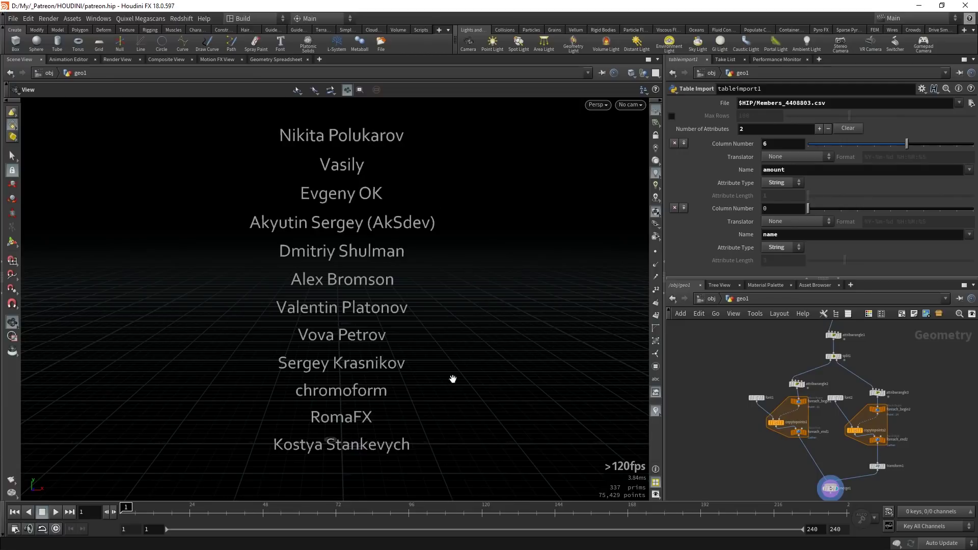
Step: Tilt the viewport to reveal the lower credits of the empty Lesson_kinefx.hip scene
middle_click_drag(489, 461, 513, 250)
mouse_move(531, 458)
middle_mouse_down()
mouse_move(509, 211)
mouse_move(521, 256)
mouse_move(471, 261)
middle_mouse_up()
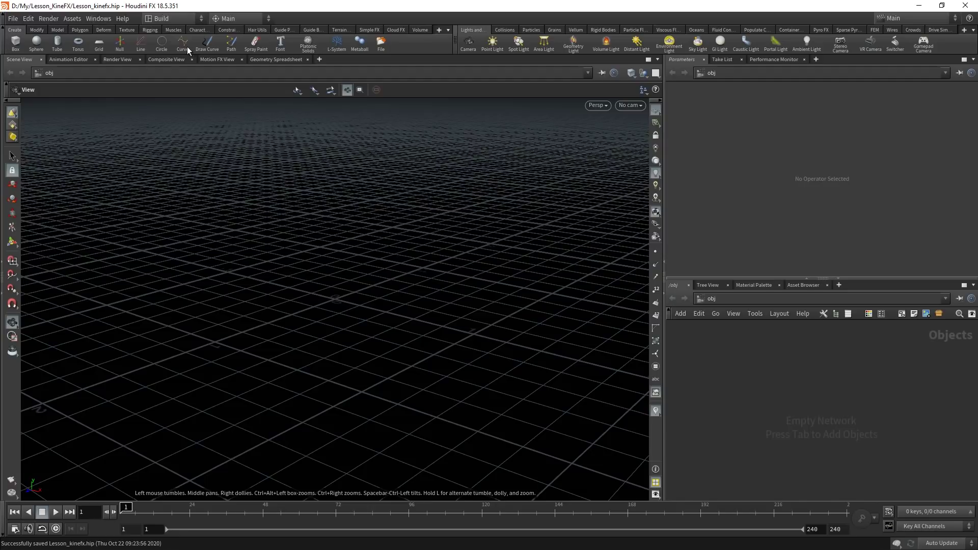
Step: In top view, draw a four-bone chain bending up and right from the origin
left_click(150, 29)
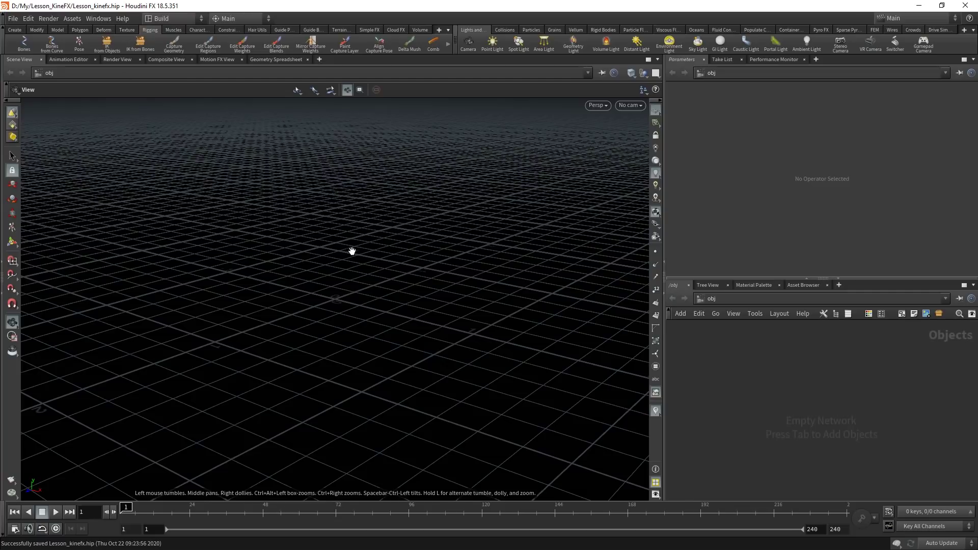
key("space+2")
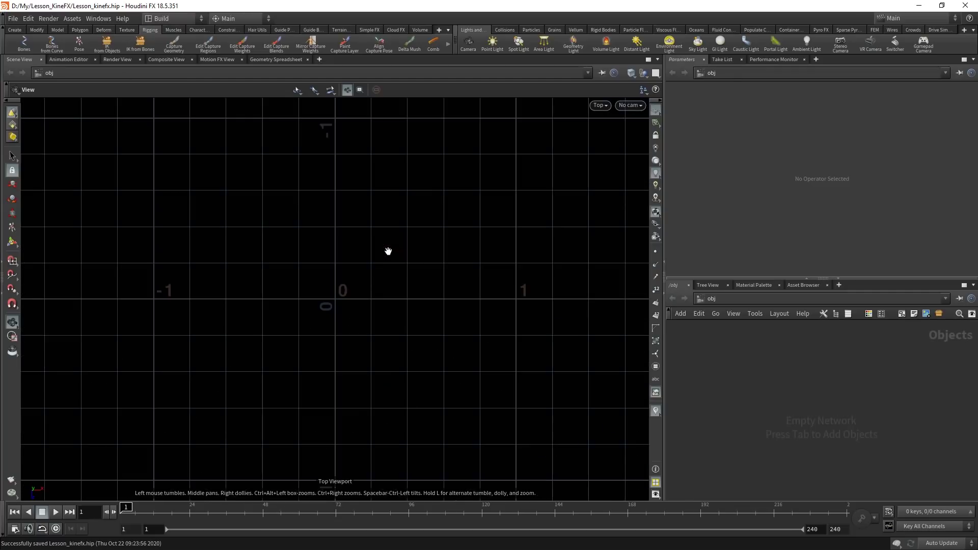
left_click(24, 44)
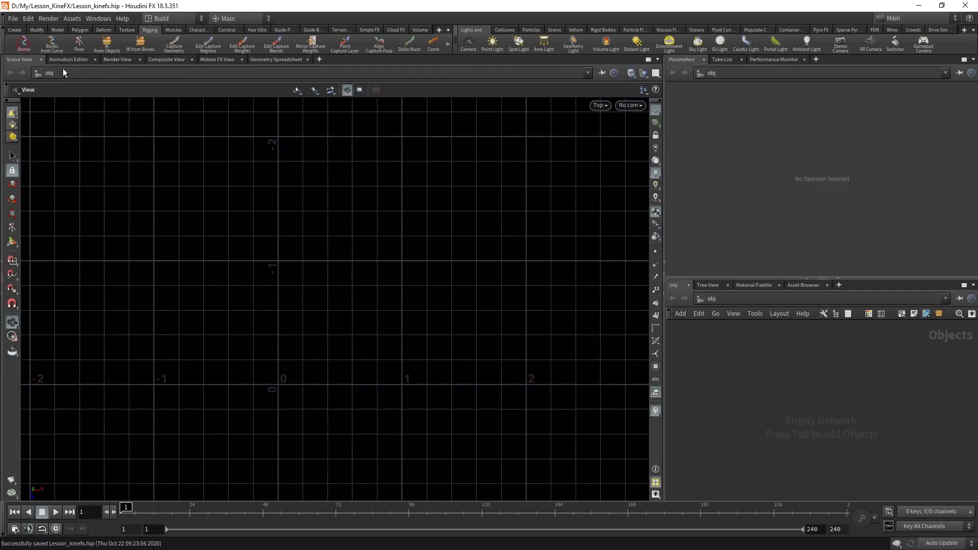
left_click_drag(279, 378, 274, 225)
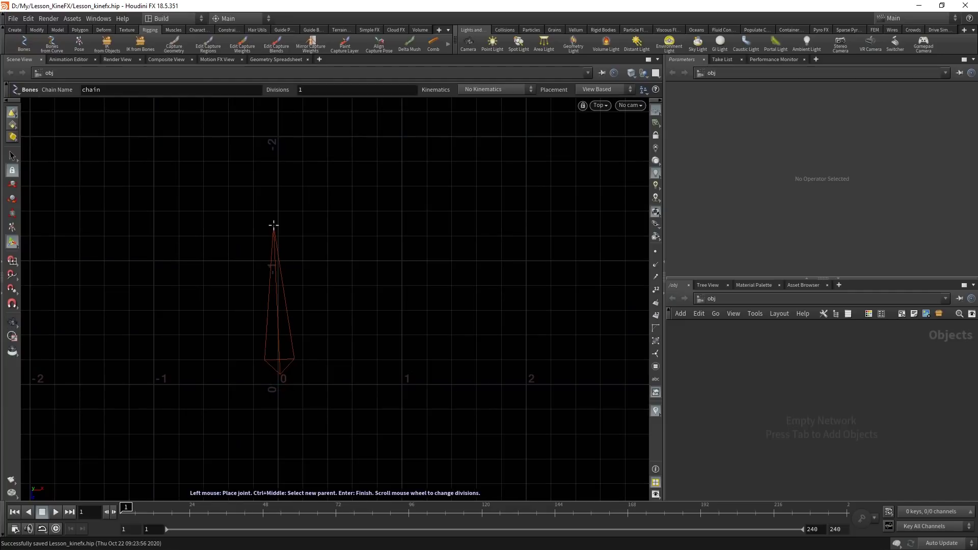
left_click(361, 148)
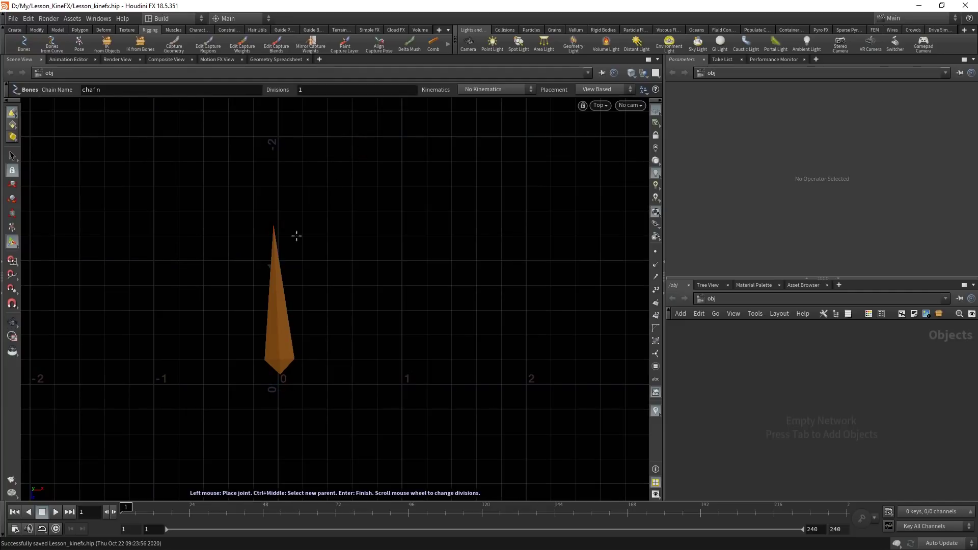
left_click(514, 198)
left_click(552, 249)
key("Return")
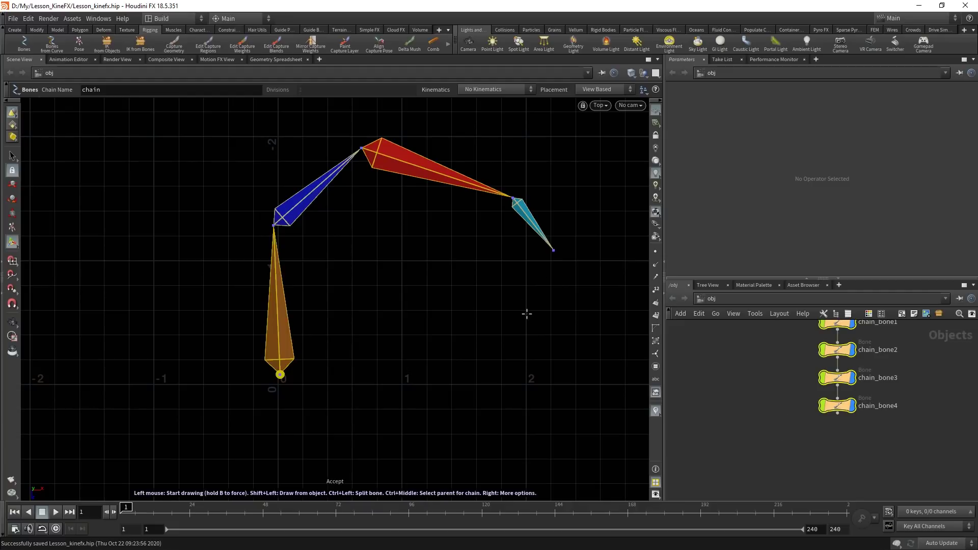
Step: Recentre the view and select chain_bone1 and chain_bone2 to inspect them
middle_click_drag(527, 315, 465, 368)
key("q")
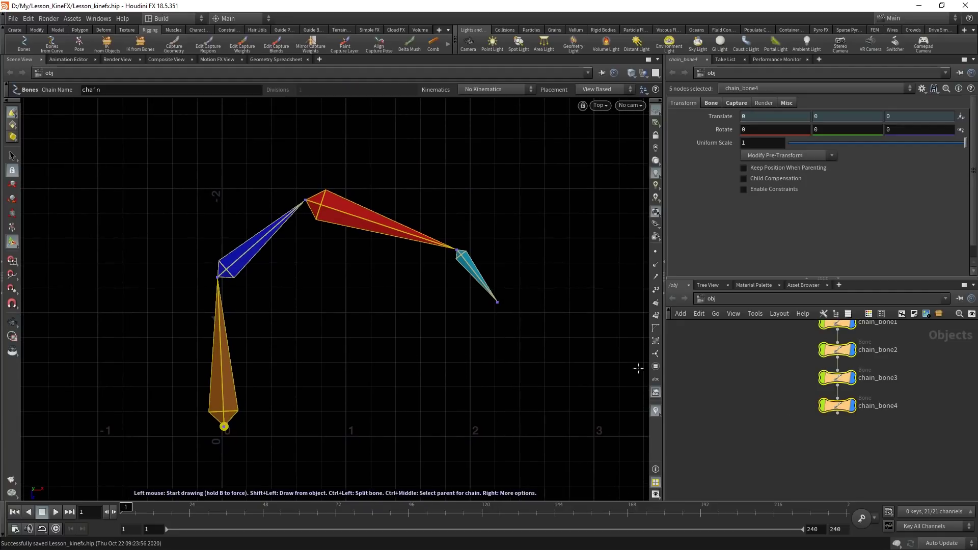
left_click_drag(726, 364, 787, 378)
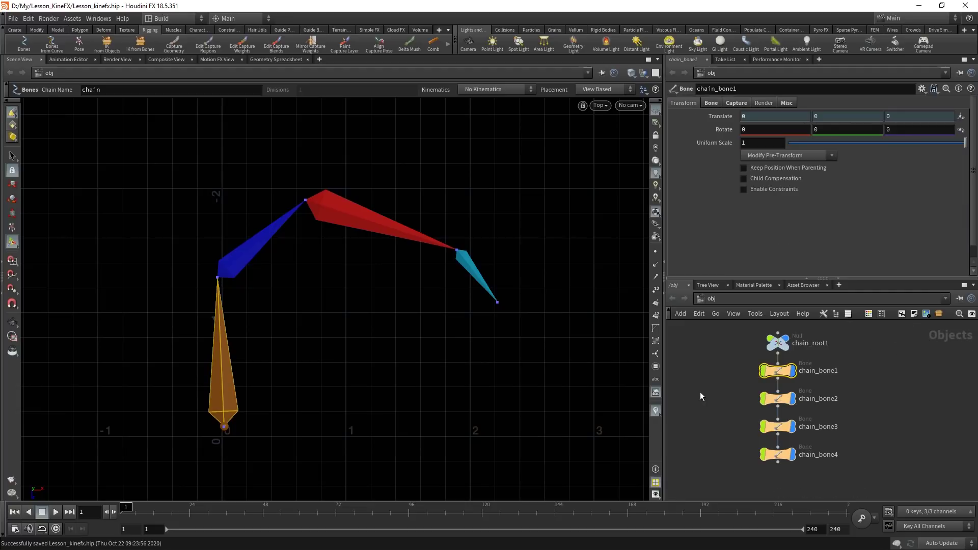
left_click_drag(731, 387, 814, 400)
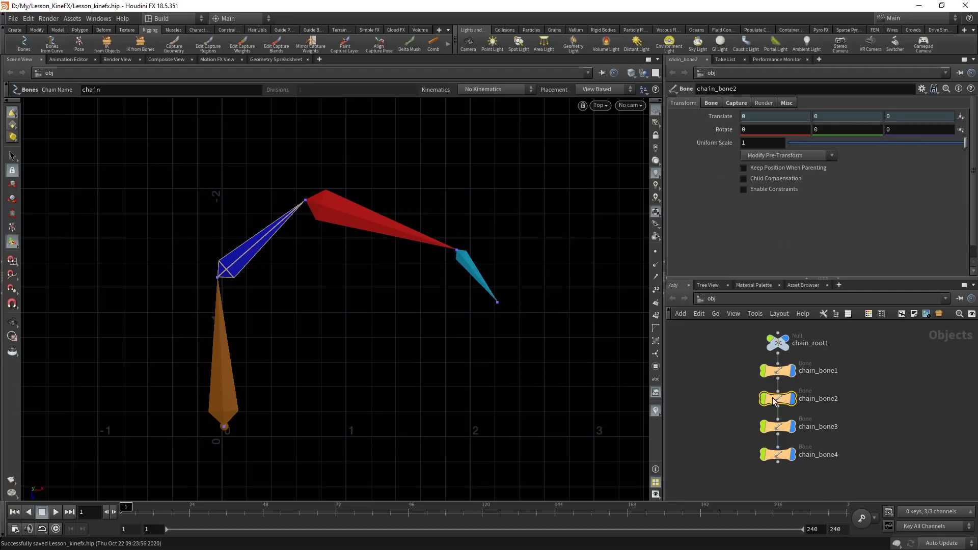
left_click(778, 372)
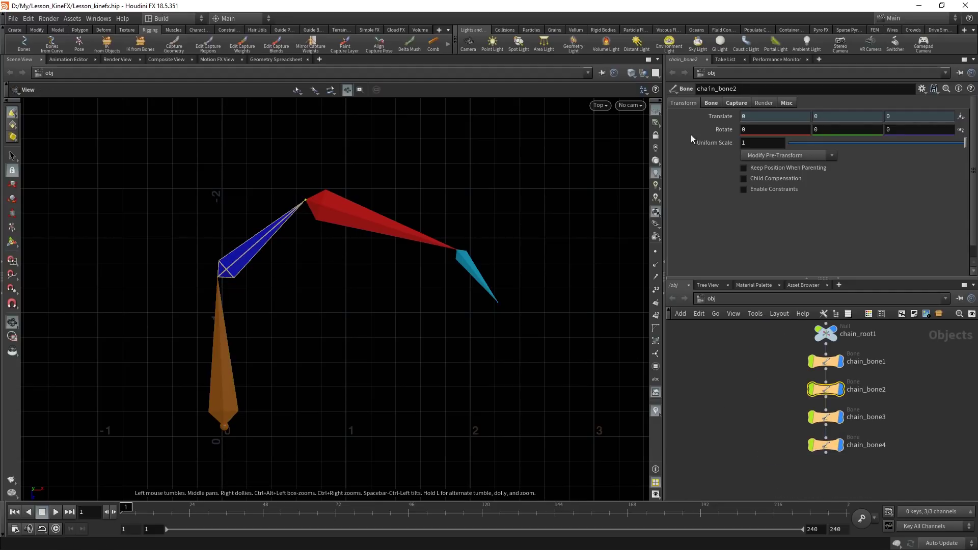
Step: Set chain_bone2's Rotate X to 2.5
mouse_move(789, 132)
middle_mouse_down()
mouse_move(663, 129)
mouse_move(682, 130)
mouse_move(616, 199)
middle_mouse_up()
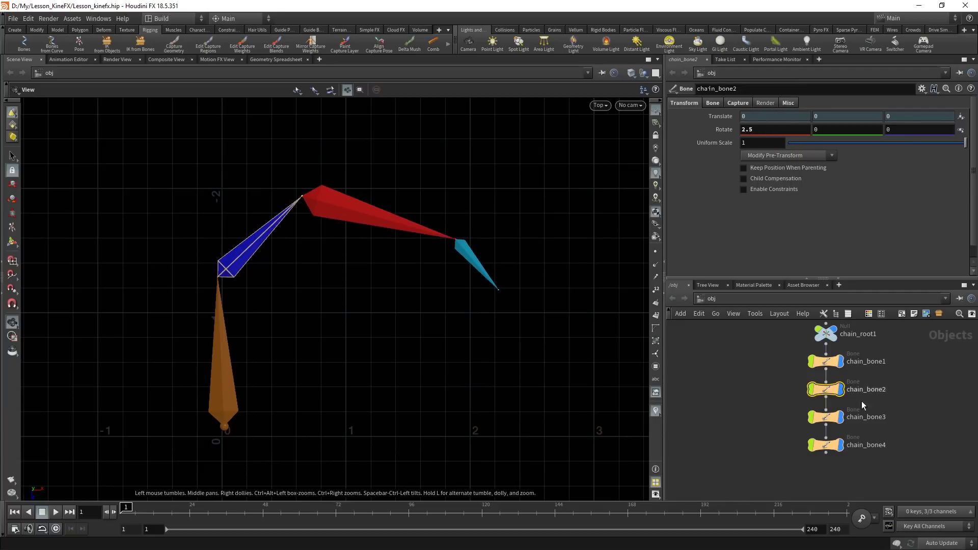
middle_click_drag(769, 410, 725, 415)
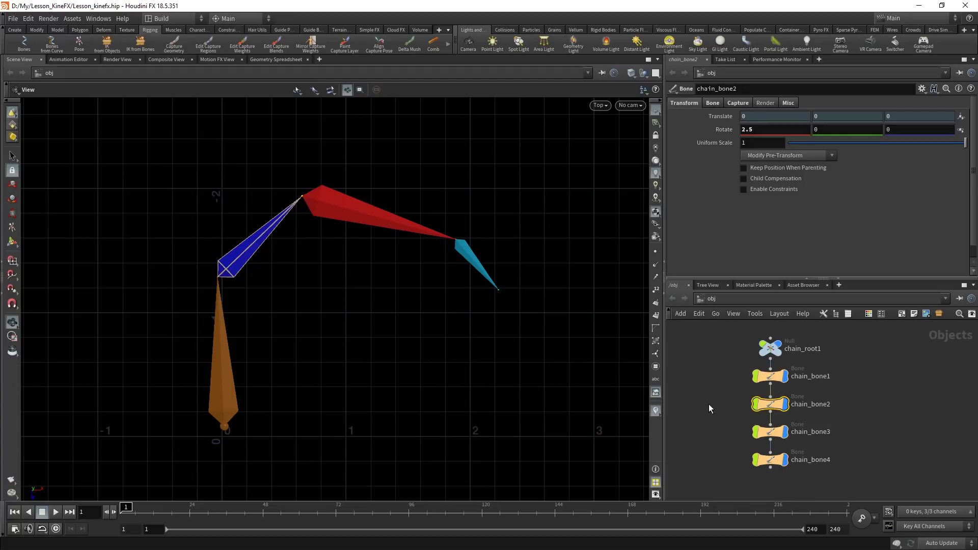
scroll(708, 404, "down", 2)
scroll(731, 399, "up", 3)
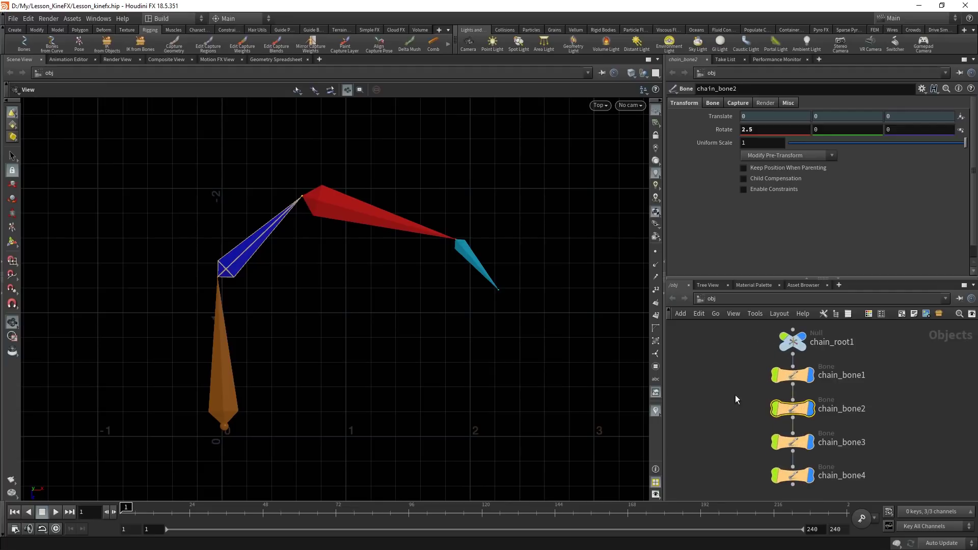
Step: Select chain_bone1 and the following bones to confirm they keep zero rotation
left_click_drag(721, 402, 859, 415)
left_click_drag(703, 393, 897, 368)
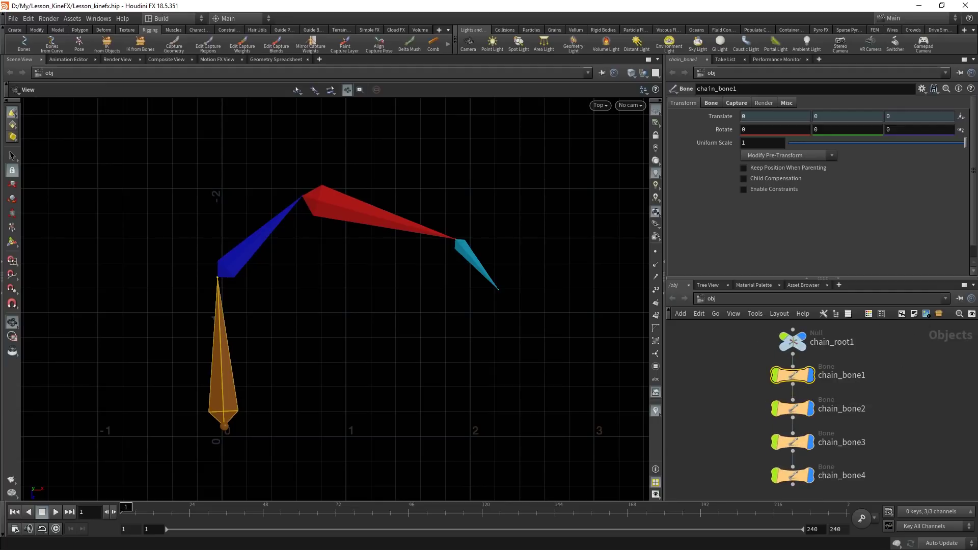
scroll(866, 387, "down", 2)
mouse_move(696, 403)
left_mouse_down()
mouse_move(822, 404)
mouse_move(795, 428)
left_mouse_up()
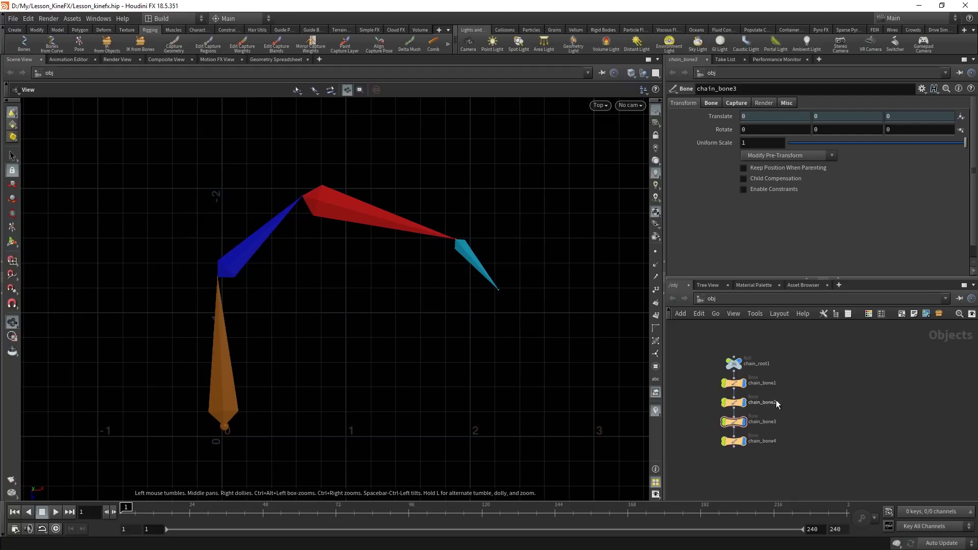
Step: Pan and frame the node network around the bone chain
scroll(775, 392, "up", 3)
scroll(775, 387, "down", 2)
scroll(774, 382, "up", 1)
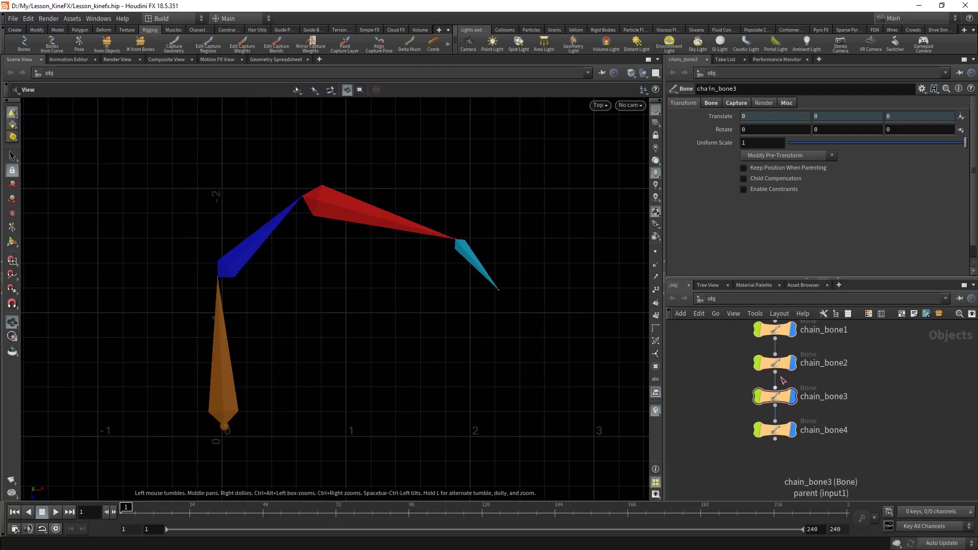
middle_click_drag(706, 400, 700, 415)
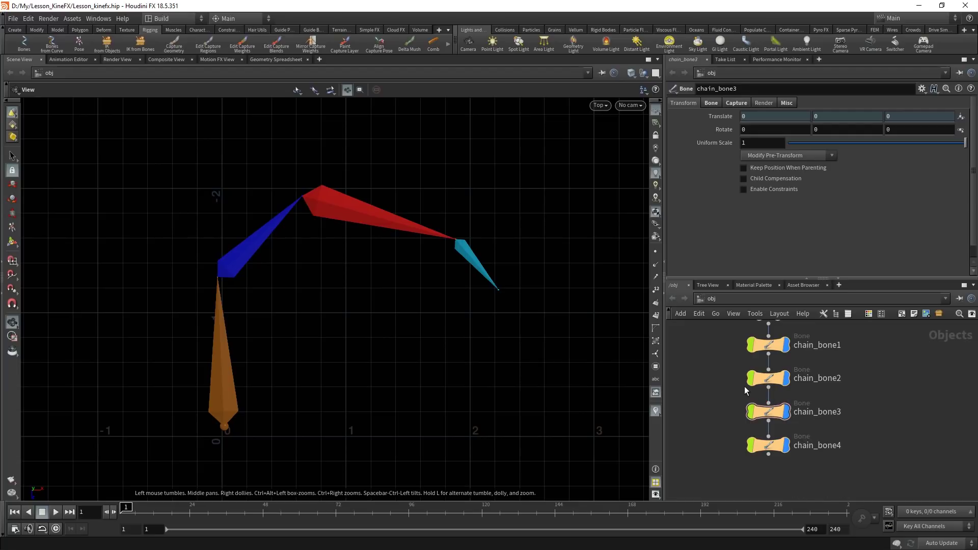
key("h")
scroll(708, 431, "up", 2)
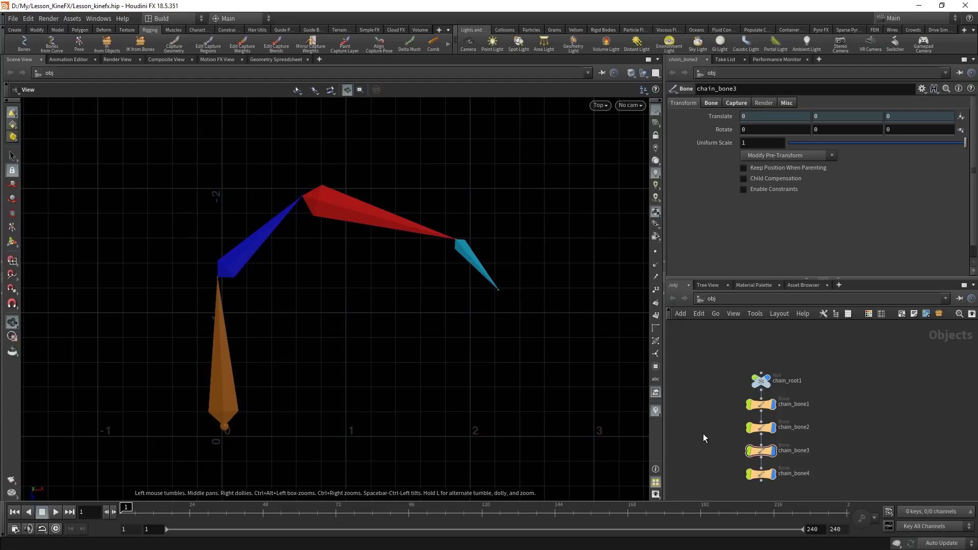
key("h")
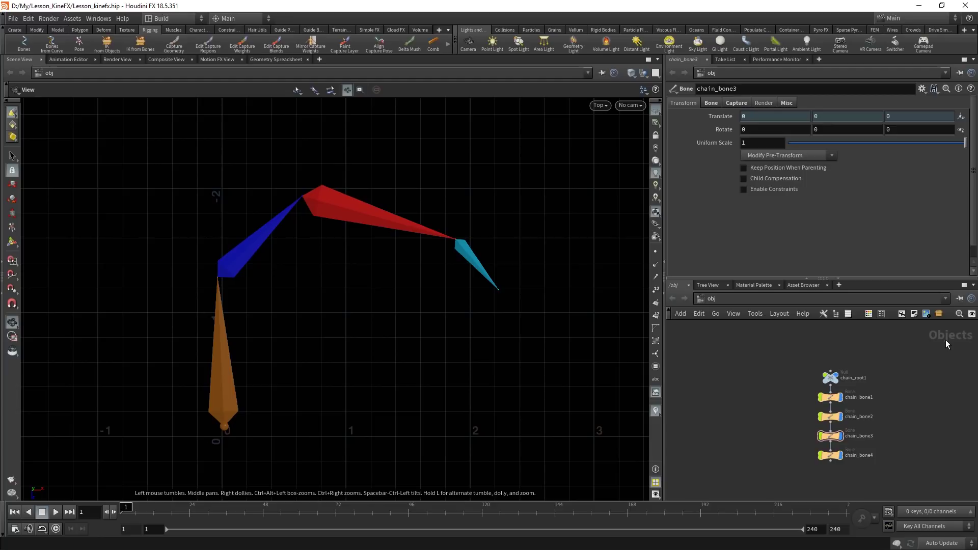
middle_click_drag(946, 341, 846, 332)
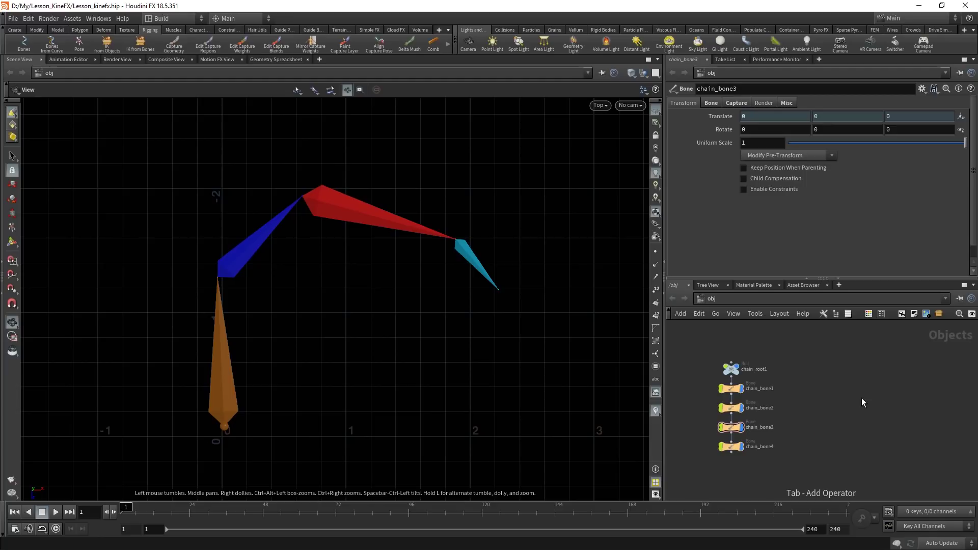
Step: Select all five chain nodes, deselect them, and bring back the Create shelf tools
key("Up")
key("Up")
key("Up")
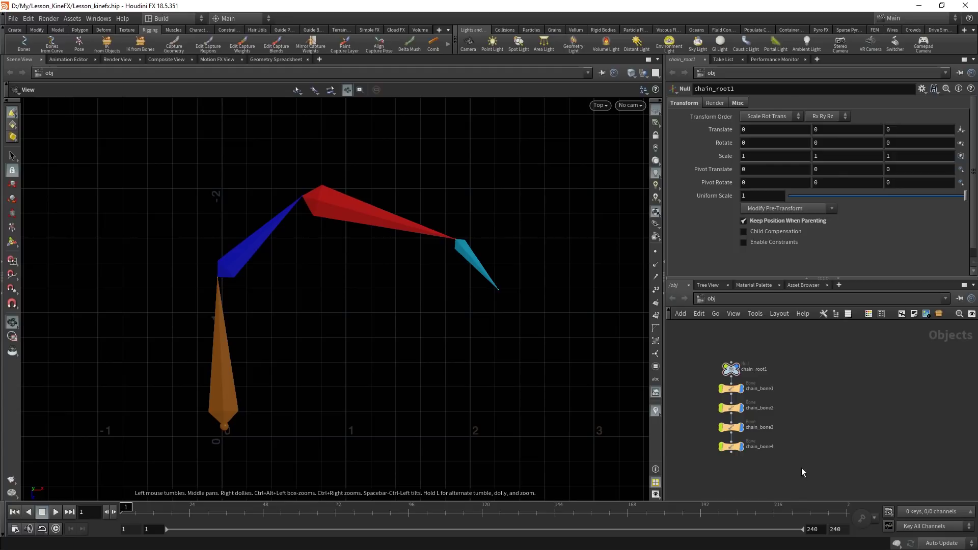
left_click_drag(802, 468, 713, 352)
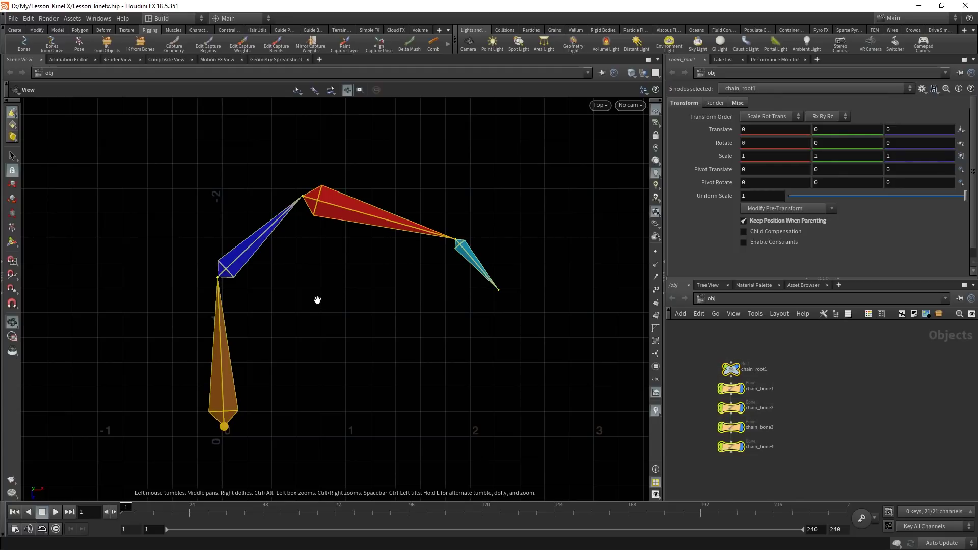
left_click(814, 408)
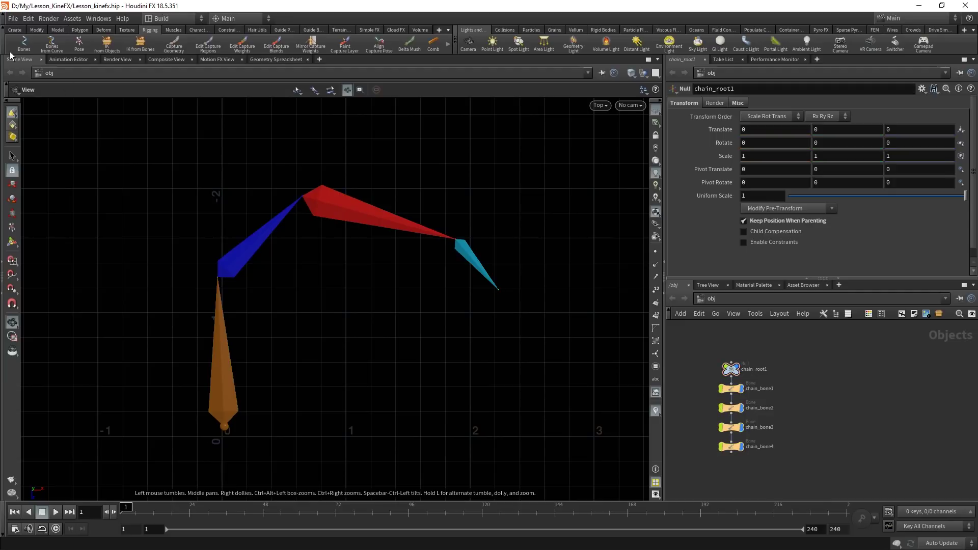
left_click(15, 30)
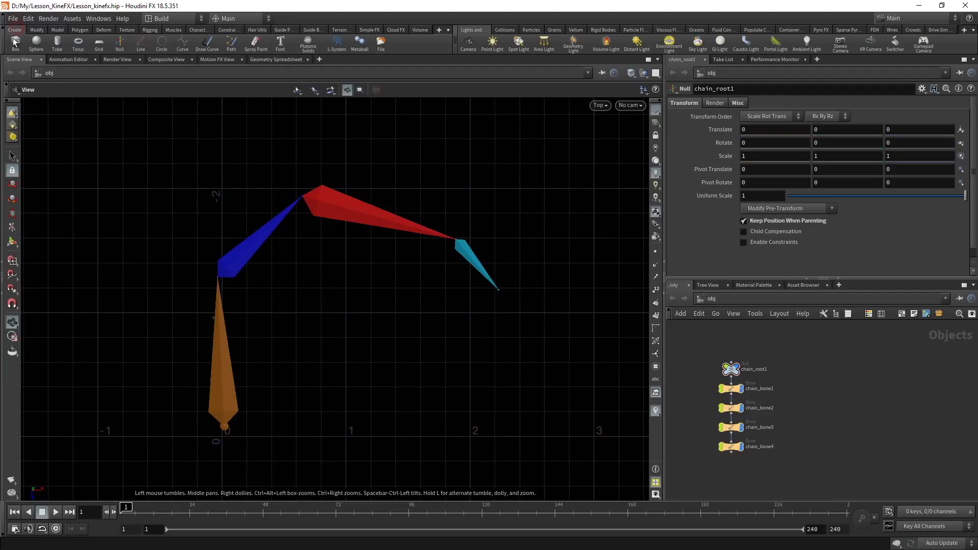
Step: Draw a five-point curve bending up and to the right beside the bone chain
left_click(181, 48)
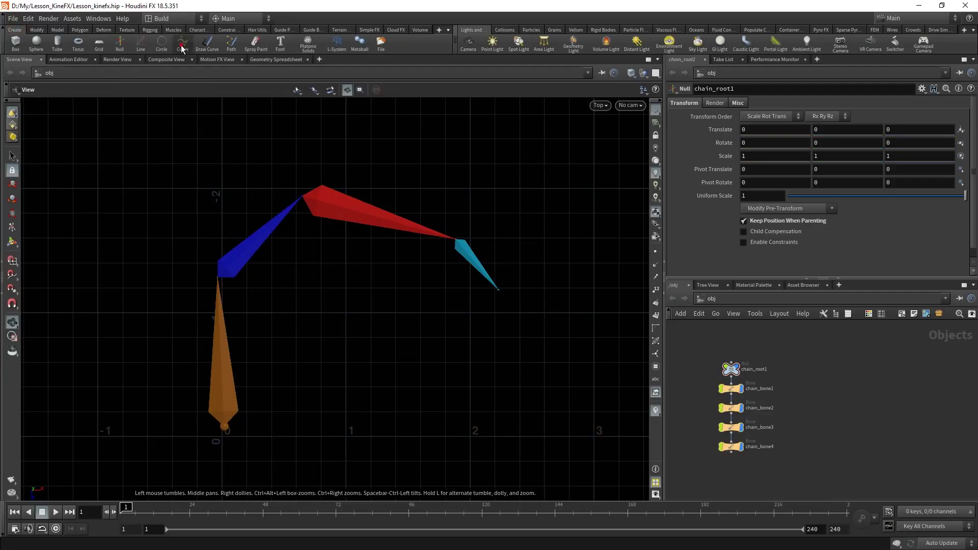
left_click(324, 439)
left_click(323, 337)
left_click(391, 297)
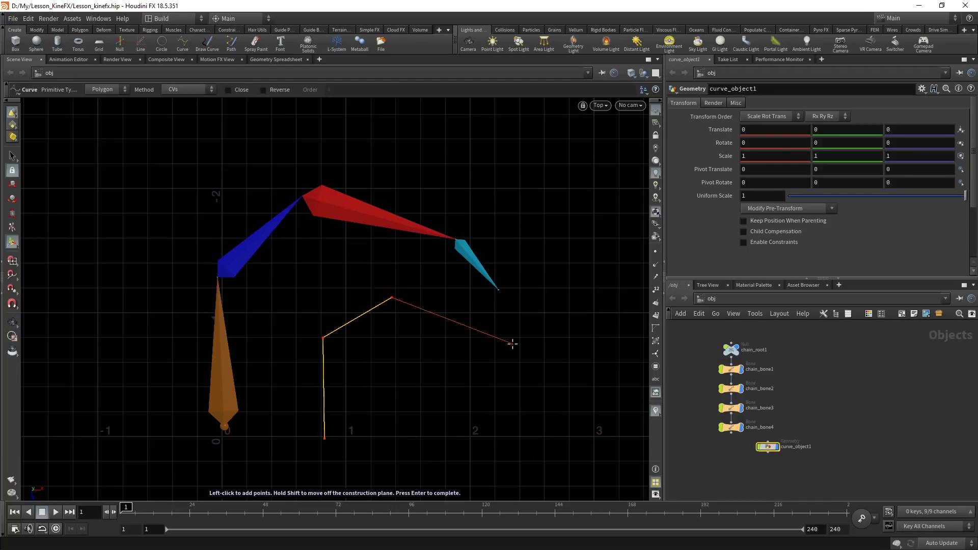
left_click(512, 344)
left_click(528, 391)
key("Return")
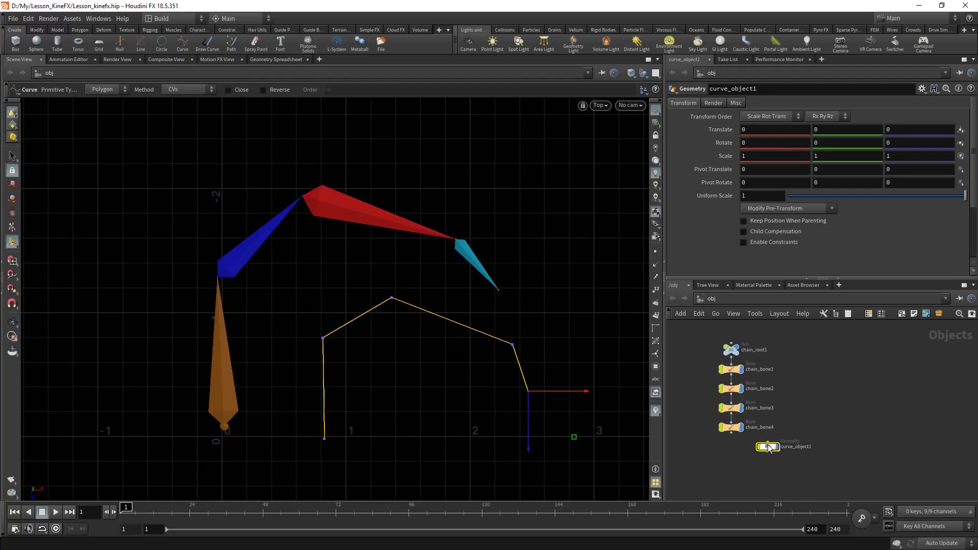
Step: Move the curve object beside the bones, rename it to 'curve', and dive inside
mouse_move(770, 447)
left_mouse_down()
mouse_move(821, 387)
mouse_move(893, 397)
left_mouse_up()
scroll(836, 388, "up", 3)
double_click(860, 403)
key("BackSpace")
type("curve")
key("Return")
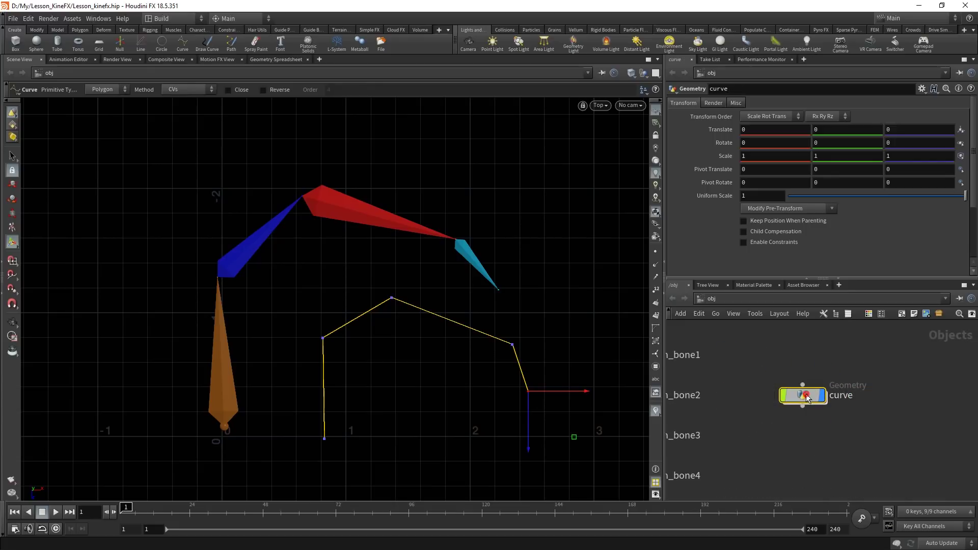
double_click(806, 398)
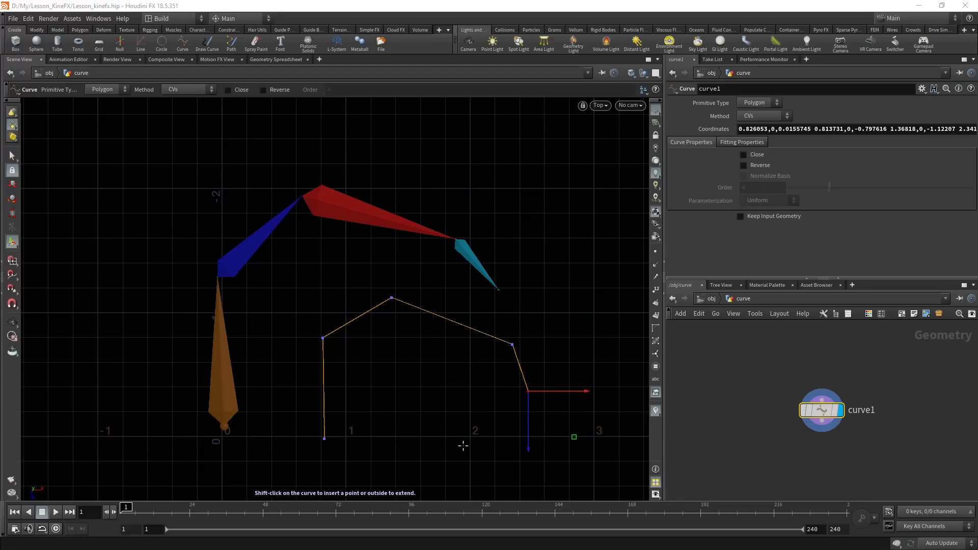
Step: Return to object level and frame all nodes in the network
key("u")
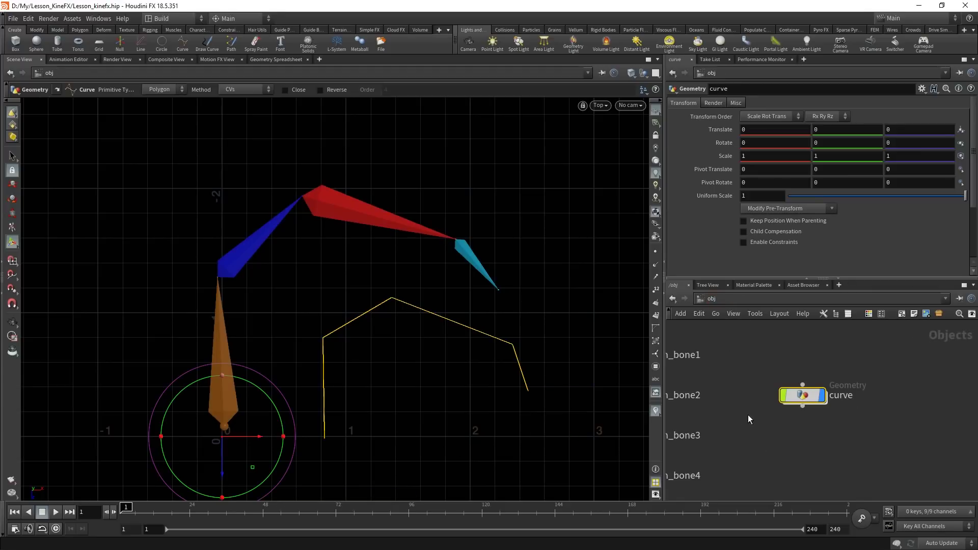
scroll(812, 451, "up", 1)
scroll(831, 433, "up", 3)
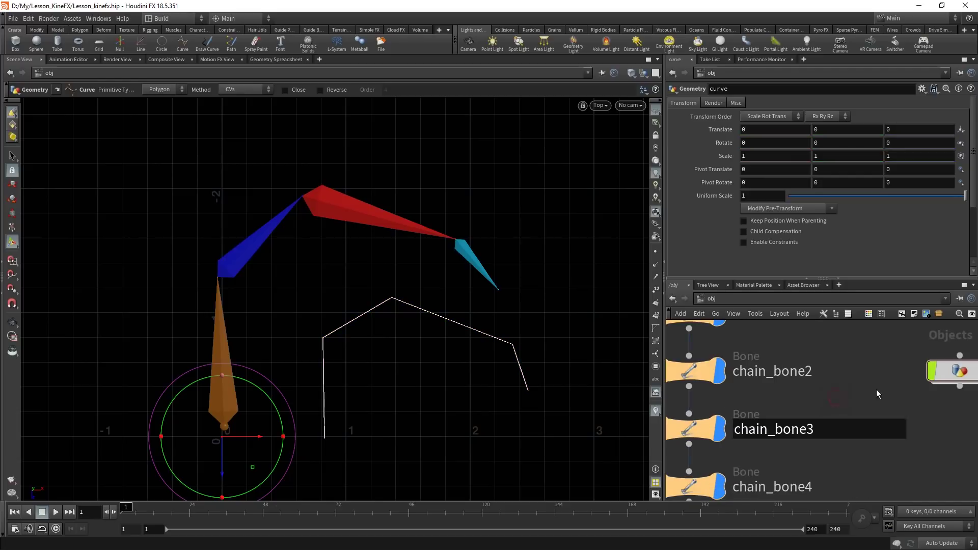
middle_click_drag(851, 382, 855, 466)
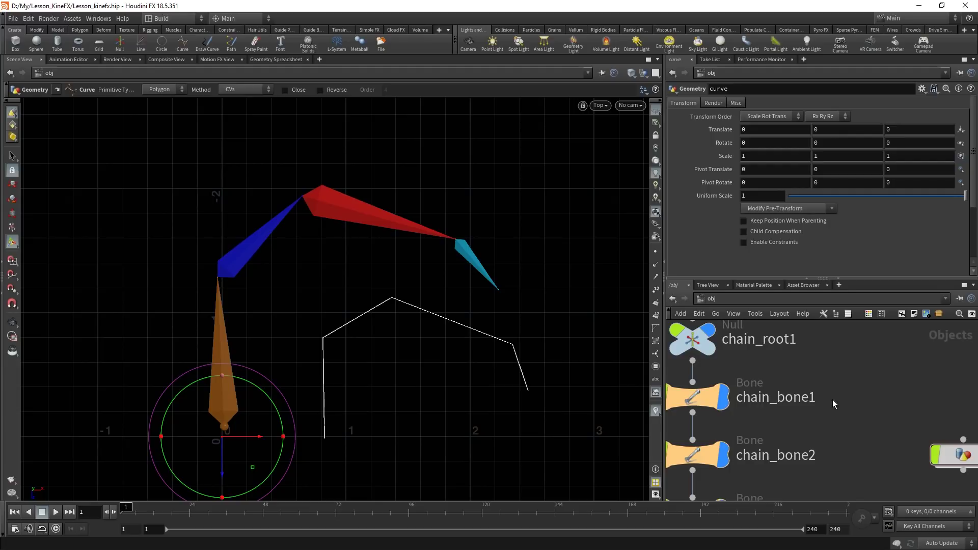
key("h")
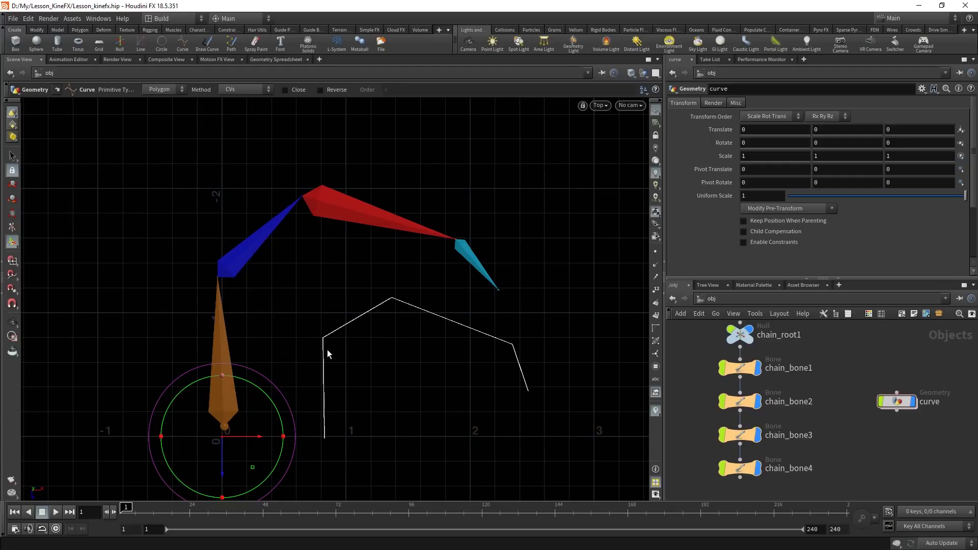
Step: Rotate chain_bone1 slightly to swing the chain, then dive into the curve object
left_click(746, 373)
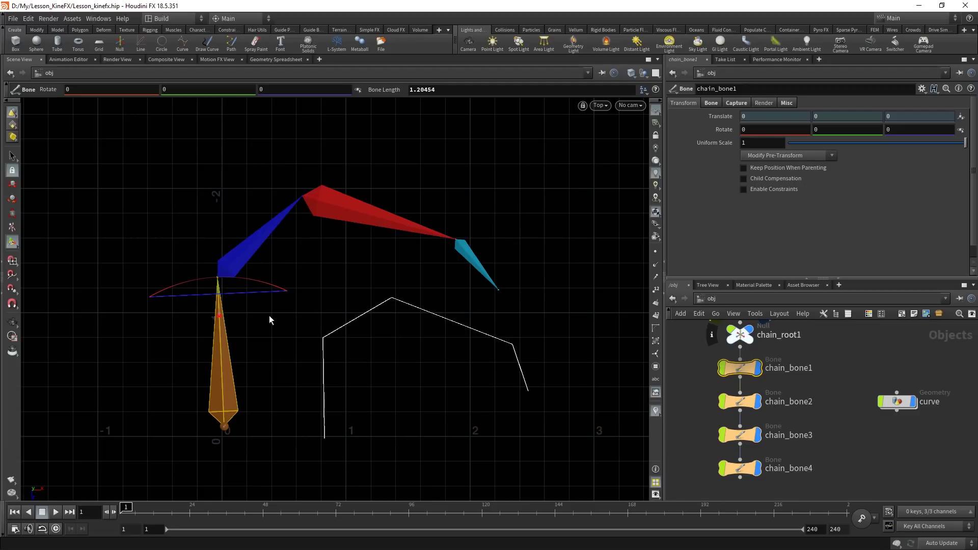
mouse_move(256, 284)
left_mouse_down()
mouse_move(307, 324)
mouse_move(312, 316)
mouse_move(282, 276)
mouse_move(295, 268)
mouse_move(253, 250)
left_mouse_up()
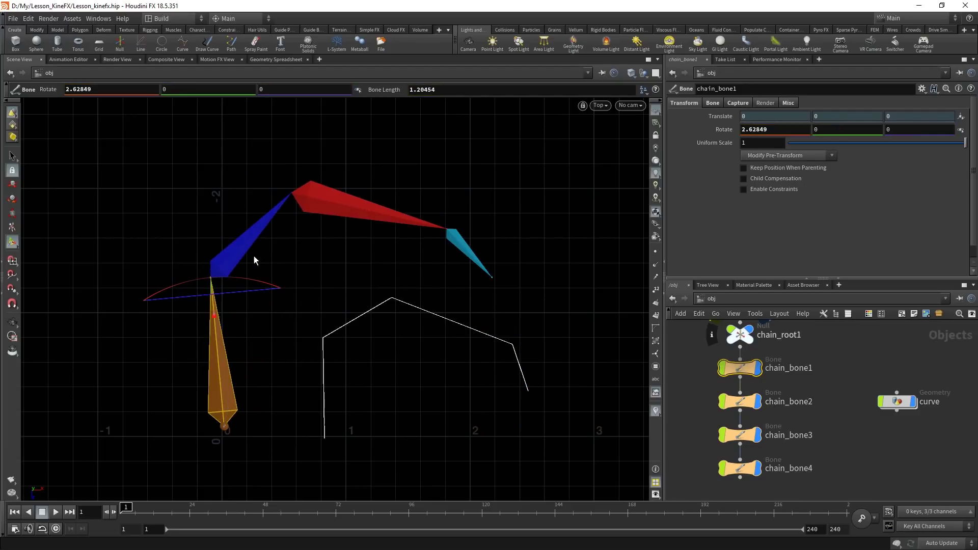
double_click(897, 402)
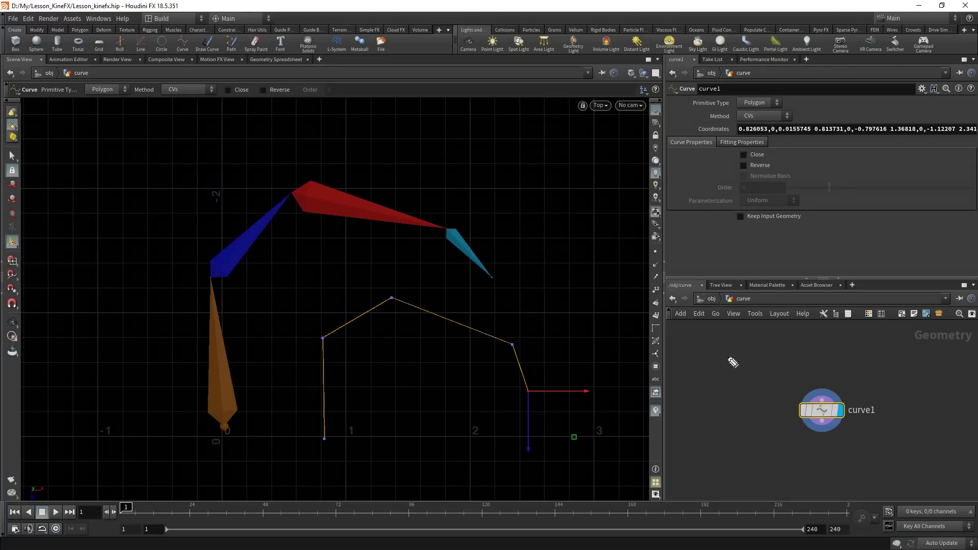
Step: Handwrite the needed attributes, name (s/z) and transform (mat), then bring up node search
mouse_move(482, 147)
left_mouse_down()
mouse_move(494, 172)
mouse_move(512, 162)
mouse_move(594, 174)
left_mouse_up()
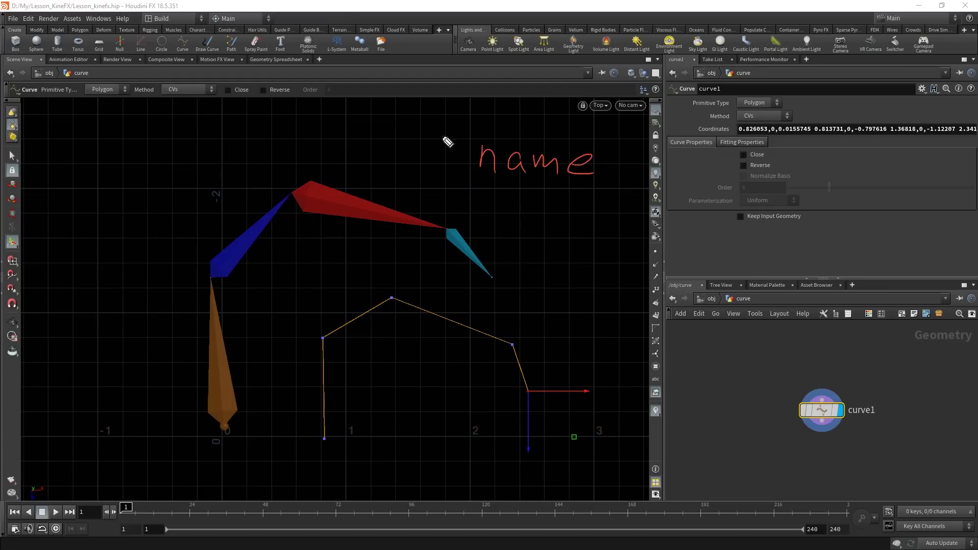
mouse_move(521, 116)
left_mouse_down()
mouse_move(509, 129)
mouse_move(547, 130)
mouse_move(499, 133)
left_mouse_up()
left_click_drag(553, 111, 555, 134)
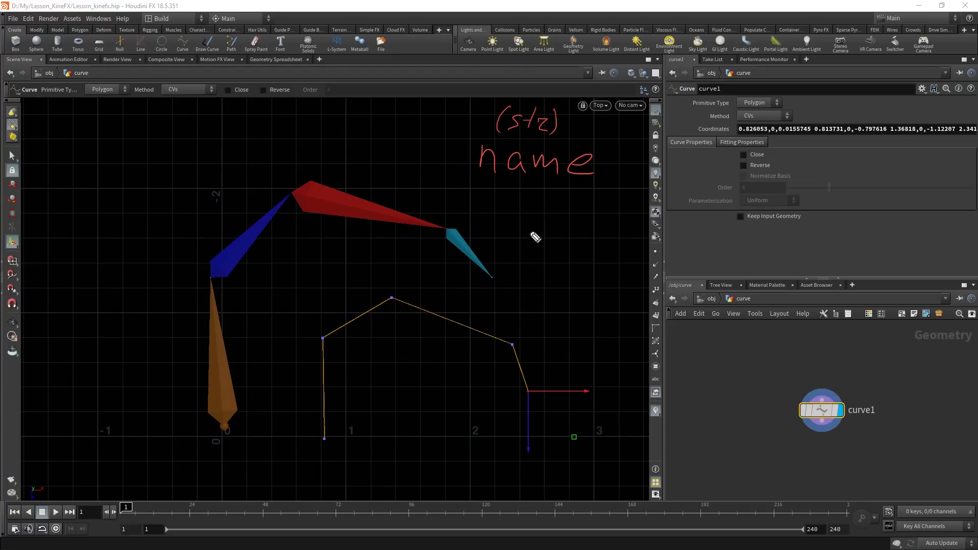
mouse_move(490, 204)
left_mouse_down()
mouse_move(487, 226)
mouse_move(512, 219)
mouse_move(565, 230)
mouse_move(578, 221)
left_mouse_up()
left_click_drag(591, 220, 632, 224)
mouse_move(511, 185)
left_mouse_down()
mouse_move(509, 203)
mouse_move(561, 202)
left_mouse_up()
left_click_drag(555, 193, 567, 204)
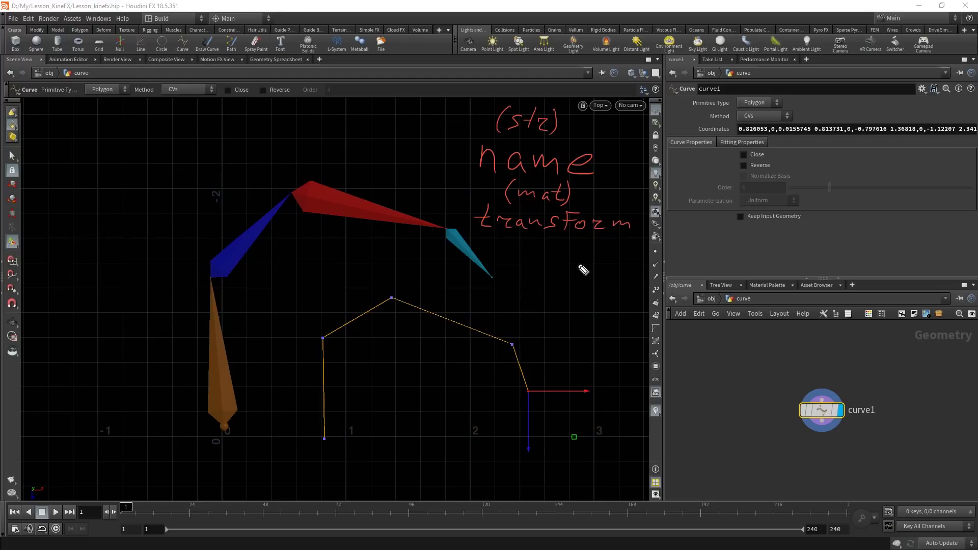
key("Tab")
Step: Add an Attribute Create node below curve1
type("crea")
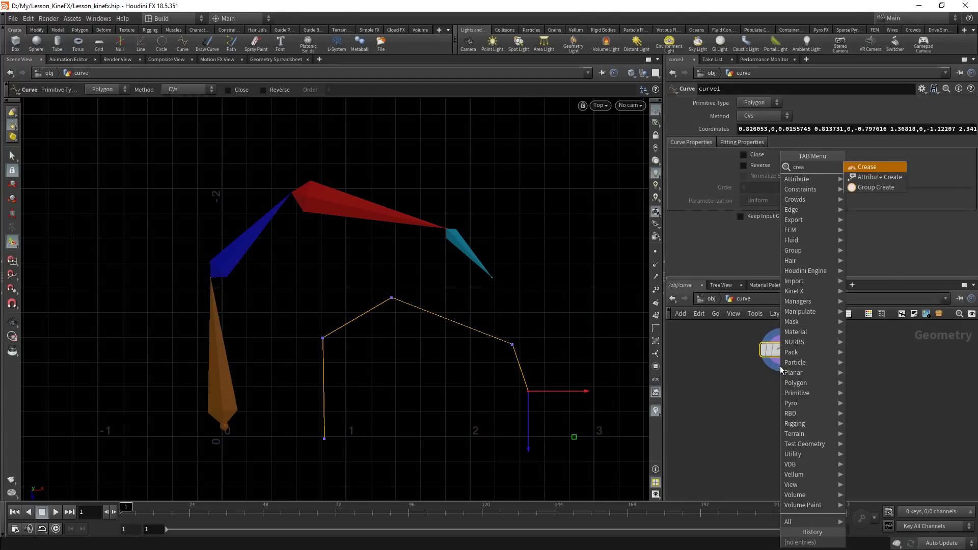
key("Down")
key("Return")
left_click(773, 397)
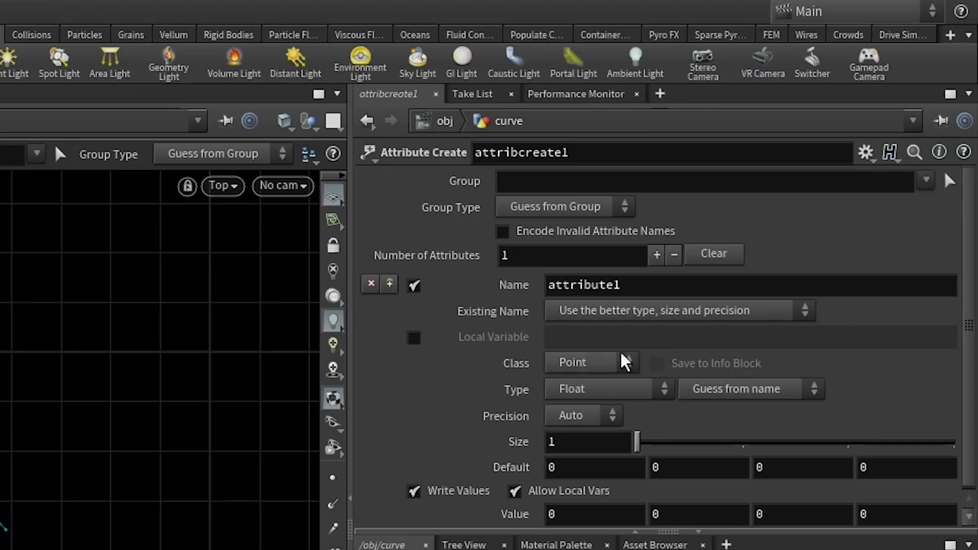
Step: Make the attribute a String type named 'name'
left_click(601, 389)
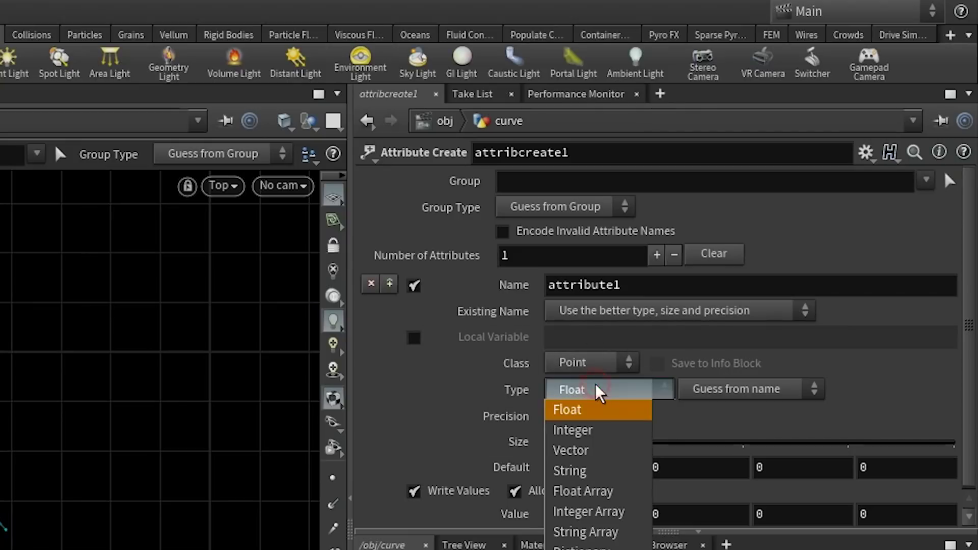
left_click(570, 471)
left_click(646, 286)
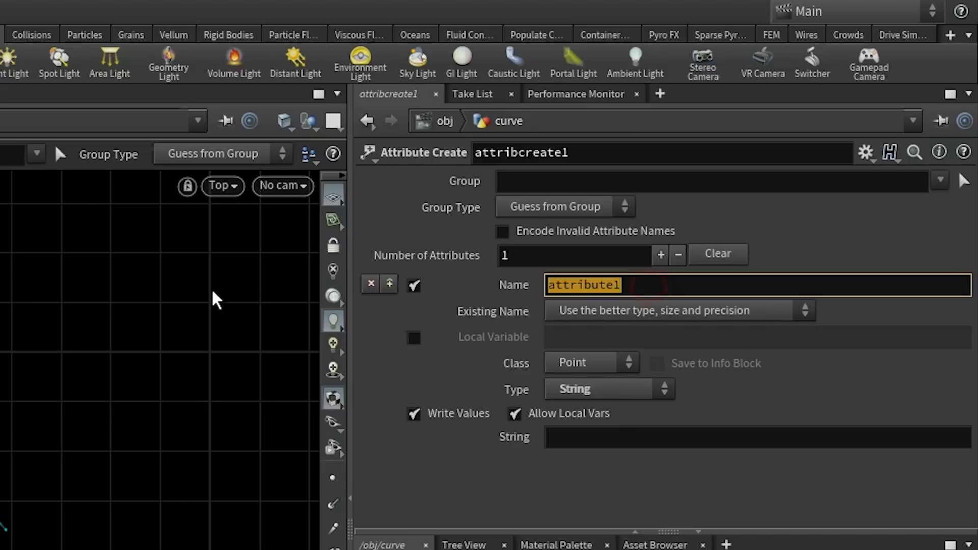
type("namr")
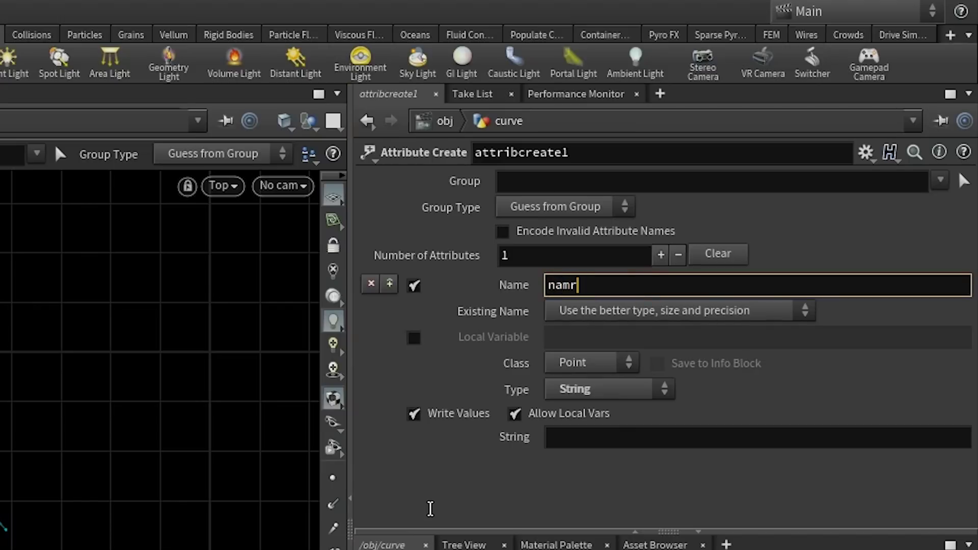
key("BackSpace")
type("e")
key("Return")
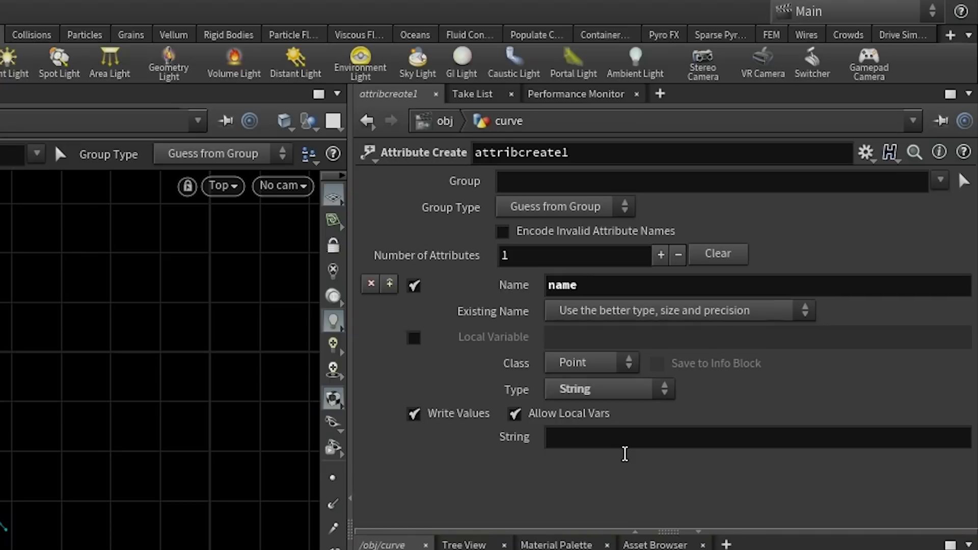
left_click(561, 437)
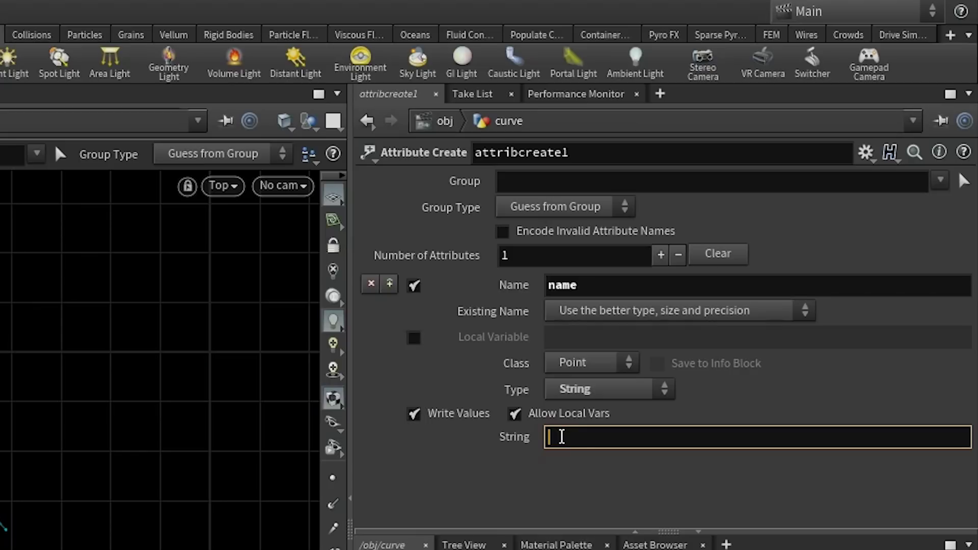
type("bone_")
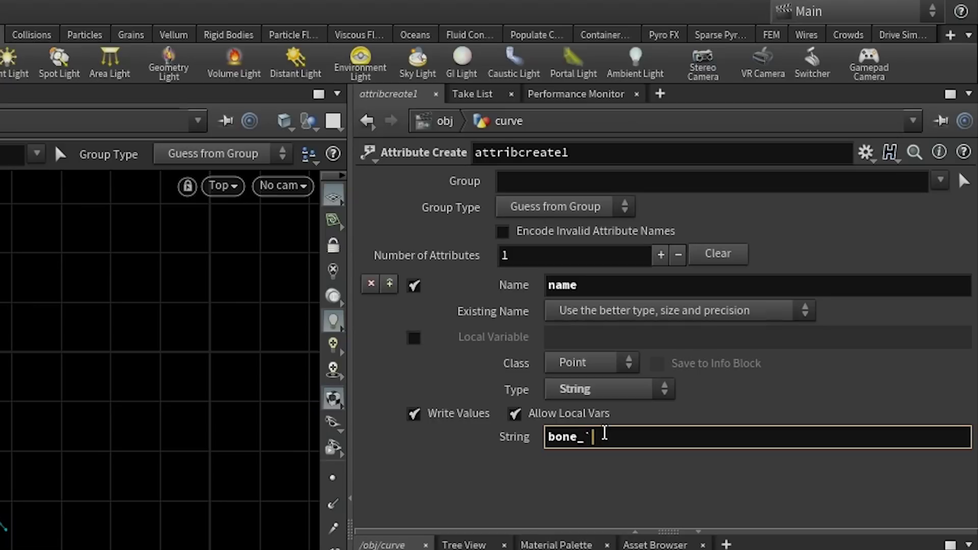
type("ptnum")
type("`")
key("Return")
left_click(590, 436)
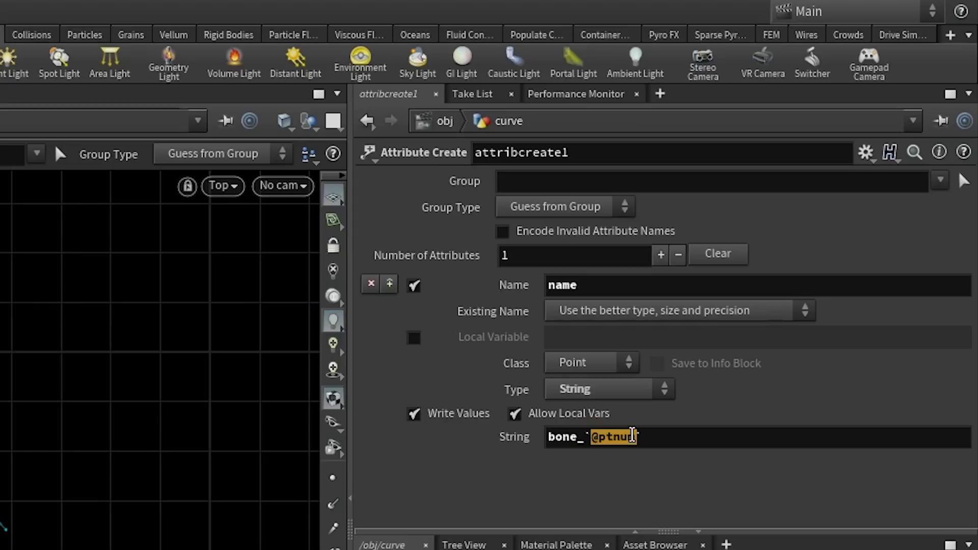
key("Return")
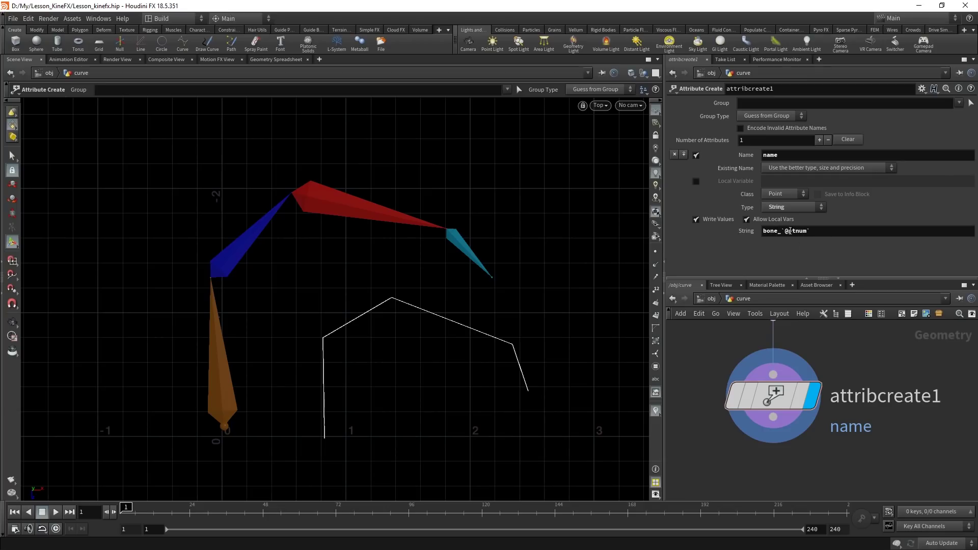
left_click(271, 59)
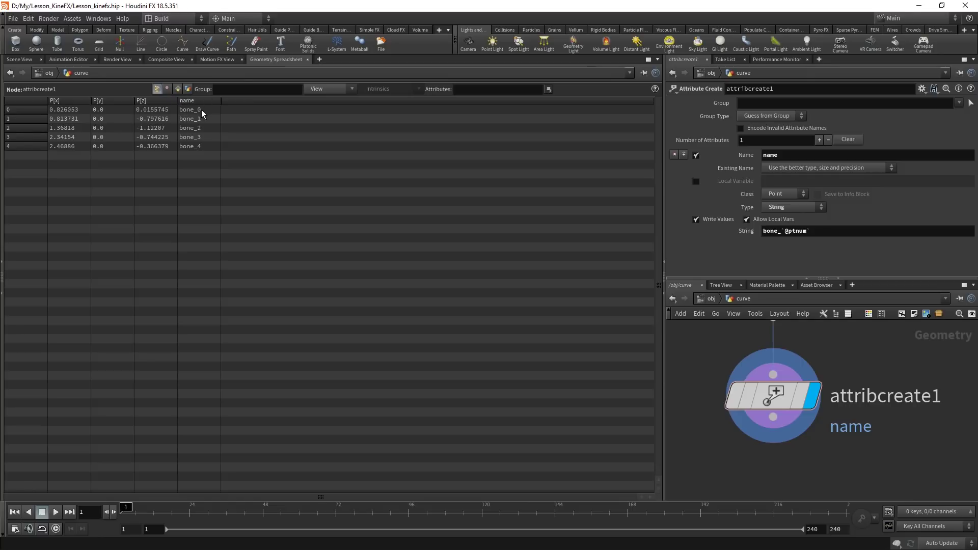
left_click(19, 60)
scroll(729, 423, "down", 2)
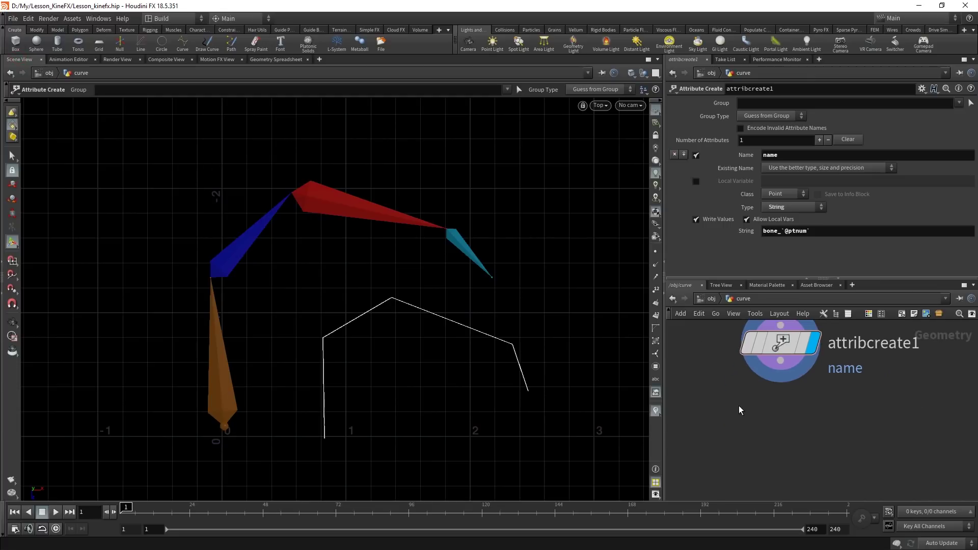
Step: Add Re-Orient Joints below attribcreate1 and check the points' transform matrices in the spreadsheet
key("Tab")
type("re")
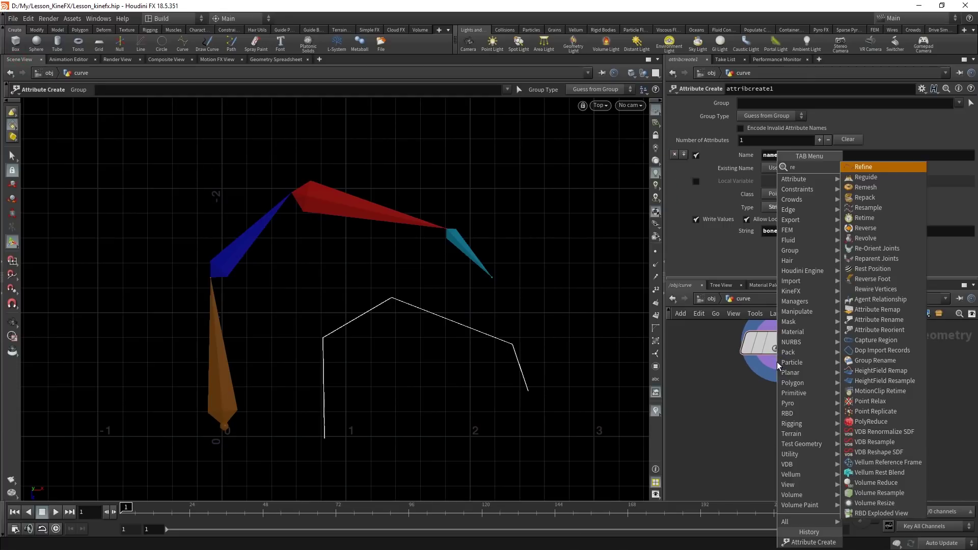
type("or")
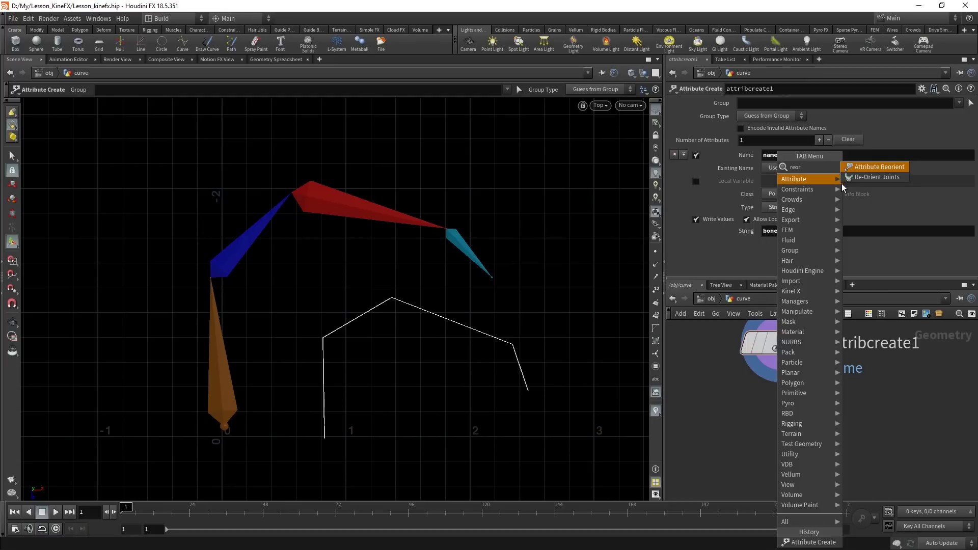
left_click(867, 177)
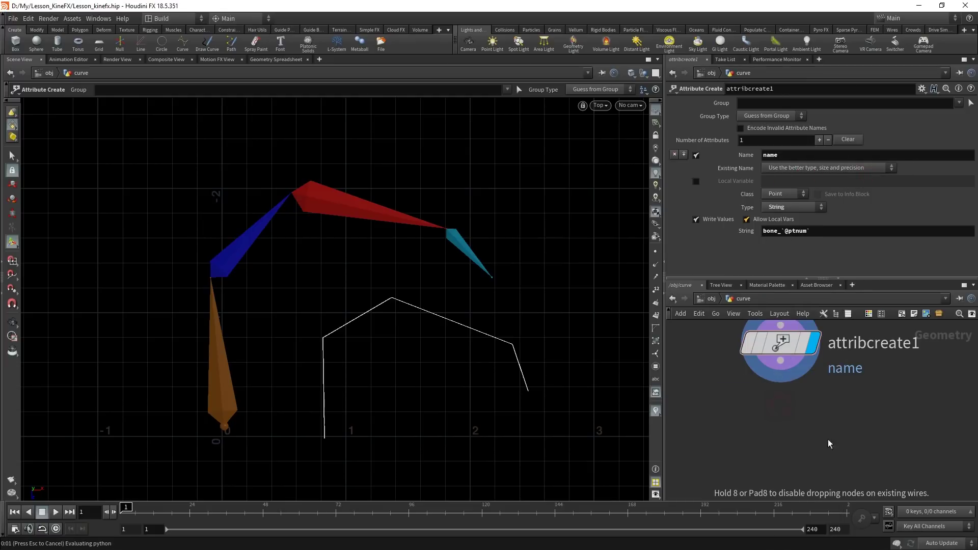
left_click(814, 415)
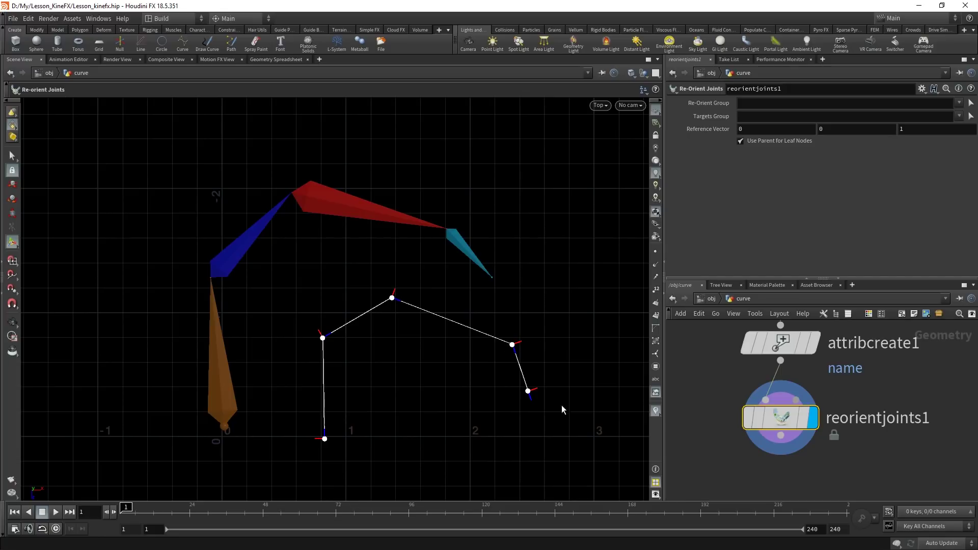
left_click(292, 59)
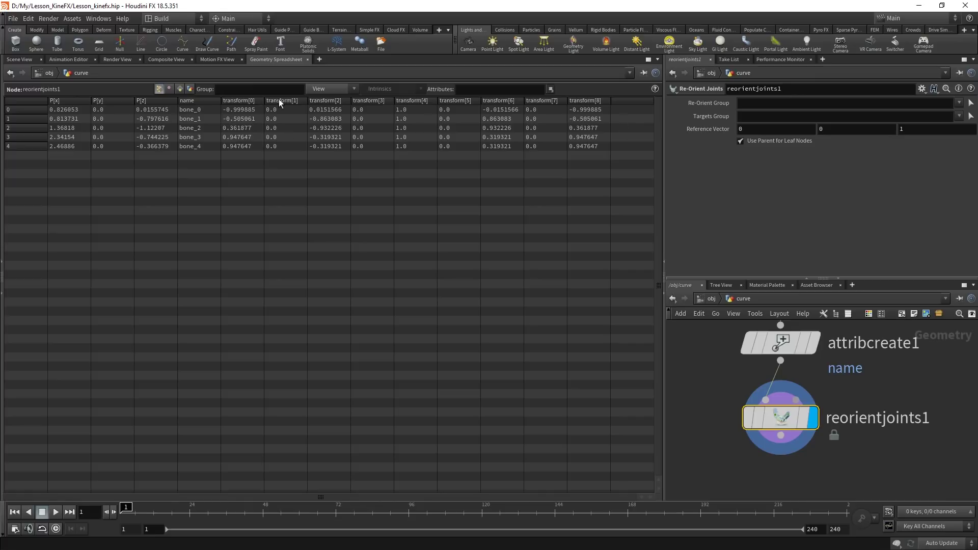
left_click(20, 60)
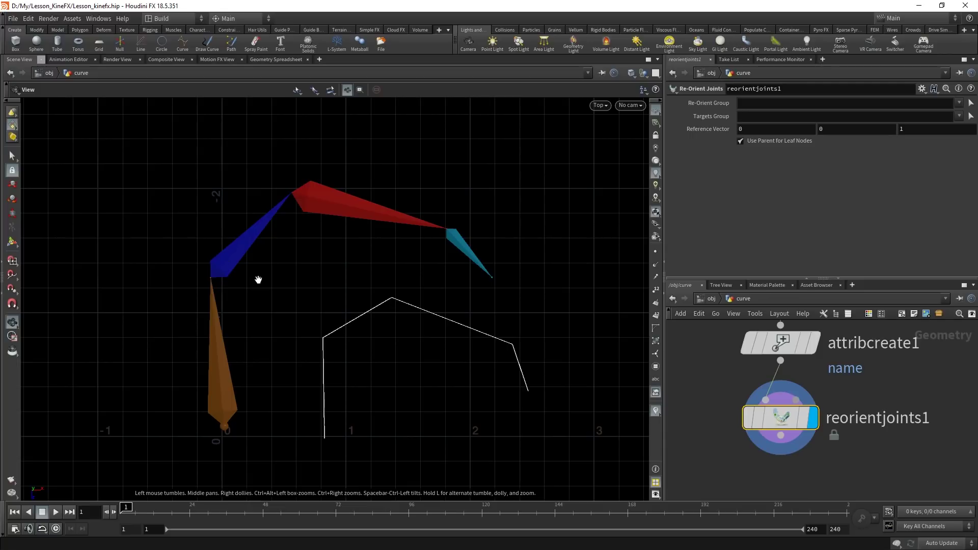
Step: Add a Rig Pose node below reorientjoints1 and display its output
key("Tab")
type("ri")
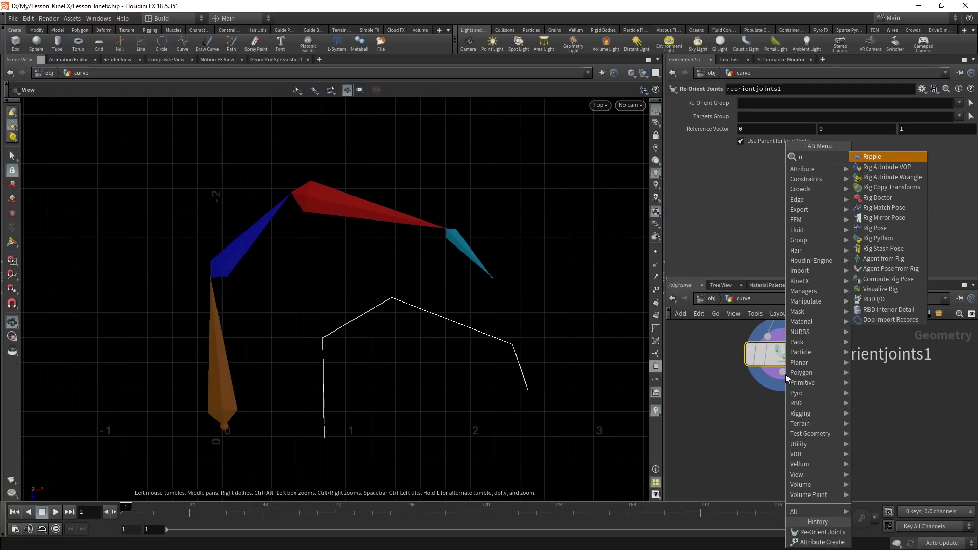
type("g")
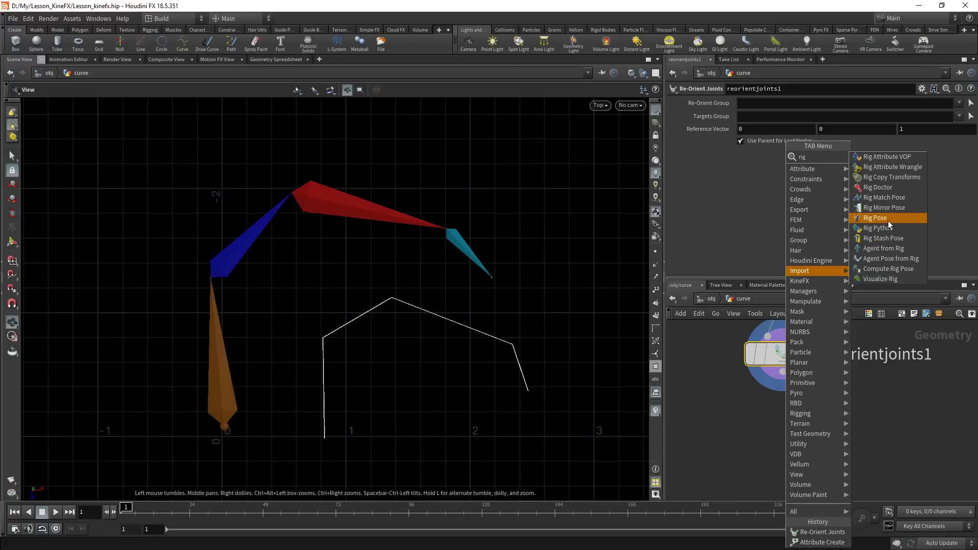
left_click(888, 221)
left_click(783, 438)
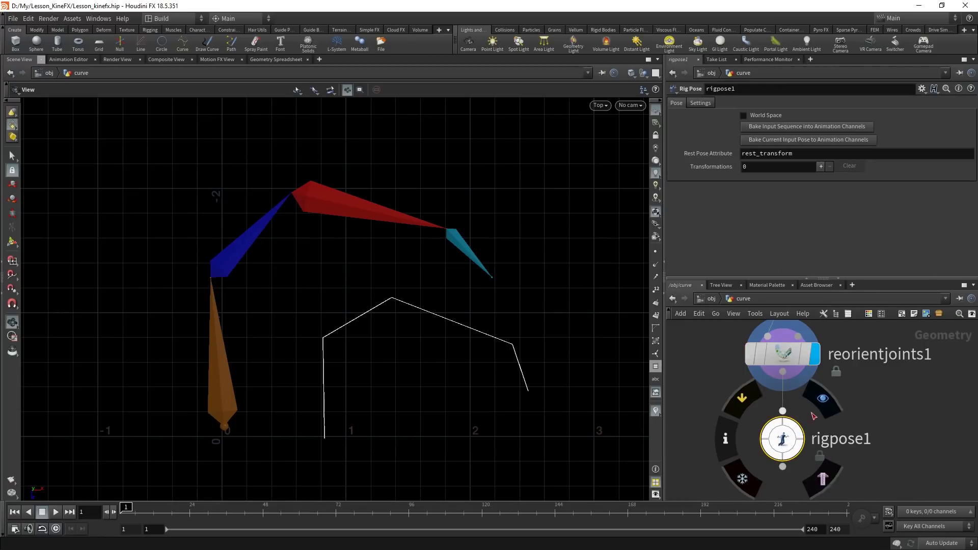
left_click(818, 405)
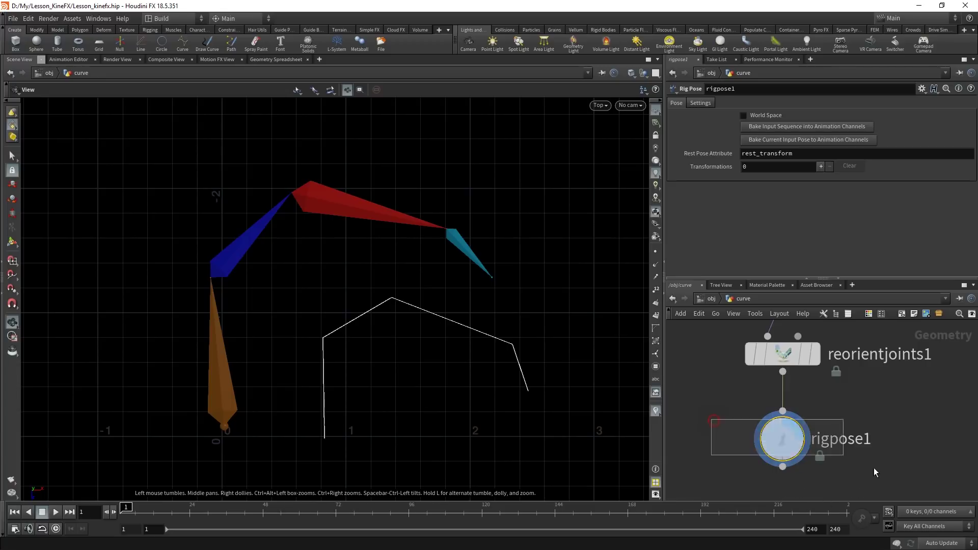
Step: Pose the chain interactively by rotating bone_2, bone_1 and bone_3
left_click(12, 241)
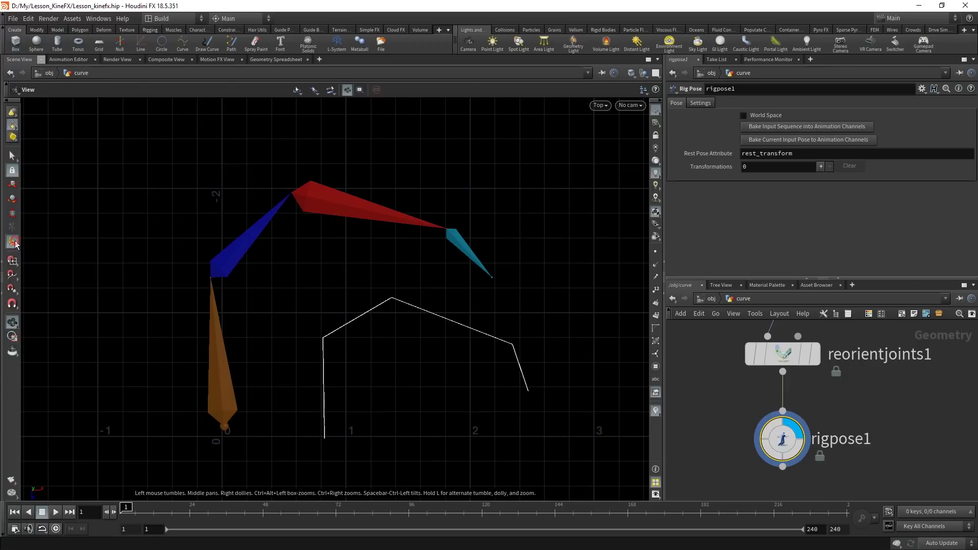
left_click(392, 297)
mouse_move(452, 291)
left_mouse_down()
mouse_move(456, 319)
mouse_move(460, 300)
left_mouse_up()
left_click(323, 338)
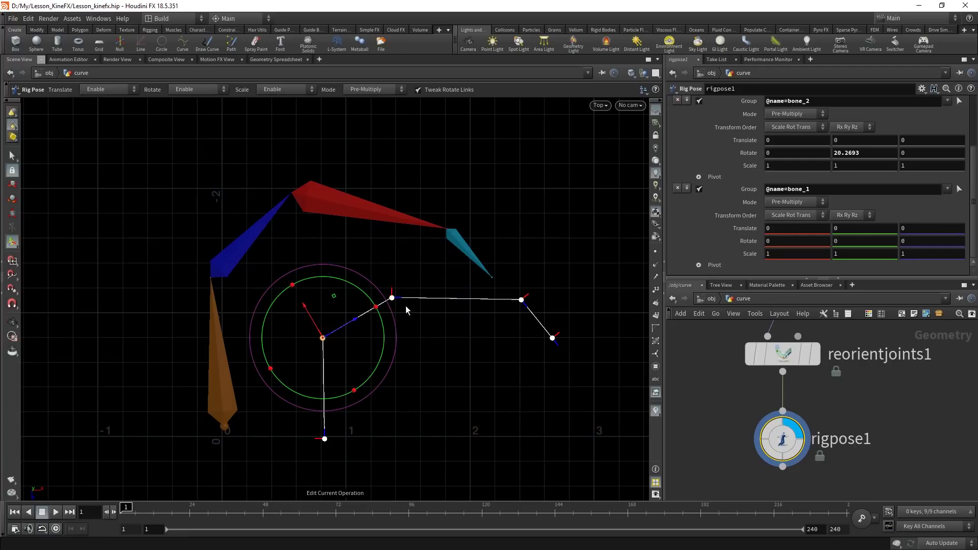
mouse_move(377, 330)
left_mouse_down()
mouse_move(388, 348)
mouse_move(375, 274)
left_mouse_up()
left_click(433, 169)
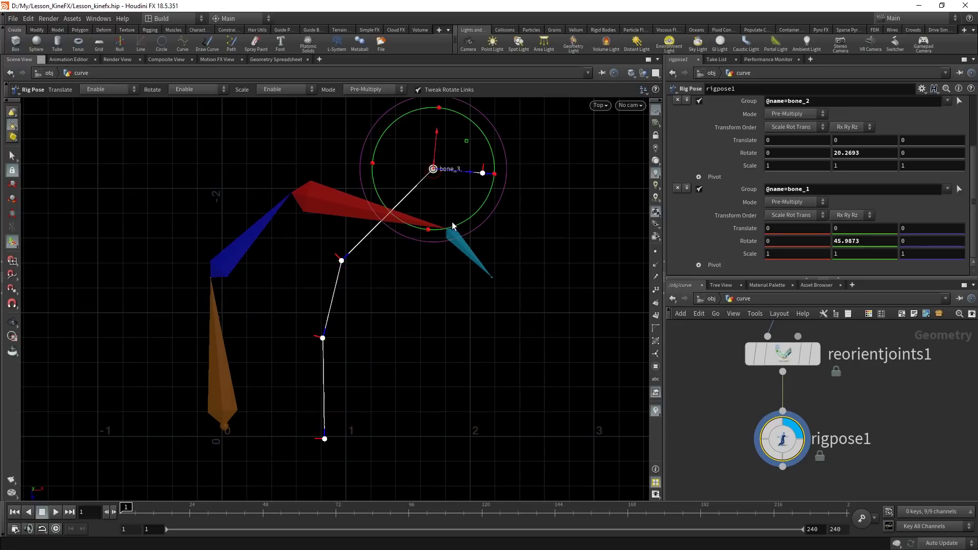
left_click_drag(455, 232, 459, 213)
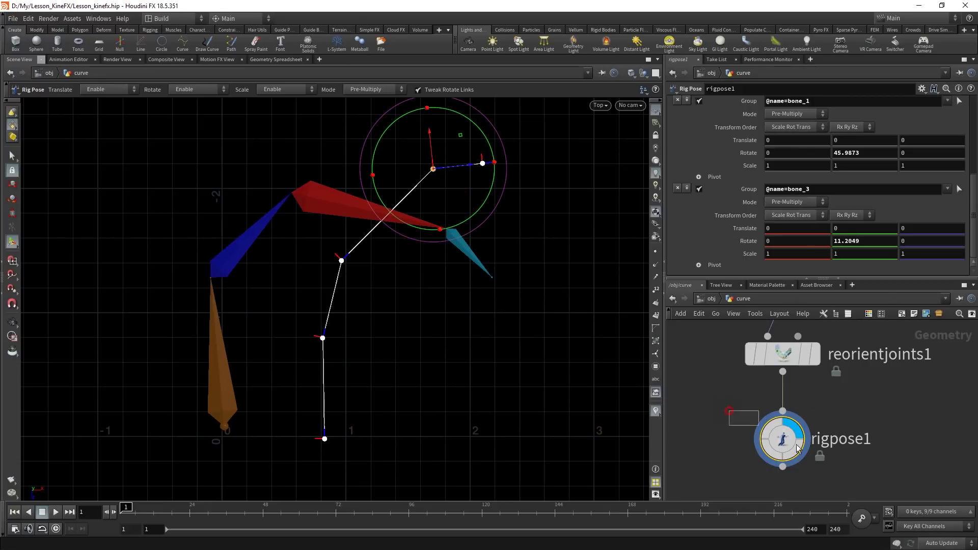
Step: Set bone_2's Rotate Y to 15.3693 in the Rig Pose parameters
left_click_drag(973, 233, 970, 149)
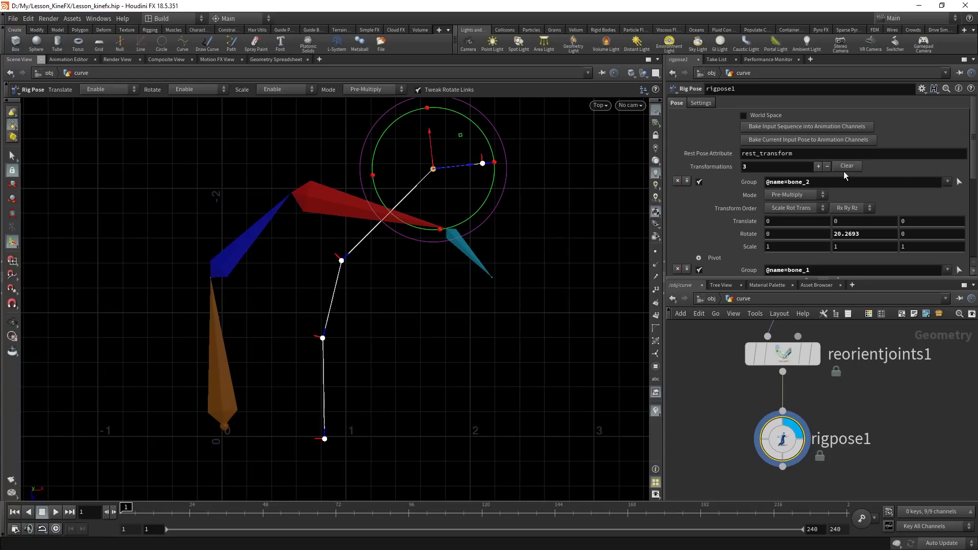
left_click(776, 182)
left_click(776, 182)
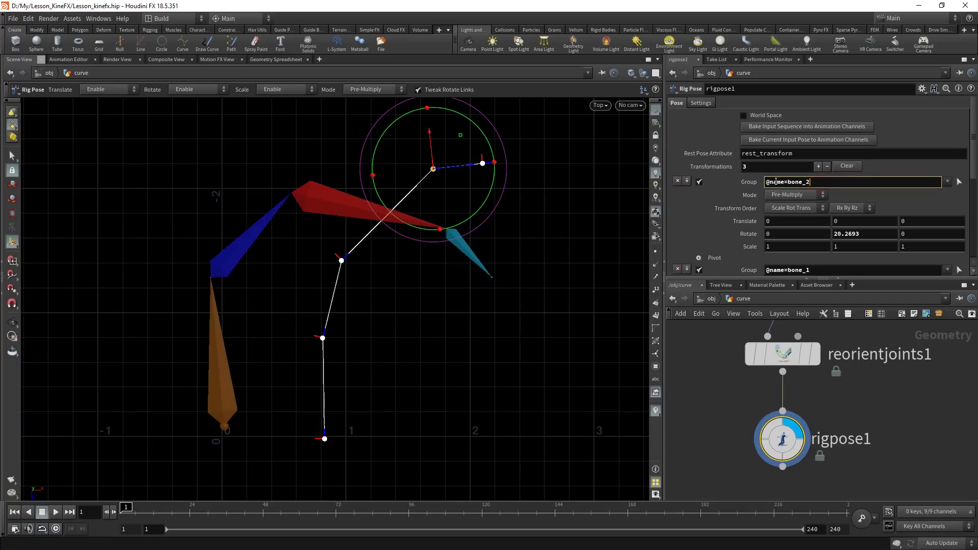
mouse_move(784, 182)
left_mouse_down()
mouse_move(762, 177)
mouse_move(809, 182)
left_mouse_up()
key("Right")
middle_click_drag(859, 238, 951, 170)
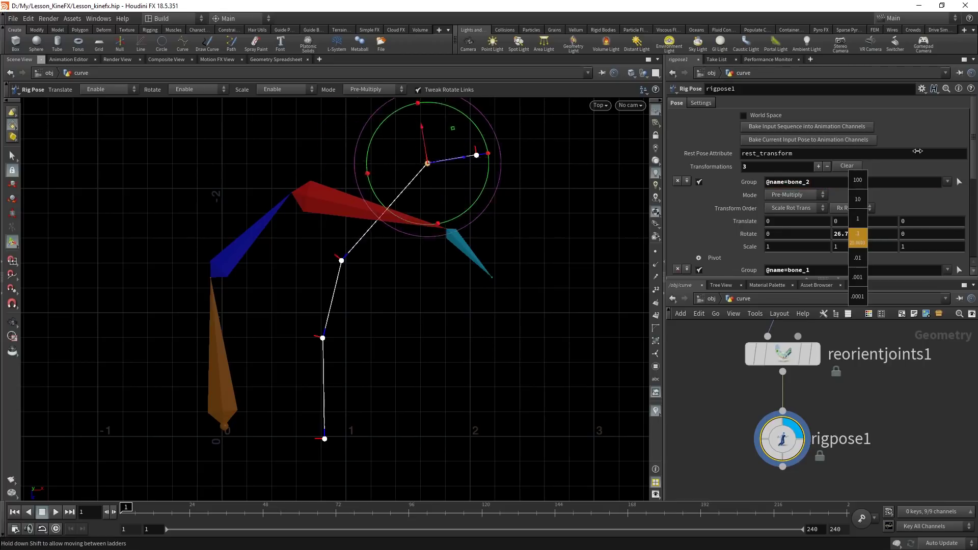
middle_click_drag(951, 169, 683, 316)
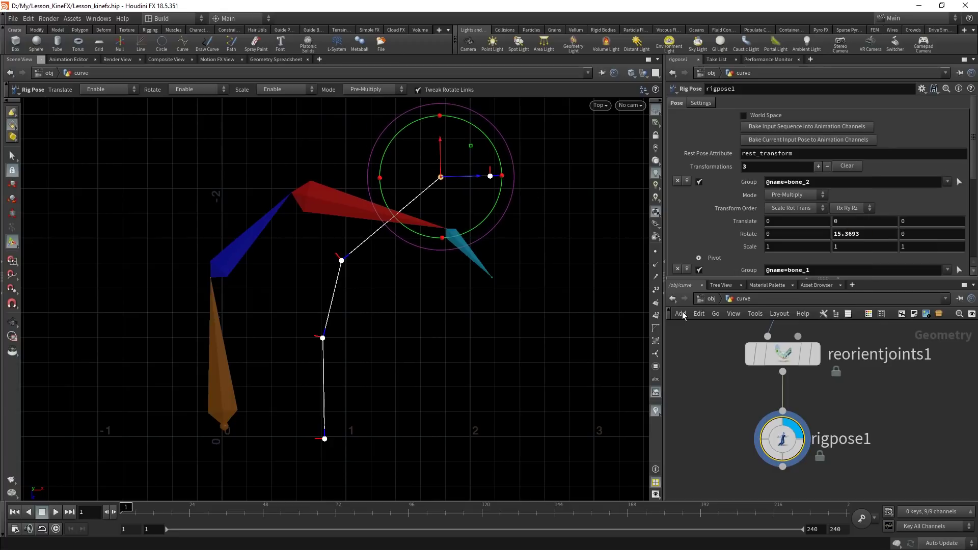
Step: Key bone_2's Rotate Y at 15.3693 on frame 1 and -18.2307 on frame 50
left_click(864, 232, "alt")
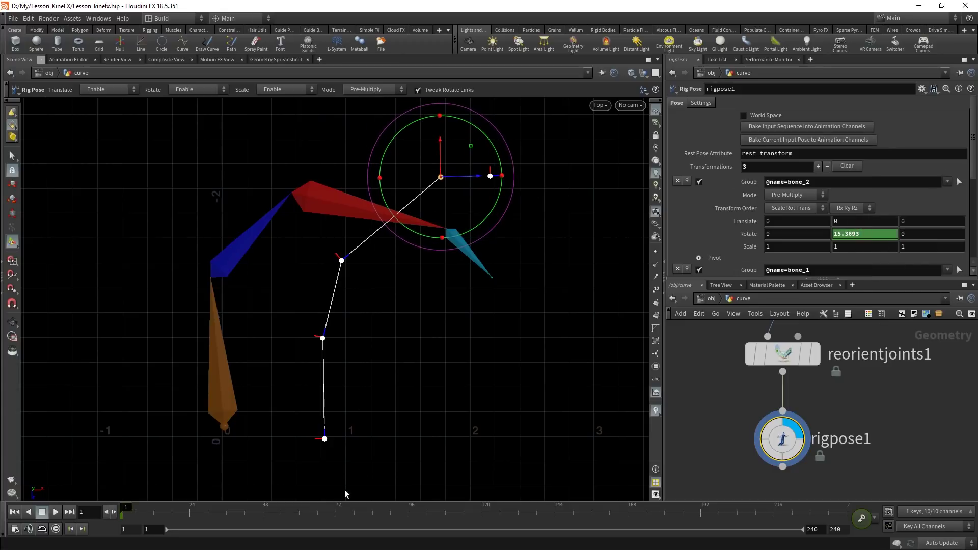
left_click(269, 508)
middle_click_drag(887, 234, 872, 246)
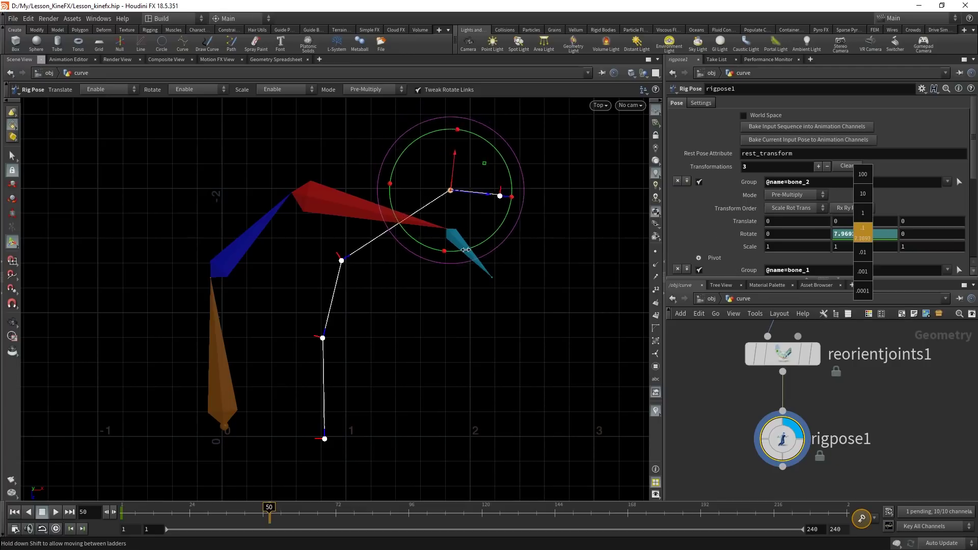
left_click(868, 230, "alt")
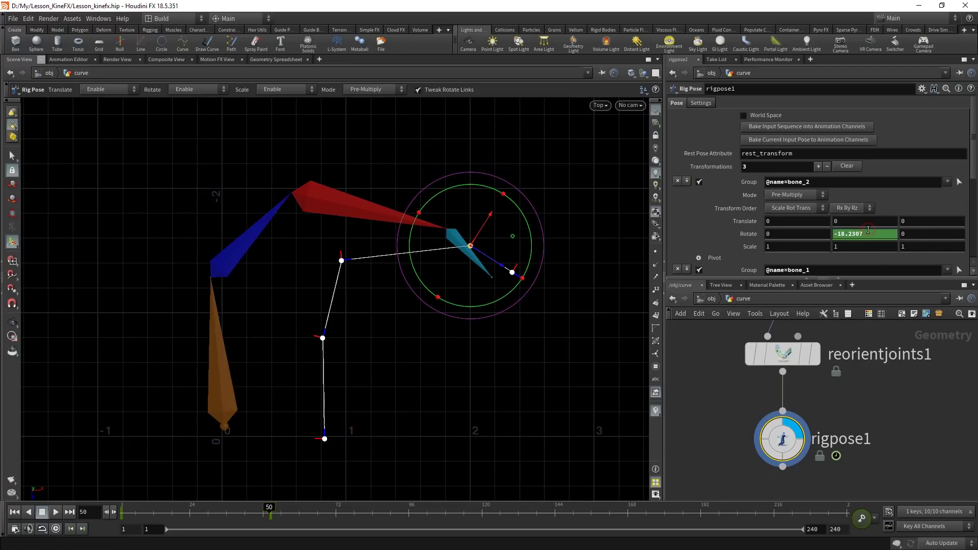
Step: Turn on Auto-key and scrub the timeline to preview bone_2's motion
left_click(875, 520)
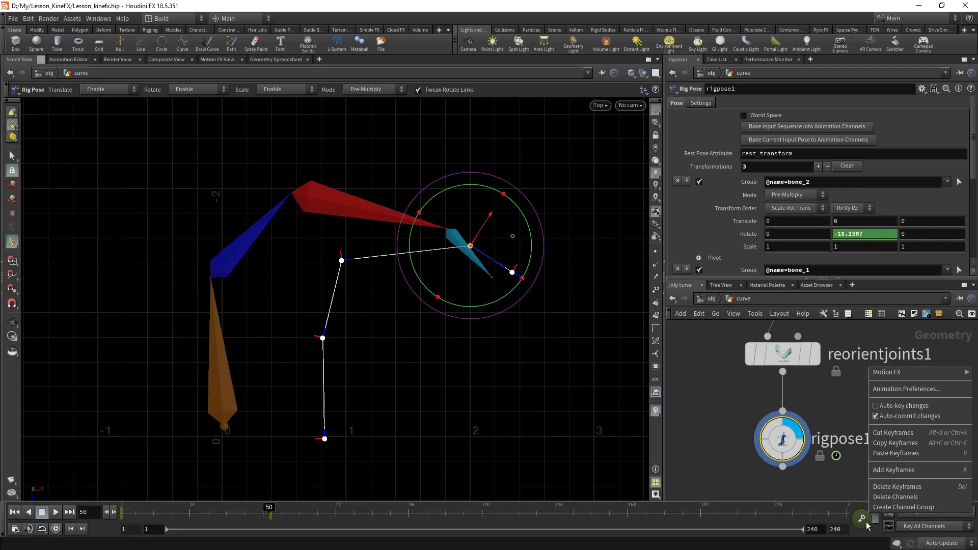
left_click(883, 398)
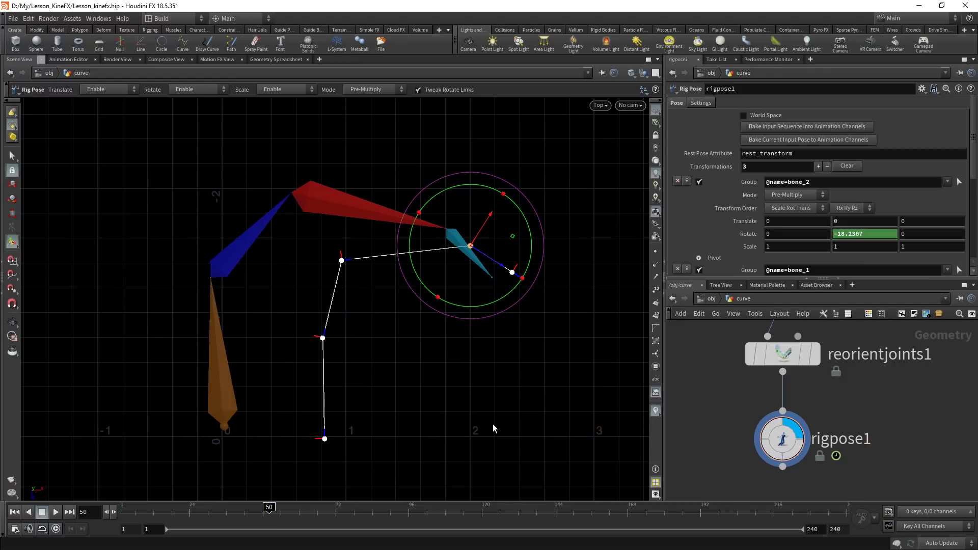
mouse_move(269, 511)
left_mouse_down()
mouse_move(123, 511)
mouse_move(315, 511)
left_mouse_up()
scroll(703, 180, "down", 2)
scroll(704, 179, "down", 3)
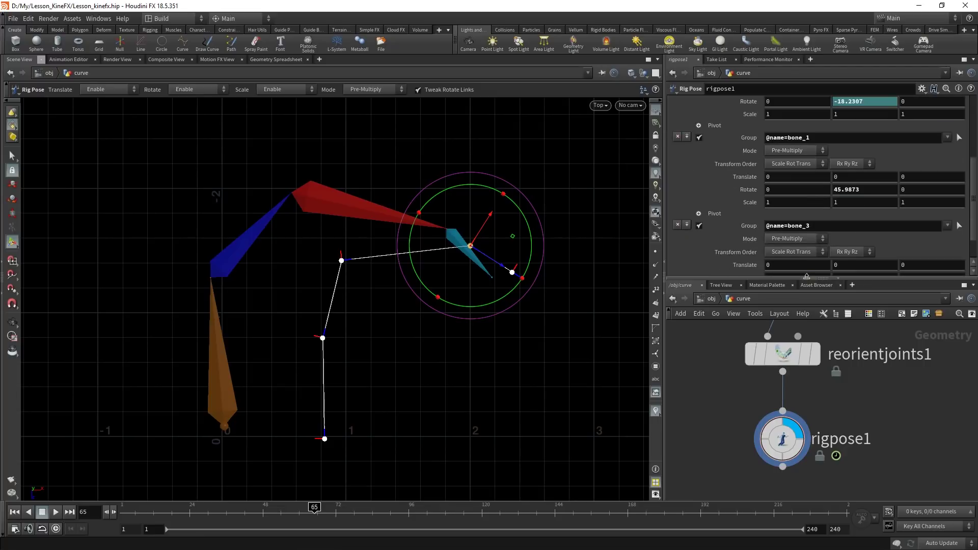
Step: Key bone_1's rotation at 6.9873 on frame 111, then play and stop the animation
key("ctrl+Up")
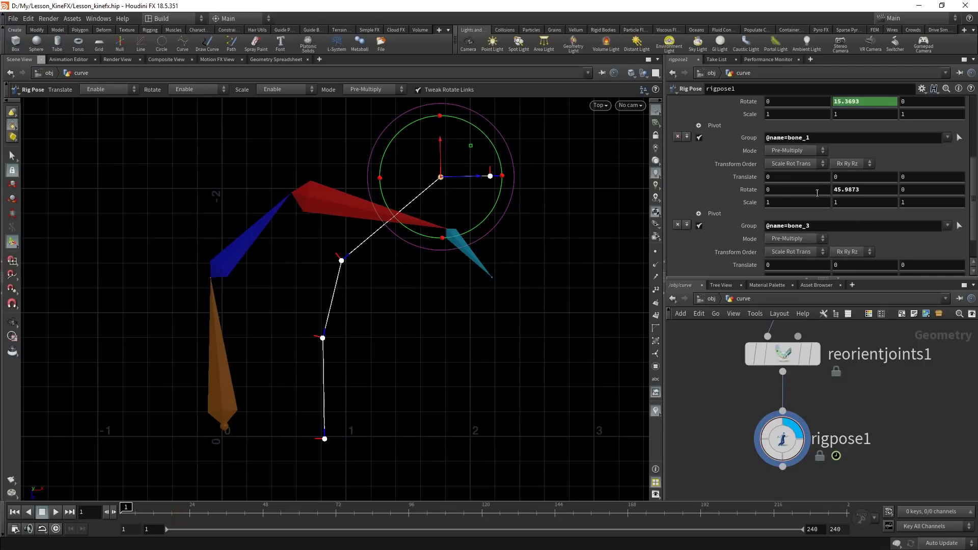
left_click(865, 189, "alt")
key("Up")
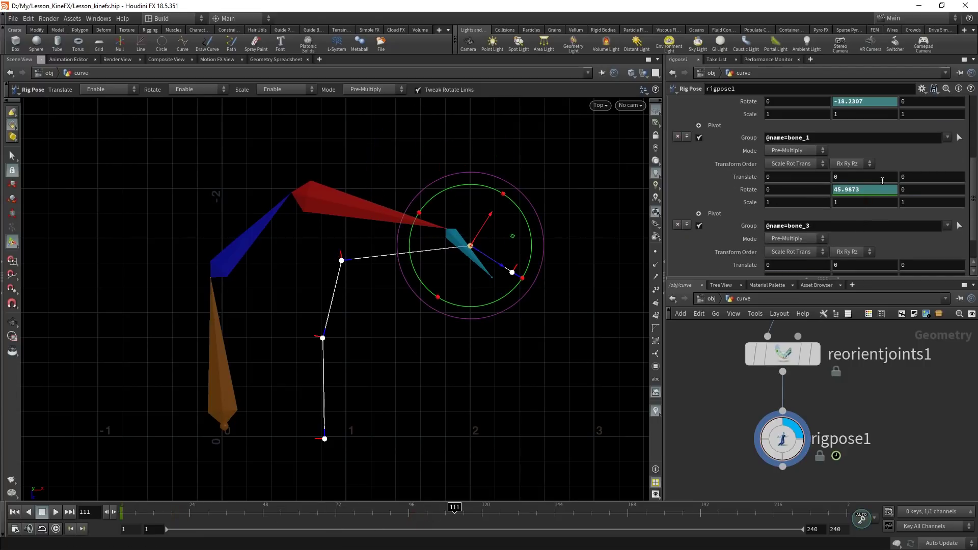
middle_click_drag(872, 191, 861, 173)
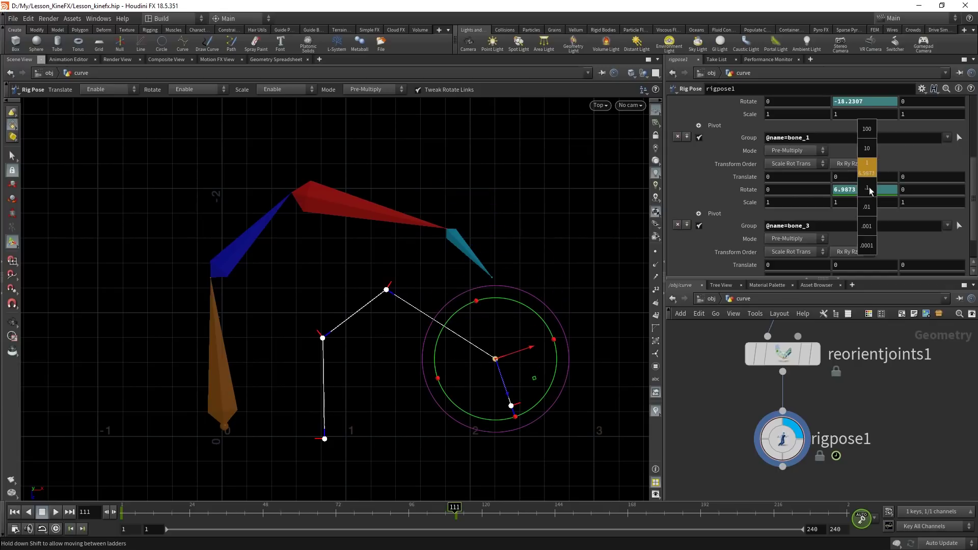
key("ctrl+Up")
key("Up")
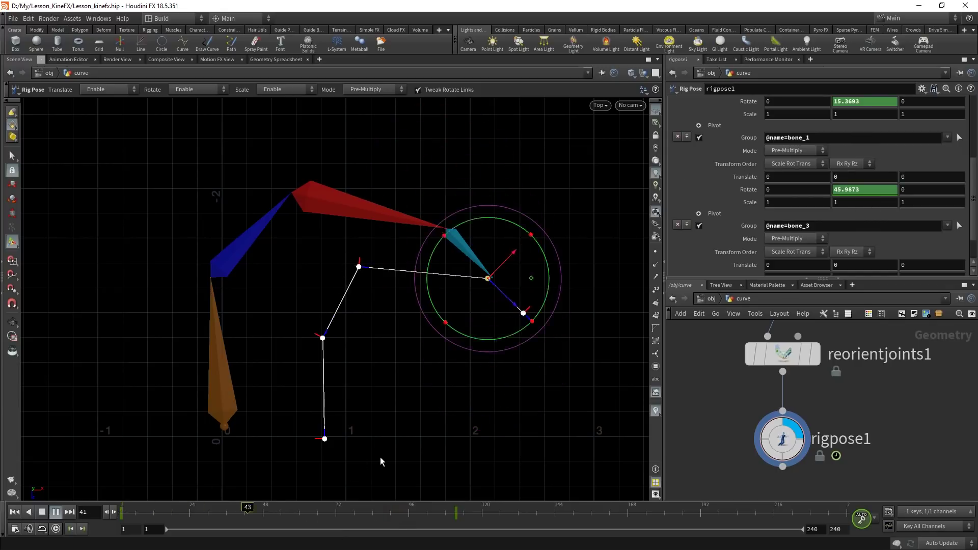
left_click(42, 513)
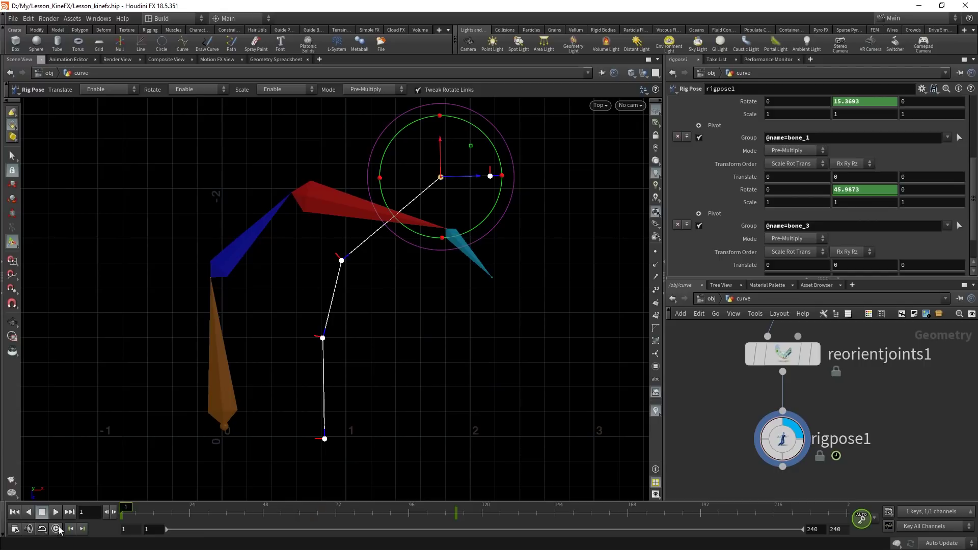
scroll(771, 460, "down", 1)
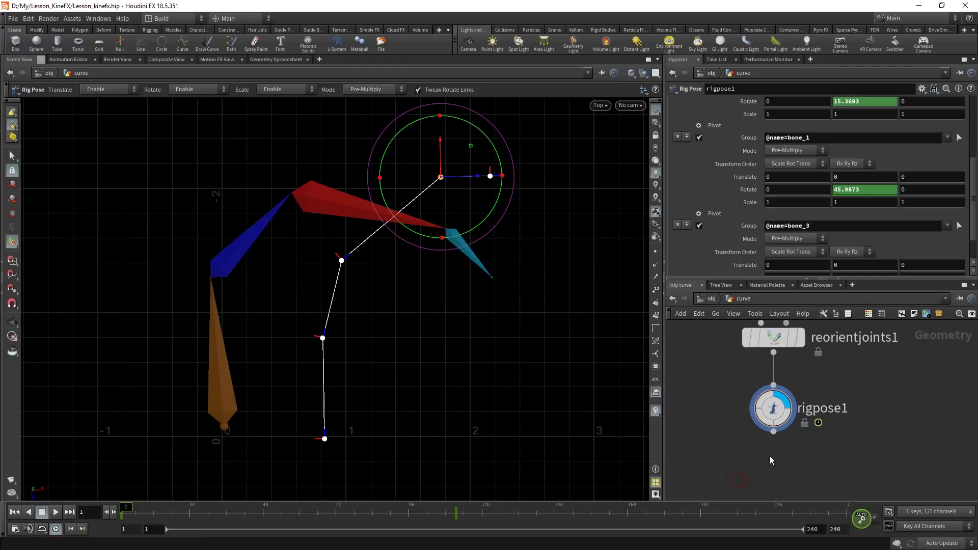
Step: Add a Rig Pose node, rigpose2, below rigpose1 and display it
left_click(775, 437)
left_click(788, 517)
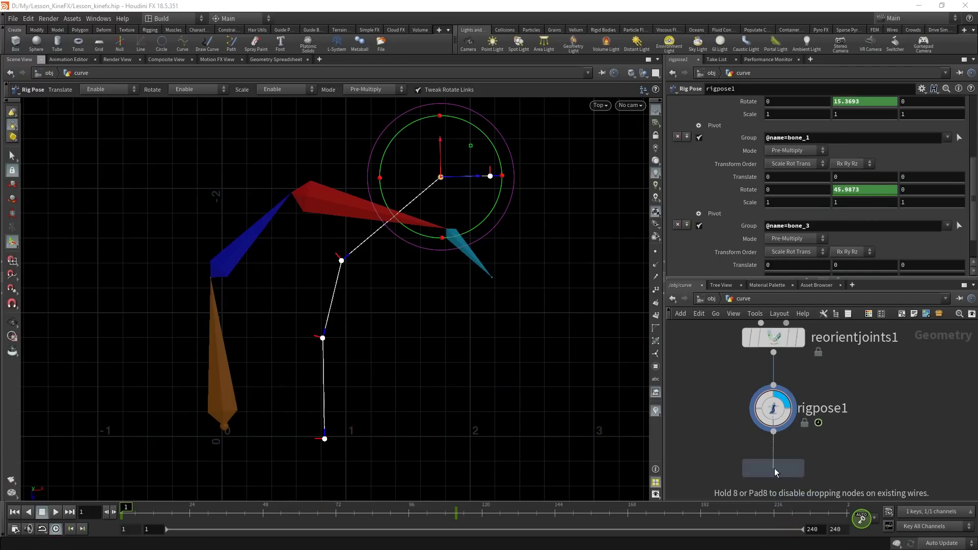
left_click(773, 485)
left_click(798, 481)
middle_click_drag(795, 484, 783, 418)
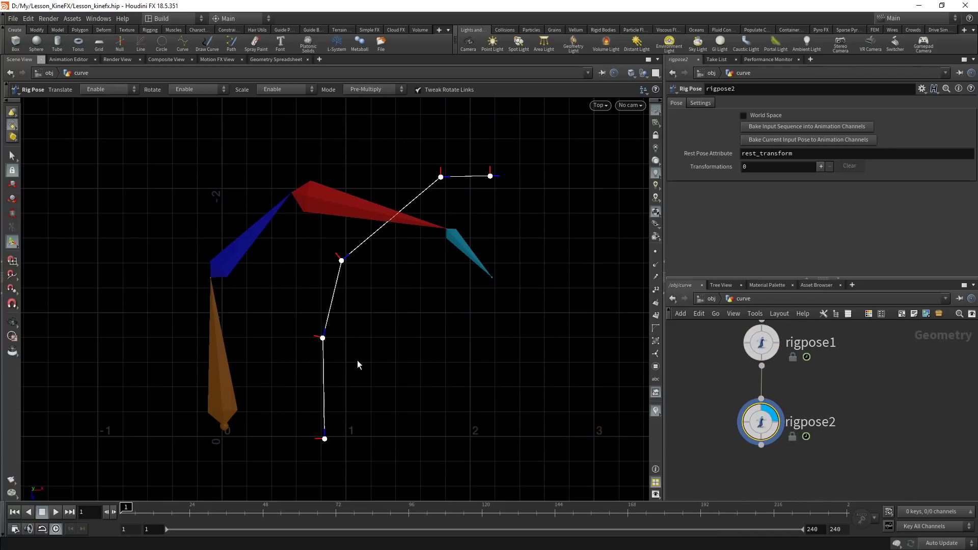
Step: In rigpose2, rotate bone_1 about 103 degrees at frame 81 and scrub back to preview
left_click(325, 343)
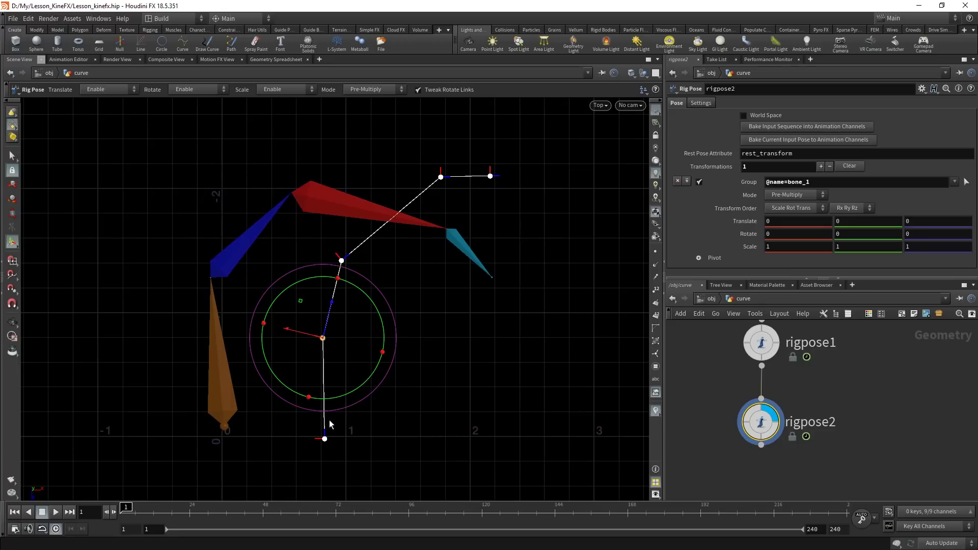
left_click(844, 234)
left_click_drag(324, 507, 363, 507)
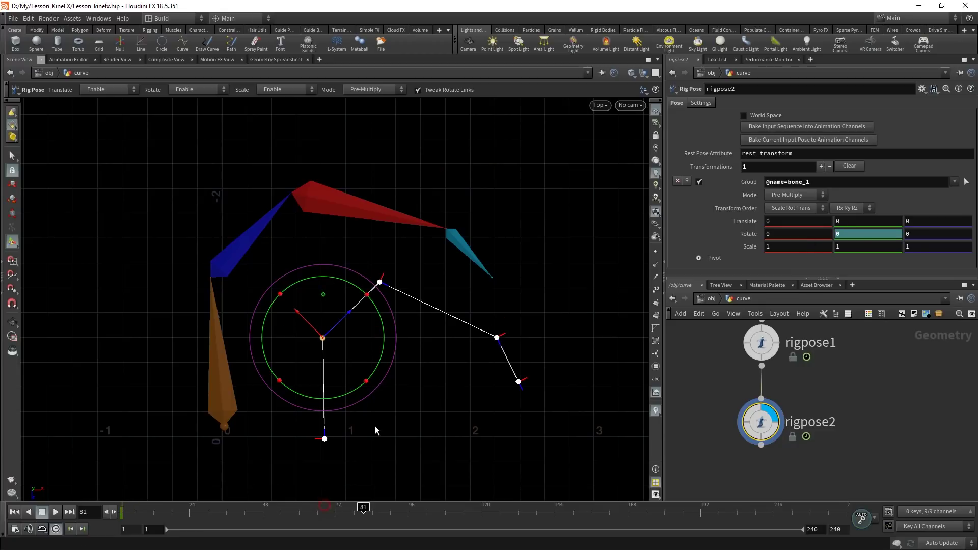
left_click_drag(380, 338, 301, 243)
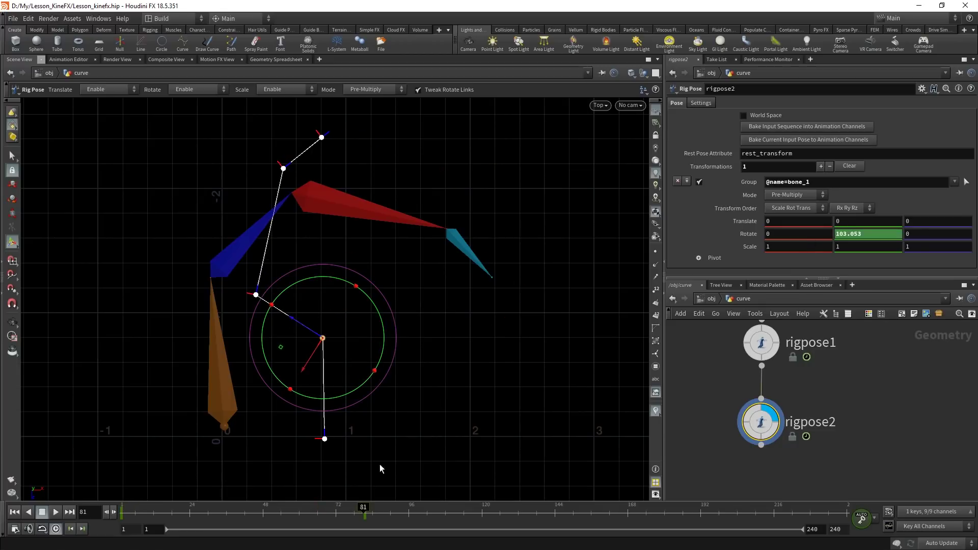
mouse_move(362, 507)
left_mouse_down()
mouse_move(295, 498)
mouse_move(126, 507)
left_mouse_up()
middle_click_drag(860, 386, 846, 414)
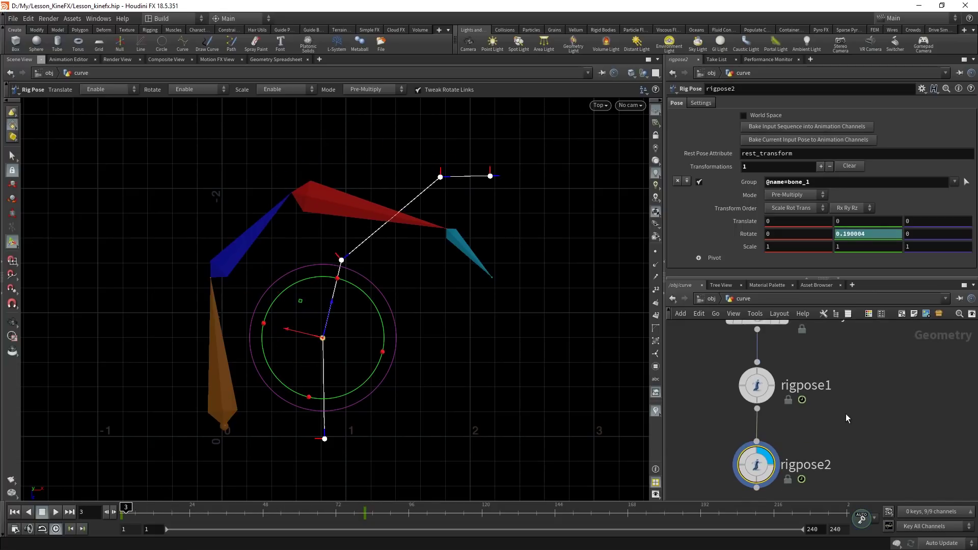
key("ctrl+z")
mouse_move(757, 385)
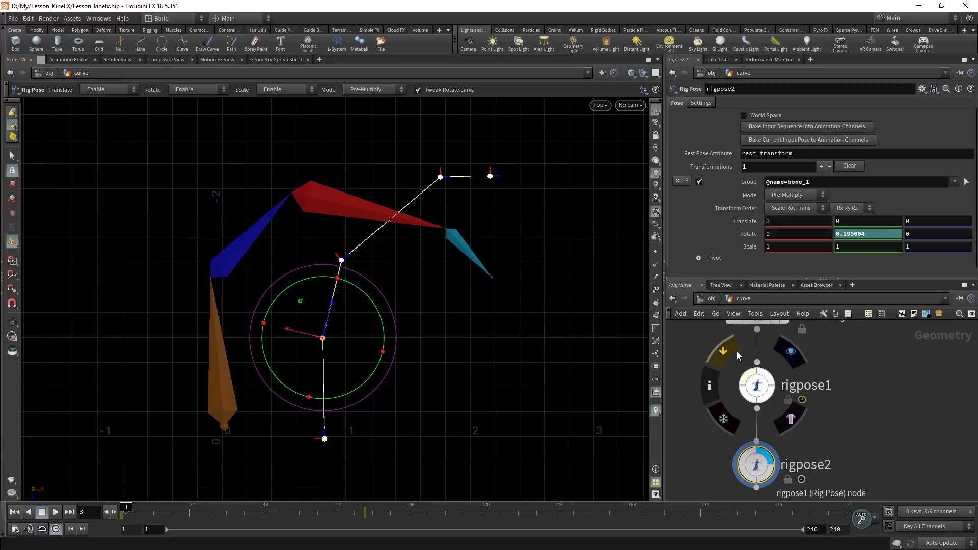
Step: Bypass rigpose1 and rigpose2 to compare poses, and copy rigpose2 as rigpose3 branching from rigpose1
left_click(727, 358)
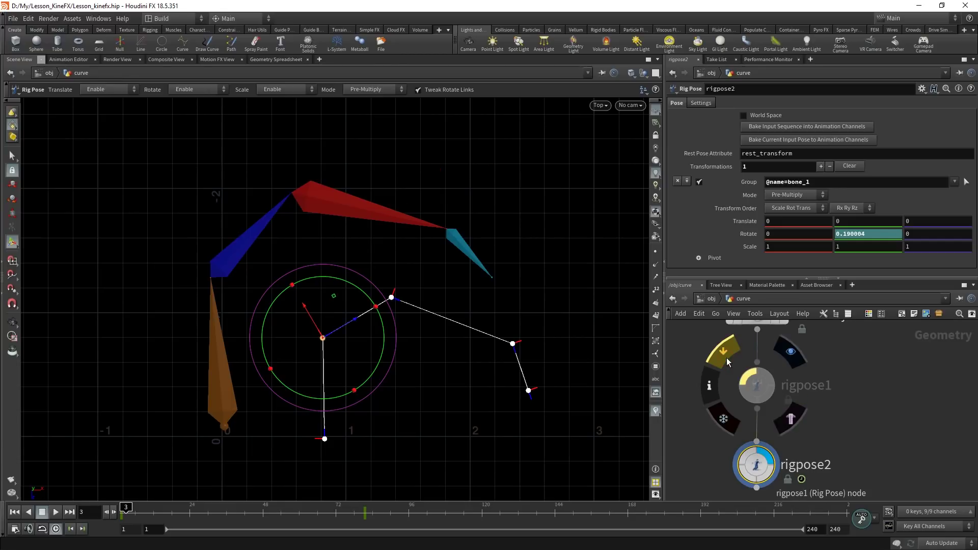
left_click(726, 431)
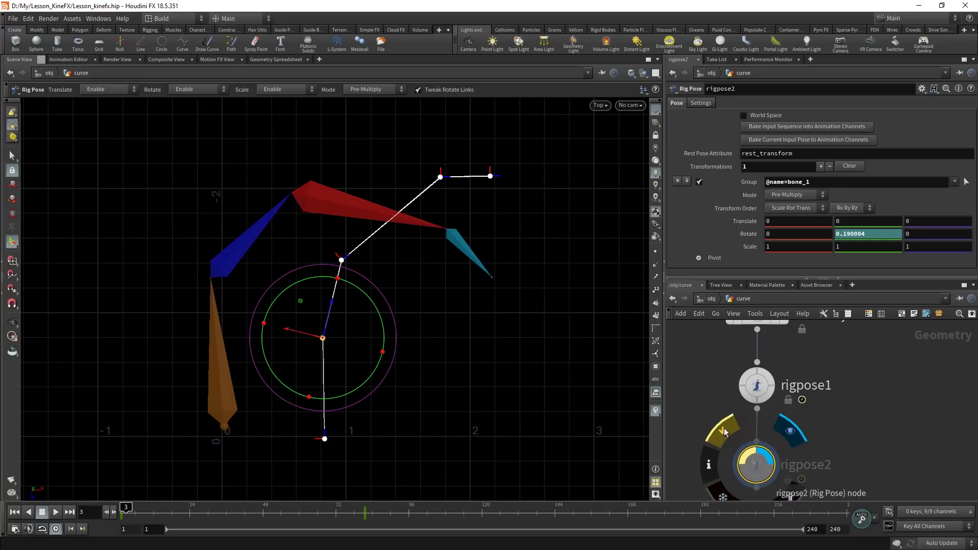
left_click(726, 432)
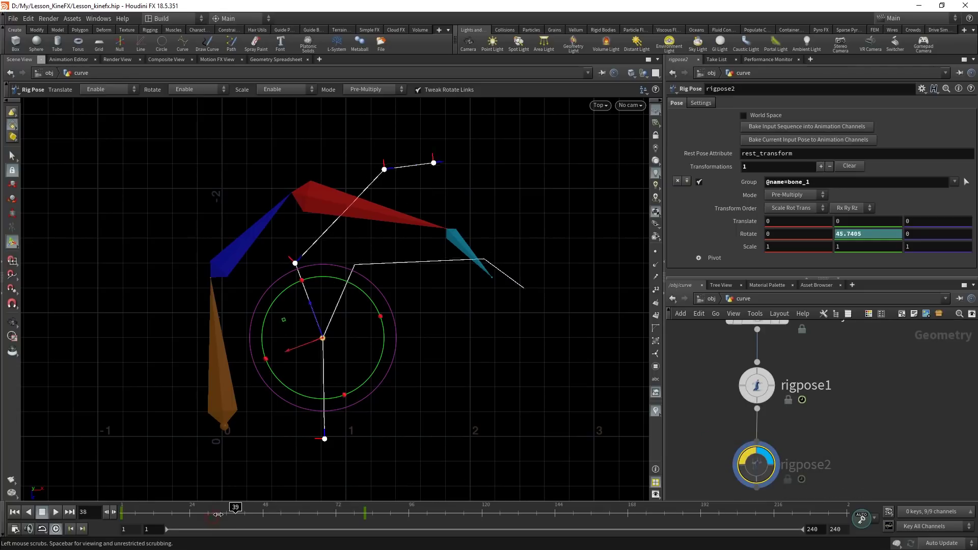
scroll(847, 435, "down", 2)
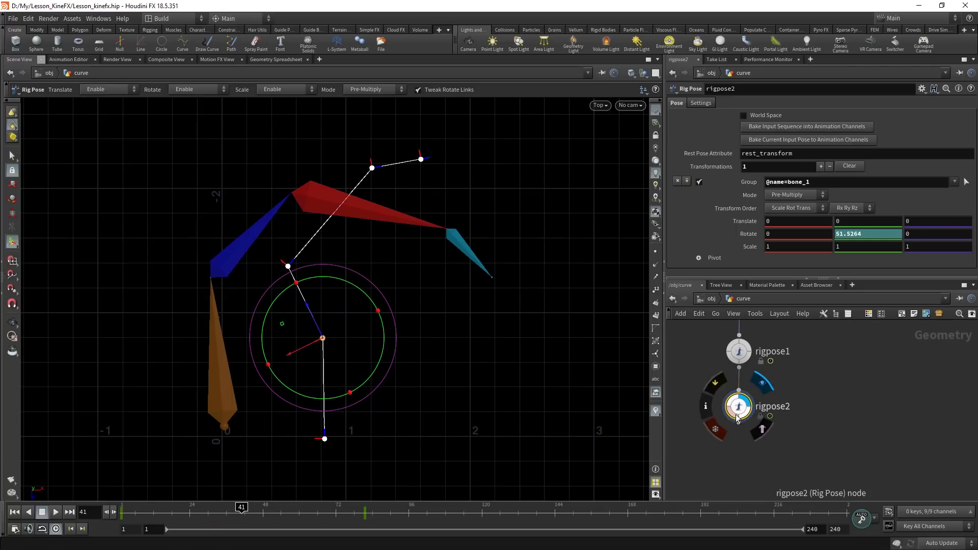
left_click_drag(743, 407, 837, 408, "alt")
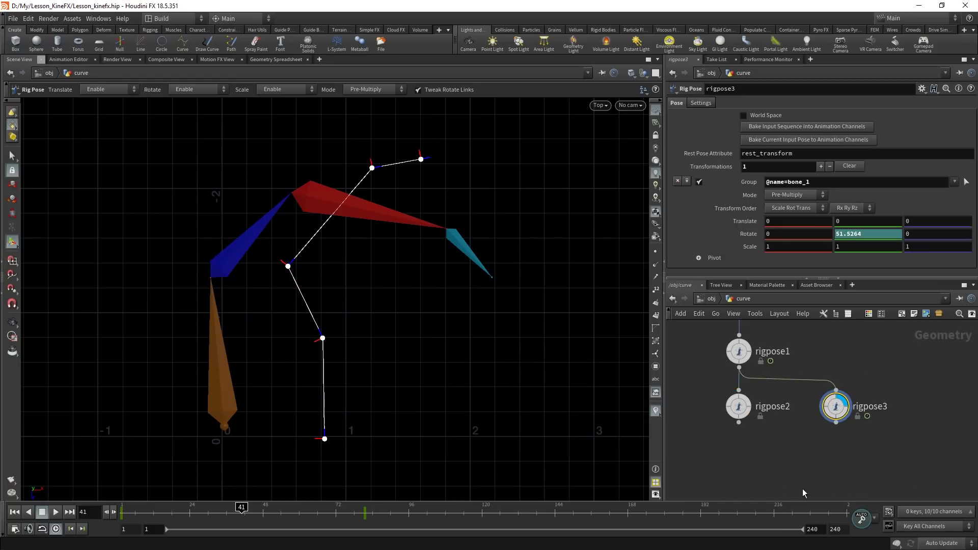
middle_click_drag(837, 367, 825, 420)
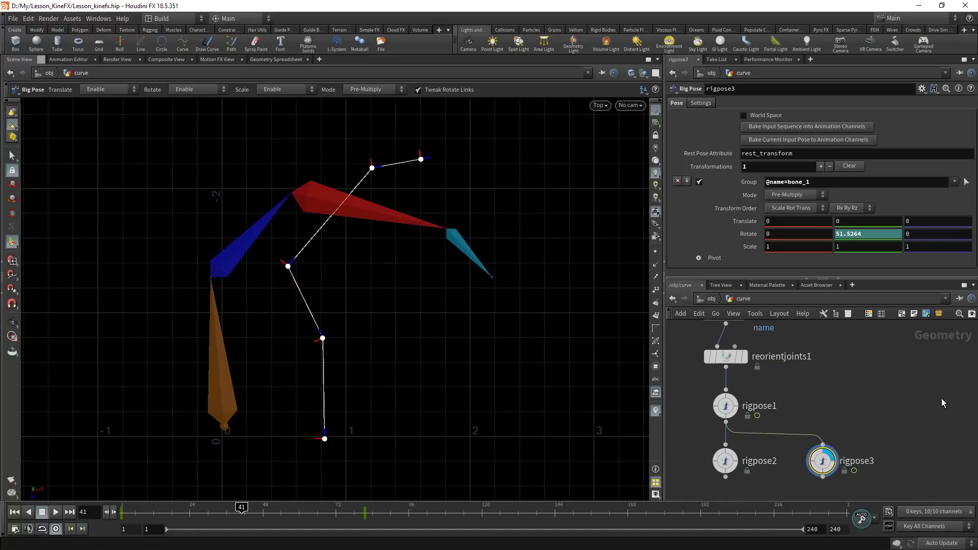
middle_click_drag(943, 390, 977, 359)
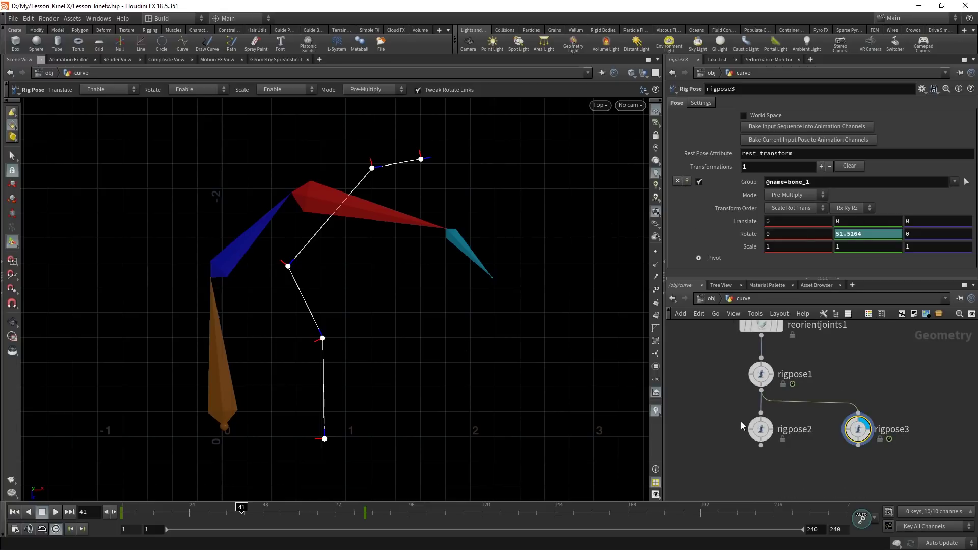
scroll(836, 448, "up", 2)
Step: Swing bone_1 from up-left to up-right in the second rig pose and preview later frames
left_click(797, 423)
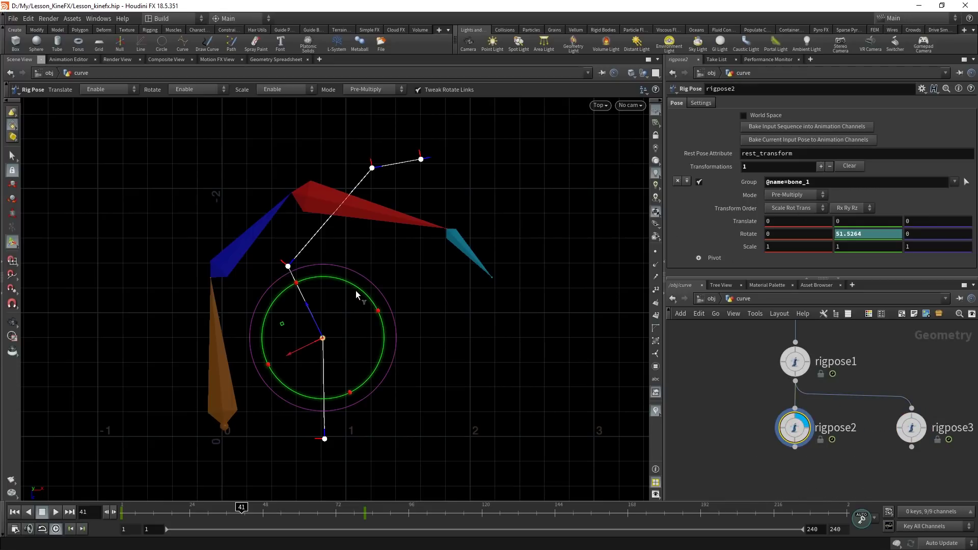
left_click_drag(356, 290, 411, 371)
left_click_drag(244, 514, 354, 498)
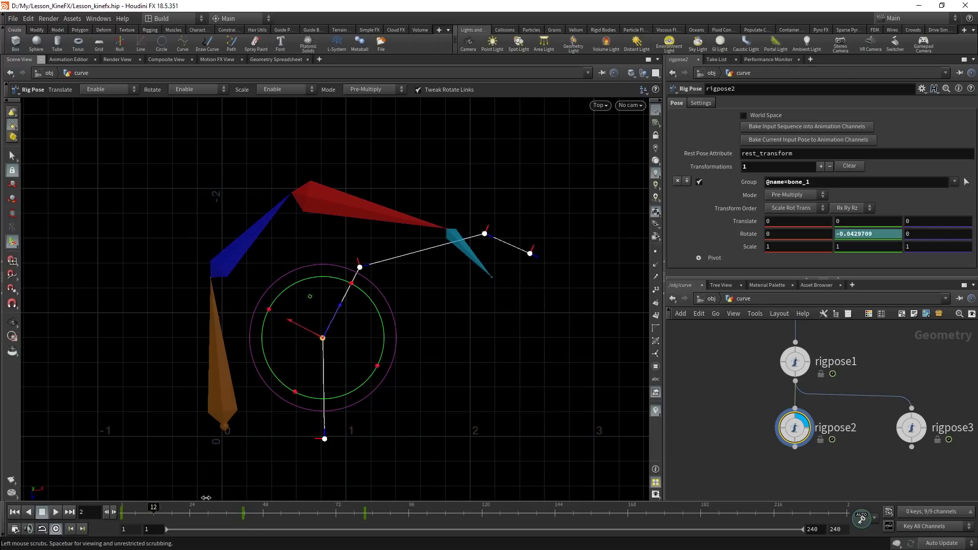
scroll(770, 398, "down", 3)
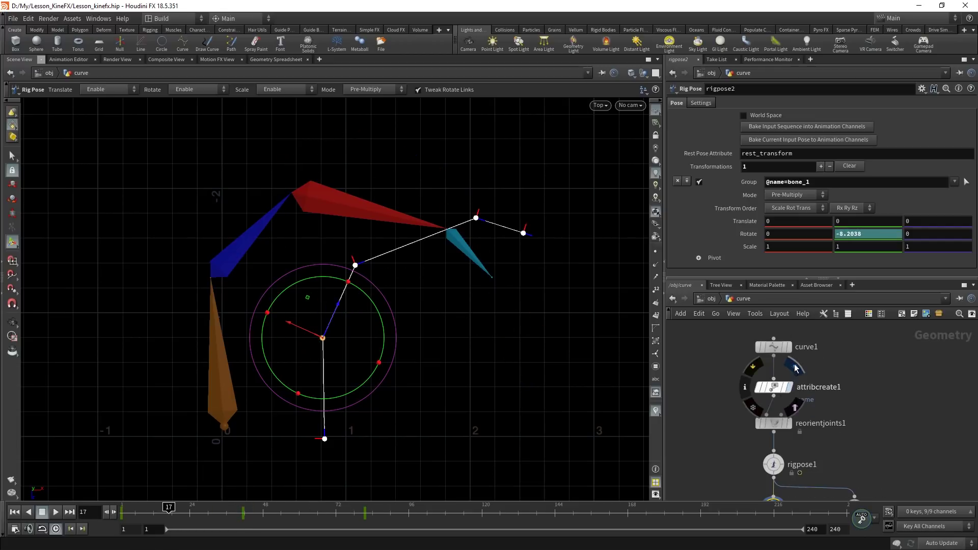
Step: Inspect attribcreate1's settings and its parameter options menu
left_click(770, 392)
left_click_drag(709, 380, 872, 405)
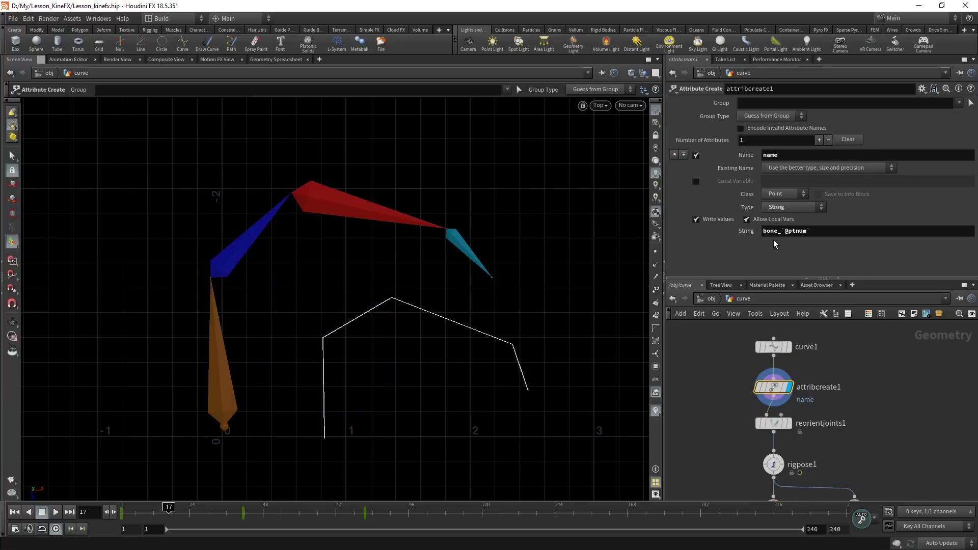
left_click(922, 89)
left_click(893, 421)
Step: Add a Rig Doctor node via the 'rig doctor' search and place it beside attribcreate1
left_click_drag(720, 416, 798, 439)
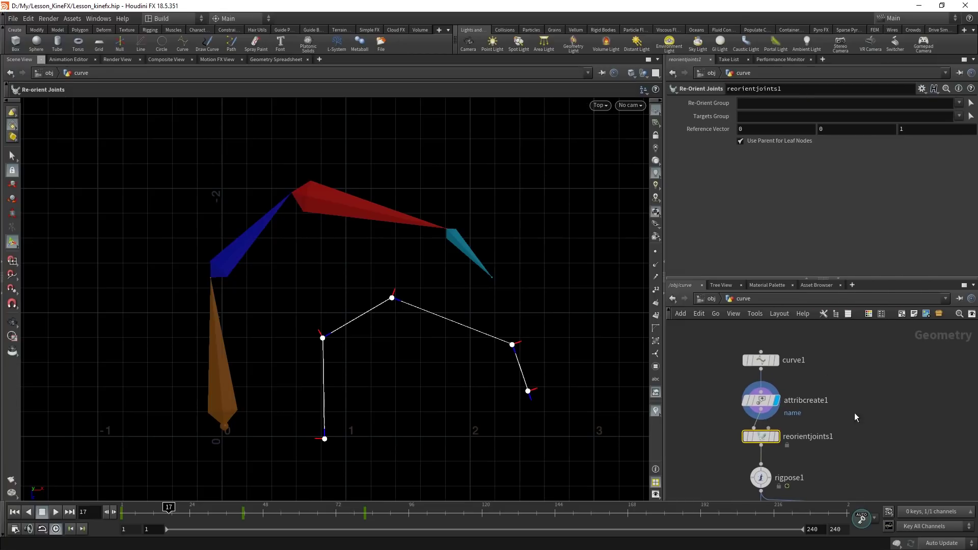
key("Tab")
type("rig doctor")
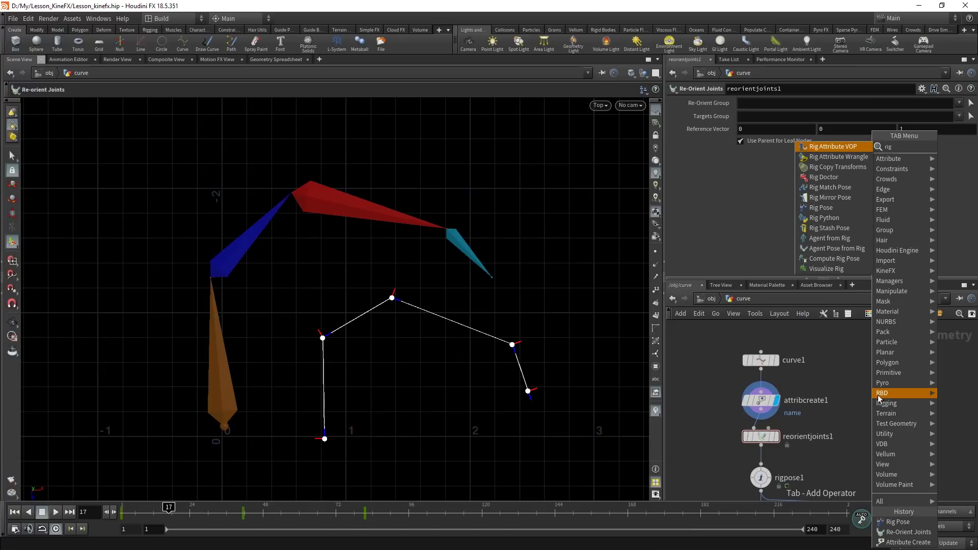
key("Return")
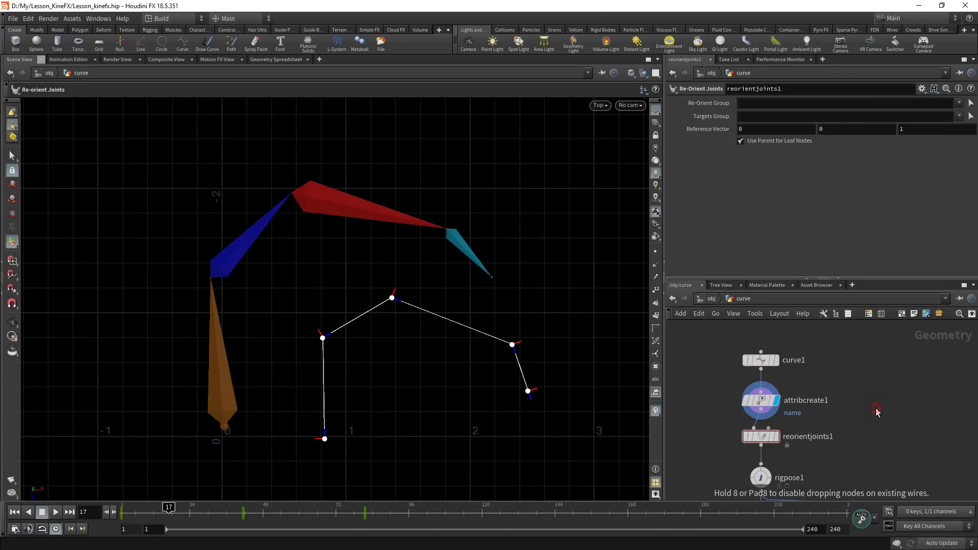
left_click(877, 412)
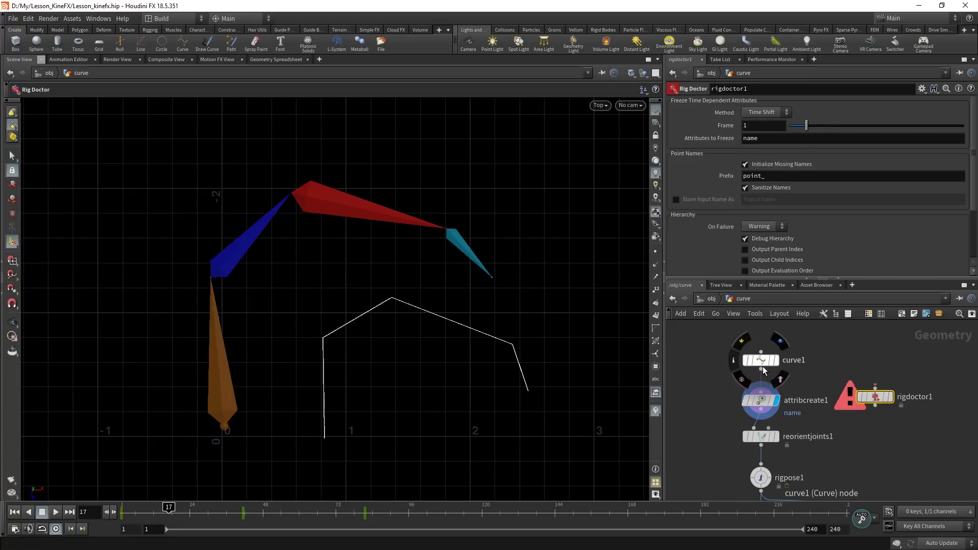
Step: Wire curve1 into rigdoctor1 and view its point attributes in the Geometry Spreadsheet
left_click_drag(762, 367, 875, 386)
left_click(891, 397)
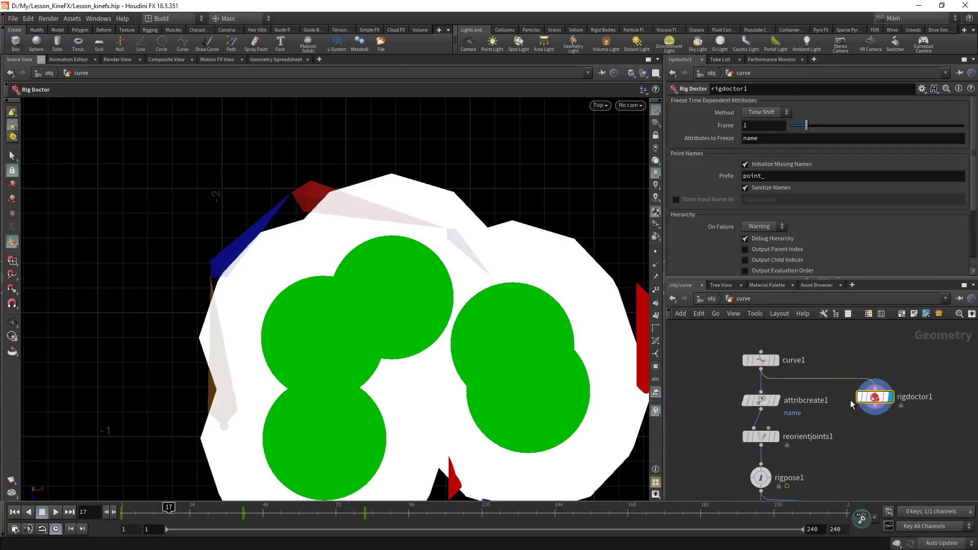
left_click(275, 59)
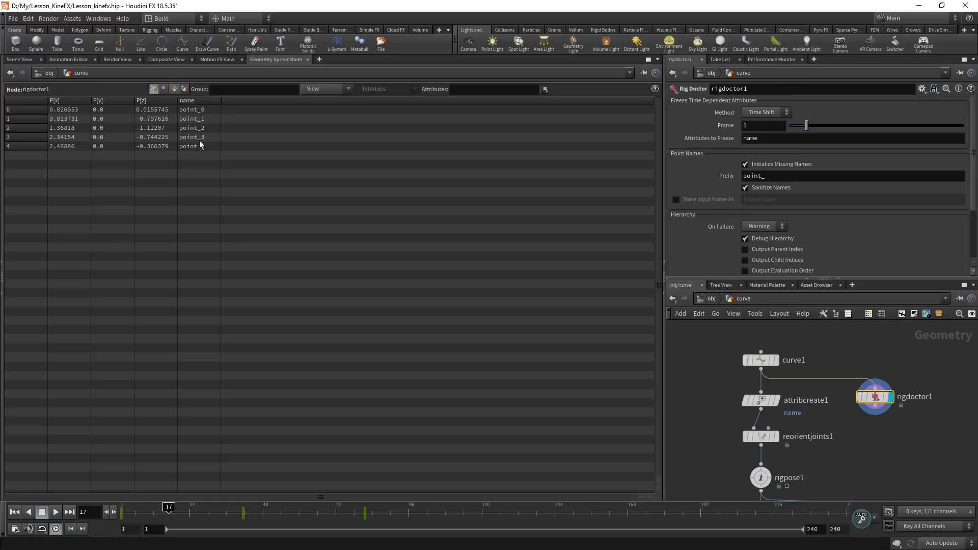
scroll(714, 191, "down", 3)
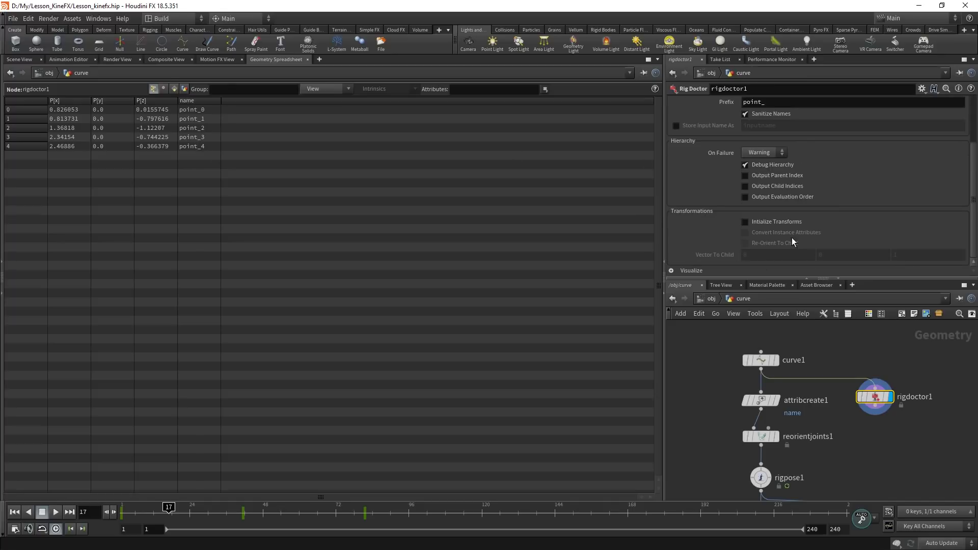
Step: Enable Initialize Transforms on rigdoctor1 and return to the Scene View
left_click(774, 221)
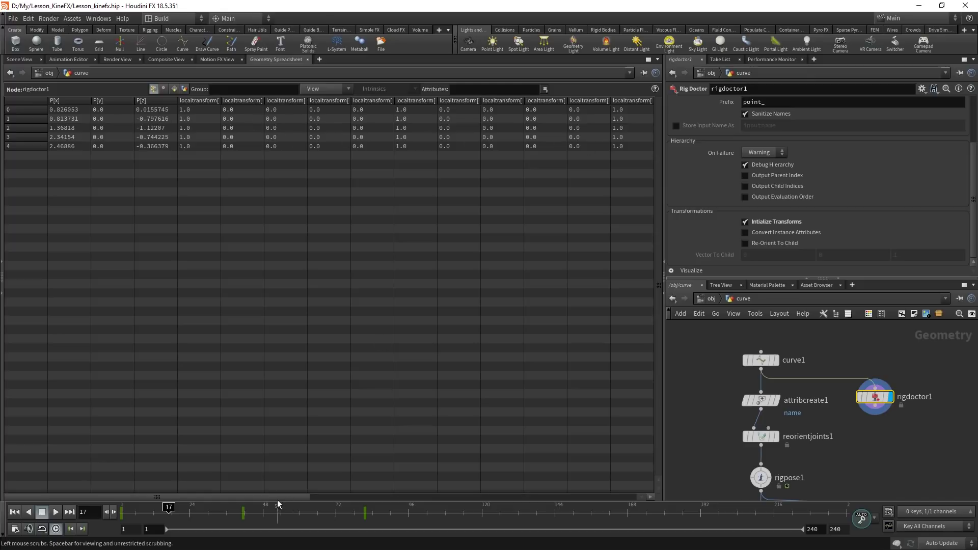
left_click_drag(280, 497, 582, 486)
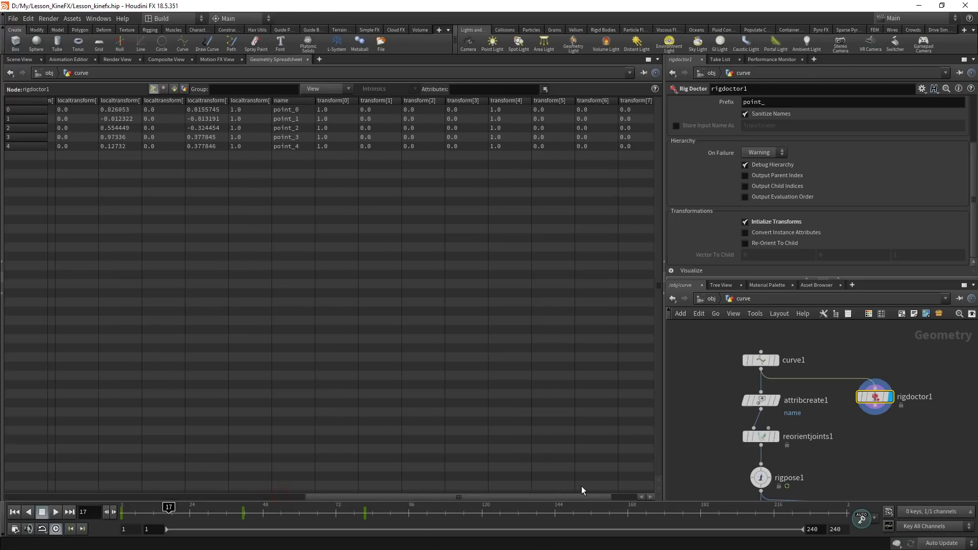
key("alt+1")
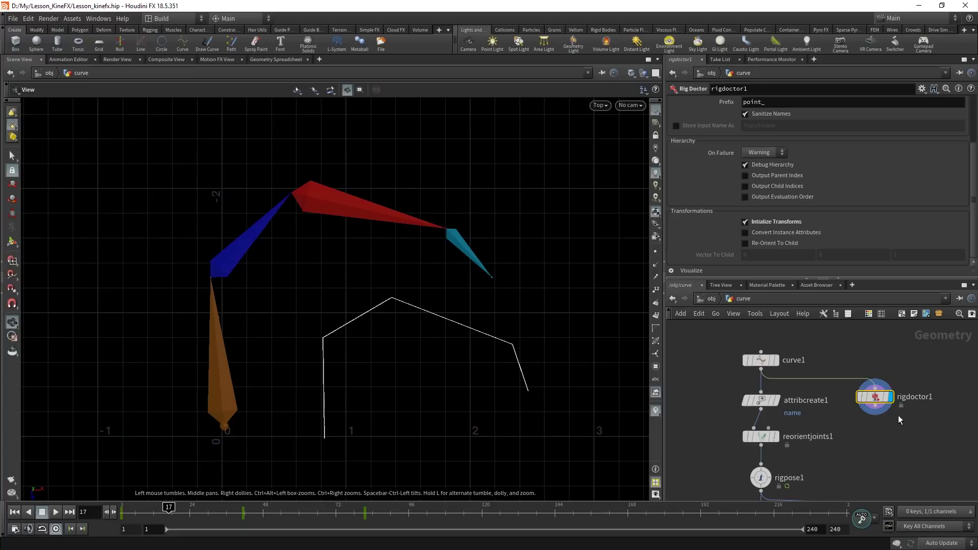
middle_click_drag(846, 429, 812, 384)
Step: Set the Rig Doctor point name prefix to 'bone_', checking attribcreate1's naming pattern
left_click_drag(841, 358, 758, 408)
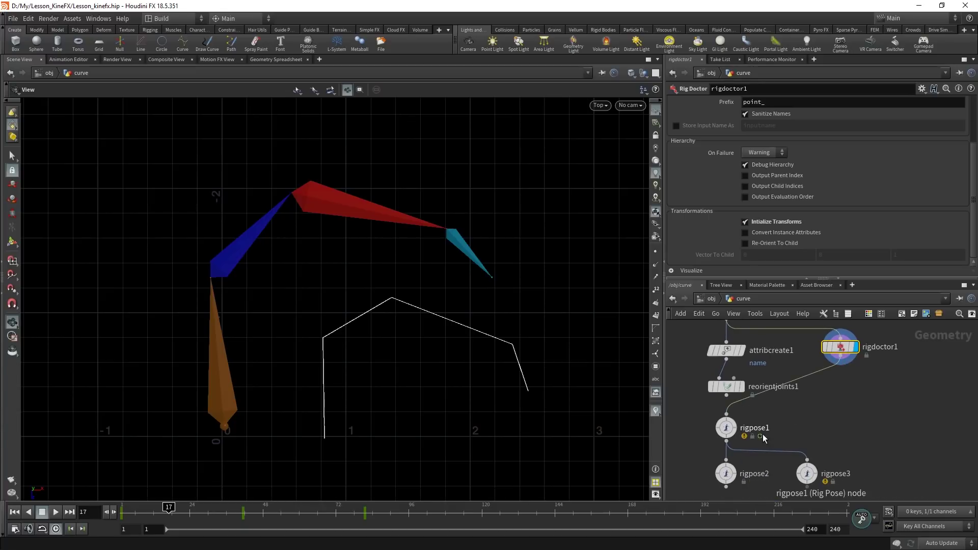
left_click(727, 351)
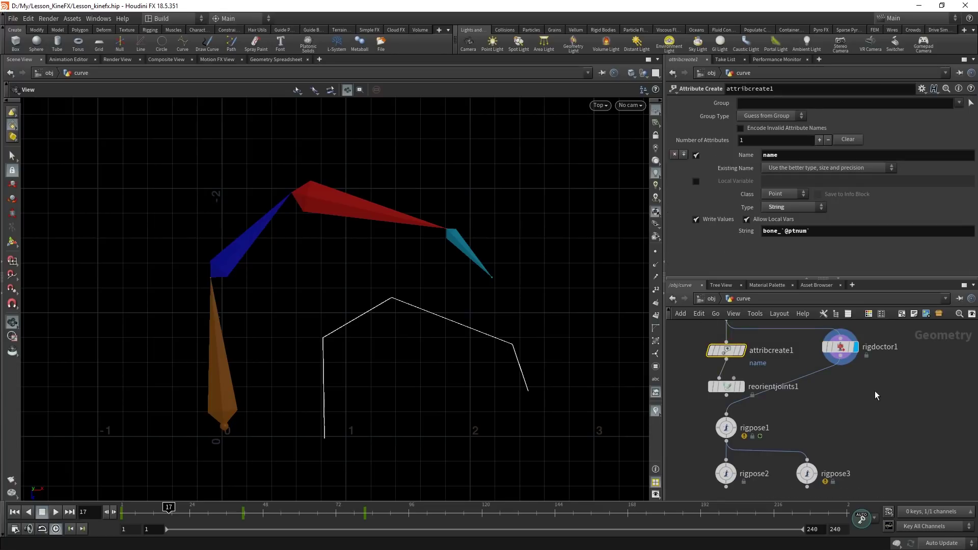
left_click(841, 348)
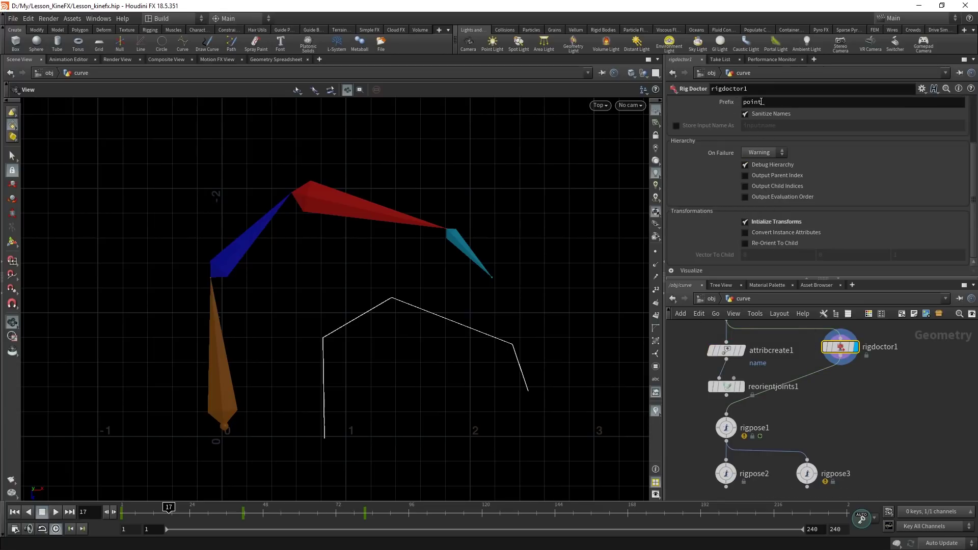
double_click(761, 101)
type("boon")
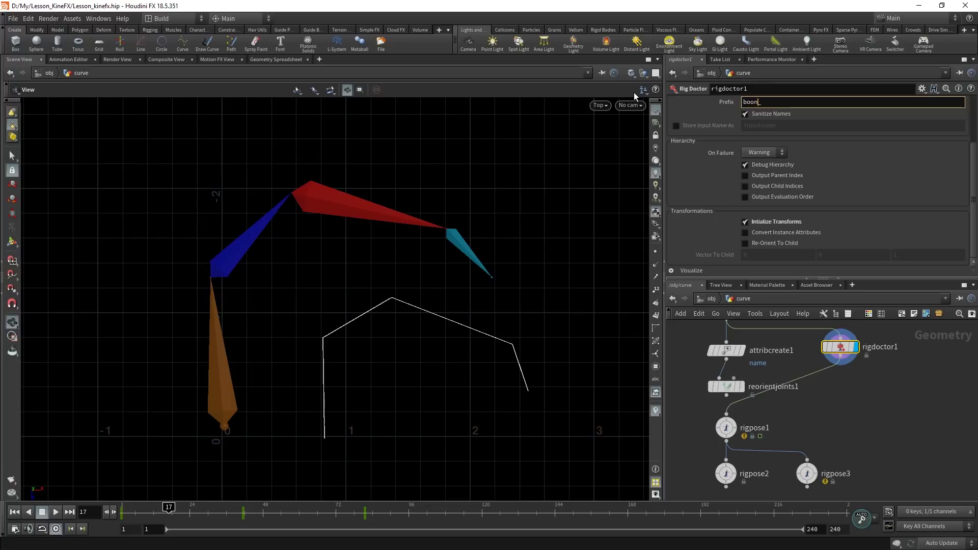
type("e")
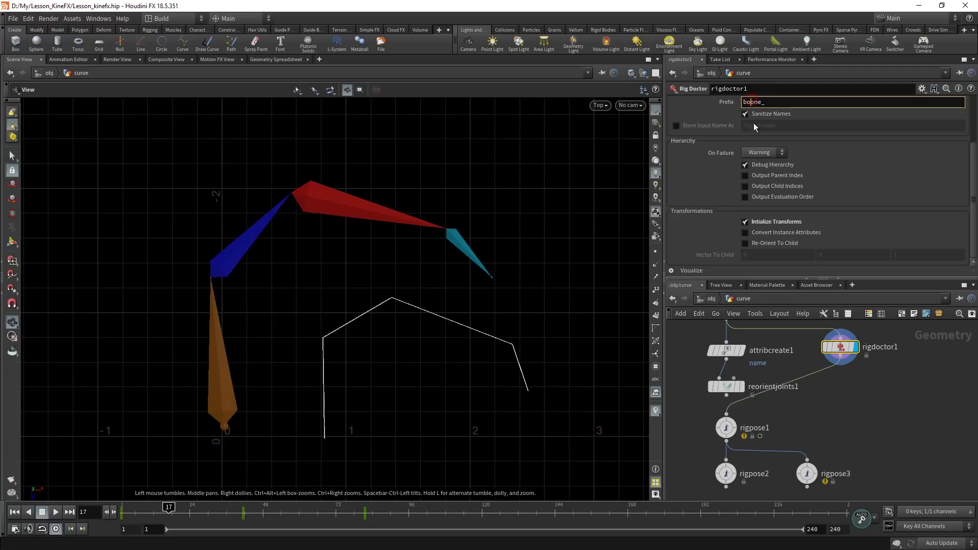
key("Return")
scroll(893, 420, "down", 3)
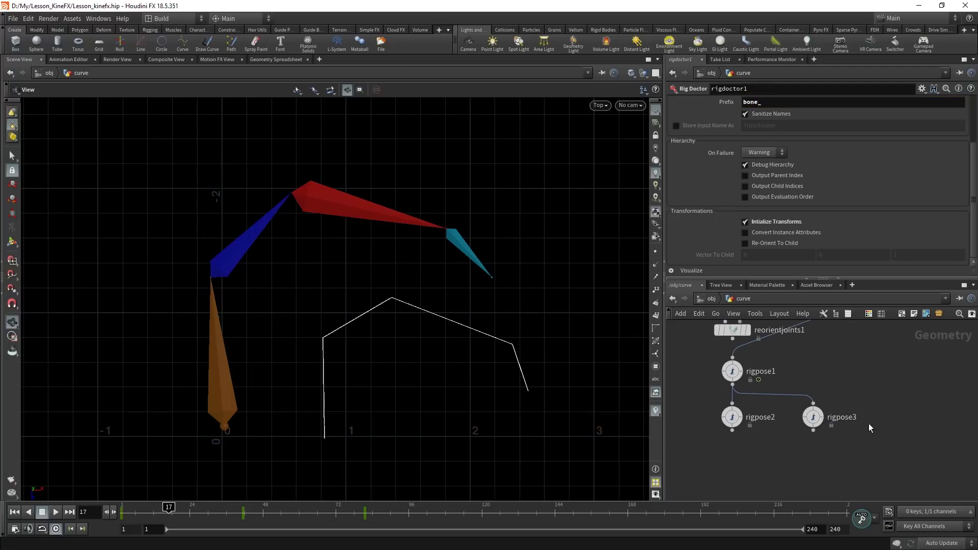
Step: Move attribcreate1 and reorientjoints1 aside and put rigdoctor1 in their place feeding rigpose1
left_click(812, 420)
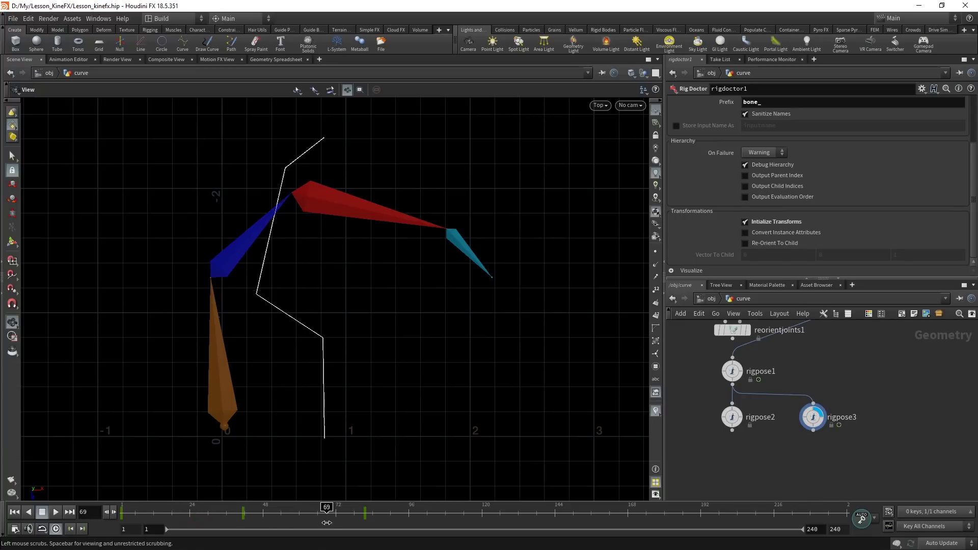
scroll(810, 371, "down", 2)
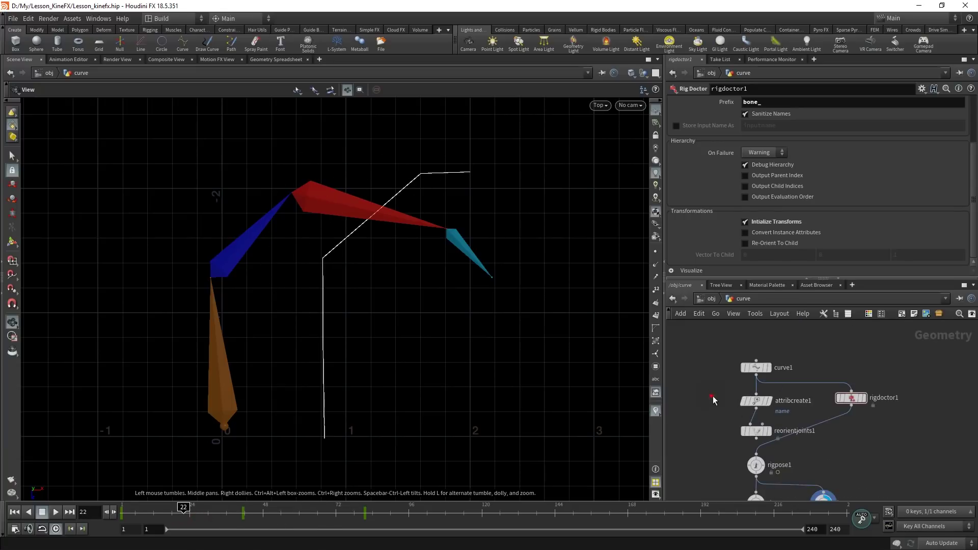
mouse_move(715, 400)
left_mouse_down()
mouse_move(756, 434)
mouse_move(683, 427)
left_mouse_up()
left_click_drag(858, 398, 758, 406)
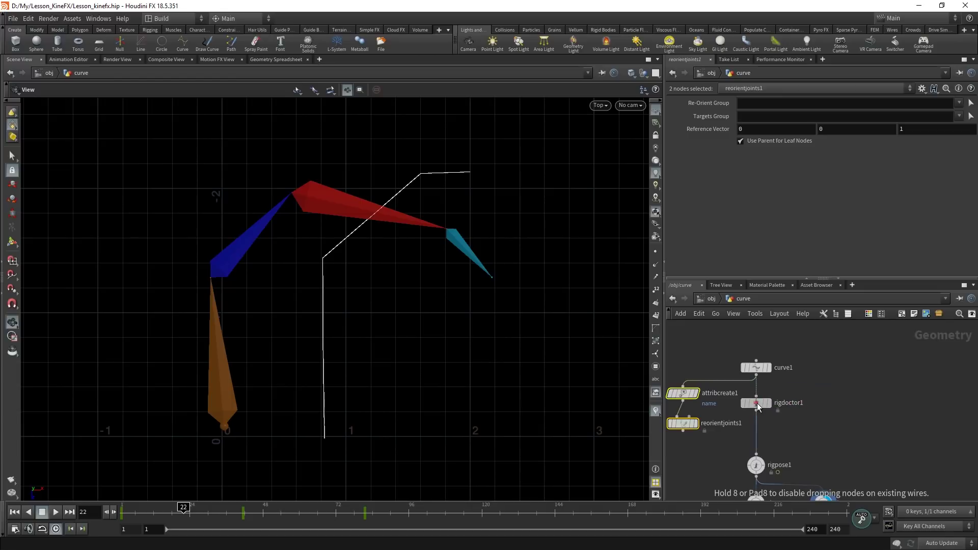
left_click(758, 406)
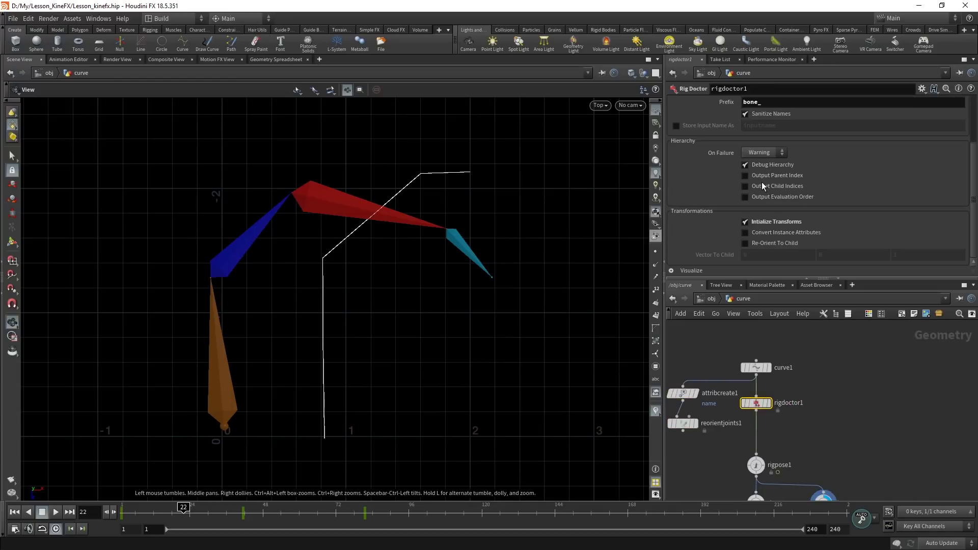
scroll(810, 408, "down", 2)
Step: In rigpose2, rotate the upper, middle and tip joints to curl the chain up to the right
left_click(771, 443)
key("Return")
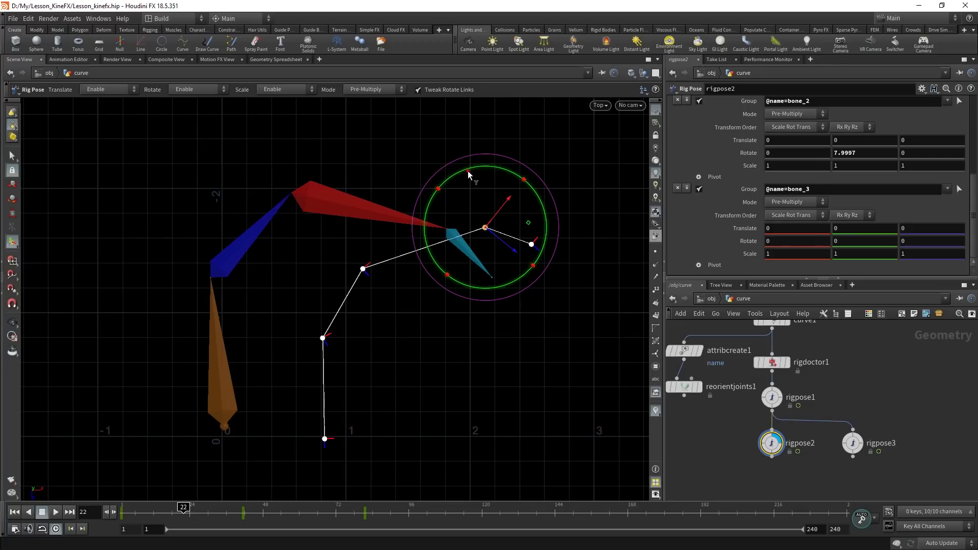
left_click_drag(465, 173, 446, 176)
left_click(363, 268)
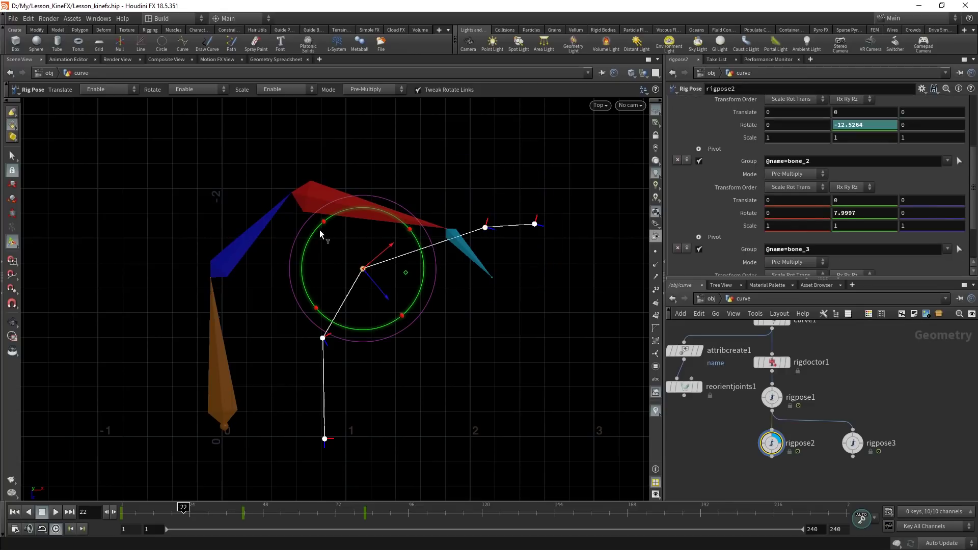
left_click_drag(319, 230, 316, 247)
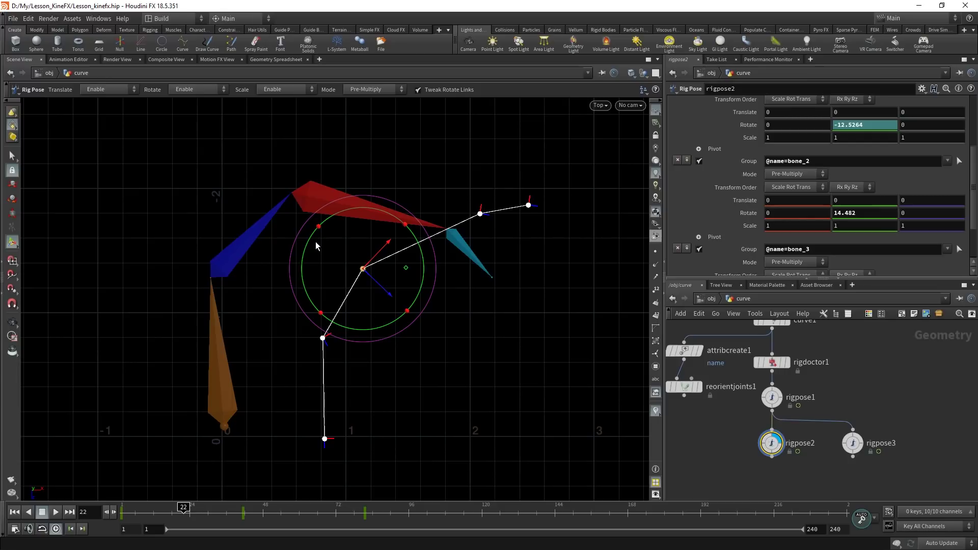
left_click(555, 264)
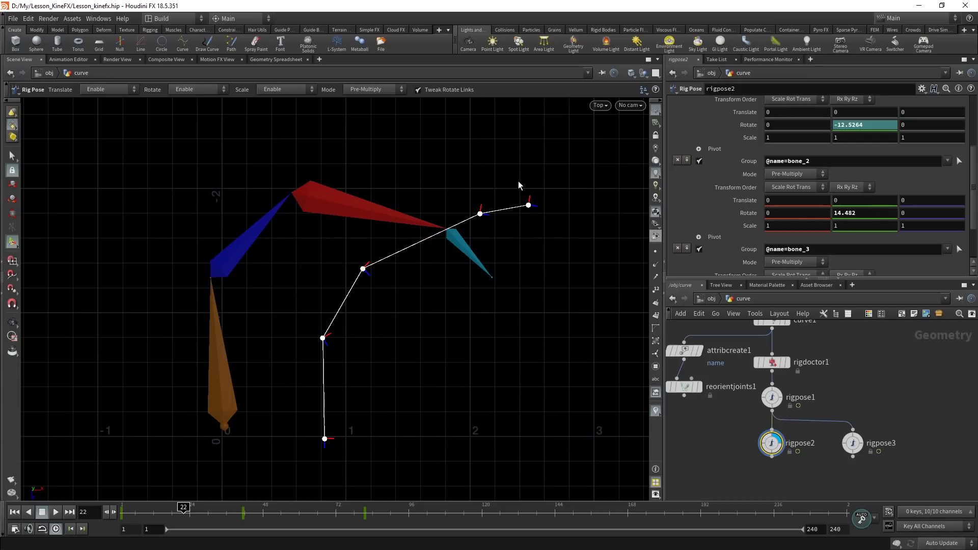
left_click(528, 205)
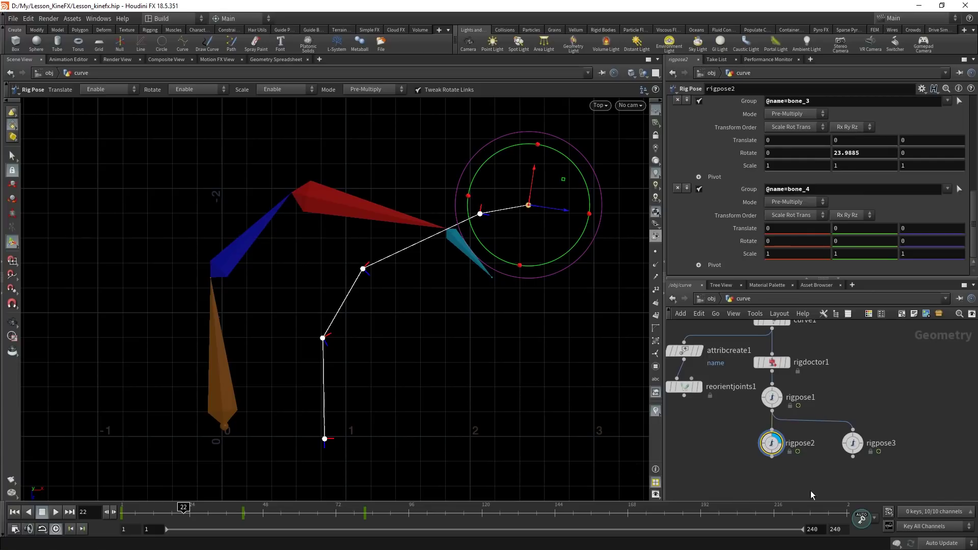
scroll(822, 479, "down", 2)
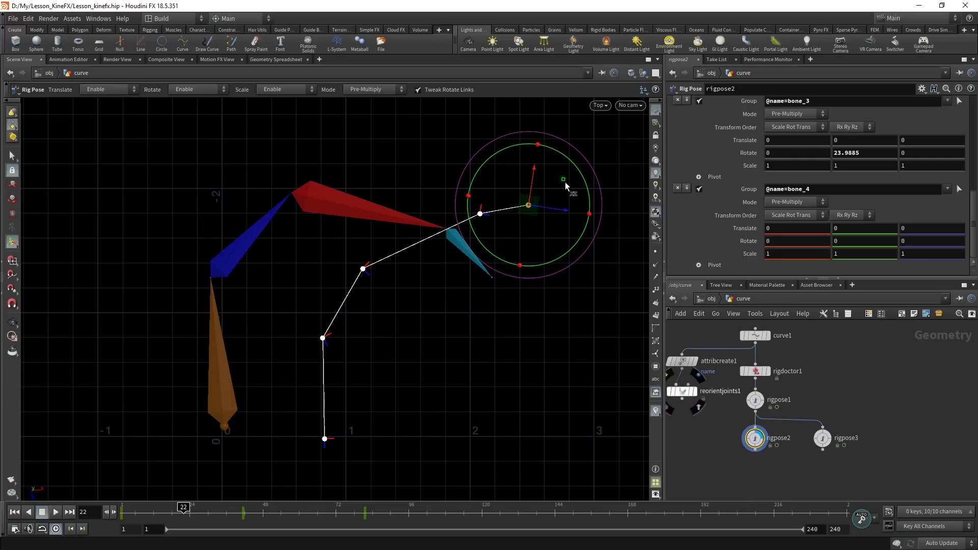
Step: Add a Full Body IK node, fullbodyik1, below rigpose2
scroll(780, 451, "up", 2)
key("Tab")
type("i")
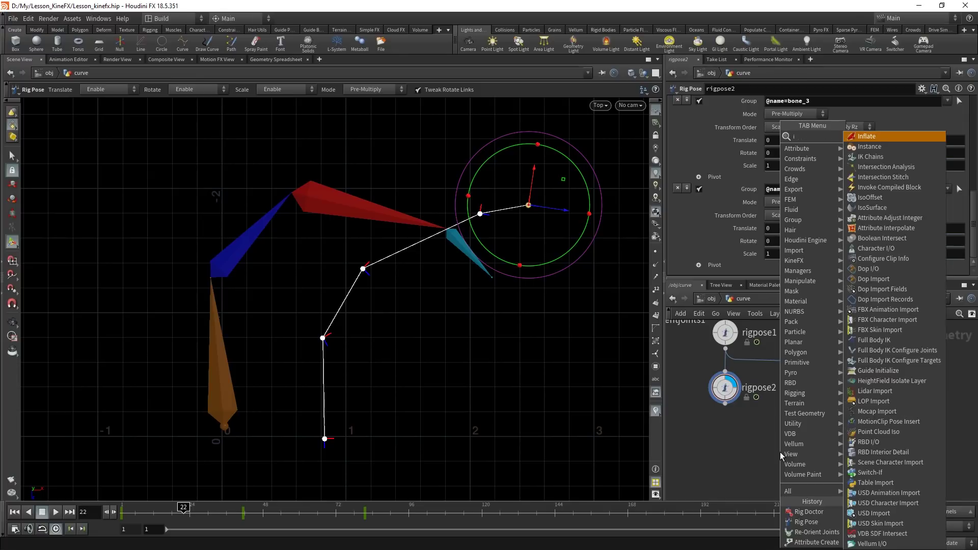
type("k")
key("Return")
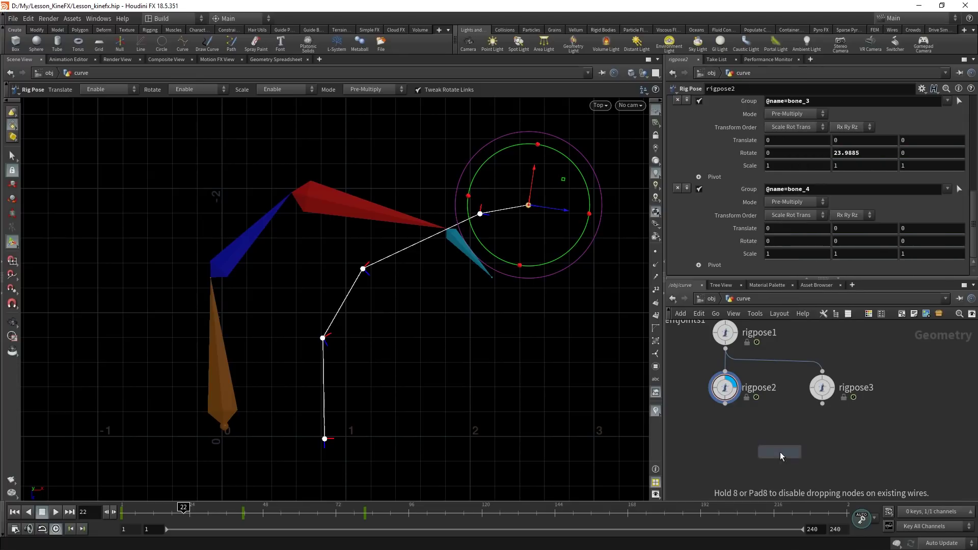
left_click(762, 457)
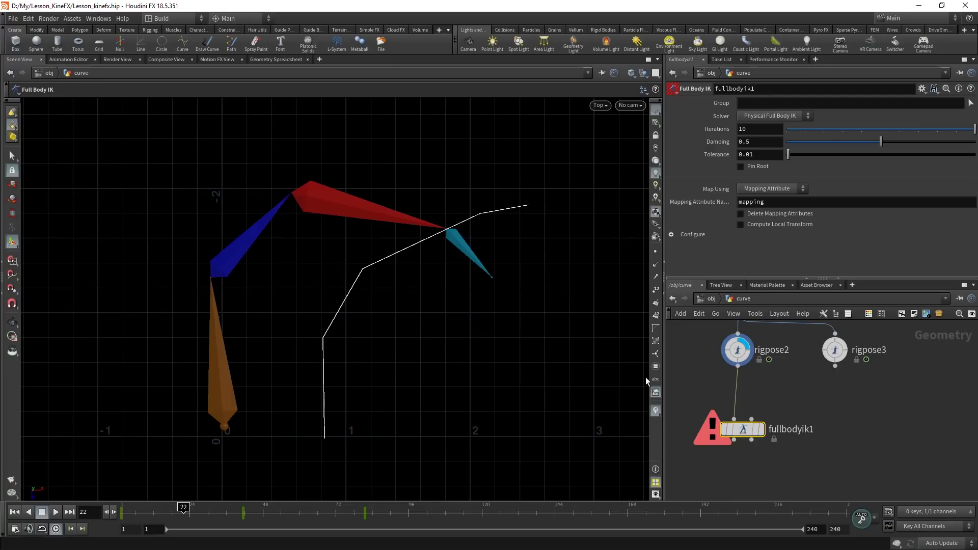
Step: Move the three rig pose nodes aside and wire rigdoctor1 into fullbodyik1
middle_click_drag(802, 377, 861, 440)
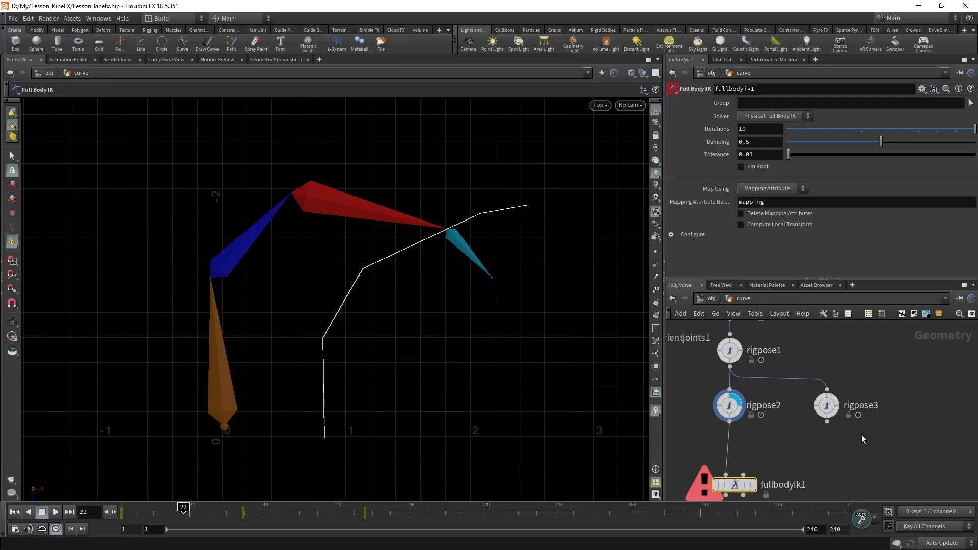
left_click_drag(830, 412, 713, 337)
scroll(764, 383, "down", 2)
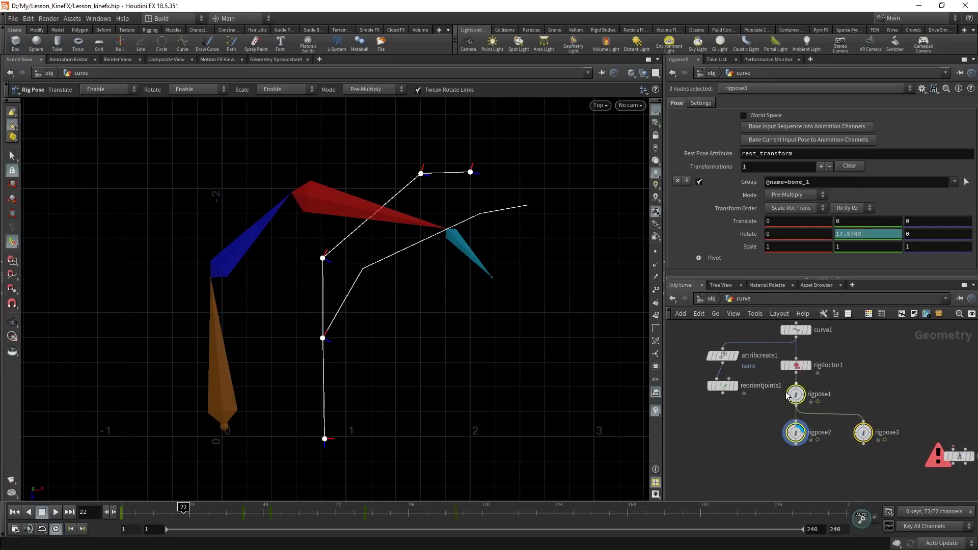
left_click_drag(799, 394, 898, 390)
left_click_drag(961, 456, 803, 446)
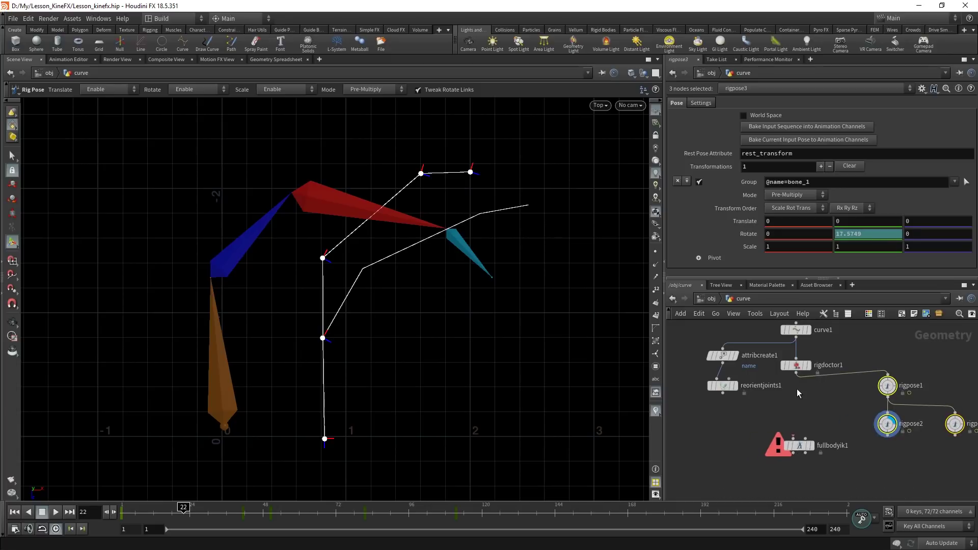
left_click_drag(796, 372, 789, 424)
left_click(793, 437)
Step: Check fullbodyik1's parameters, then set the display flag on rigdoctor1's plain curve
scroll(775, 336, "up", 3)
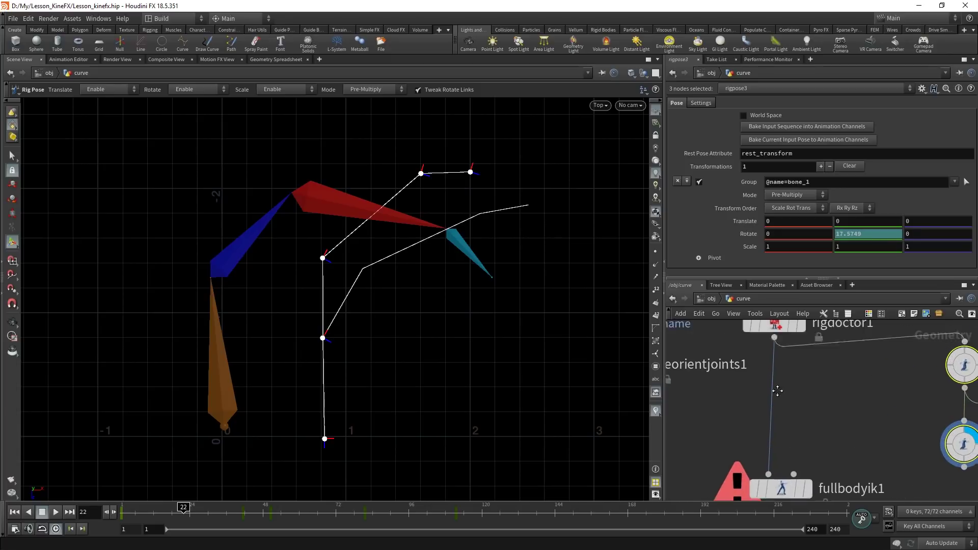
scroll(775, 351, "up", 3)
scroll(774, 368, "down", 3)
scroll(755, 491, "up", 3)
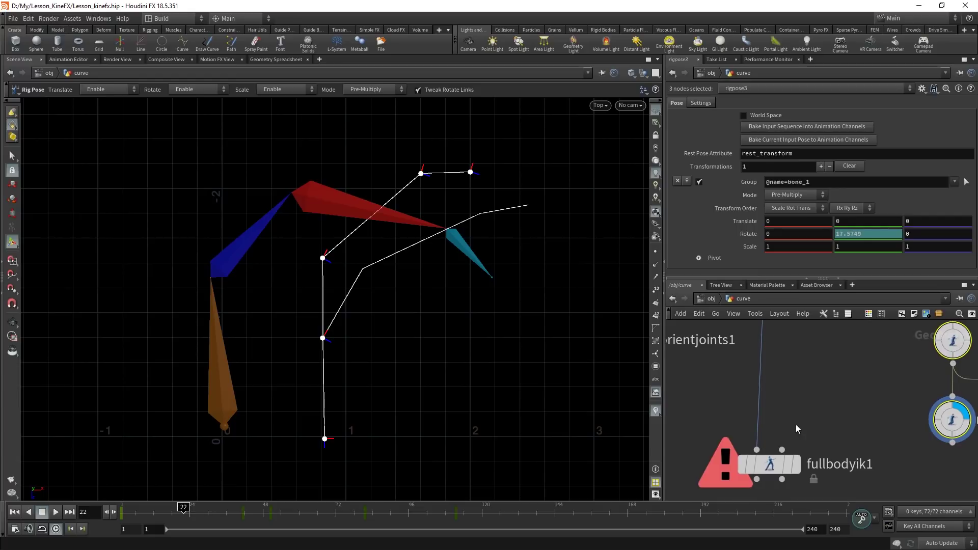
left_click(770, 469)
scroll(792, 387, "down", 3)
scroll(805, 363, "up", 2)
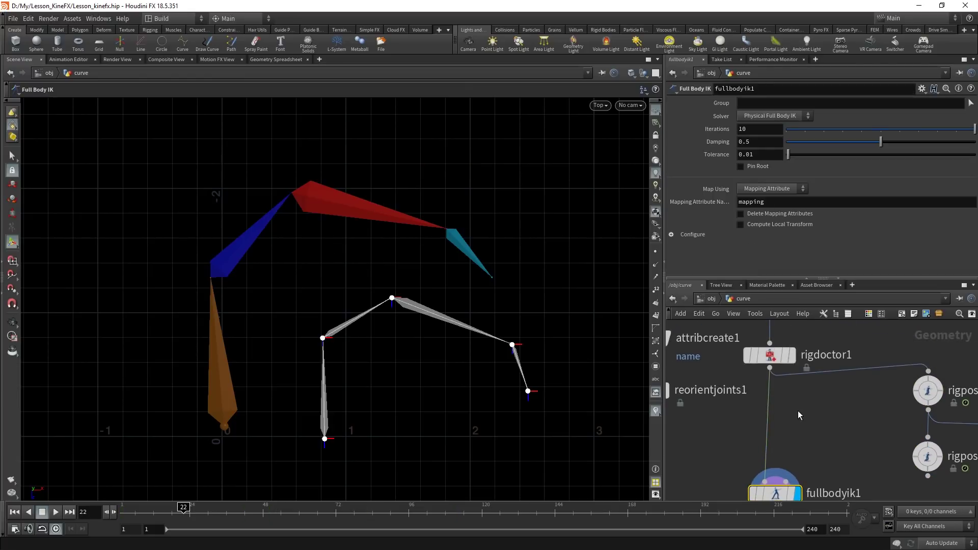
left_click(792, 356)
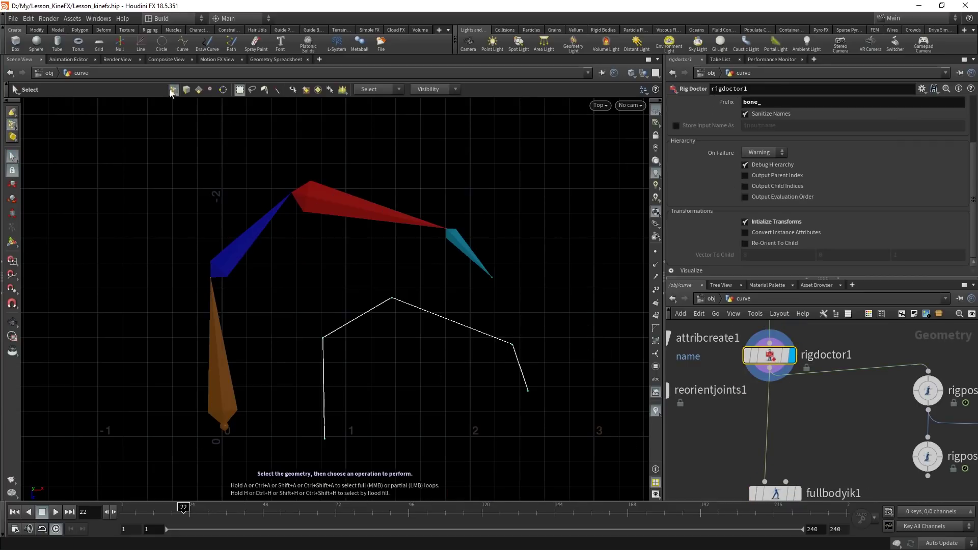
Step: Blast the curve's end point with Delete Non Selected so blast1 keeps only bone_4
left_click_drag(540, 379, 509, 398)
key("Delete")
scroll(799, 408, "down", 2)
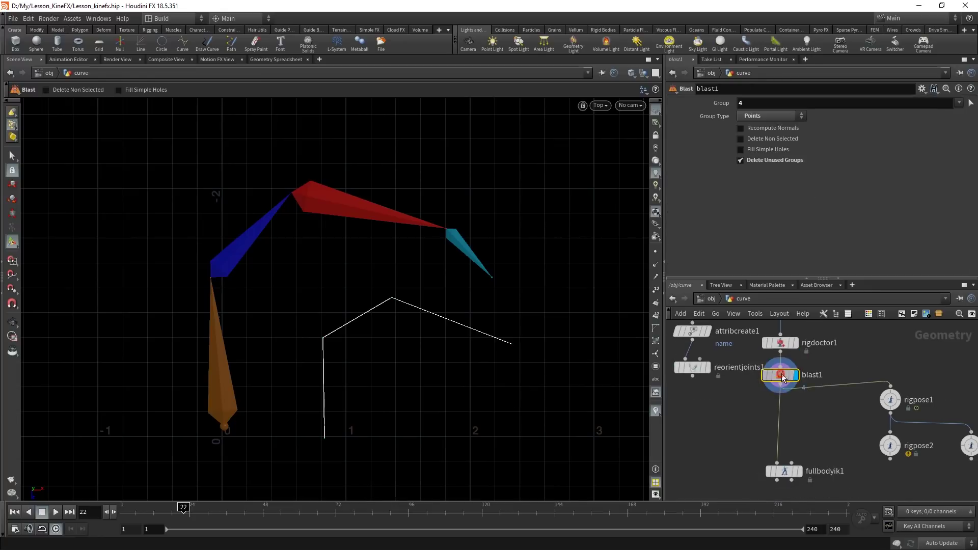
mouse_move(783, 377)
left_mouse_down()
mouse_move(828, 419)
mouse_move(826, 403)
left_mouse_up()
left_click(766, 141)
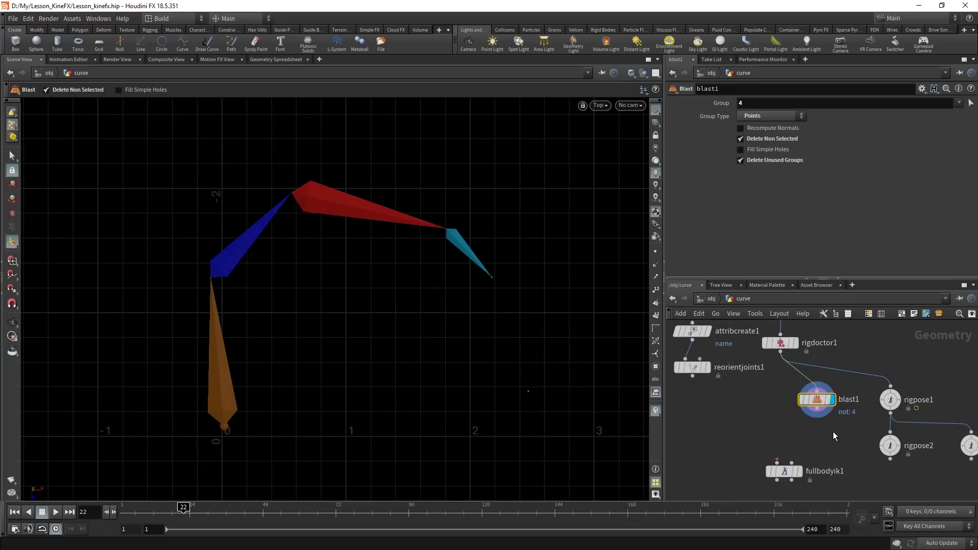
Step: Wire rigdoctor1 into fullbodyik1's first input and blast1 into its second, then view the solve
left_click_drag(780, 352, 777, 464)
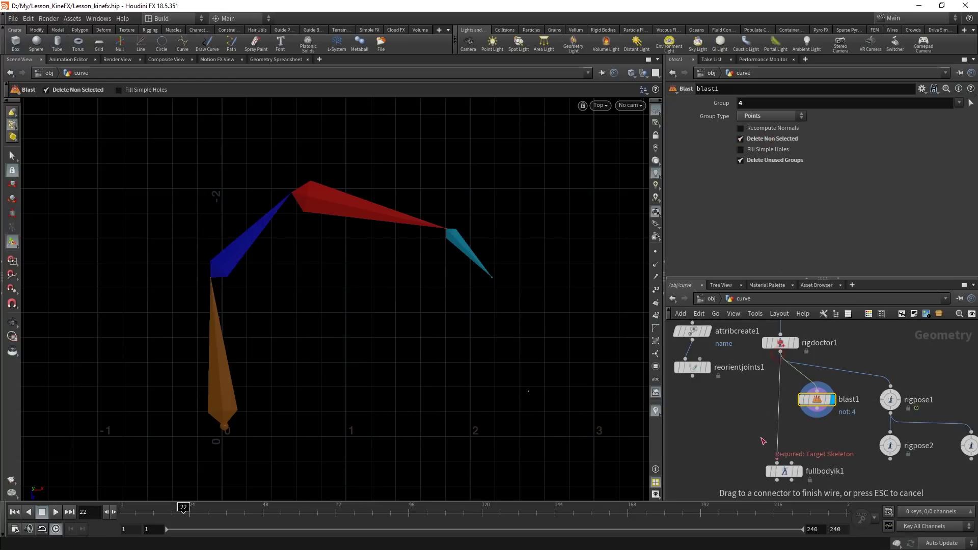
left_click_drag(817, 418, 791, 465)
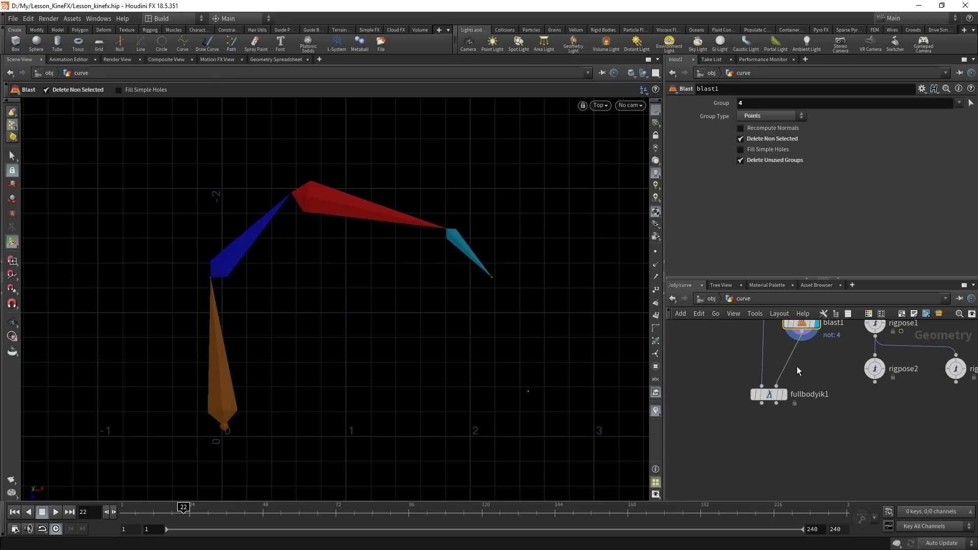
left_click(771, 393)
scroll(730, 429, "up", 5)
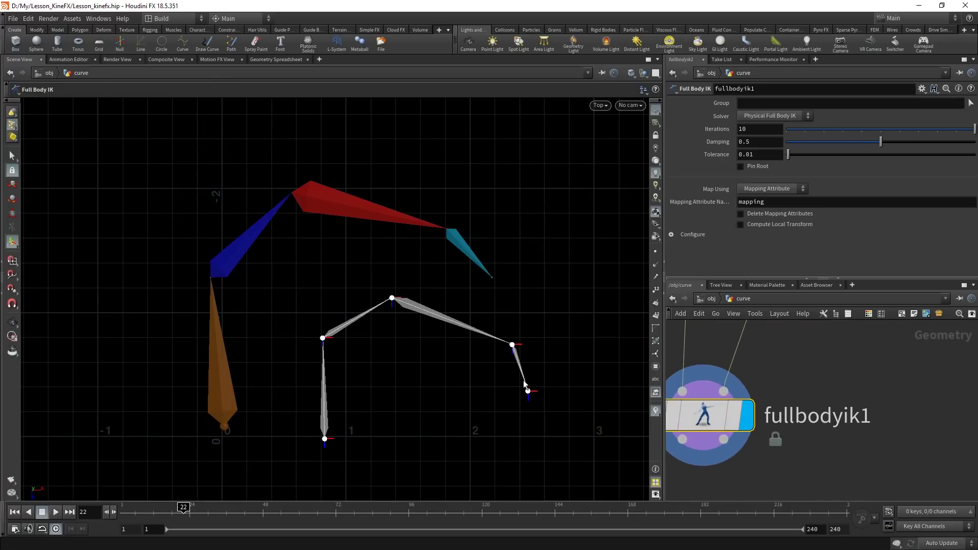
scroll(820, 493, "down", 2)
scroll(847, 419, "up", 3)
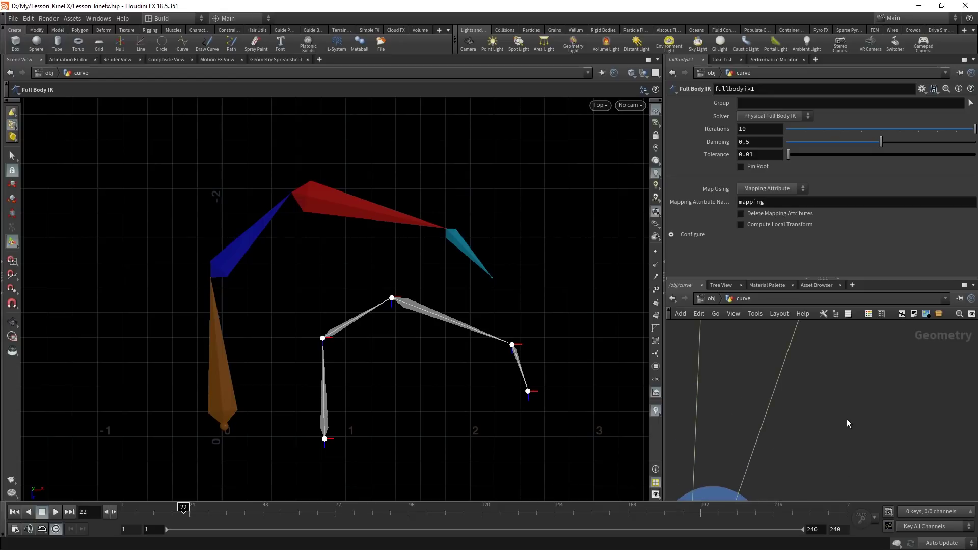
scroll(847, 419, "down", 5)
middle_click_drag(694, 434, 719, 378)
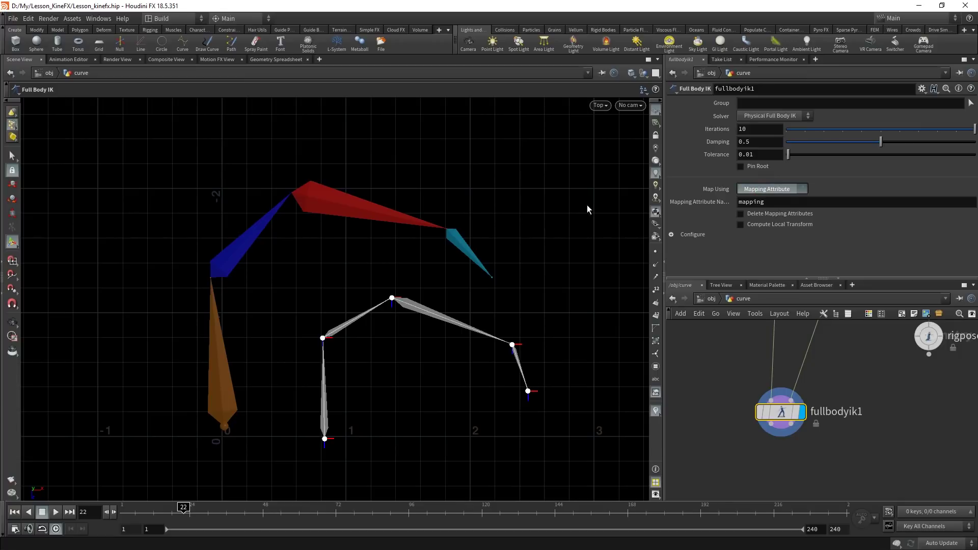
Step: Set fullbodyik1's Map Using to Match By Attribute and inspect blast1's point in the Geometry Spreadsheet
left_click(780, 192)
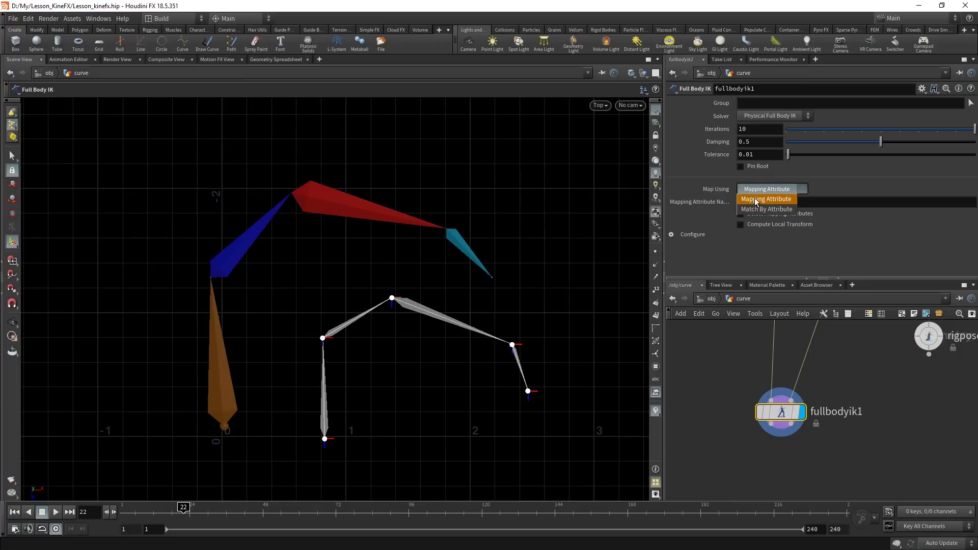
left_click(741, 209)
middle_click_drag(713, 332, 708, 409)
left_click(816, 373)
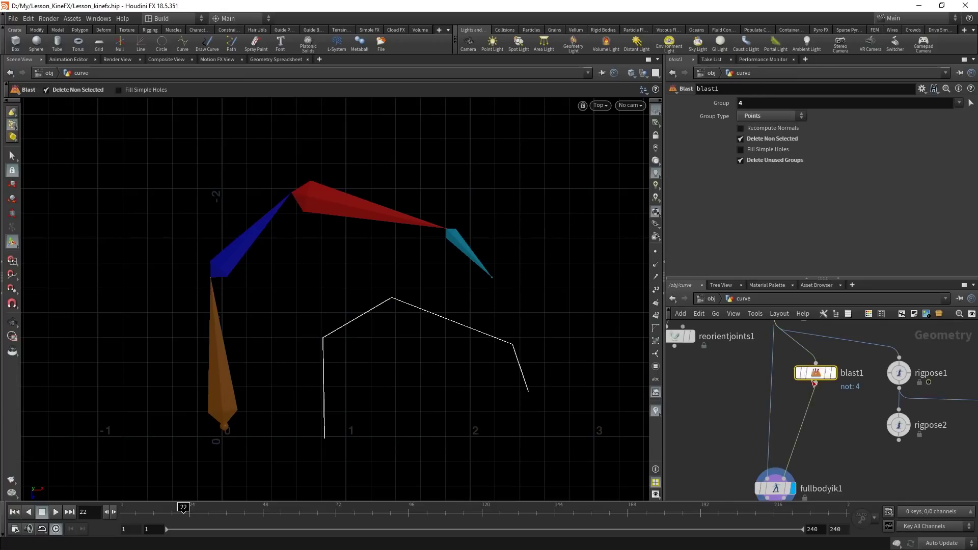
left_click(838, 352)
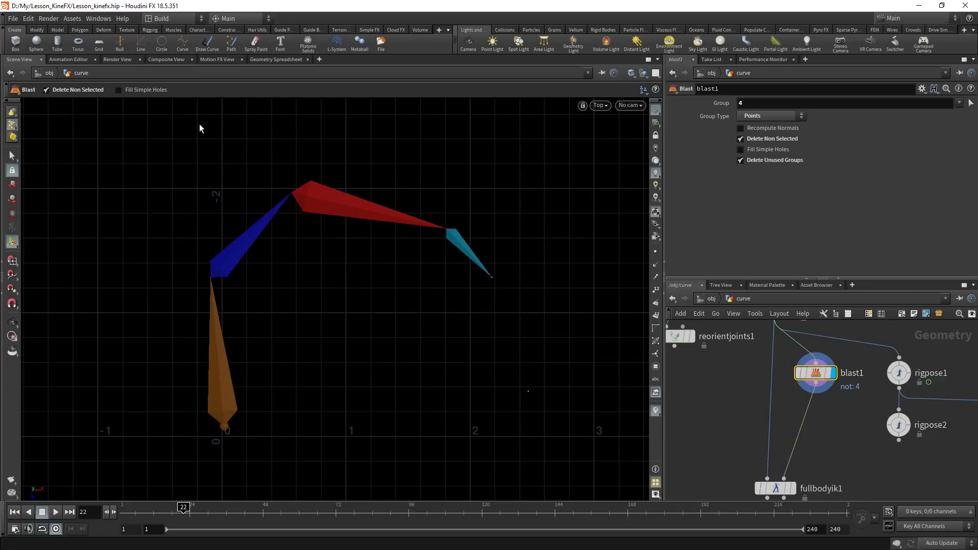
left_click(273, 60)
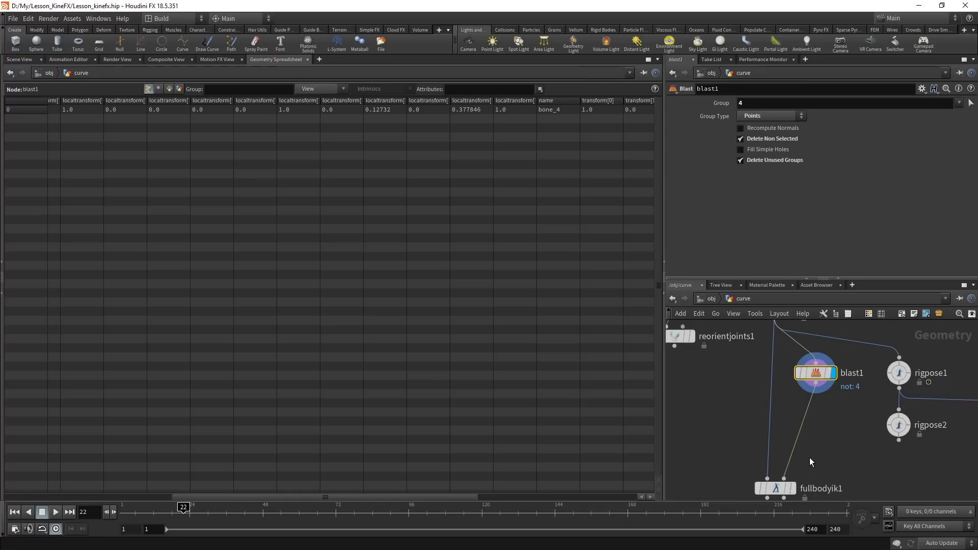
Step: Inspect rigdoctor1's joint names in the spreadsheet, then display fullbodyik1's result
middle_click_drag(856, 318, 857, 366)
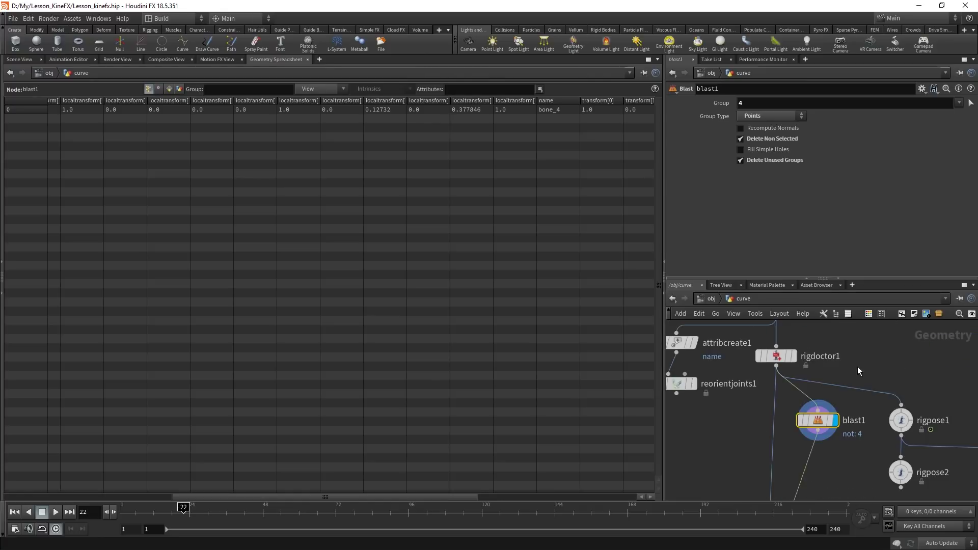
left_click(833, 360)
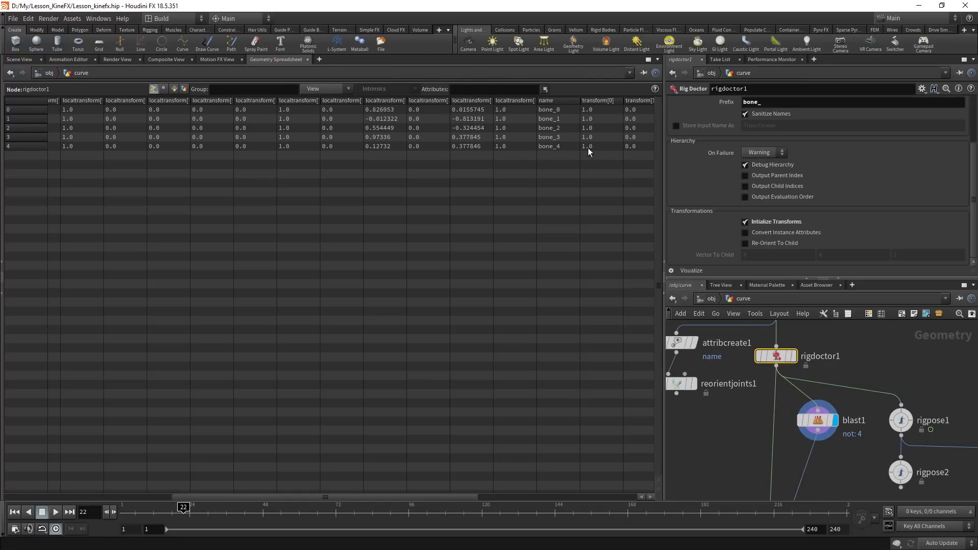
middle_click_drag(718, 466, 688, 435)
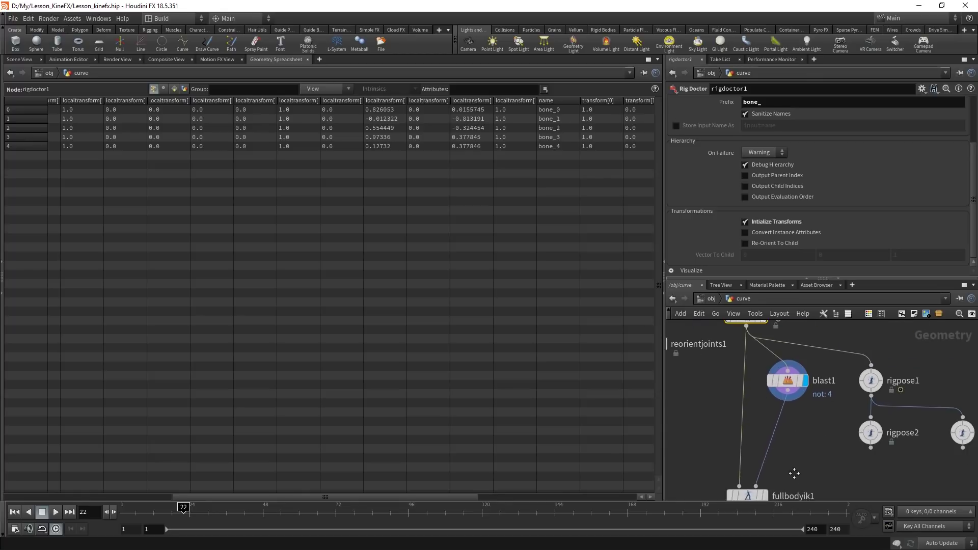
left_click_drag(781, 392, 795, 400)
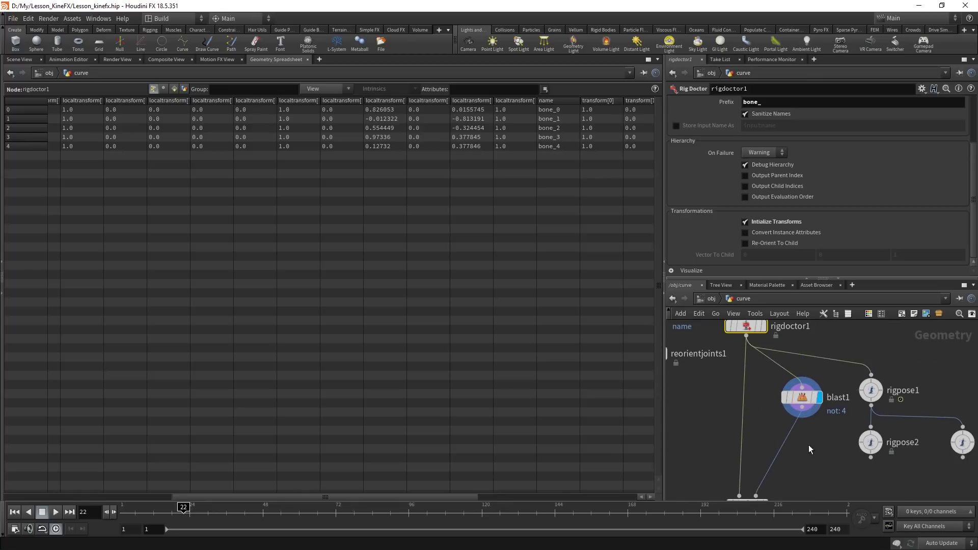
middle_click_drag(774, 498, 778, 434)
left_click(768, 441)
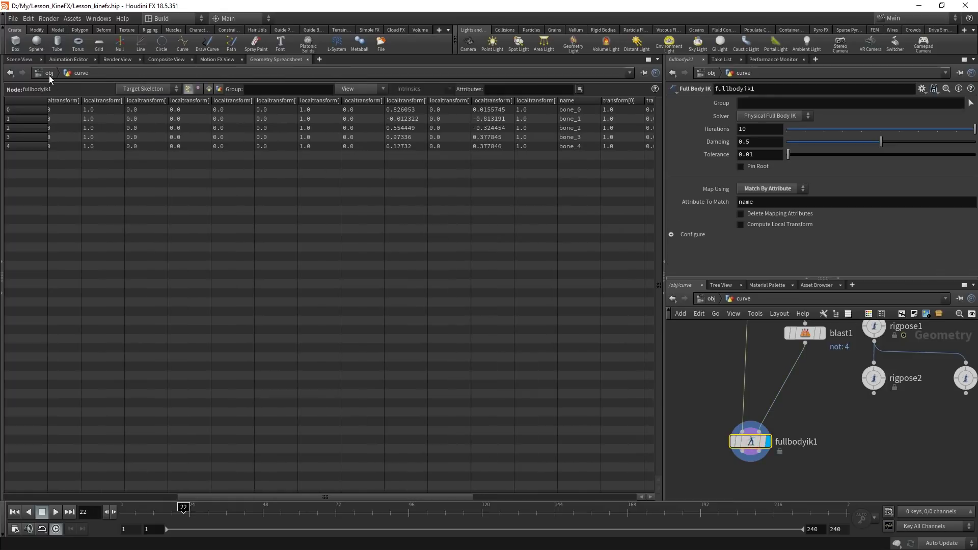
Step: Return to the Scene View and bring up the node-creation menu
left_click(24, 60)
middle_click_drag(802, 396, 798, 403)
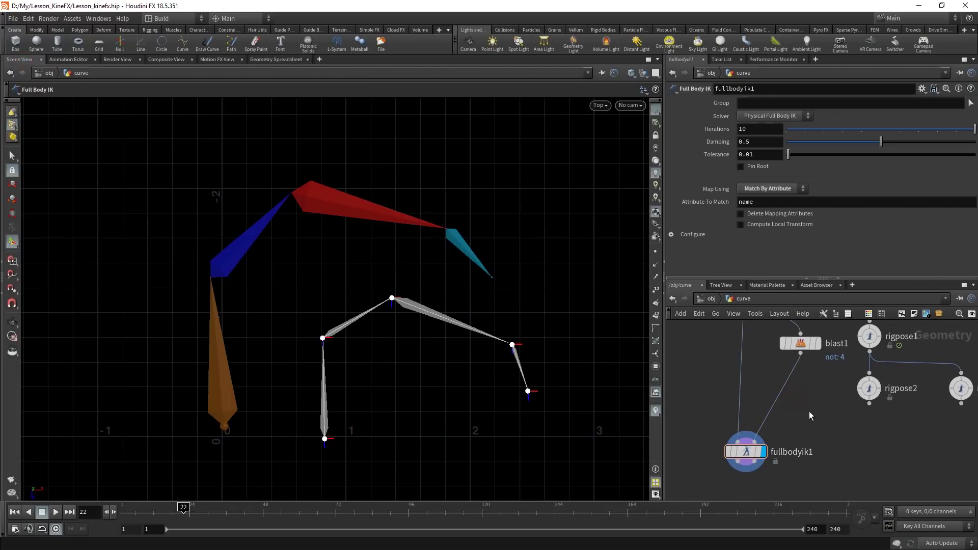
key("Tab")
Step: Insert a Rig Pose node, rigpose4, between blast1 and fullbodyik1, and nudge bone_4
type("ri")
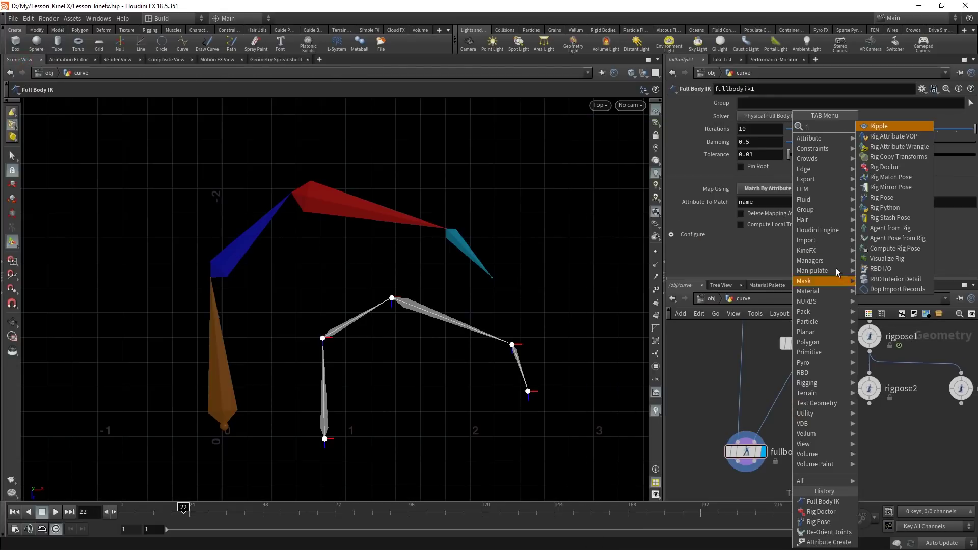
left_click(906, 197)
left_click(799, 390)
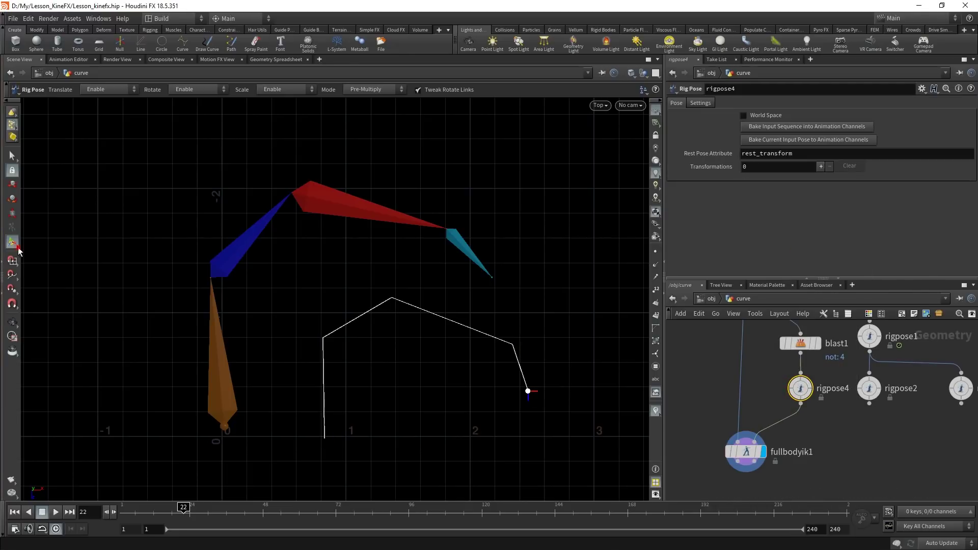
left_click(530, 396)
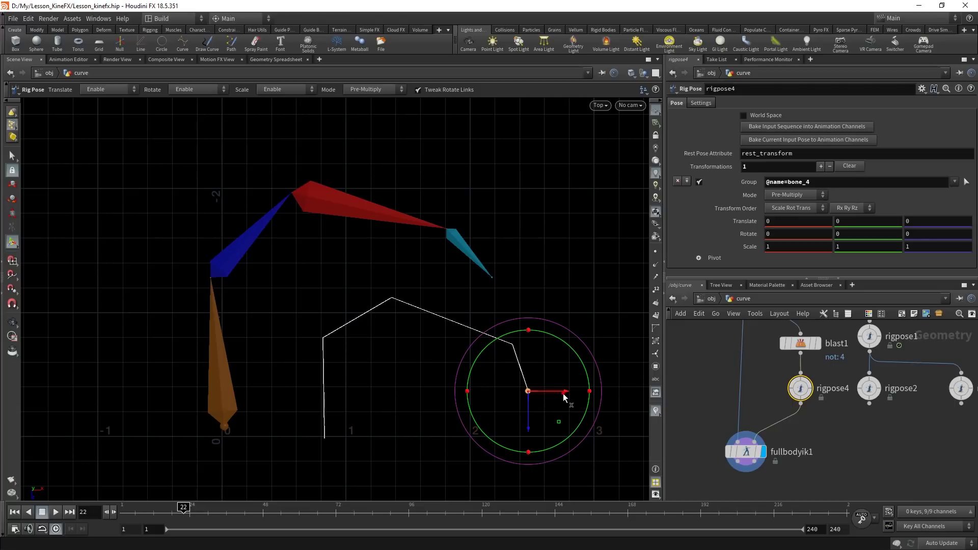
mouse_move(564, 394)
left_mouse_down()
mouse_move(628, 392)
mouse_move(380, 382)
mouse_move(723, 387)
mouse_move(557, 389)
mouse_move(566, 390)
left_mouse_up()
Step: Display fullbodyik1's IK result with the chain's root pinned in place
middle_click_drag(798, 479, 796, 432)
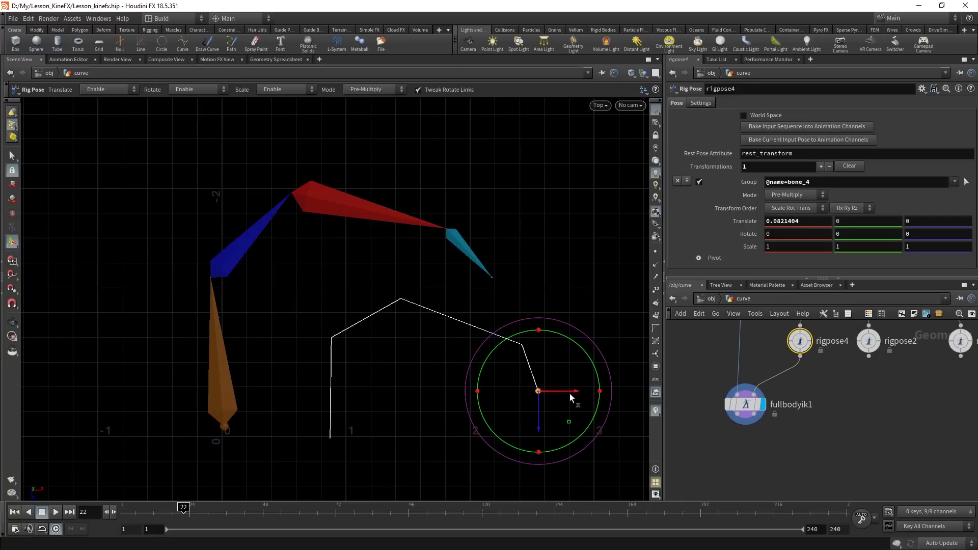
left_click(744, 405)
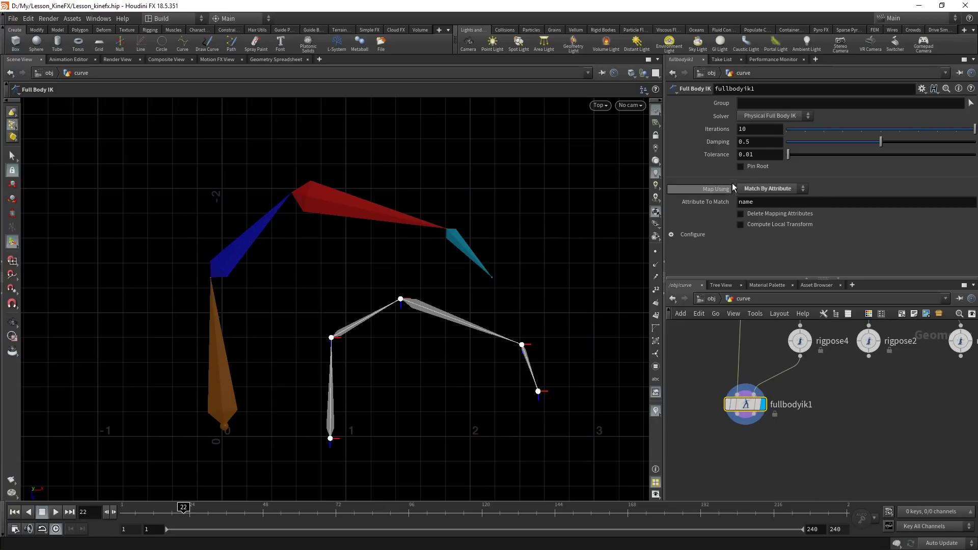
left_click(742, 166)
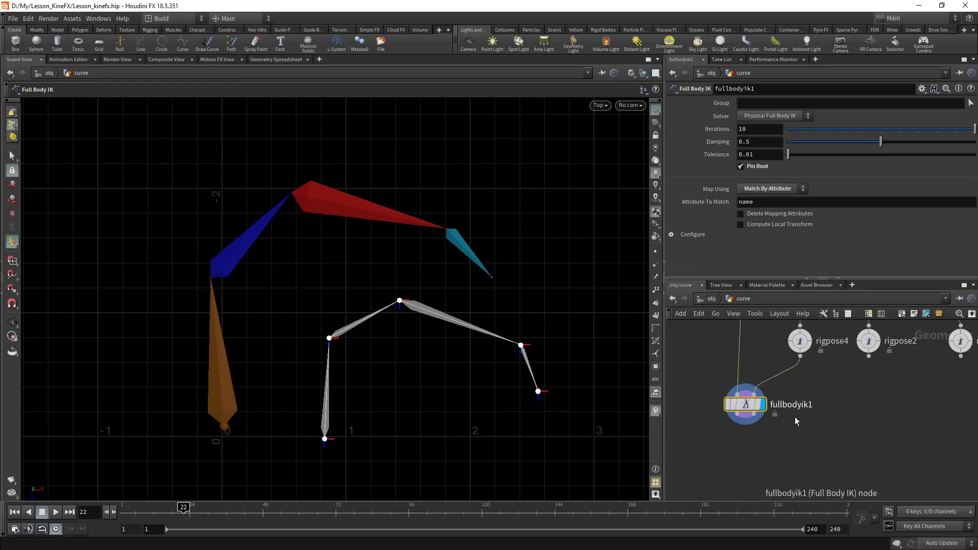
Step: Reposition bone_4 in rigpose4 to translate -0.26285, 0, -0.328562
middle_click_drag(809, 376, 779, 439)
left_click(769, 404)
left_click_drag(571, 426, 458, 373)
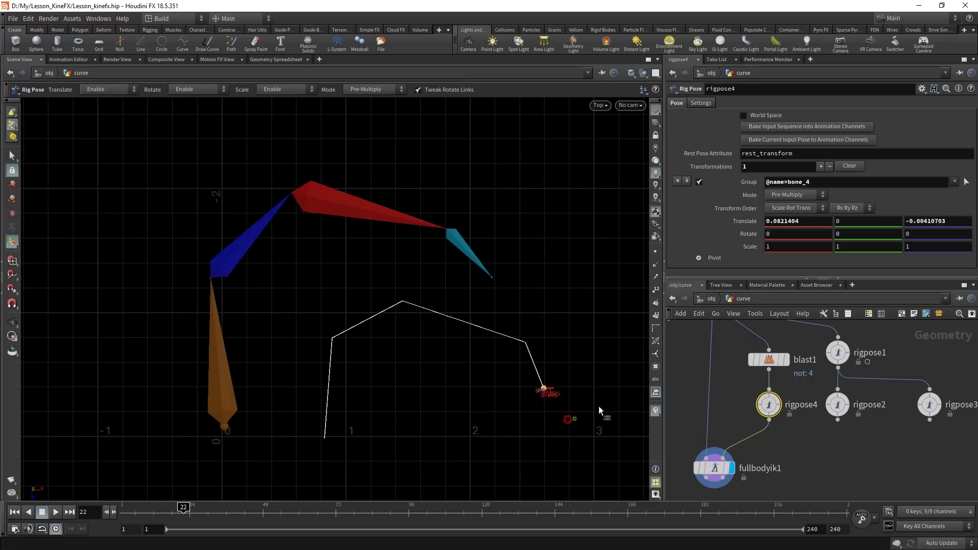
left_click_drag(486, 256, 526, 381)
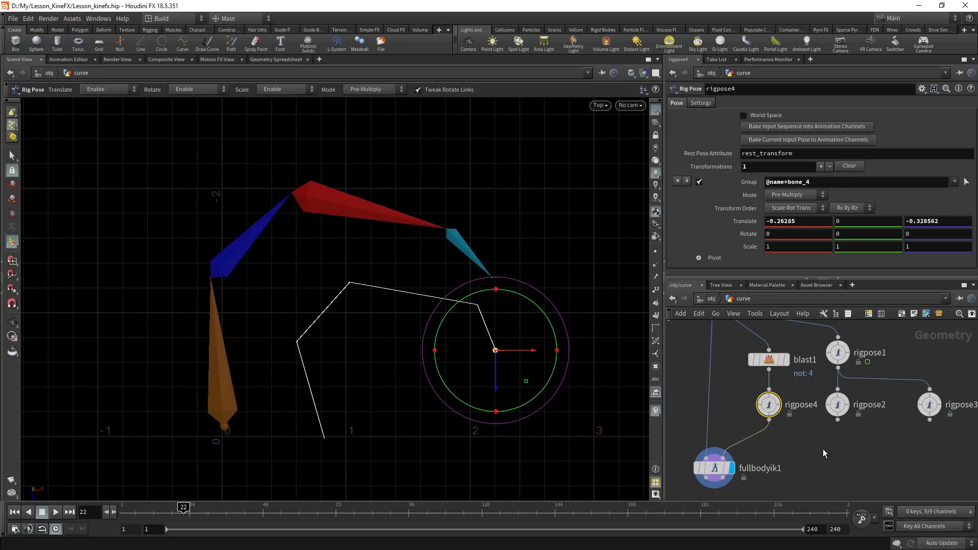
left_click_drag(820, 418, 775, 352)
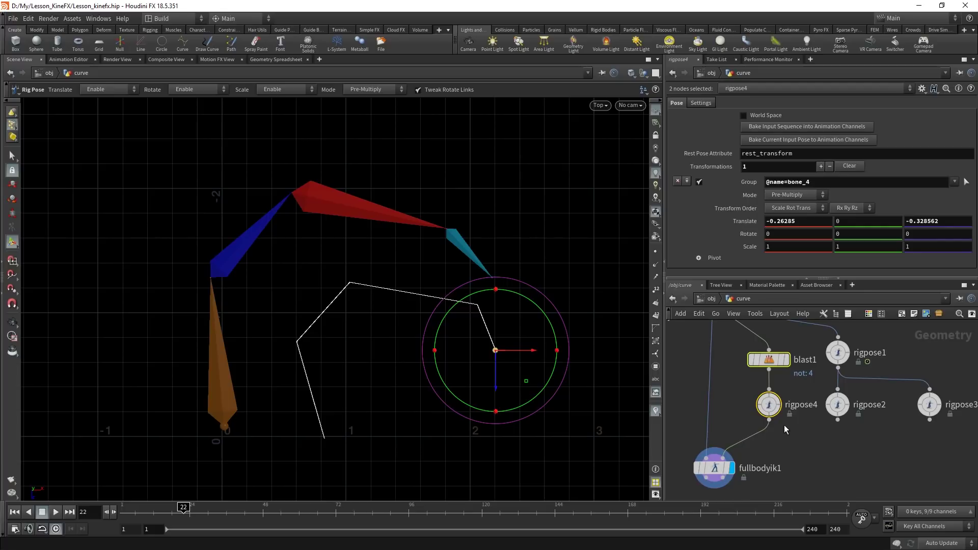
left_click_drag(715, 468, 714, 492)
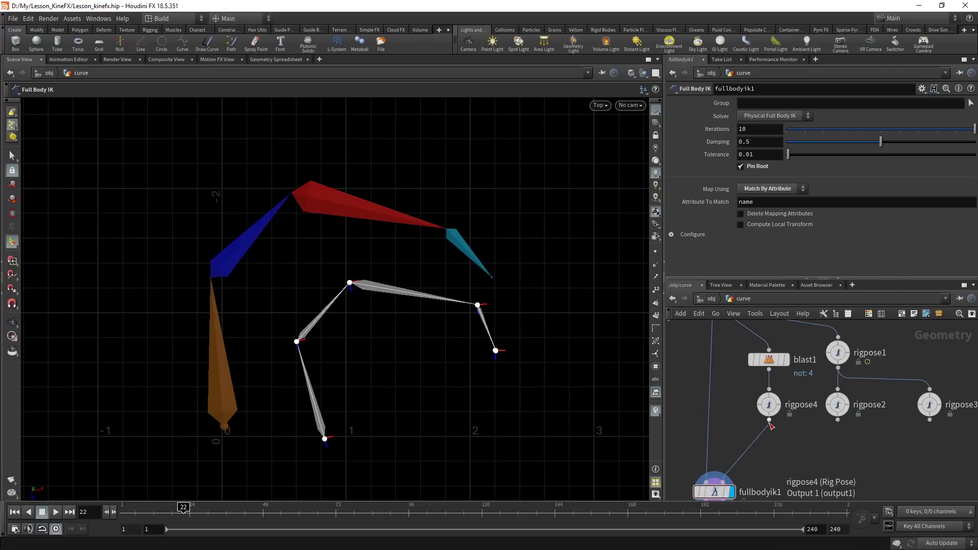
key("Tab")
type("n")
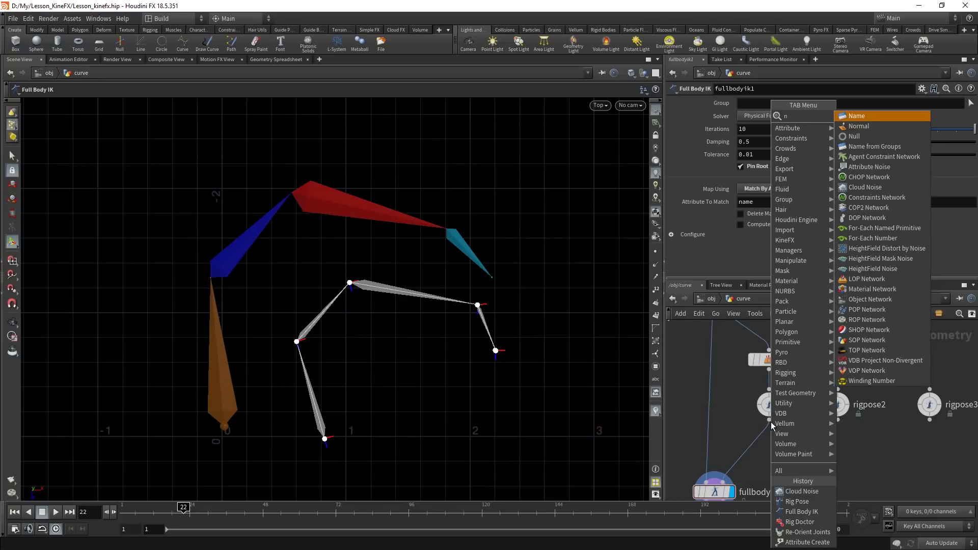
Step: Insert an Attribute Noise node below rigpose4, acting on attribute P
type("rigpose")
key("Return")
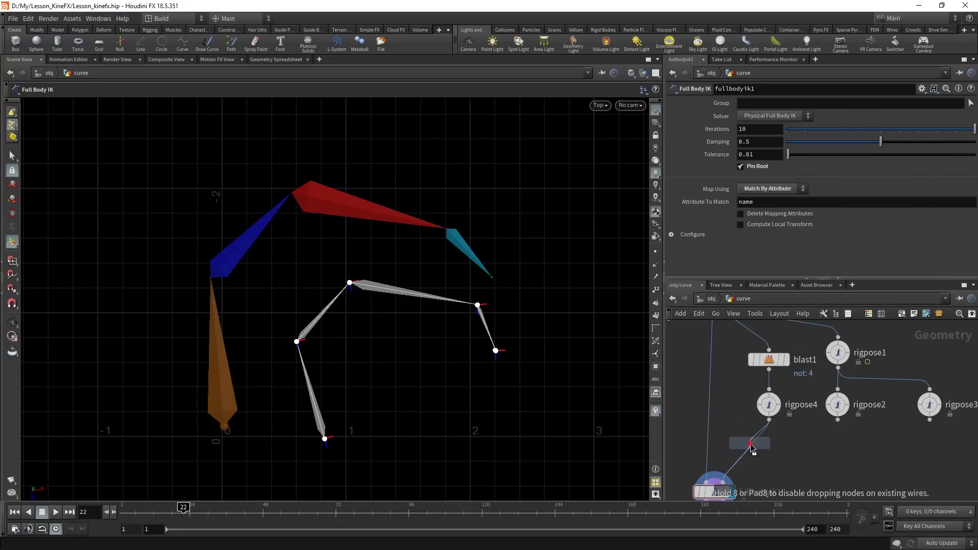
left_click(751, 453)
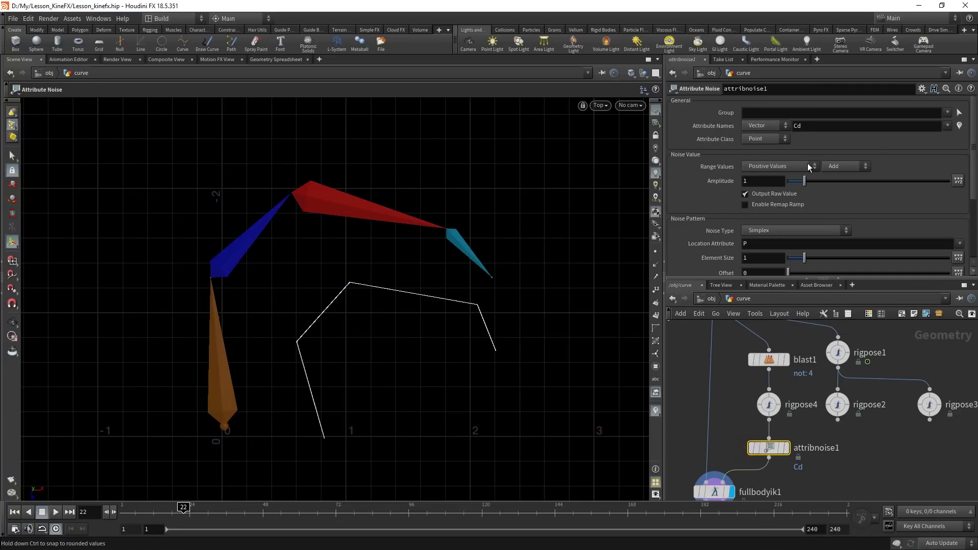
double_click(800, 126)
type("P")
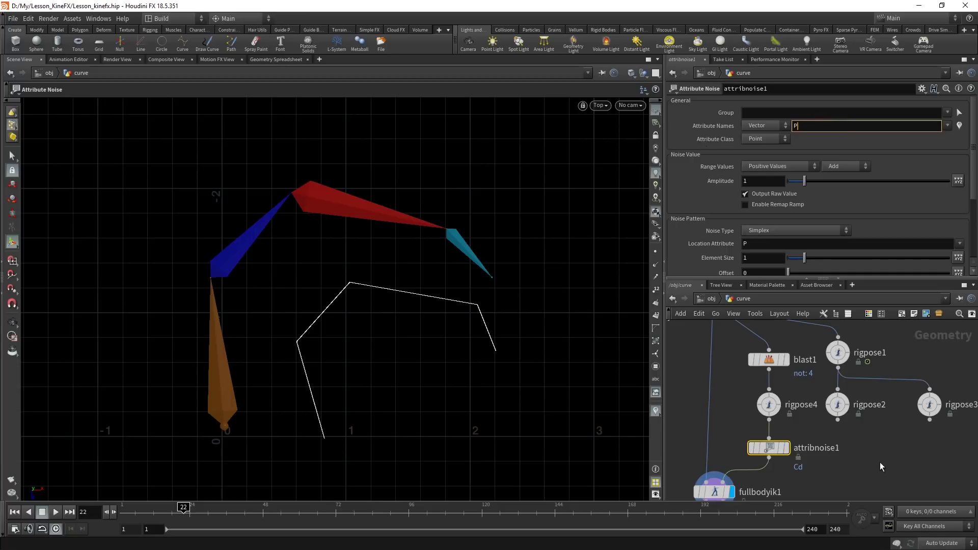
left_click(879, 463)
Step: Enable Animate Noise on attribnoise1 and review its range and fractal settings
middle_click_drag(874, 461, 879, 406)
scroll(724, 204, "down", 3)
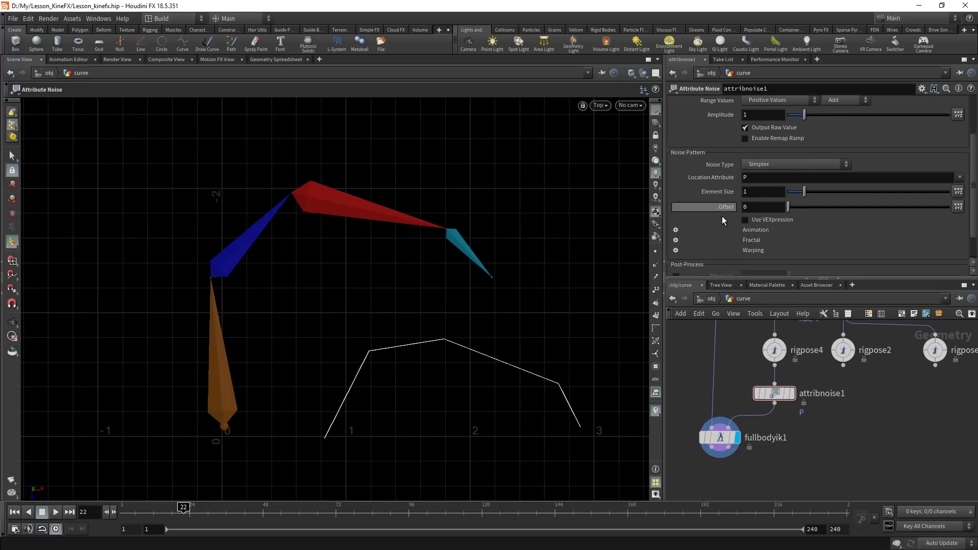
left_click(676, 230)
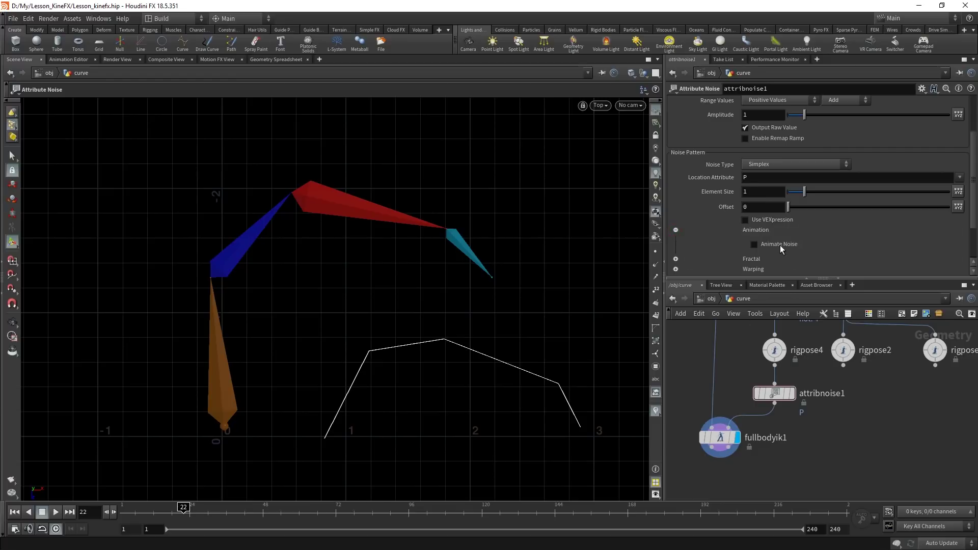
scroll(709, 170, "up", 2)
left_click(772, 140)
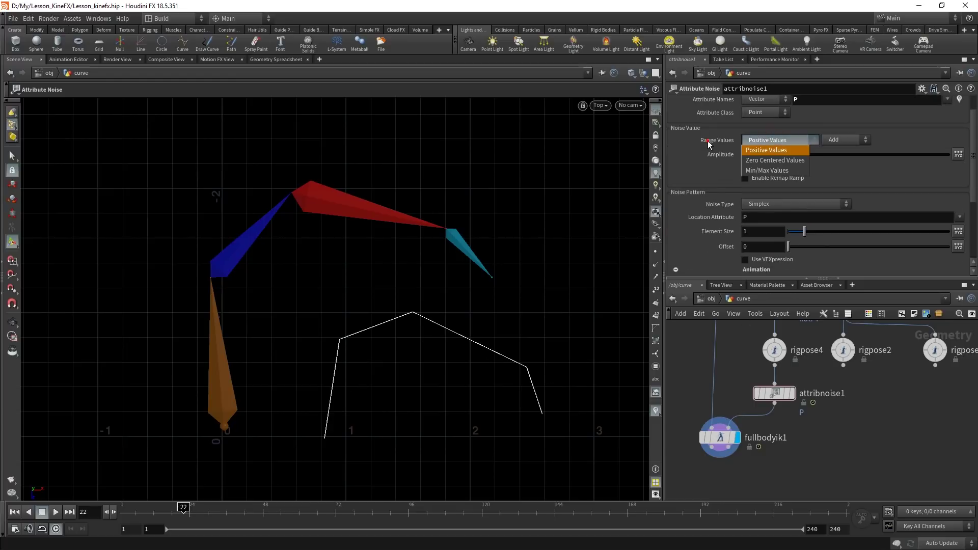
scroll(703, 204, "down", 3)
scroll(702, 229, "down", 2)
left_click(676, 205)
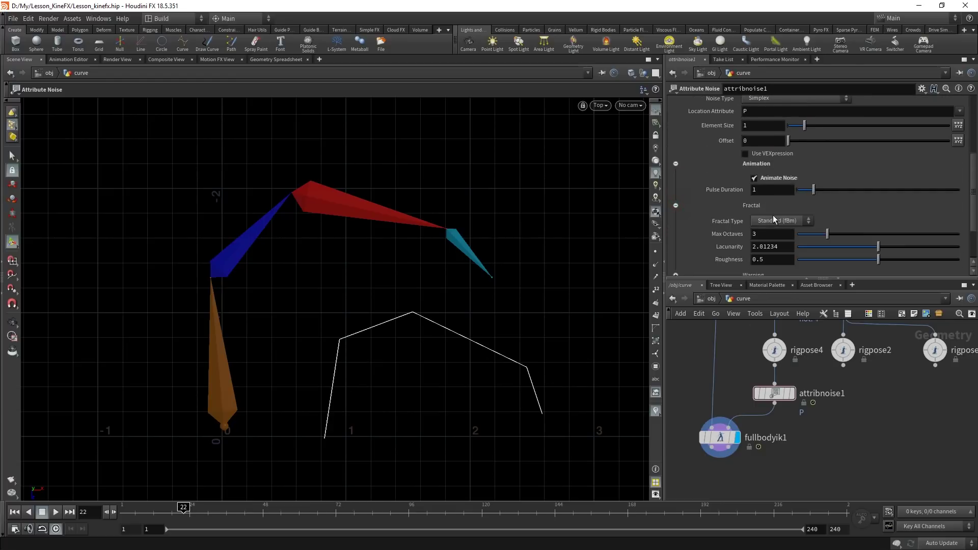
left_click(773, 221)
left_click(723, 208)
scroll(702, 203, "up", 3)
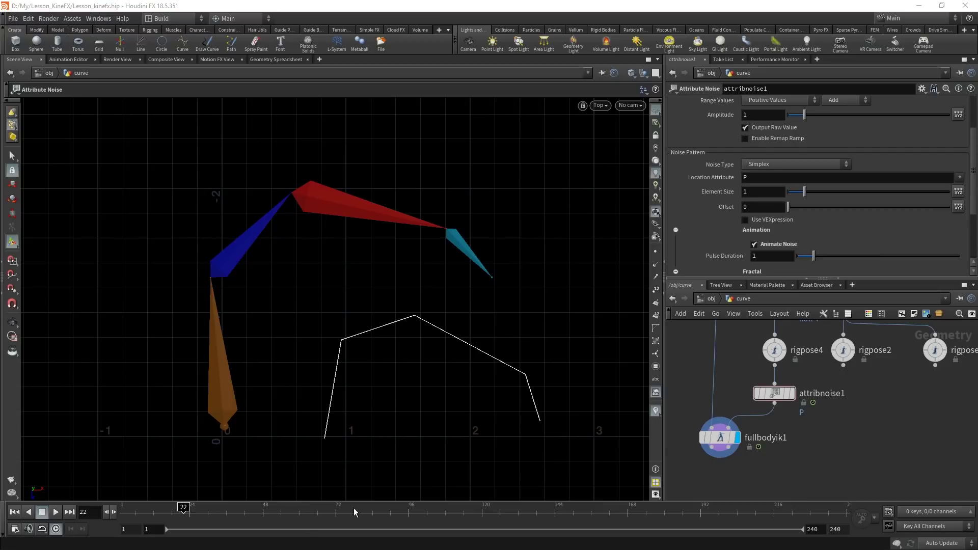
Step: Play the animation and view fullbodyik1's pose shifting with the noise
left_click(132, 510)
key("Up")
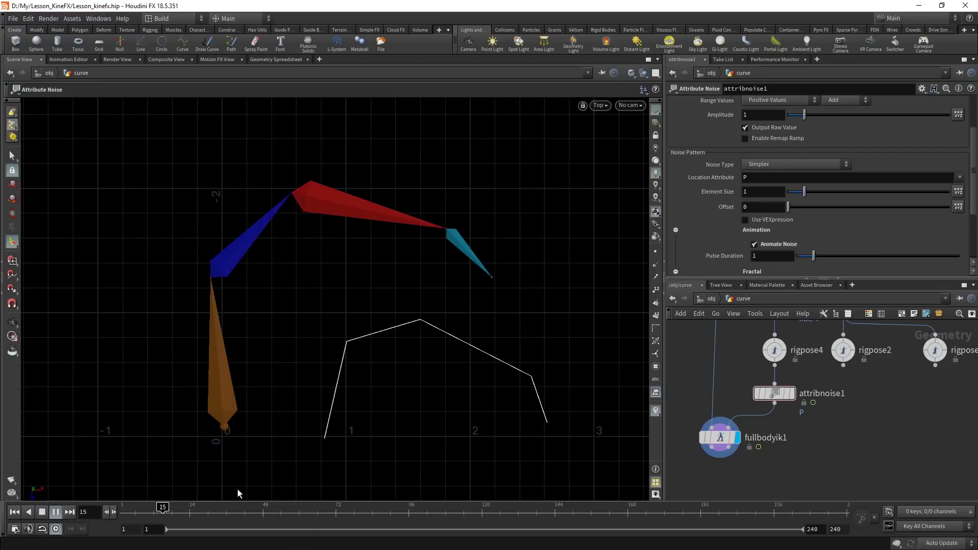
left_click_drag(791, 370, 742, 426)
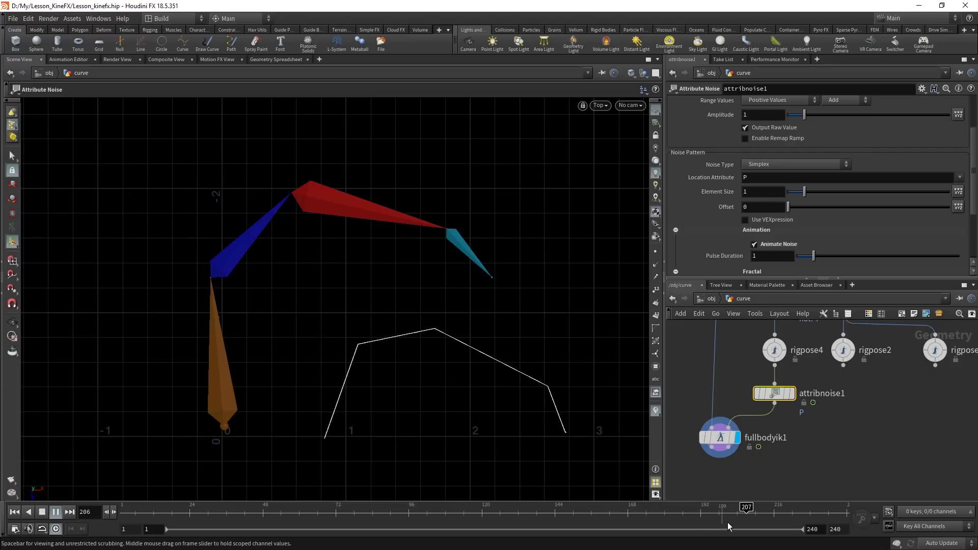
middle_click_drag(672, 433, 735, 408)
left_click(777, 425)
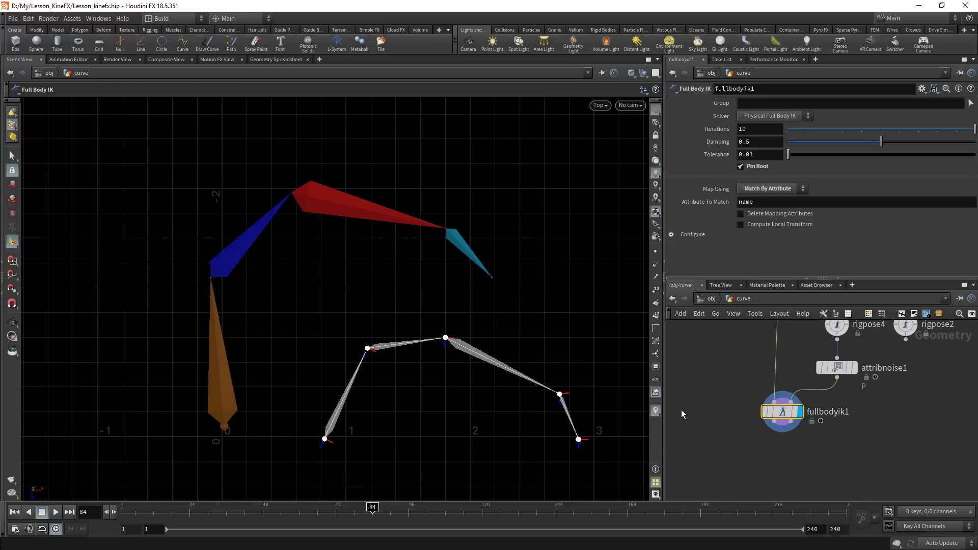
Step: Switch fullbodyik1's solver to FABRIK and scrub frames to compare poses
left_click_drag(787, 414, 791, 415)
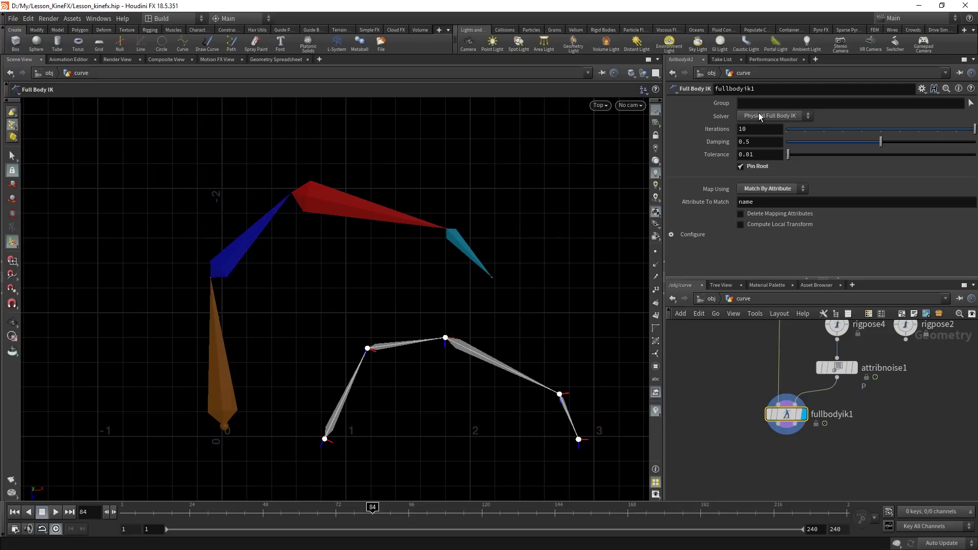
left_click(778, 116)
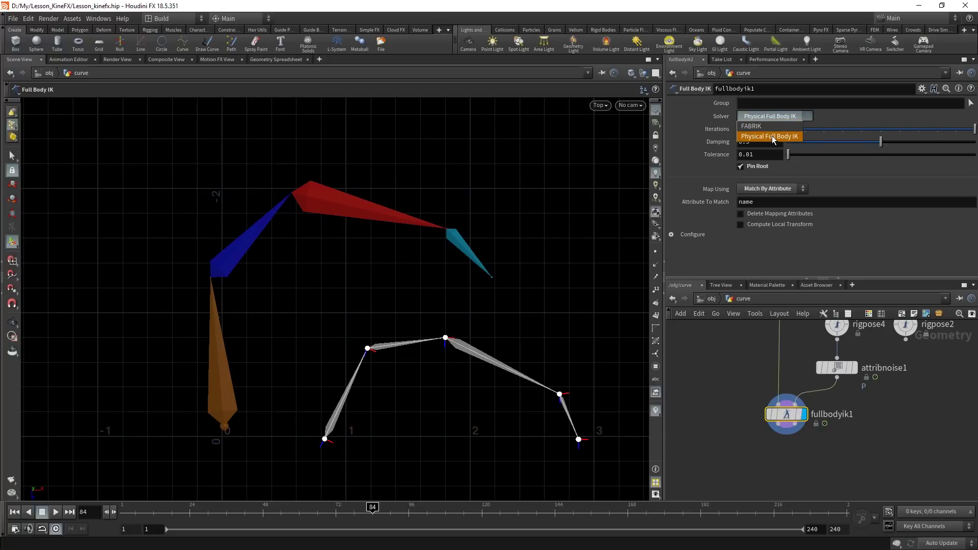
left_click(772, 126)
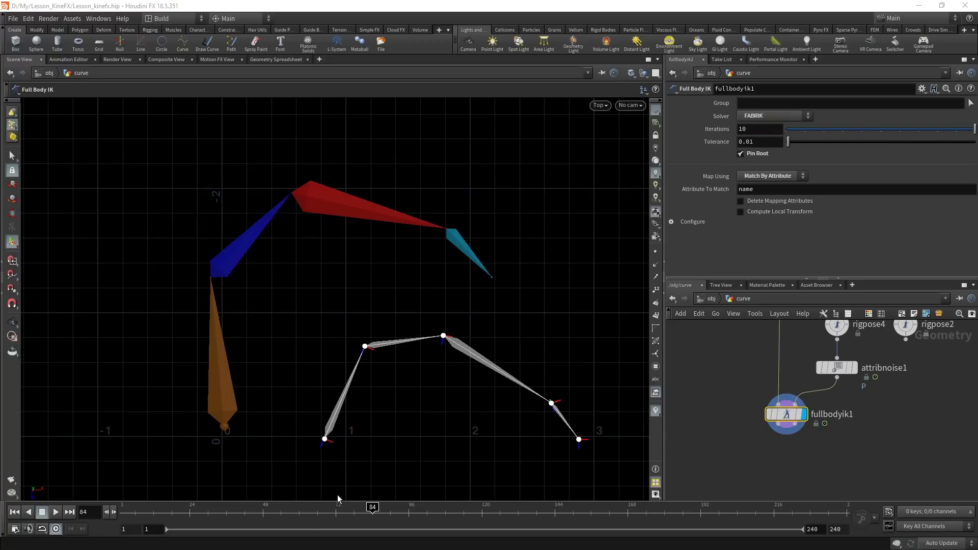
left_click_drag(125, 512, 387, 507)
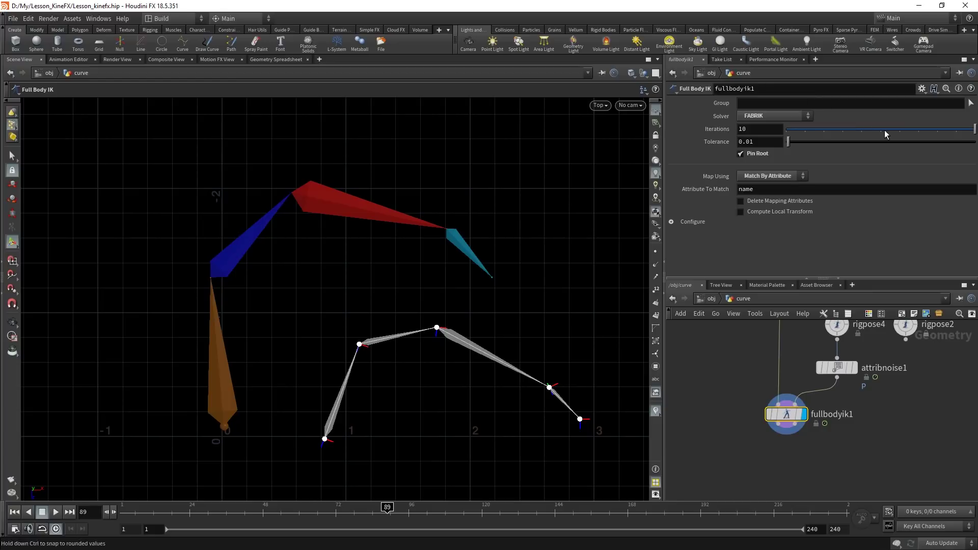
Step: Return to the Physical Full Body IK solver and lower Damping to 0.27
left_click(774, 115)
left_click(775, 127)
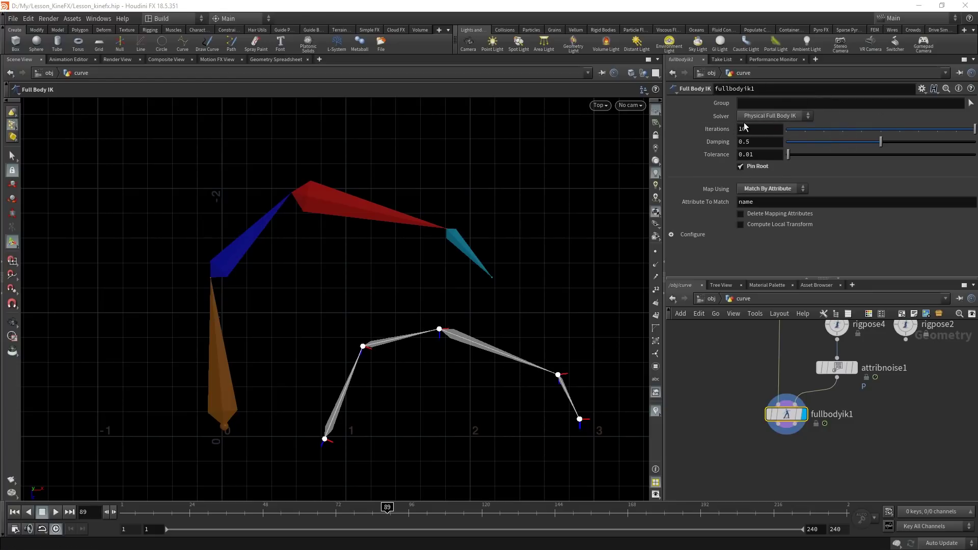
key("Down")
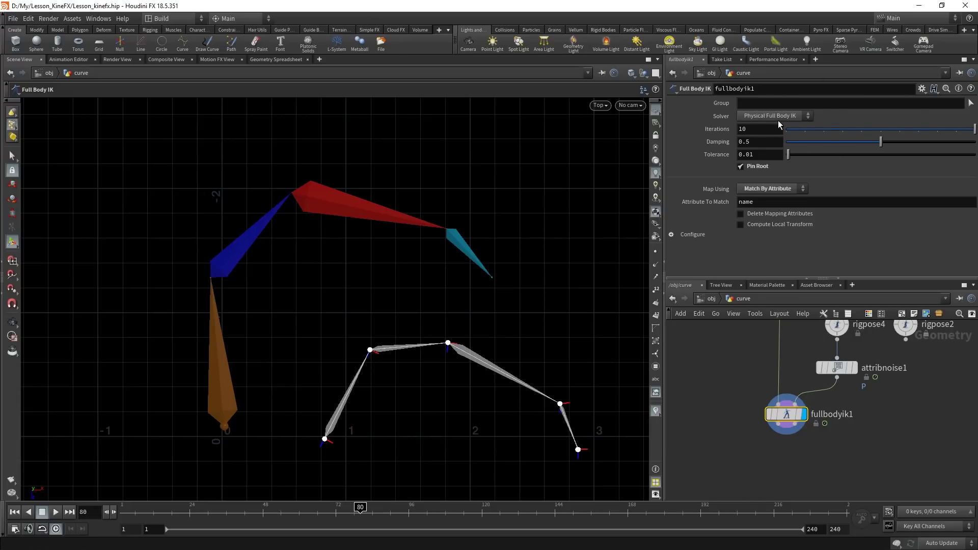
left_click(479, 507)
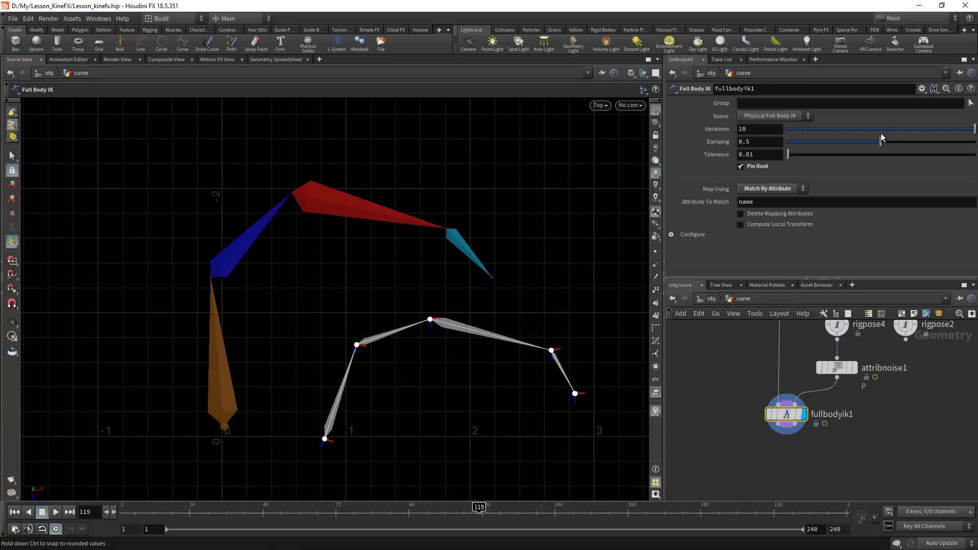
left_click_drag(885, 145, 837, 147)
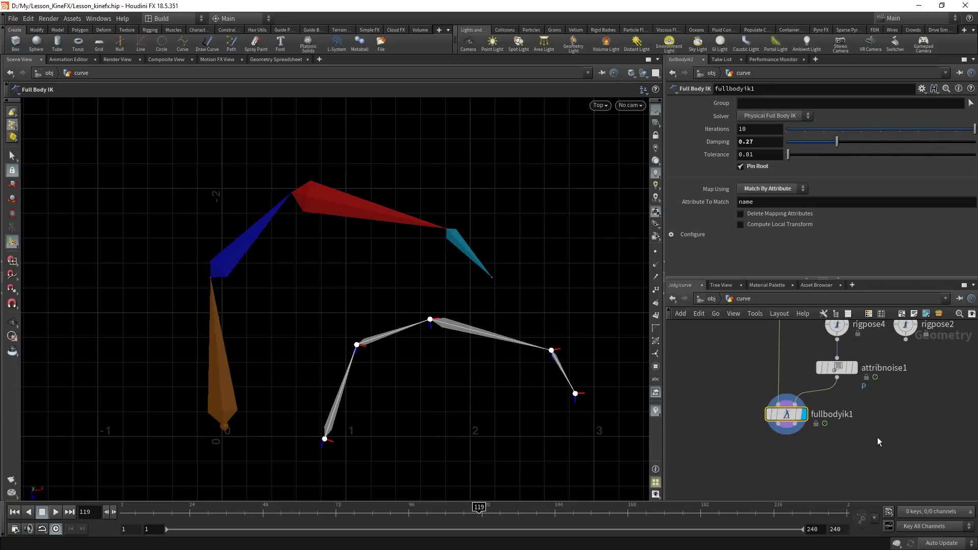
middle_click_drag(868, 350, 806, 419)
Step: Bypass the noise node and keyframe bone_4's translation in rigpose4 at frame 1
left_click(775, 393)
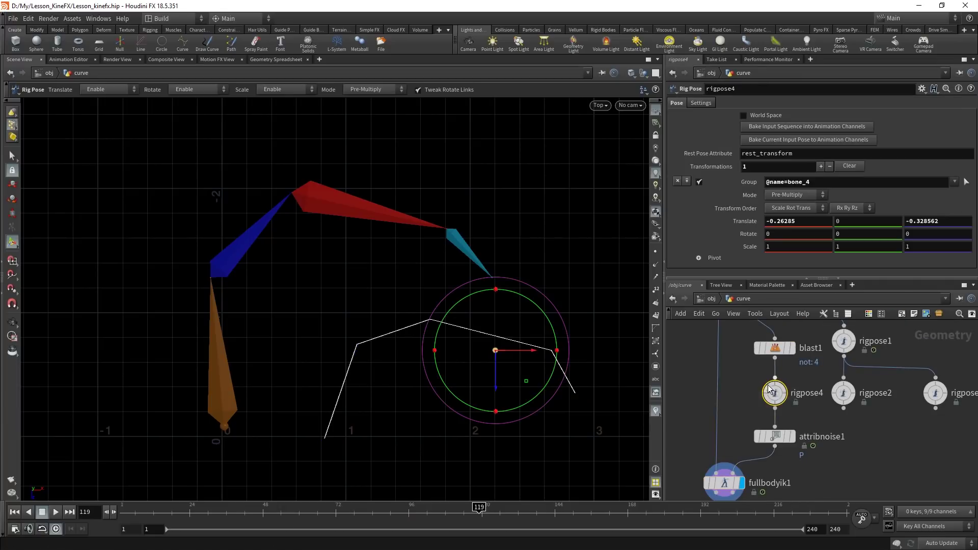
key("ctrl+Up")
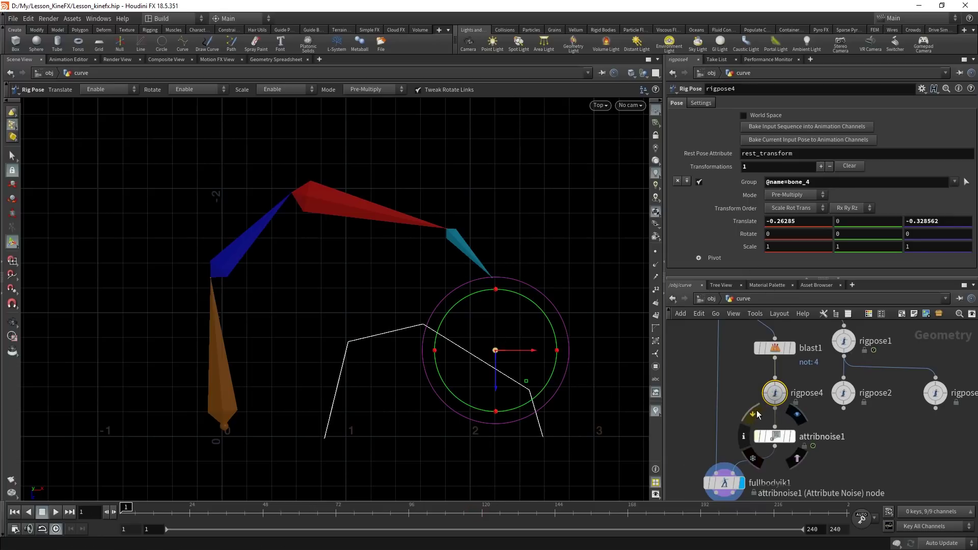
left_click(753, 415)
mouse_move(774, 393)
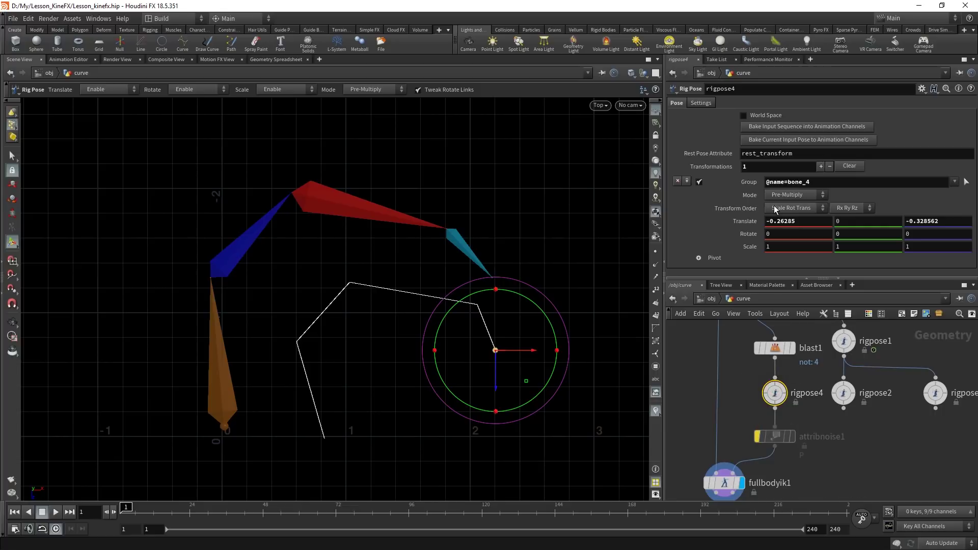
left_click(745, 220, "alt")
left_click(250, 509)
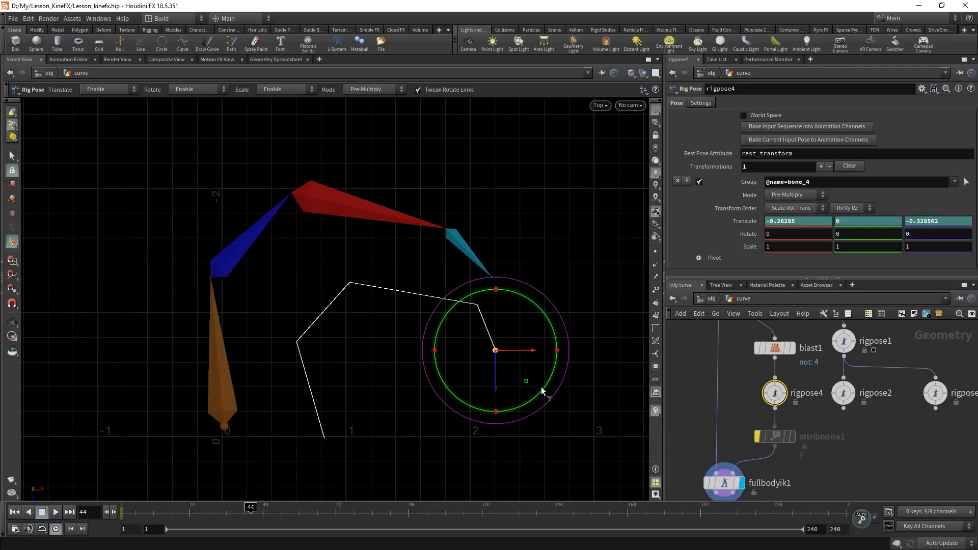
key("Escape")
Step: At frame 44, move bone_4 far to the right to animate the IK target
scroll(445, 413, "down", 2)
scroll(446, 414, "down", 2)
key("Return")
mouse_move(404, 367)
left_mouse_down()
mouse_move(551, 366)
mouse_move(541, 367)
left_mouse_up()
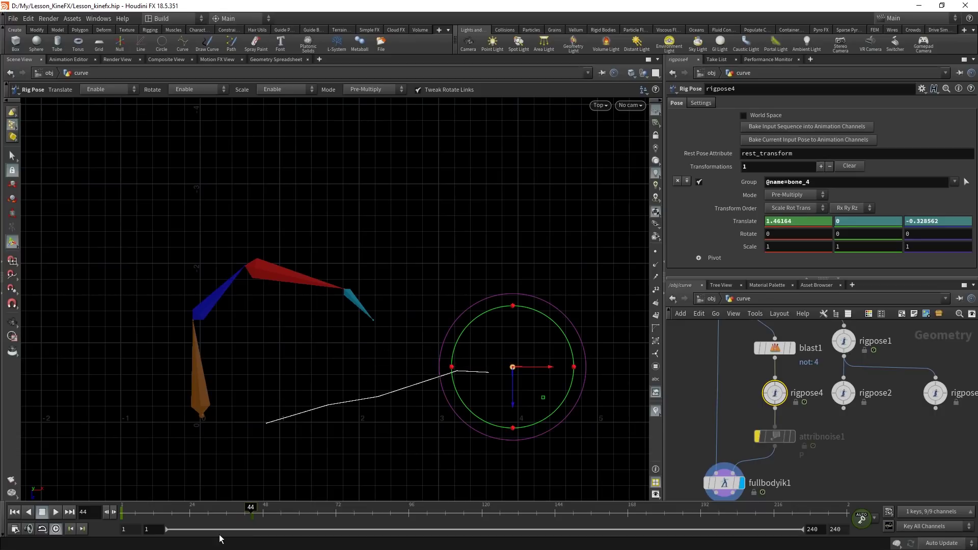
left_click_drag(253, 506, 217, 507)
Step: Set fullbodyik1's Damping to 0 and play the animation to watch the chain
middle_click_drag(841, 467, 869, 433)
left_click(750, 448)
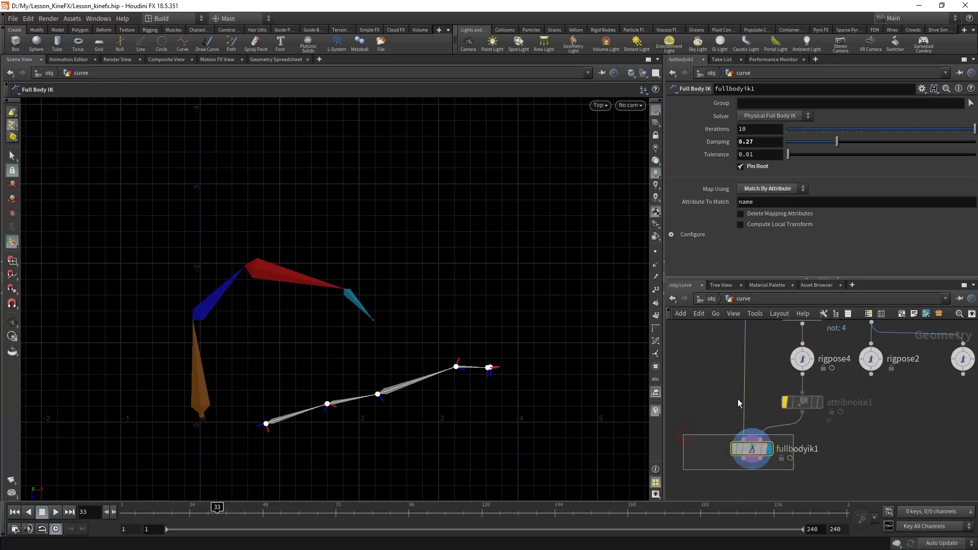
mouse_move(836, 147)
left_mouse_down()
mouse_move(962, 143)
mouse_move(766, 141)
left_mouse_up()
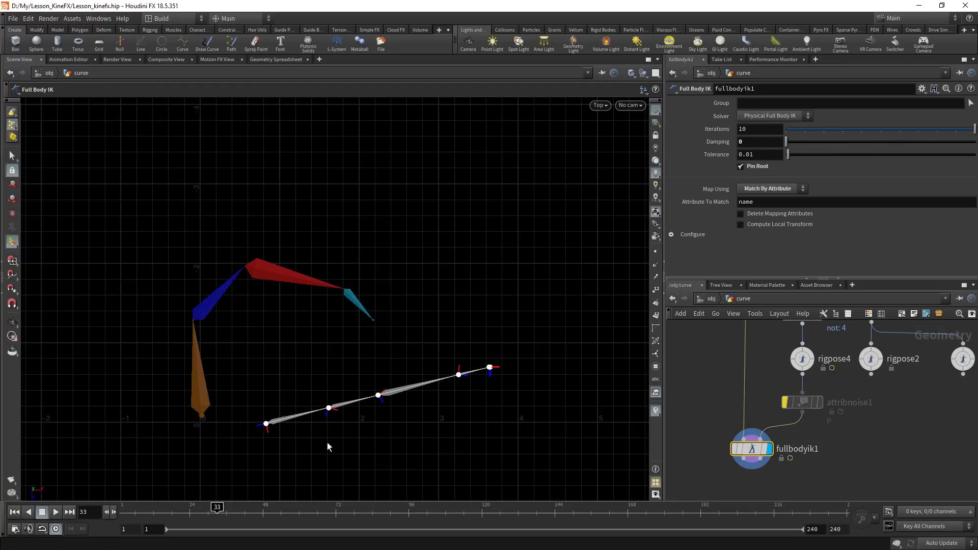
left_click(14, 512)
left_click(56, 512)
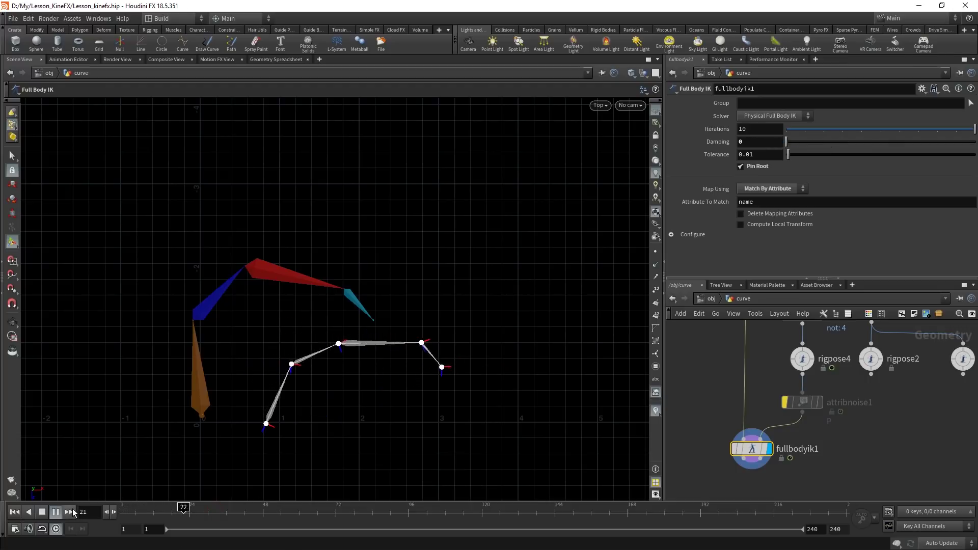
left_click_drag(178, 508, 232, 508)
Step: Raise Damping to 1 and test Iterations at 0 before restoring 10
left_click_drag(788, 141, 946, 143)
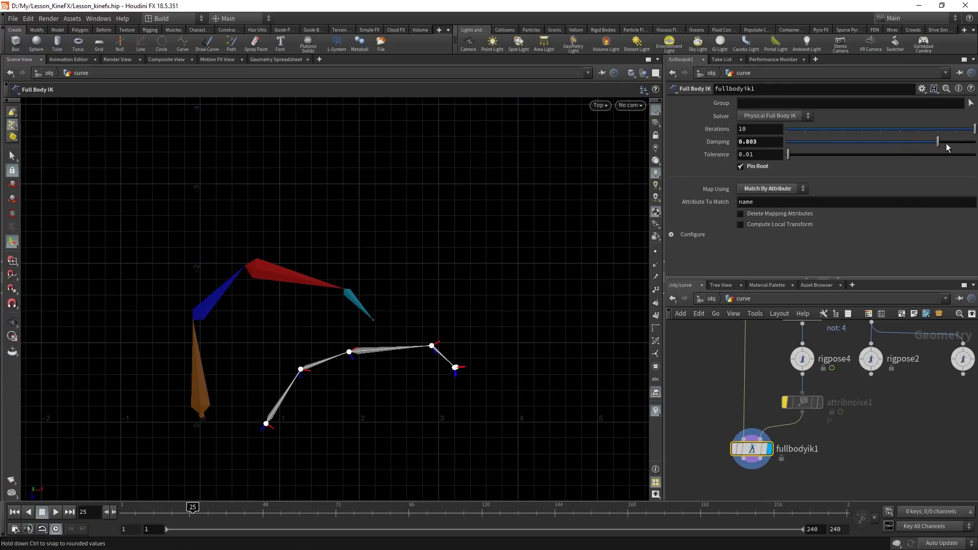
key("Up")
left_click(42, 512)
left_click(787, 129)
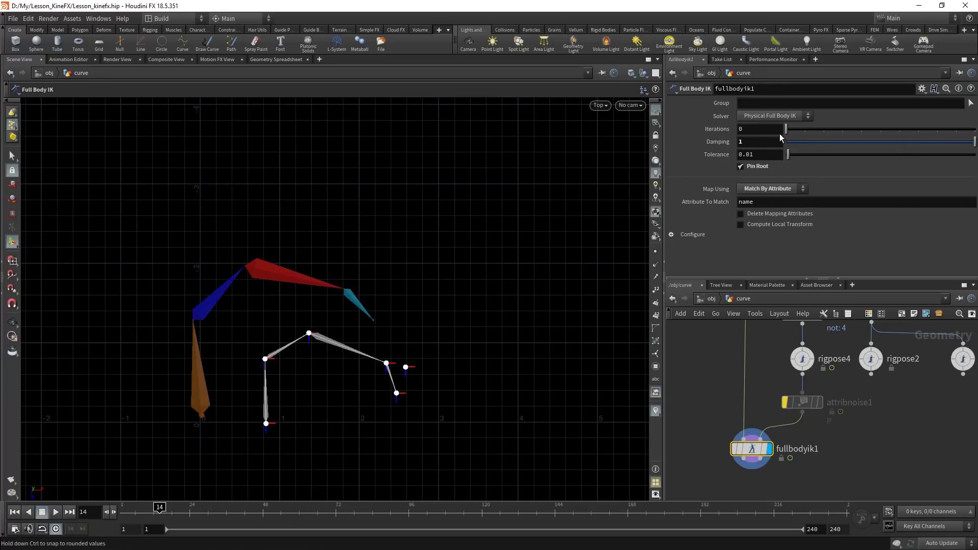
mouse_move(788, 130)
left_mouse_down()
mouse_move(974, 130)
mouse_move(794, 137)
left_mouse_up()
key("ctrl+z")
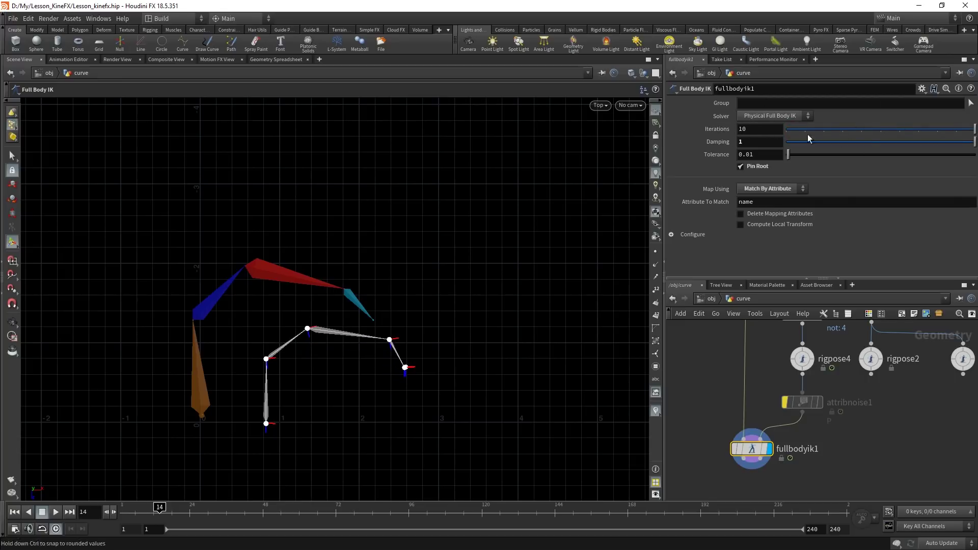
Step: Expand the solver's Configure and Center Of Mass options, then collapse Configure
left_click(671, 235)
scroll(708, 219, "down", 1)
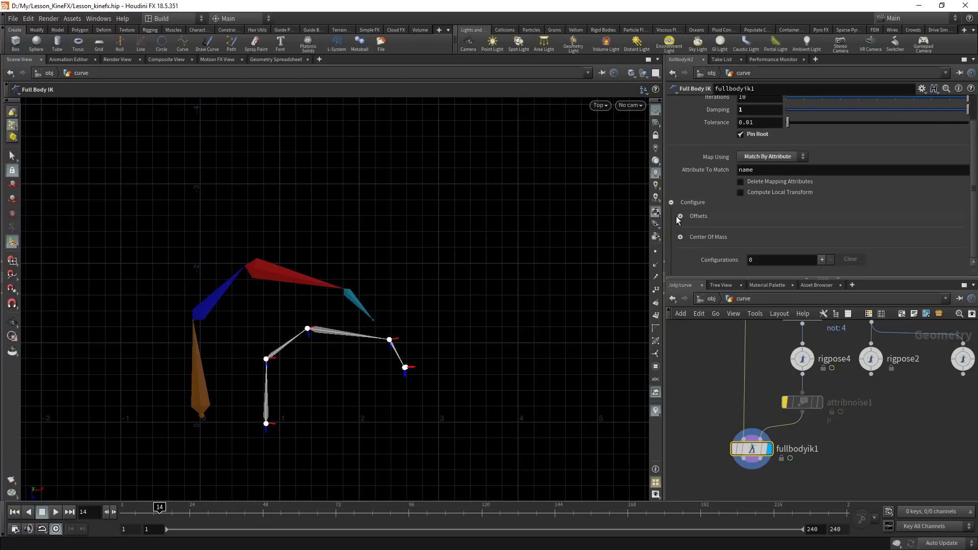
scroll(719, 154, "down", 2)
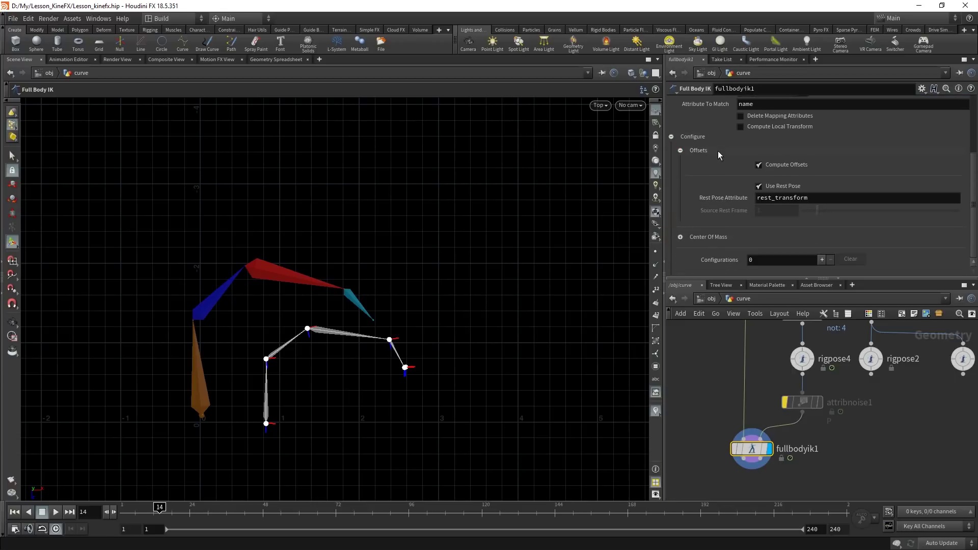
left_click(680, 236)
scroll(716, 190, "down", 2)
scroll(700, 226, "up", 2)
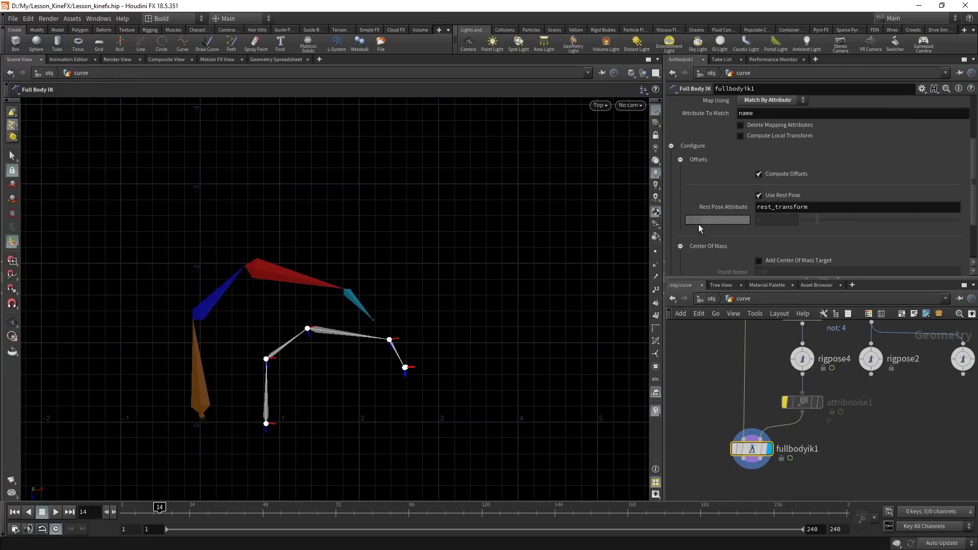
left_click(672, 146)
middle_click_drag(698, 338, 702, 377)
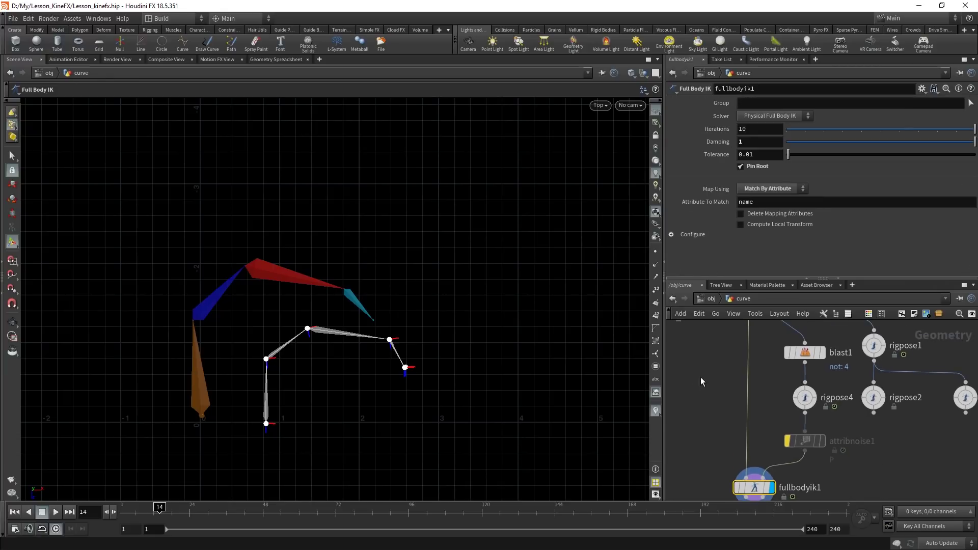
Step: Add Full Body IK Configure Joints and Full Body IK Configure Targets nodes
key("Tab")
type("ik")
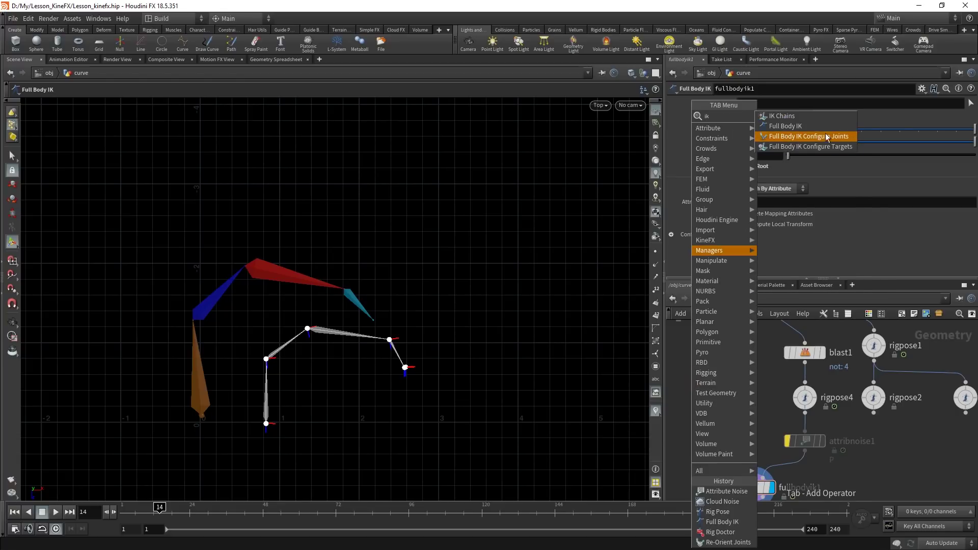
left_click(803, 137)
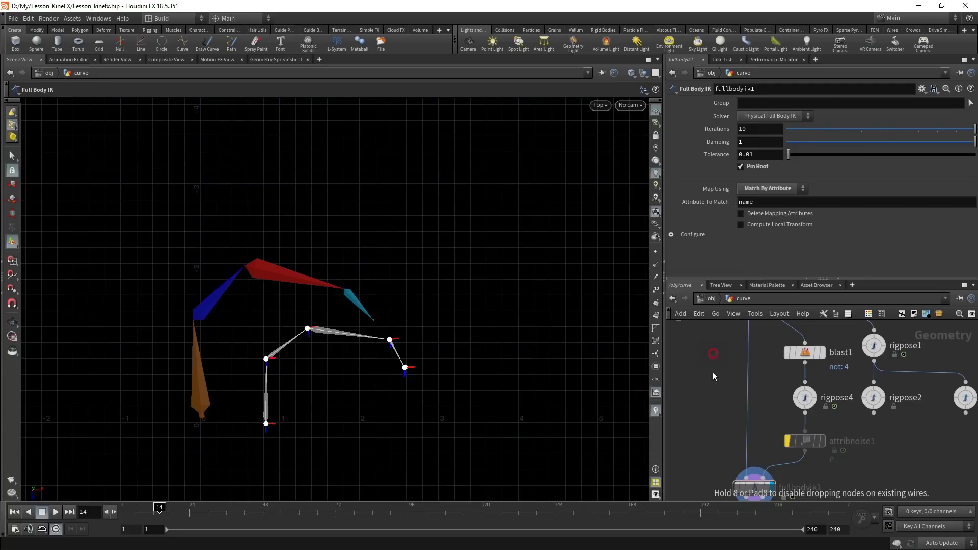
left_click(713, 357)
key("Tab")
type("ik")
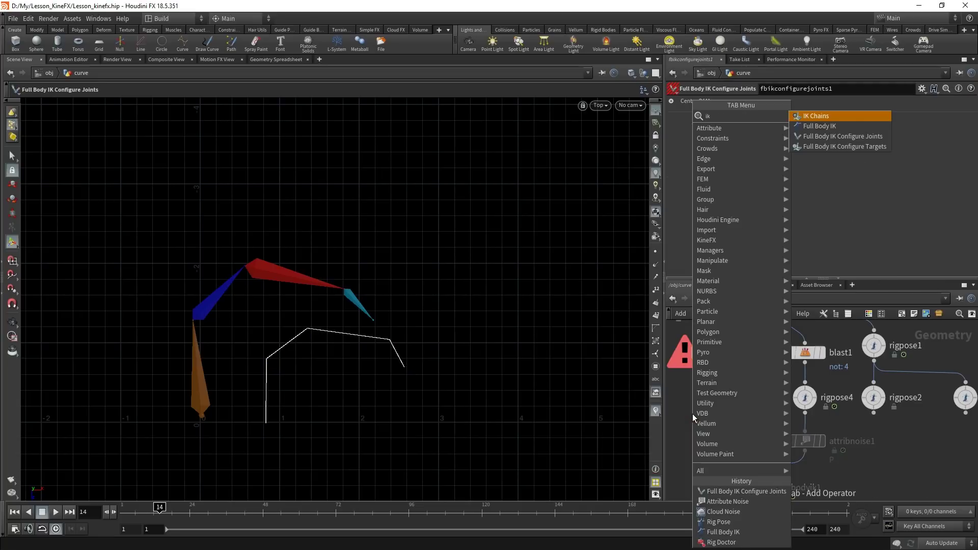
left_click(841, 146)
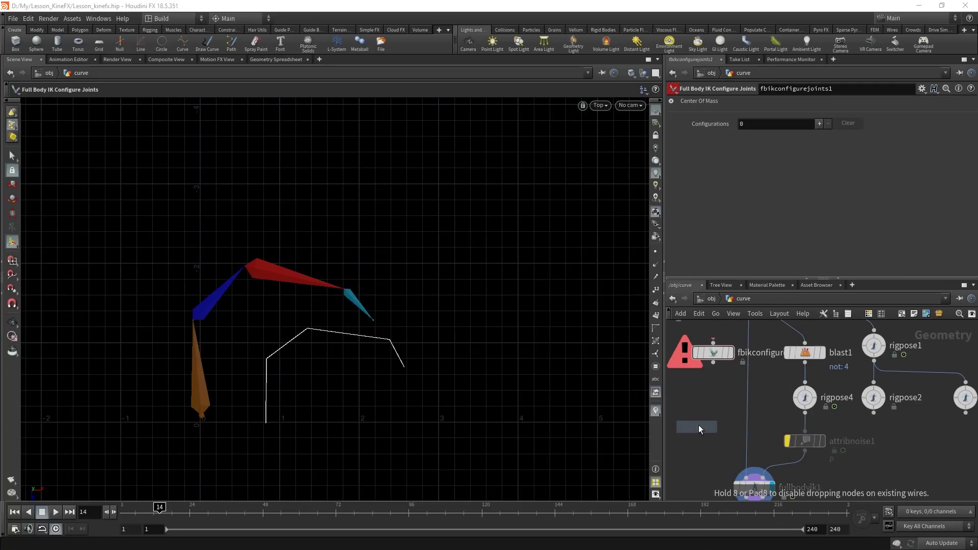
left_click(699, 425)
Step: Place fbikconfigurejoints1 above fullbodyik1 and wire it into the solver
scroll(745, 380, "up", 3)
left_click_drag(751, 377, 784, 408)
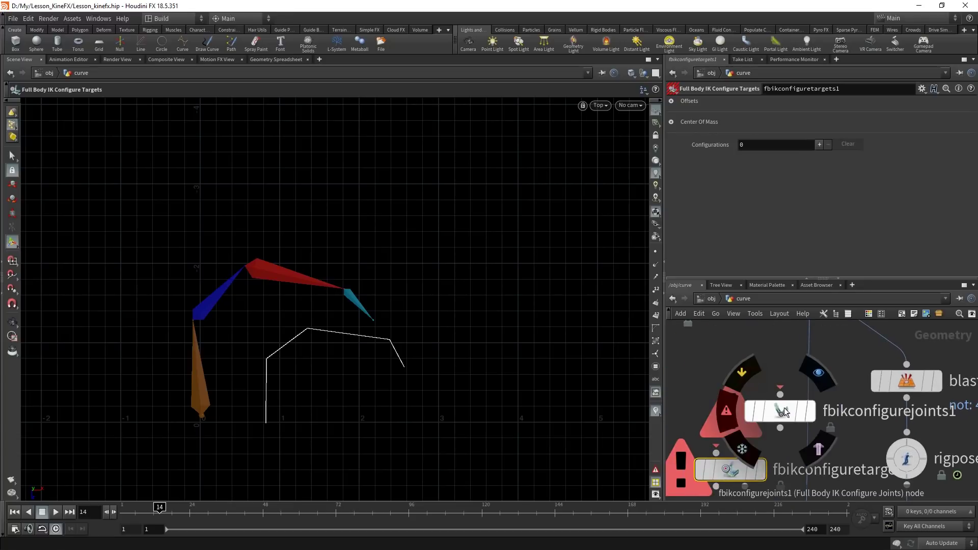
scroll(787, 411, "down", 3)
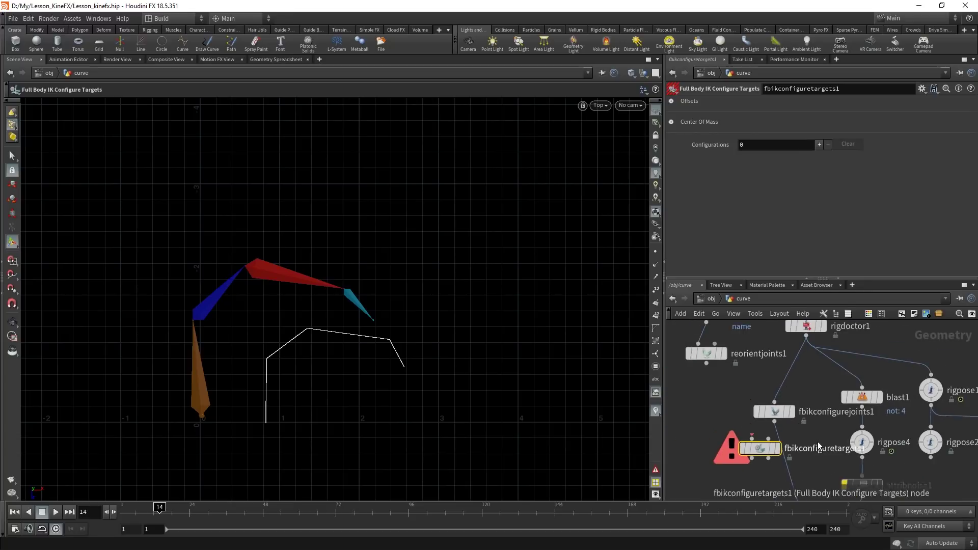
left_click(834, 452)
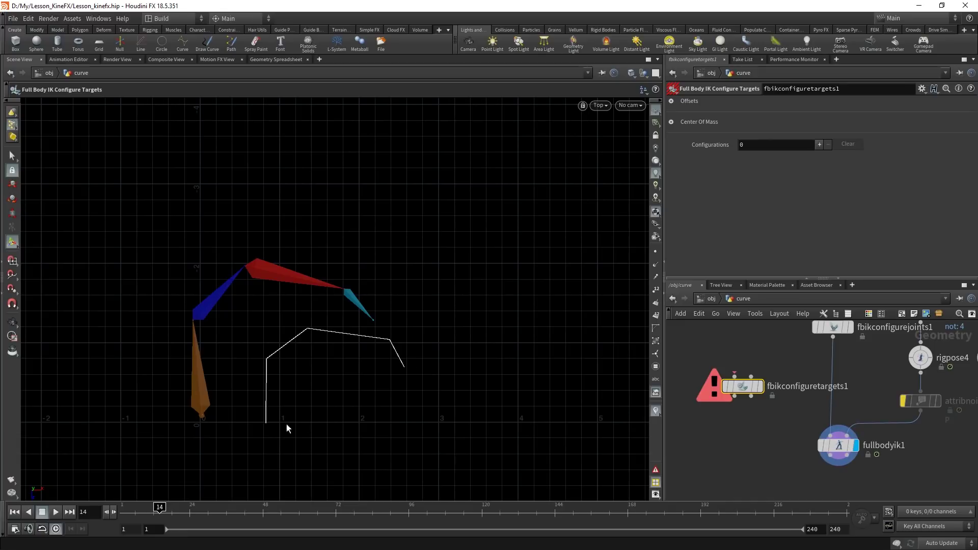
middle_click_drag(786, 349, 789, 386)
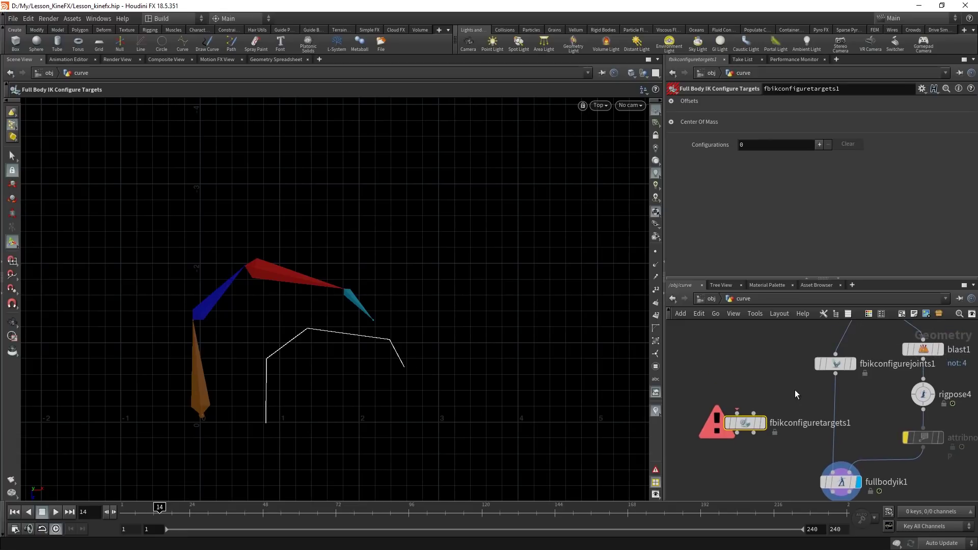
mouse_move(844, 364)
left_mouse_down()
mouse_move(835, 368)
mouse_move(848, 372)
left_mouse_up()
Step: Hide other objects and add a joint configuration entry for bone_2
left_click(643, 74)
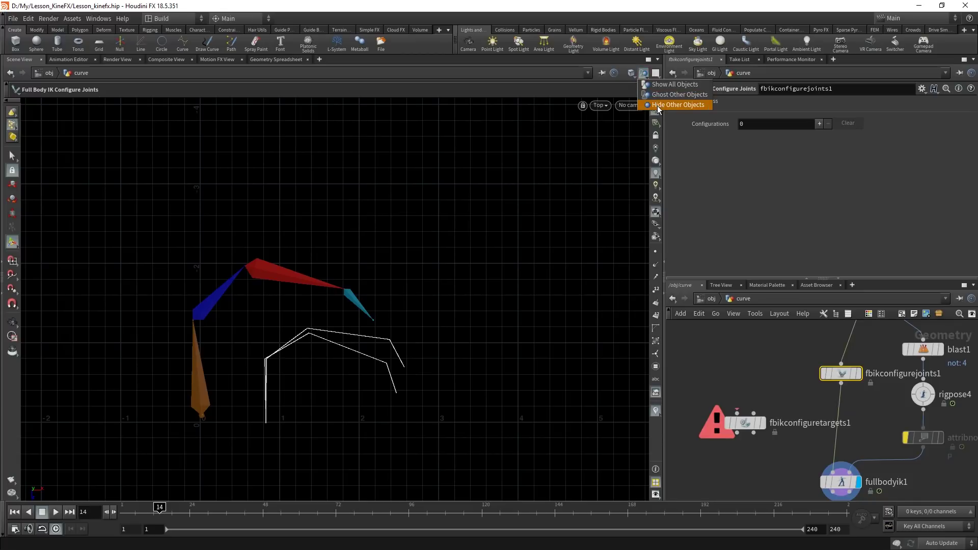
left_click(672, 103)
left_click(819, 123)
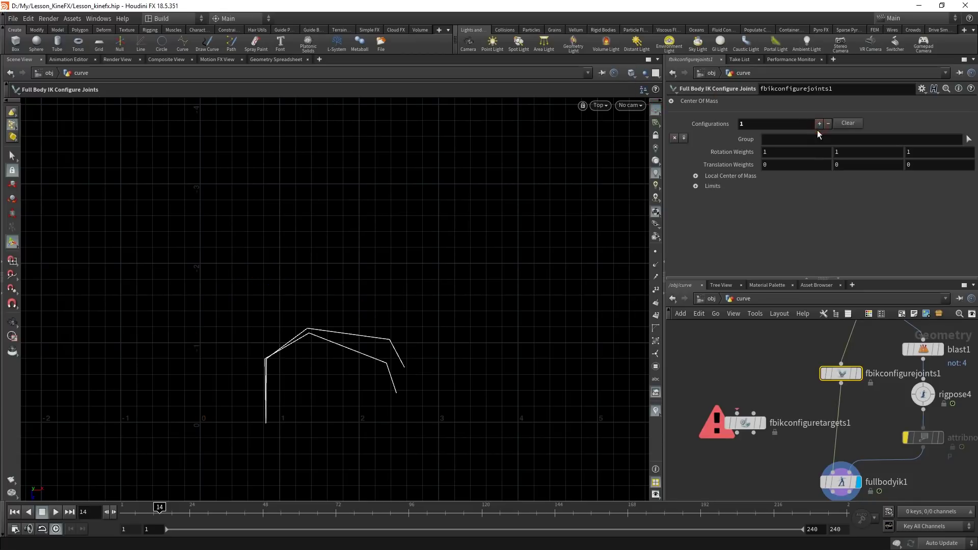
left_click(967, 139)
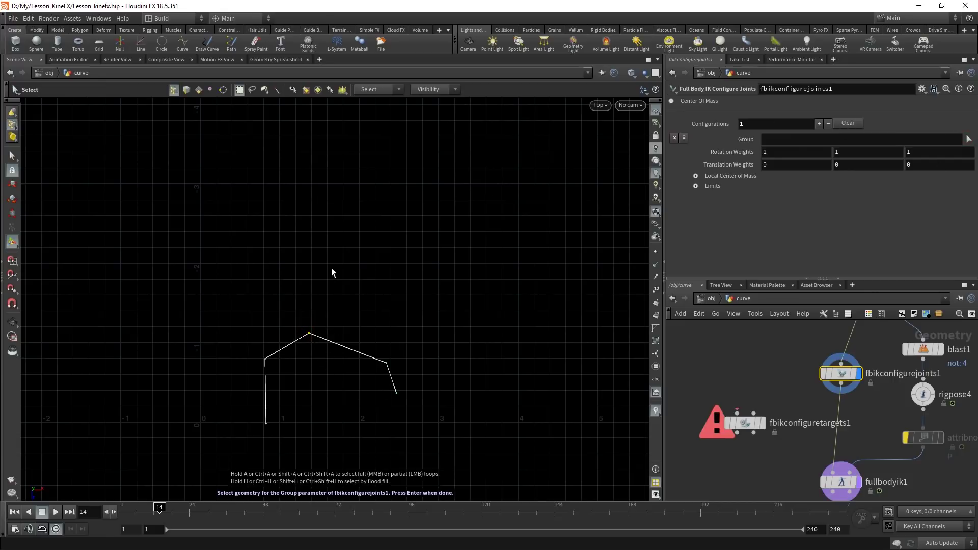
key("Return")
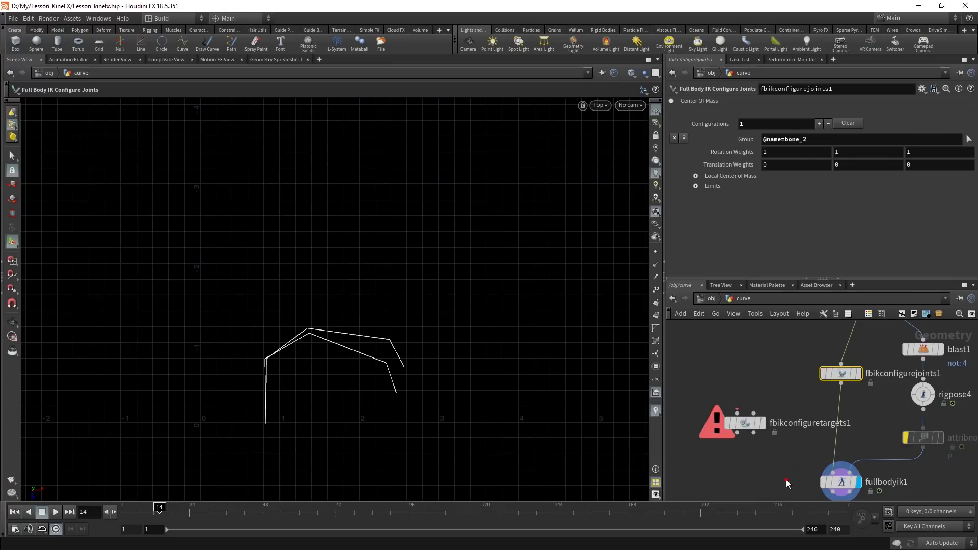
Step: Try bone_2's Translation Weights and inspect its Limits and Local Center of Mass options
scroll(898, 493, "down", 2)
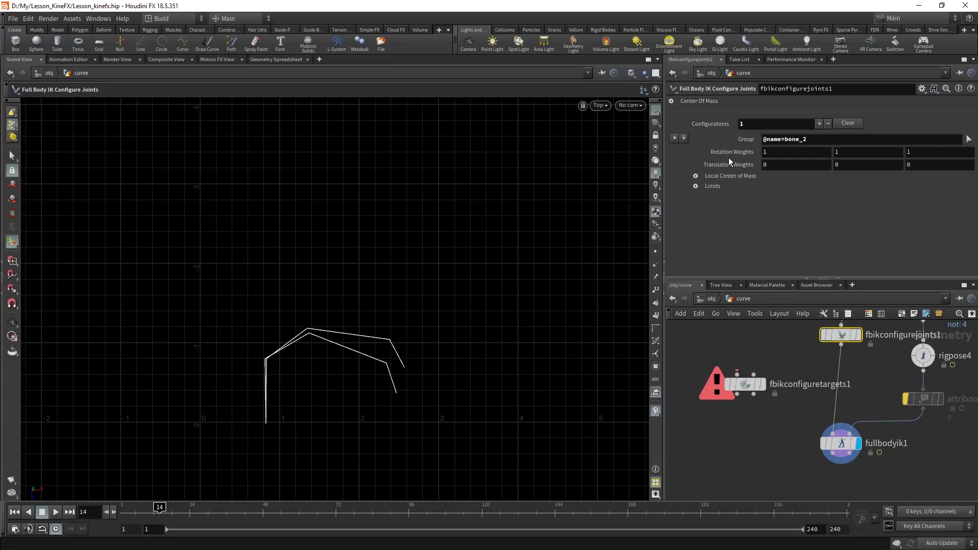
middle_click_drag(732, 166, 798, 166)
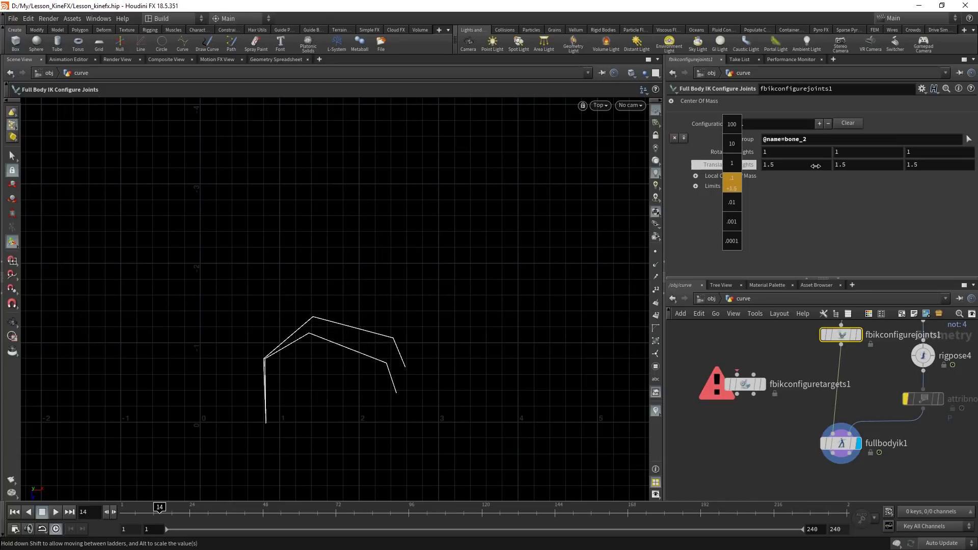
mouse_move(799, 167)
middle_mouse_down()
mouse_move(867, 167)
mouse_move(702, 151)
mouse_move(711, 174)
middle_mouse_up()
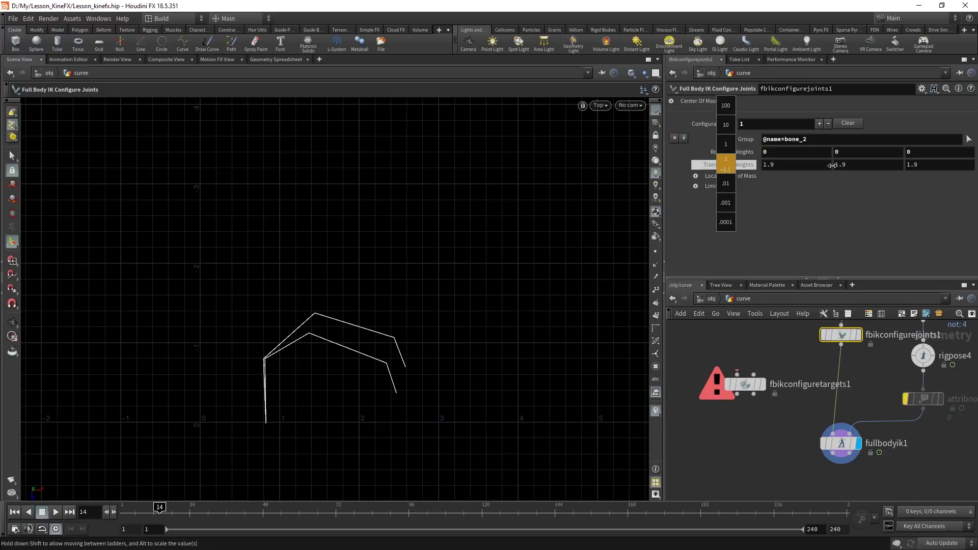
left_click(696, 186)
scroll(717, 203, "down", 1)
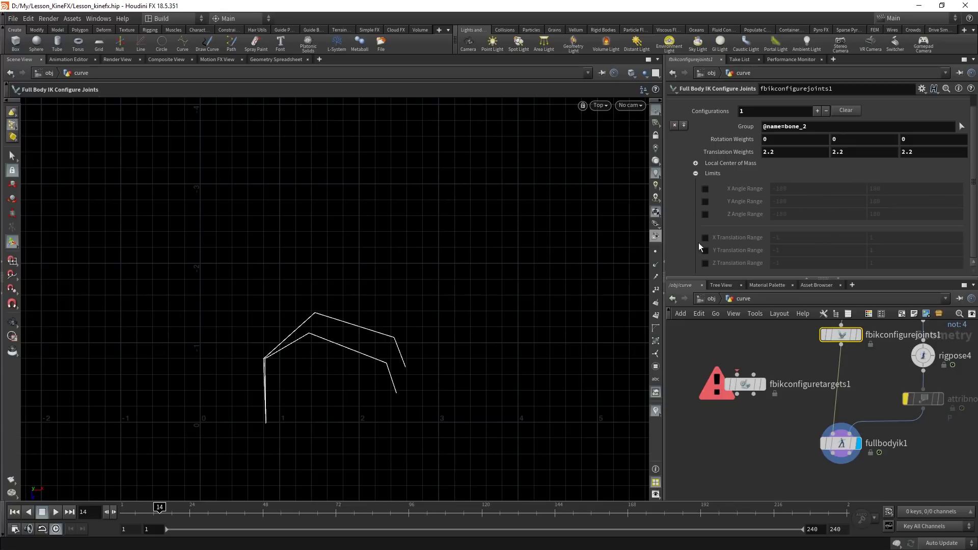
left_click(695, 163)
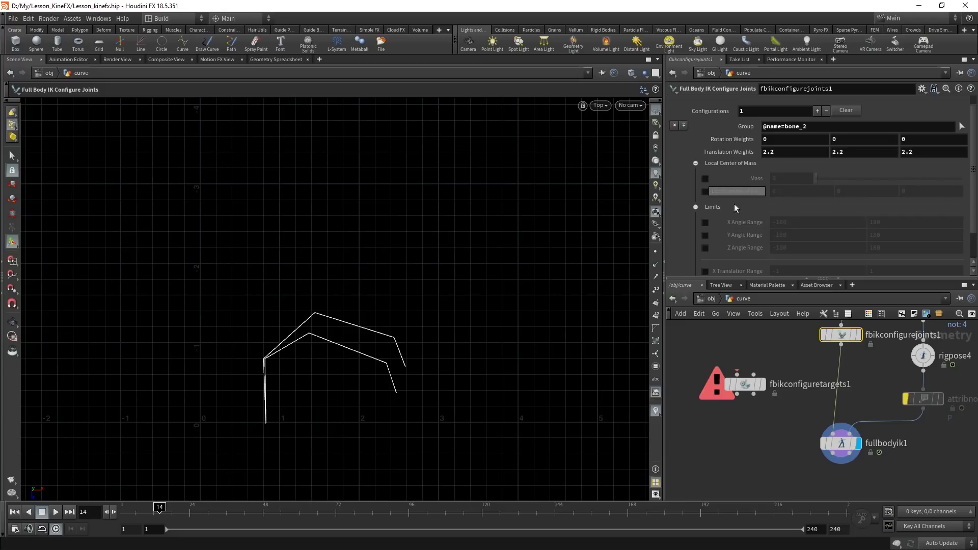
scroll(733, 253, "up", 1)
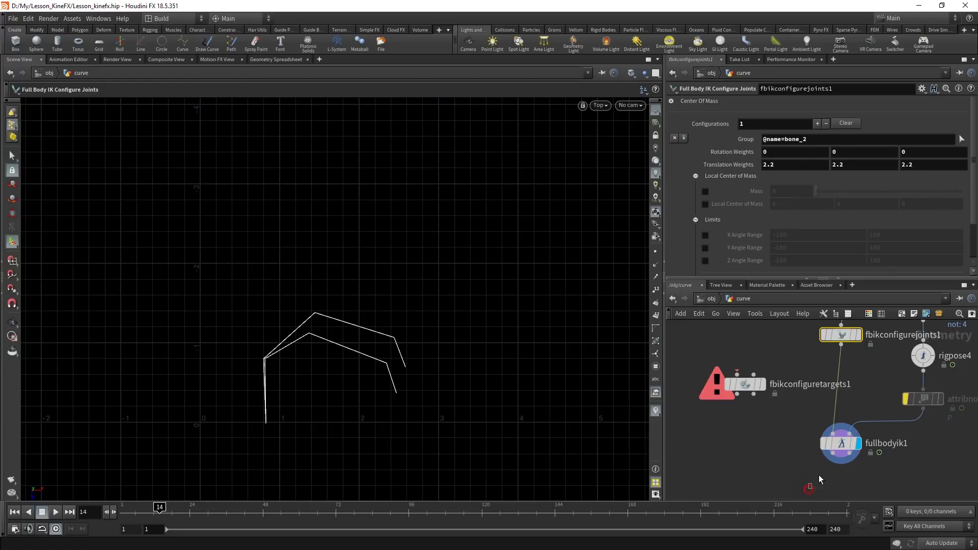
left_click(841, 443)
left_click(842, 335)
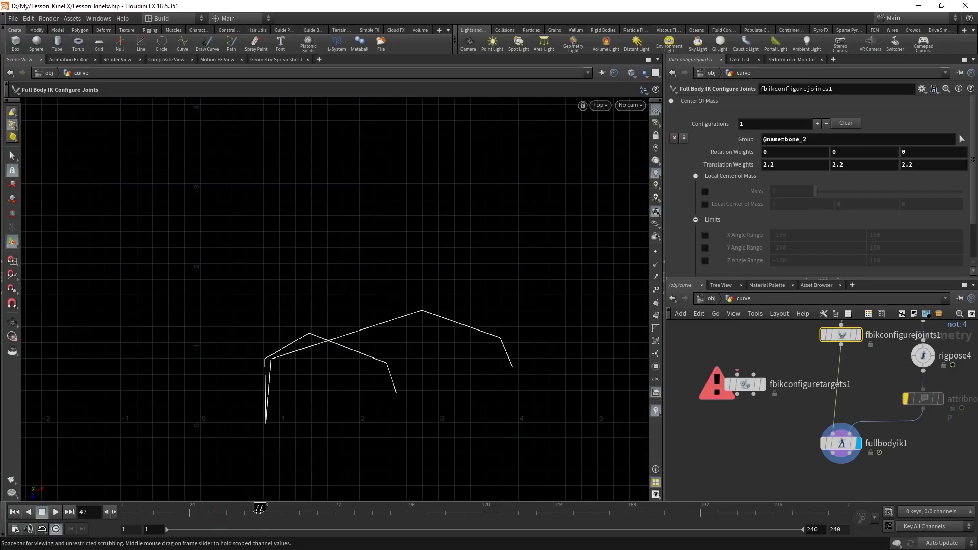
Step: Set bone_2 weights to rotation 0.5, translation 0.6; insert fbikconfiguretargets1 before fullbodyik1
left_click_drag(229, 512, 105, 512)
left_click_drag(214, 511, 248, 511)
middle_click_drag(737, 168, 642, 159)
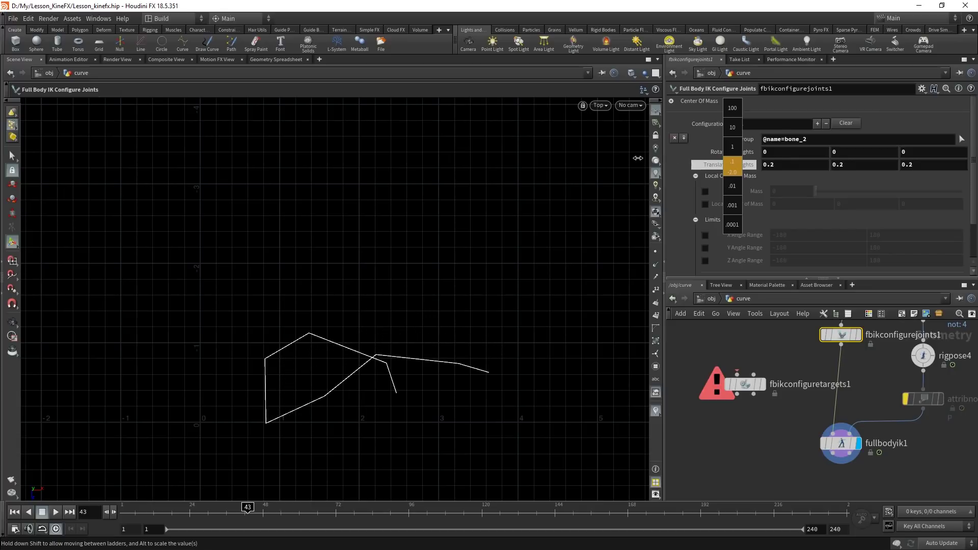
middle_click_drag(642, 159, 658, 159)
middle_click_drag(734, 152, 764, 152)
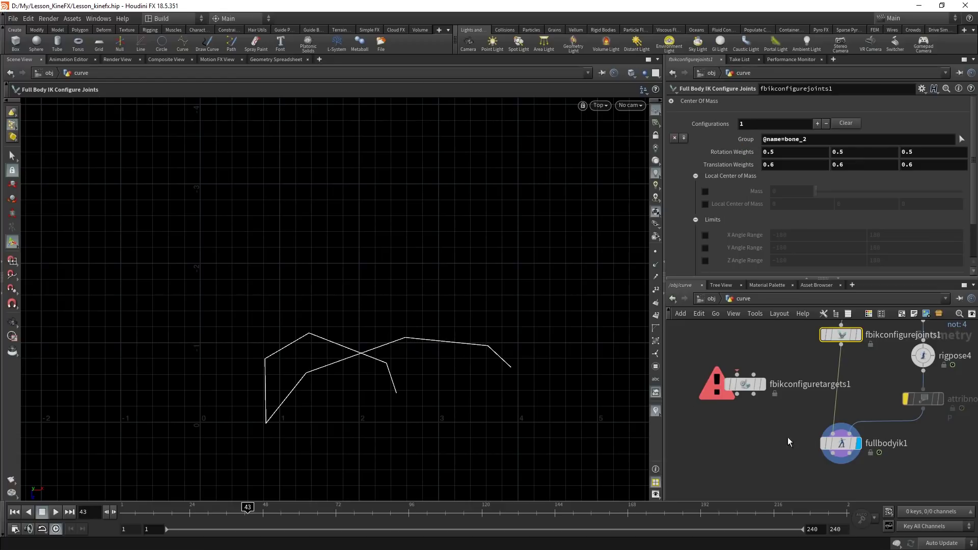
middle_click_drag(788, 442, 779, 457)
mouse_move(745, 400)
left_mouse_down()
mouse_move(844, 399)
mouse_move(729, 397)
left_mouse_up()
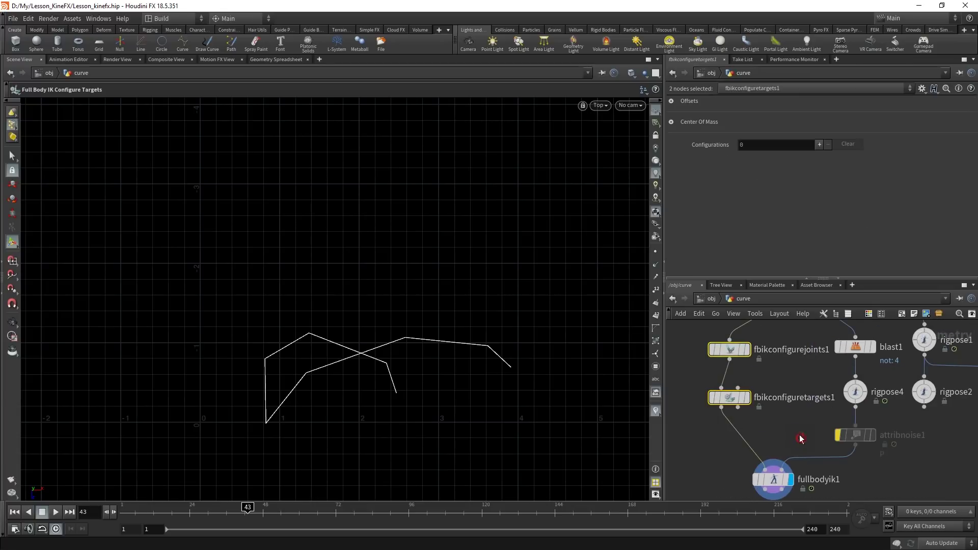
Step: Add a target configuration on fbikconfiguretargets1 for bone_4 with weight 1
left_click(730, 397)
left_click(821, 146)
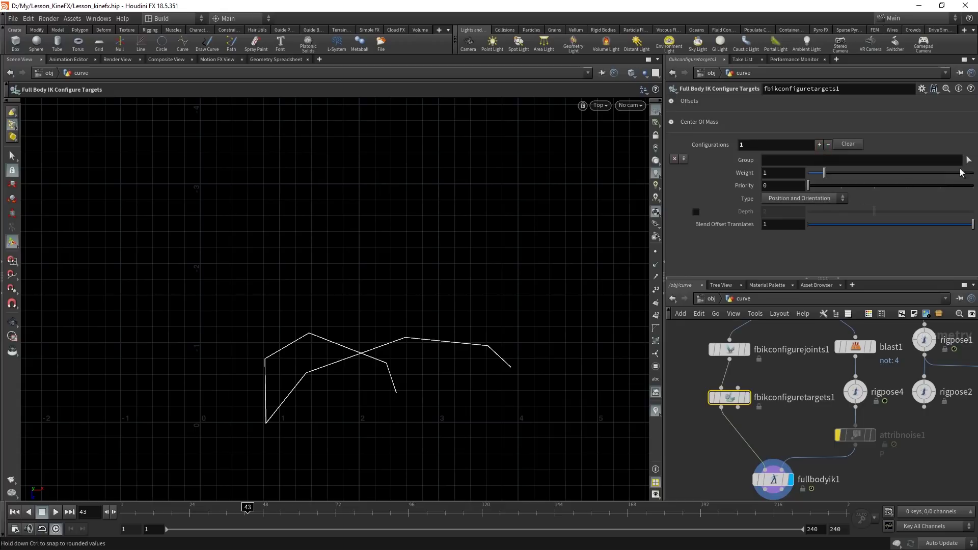
left_click(968, 160)
left_click_drag(432, 411, 383, 393)
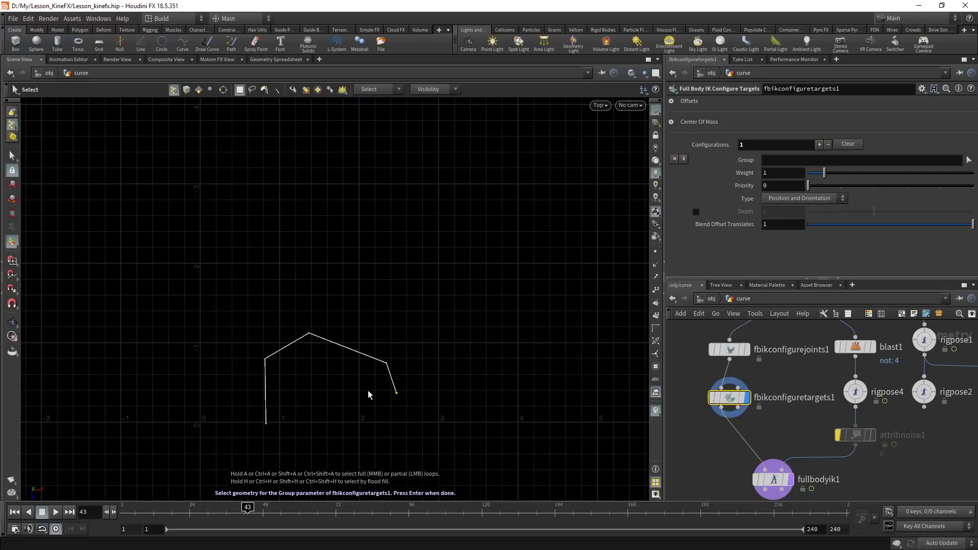
key("Return")
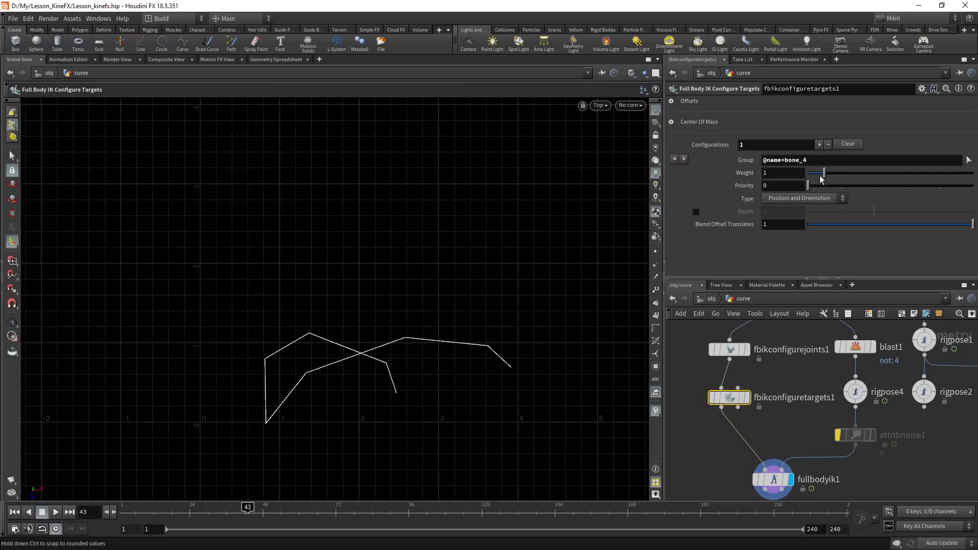
left_click_drag(826, 175, 824, 174)
Step: Move fullbodyik1 lower in the network and select blast1
scroll(720, 351, "down", 2)
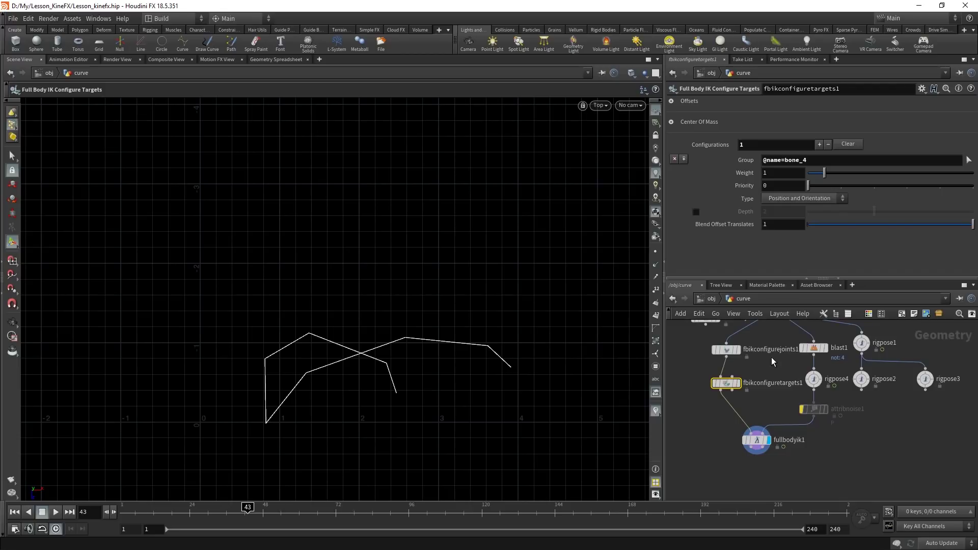
left_click_drag(758, 448, 745, 473)
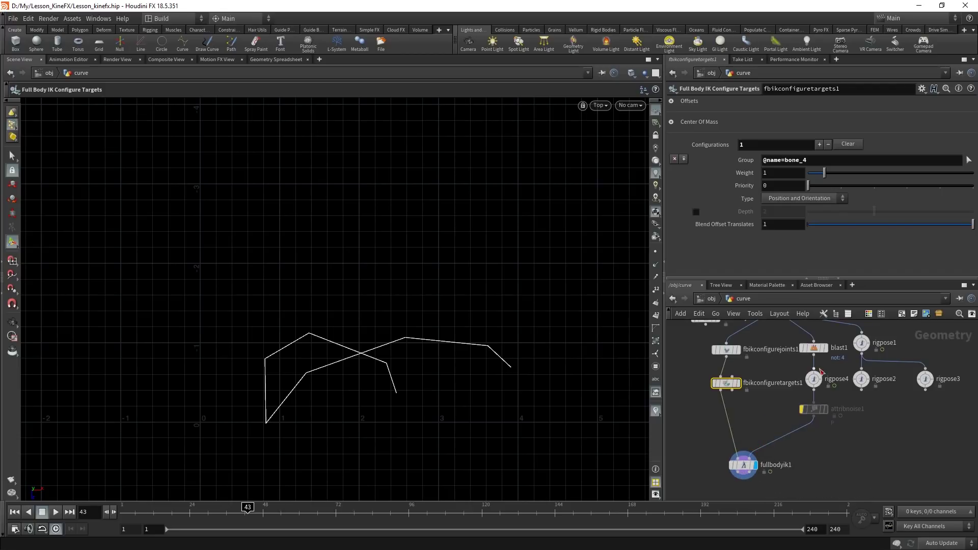
left_click_drag(800, 335, 801, 334)
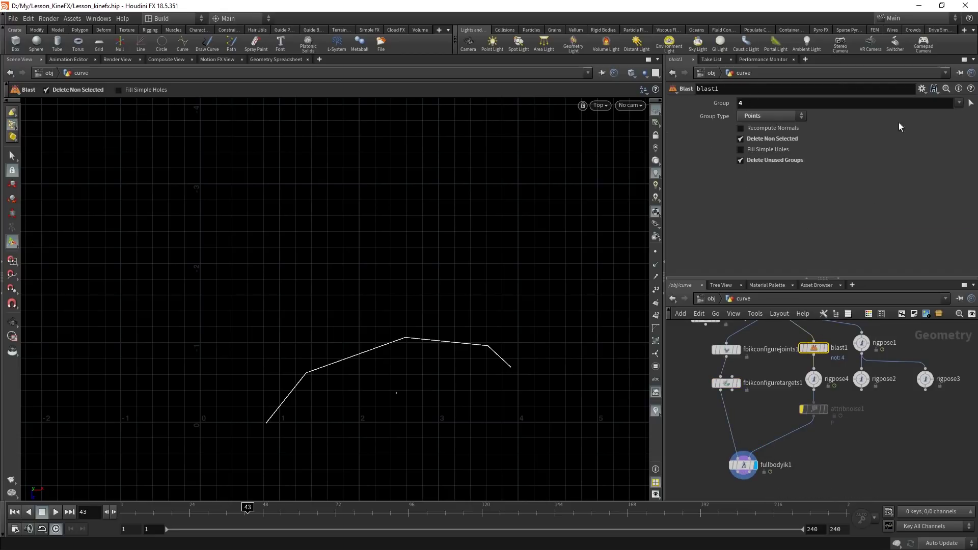
Step: Set blast1's group to keep points 1 and 4, picked in the viewport
left_click(970, 103)
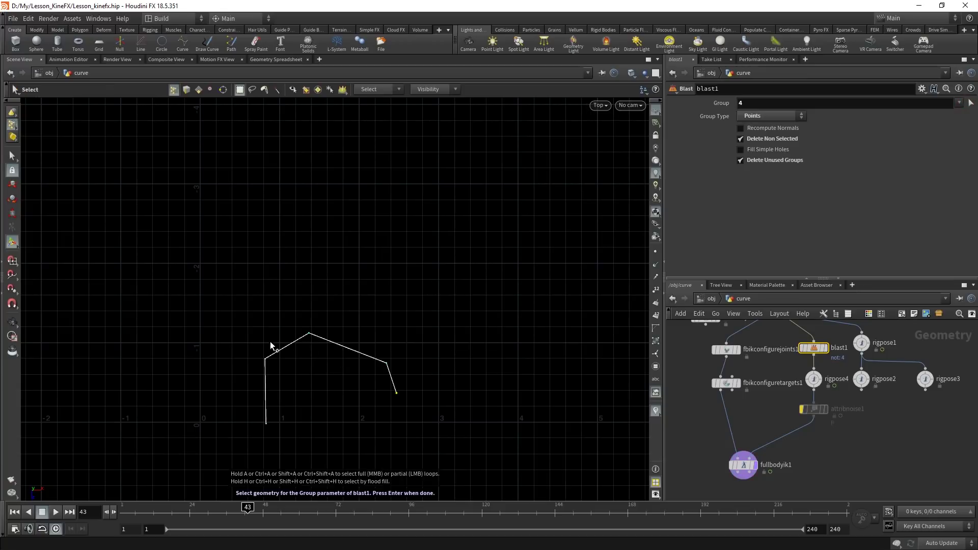
left_click_drag(255, 348, 315, 374)
key("Return")
scroll(818, 402, "up", 2)
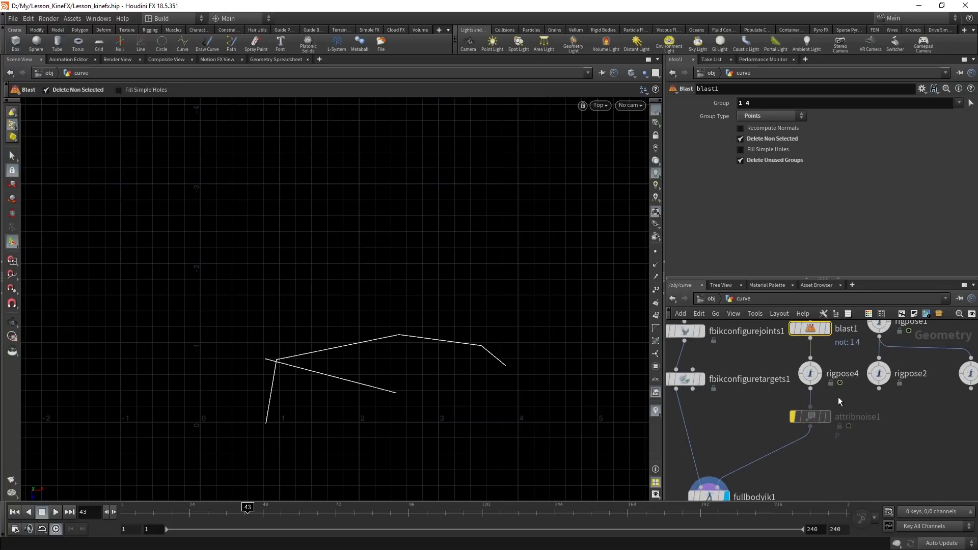
Step: In rigpose4, move bone_1 upward and pull bone_4 inward
left_click(810, 373)
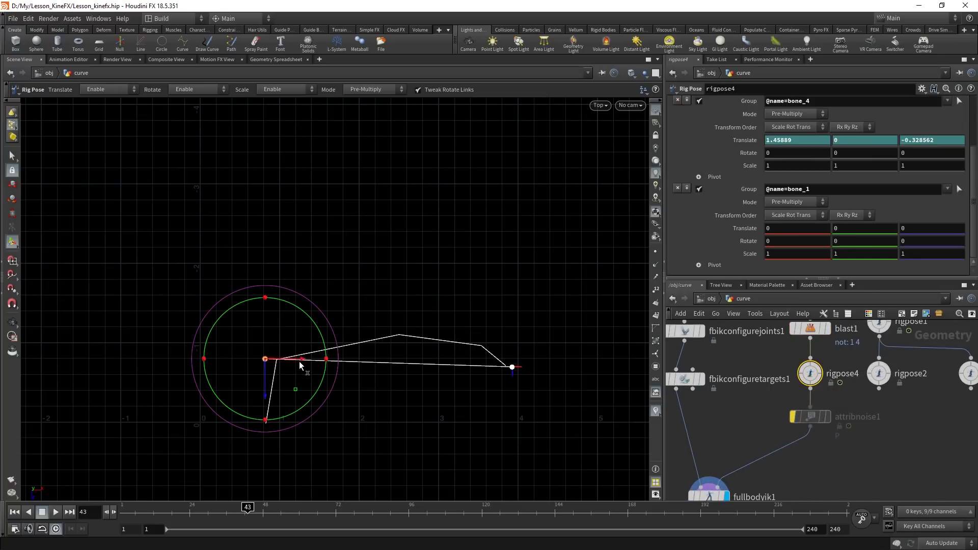
mouse_move(265, 390)
left_mouse_down()
mouse_move(271, 328)
mouse_move(268, 352)
left_mouse_up()
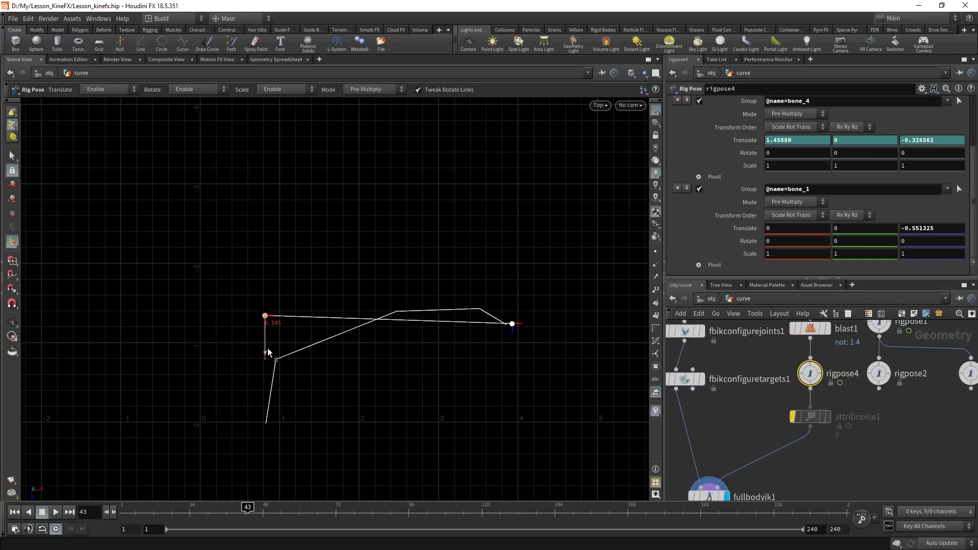
left_click(515, 332)
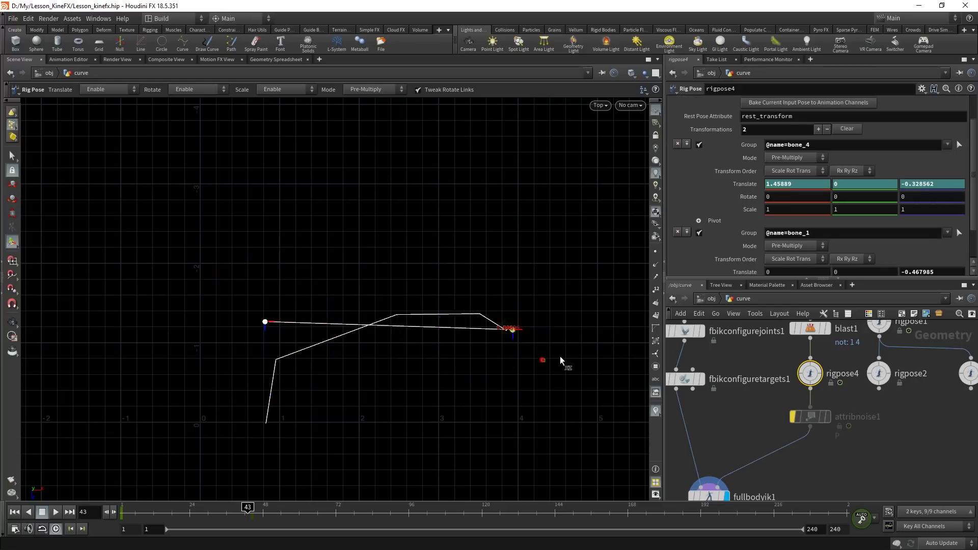
mouse_move(564, 361)
left_mouse_down()
mouse_move(400, 427)
mouse_move(510, 380)
left_mouse_up()
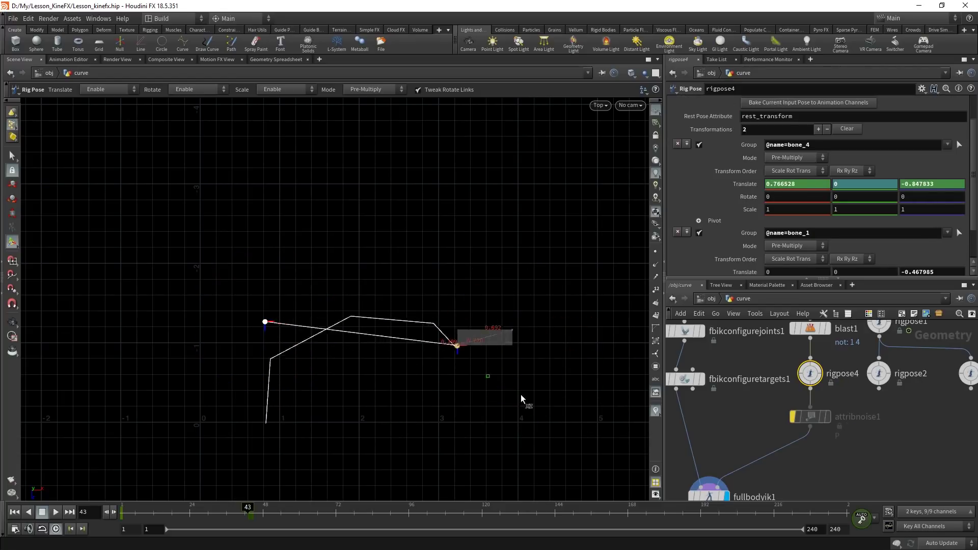
Step: Raise fbikconfiguretargets1's target weight to 3.36
middle_click_drag(677, 407, 766, 423)
left_click(774, 395)
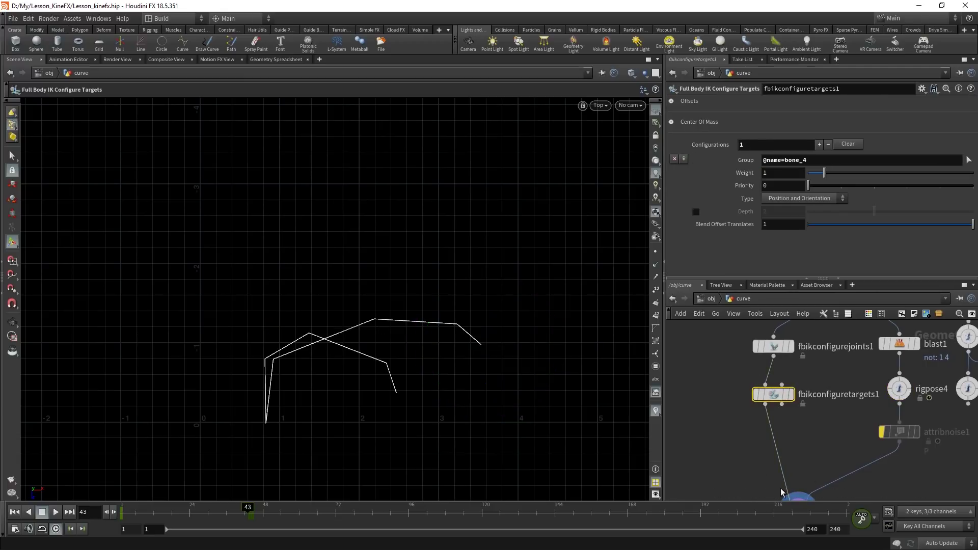
left_click_drag(822, 177, 838, 181)
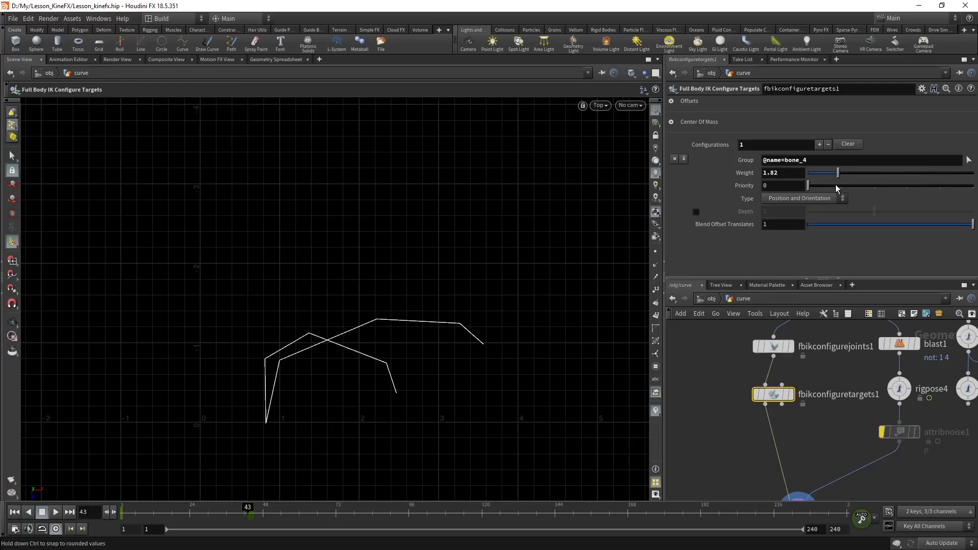
left_click_drag(838, 174, 908, 176)
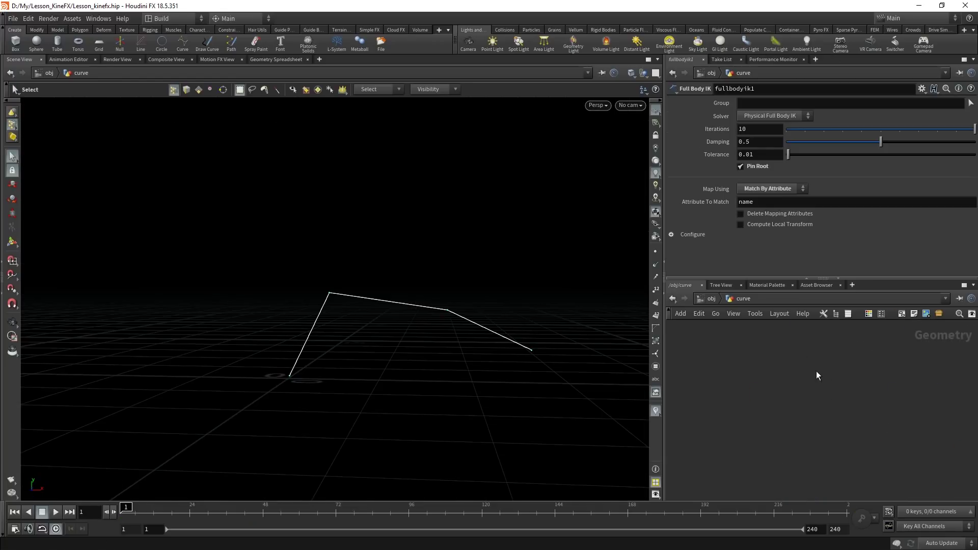
Step: Add a Circle node (circle1) to the network
key("Tab")
type("circ")
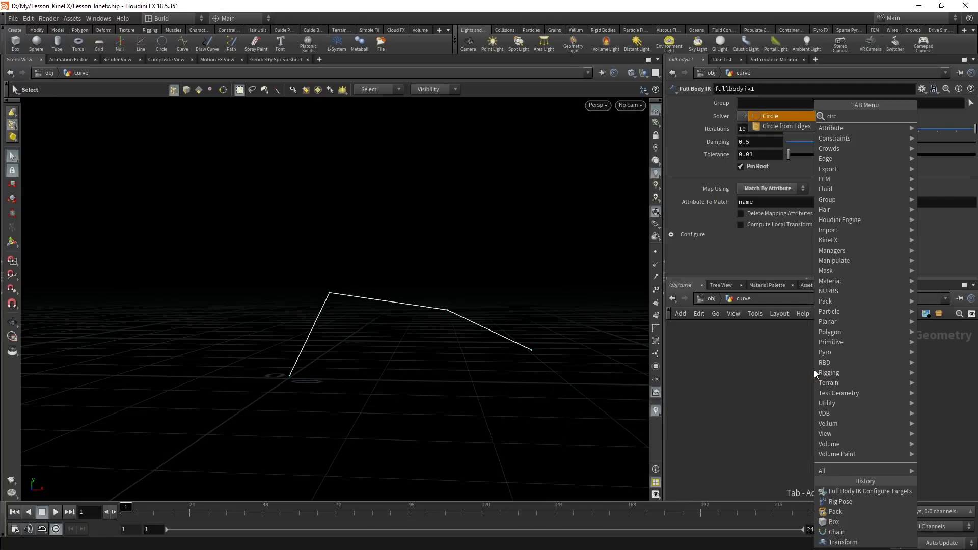
key("Return")
left_click(751, 341)
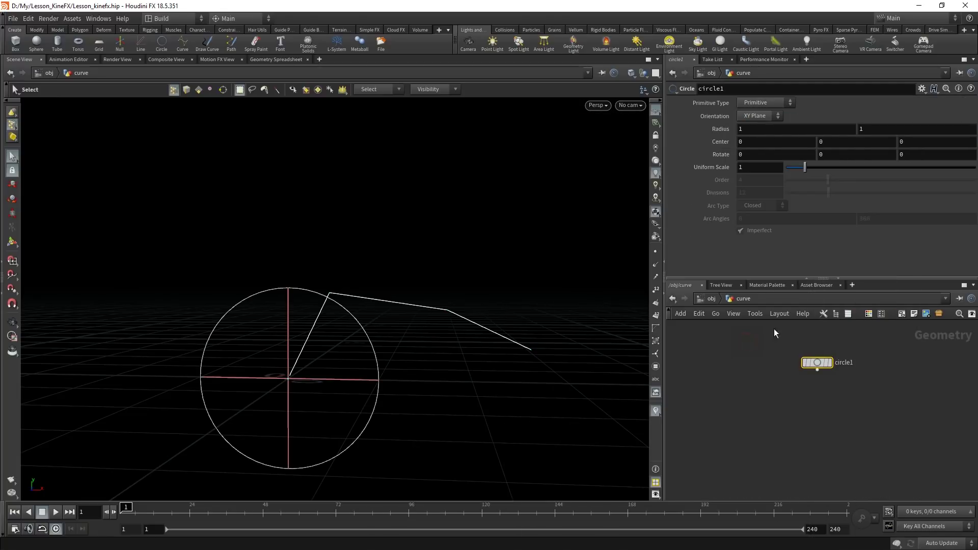
Step: Lay circle1 flat on the ZX plane as a polygon and view it from above
left_click(763, 115)
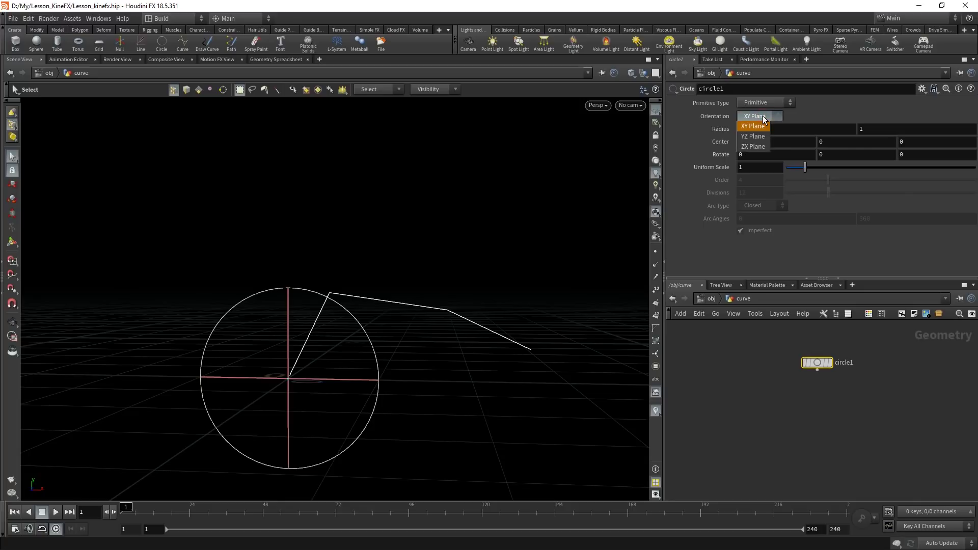
left_click(754, 146)
scroll(870, 402, "up", 5)
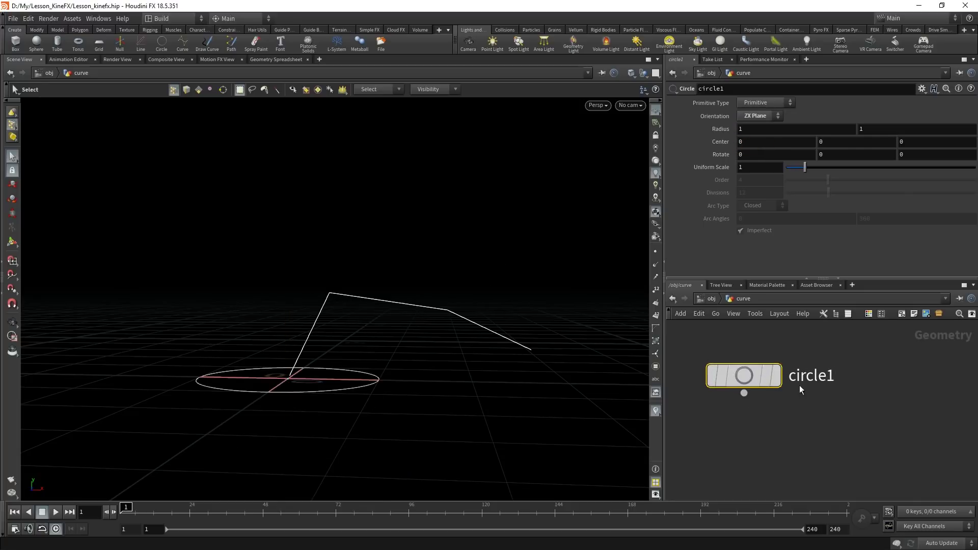
left_click(764, 102)
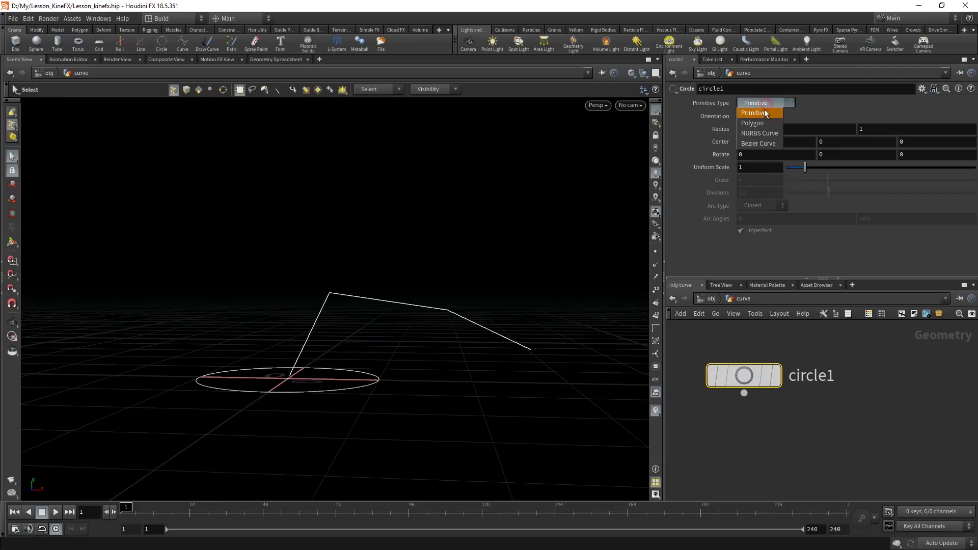
key("Escape")
left_click_drag(417, 302, 417, 371)
middle_click_drag(417, 371, 644, 411)
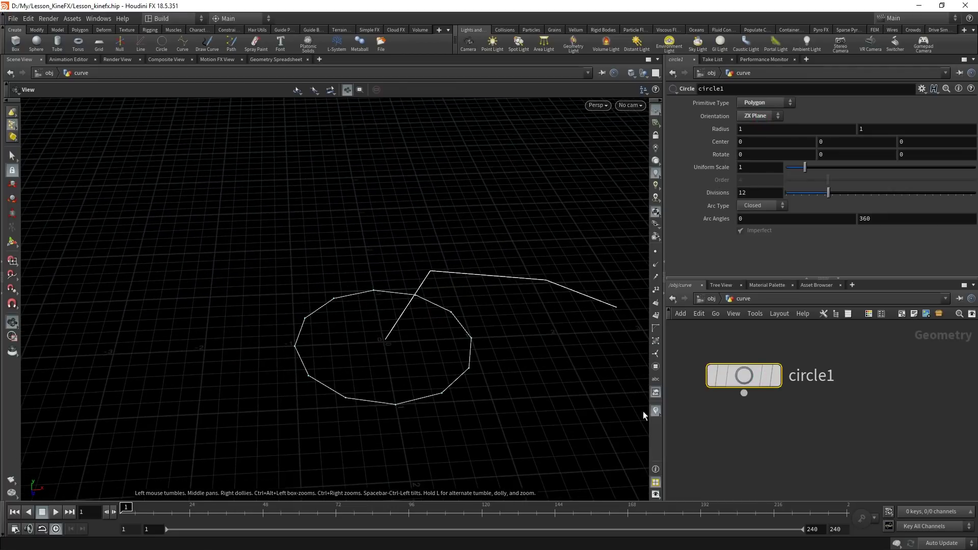
key("s")
middle_click_drag(713, 455, 883, 449)
Step: Add a Line node (line1), display circle1, and search for the 'copy' node
key("Tab")
type("sweep")
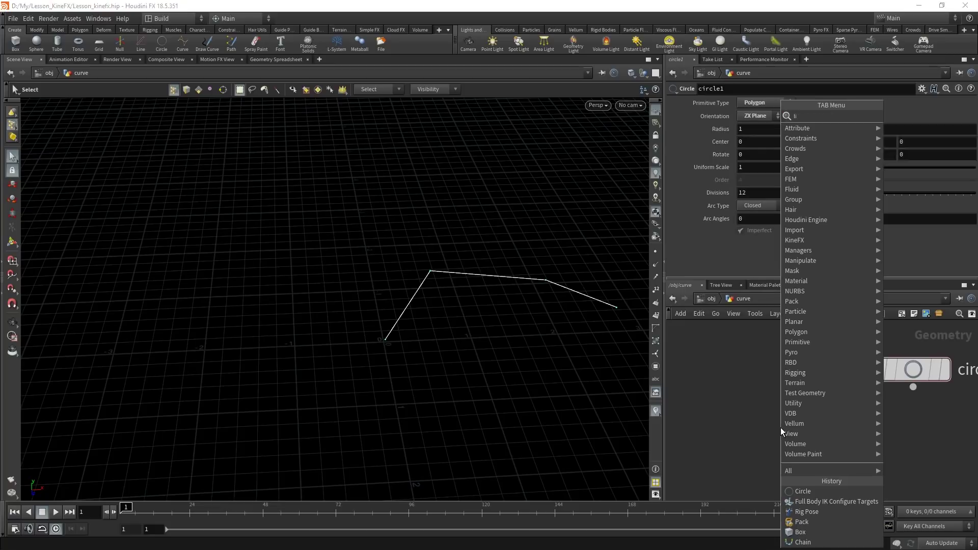
key("Return")
left_click(755, 367)
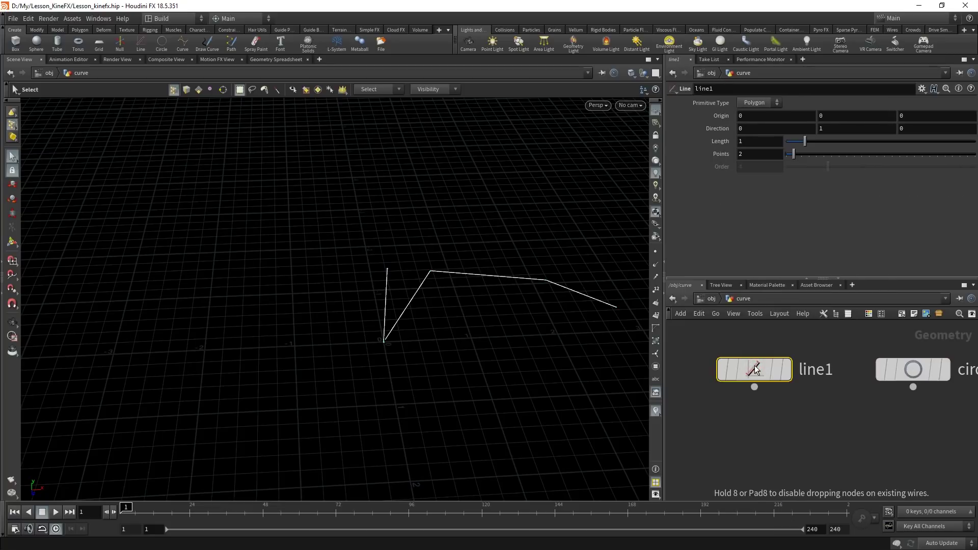
left_click(944, 370)
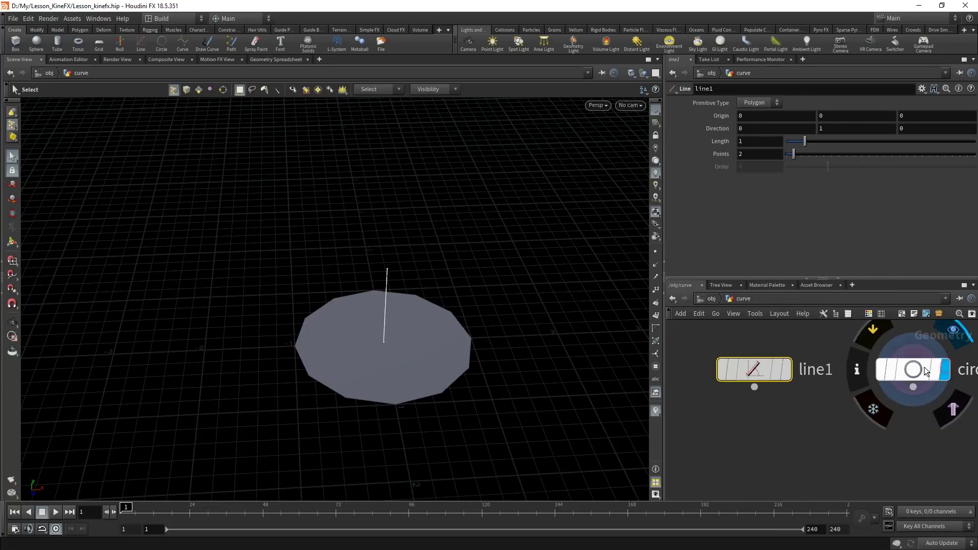
key("Tab")
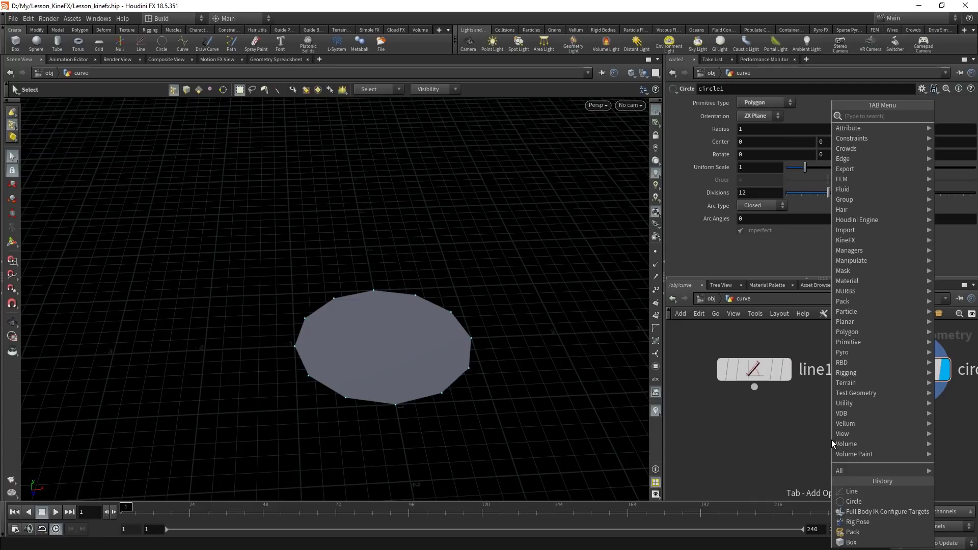
type("copy")
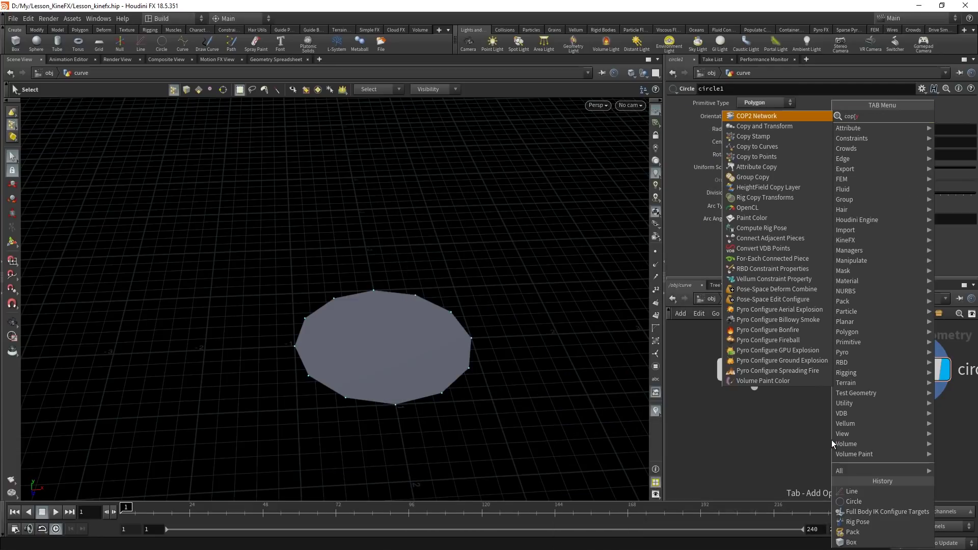
Step: Add Copy to Curves, wiring line1 as source and circle1 as target curve, and display it
left_click(757, 147)
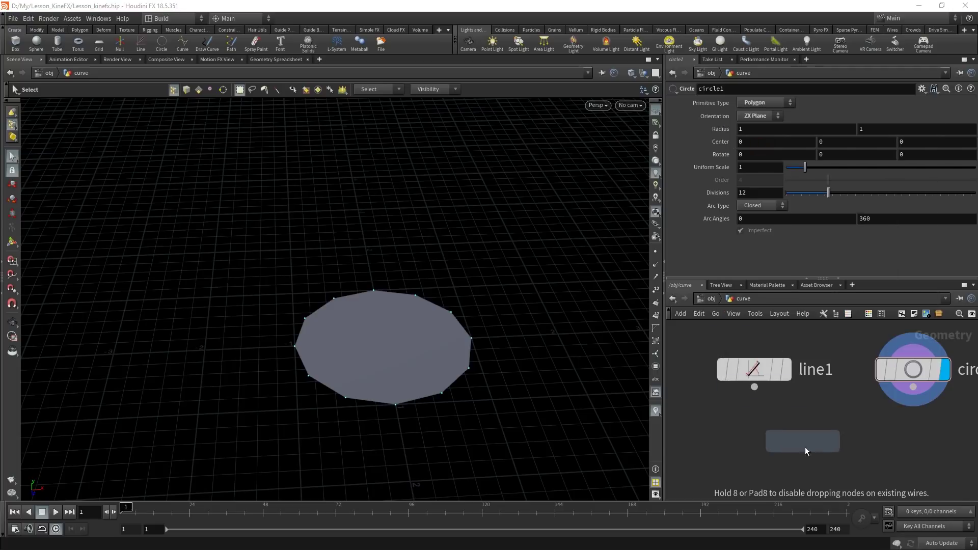
left_click(805, 449)
left_click(798, 459)
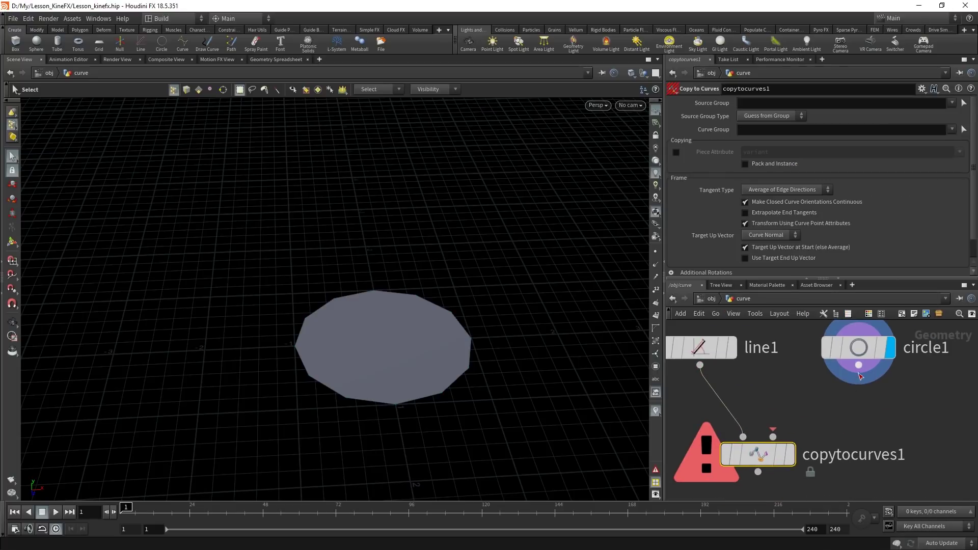
left_click_drag(860, 364, 773, 437)
left_click(791, 462)
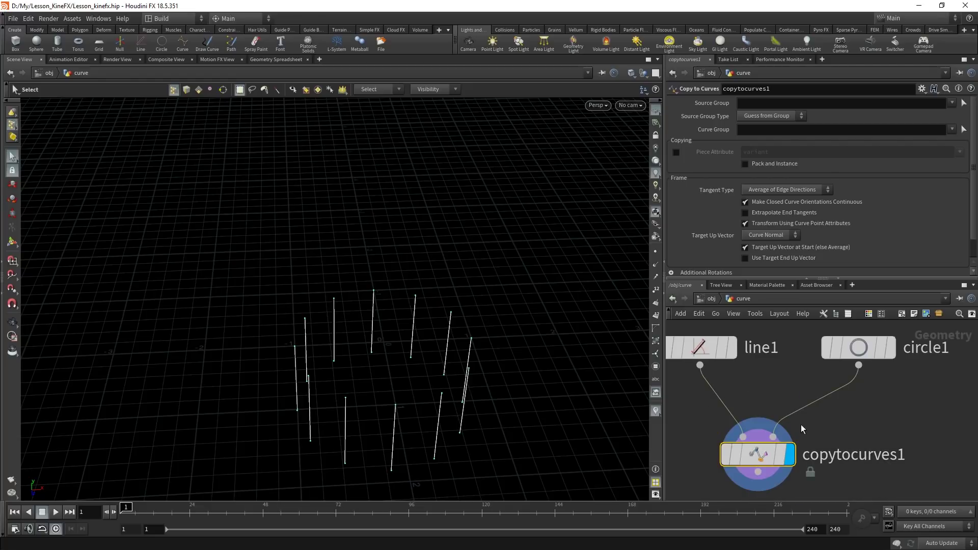
Step: Set line1's direction to X 1, Y 0 so lines lie flat, with length 3
left_click(721, 366)
left_click(785, 128)
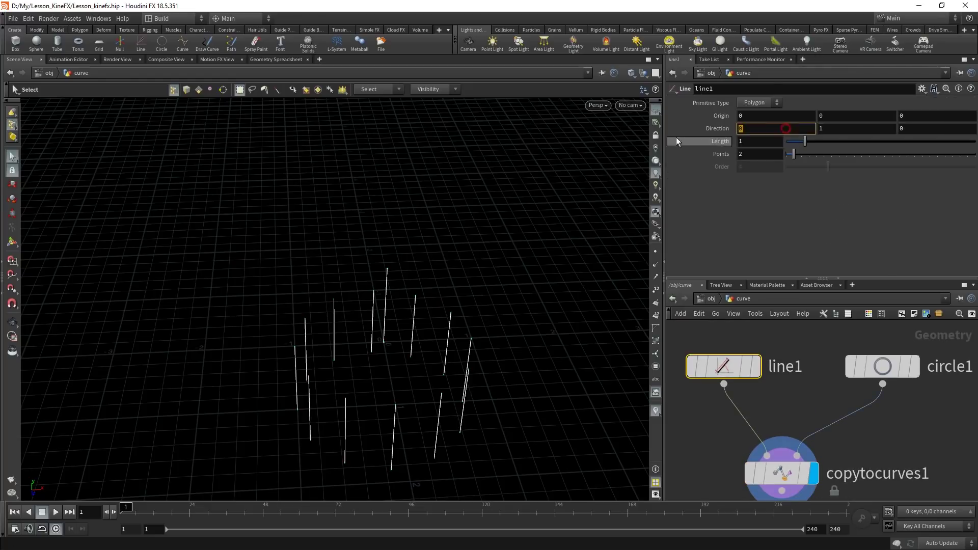
type("1")
key("Tab")
type("0")
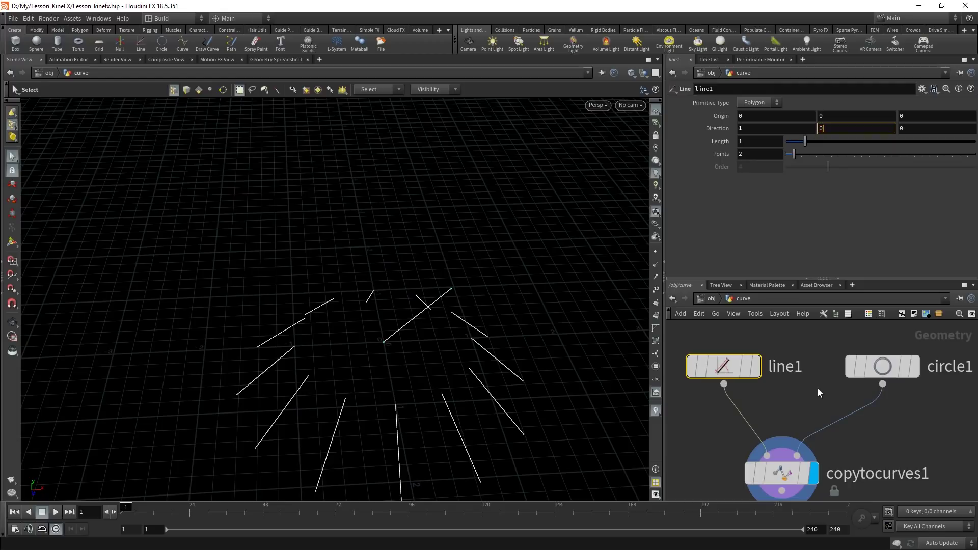
key("Return")
left_click_drag(561, 317, 651, 410, "alt")
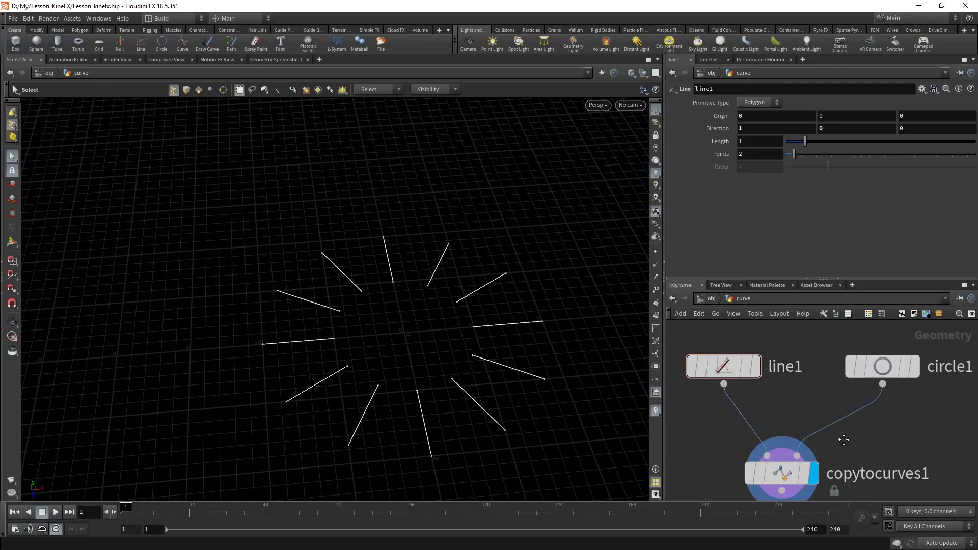
left_click(857, 338)
left_click(762, 361)
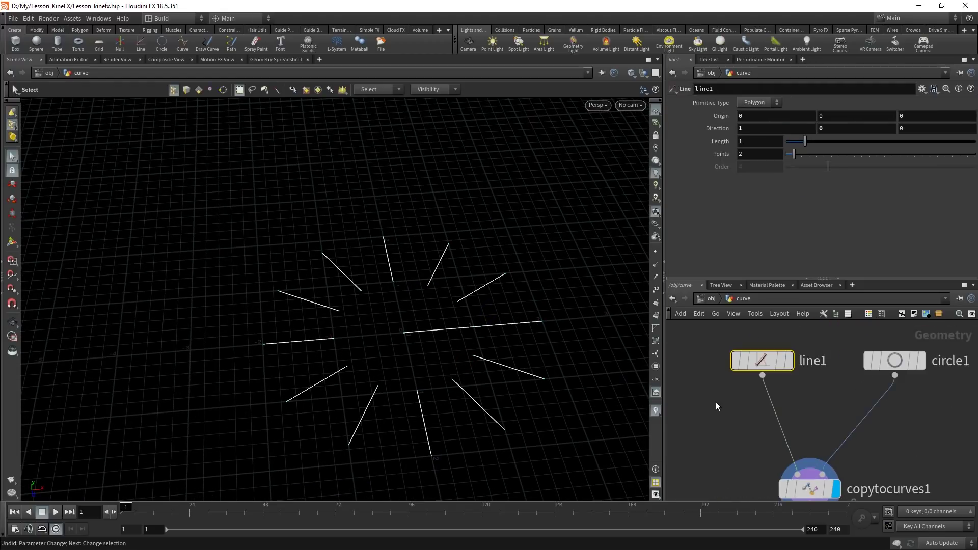
left_click(763, 142)
key("Return")
Step: Insert Resample between line1 and copytocurves1, using Maximum Segments set to 15
key("Tab")
type("resa")
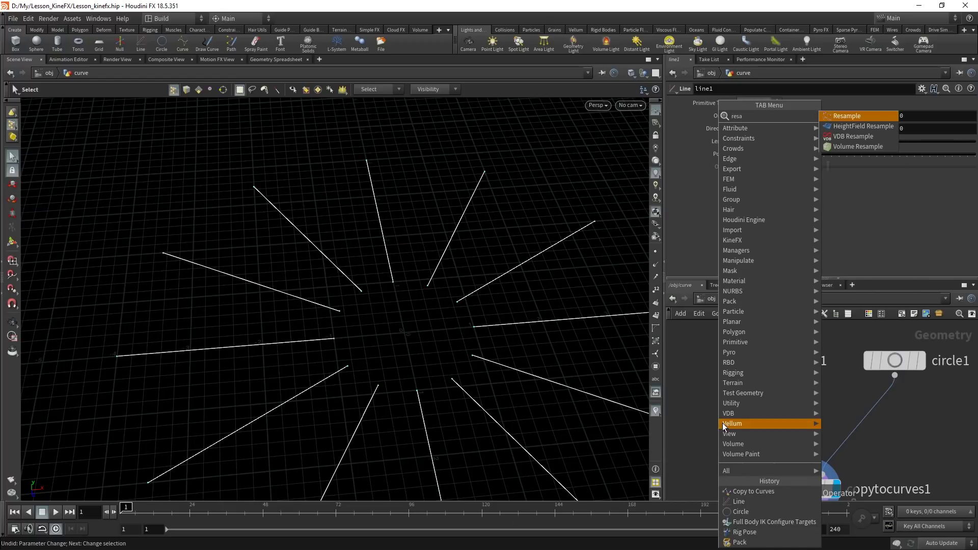
key("Return")
left_click(762, 422)
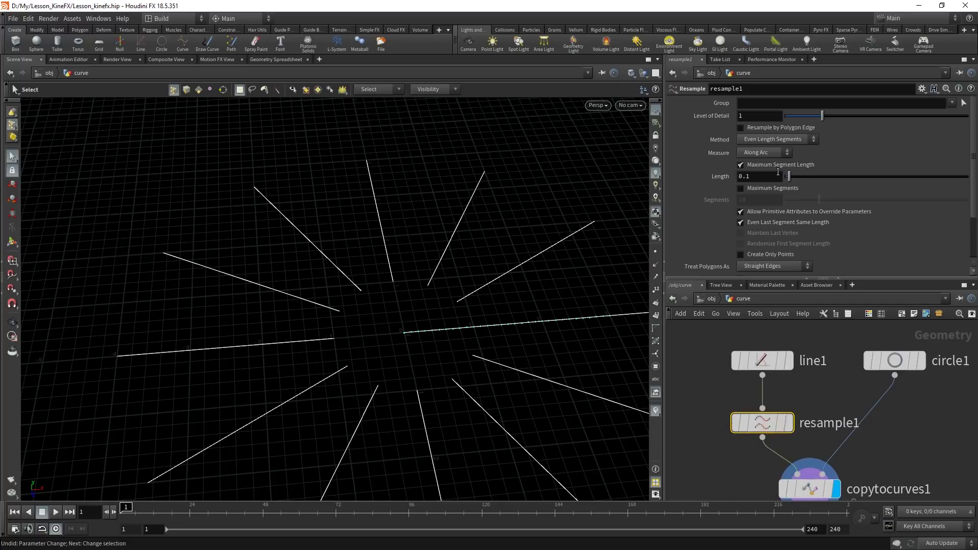
left_click(752, 131)
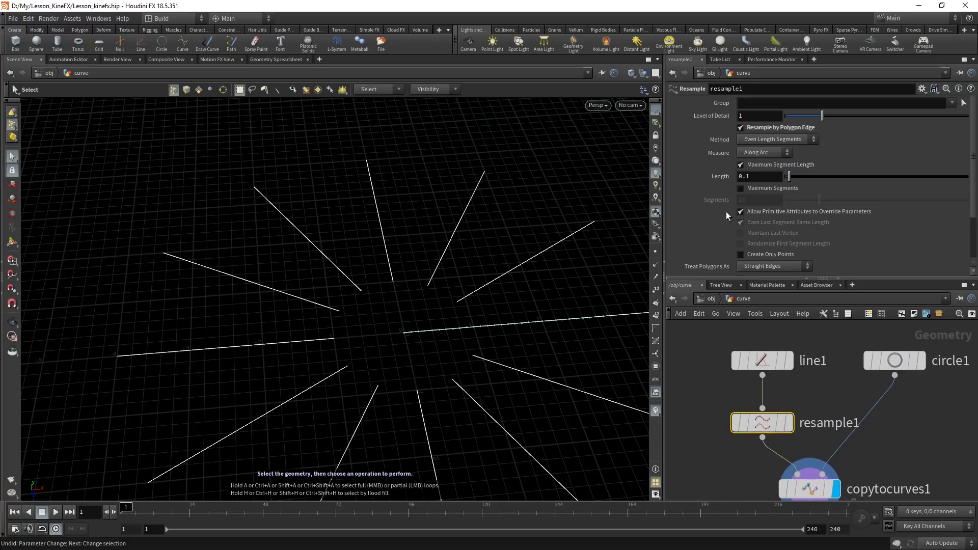
left_click(741, 188)
left_click(741, 164)
left_click(759, 200)
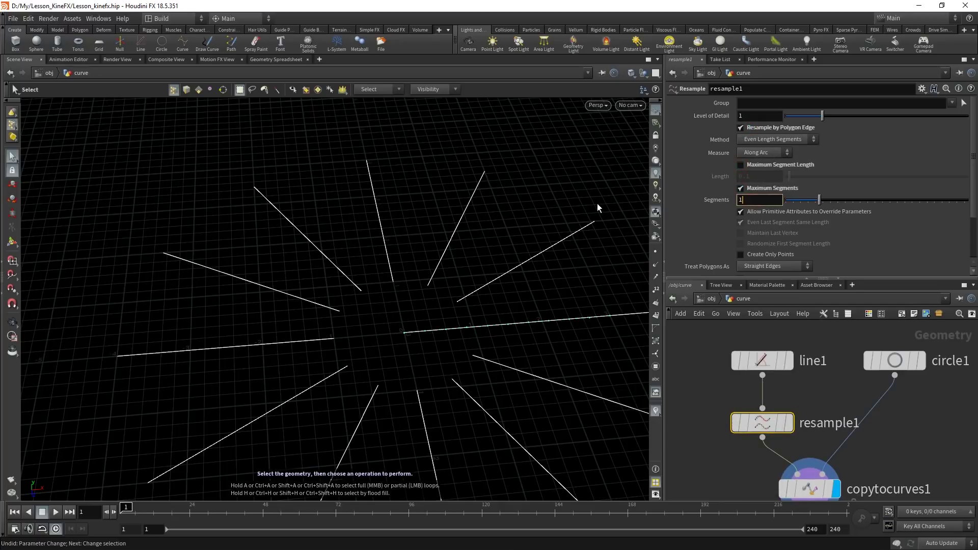
type("5")
key("Return")
Step: Show point display and view the resampled star from above
left_click(652, 253)
mouse_move(647, 257)
left_mouse_down("alt")
mouse_move(553, 280)
mouse_move(456, 378)
mouse_move(651, 418)
left_mouse_up("alt")
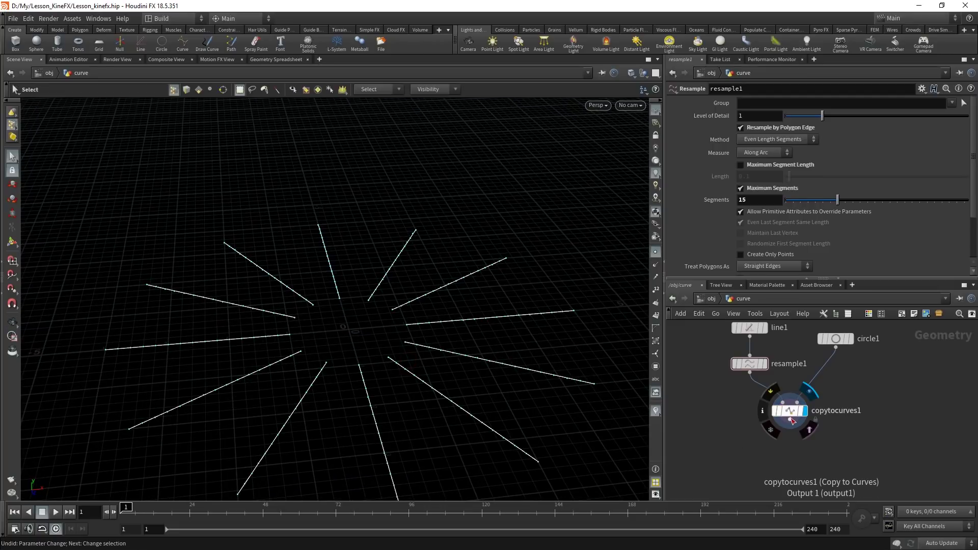
key("Tab")
Step: Add a Rig Doctor node below copytocurves1 and show its rig display
type("do")
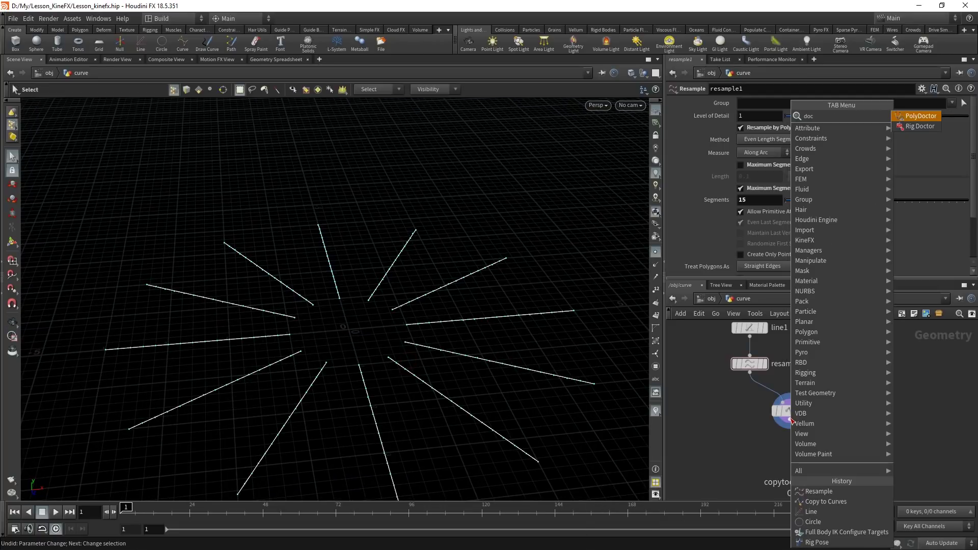
key("Down")
key("Return")
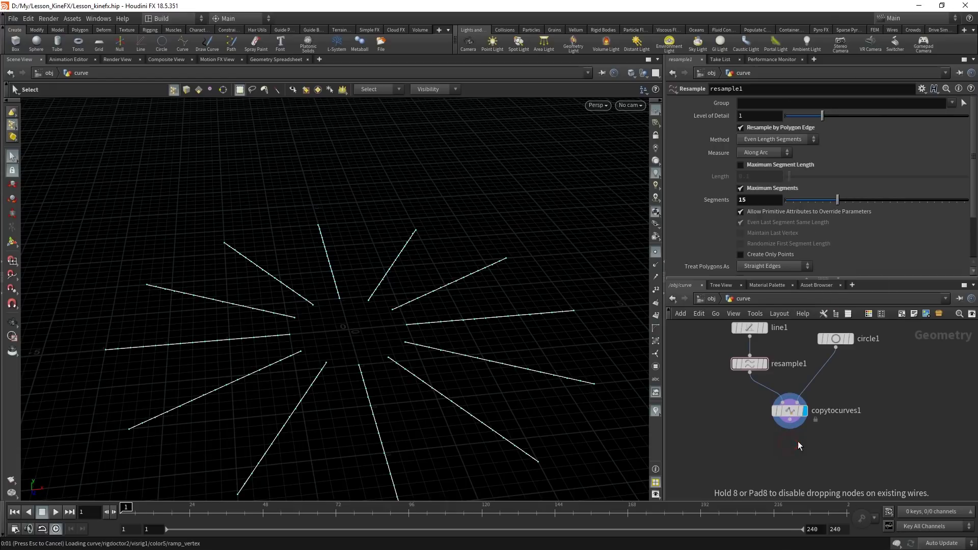
left_click(789, 458)
scroll(787, 449, "up", 3)
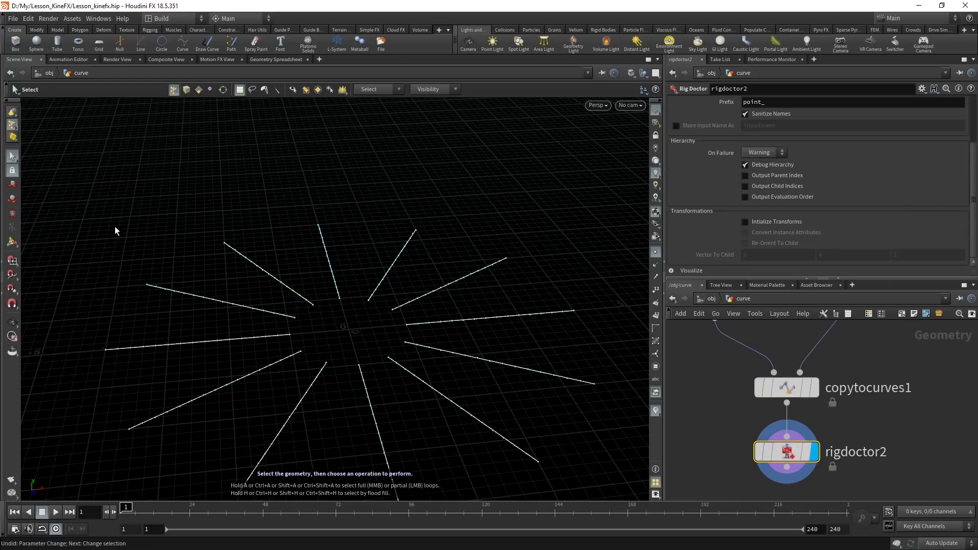
key("Return")
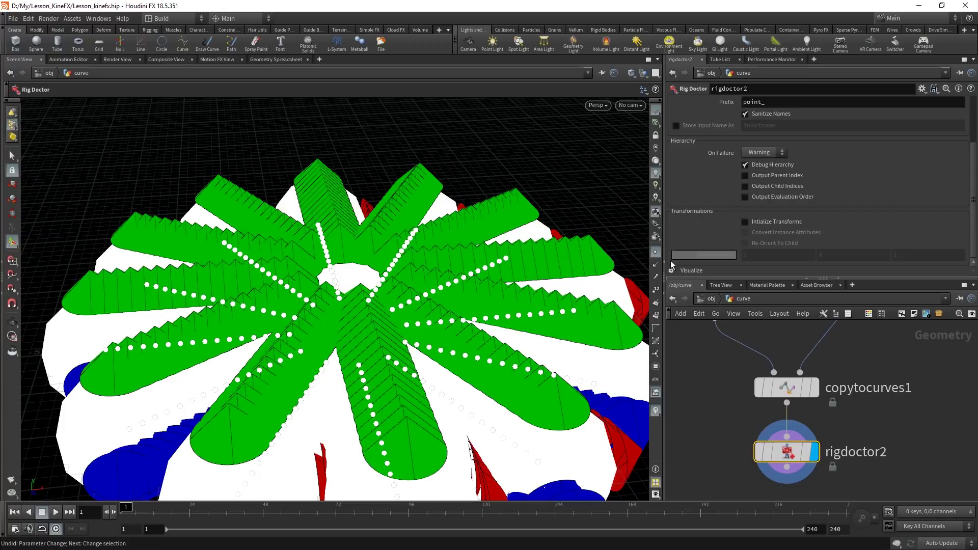
Step: Lower the Visualize joint scale to about 0.04 and enable Initialize Transforms
left_click(671, 271)
scroll(705, 214, "down", 1)
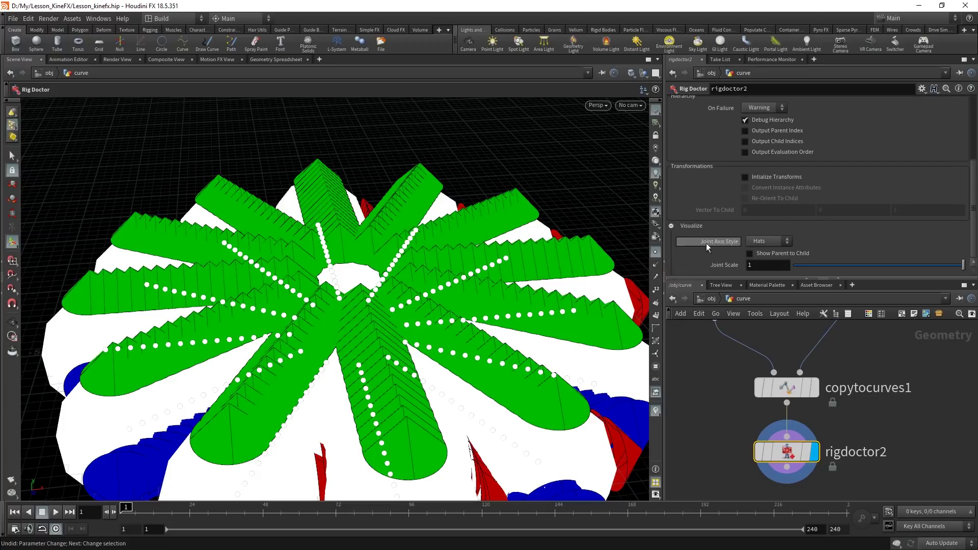
left_click(799, 268)
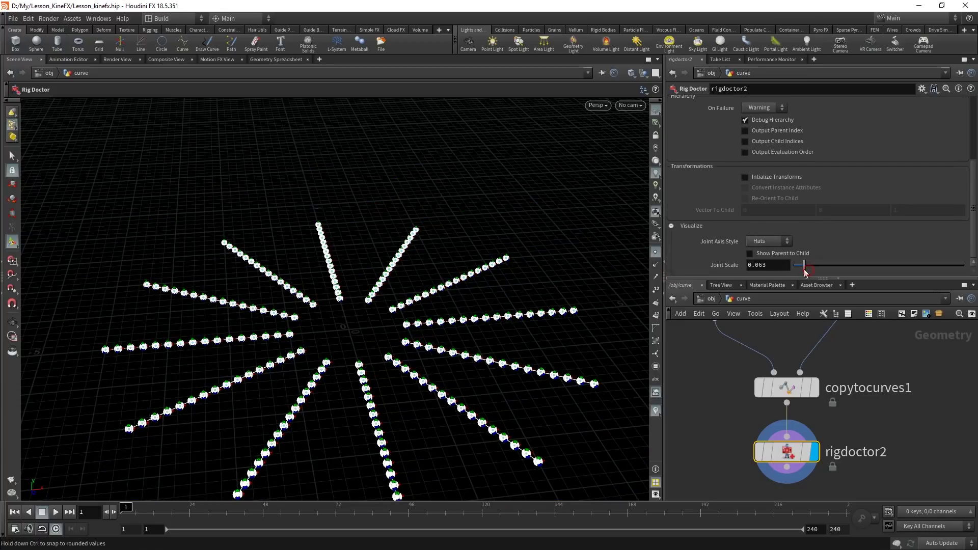
scroll(738, 192, "up", 1)
scroll(739, 193, "up", 1)
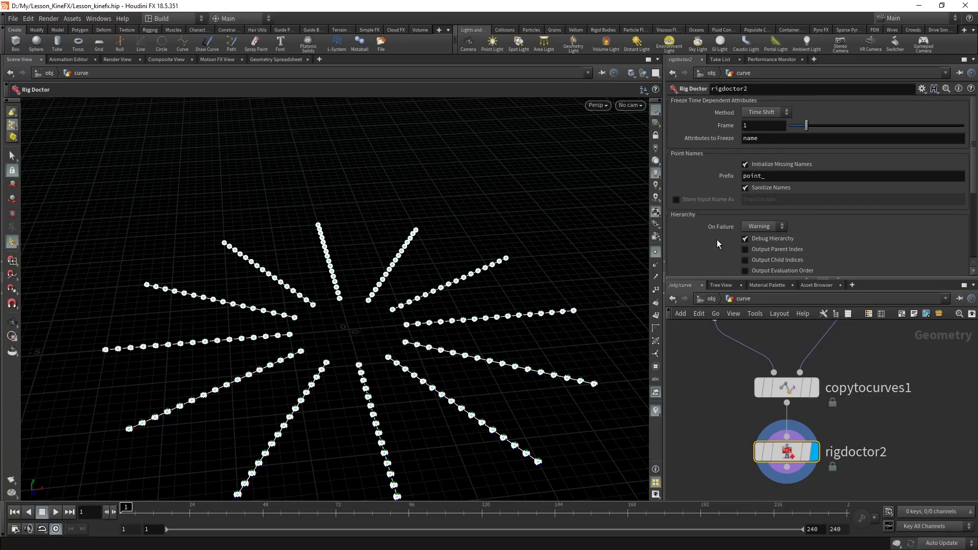
scroll(717, 239, "up", 1)
left_click(777, 234)
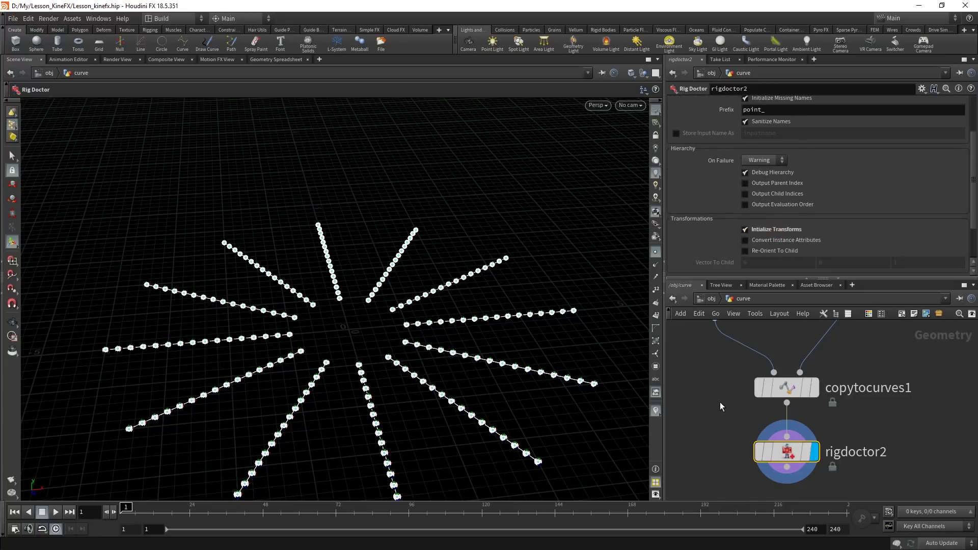
scroll(720, 402, "down", 2)
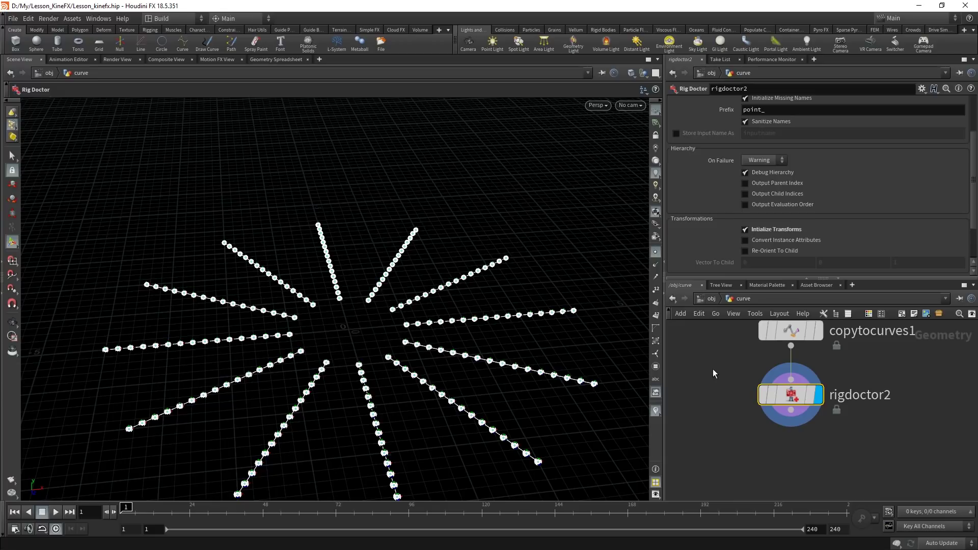
scroll(714, 370, "up", 2)
Step: Orbit and zoom to inspect the joint chains across the whole star
key("Escape")
left_click_drag(546, 348, 604, 353)
scroll(442, 320, "up", 2)
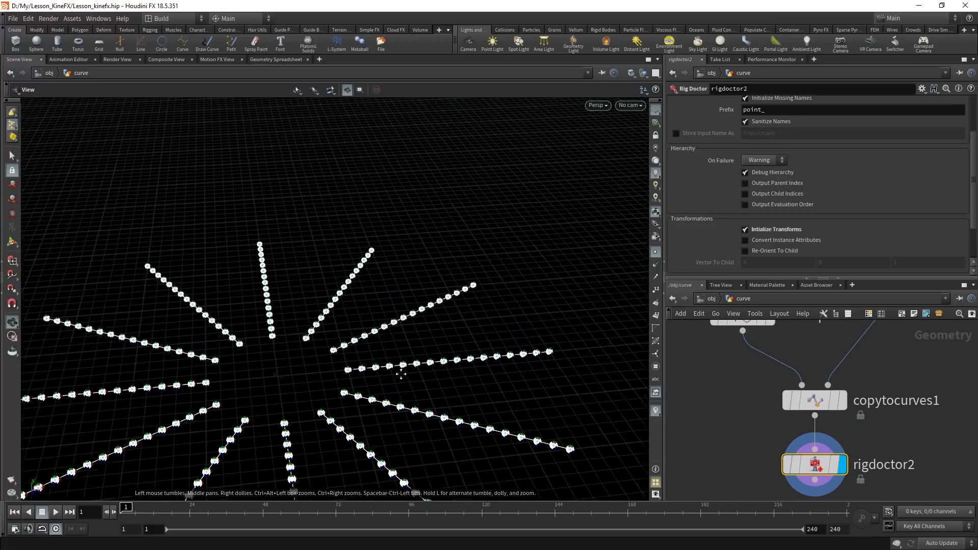
scroll(399, 370, "up", 3)
scroll(432, 404, "up", 3)
scroll(549, 323, "up", 3)
scroll(510, 324, "down", 1)
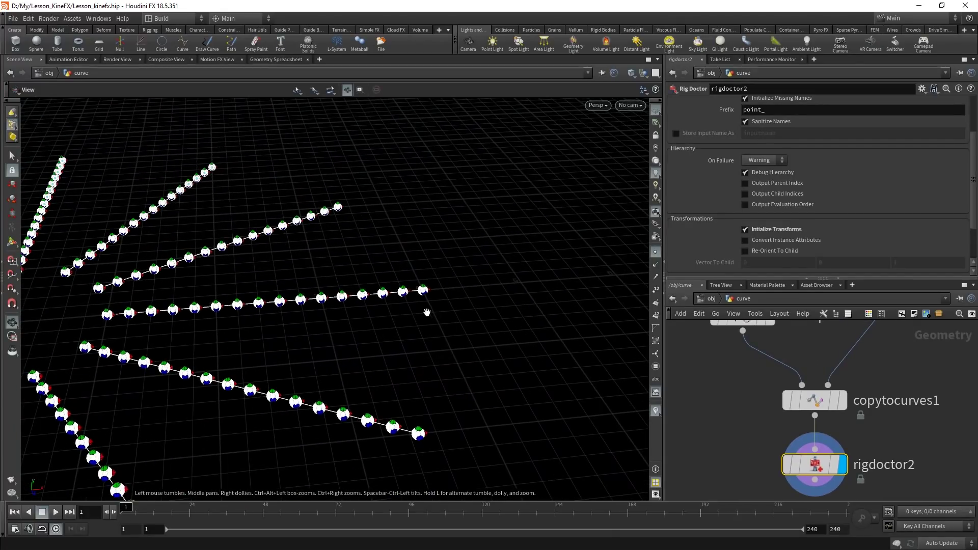
key("Escape")
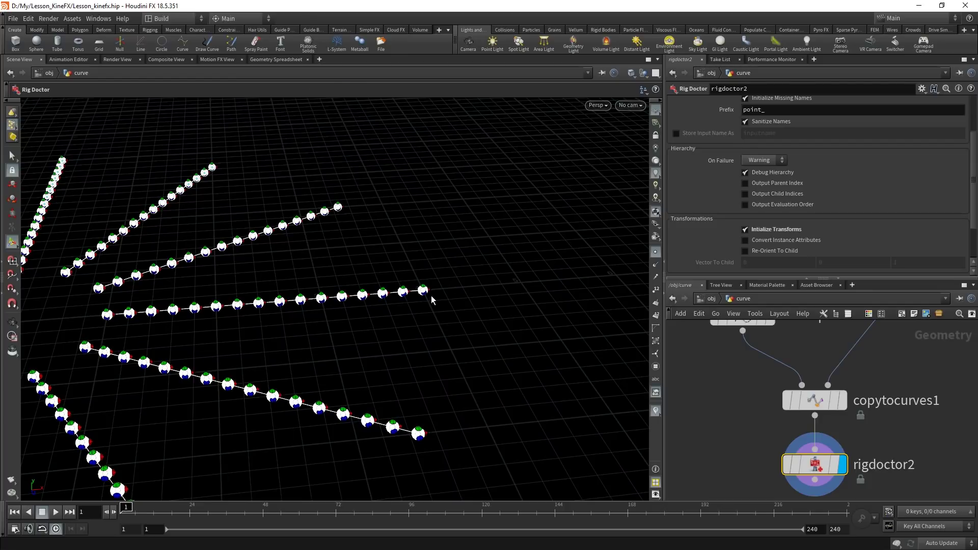
scroll(431, 297, "down", 5)
left_click_drag(431, 296, 479, 386, "alt")
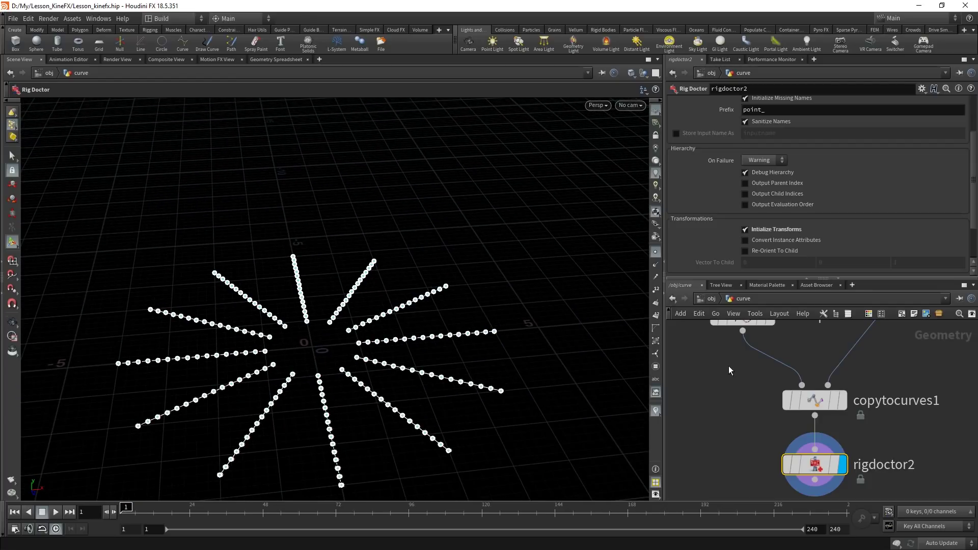
middle_click_drag(729, 366, 720, 430)
key("Tab")
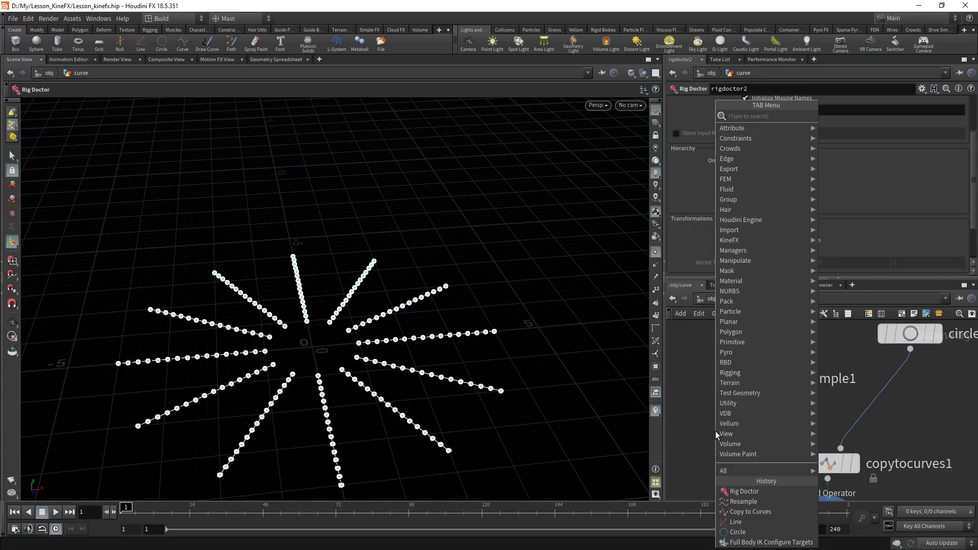
Step: Insert a Group Expression node between resample1 and copytocurves1
type("grop")
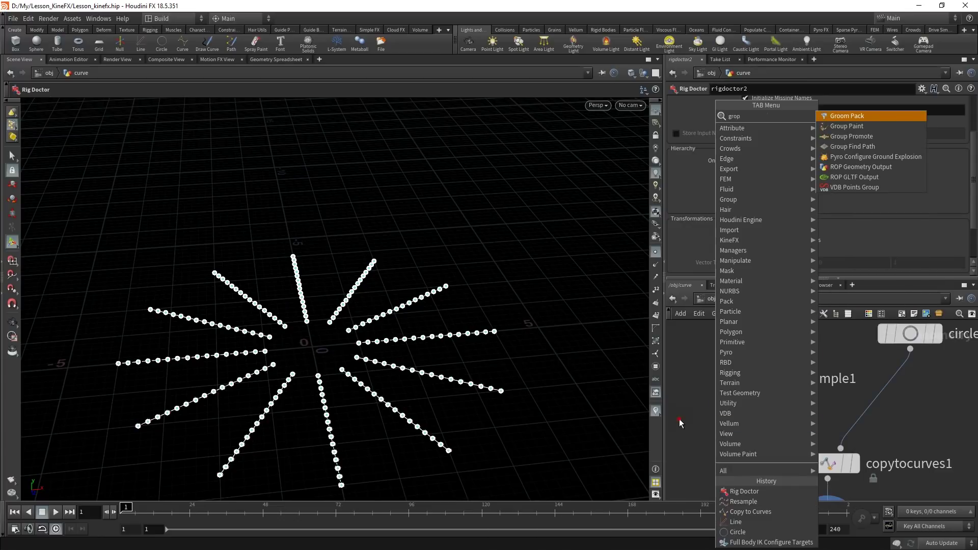
key("Escape")
key("Tab")
type("grou")
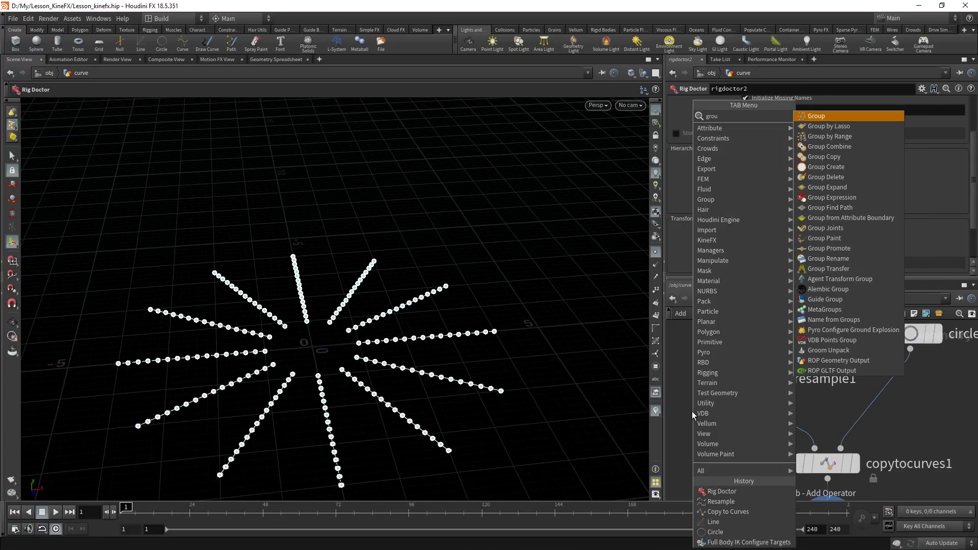
type("pe")
key("Down")
key("Return")
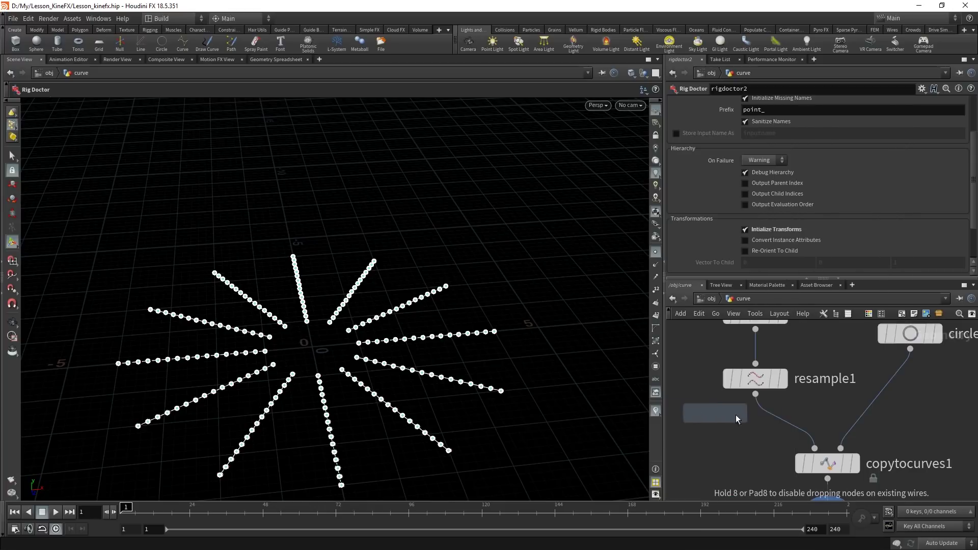
left_click(780, 443)
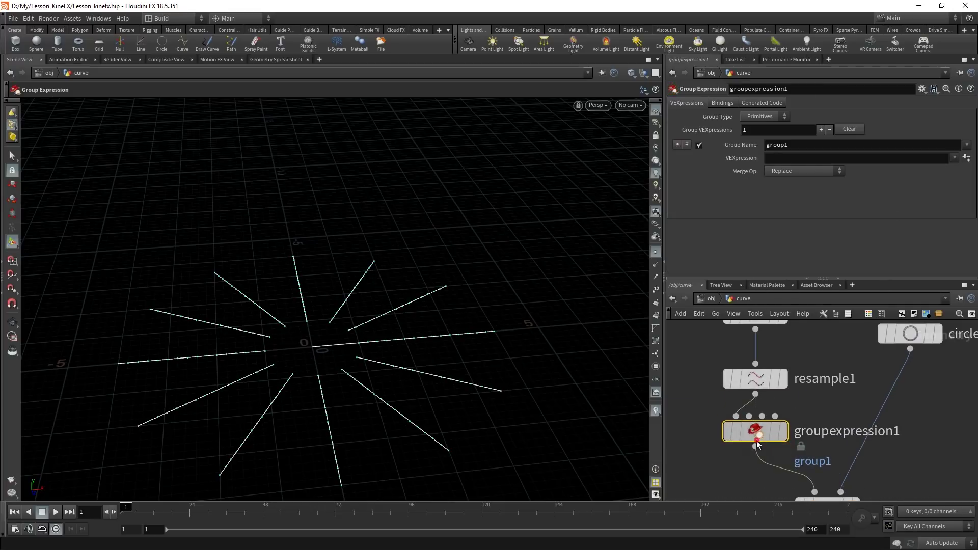
Step: Make it a Points group named 'end' using the First Point of Primitive preset
left_click(753, 137)
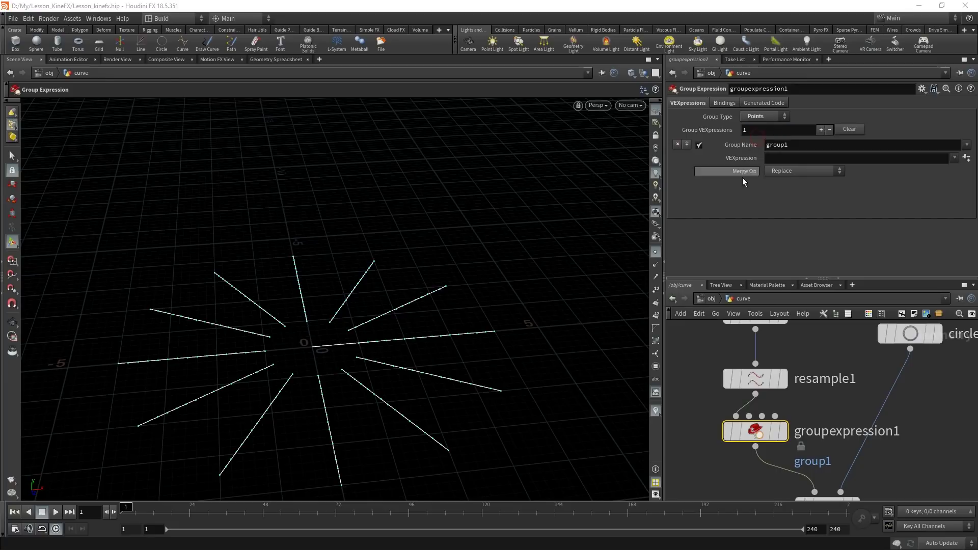
double_click(814, 145)
type("end")
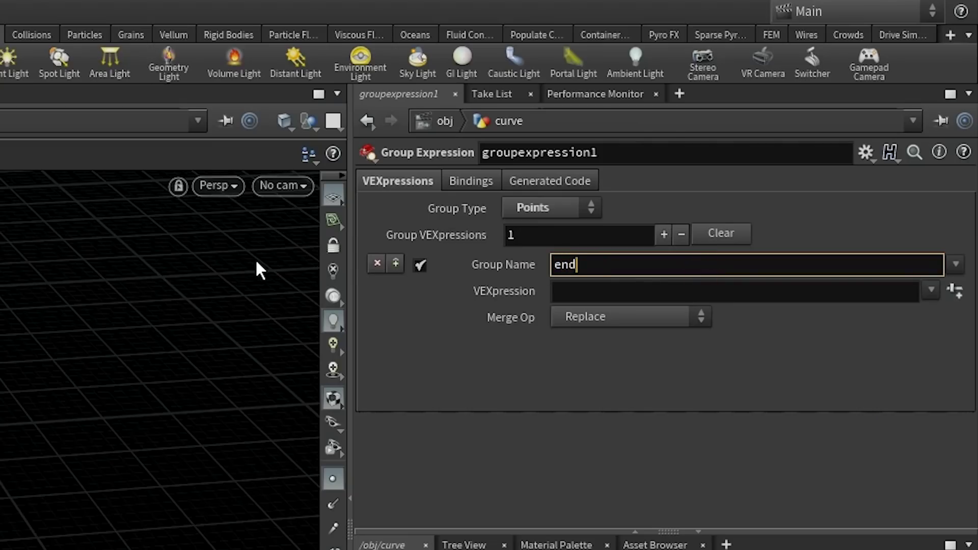
key("Return")
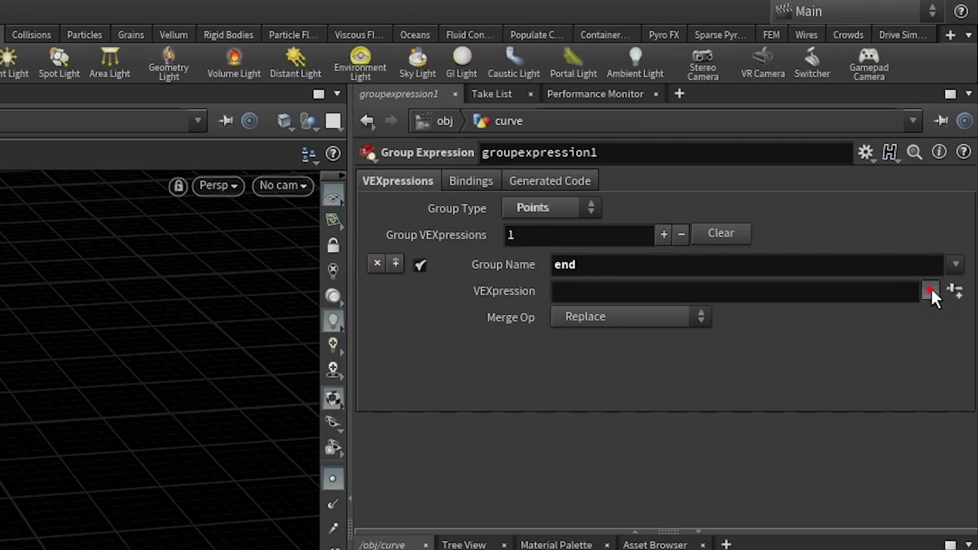
left_click(930, 286)
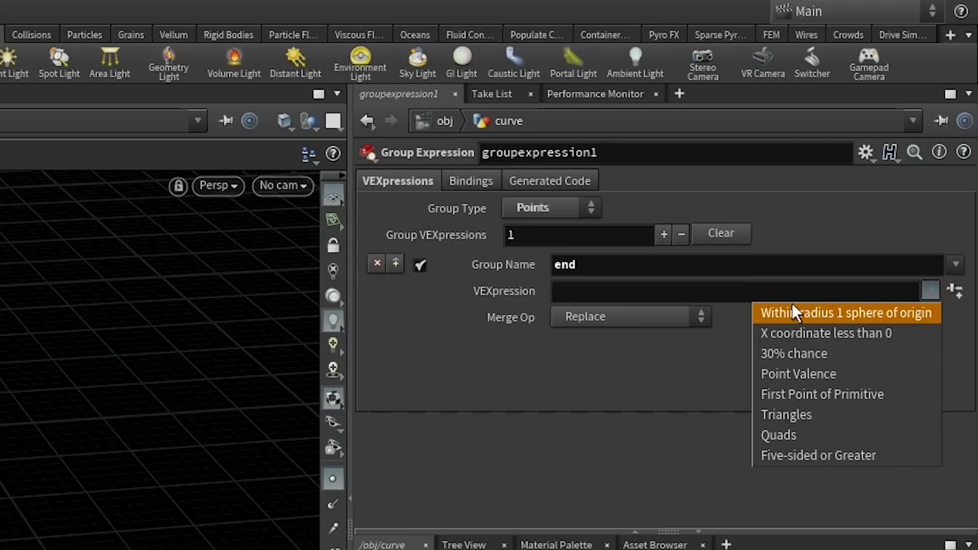
left_click(794, 396)
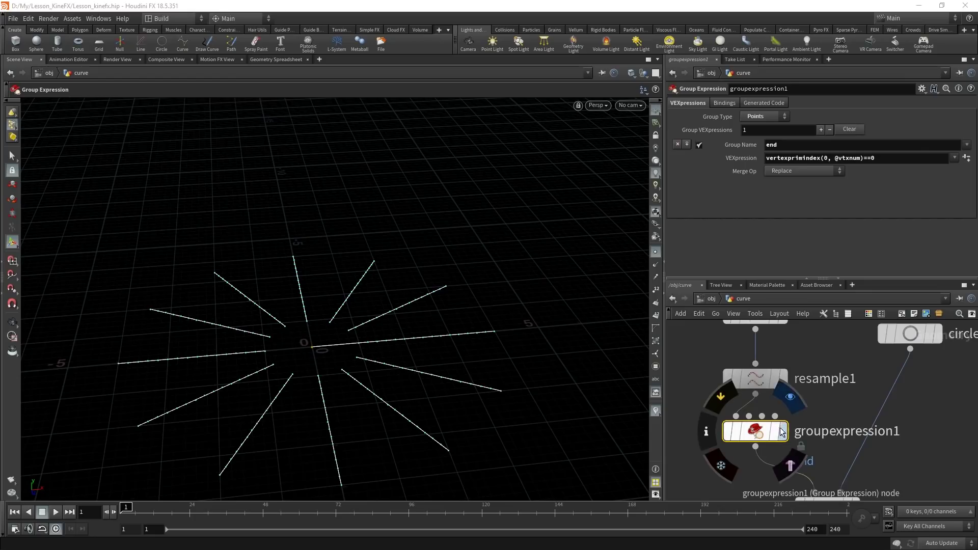
Step: Display groupexpression1 and select the trailing 0 in its VEXpression for editing
left_click(783, 432)
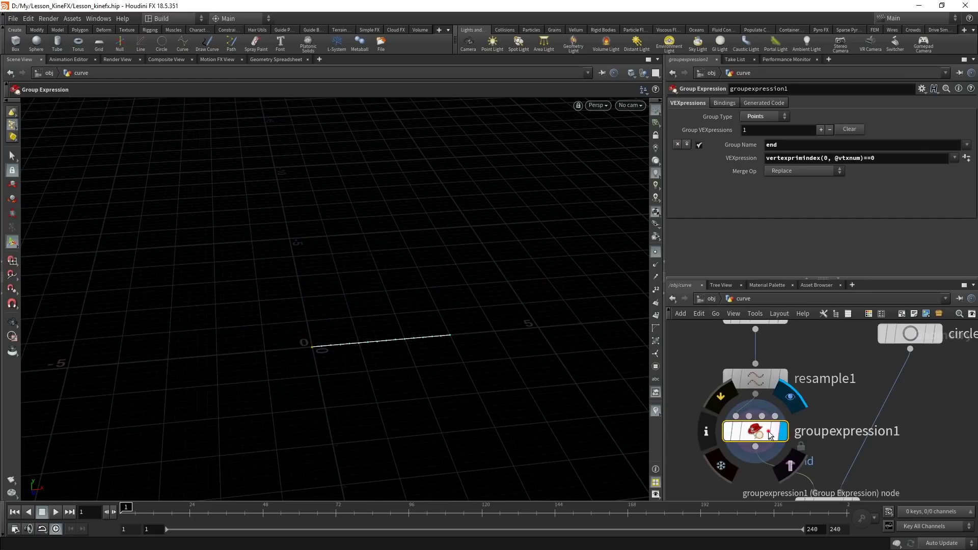
mouse_move(586, 310)
left_mouse_down()
mouse_move(542, 327)
mouse_move(227, 327)
left_mouse_up()
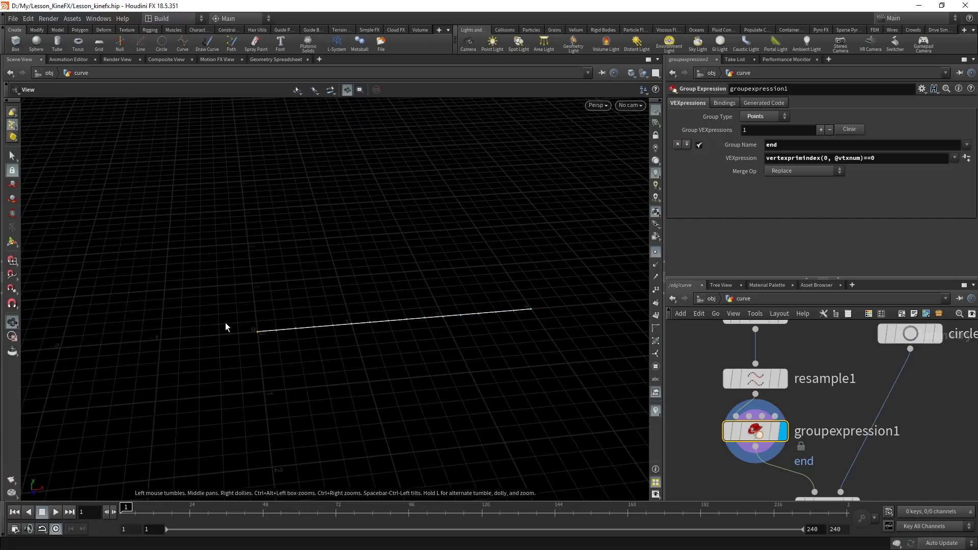
key("Return")
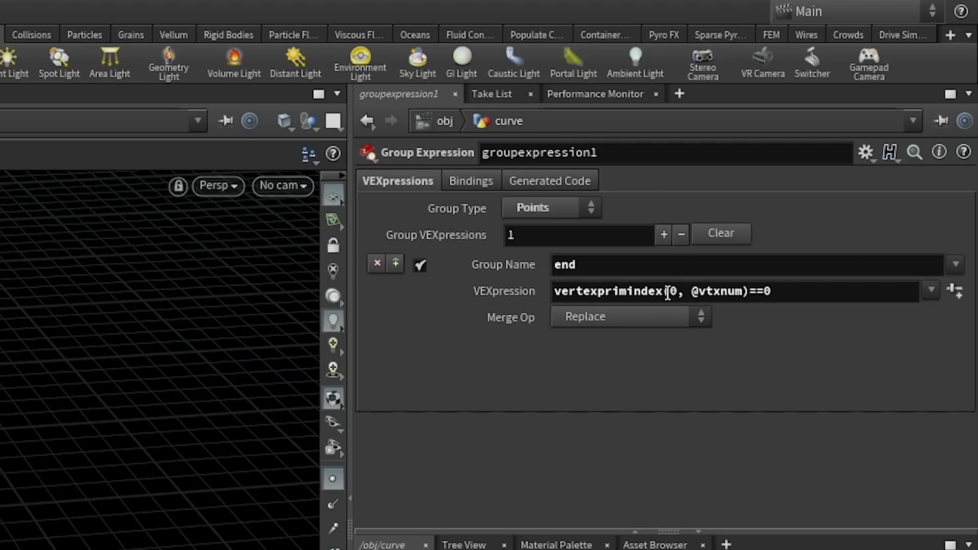
left_click(668, 295)
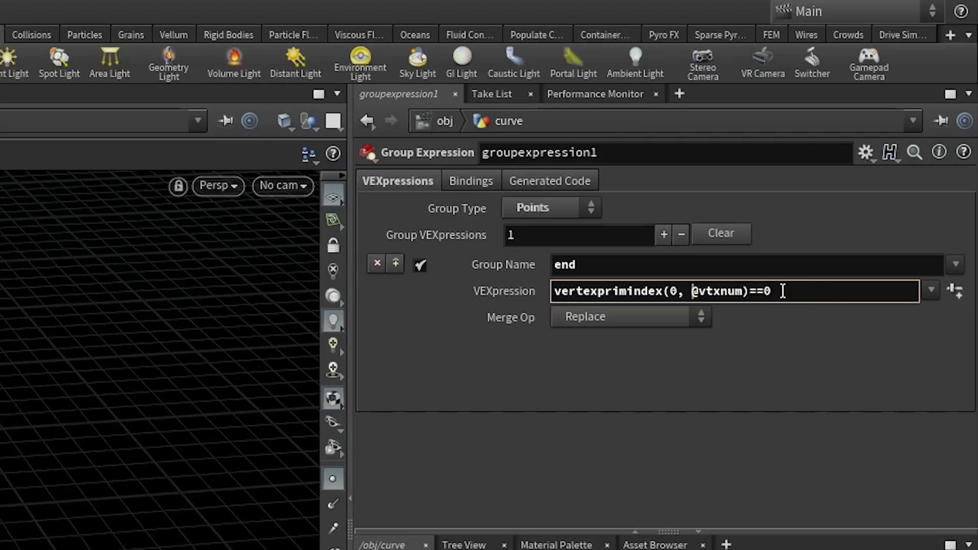
left_click_drag(763, 288, 786, 298)
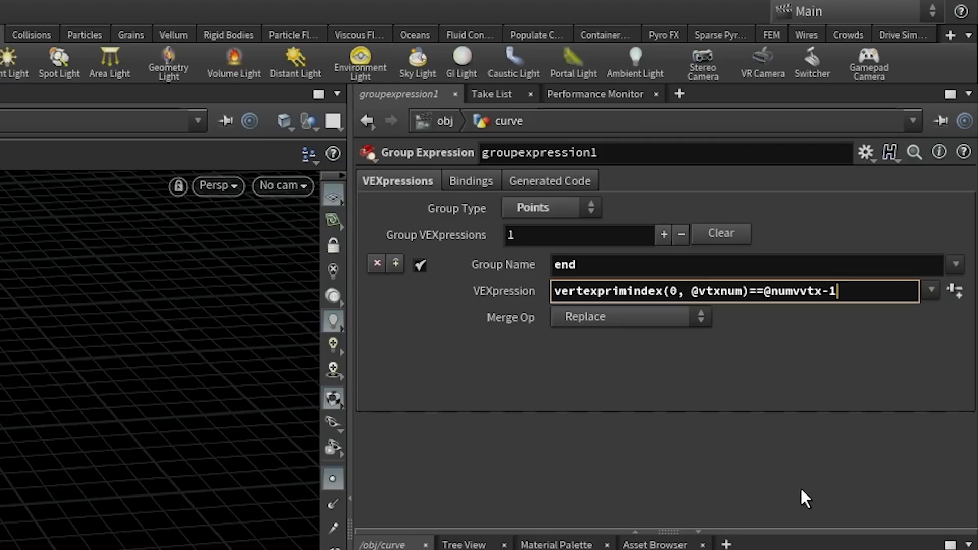
key("Return")
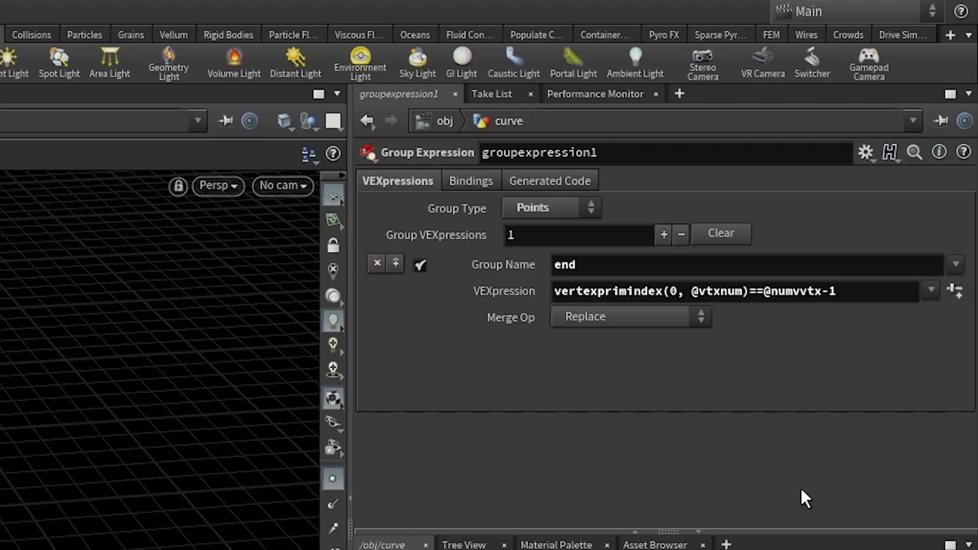
left_click(801, 291)
key("BackSpace")
key("Return")
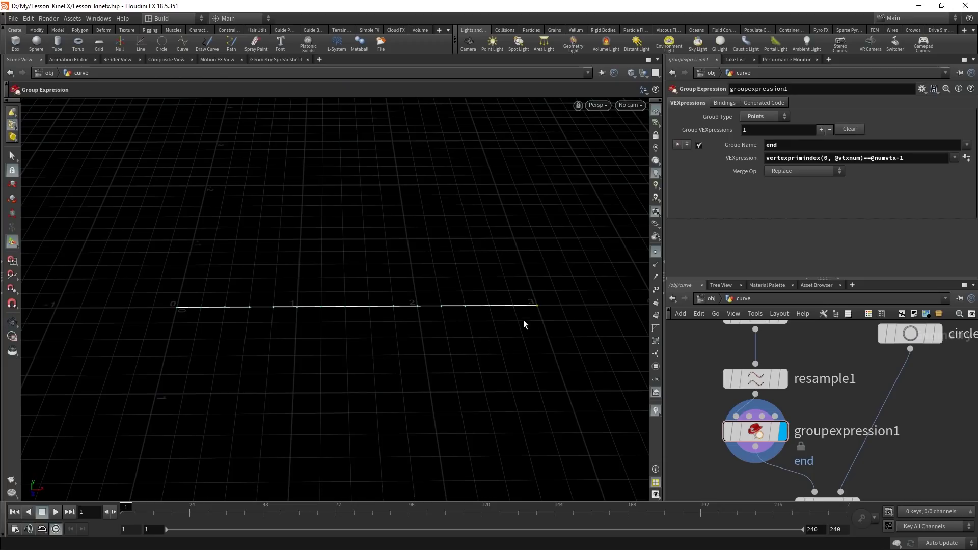
middle_click_drag(693, 448, 697, 352)
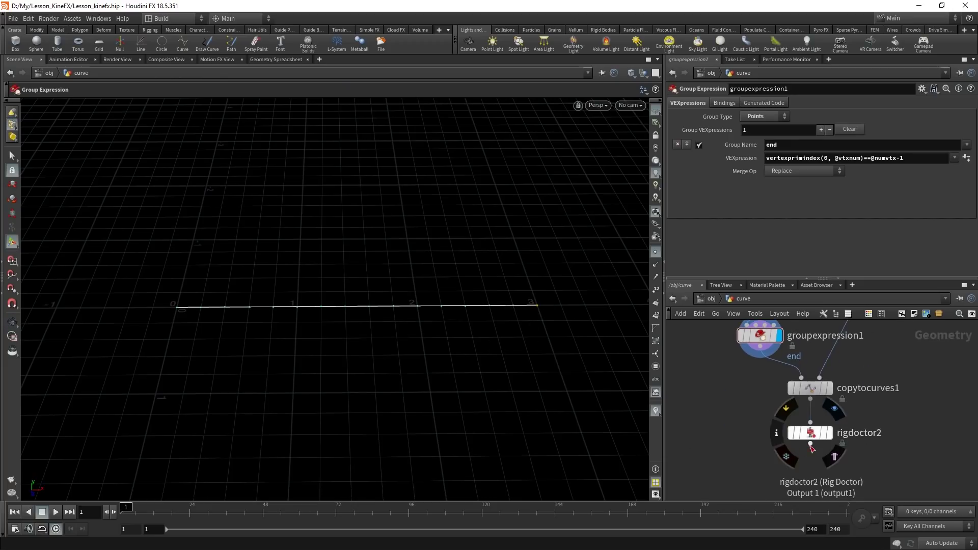
Step: Display rigdoctor2 and add blast2 keeping only the 'end' group points
left_click(830, 434)
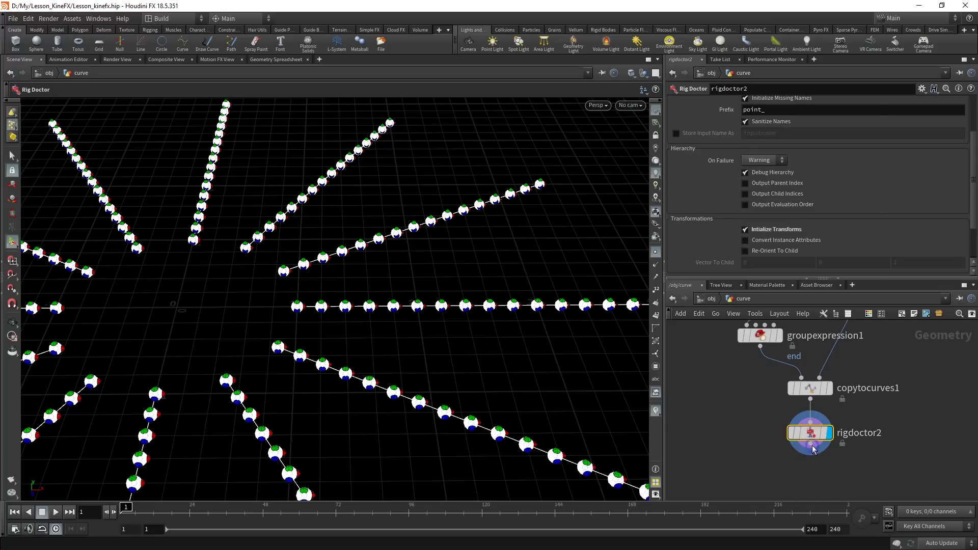
key("Tab")
type("bl")
left_click(872, 466)
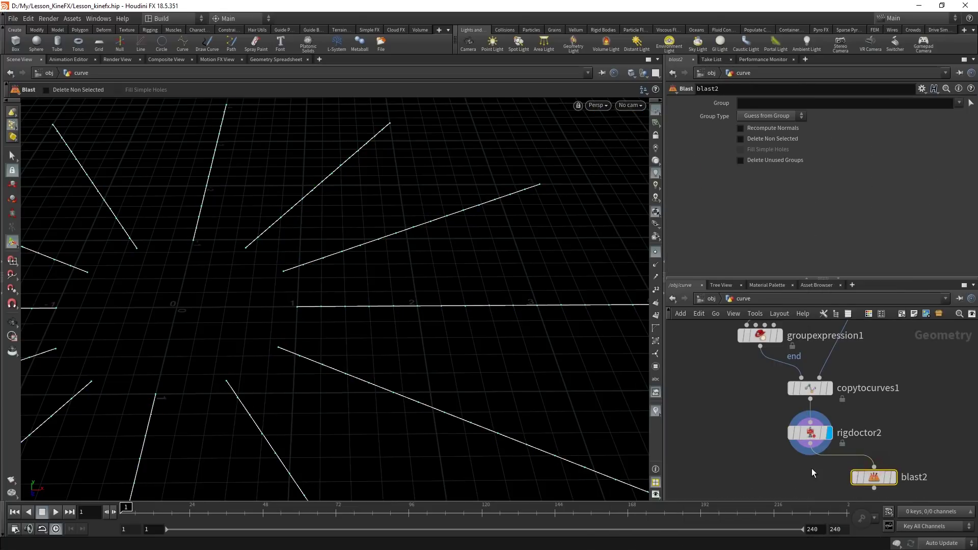
left_click(963, 113)
left_click(756, 139)
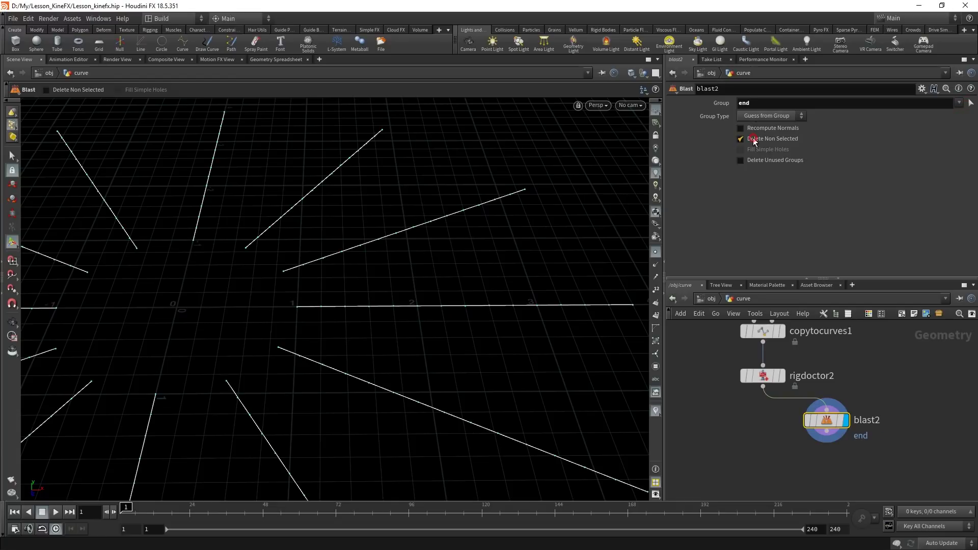
key("Escape")
left_click_drag(525, 226, 396, 339)
key("Return")
middle_click_drag(721, 457, 750, 417)
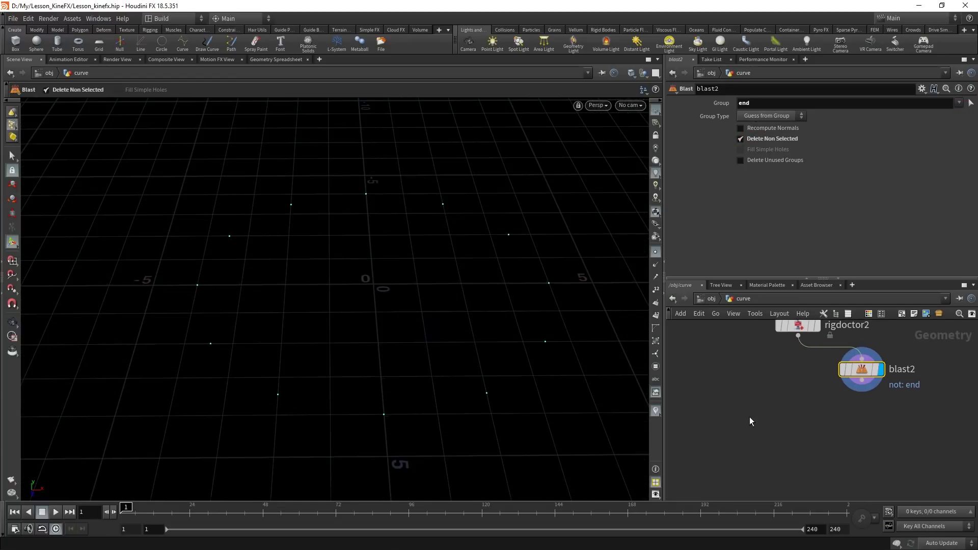
Step: Add a Full Body IK node (fullbodyik2) beneath blast2
key("Tab")
mouse_move(764, 435)
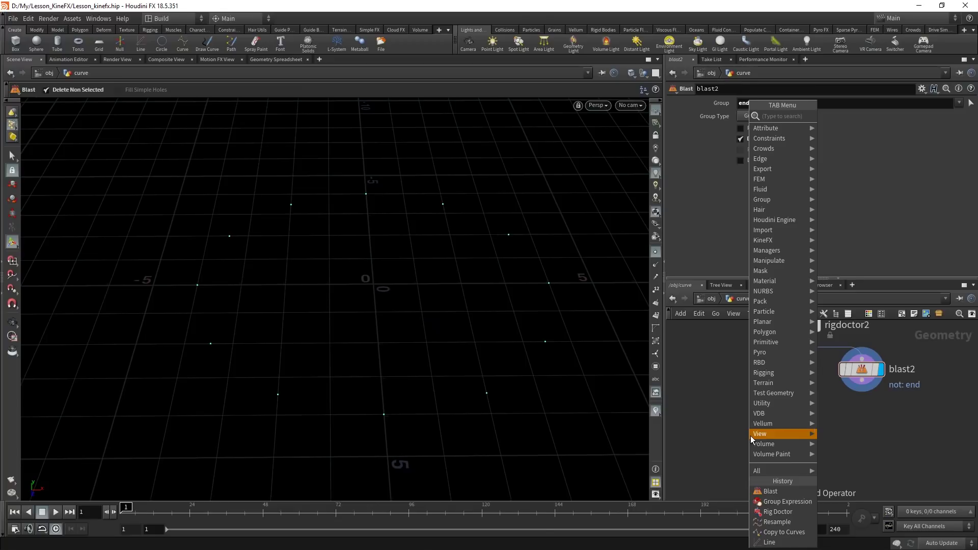
type("full")
key("Return")
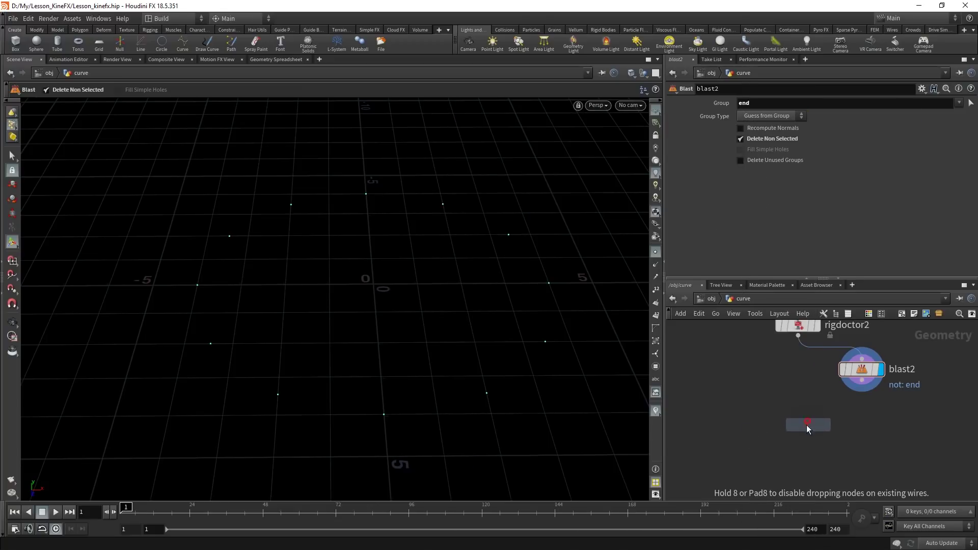
left_click(806, 425)
mouse_move(808, 439)
left_mouse_down()
mouse_move(856, 400)
mouse_move(785, 451)
left_mouse_up()
Step: Set fullbodyik2 to Match By Attribute and insert transform1 between blast2 and fullbodyik2
left_click(803, 439)
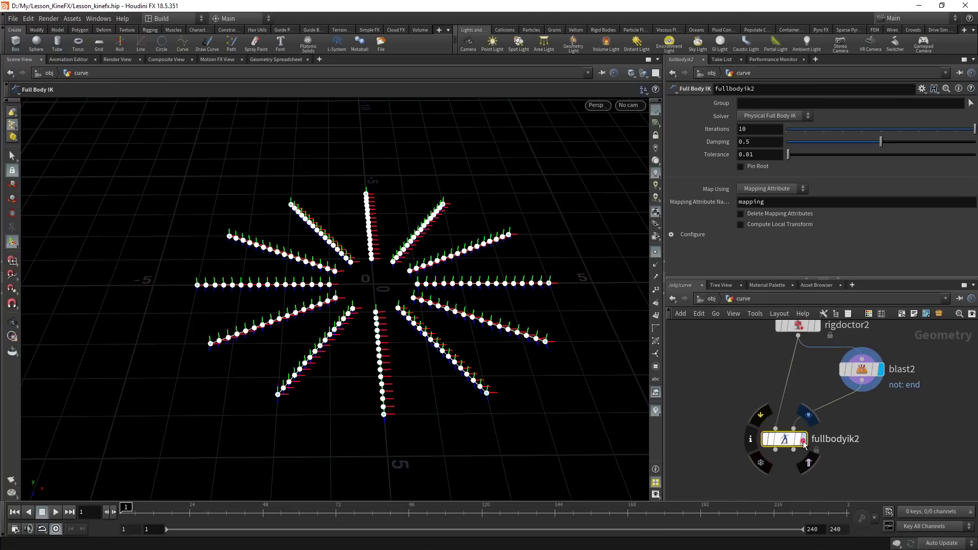
left_click(764, 188)
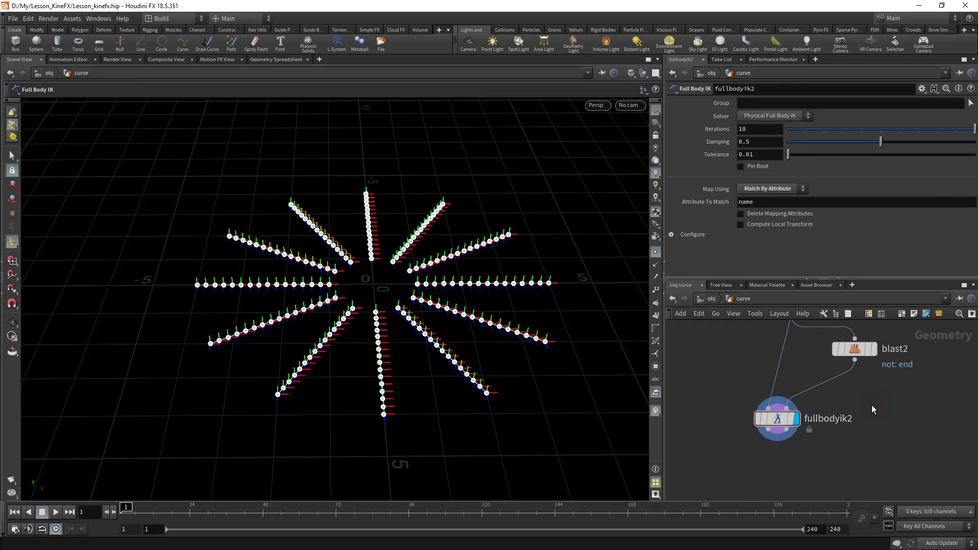
key("Tab")
type("trans")
key("Return")
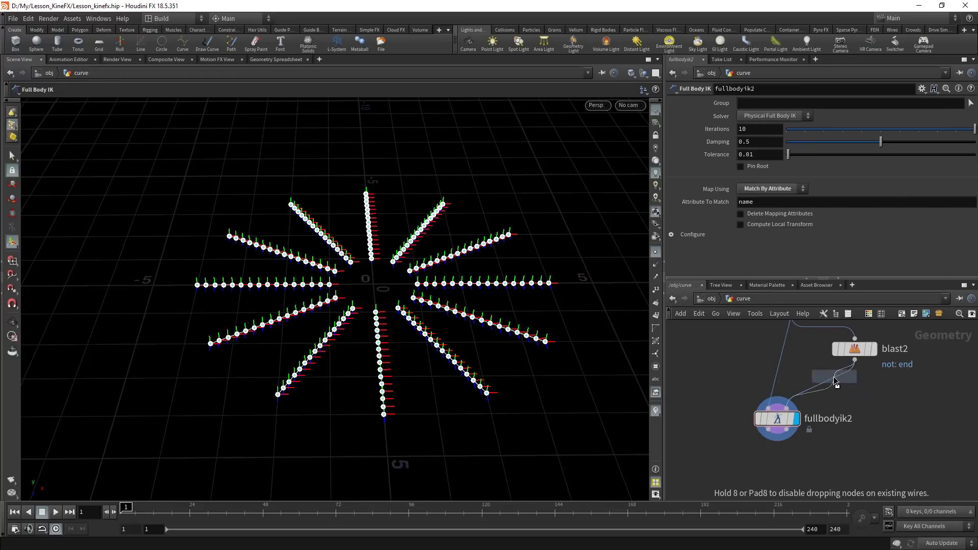
left_click(855, 397)
Step: Move the IK targets up 1.87891, rotate them about 113.7°, and raise IK damping to 0.553
left_click_drag(371, 258, 382, 148)
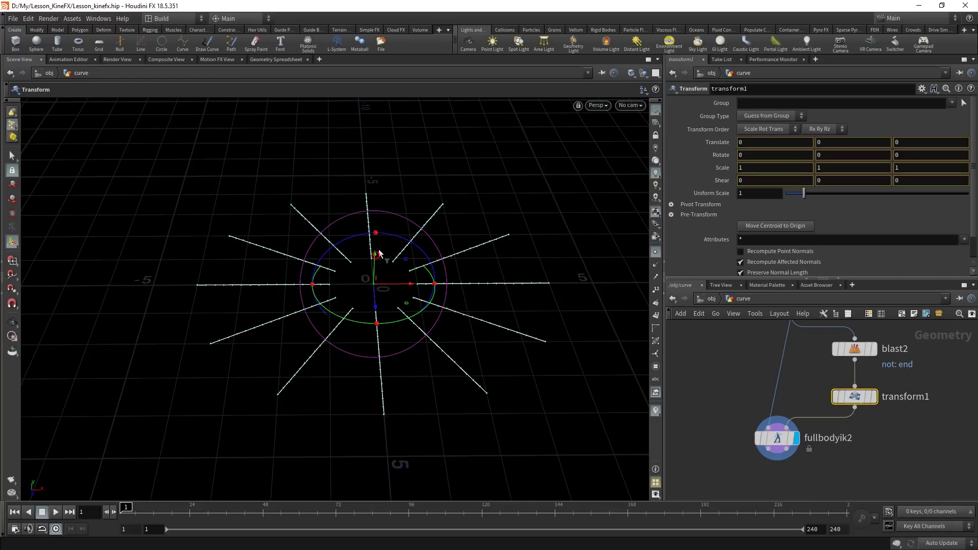
left_click(772, 434)
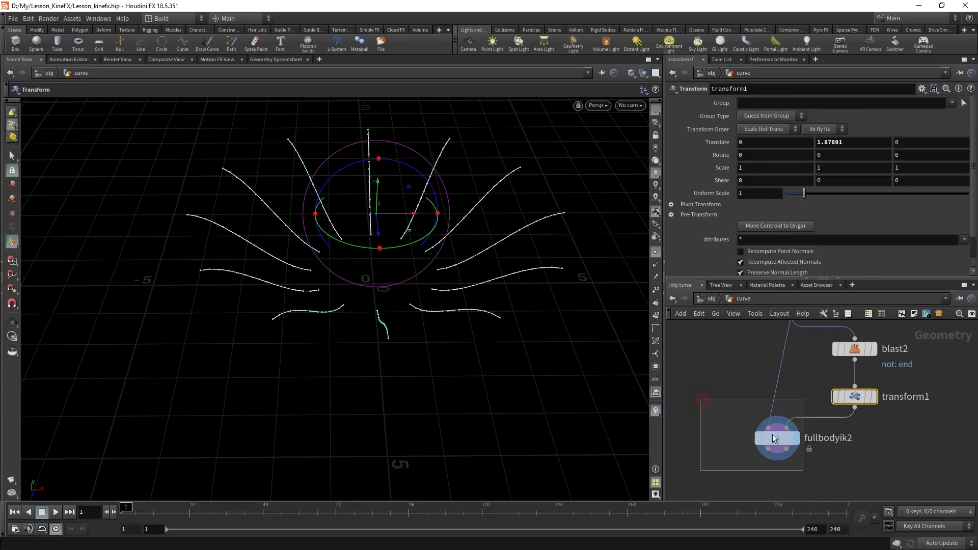
left_click(846, 395)
mouse_move(527, 375)
left_mouse_down("alt")
mouse_move(409, 334)
mouse_move(851, 285)
mouse_move(763, 302)
mouse_move(775, 303)
left_mouse_up("alt")
left_click_drag(712, 409, 793, 478)
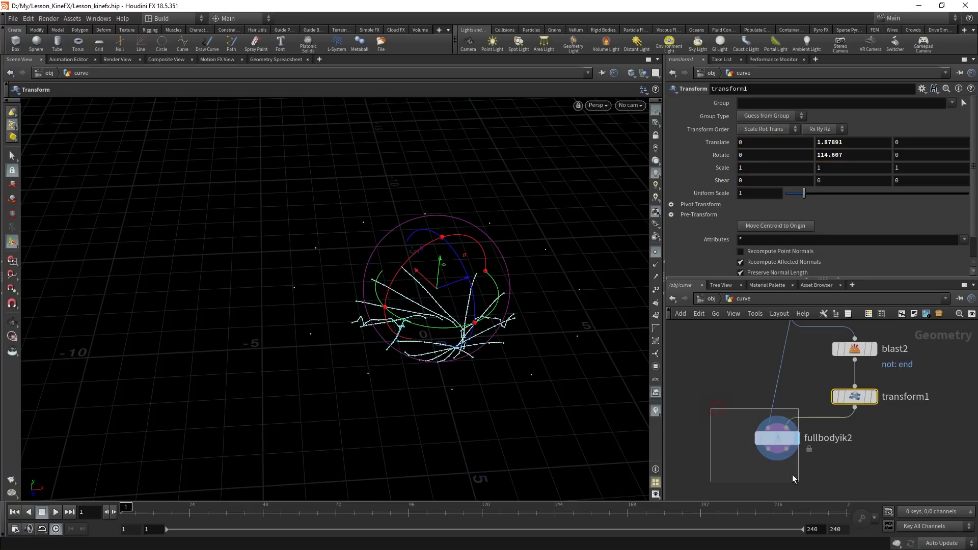
left_click_drag(883, 142, 903, 146)
left_click(861, 396)
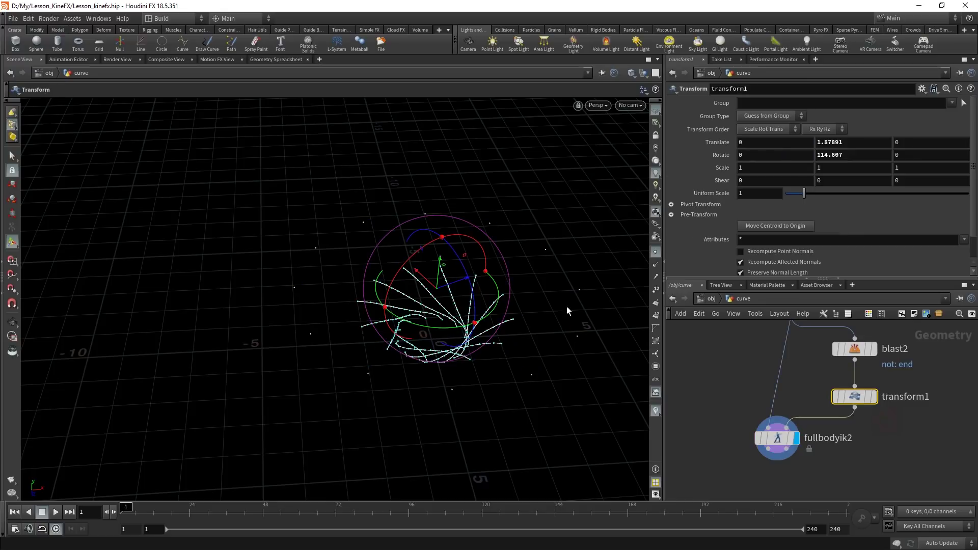
left_click_drag(428, 328, 451, 326)
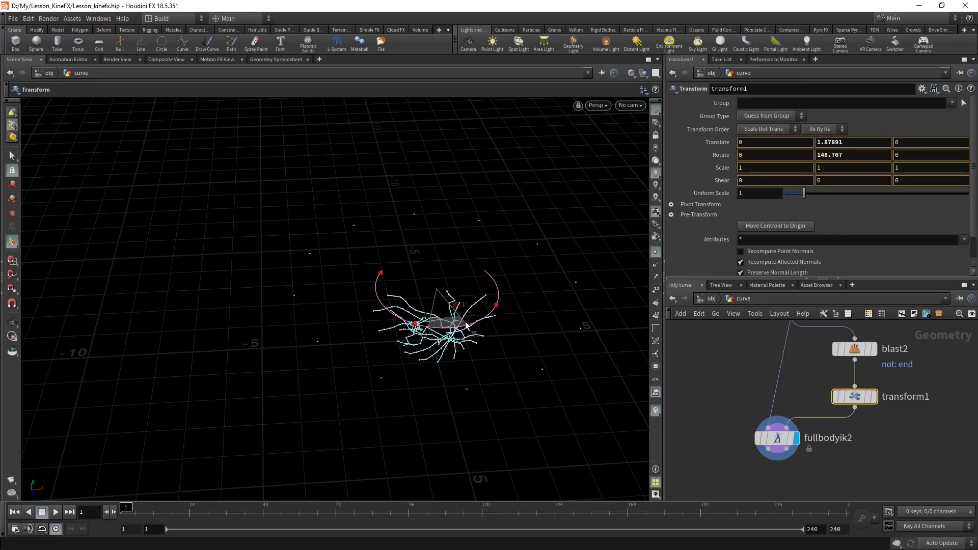
left_click_drag(450, 326, 431, 327)
Step: Display the single line output of groupexpression1
middle_click_drag(756, 362, 751, 460)
middle_click_drag(754, 385, 774, 487)
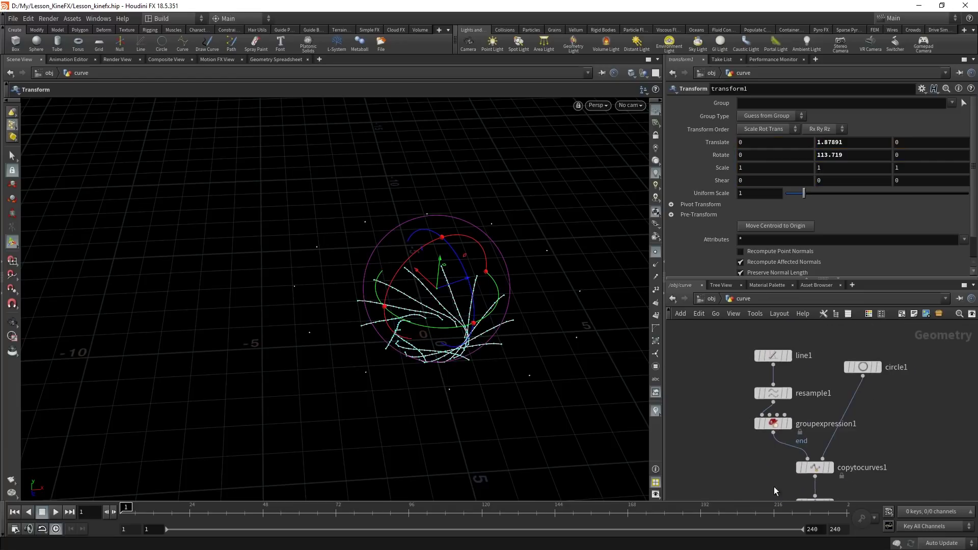
left_click(788, 424)
scroll(500, 354, "up", 2)
Step: Tidy the network layout and insert bend1 below groupexpression1
scroll(492, 361, "up", 2)
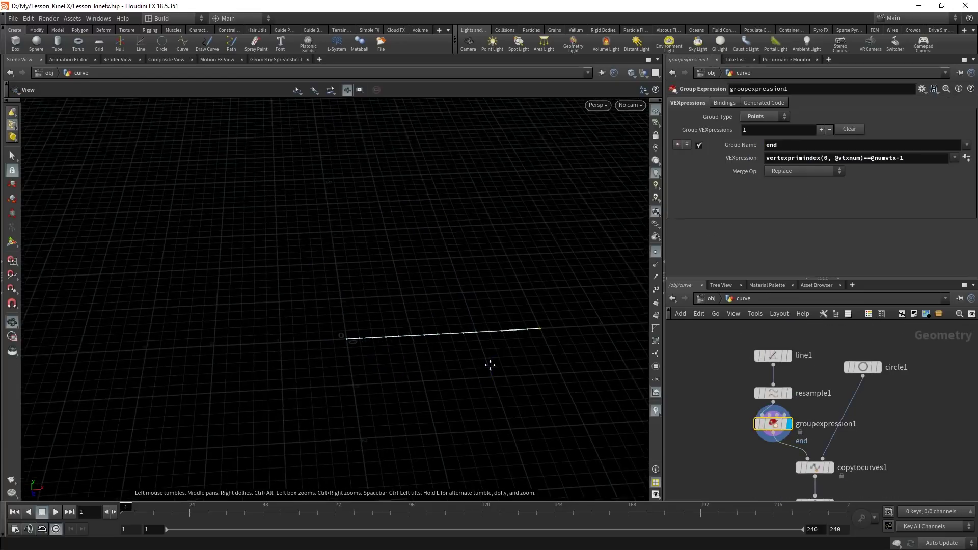
scroll(505, 362, "up", 4)
scroll(500, 351, "up", 1)
middle_click_drag(754, 474, 752, 374)
scroll(751, 429, "down", 1)
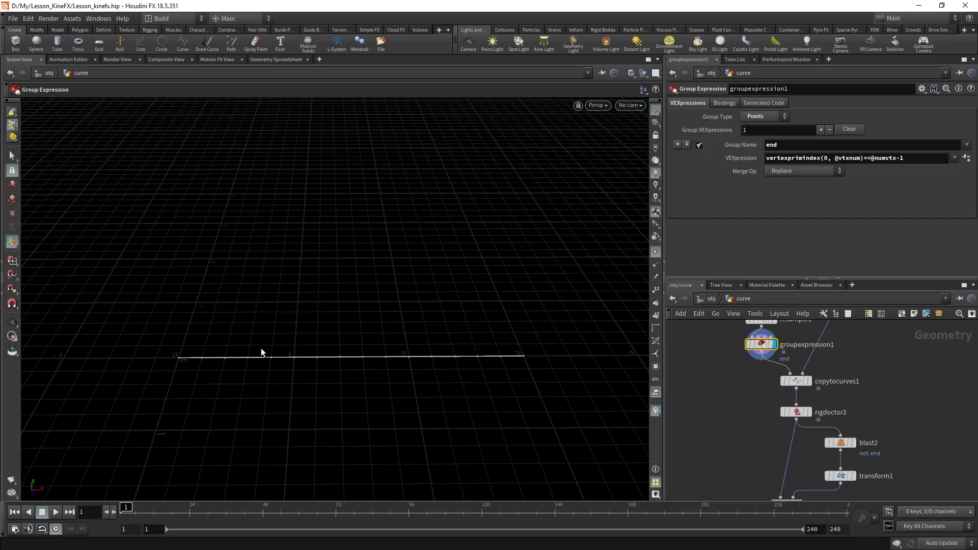
scroll(727, 396, "down", 3)
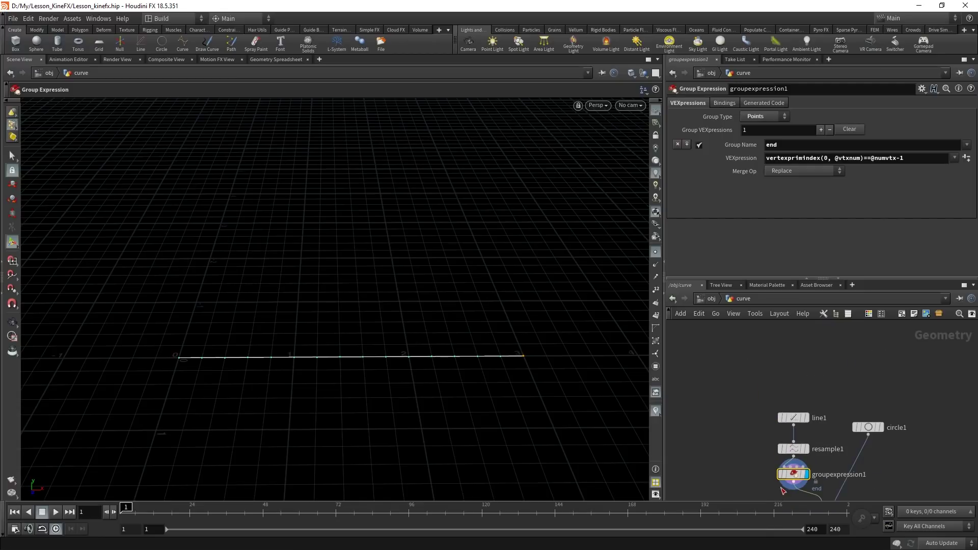
key("l")
scroll(744, 432, "up", 3)
key("Tab")
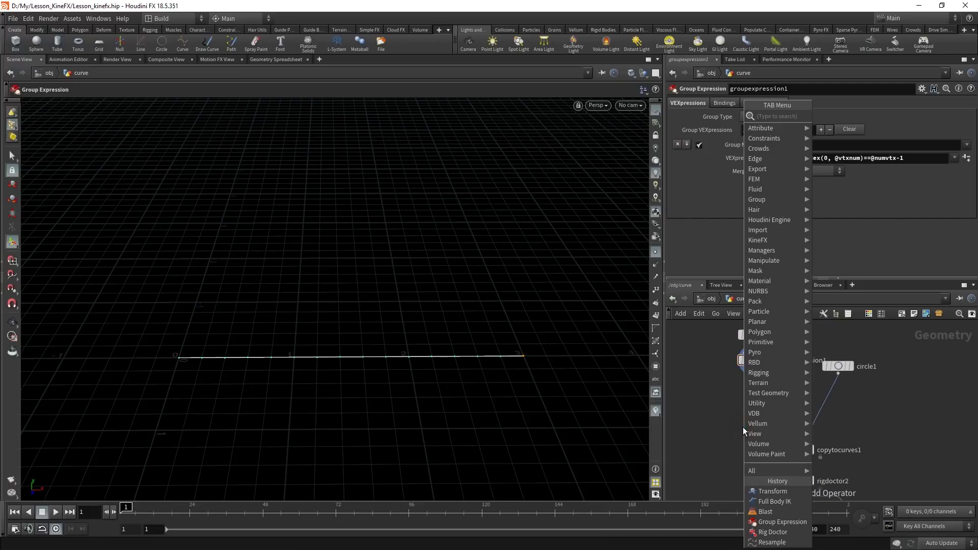
key("Return")
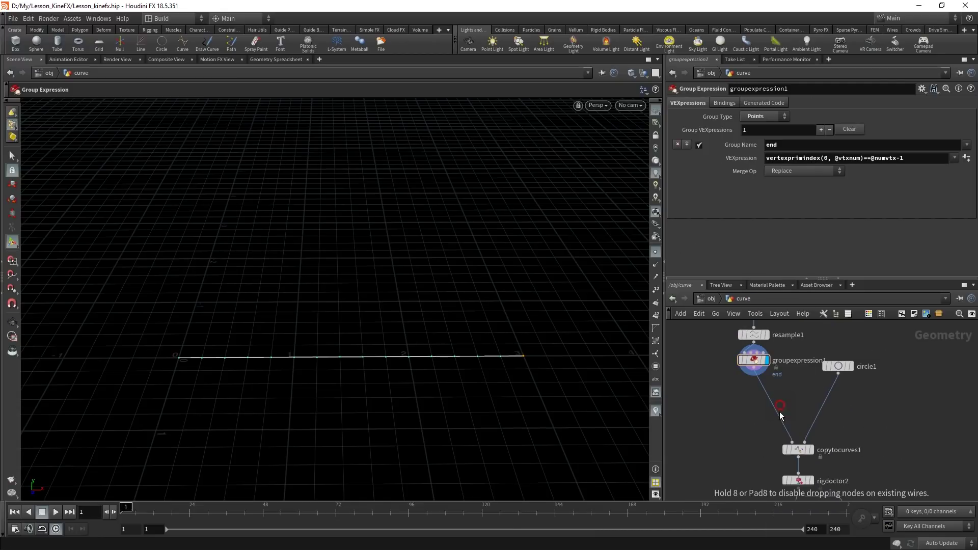
left_click(787, 402)
Step: Give bend1 capture direction X 1, bend 40.8, and capture length about 2.8
scroll(787, 402, "up", 3)
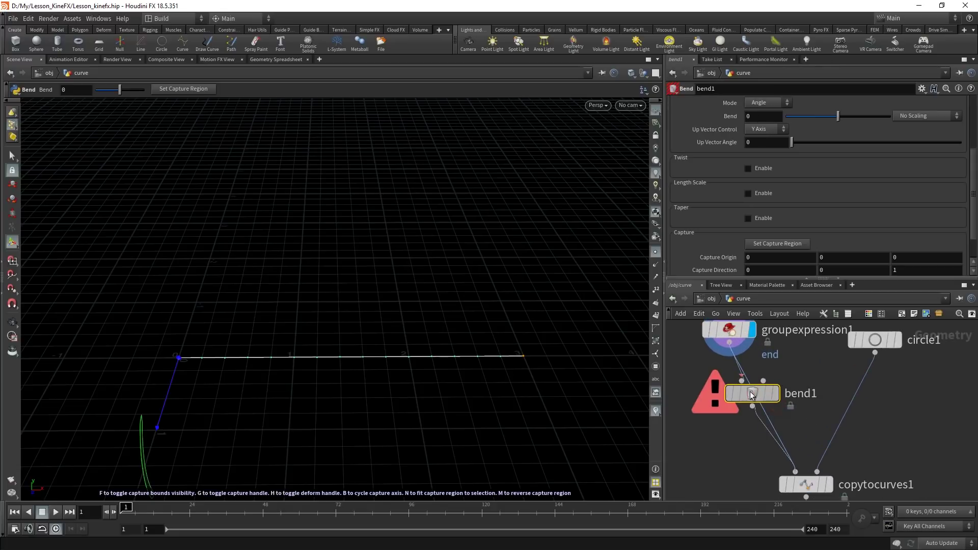
left_click_drag(752, 395, 719, 390)
scroll(703, 172, "up", 2)
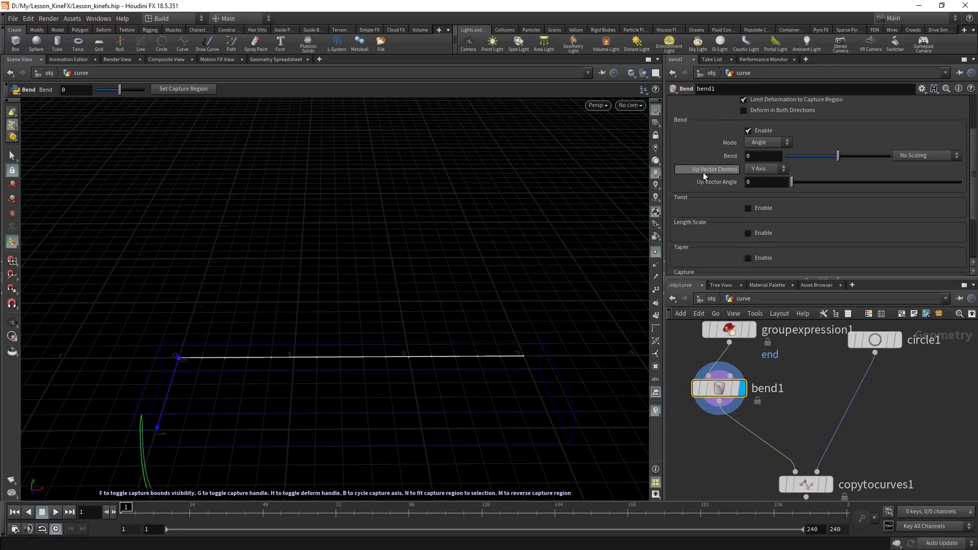
scroll(705, 183, "down", 2)
scroll(706, 189, "down", 3)
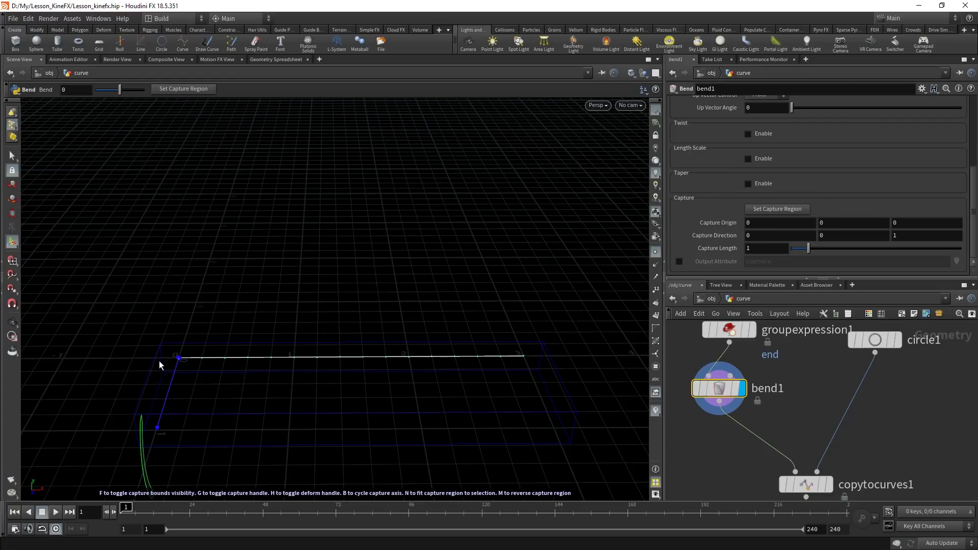
left_click(770, 236)
type("1")
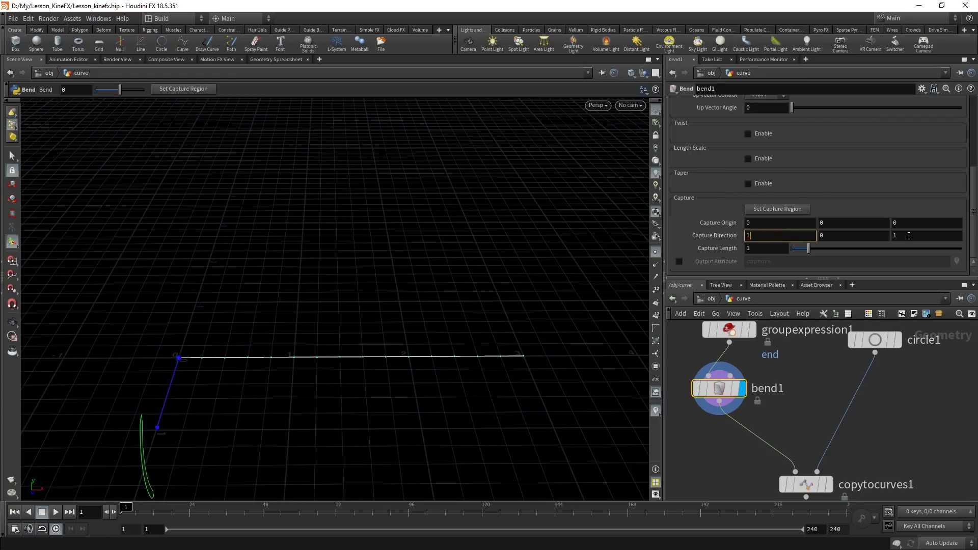
key("Tab")
key("Tab")
scroll(708, 209, "up", 2)
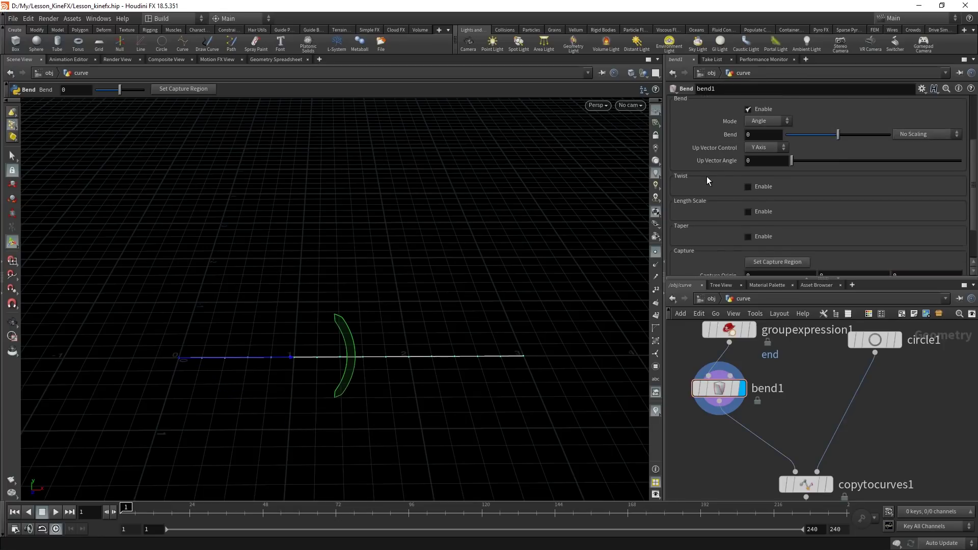
scroll(707, 176, "up", 2)
mouse_move(840, 176)
left_mouse_down()
mouse_move(870, 180)
mouse_move(860, 178)
left_mouse_up()
scroll(726, 206, "down", 2)
scroll(726, 209, "down", 1)
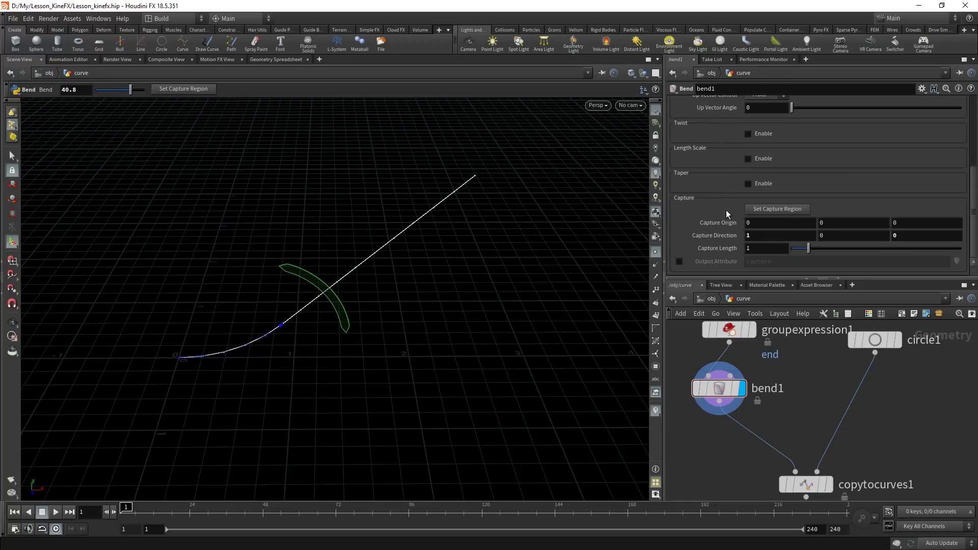
left_click_drag(809, 248, 840, 252)
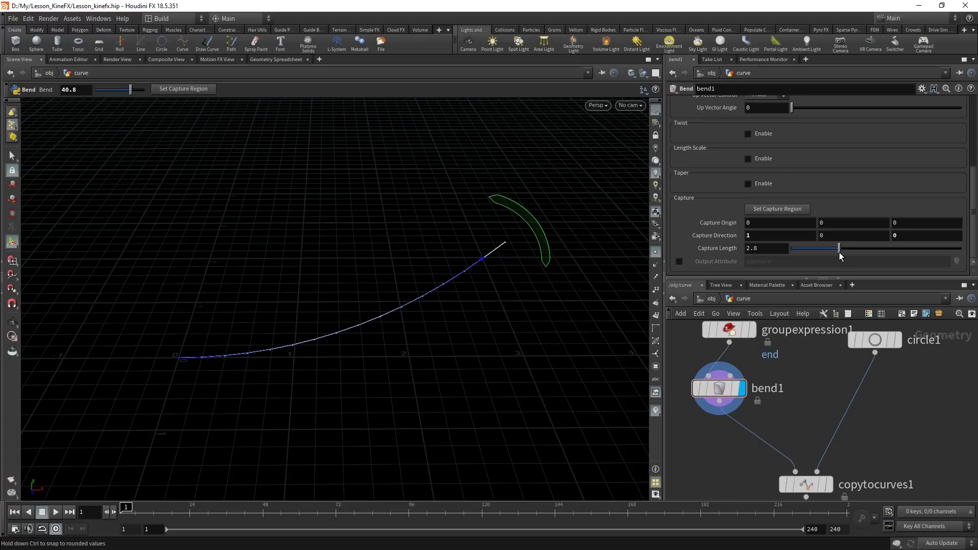
Step: Display copytocurves1 to show the ring of bent tentacle curves
scroll(782, 178, "up", 2)
scroll(781, 177, "up", 1)
middle_click_drag(765, 382, 772, 326)
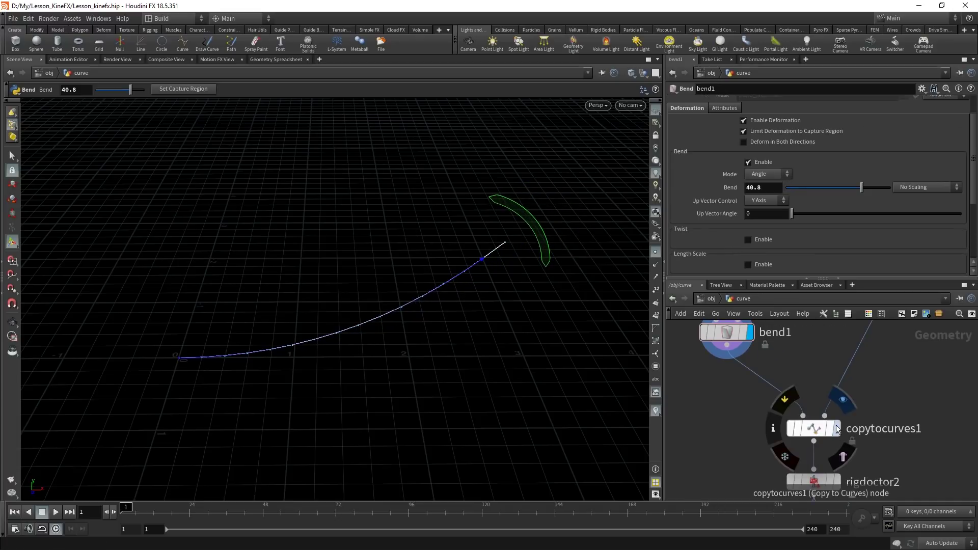
left_click(836, 425)
Step: Set bend1's Bend amount to -40
middle_click_drag(713, 387, 739, 438)
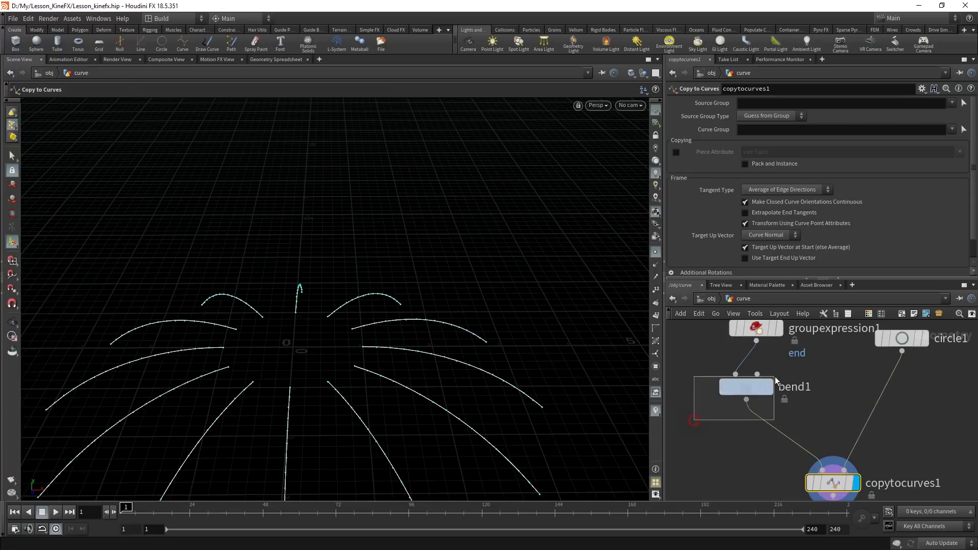
left_click(747, 386)
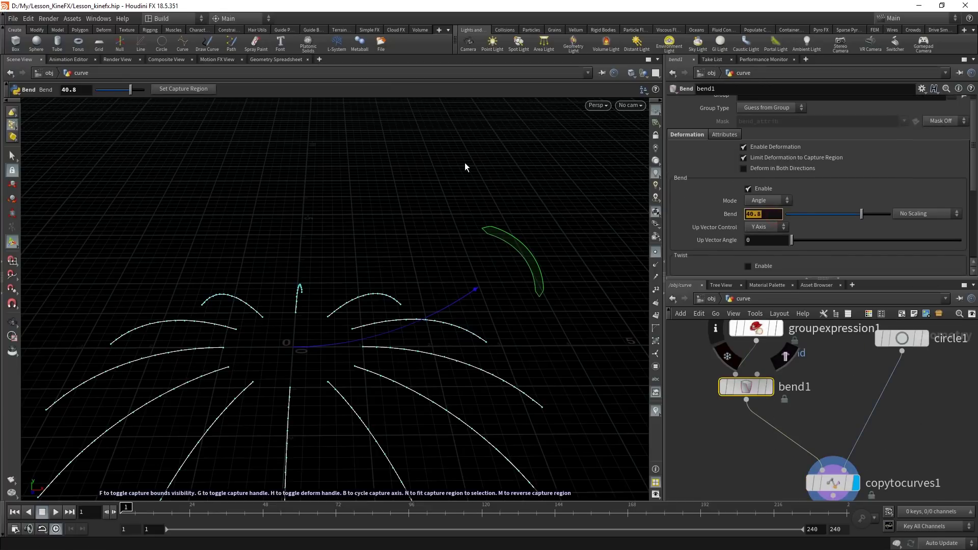
type("40")
key("Return")
scroll(742, 436, "down", 3)
key("Escape")
scroll(469, 358, "down", 5)
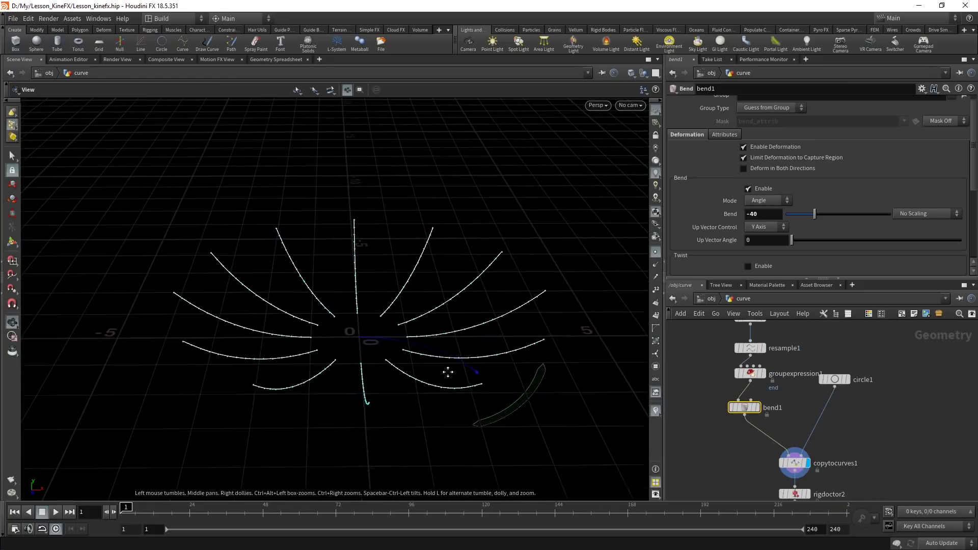
key("Return")
Step: Display fullbodyik2 and reset transform1's Rotate Y and Translate Y to 0
middle_click_drag(714, 451, 741, 360)
scroll(785, 418, "up", 3)
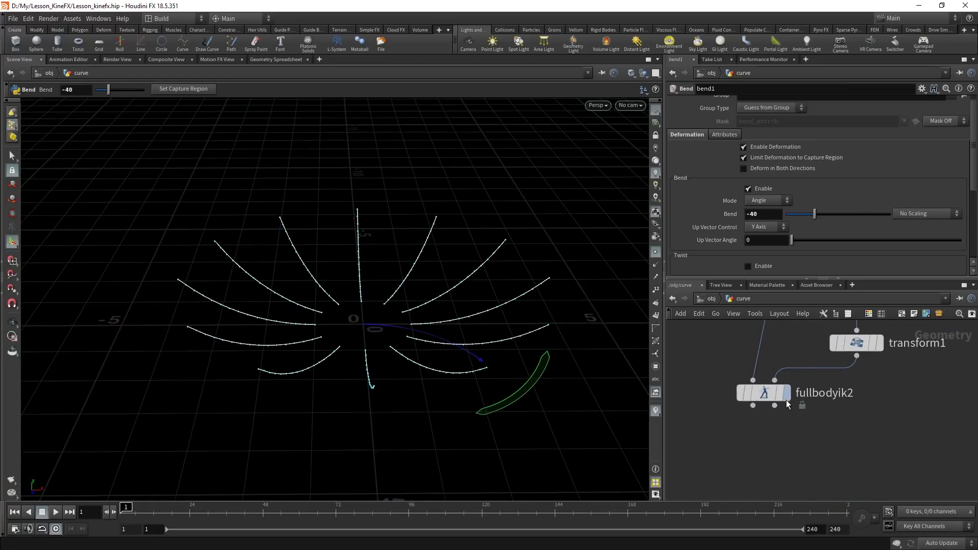
left_click(815, 402)
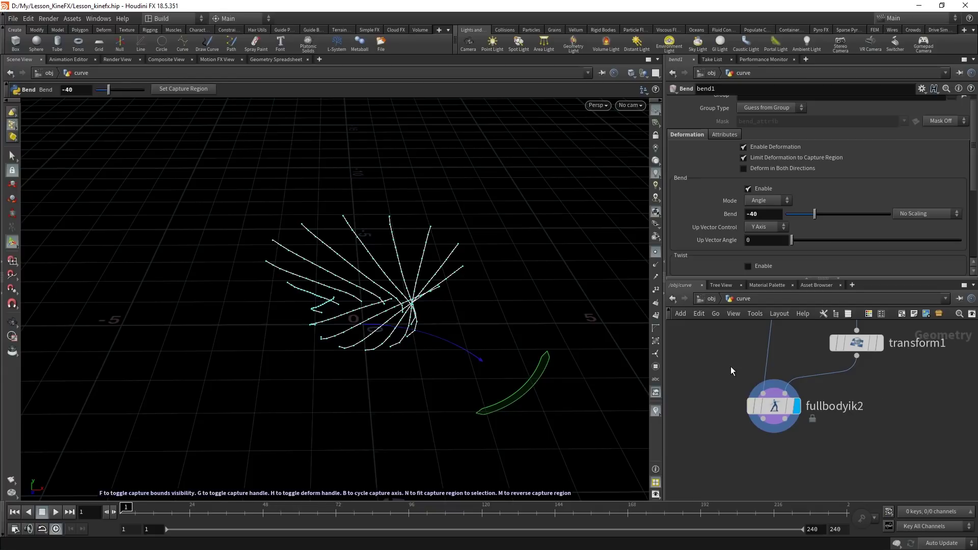
middle_click_drag(908, 385, 876, 438)
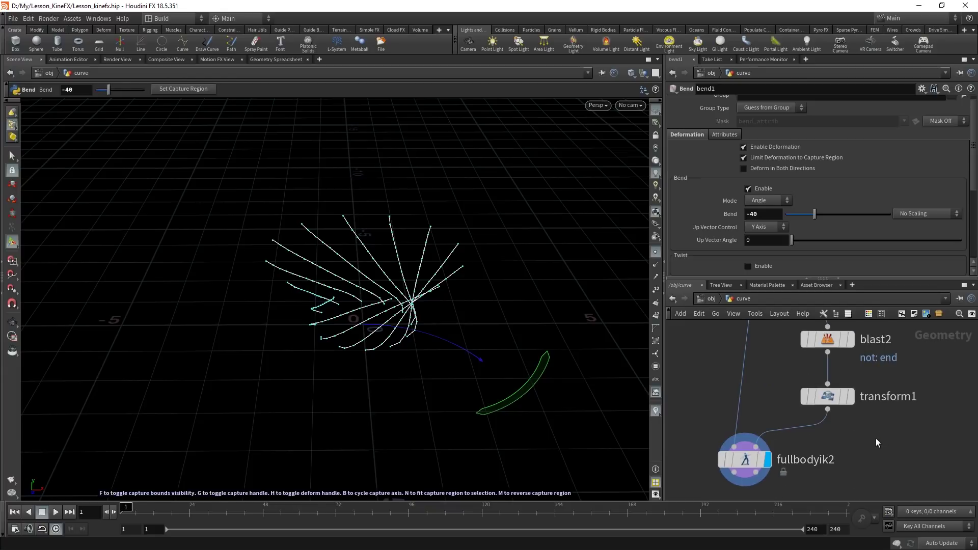
left_click(831, 402)
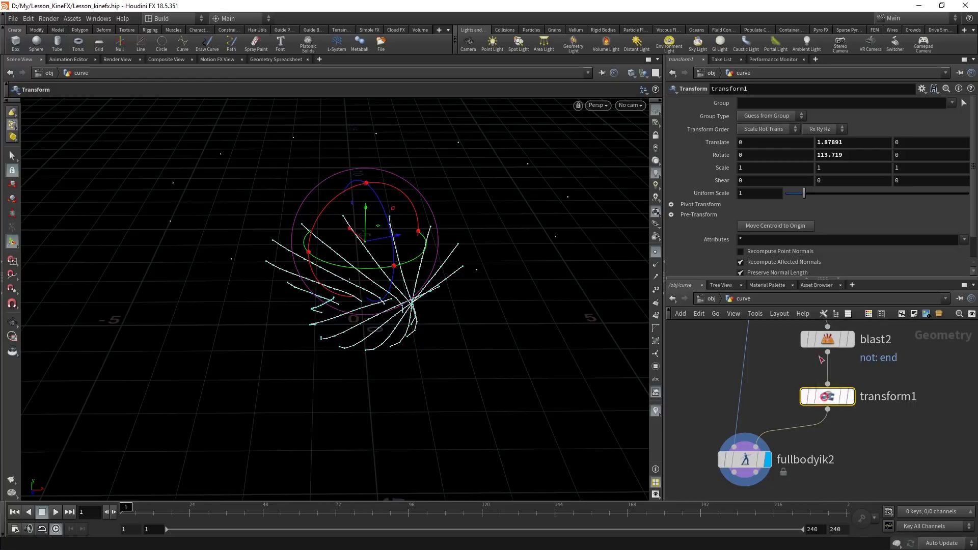
double_click(850, 156)
type("0")
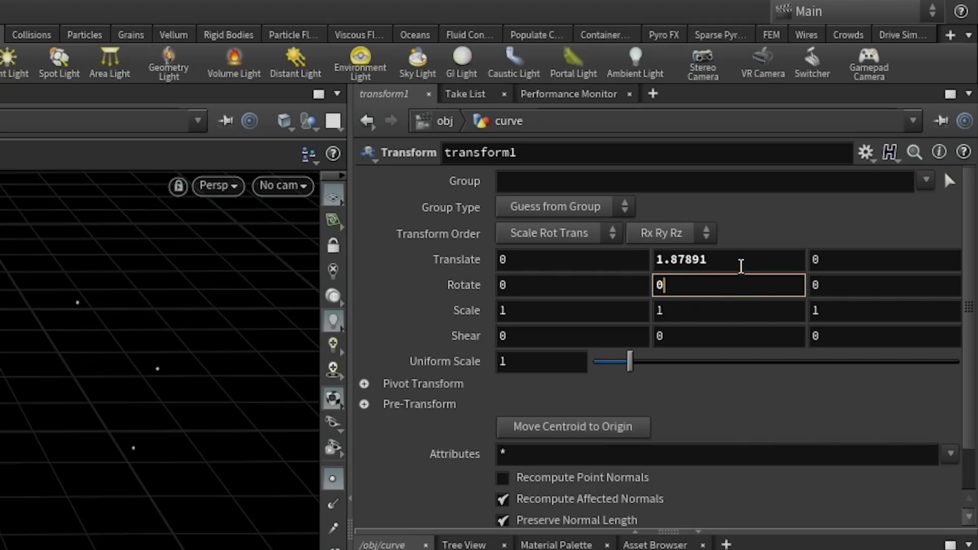
double_click(742, 266)
type("0")
key("Return")
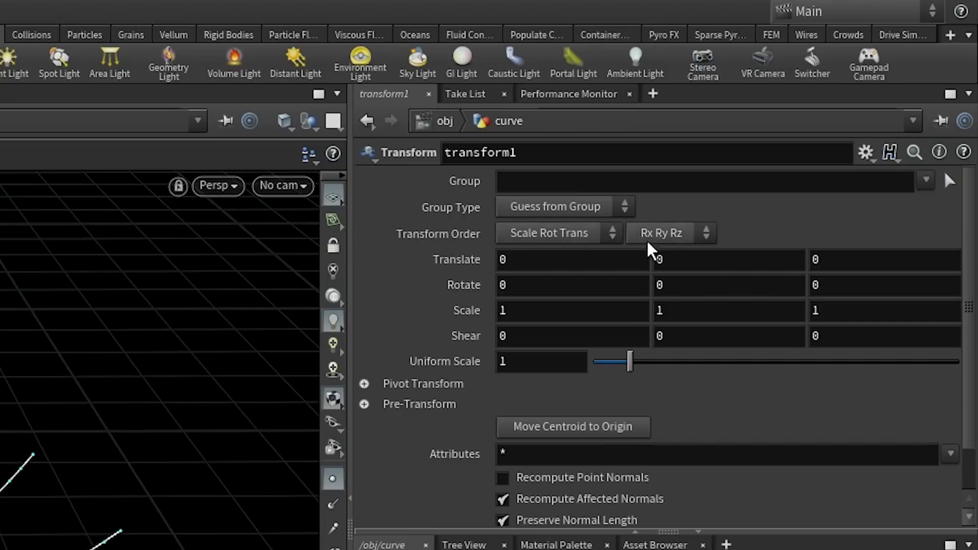
double_click(661, 262)
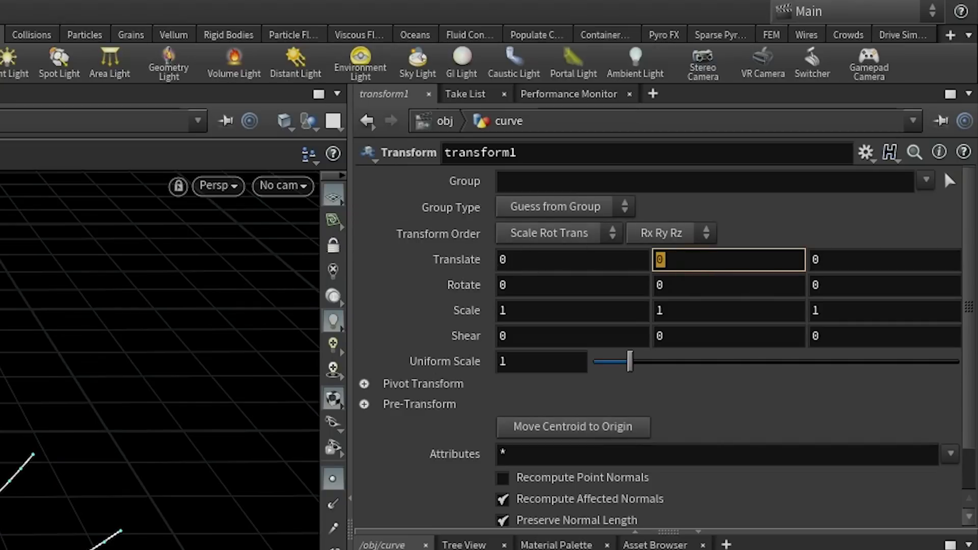
type("sin(@Fr")
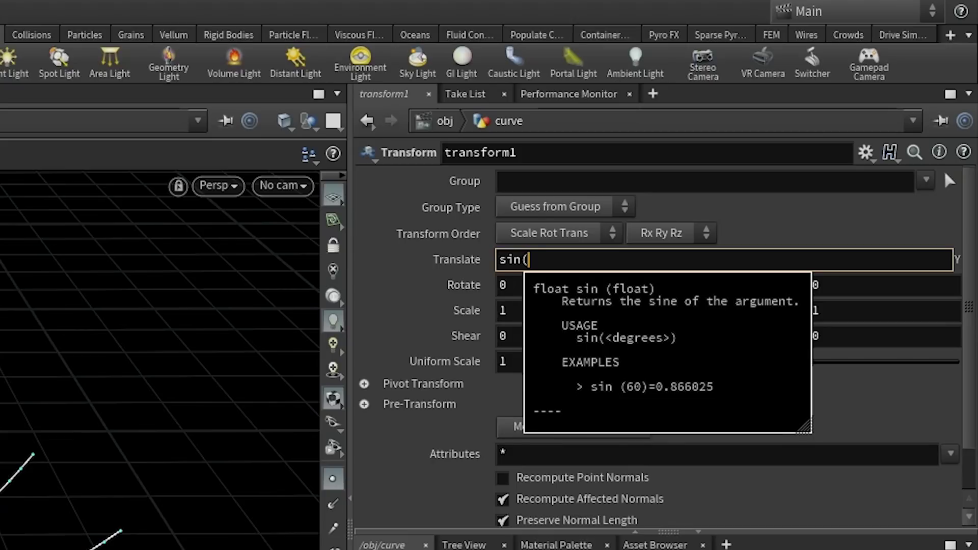
type("ame*3")
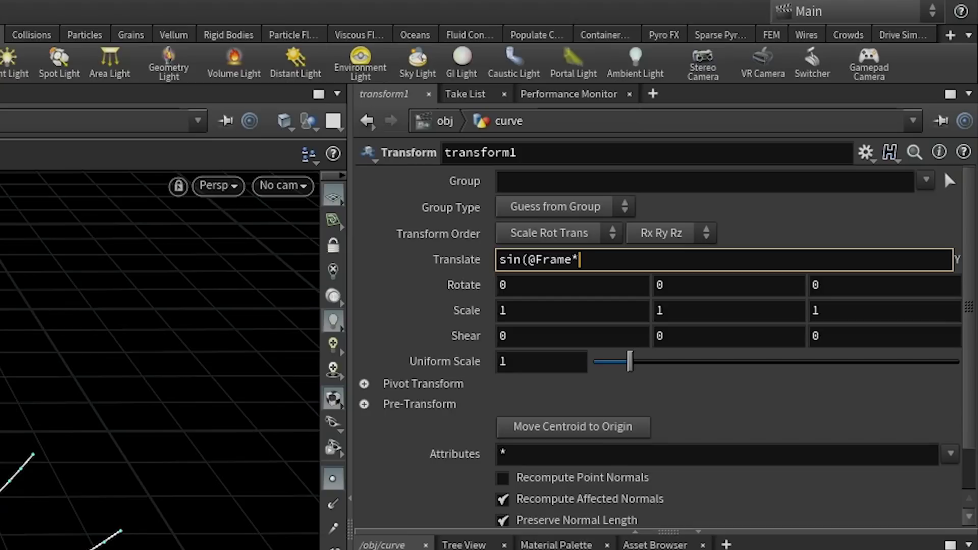
type(")")
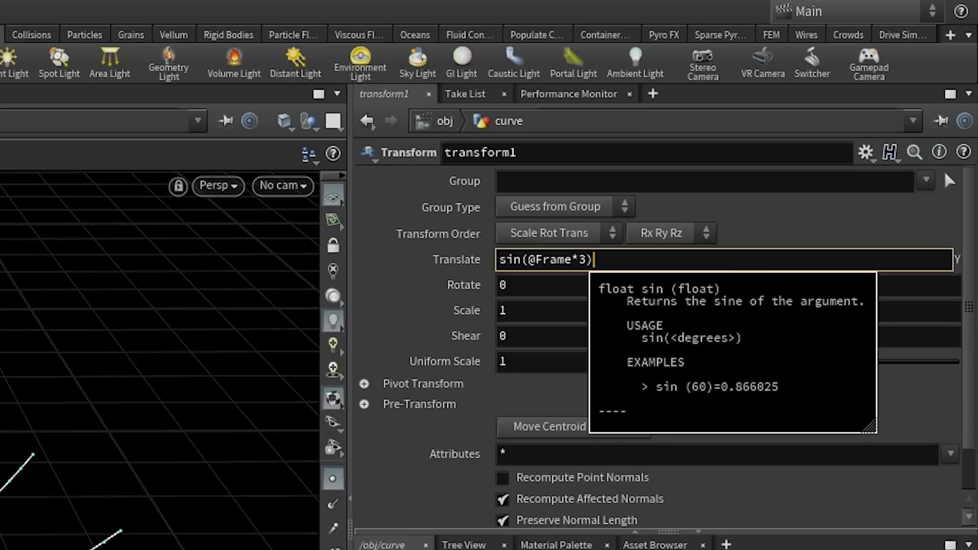
key("Left")
key("Left")
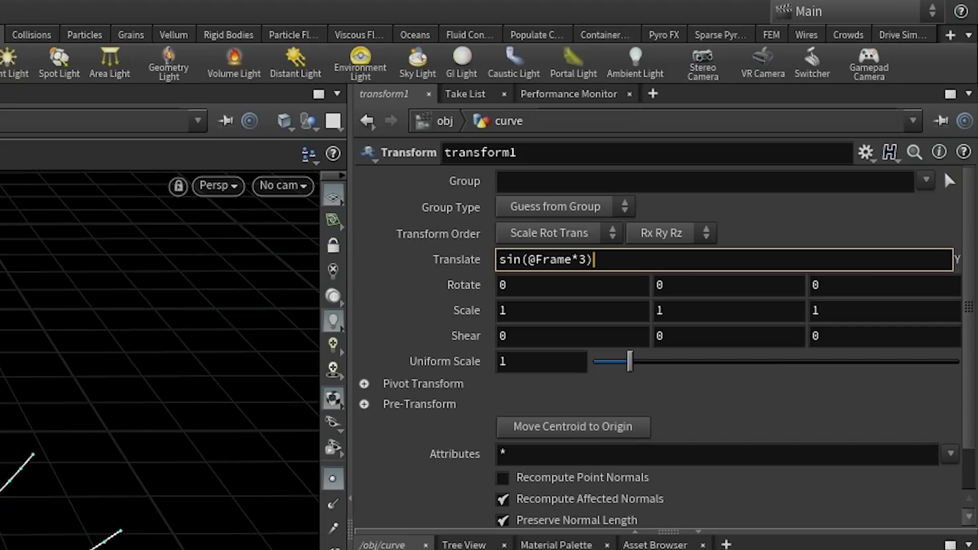
type("*2+")
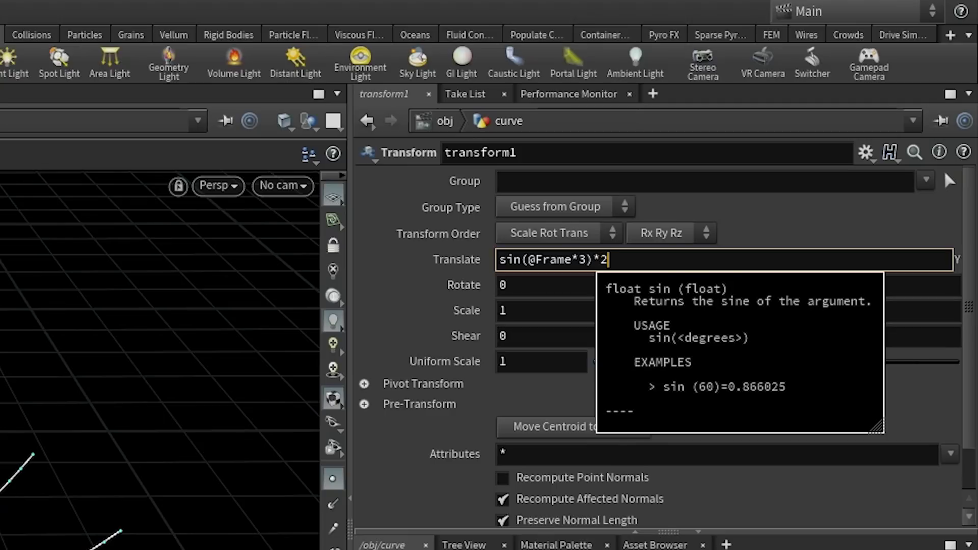
type("1")
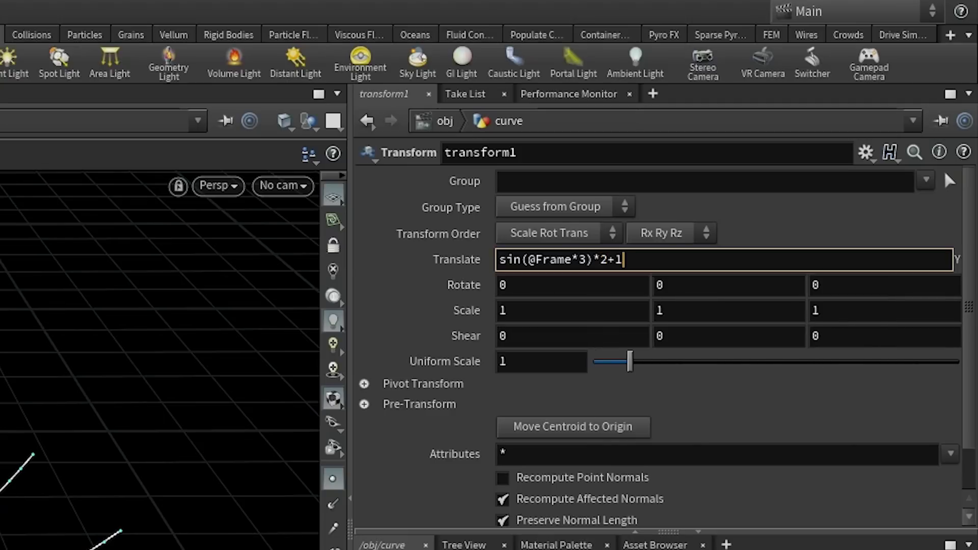
key("Return")
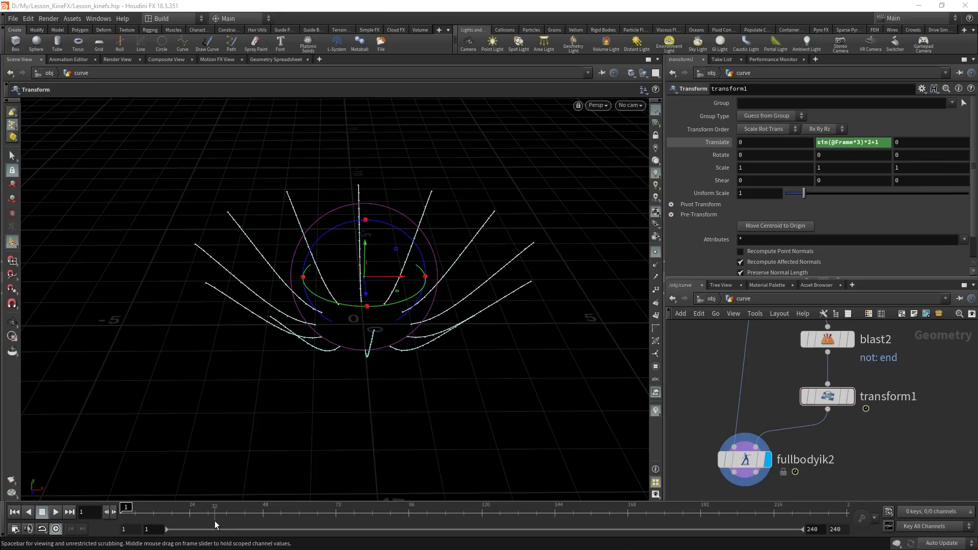
Step: Scrub the timeline and change the Translate Y expression offset to +2
left_click(55, 512)
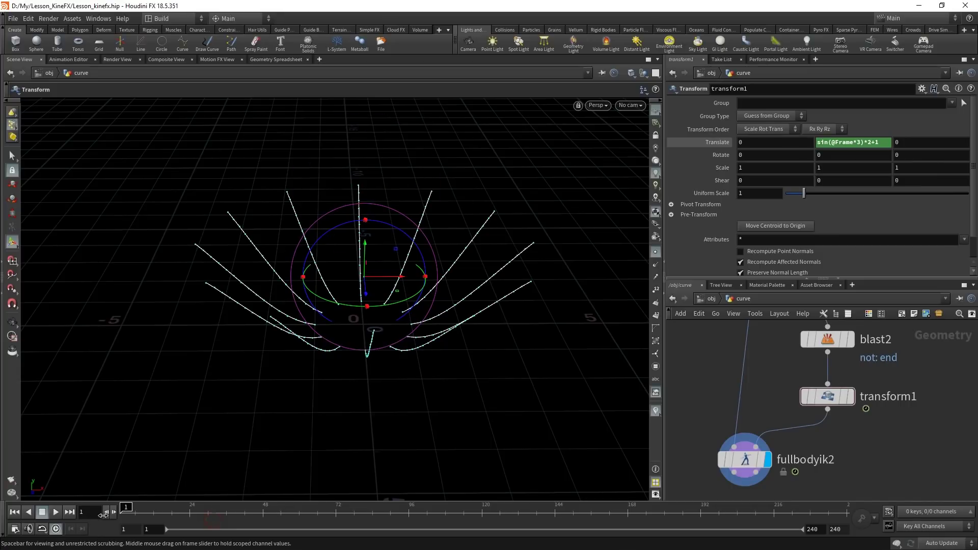
left_click_drag(383, 517, 731, 497)
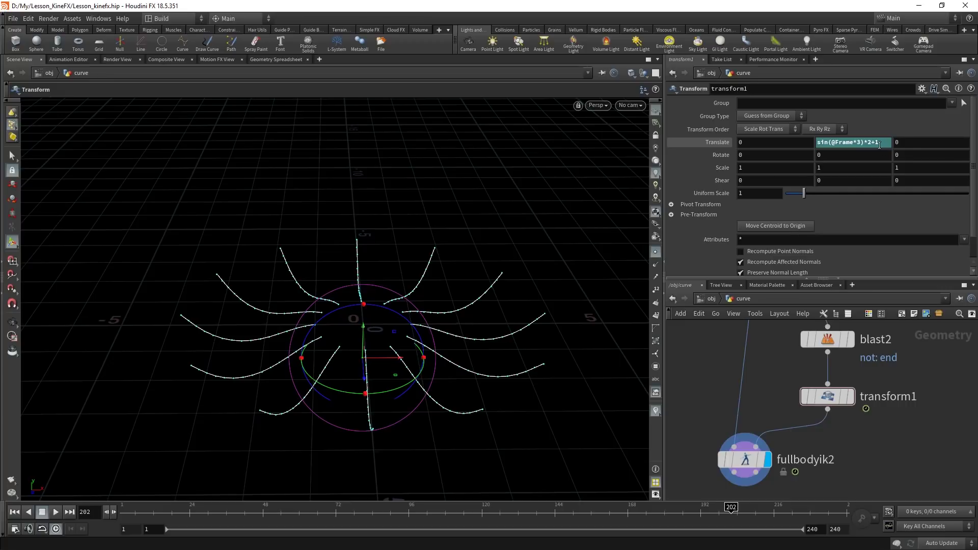
type("2")
key("Return")
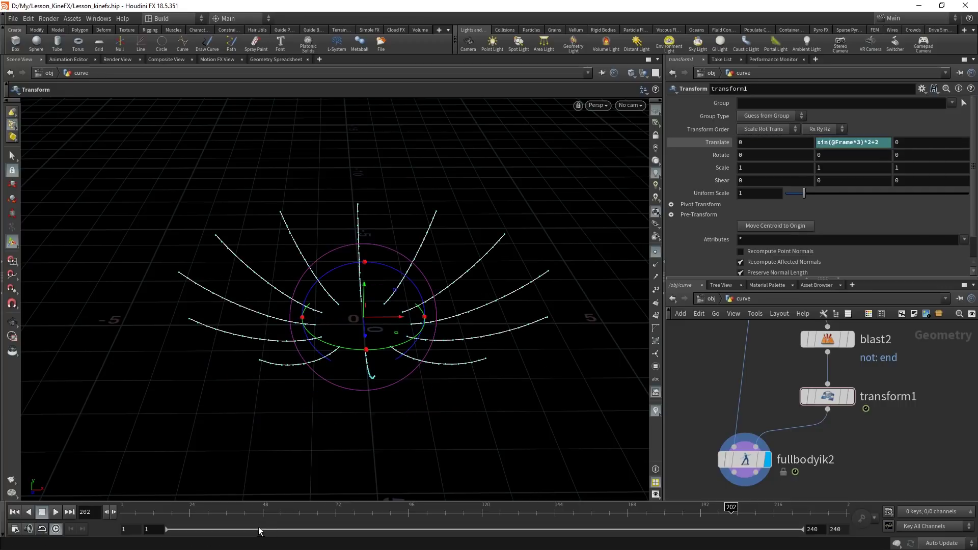
mouse_move(258, 518)
left_mouse_down()
mouse_move(182, 521)
mouse_move(639, 520)
left_mouse_up()
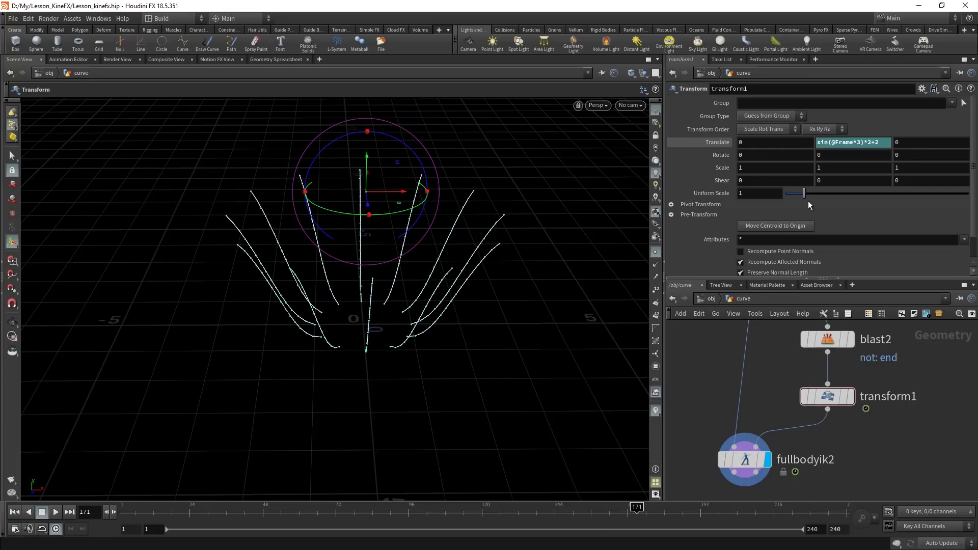
left_click_drag(801, 194, 791, 194)
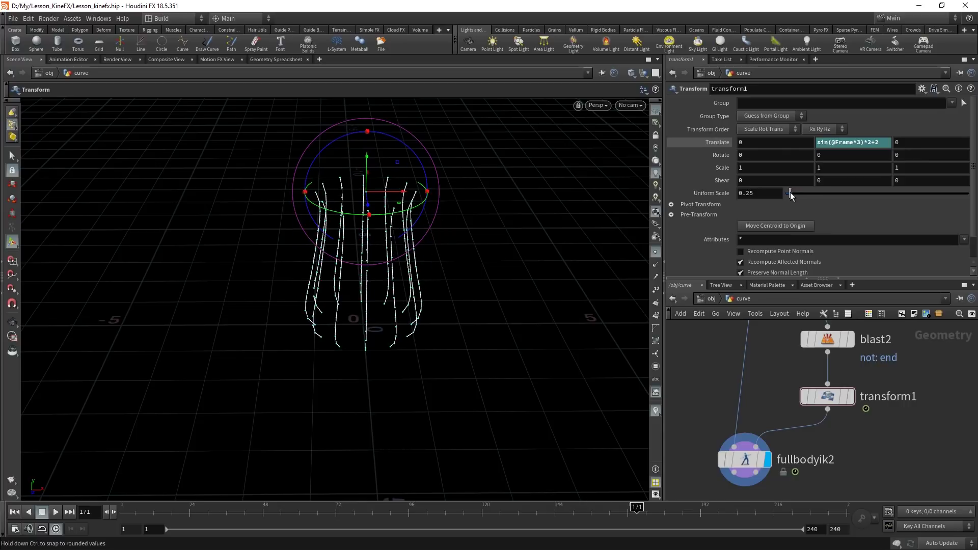
key("ctrl+Up")
key("Up")
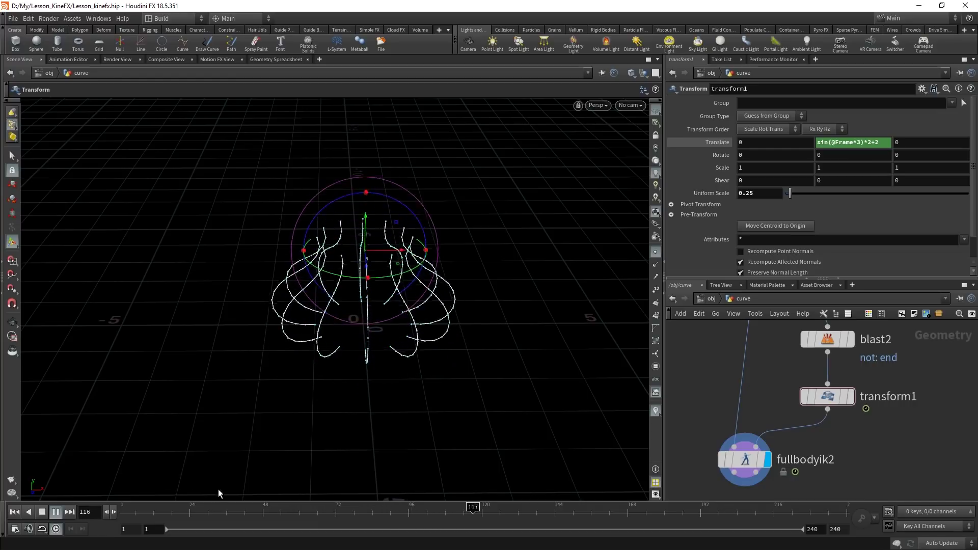
left_click(232, 509)
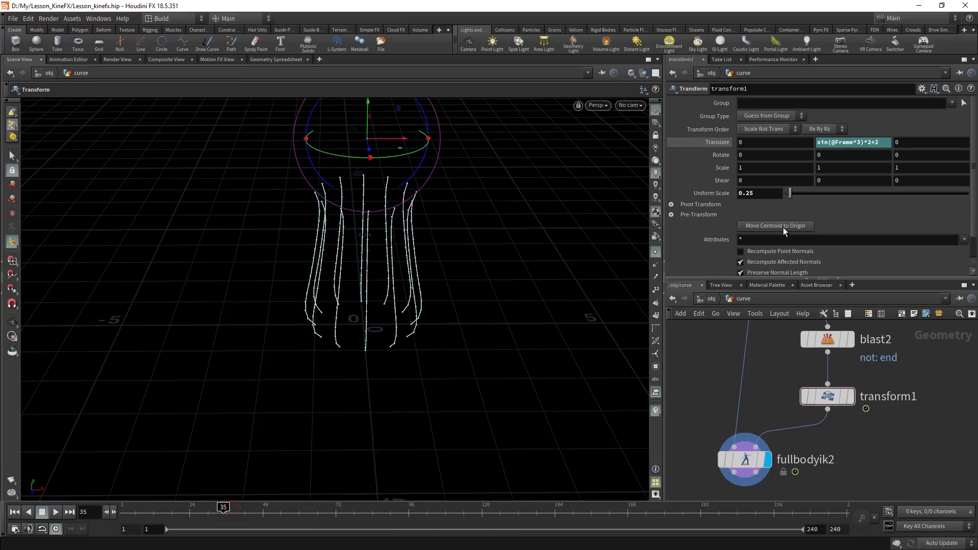
left_click(859, 144)
type("4")
key("Return")
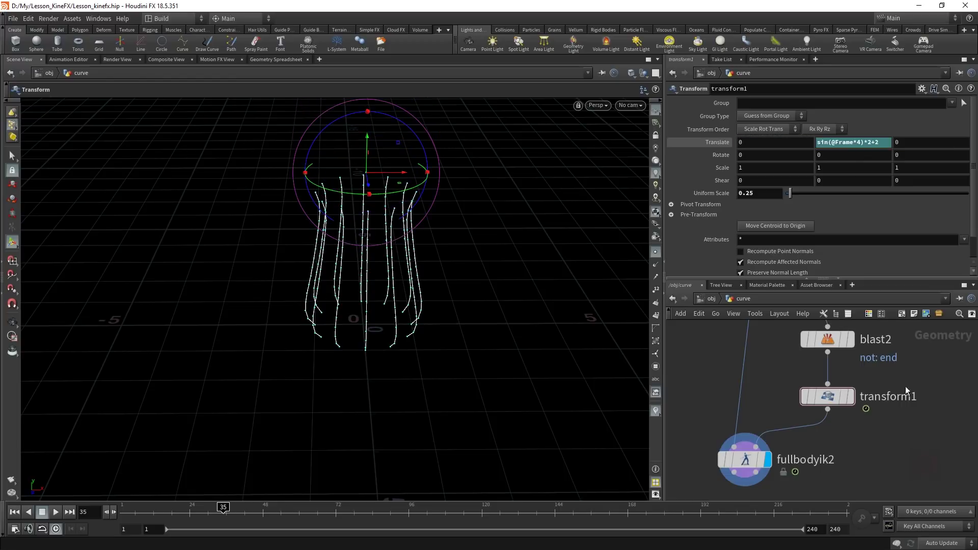
left_click_drag(864, 145, 737, 142)
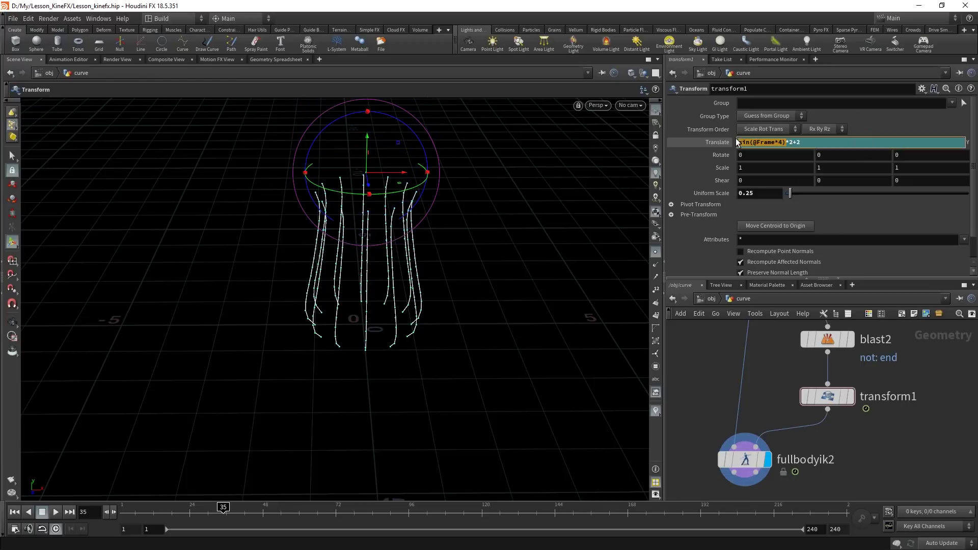
key("ctrl+c")
left_click(829, 156)
key("ctrl+v")
key("Return")
left_click(866, 157)
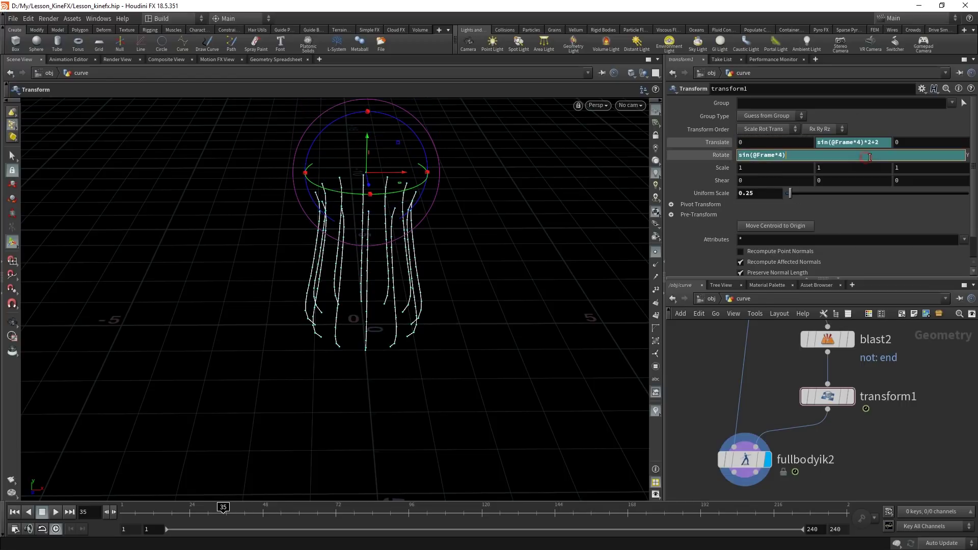
type("180")
key("Return")
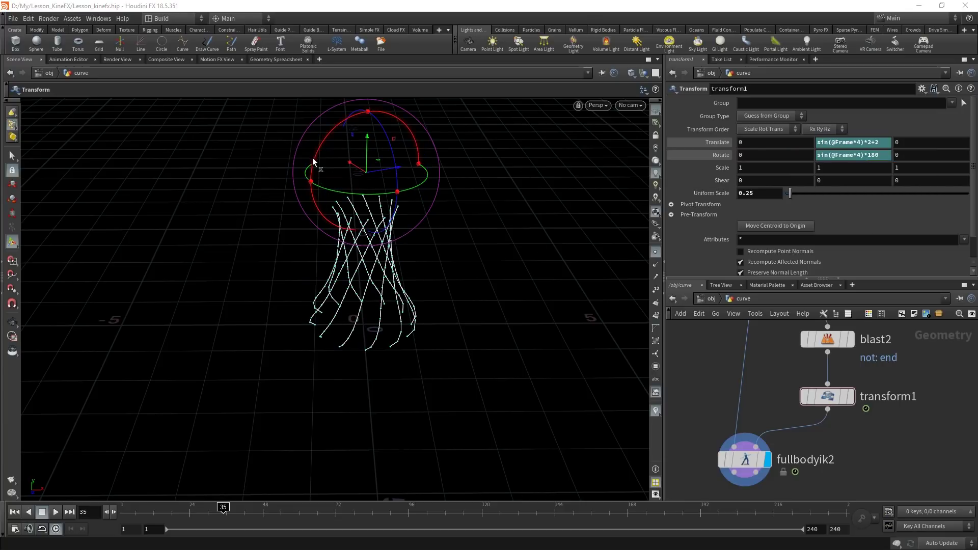
Step: Play back the animation, save Lesson_kinefx.hip, and select the bend1 node
left_click(15, 512)
left_click(55, 512)
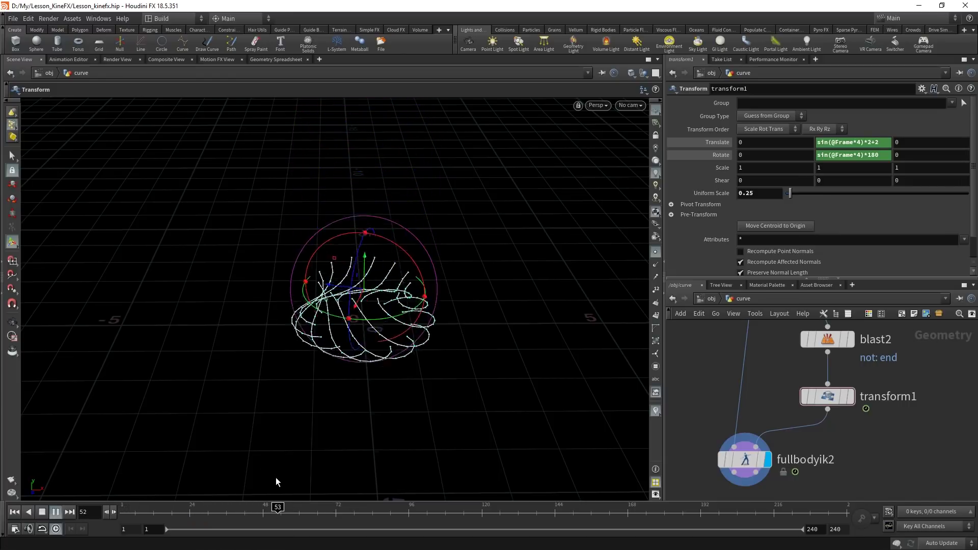
mouse_move(332, 518)
left_mouse_down()
mouse_move(288, 518)
mouse_move(315, 525)
left_mouse_up()
key("ctrl+s")
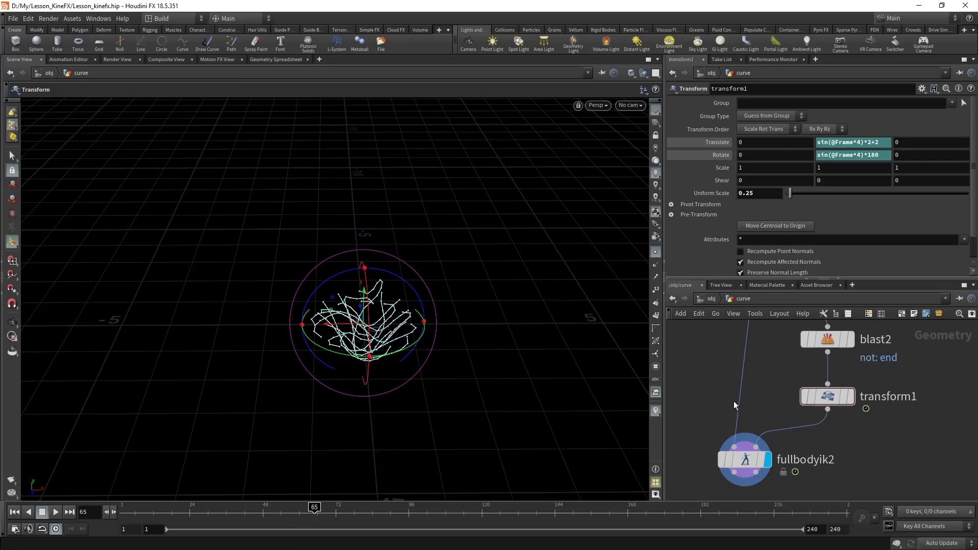
scroll(733, 402, "down", 2)
mouse_move(734, 402)
middle_mouse_down()
mouse_move(743, 434)
mouse_move(754, 370)
mouse_move(713, 372)
mouse_move(753, 441)
middle_mouse_up()
left_click_drag(826, 418, 826, 419)
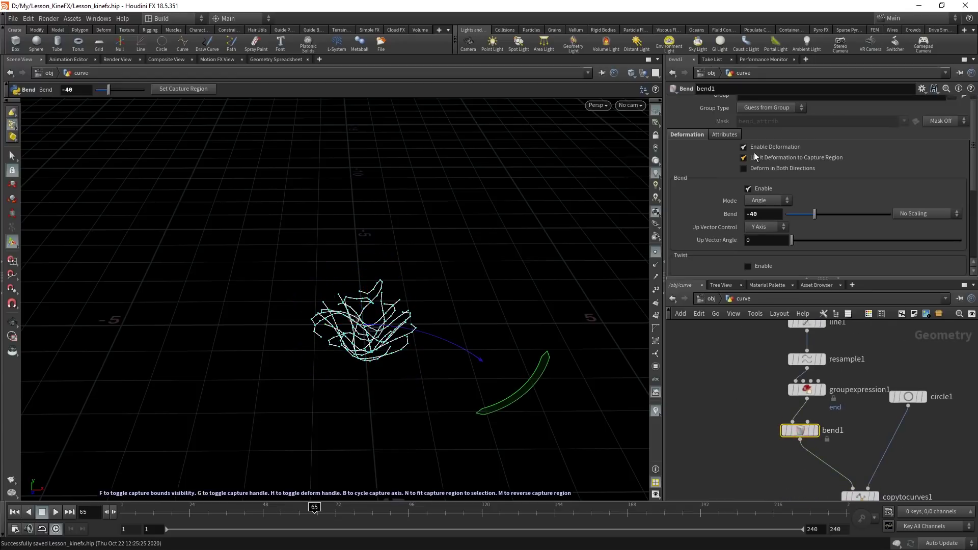
Step: Change bend1's Bend to -90 and scrub to check the stronger curl
double_click(749, 214)
type("-90")
key("Return")
mouse_move(314, 509)
left_mouse_down()
mouse_move(304, 514)
mouse_move(326, 517)
left_mouse_up()
Step: Display transform1, then fullbodyik2, scrubbing the timeline to watch the IK swirl
scroll(774, 473, "down", 3)
middle_click_drag(774, 472, 790, 394)
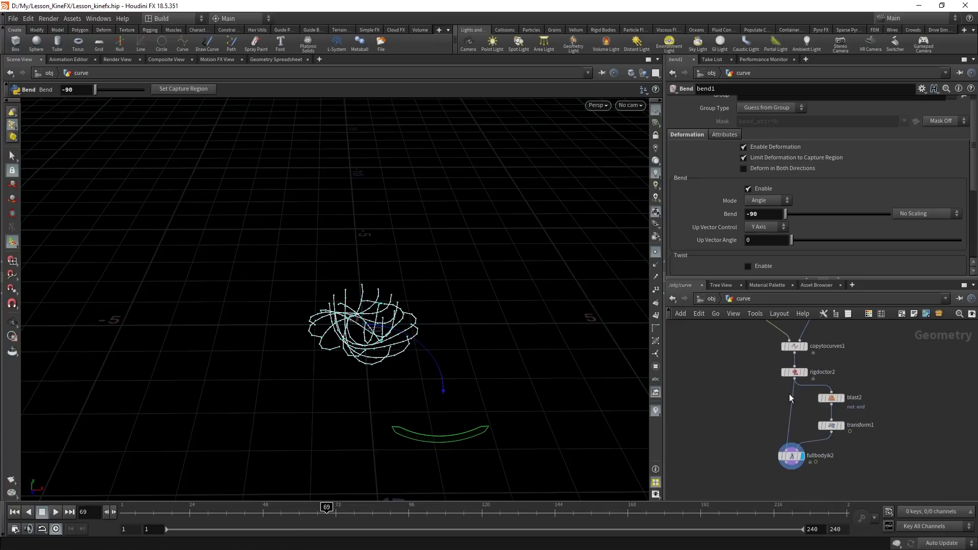
scroll(790, 398, "up", 3)
left_click(829, 423)
left_click(852, 397)
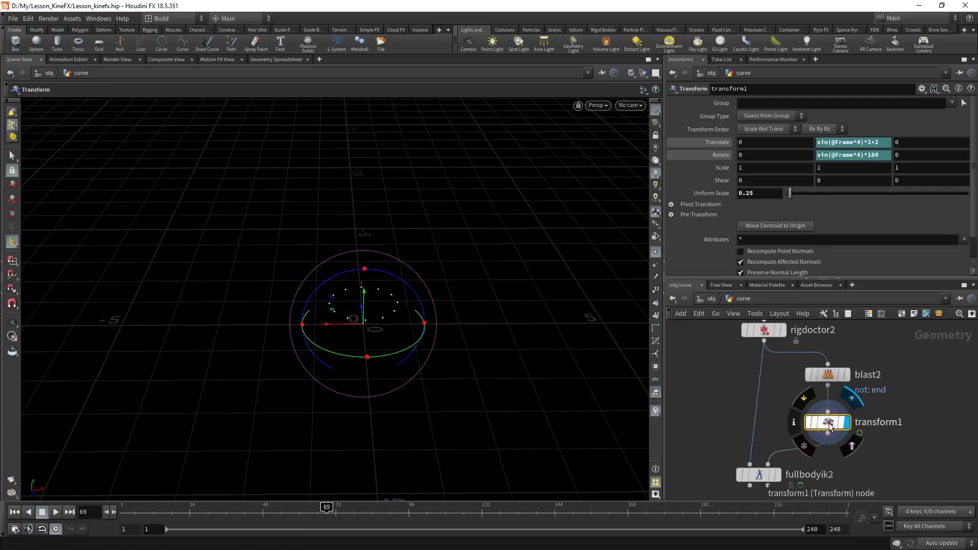
mouse_move(326, 520)
left_mouse_down()
mouse_move(395, 523)
mouse_move(375, 520)
left_mouse_up()
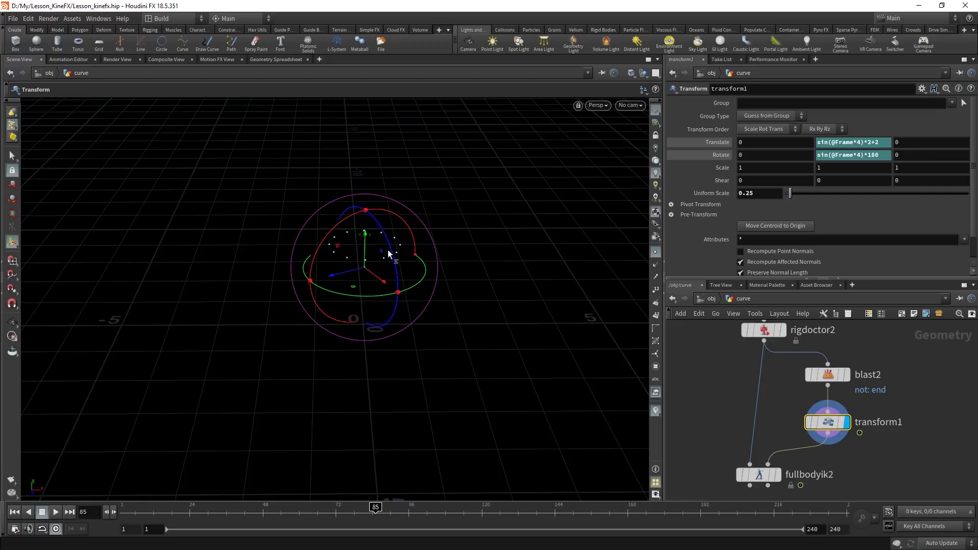
mouse_move(376, 513)
left_mouse_down()
mouse_move(412, 516)
mouse_move(373, 513)
left_mouse_up()
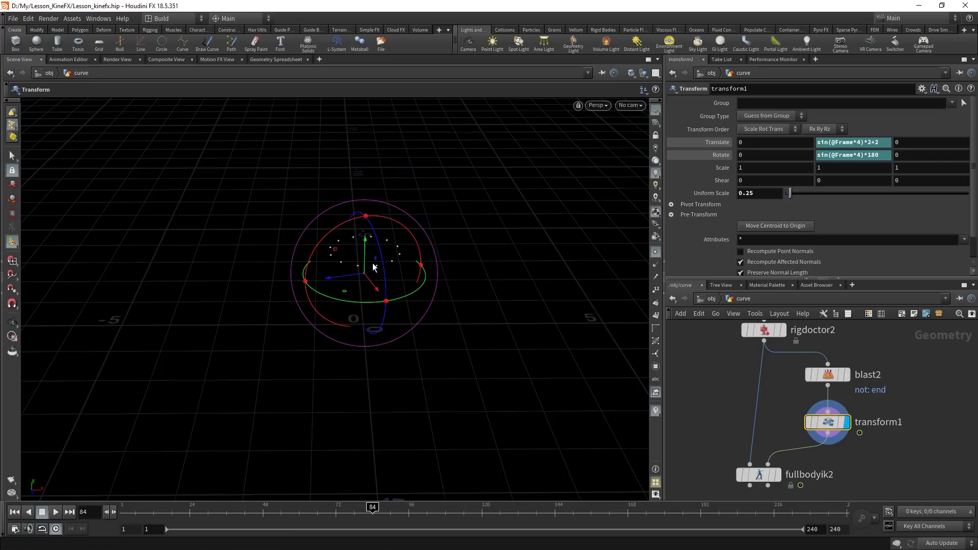
left_click(776, 475)
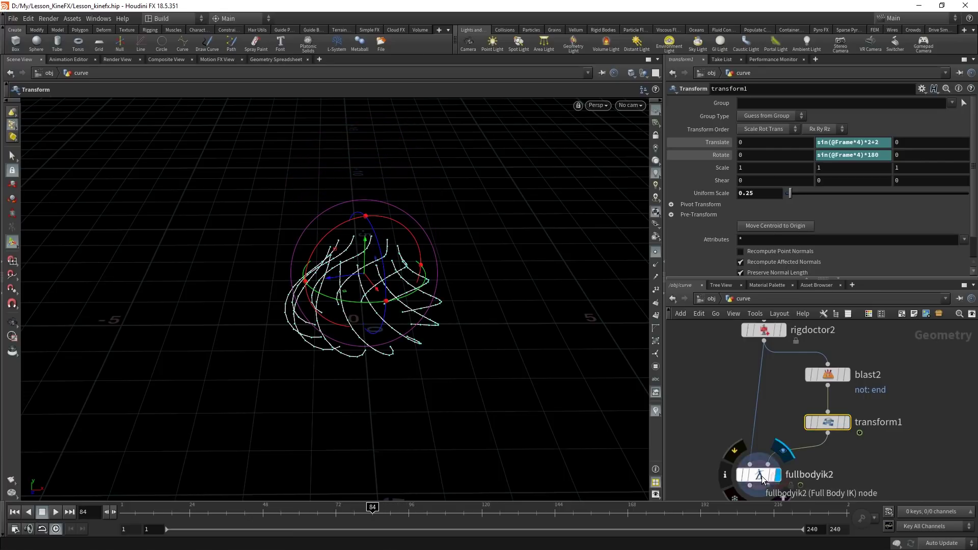
mouse_move(372, 509)
left_mouse_down()
mouse_move(465, 523)
mouse_move(591, 524)
left_mouse_up()
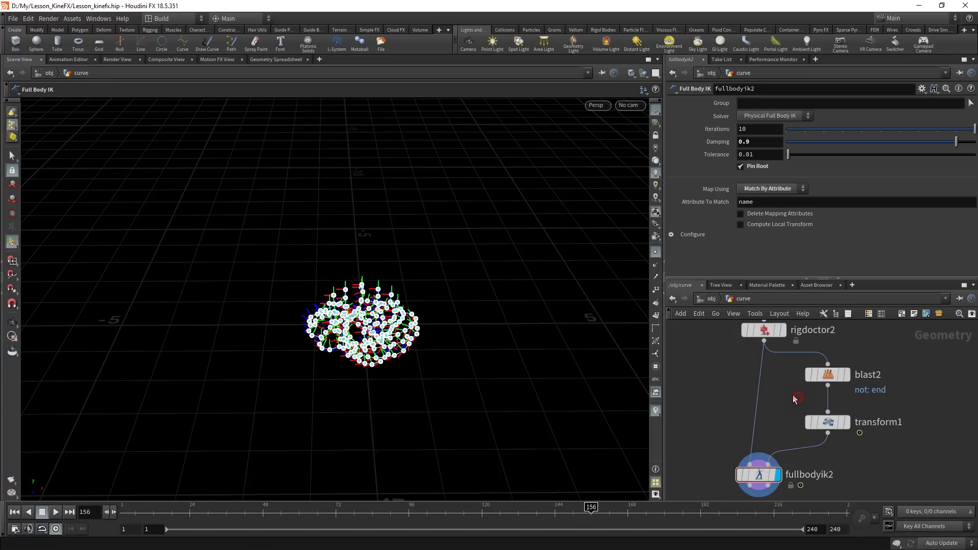
Step: Insert a Full Body IK Configure Targets node before fullbodyik2 and add one target configuration
key("Tab")
type("ik")
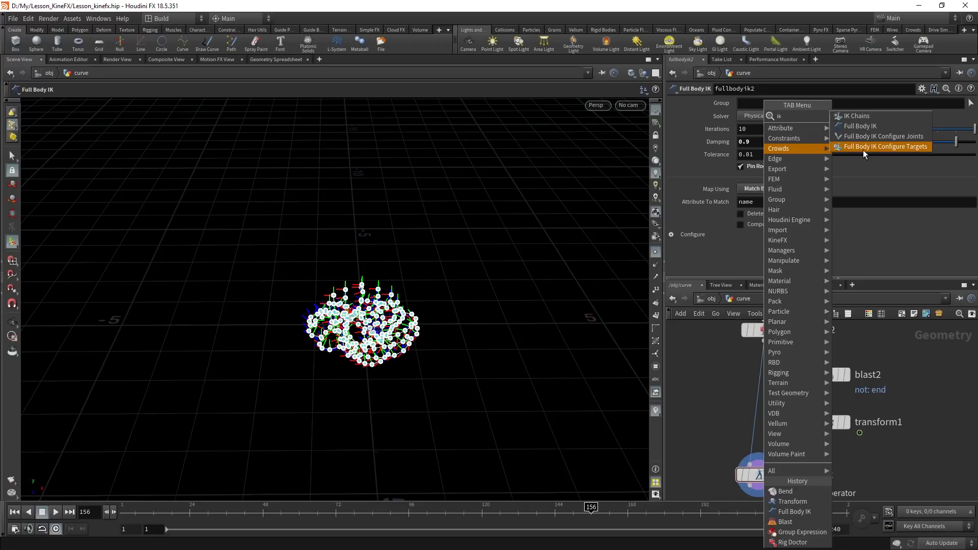
left_click(887, 150)
left_click(748, 407)
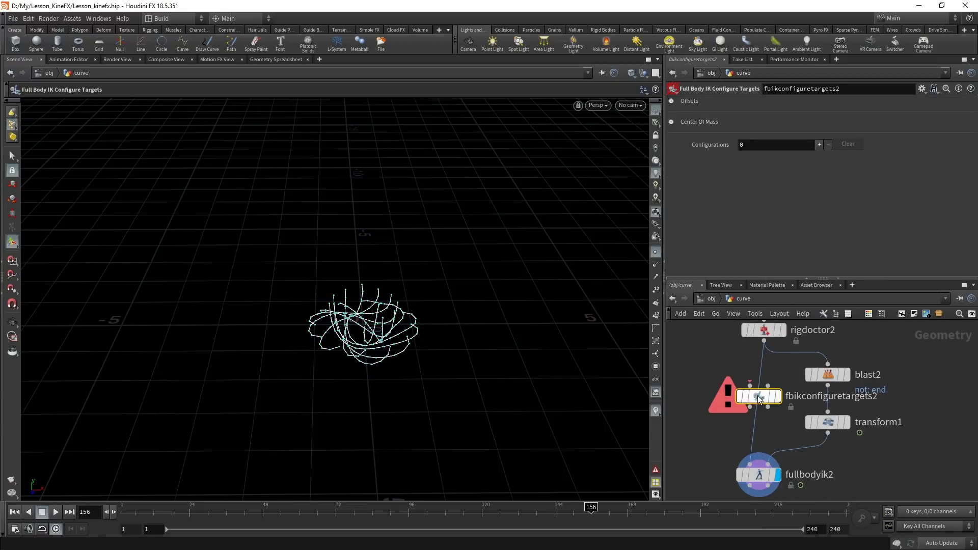
left_click(819, 145)
Step: Set the target group to the curves' top points with Type Position
left_click_drag(503, 231, 494, 199)
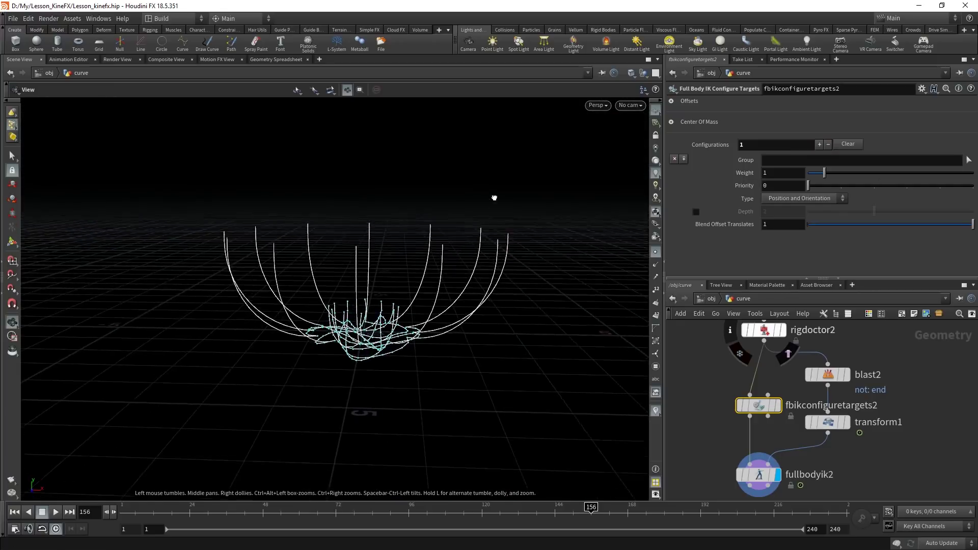
left_click(968, 162)
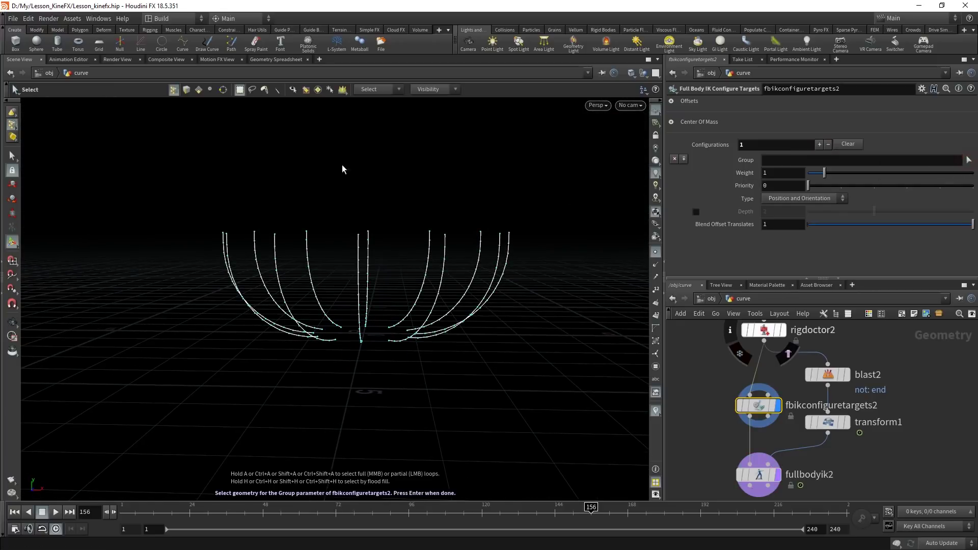
left_click_drag(148, 178, 547, 238)
key("Return")
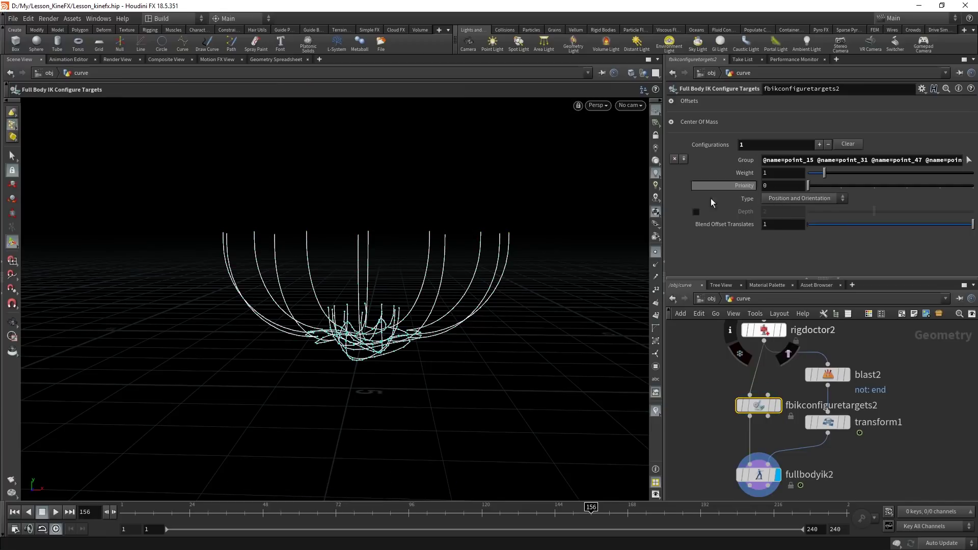
left_click(788, 199)
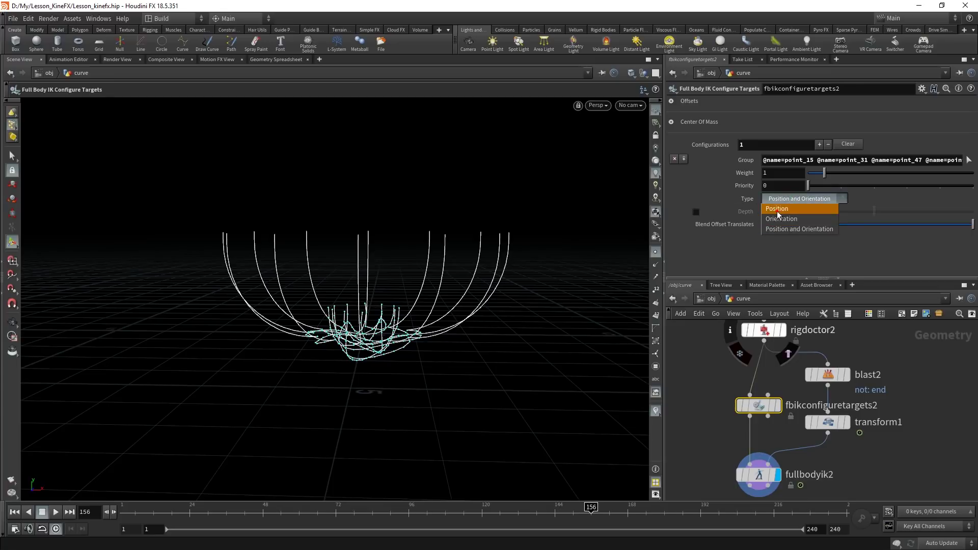
left_click(787, 205)
Step: Inspect the solved pose at frame 140, then select fullbodyik2 and rewind to frame 1
key("Escape")
left_click_drag(480, 248, 520, 354)
key("Return")
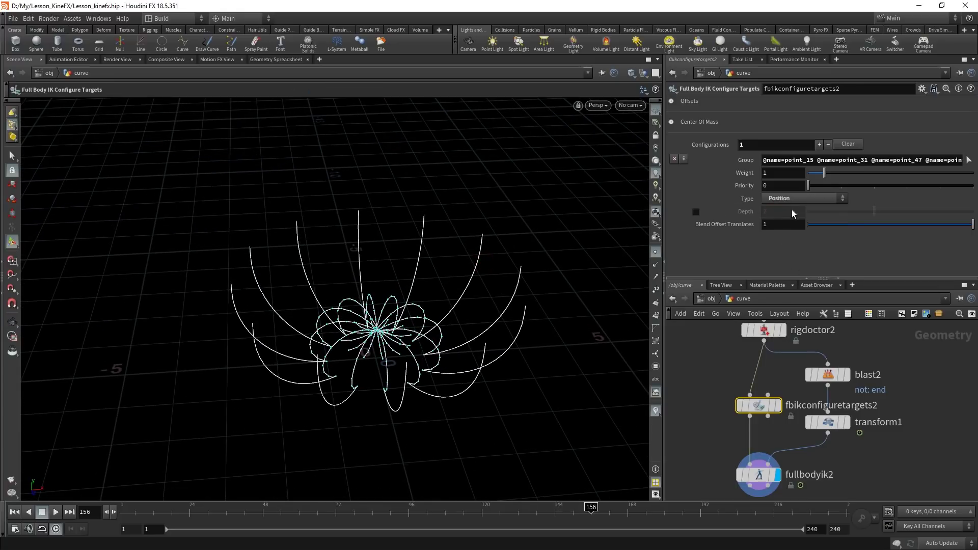
left_click_drag(568, 509, 543, 509)
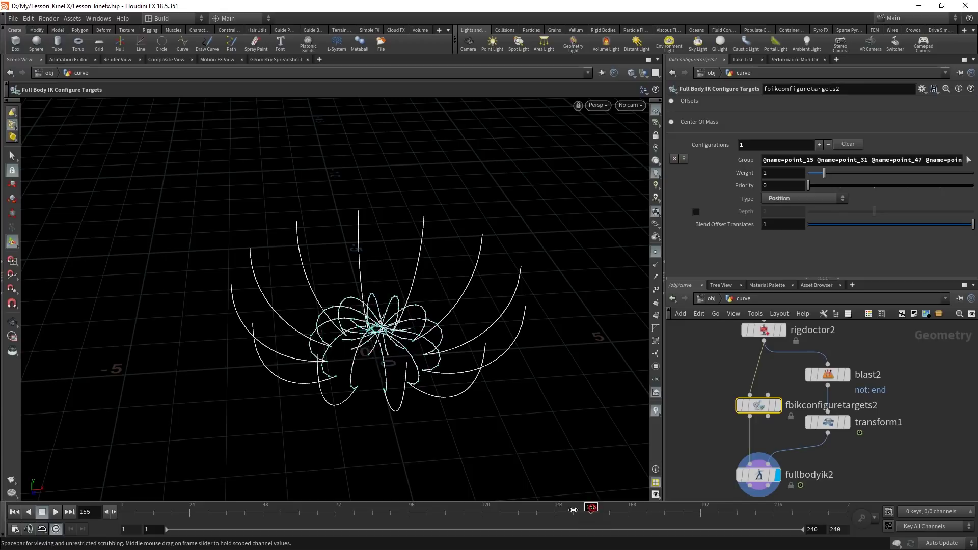
left_click(749, 479)
left_click(14, 512)
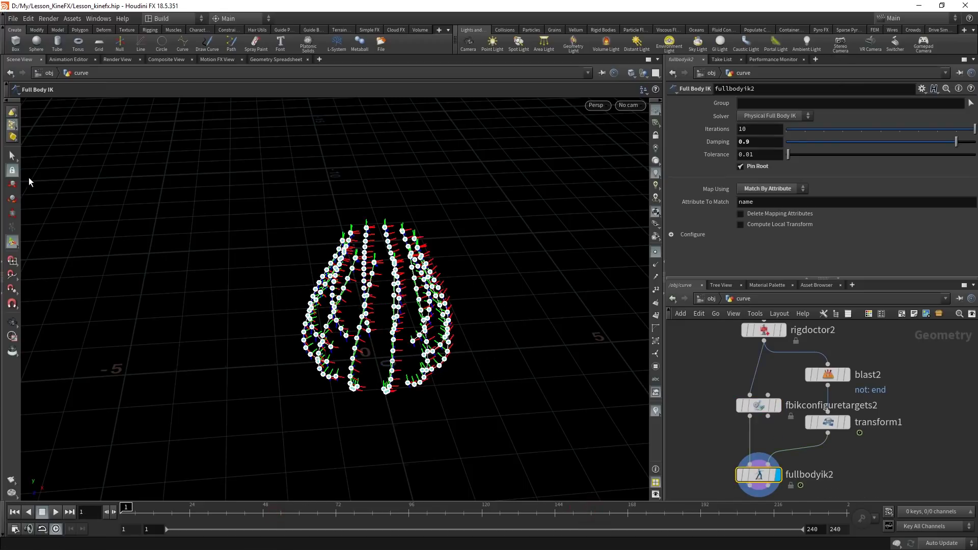
Step: Play the animation, select transform1, and set its uniform scale to 0.64
left_click(13, 158)
key("Up")
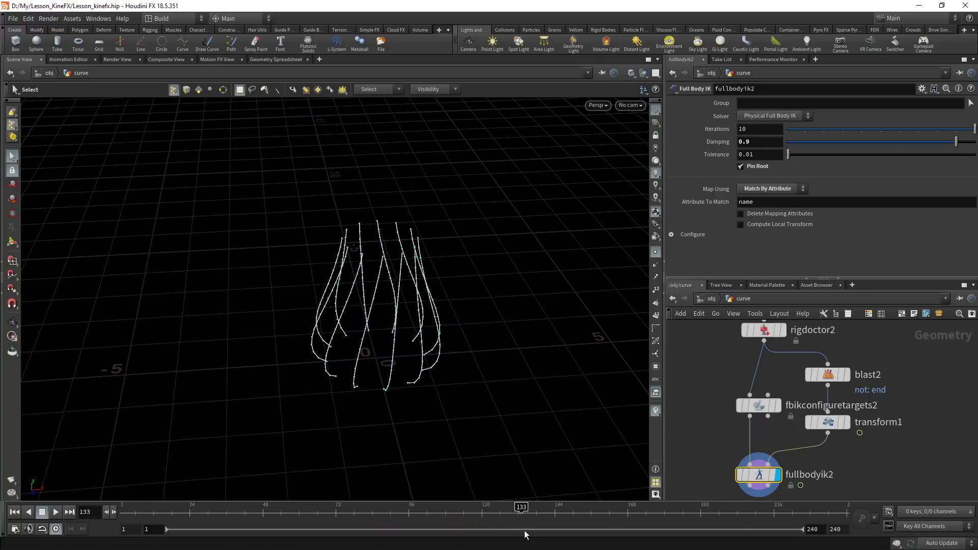
left_click_drag(875, 453, 813, 415)
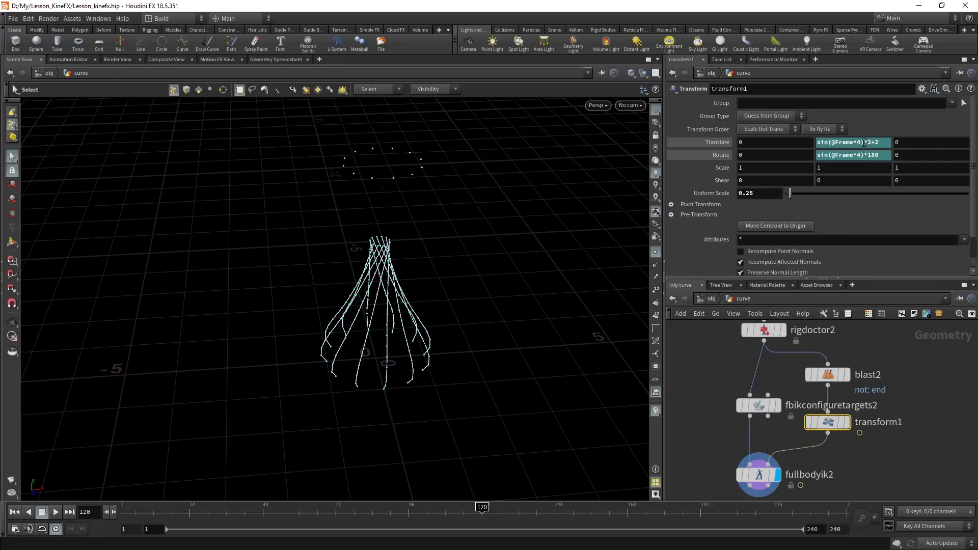
left_click_drag(865, 142, 743, 146)
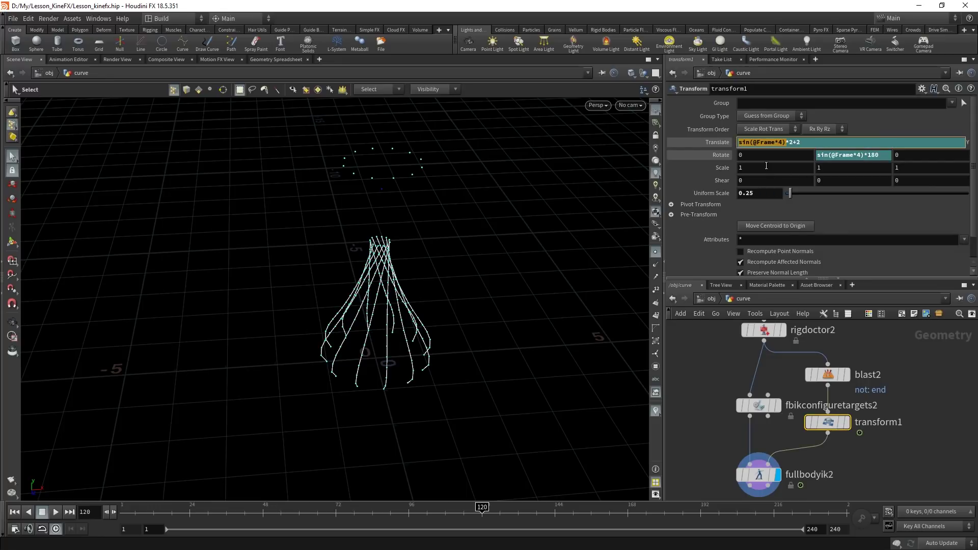
left_click(757, 168)
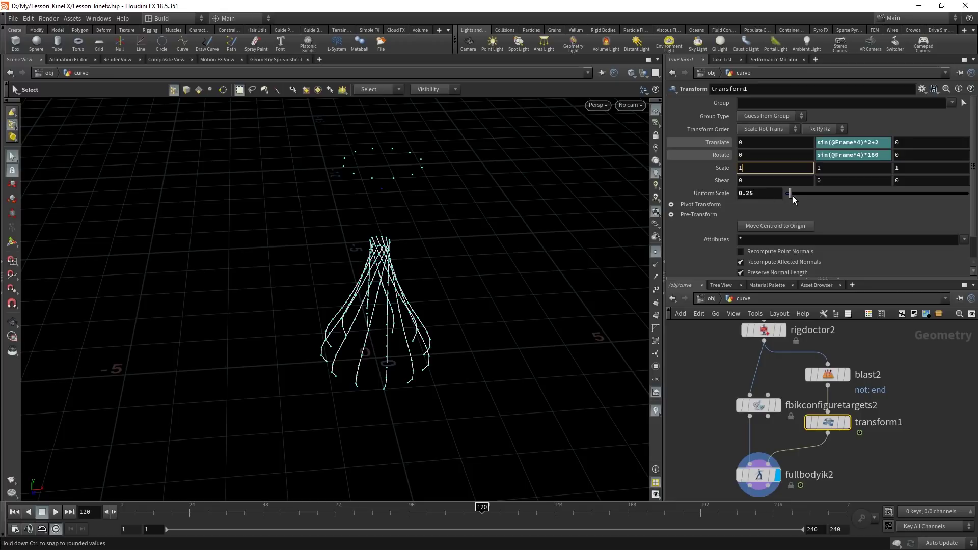
left_click_drag(791, 194, 797, 196)
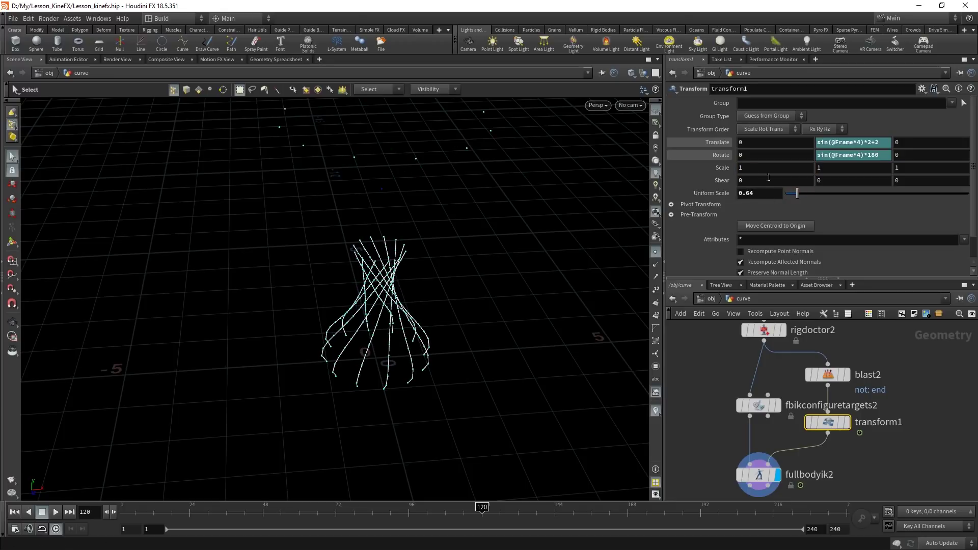
mouse_move(764, 169)
middle_mouse_down()
mouse_move(728, 166)
mouse_move(771, 176)
middle_mouse_up()
type("0.5")
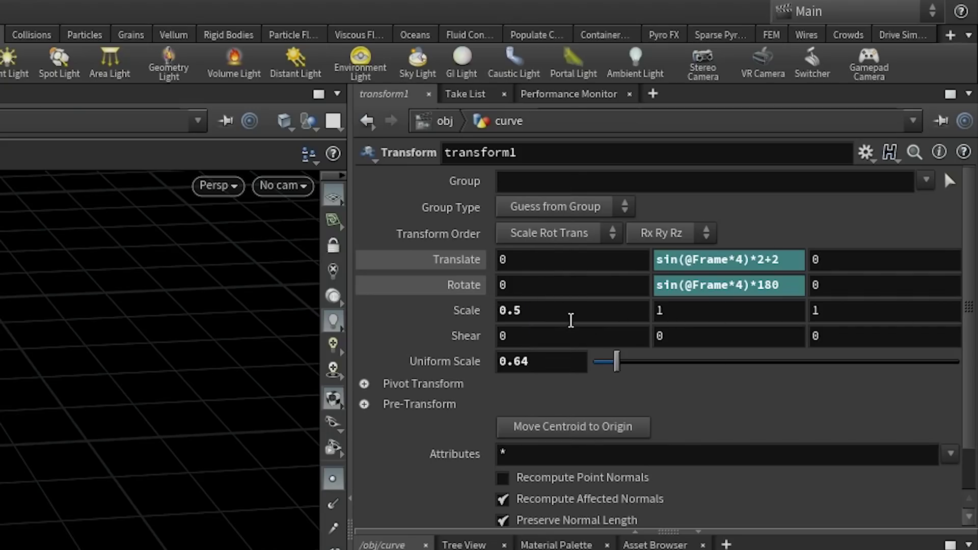
double_click(575, 316)
type("sin(@Frame*4)")
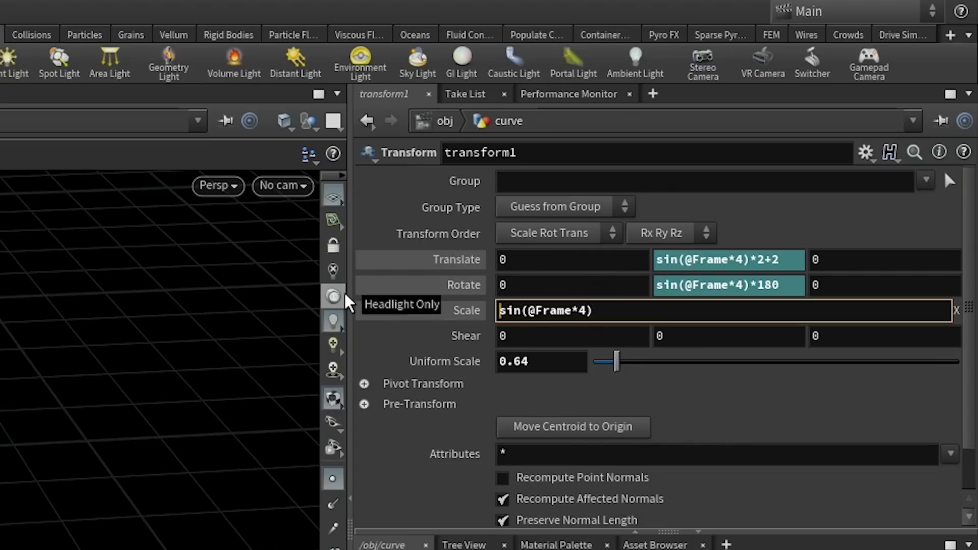
type("fit11(")
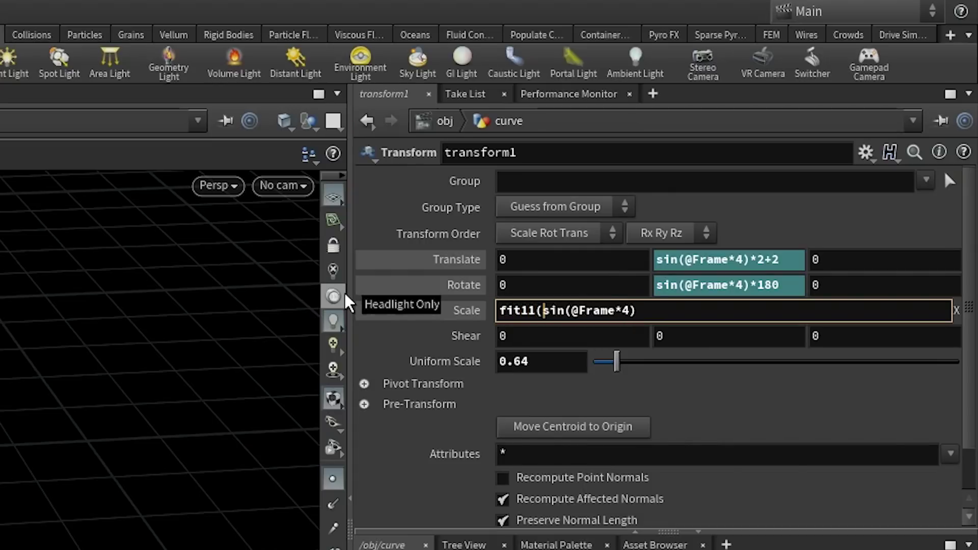
key("End")
type(",")
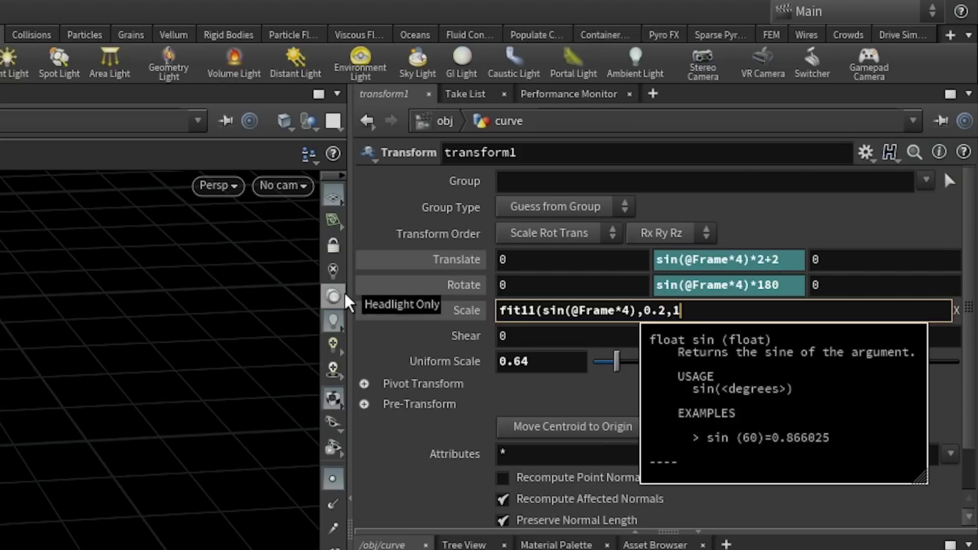
type(")")
key("Return")
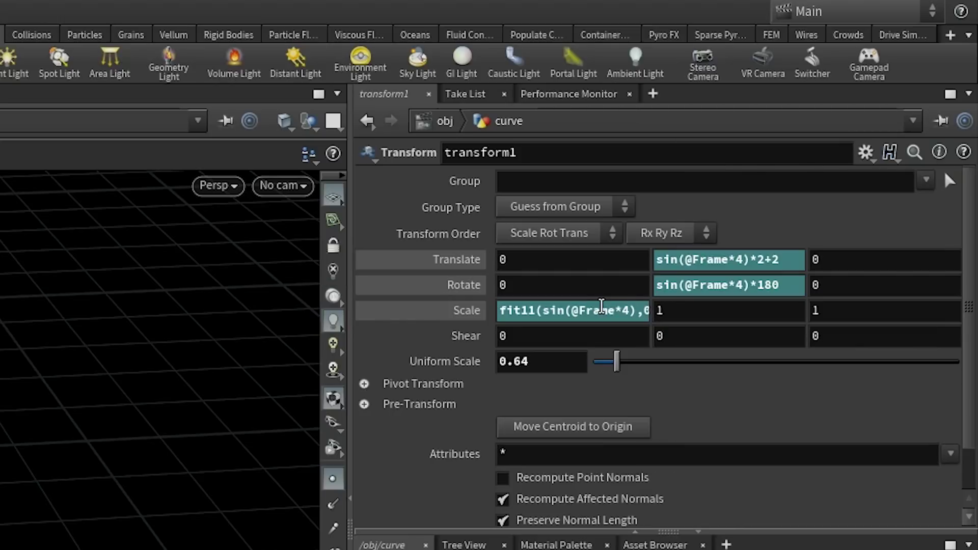
Step: Link Scale Z to Scale X with a ch("sx") relative reference
left_click(601, 310)
right_click(601, 309)
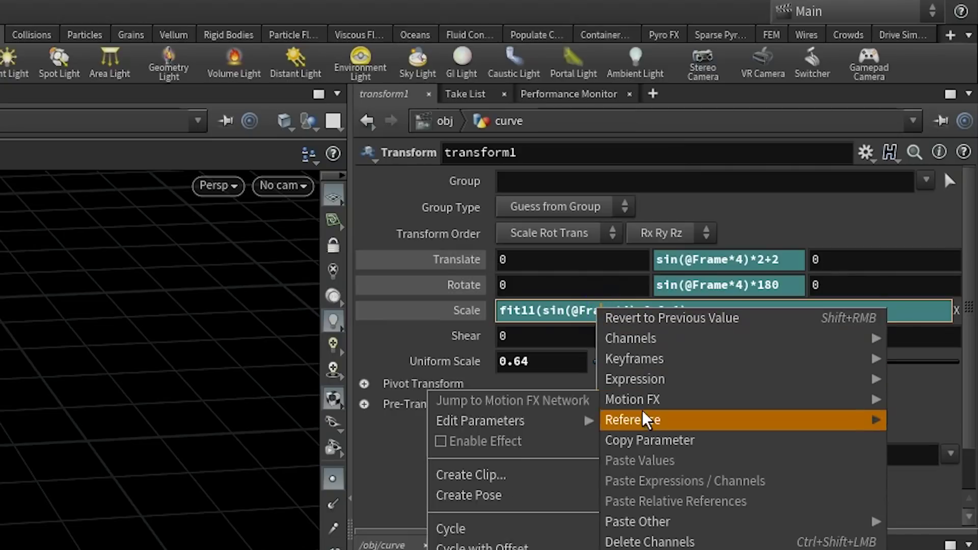
left_click(643, 437)
right_click(846, 313)
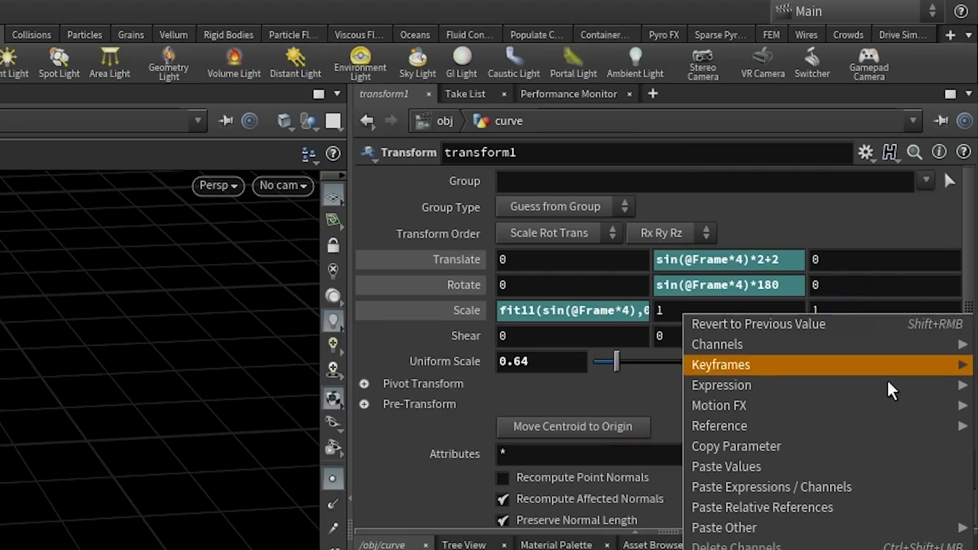
left_click(832, 511)
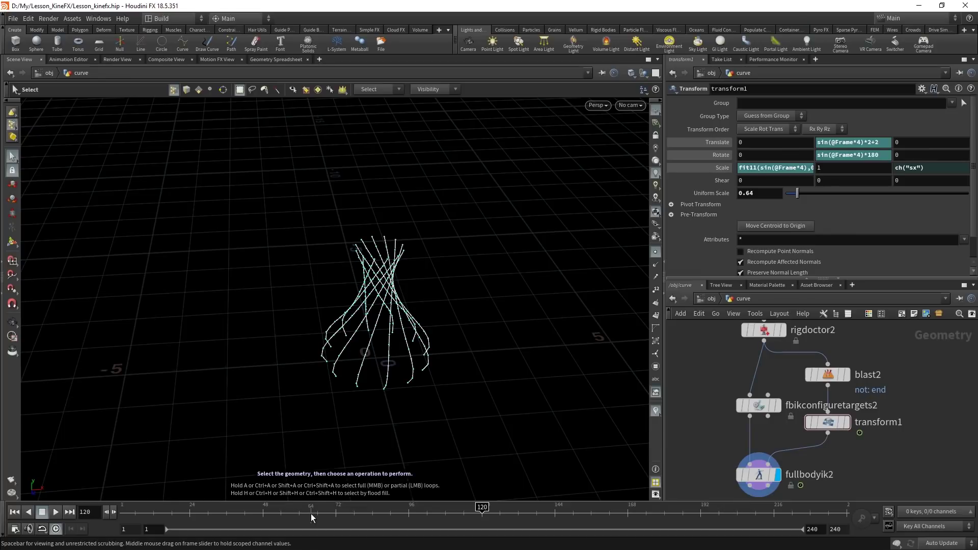
left_click(56, 512)
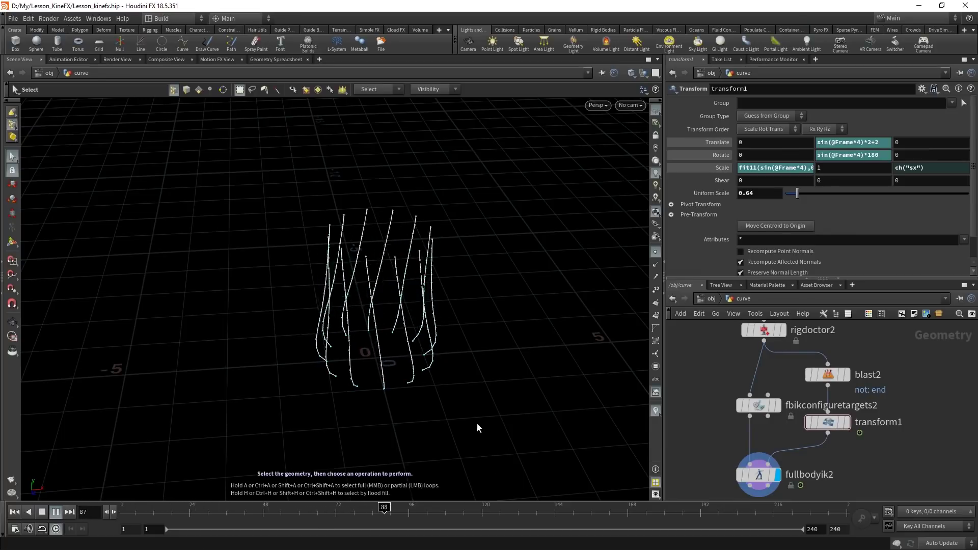
left_click(387, 512)
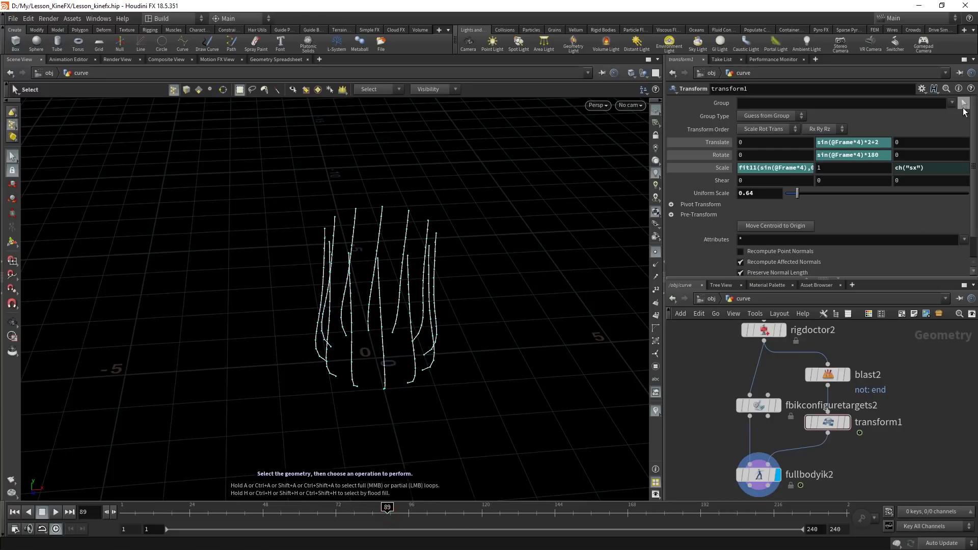
left_click(860, 156)
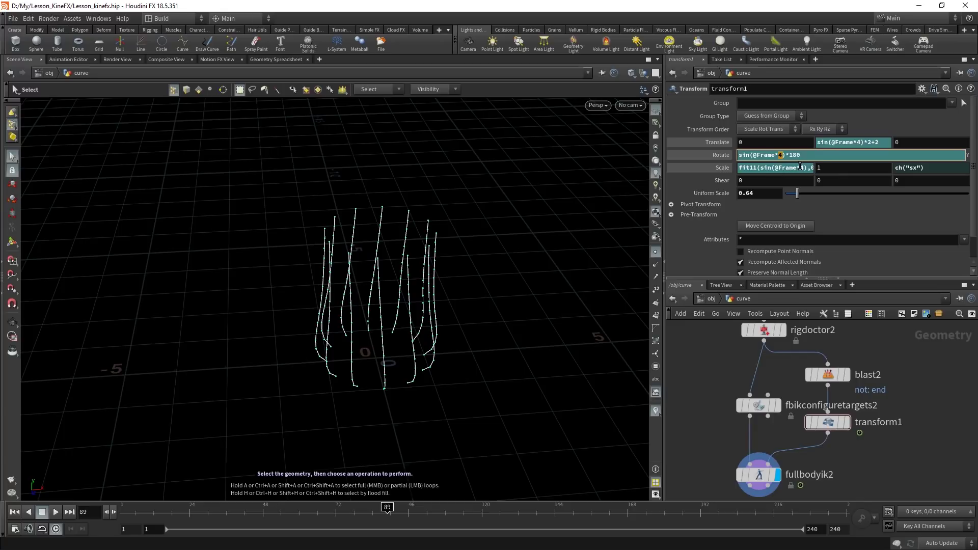
key("Return")
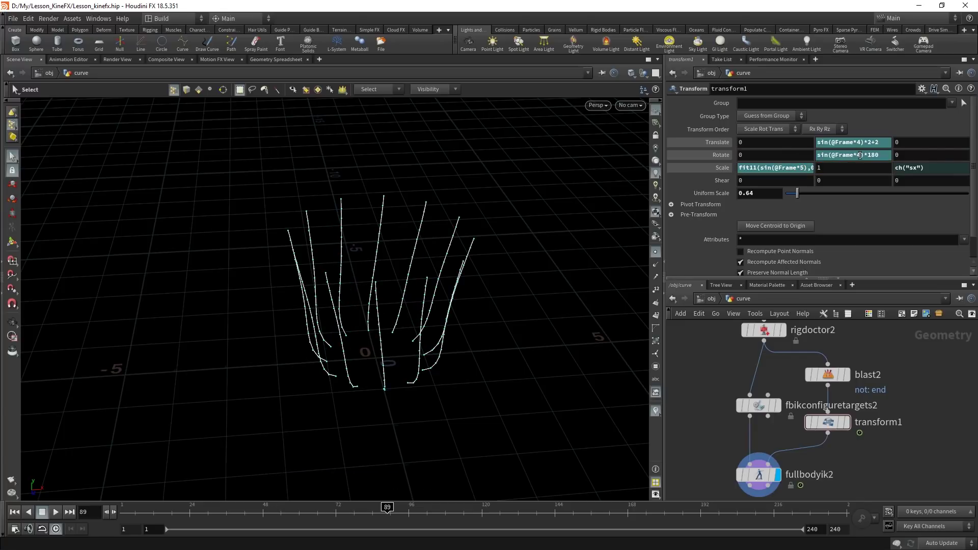
left_click(860, 155)
type("3")
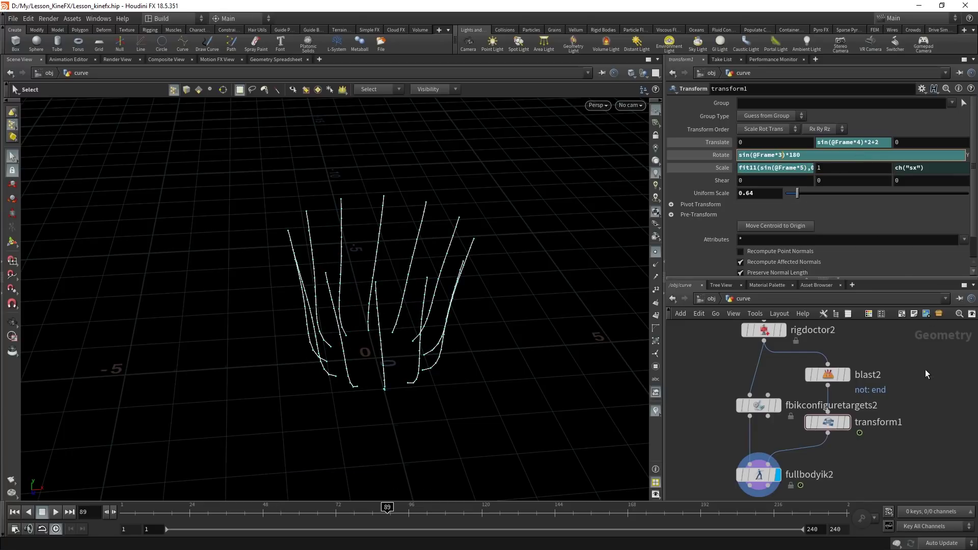
key("Return")
Step: Replay the animation from frame 1 and save Lesson_kinefx.hip
left_click(15, 512)
left_click(56, 512)
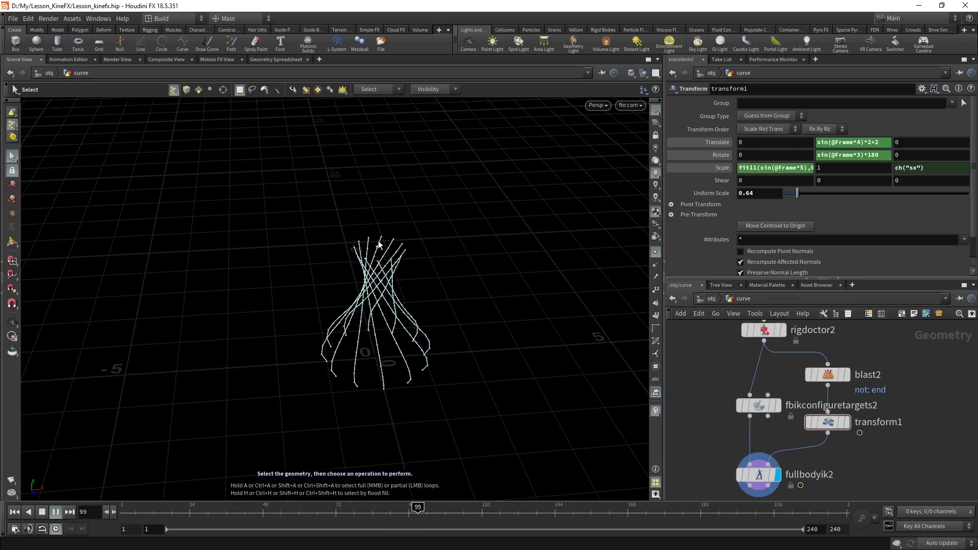
key("Escape")
mouse_move(392, 323)
left_mouse_down()
mouse_move(446, 346)
mouse_move(426, 438)
left_mouse_up()
key("s")
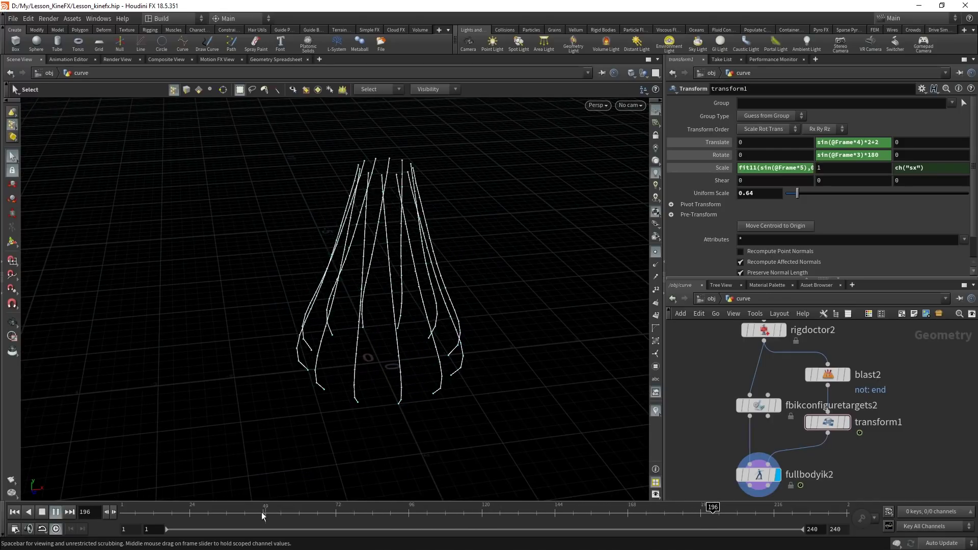
scroll(717, 444, "down", 4)
key("ctrl+s")
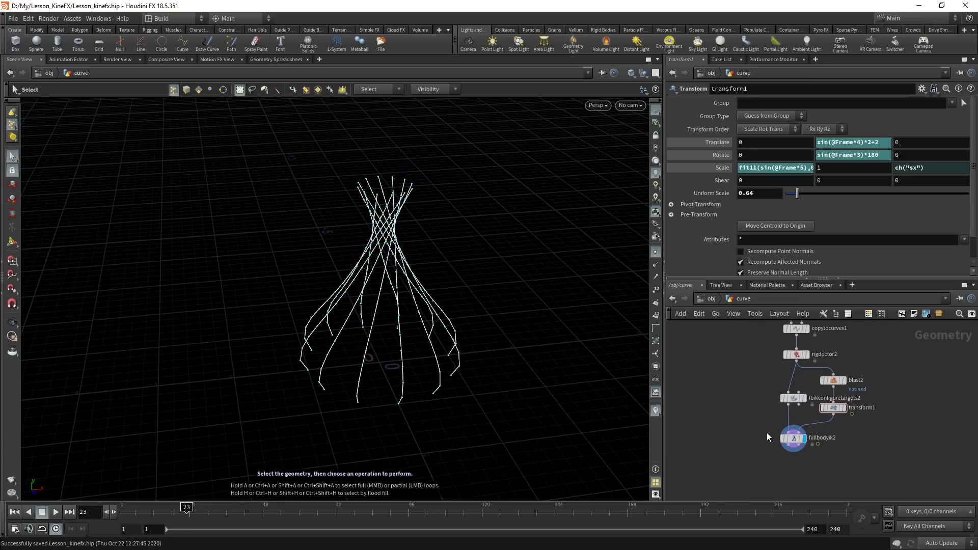
scroll(767, 432, "up", 3)
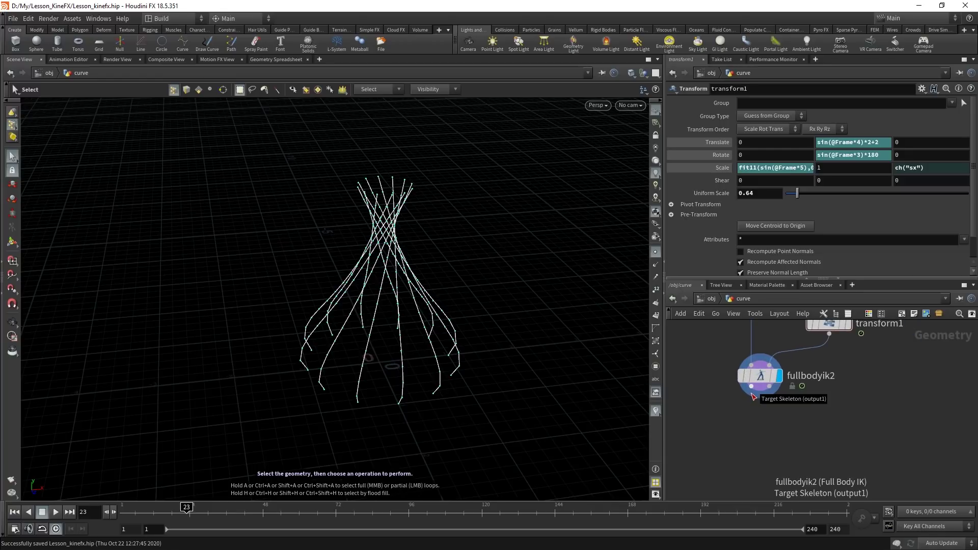
Step: Add a PolyWire below fullbodyik2 with 7 divisions and wire radius 0.024
key("Tab")
type("point")
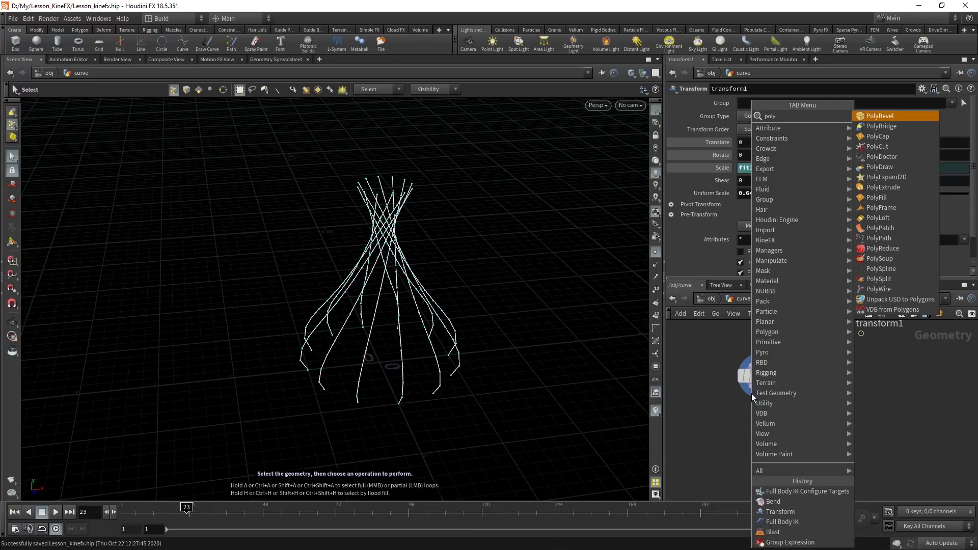
key("Return")
left_click(815, 431)
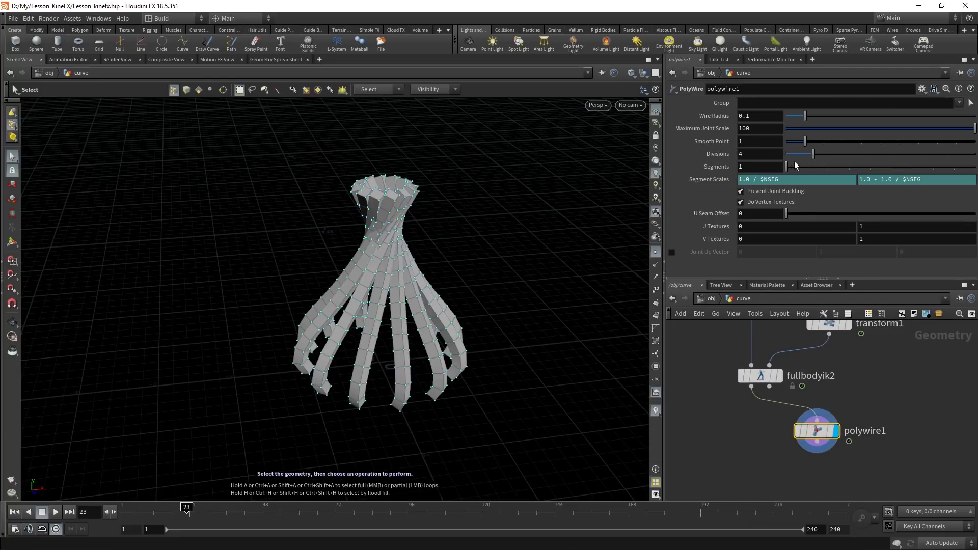
left_click_drag(813, 154, 894, 154)
left_click_drag(787, 116, 791, 115)
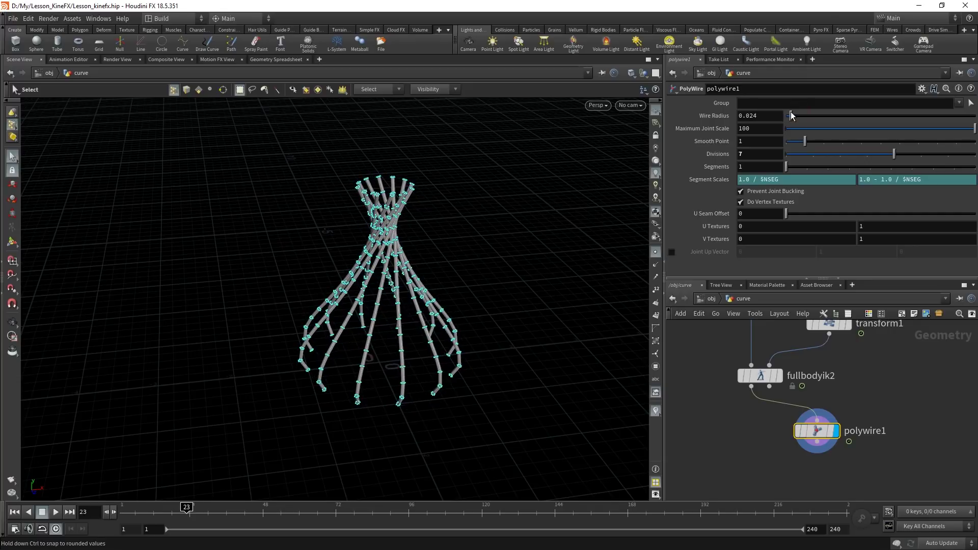
middle_click_drag(744, 437, 767, 452)
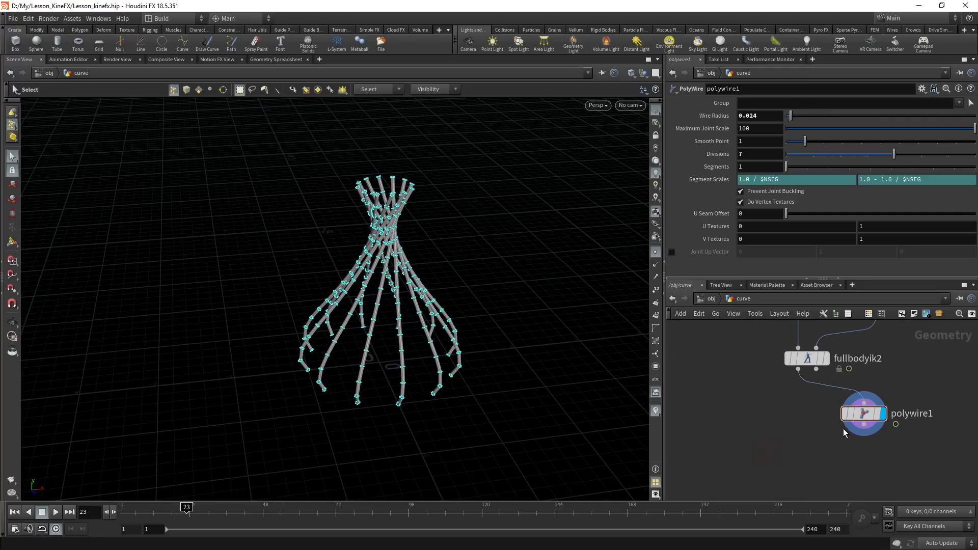
Step: Add chain1 fed by fullbodyik2's output and save the scene
key("Tab")
type("chai")
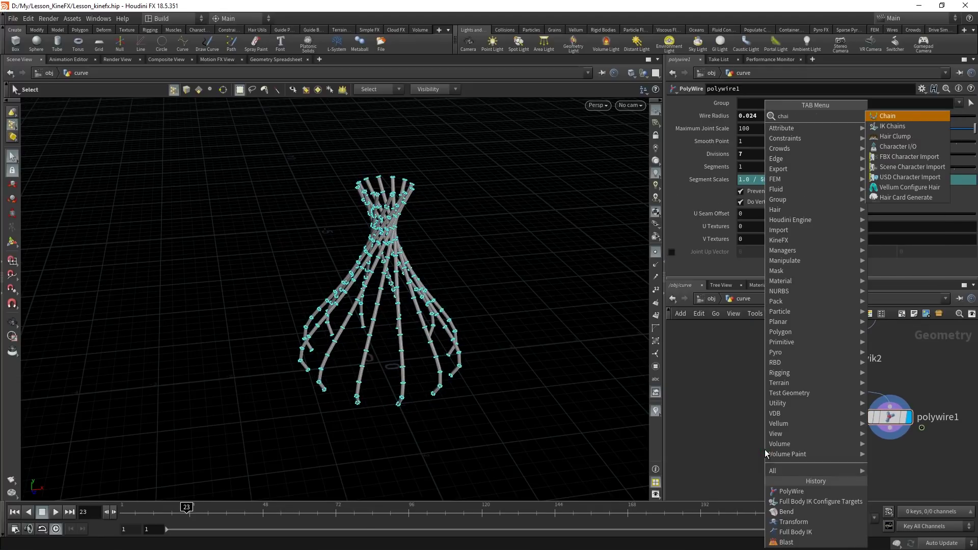
key("Return")
left_click(798, 372)
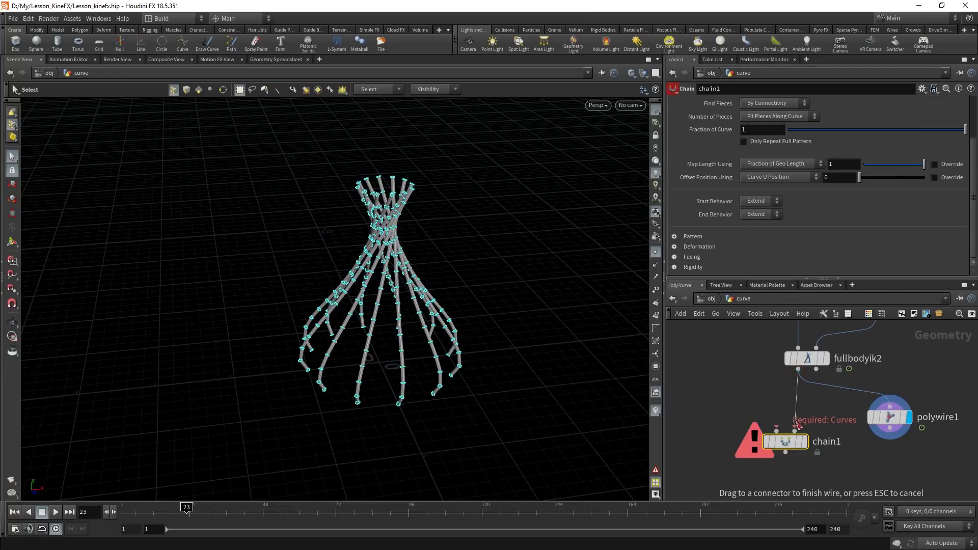
left_click(795, 432)
key("ctrl+s")
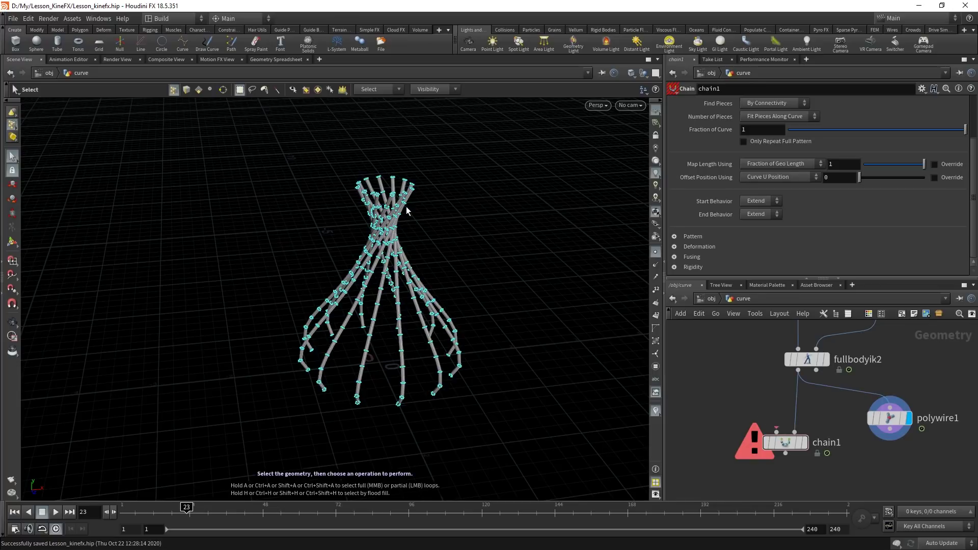
Step: Add a box1 node to the network
middle_click_drag(742, 405, 773, 426)
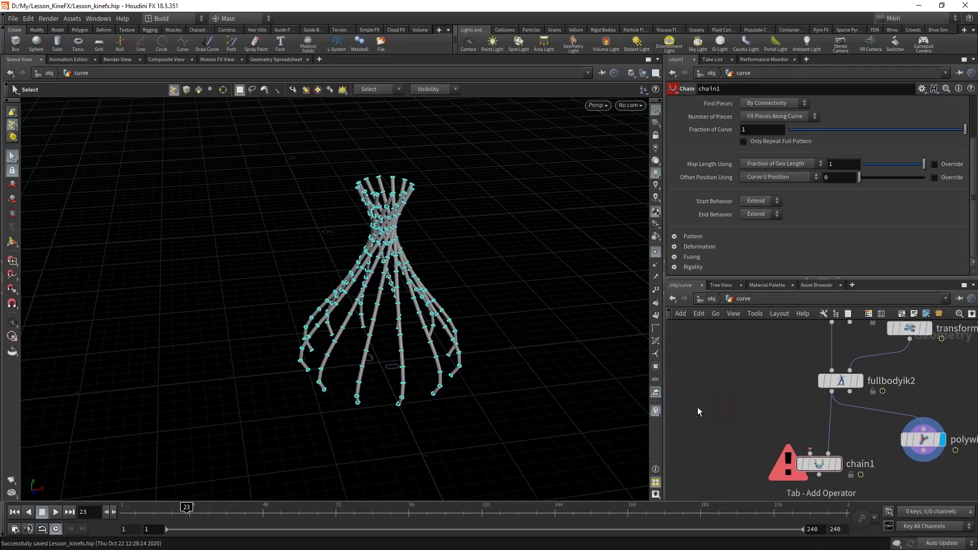
key("Tab")
type("box")
key("Return")
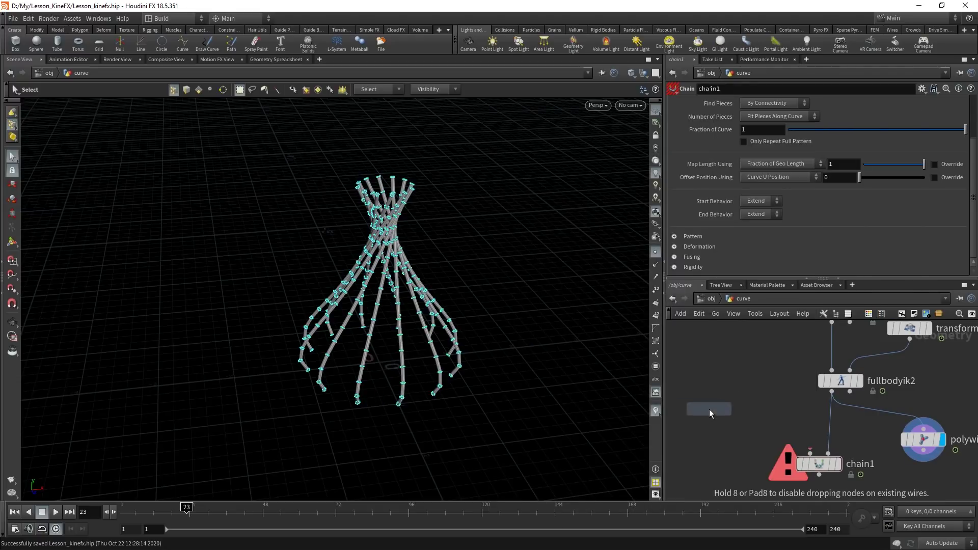
left_click(721, 383)
Step: Shrink box1 to uniform scale 0.19 and stretch its Size Z to 1.5
key("h")
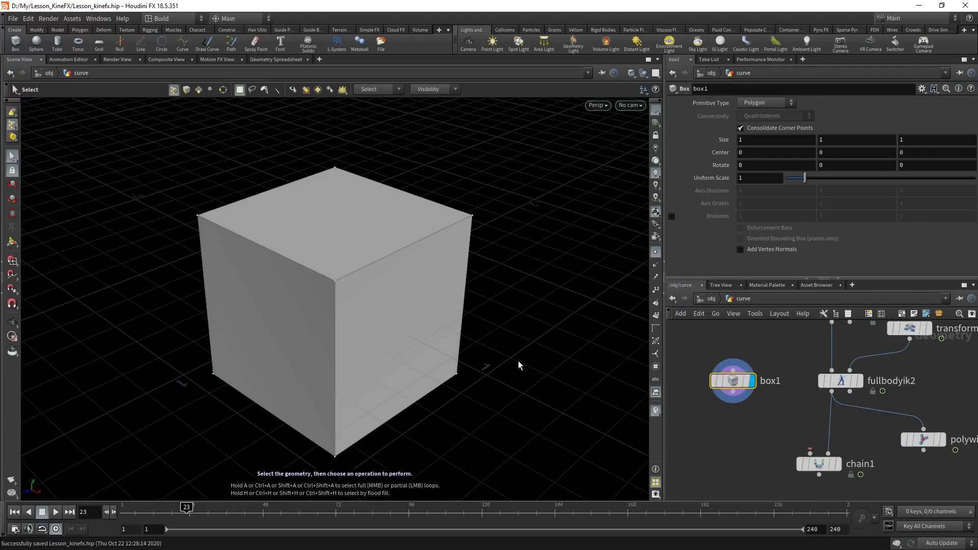
left_click_drag(805, 178, 789, 178)
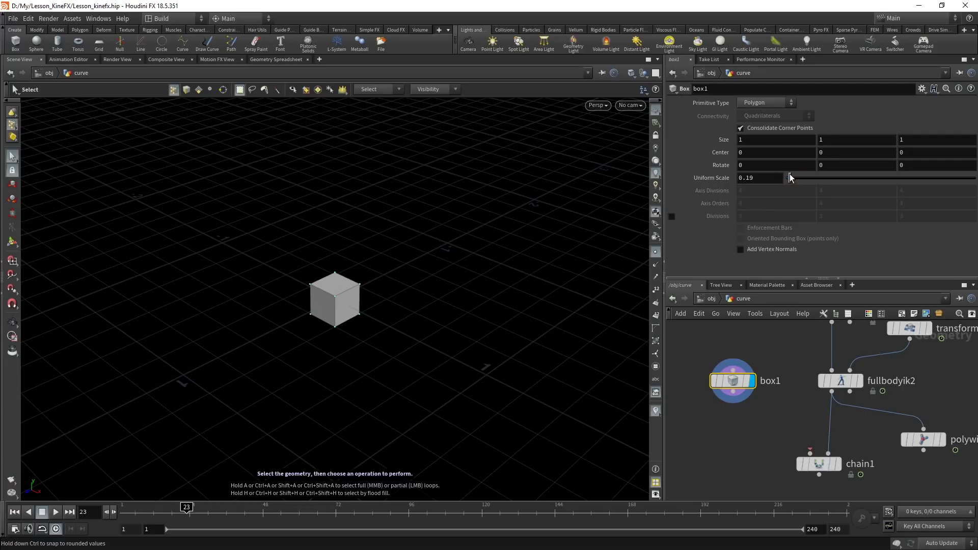
scroll(409, 308, "up", 5)
key("Escape")
left_click_drag(408, 309, 374, 357)
key("s")
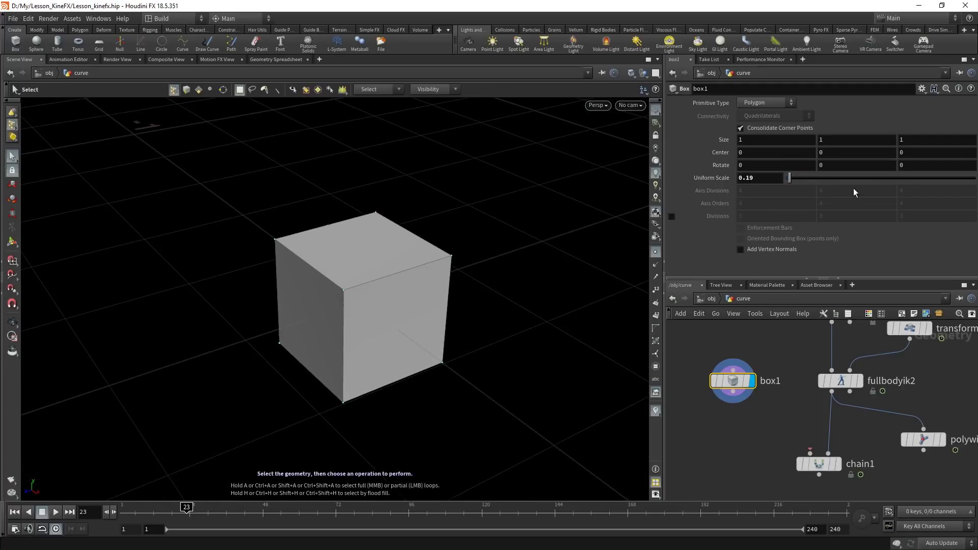
middle_click_drag(920, 141, 857, 148)
mouse_move(535, 338)
left_mouse_down()
mouse_move(505, 361)
mouse_move(291, 354)
left_mouse_up()
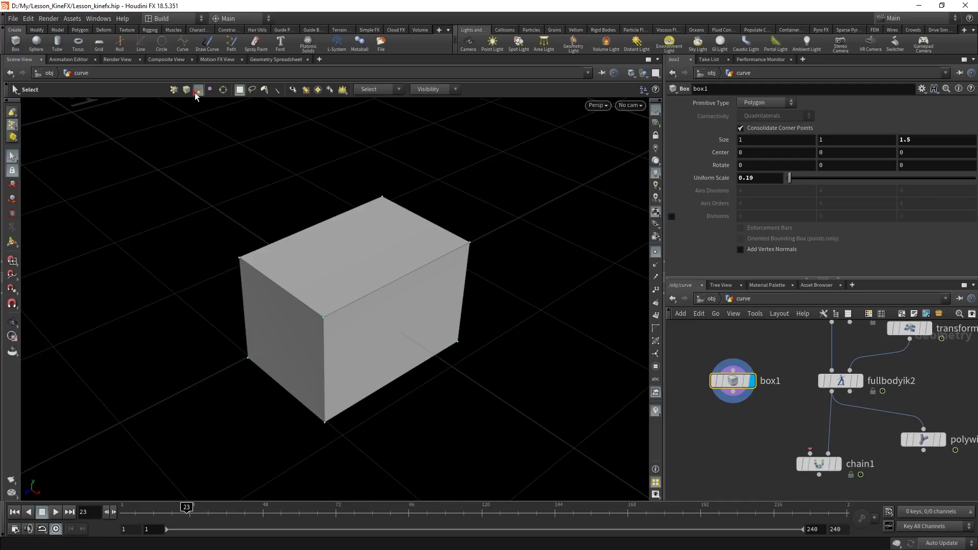
Step: Select one side face of the box and extrude it with PolyExtrude
key("Escape")
left_click_drag(426, 328, 290, 310)
key("s")
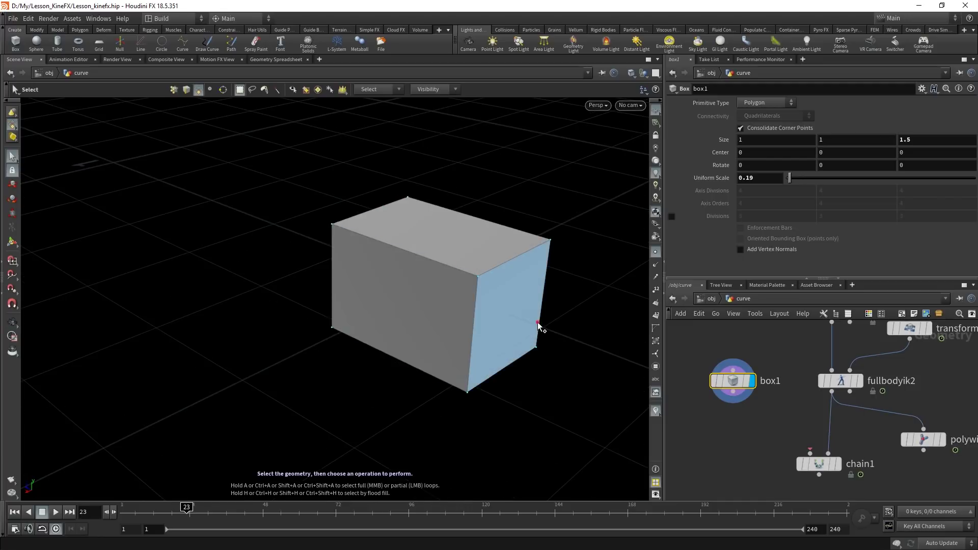
left_click_drag(386, 323, 532, 334)
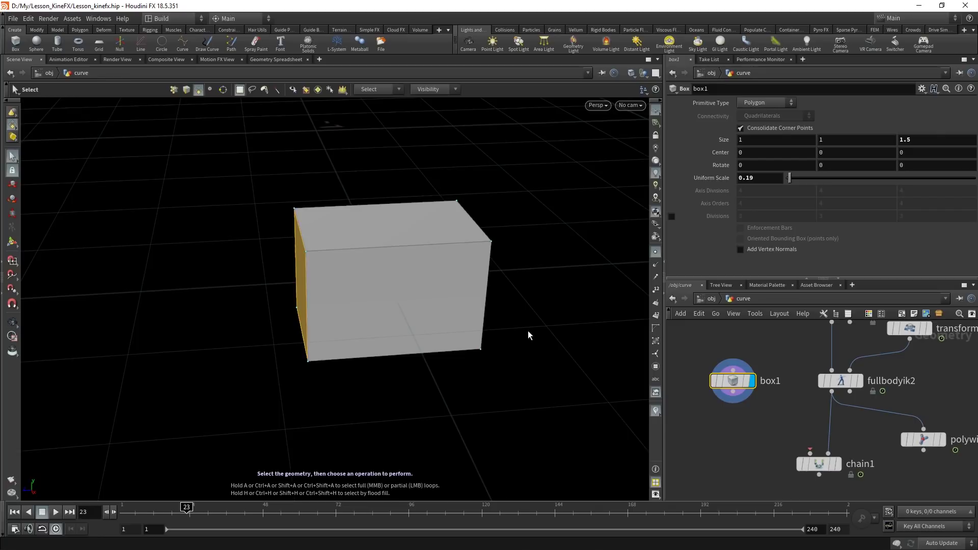
key("Tab")
type("extru")
key("Down")
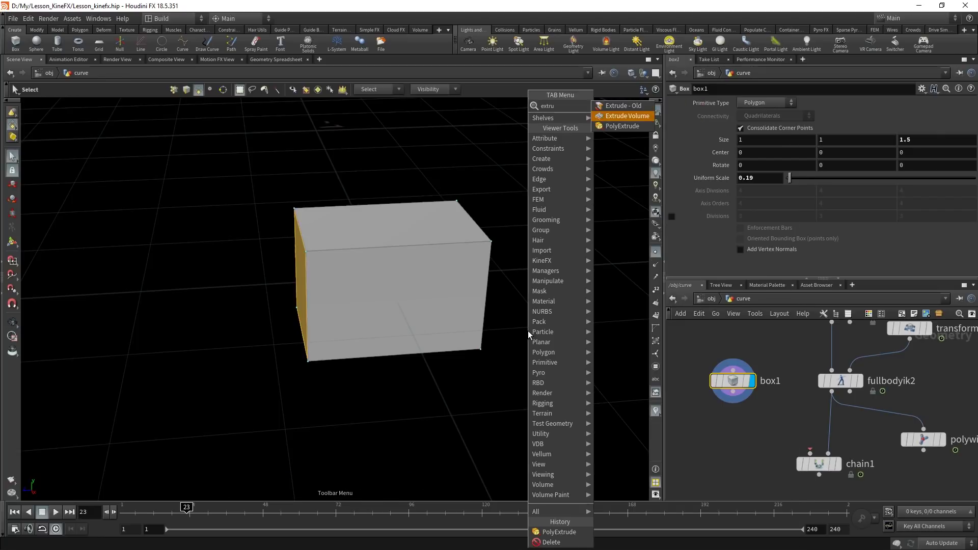
key("Down")
key("Return")
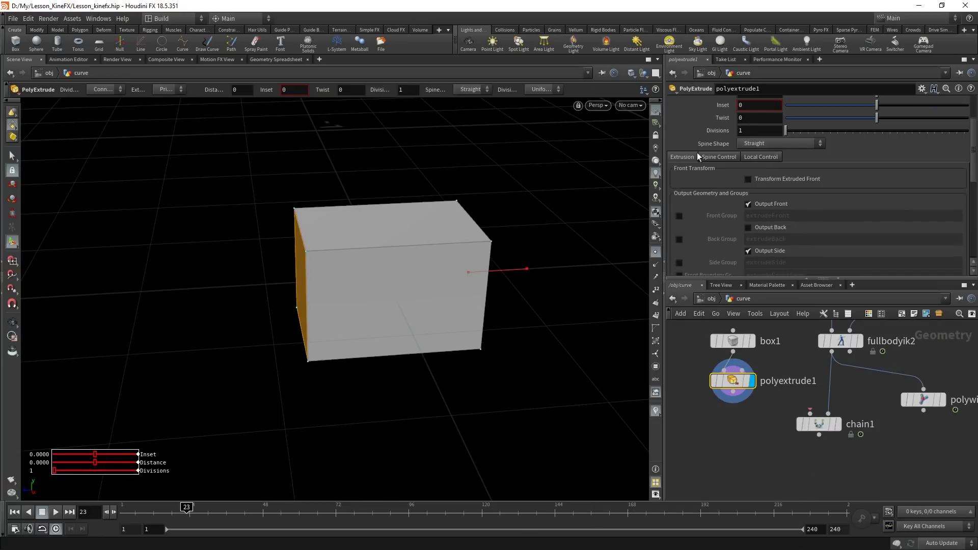
Step: Inset the extruded face by 0.045 and extrude it again as polyextrude2
left_click_drag(877, 105, 882, 105)
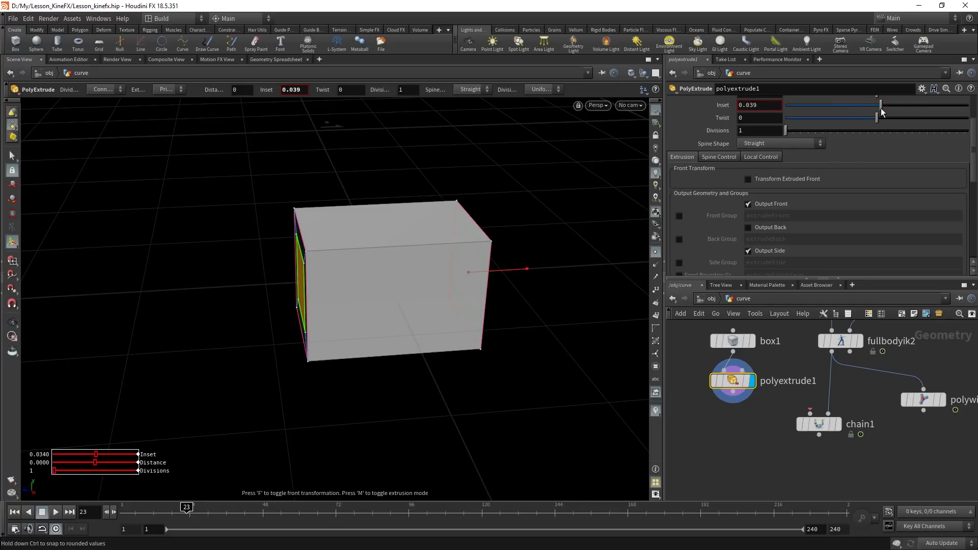
key("Escape")
left_click_drag(524, 290, 596, 270)
key("Return")
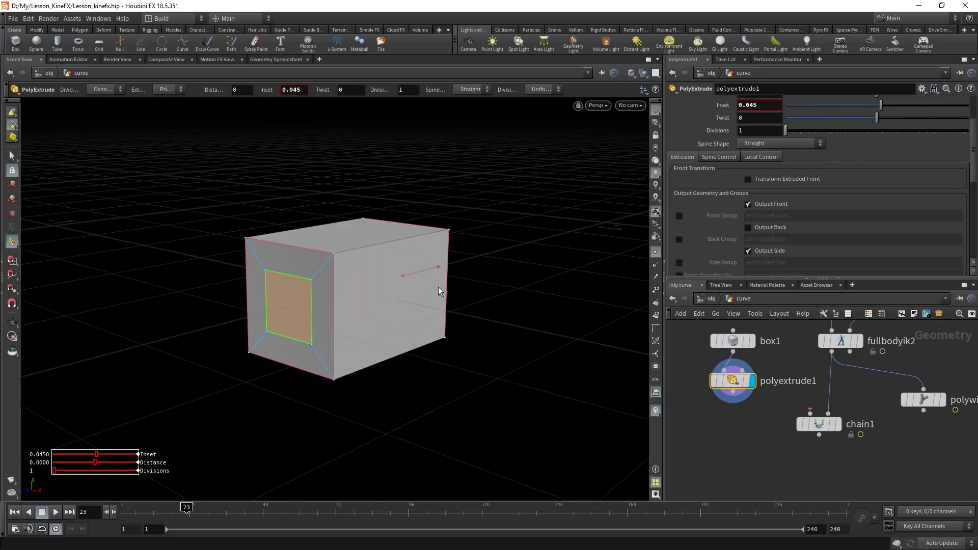
key("q")
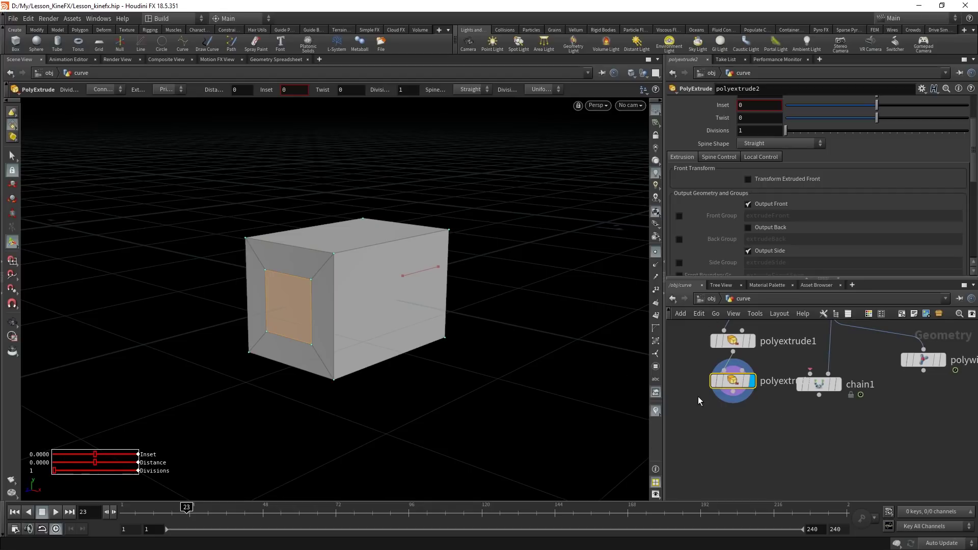
Step: Transform the extruded front in global space, pushing it along Z and scaling to 0.5
key("f")
scroll(716, 205, "down", 1)
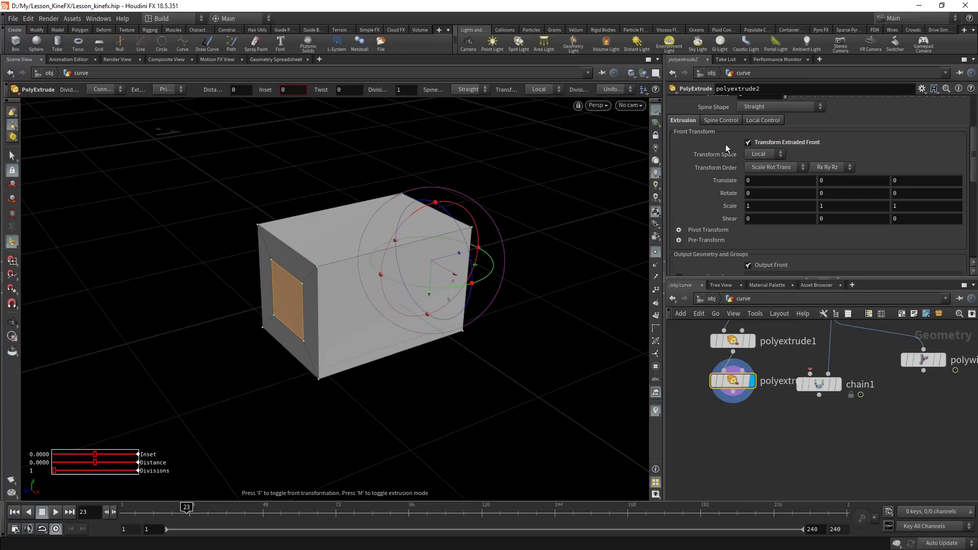
left_click(764, 155)
left_click(758, 174)
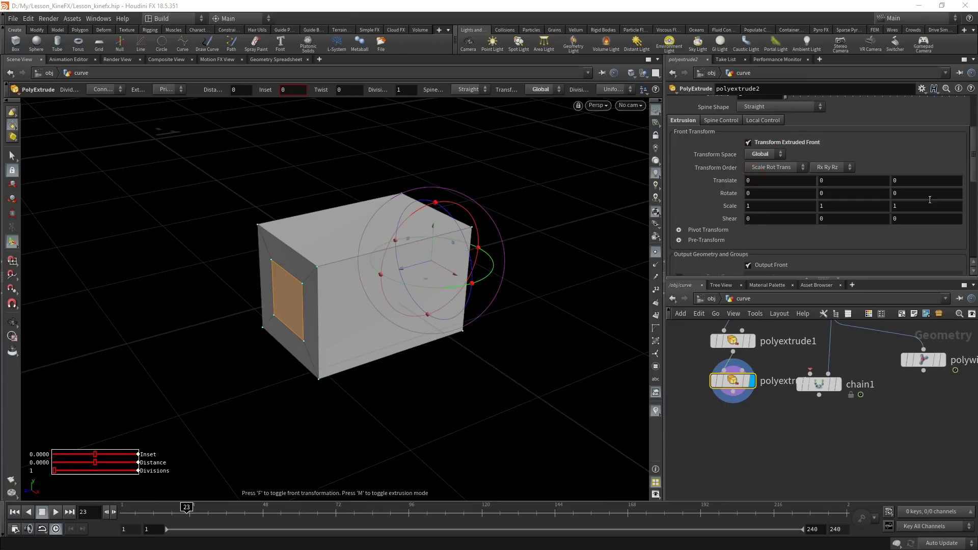
mouse_move(893, 181)
middle_mouse_down()
mouse_move(883, 181)
mouse_move(908, 205)
middle_mouse_up()
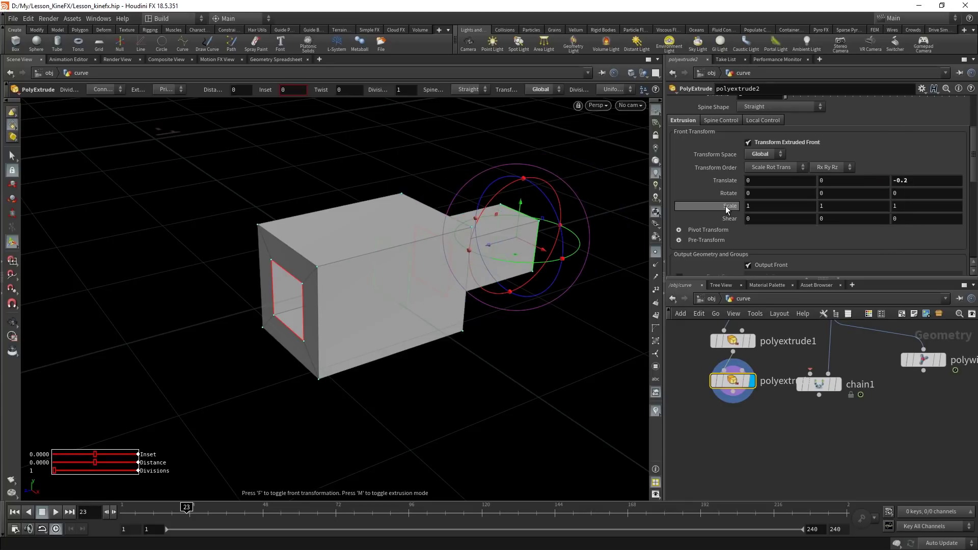
middle_click_drag(739, 208, 714, 206)
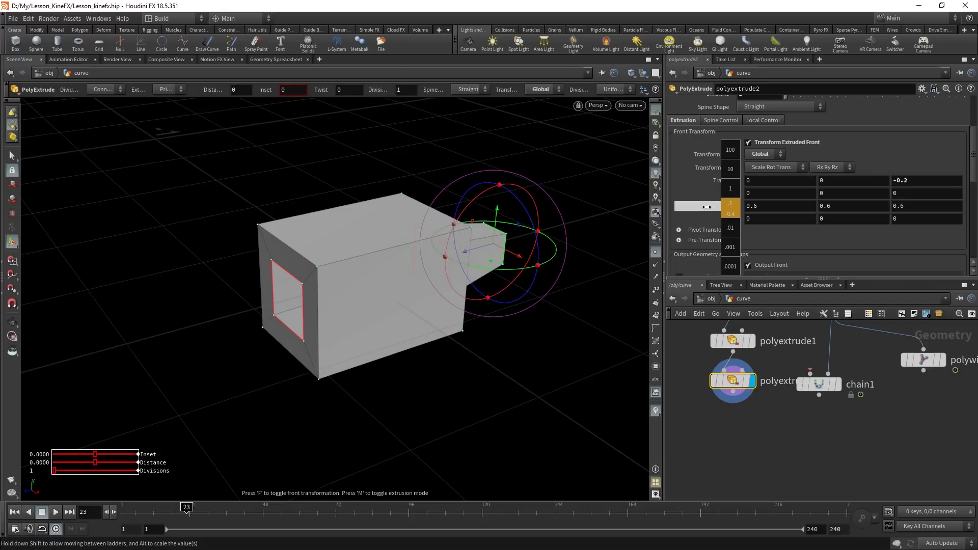
middle_click_drag(710, 205, 701, 206)
Step: Keep the front's Scale Z at 1 and set its Translate Z to -0.16
key("Escape")
mouse_move(357, 239)
left_mouse_down()
mouse_move(410, 234)
mouse_move(377, 236)
left_mouse_up()
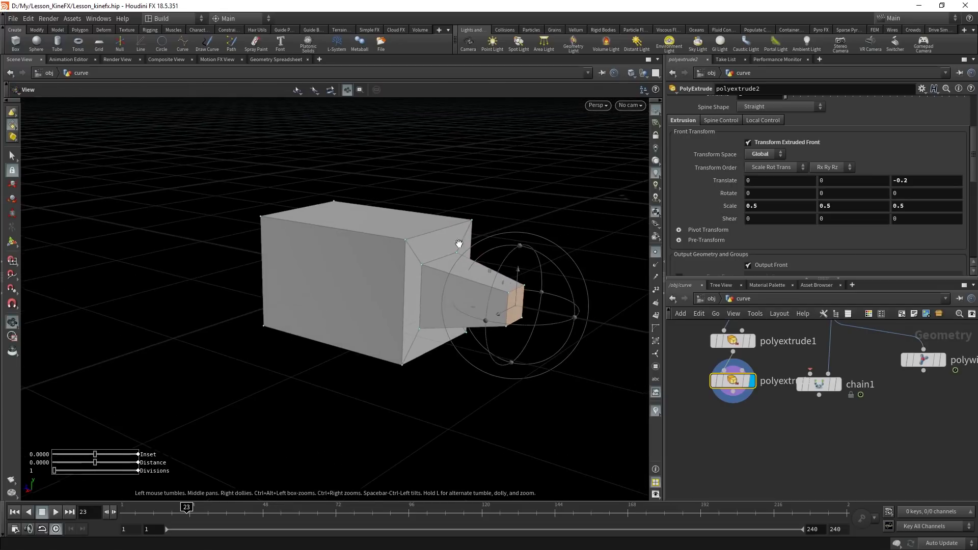
key("Return")
double_click(932, 207)
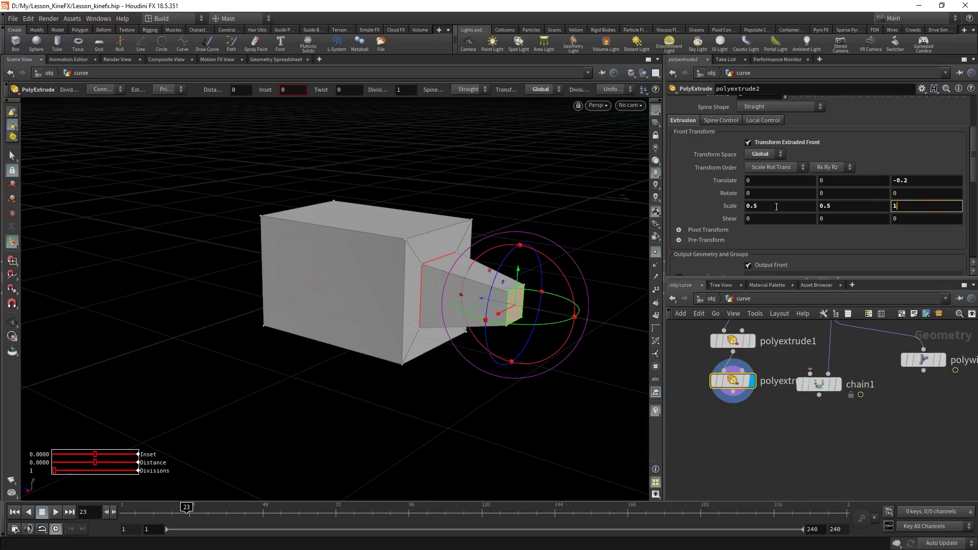
type("1")
key("Return")
left_click_drag(484, 254, 515, 285)
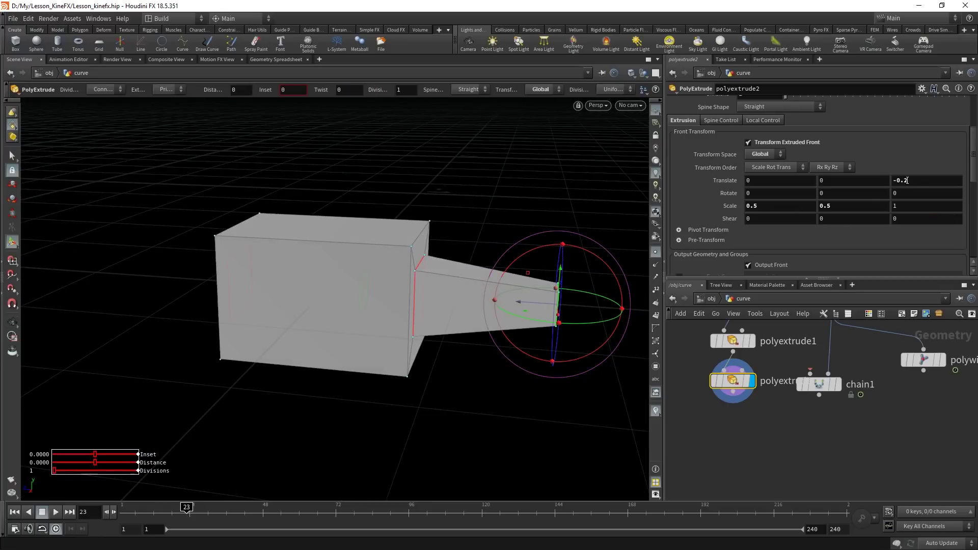
mouse_move(913, 180)
middle_mouse_down()
mouse_move(912, 193)
mouse_move(882, 193)
middle_mouse_up()
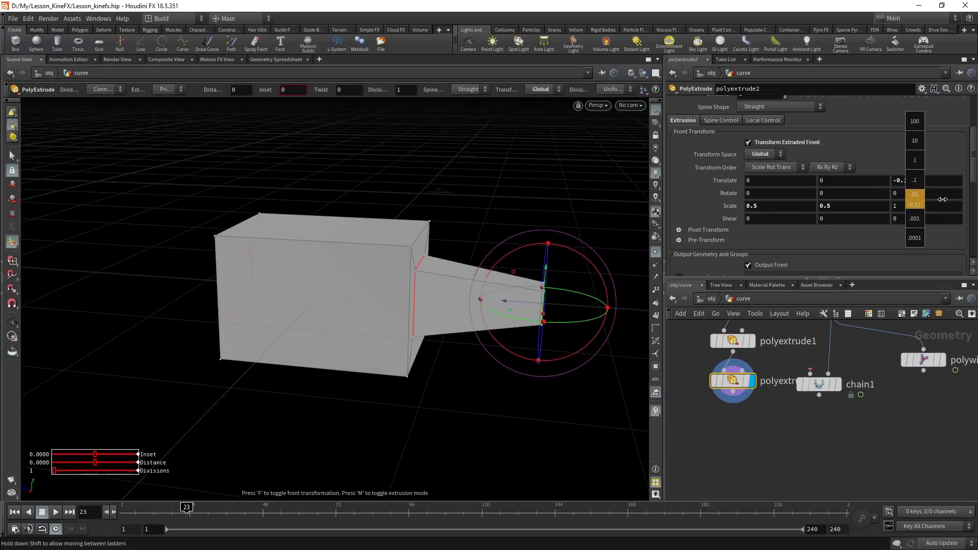
key("w")
Step: Orbit the box and move chain1 down below polyextrude2
mouse_move(433, 271)
left_mouse_down()
mouse_move(564, 243)
mouse_move(420, 340)
mouse_move(433, 329)
left_mouse_up()
key("w")
key("Return")
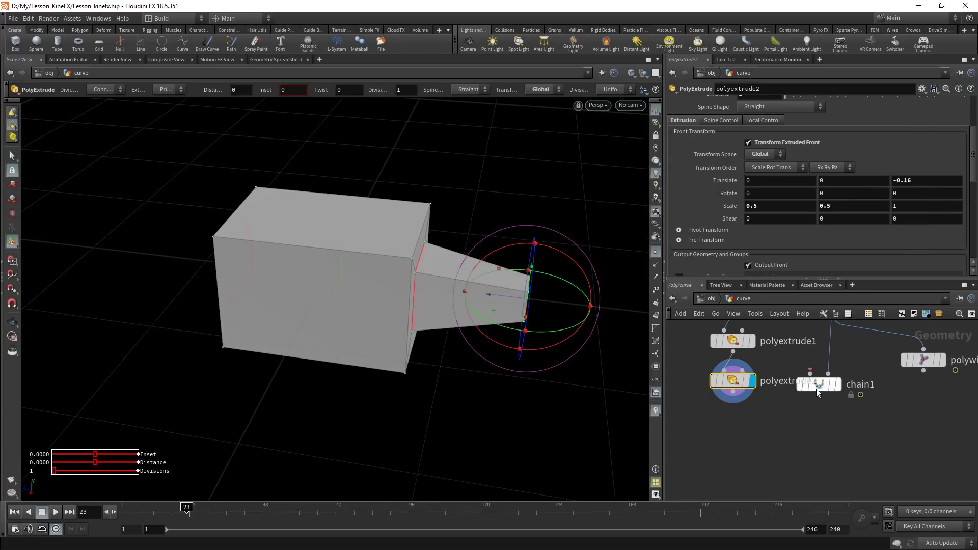
left_click_drag(817, 389, 819, 436)
Step: Add pack1 after polyextrude2, move chain1 beneath it and display chain1's result
key("Tab")
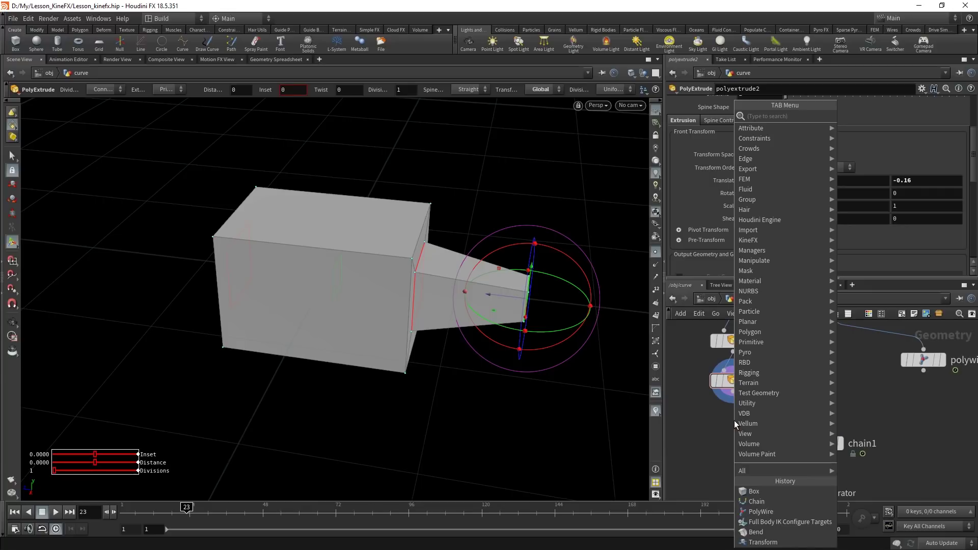
type("pack")
key("Return")
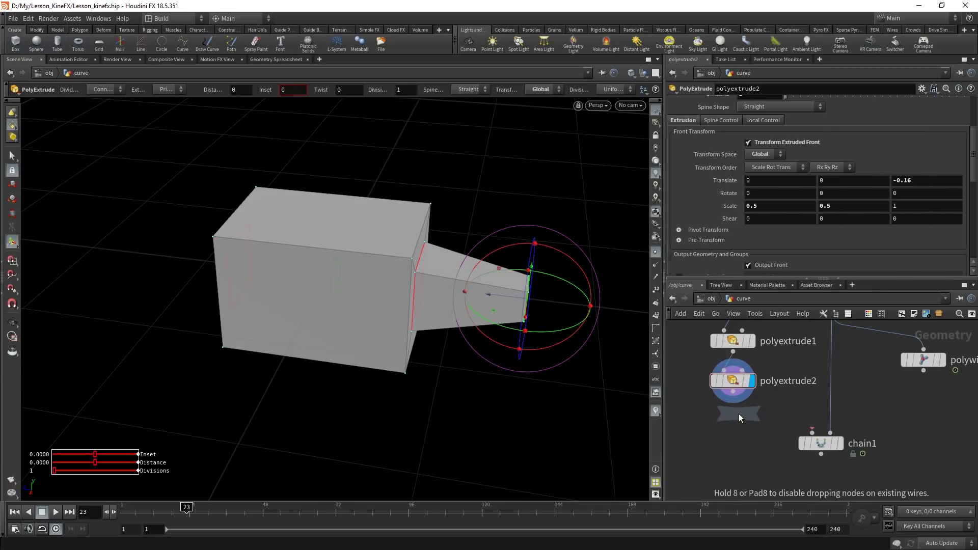
left_click(742, 433)
middle_click_drag(789, 461, 789, 397)
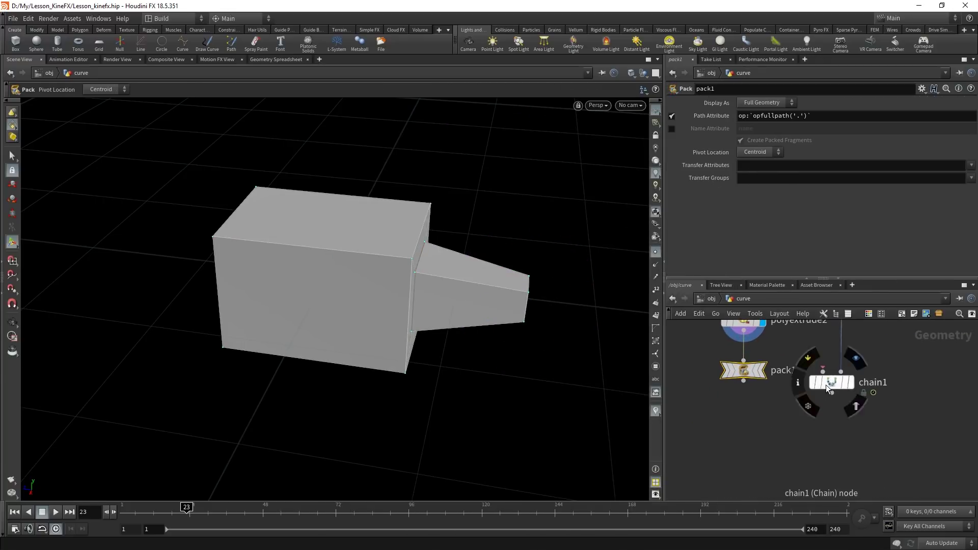
left_click_drag(827, 384, 830, 418)
left_click(834, 416)
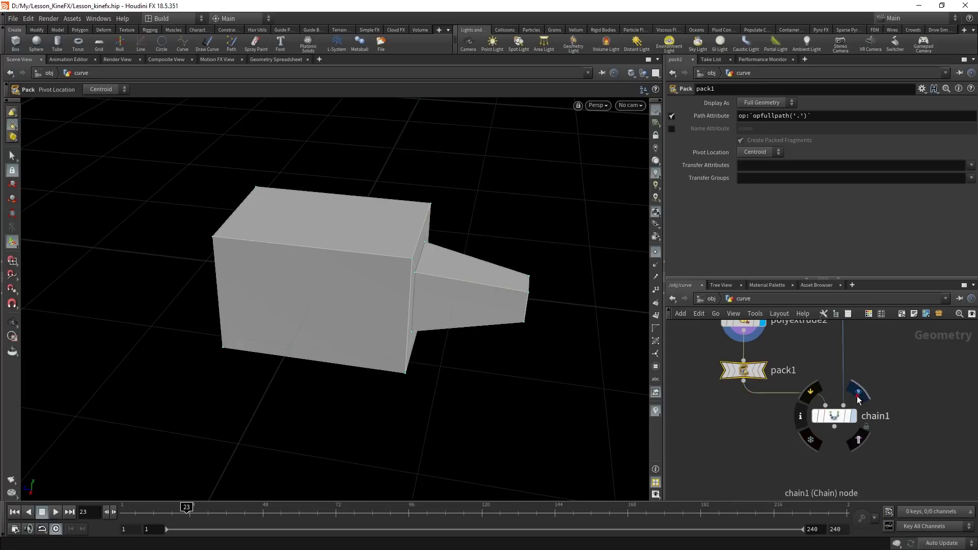
left_click(858, 391)
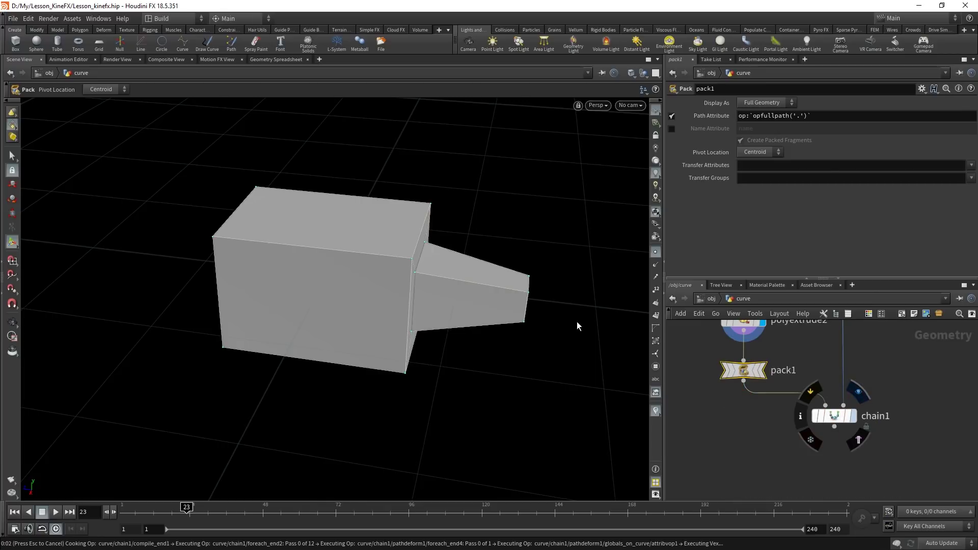
scroll(440, 290, "up", 3)
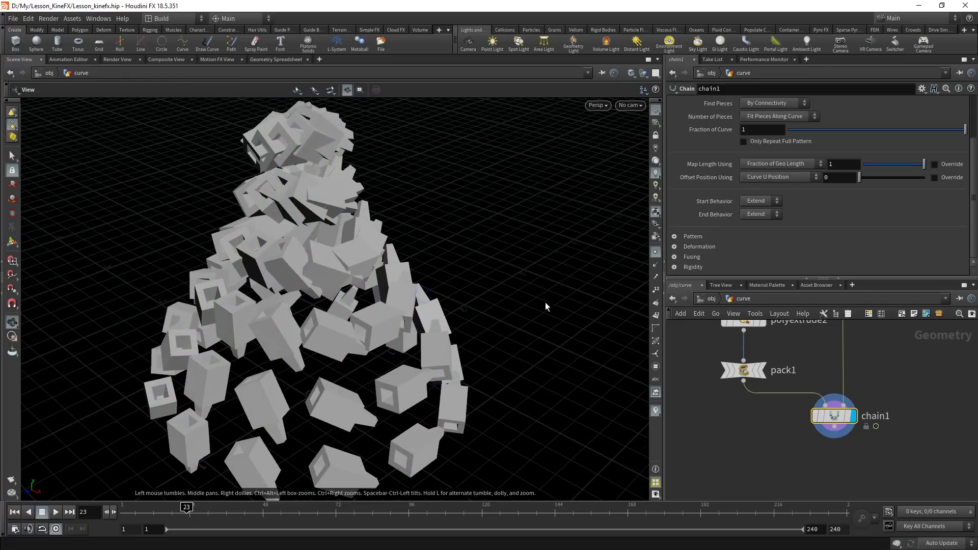
scroll(748, 191, "up", 3)
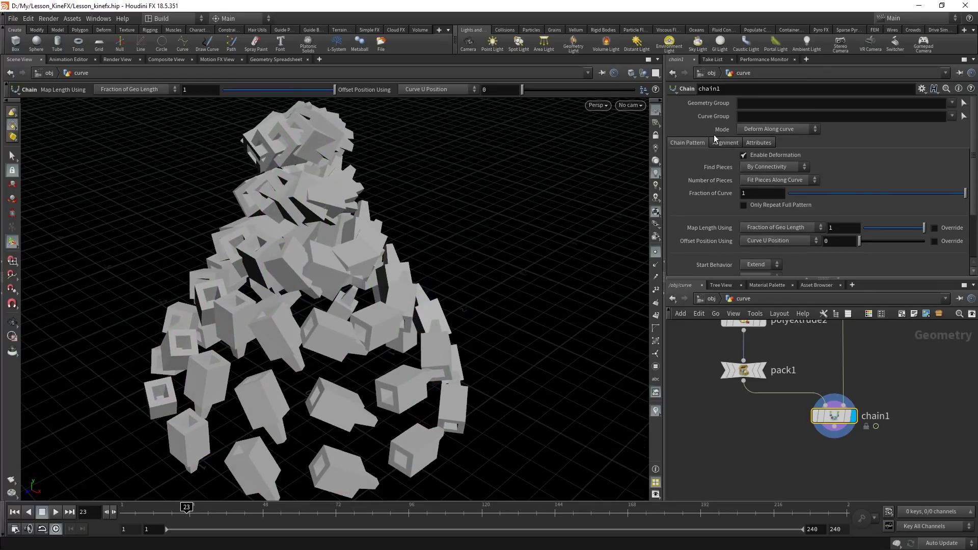
Step: Set chain1's Mode to Deform Between Pivots and orbit to inspect the strands
left_click(778, 130)
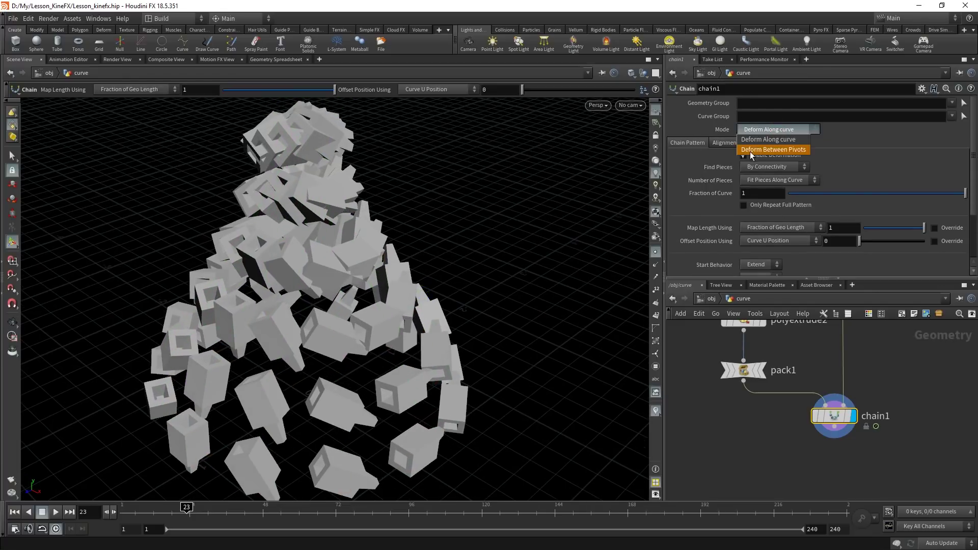
left_click(766, 151)
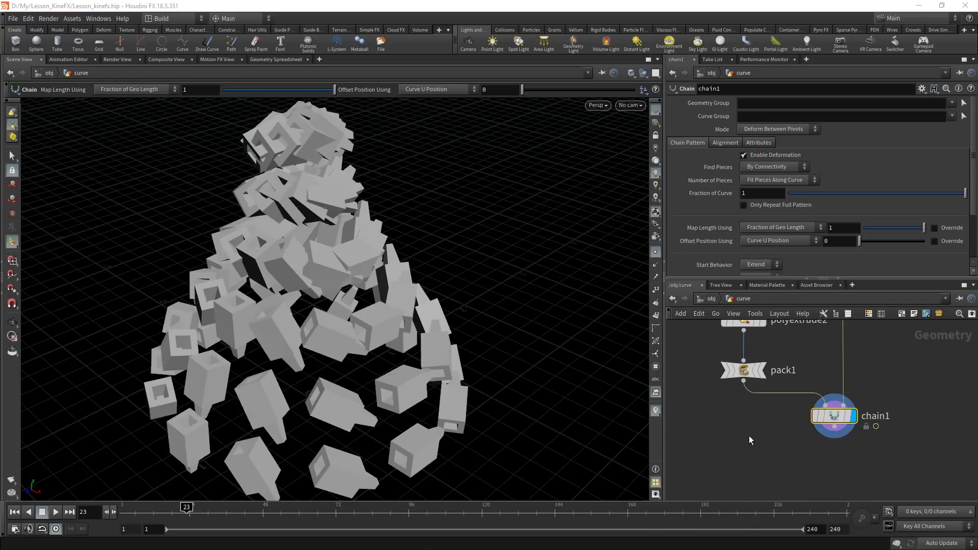
middle_click_drag(732, 442, 761, 461)
key("Escape")
mouse_move(537, 349)
left_mouse_down()
mouse_move(468, 337)
mouse_move(438, 306)
left_mouse_up()
middle_click_drag(815, 378, 820, 416)
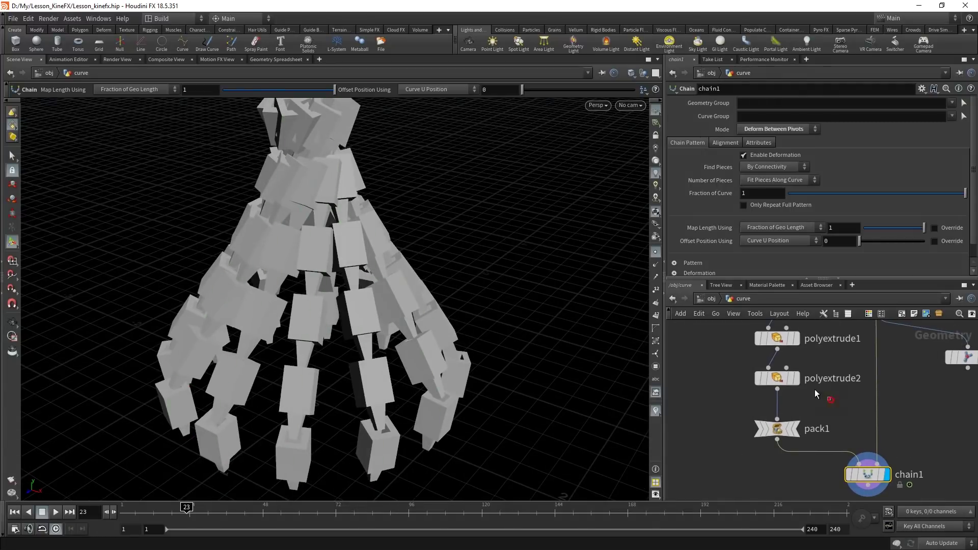
Step: Change polyextrude2's front Translate Z to 0.16, then reselect chain1
left_click(777, 378)
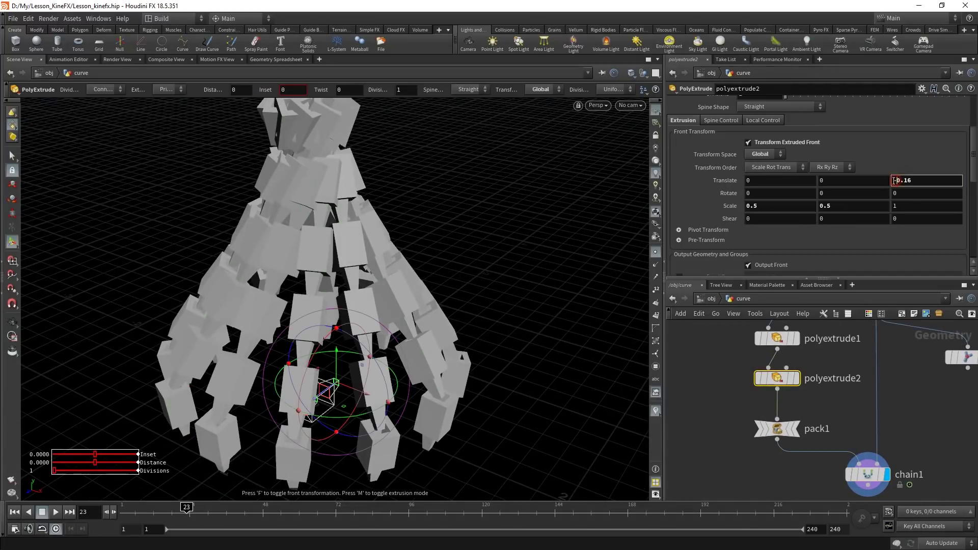
key("Escape")
scroll(433, 259, "down", 3)
mouse_move(433, 259)
left_mouse_down()
mouse_move(491, 328)
mouse_move(525, 297)
mouse_move(387, 318)
mouse_move(400, 302)
left_mouse_up()
key("Return")
middle_click_drag(788, 461, 739, 402)
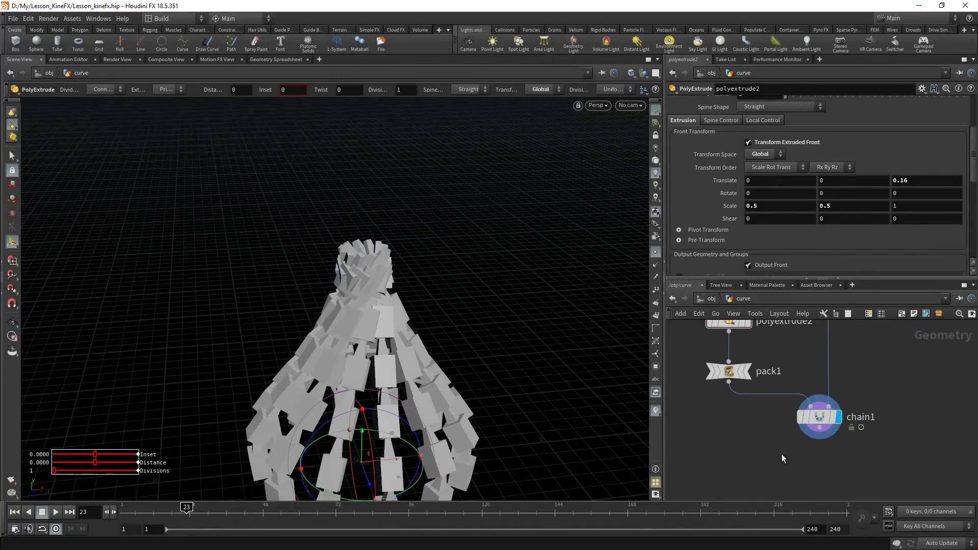
left_click(818, 417)
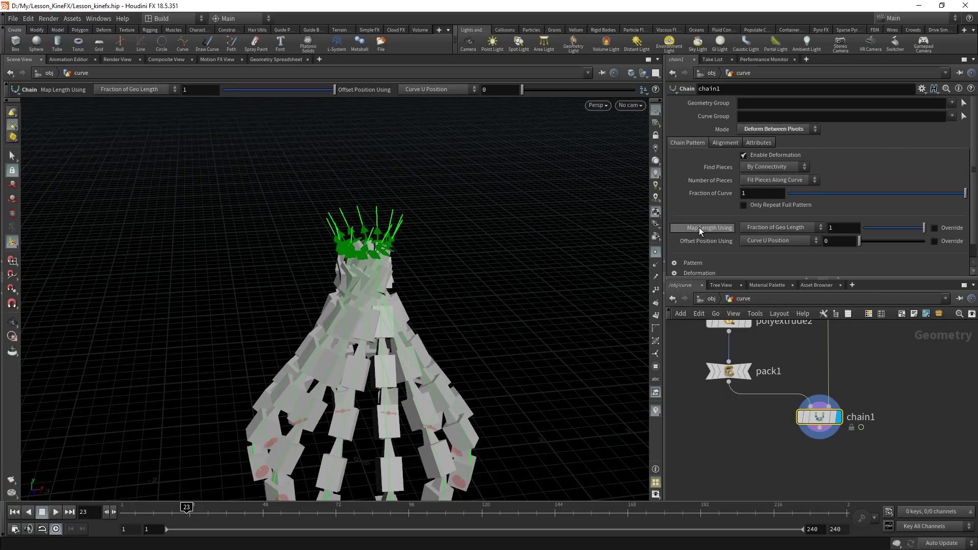
Step: Tune chain1 to Map Length 1, Offset Position 0 and Fraction of Curve 1 so boxes span each tentacle
scroll(699, 227, "down", 1)
left_click_drag(924, 211, 886, 211)
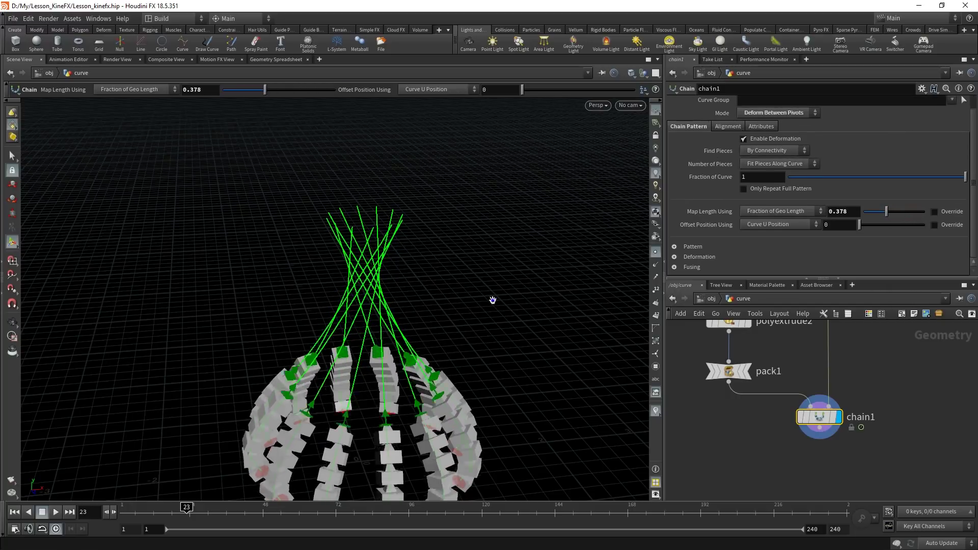
left_click_drag(493, 300, 448, 268)
mouse_move(887, 211)
left_mouse_down()
mouse_move(866, 215)
mouse_move(903, 216)
mouse_move(887, 214)
mouse_move(883, 227)
mouse_move(922, 228)
mouse_move(852, 225)
mouse_move(932, 219)
left_mouse_up()
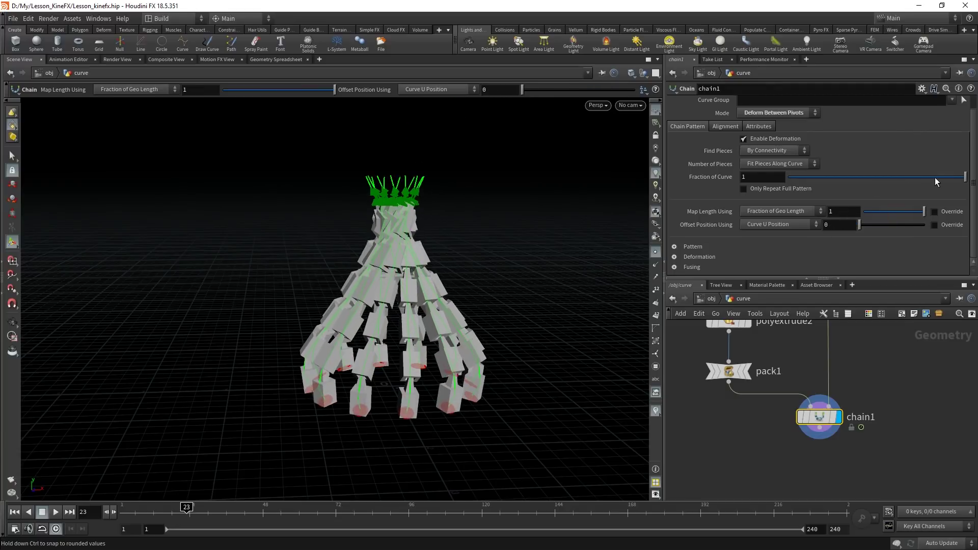
left_click_drag(935, 177, 855, 178)
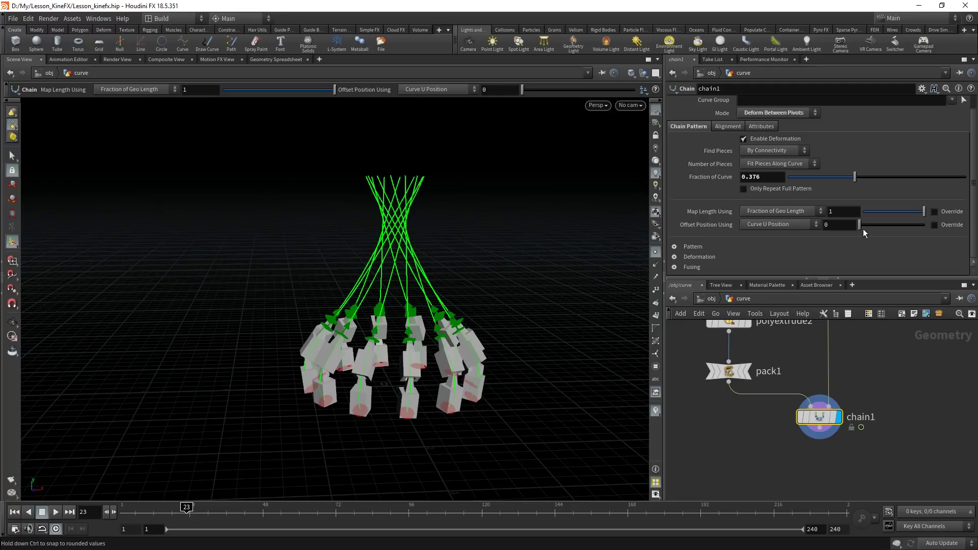
mouse_move(863, 228)
left_mouse_down()
mouse_move(892, 231)
mouse_move(859, 225)
left_mouse_up()
left_click_drag(855, 177, 971, 179)
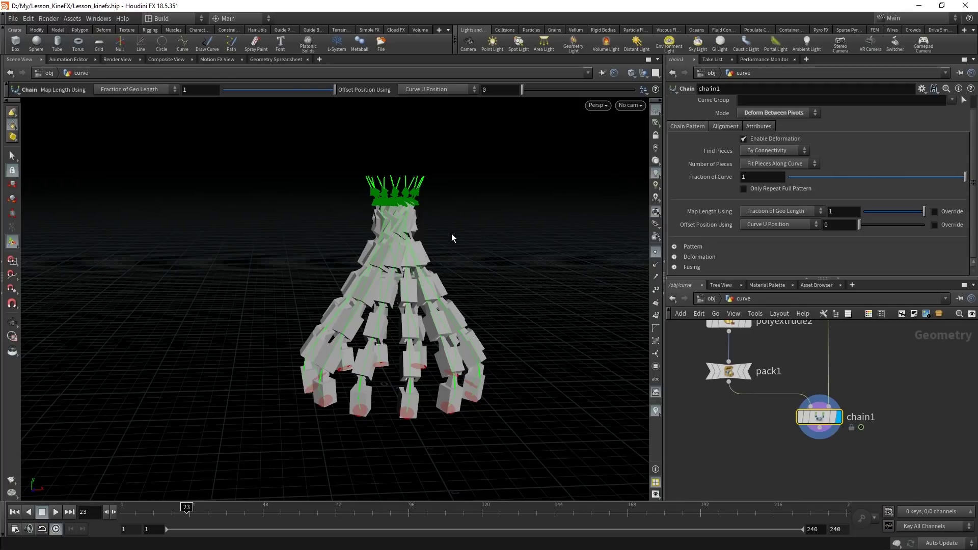
scroll(452, 237, "up", 2)
scroll(452, 237, "up", 3)
scroll(452, 238, "up", 2)
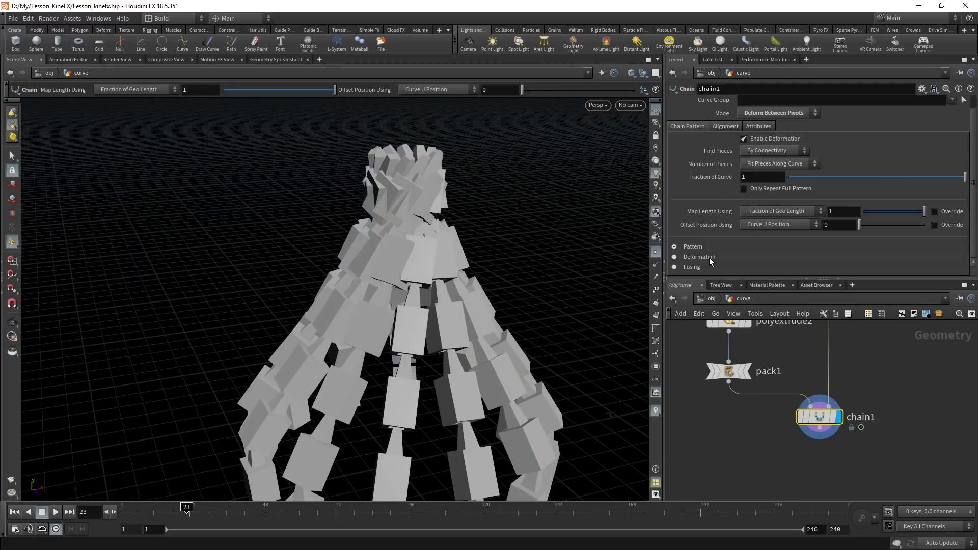
Step: Enable chain1 scaling with Base Scale Factor 0.93 and a scale ramp tapering thinner toward the top
left_click(675, 258)
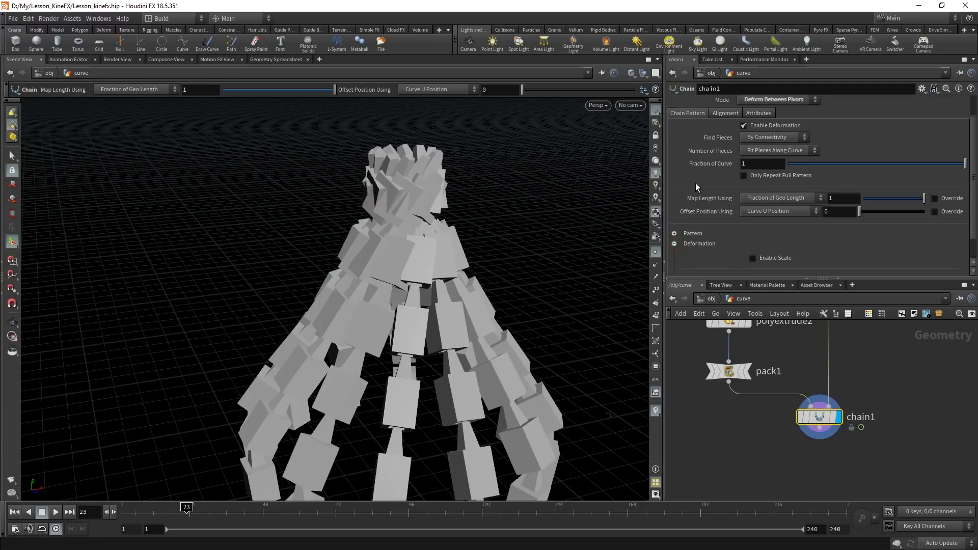
scroll(696, 183, "down", 5)
mouse_move(840, 183)
left_mouse_down()
mouse_move(817, 185)
mouse_move(834, 184)
left_mouse_up()
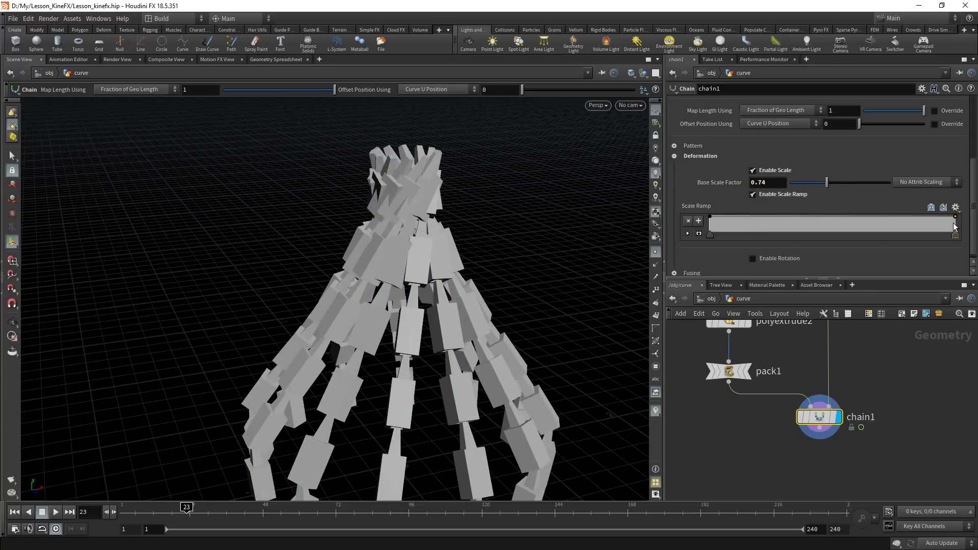
left_click_drag(956, 220, 959, 230)
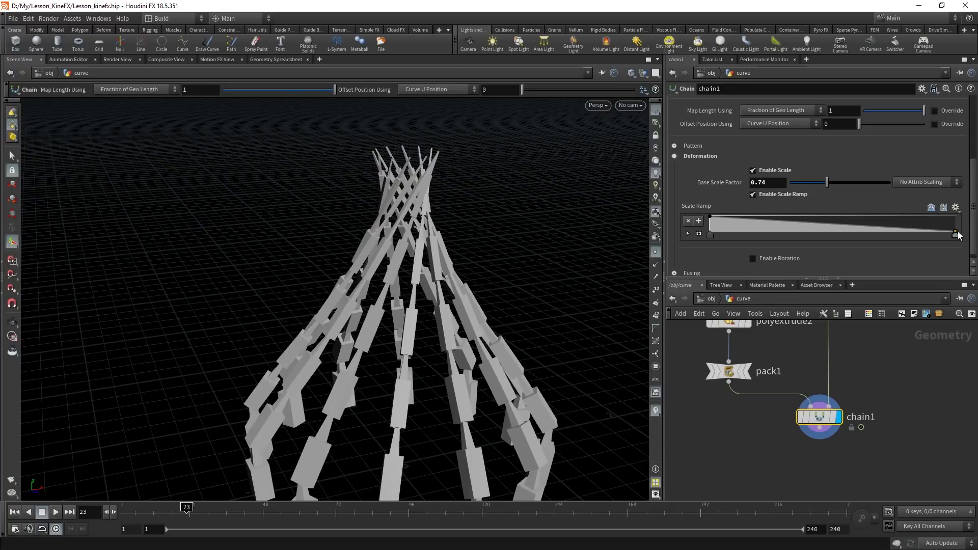
left_click_drag(827, 183, 838, 183)
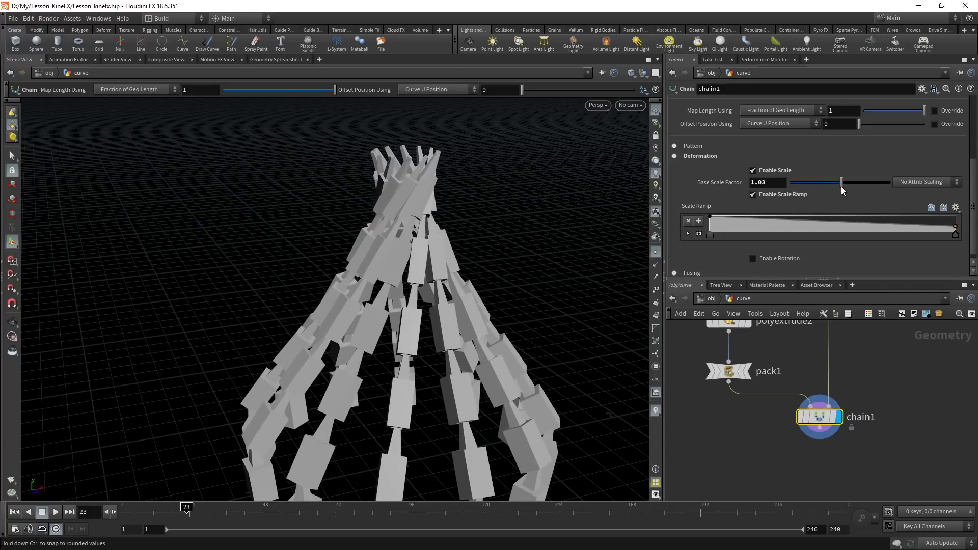
Step: Play the tentacle animation to check it, return to frame 86, and save Lesson_kinefx.hip
key("s")
key("Up")
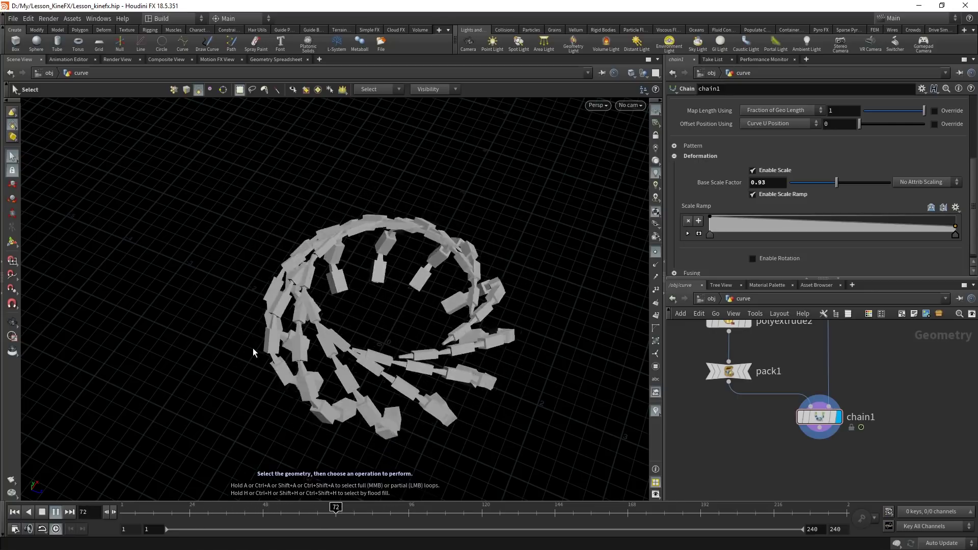
left_click_drag(253, 347, 464, 264, "alt")
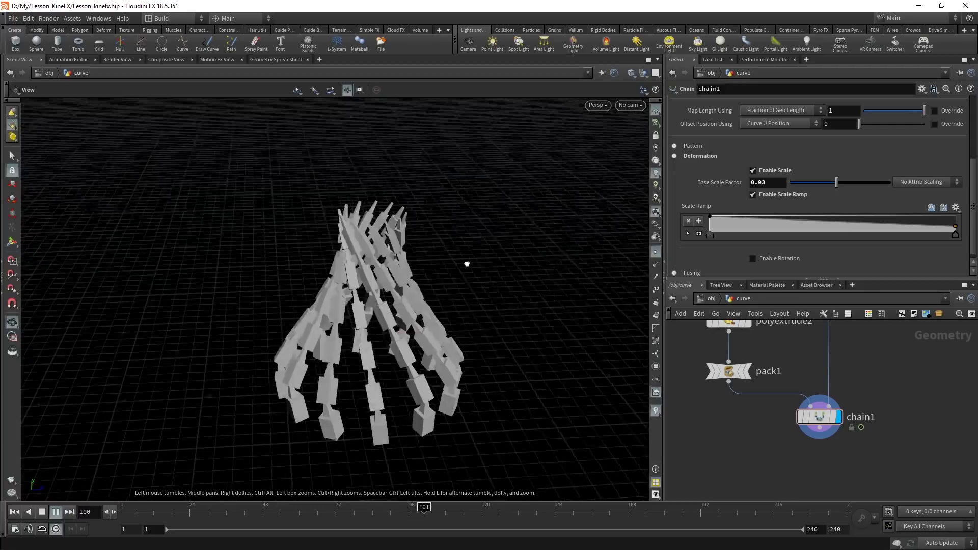
left_click_drag(338, 516, 379, 516)
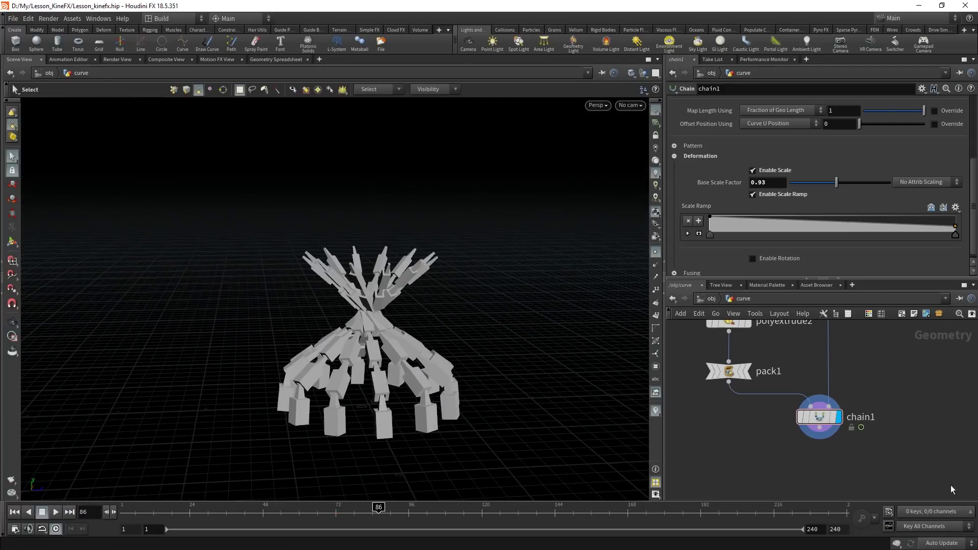
scroll(889, 433, "down", 3)
key("ctrl+s")
middle_click_drag(889, 433, 829, 471)
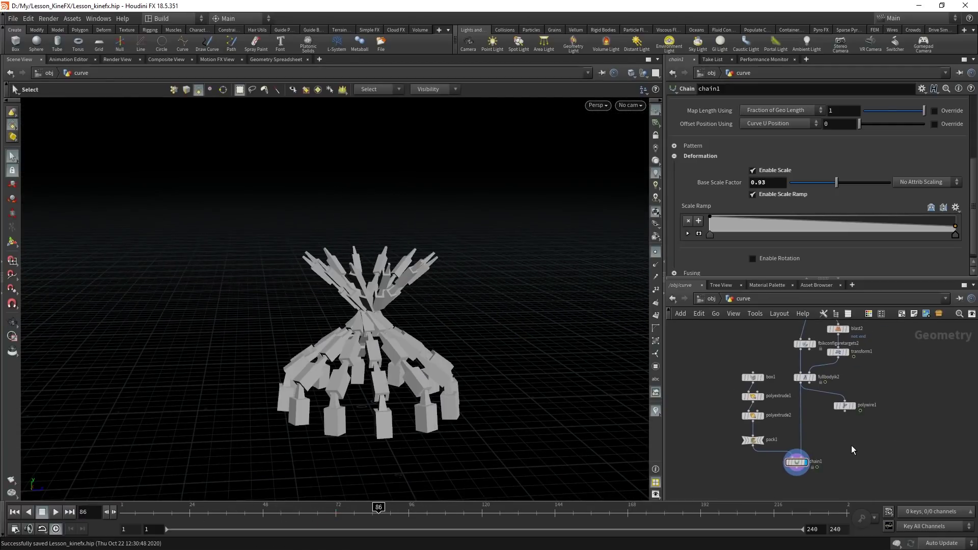
Step: Go up to /obj, save the scene, and hide the curve object's display
key("u")
key("ctrl+s")
middle_click_drag(790, 434, 768, 416)
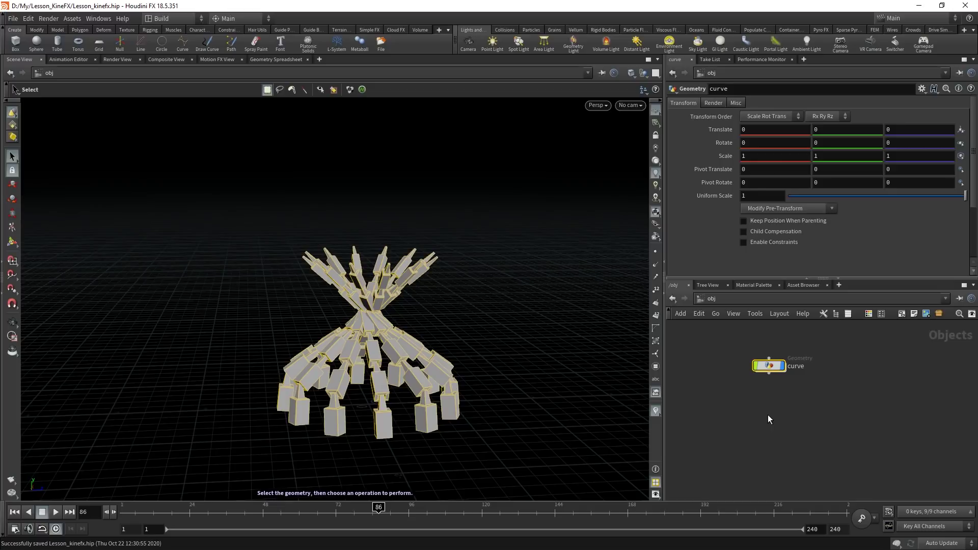
left_click(783, 366)
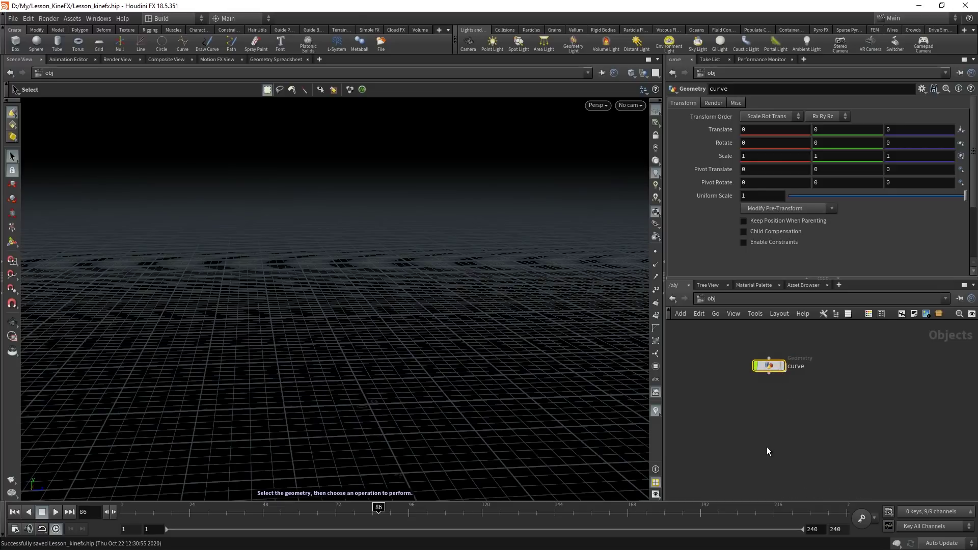
Step: Add a new Geometry object below the curve object
key("Tab")
key("Escape")
key("Tab")
type("g")
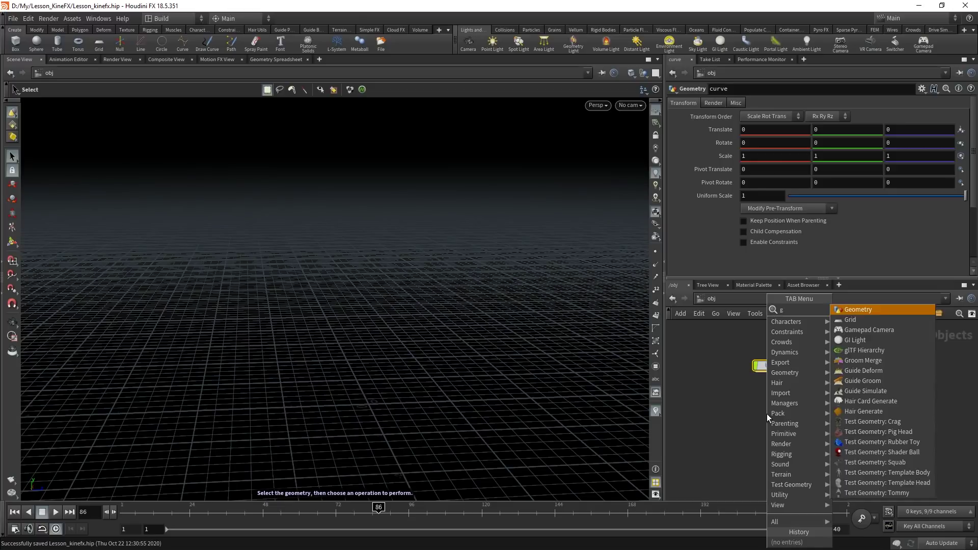
type("eo")
key("Return")
left_click(769, 401)
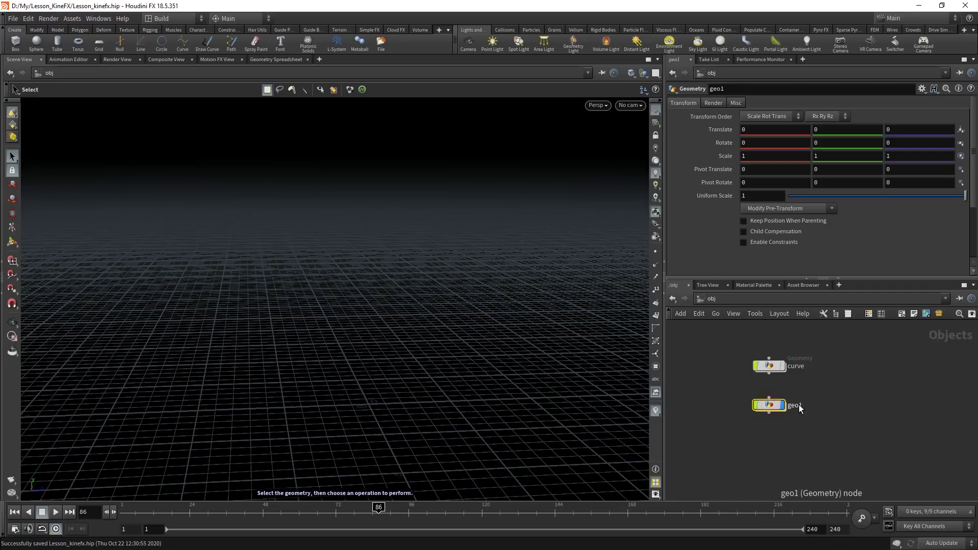
scroll(800, 408, "up", 2)
Step: Rename the new object to skeleton and dive into its empty network
double_click(795, 406)
type("sl")
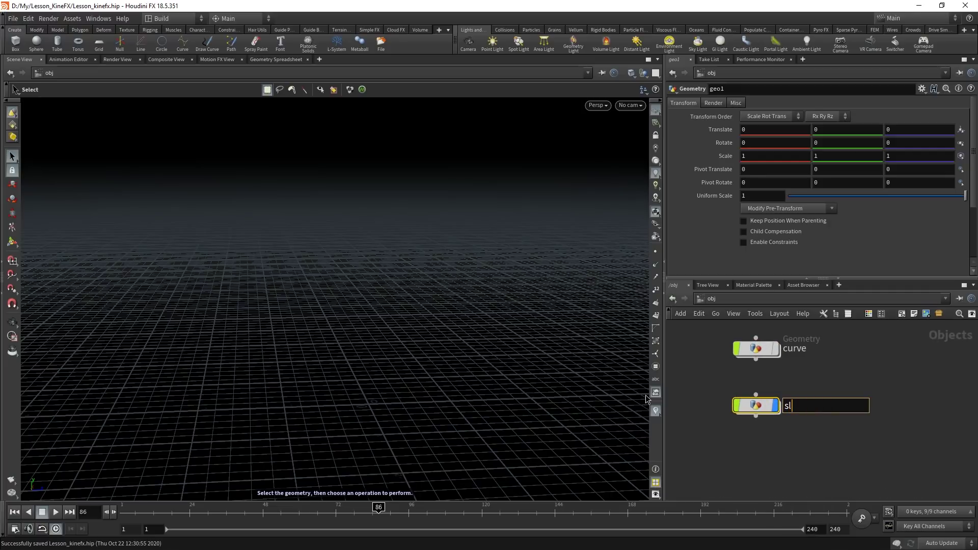
key("BackSpace")
type("keleto")
type("n")
key("Return")
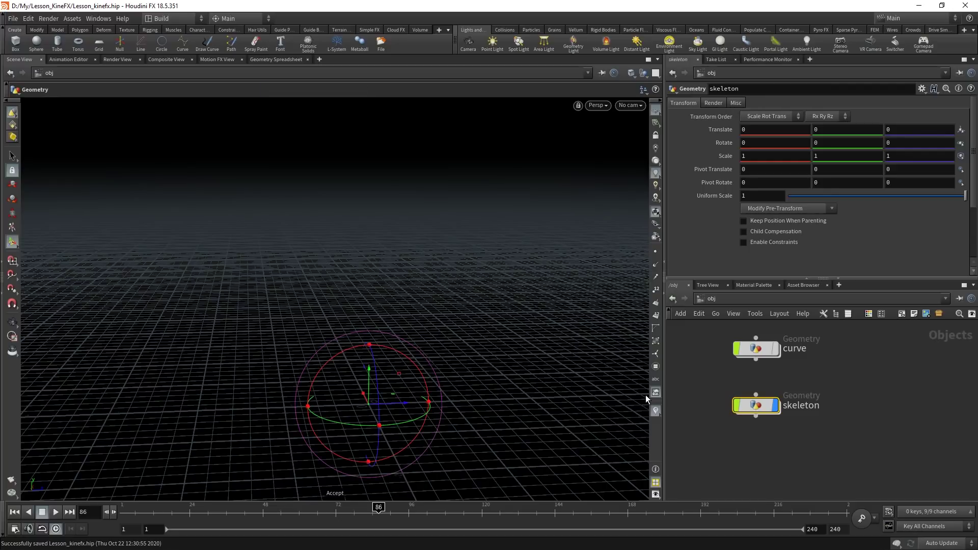
double_click(762, 410)
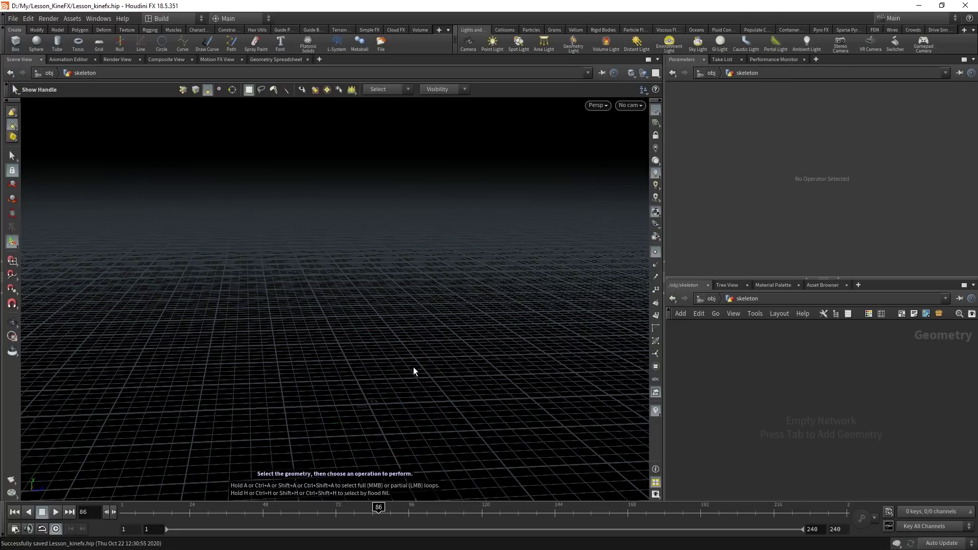
mouse_move(413, 367)
left_mouse_down()
mouse_move(411, 303)
mouse_move(355, 339)
left_mouse_up()
key("Return")
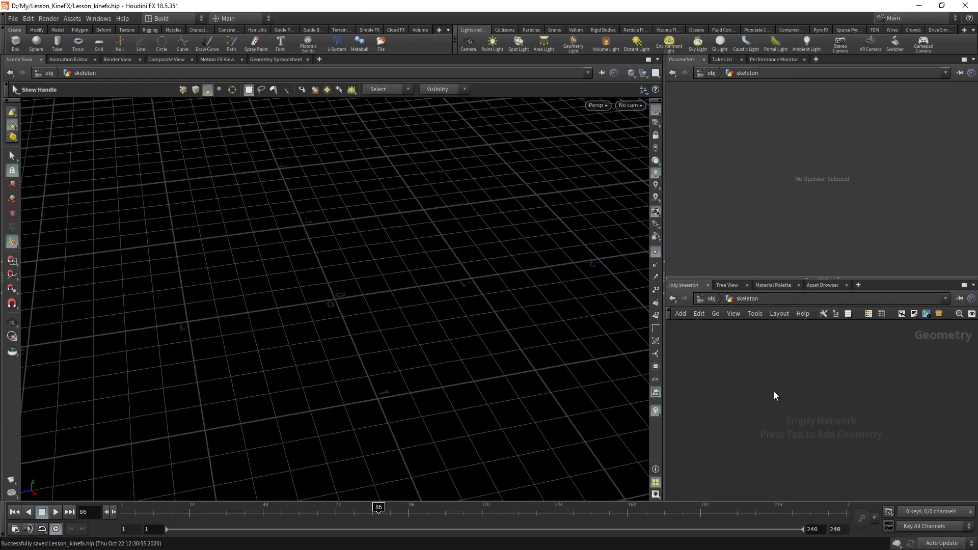
Step: Add circle1 as a 6-division polygon in the ZX Plane
key("Tab")
type("circ")
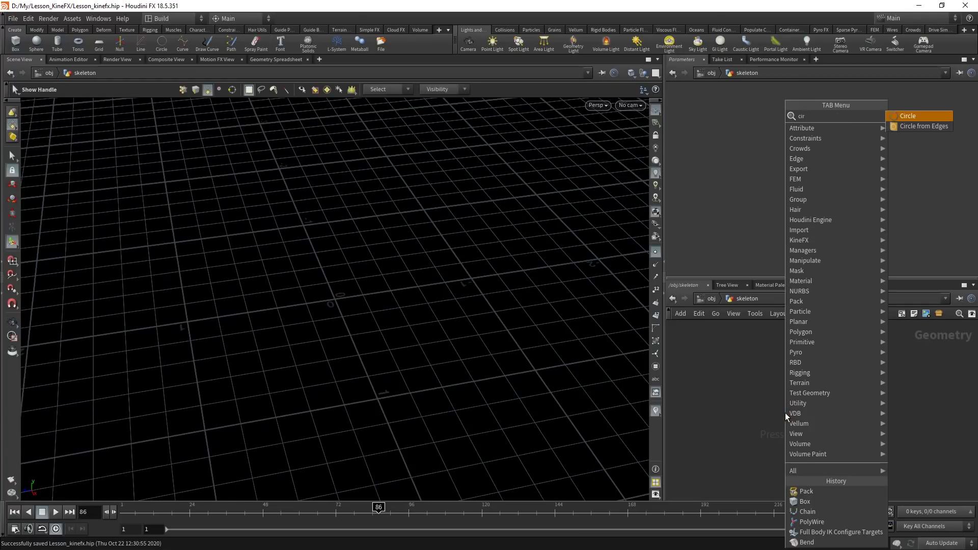
key("Return")
left_click(789, 391)
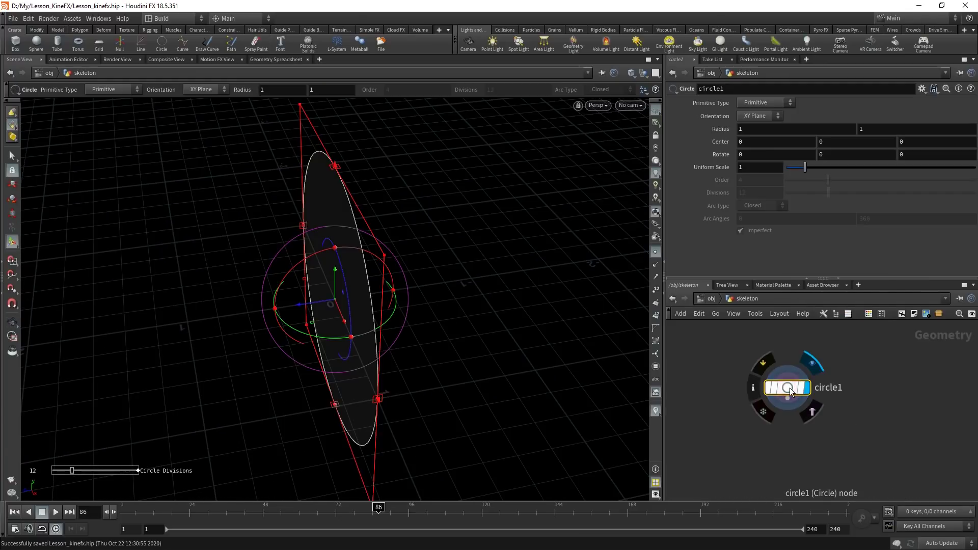
left_click(763, 105)
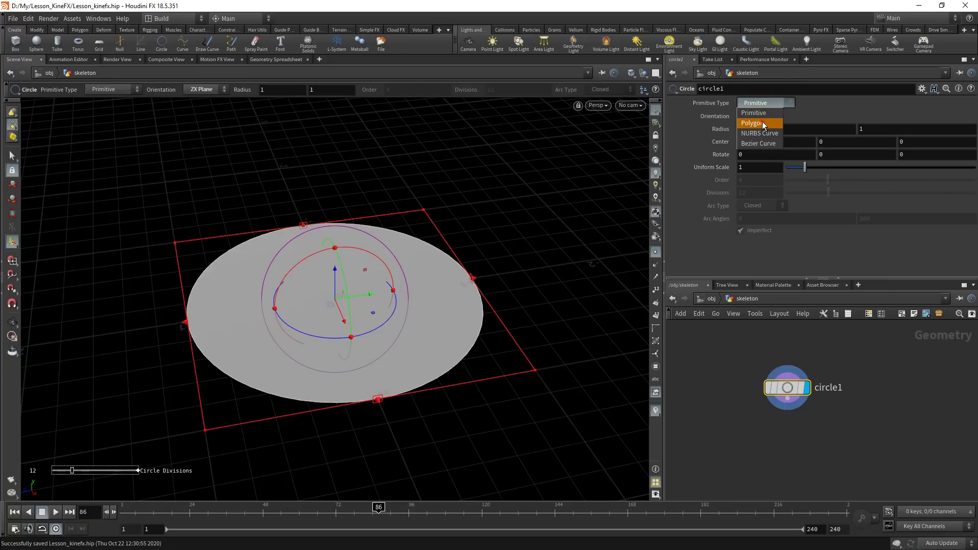
double_click(763, 192)
type("6")
key("Return")
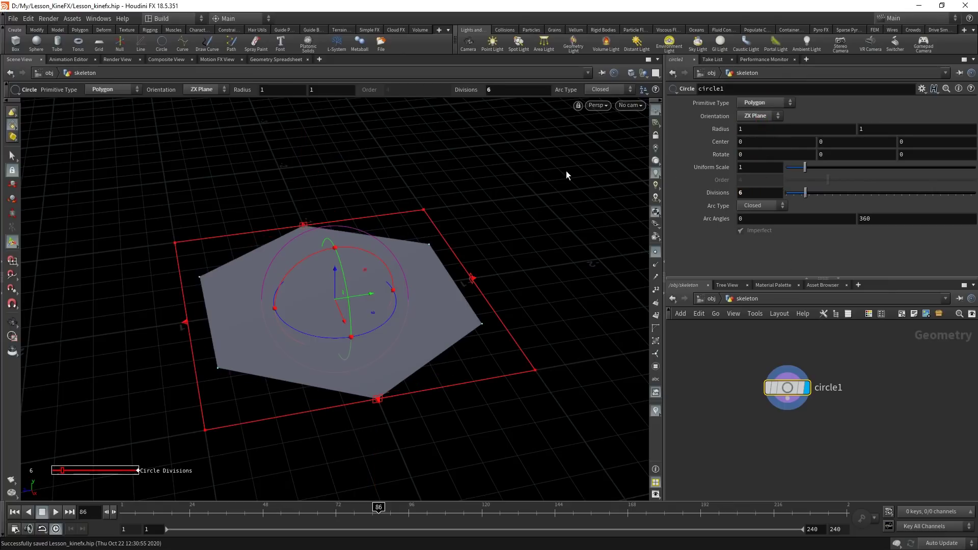
mouse_move(435, 323)
left_mouse_down()
mouse_move(521, 293)
mouse_move(452, 329)
left_mouse_up()
key("Return")
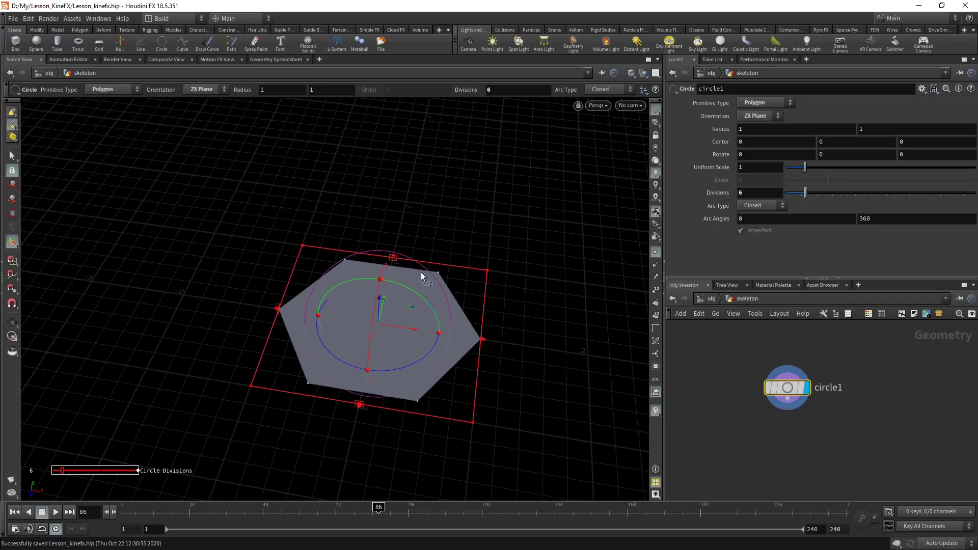
Step: Add a Copy to Curves node wired below circle1
key("Tab")
type("copy")
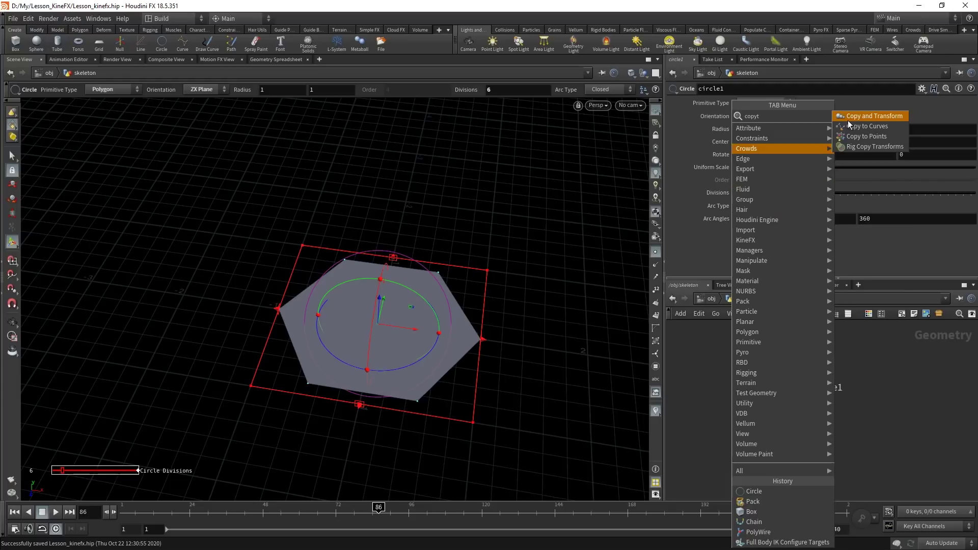
left_click(872, 136)
left_click(752, 448)
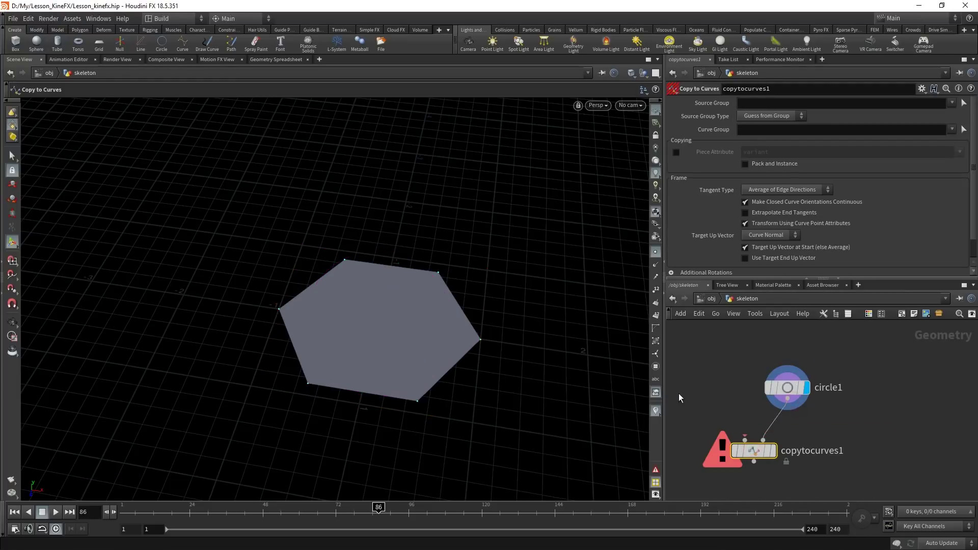
Step: Add a Line node and wire it into copytocurves1
middle_click_drag(680, 396, 750, 400)
key("Tab")
type("line")
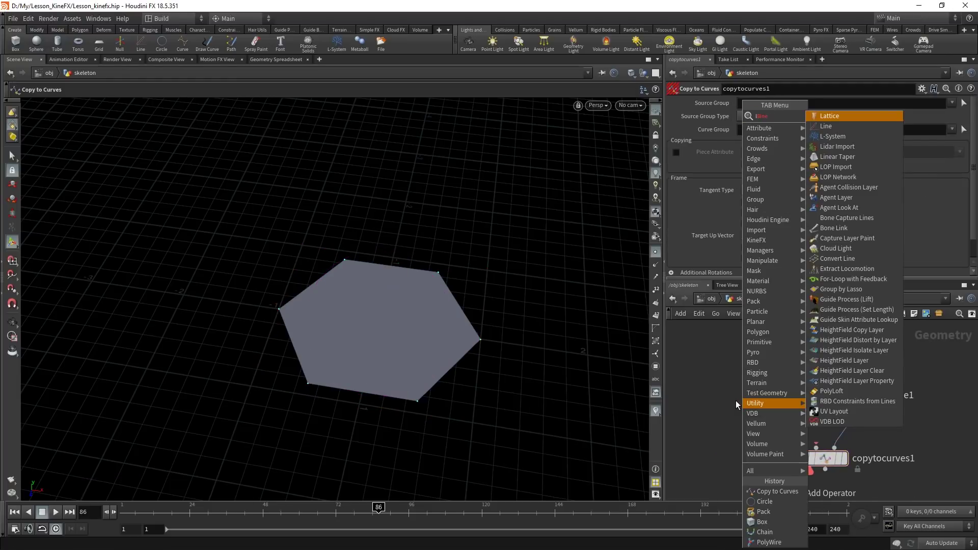
key("Down")
key("Return")
left_click(753, 377)
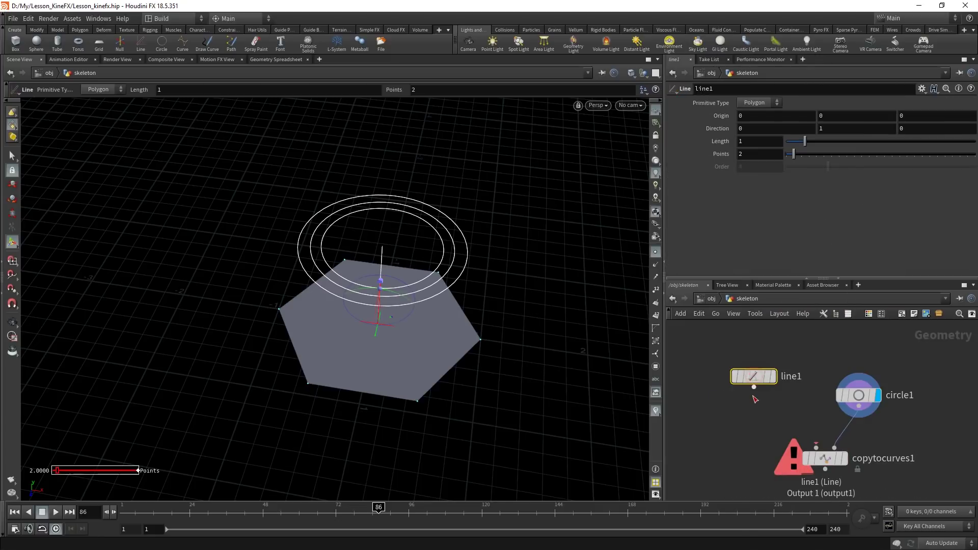
left_click_drag(754, 387, 785, 441)
Step: Set line1's direction to 1, 0, 0 with length 3 and display copytocurves1
left_click(772, 132)
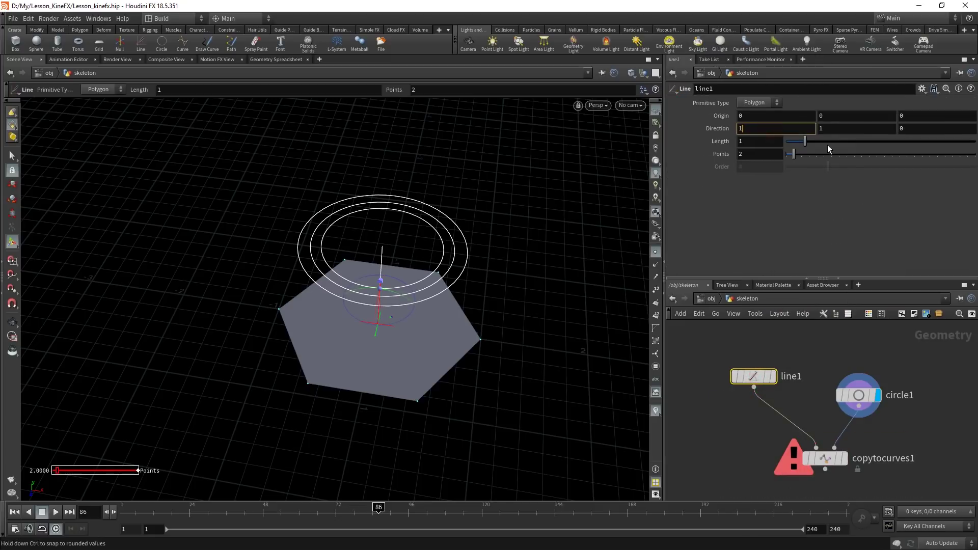
type("1")
key("Tab")
type("0")
key("Return")
left_click_drag(805, 141, 843, 141)
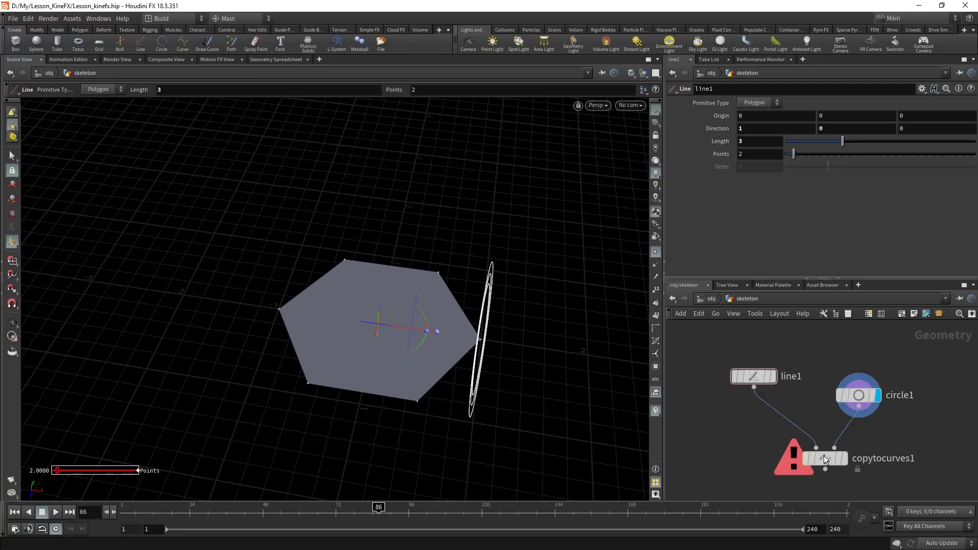
left_click(848, 463)
left_click(828, 459)
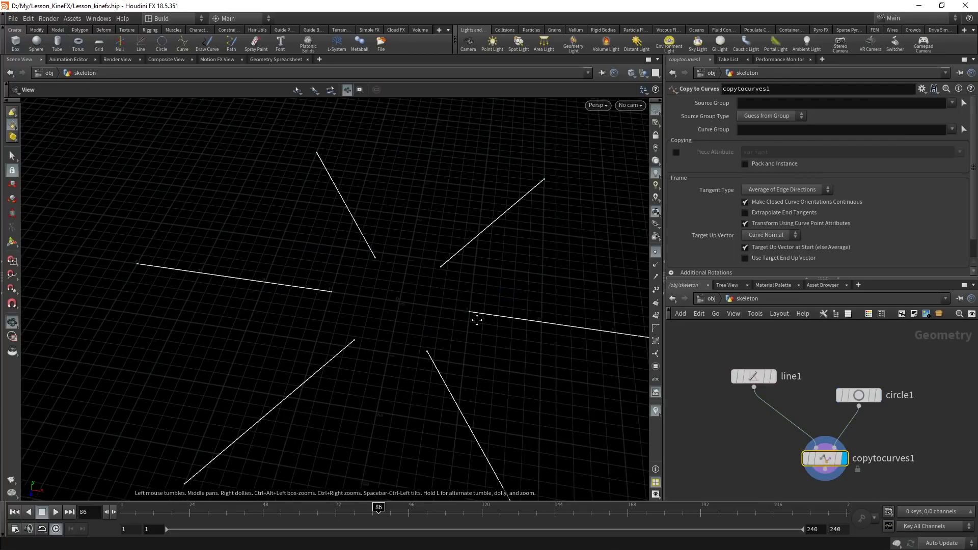
left_click_drag(477, 320, 526, 328)
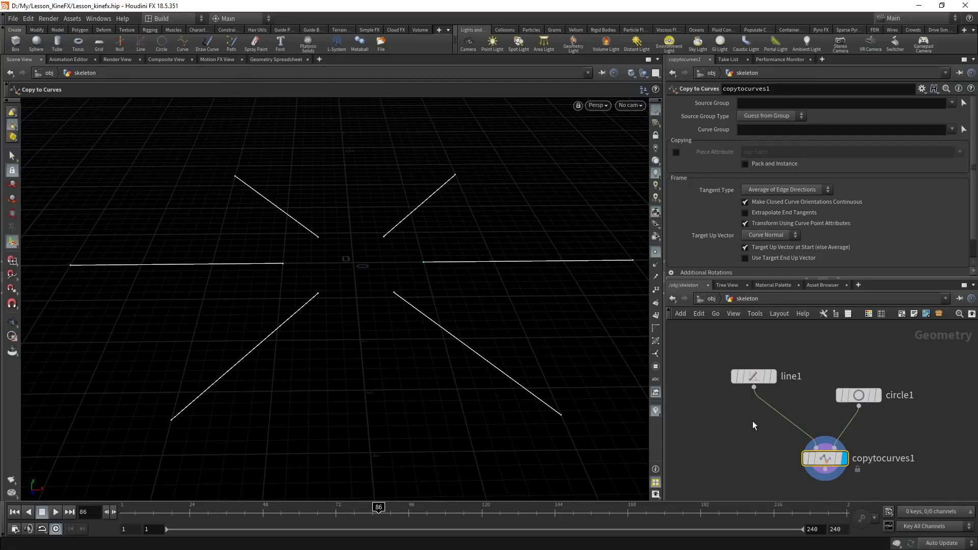
Step: Insert a Resample node between line1 and copytocurves1
key("Tab")
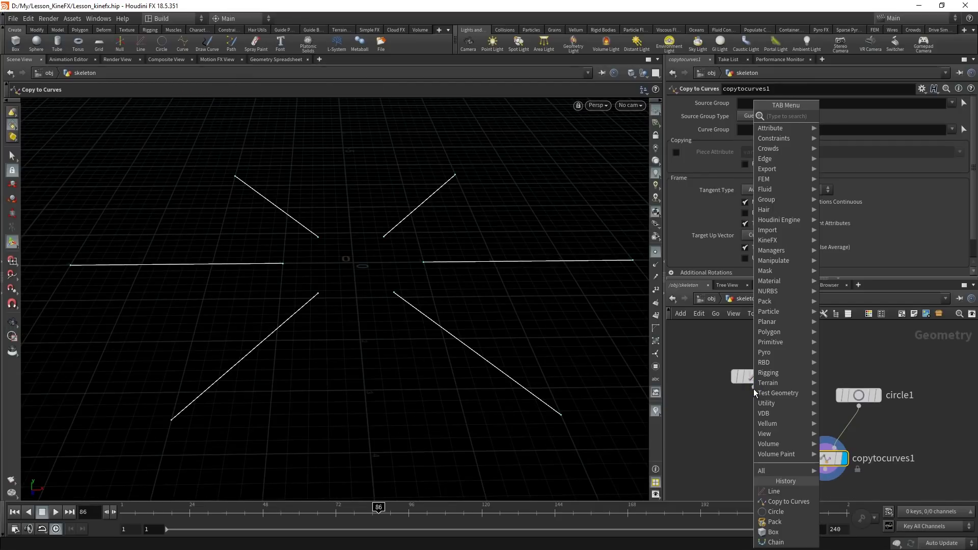
type("resample")
key("Return")
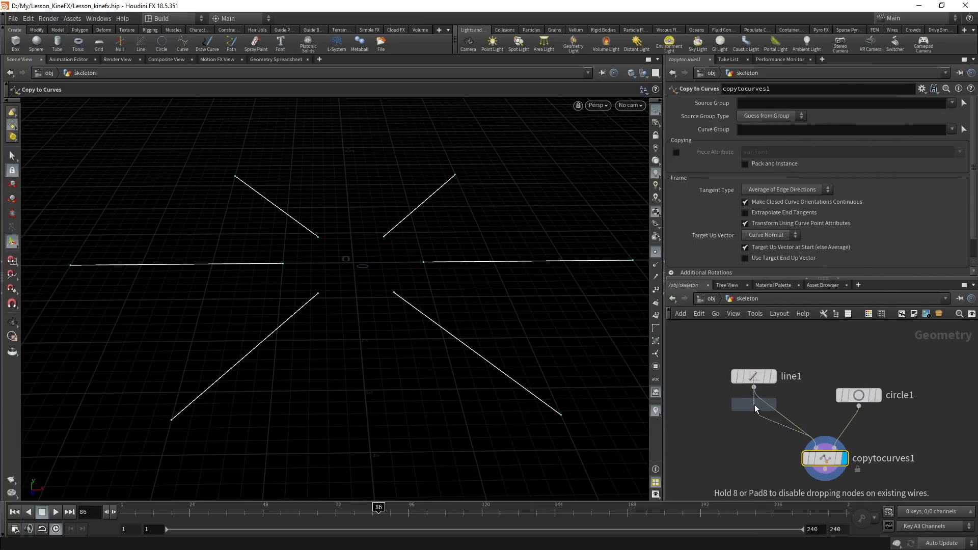
left_click(755, 405)
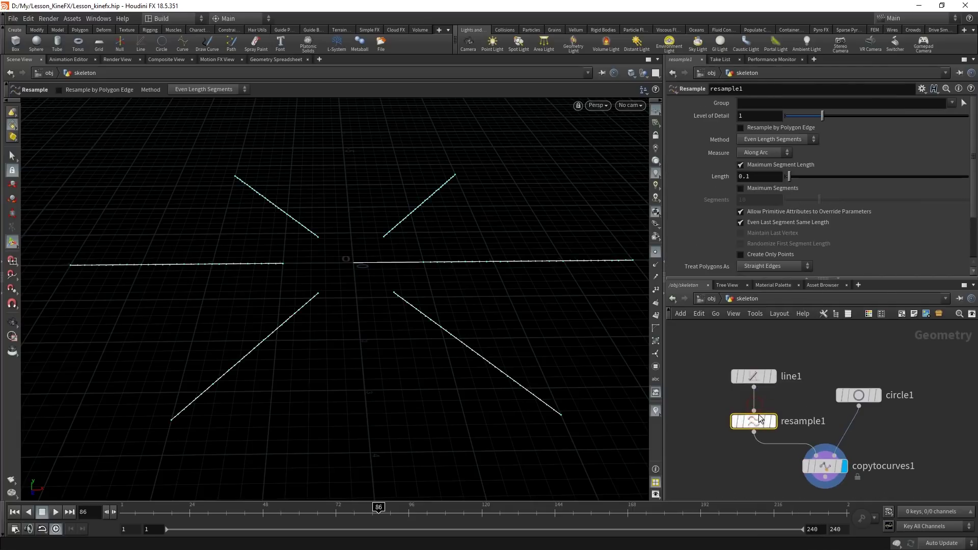
Step: Enable Maximum Segments on resample1 and set Segments to 10
left_click(762, 190)
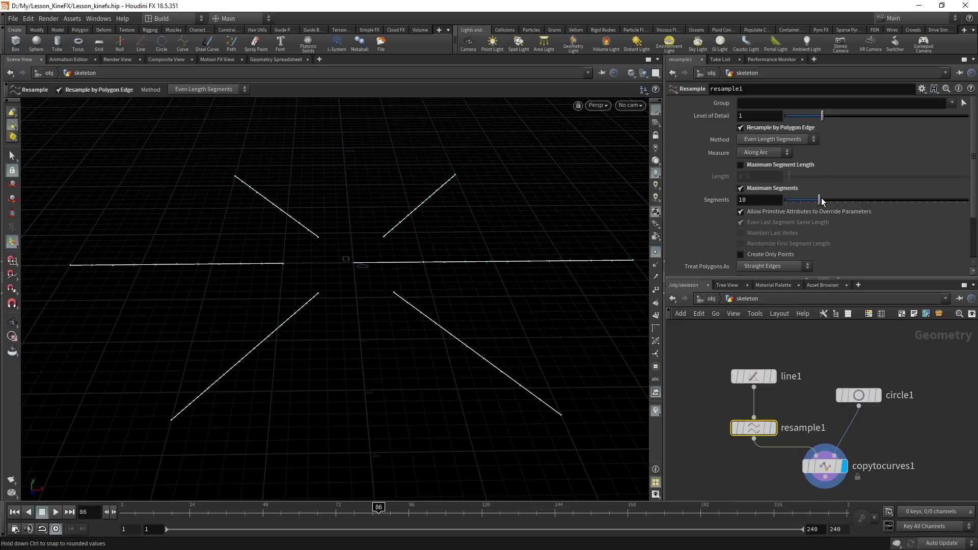
double_click(776, 200)
type("15")
key("Return")
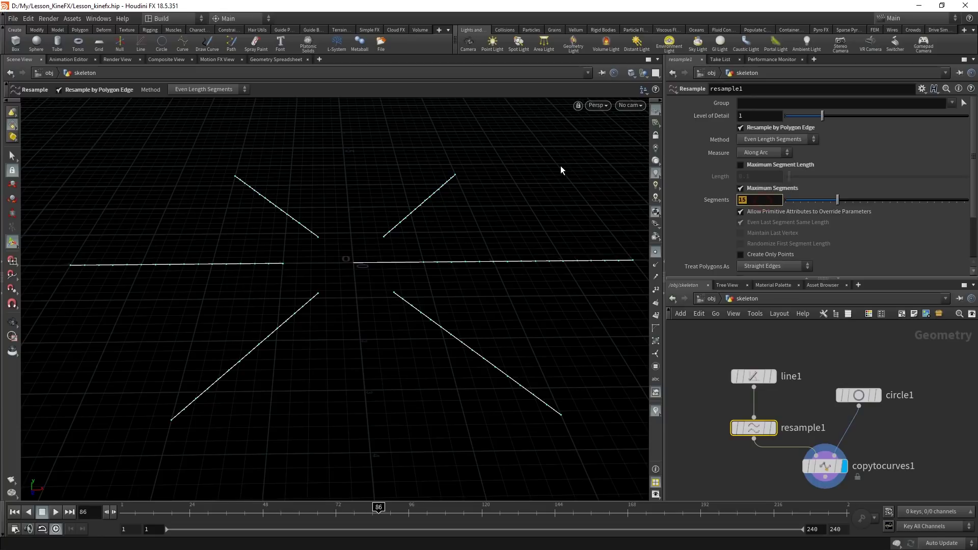
type("0")
key("Return")
left_click_drag(503, 266, 505, 278, "alt")
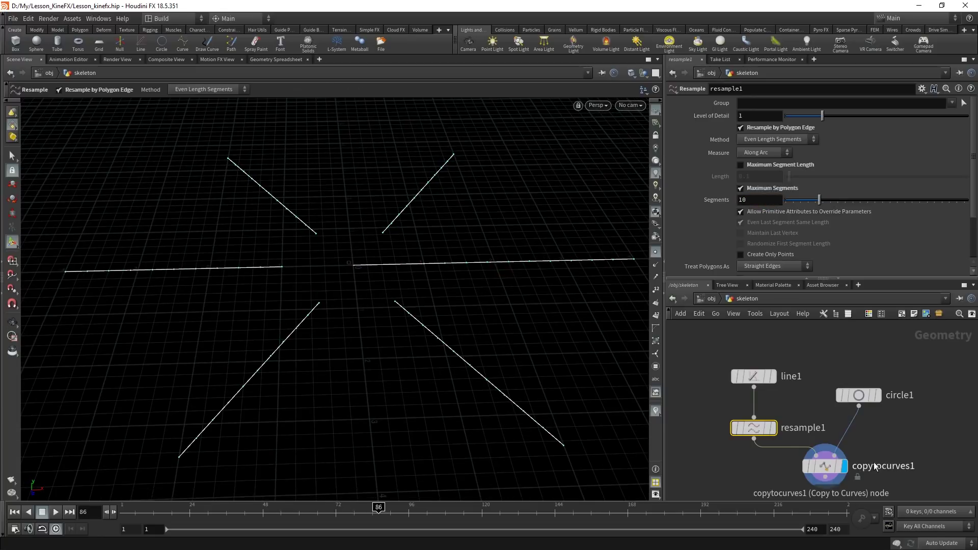
scroll(865, 436, "down", 2)
middle_click_drag(865, 436, 791, 402)
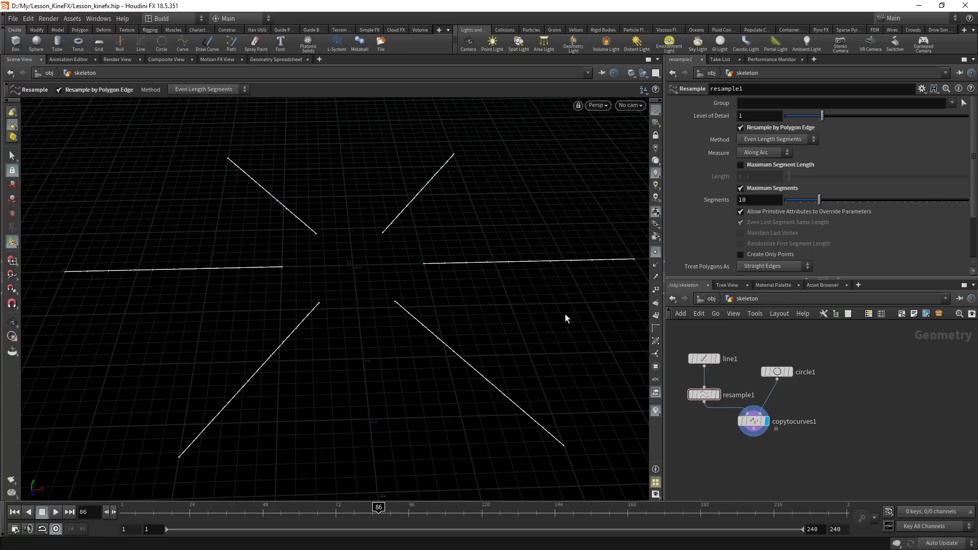
Step: Add a PolyWire node below copytocurves1, wired in and displayed
key("Tab")
type("pol")
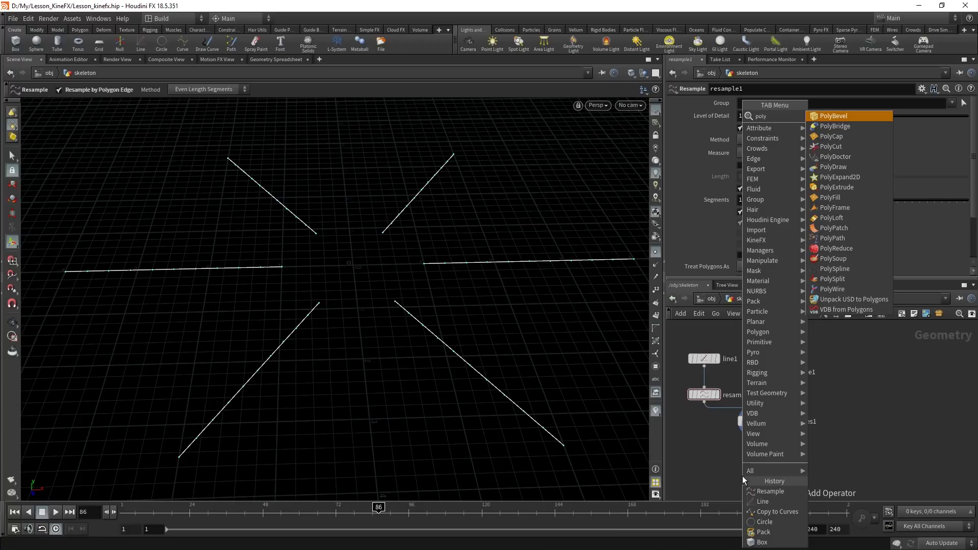
type("wi")
key("Return")
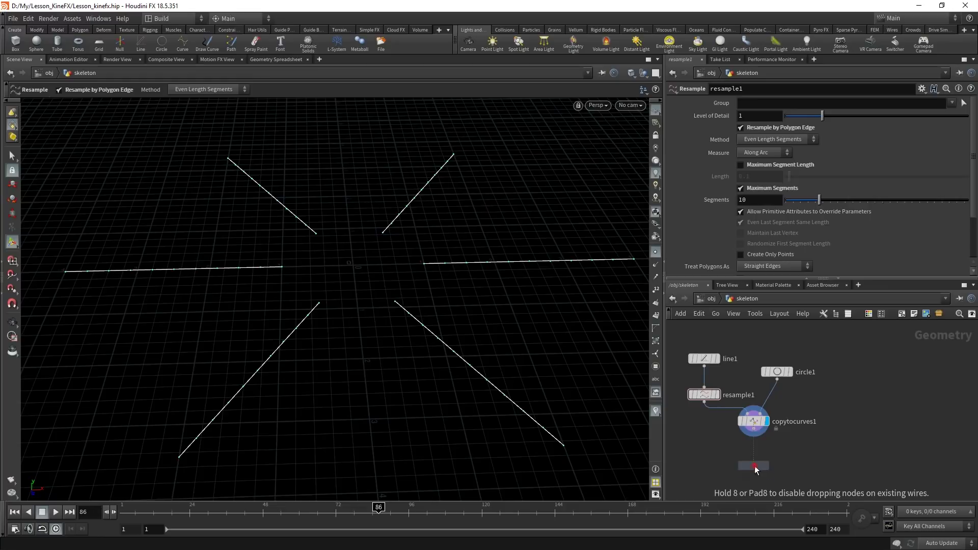
left_click(754, 465)
left_click_drag(757, 421, 756, 468)
left_click(779, 482)
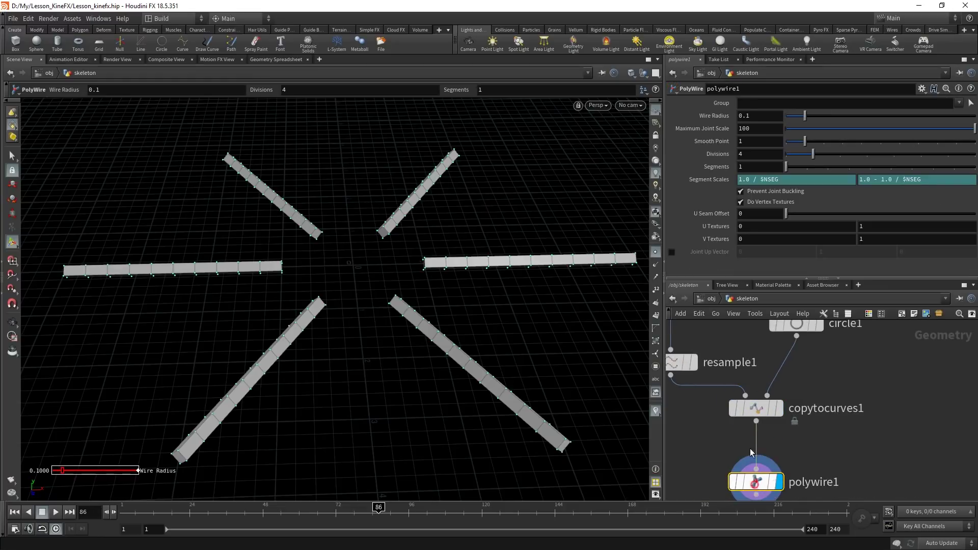
Step: Raise polywire1's Divisions to 8, inspect the tubes, and save the scene
middle_click_drag(754, 157, 747, 157)
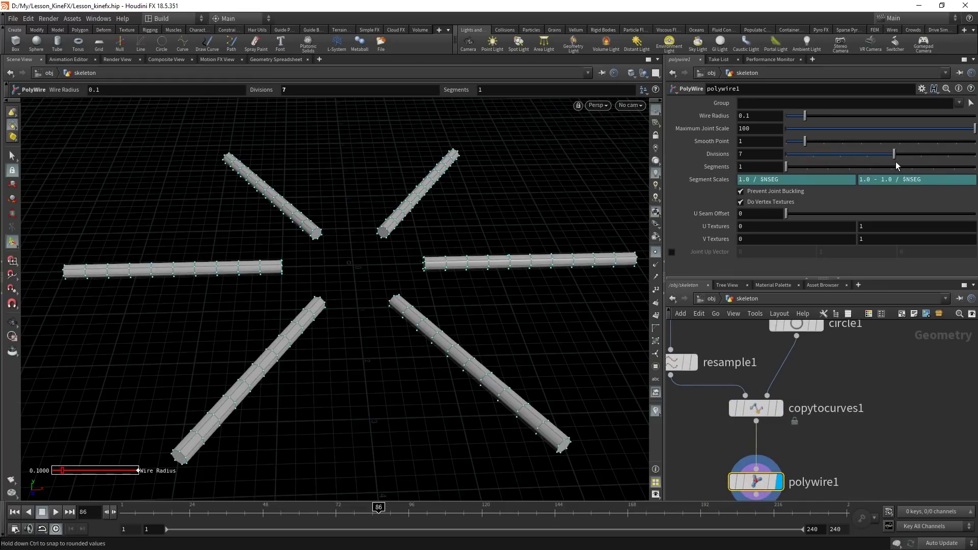
key("Escape")
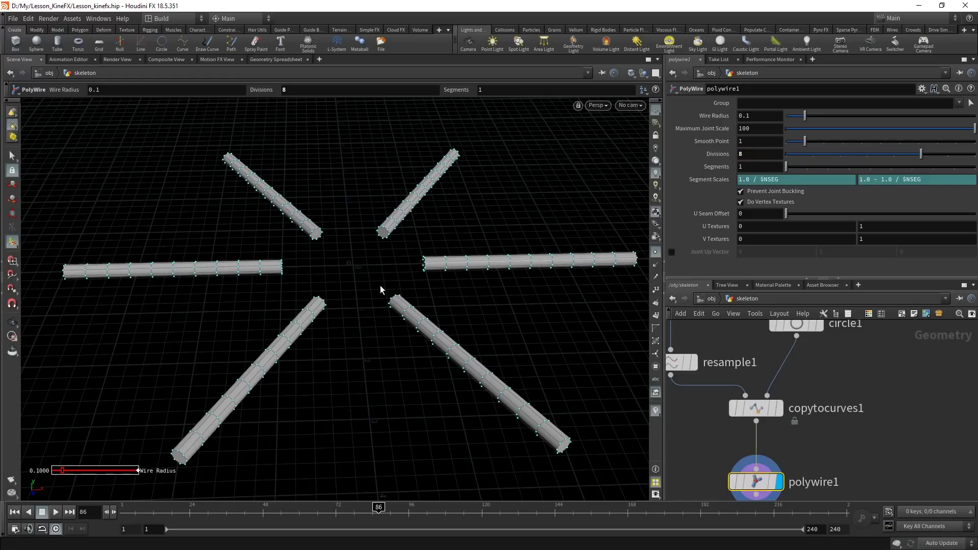
left_click_drag(380, 286, 521, 327)
middle_click_drag(521, 326, 297, 274)
key("Return")
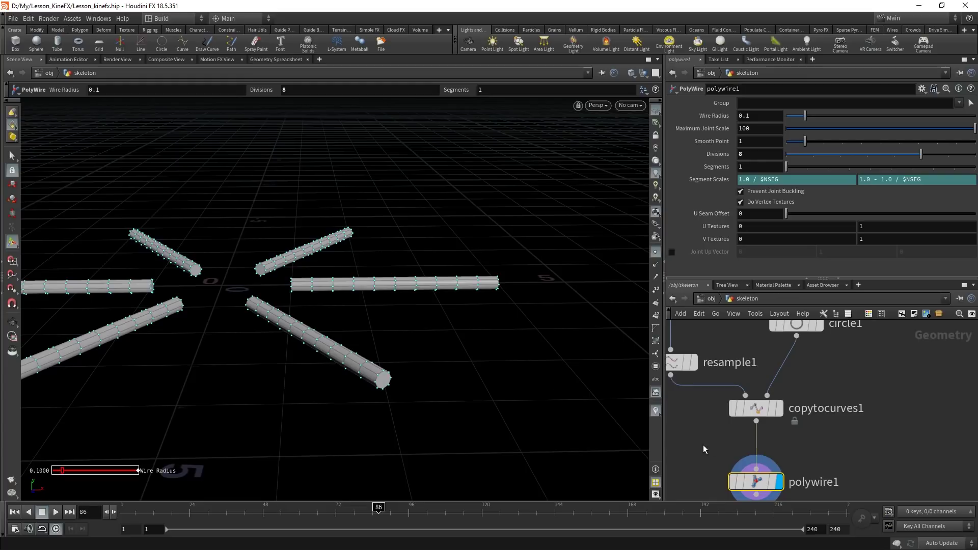
mouse_move(703, 445)
middle_mouse_down()
mouse_move(733, 374)
mouse_move(761, 468)
middle_mouse_up()
key("ctrl+s")
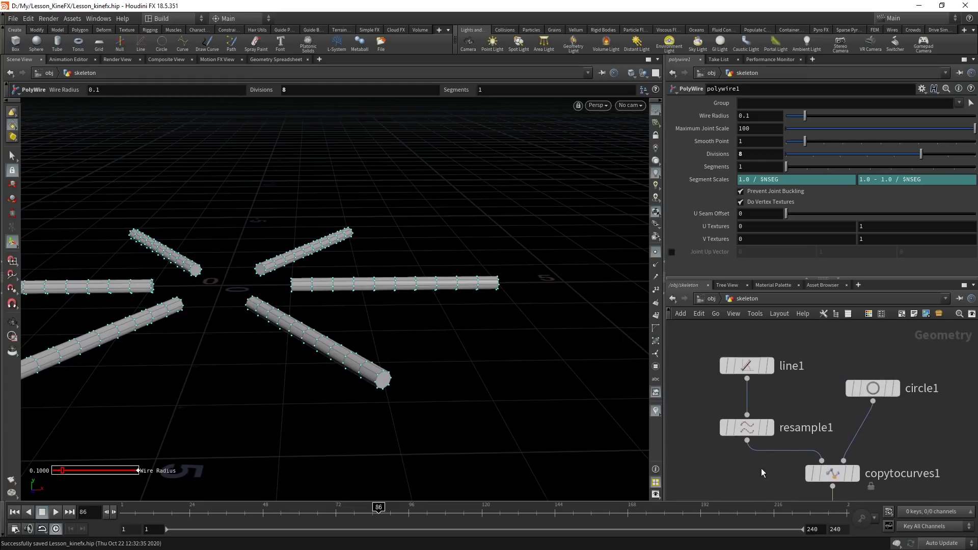
Step: Turn on the Curve U Attribute output on resample1
left_click_drag(748, 428, 748, 412)
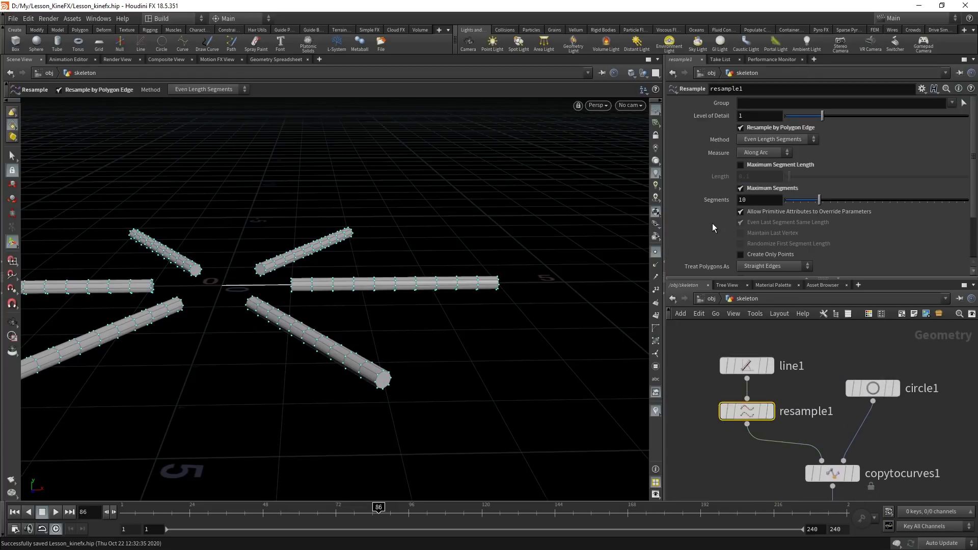
scroll(713, 227, "down", 3)
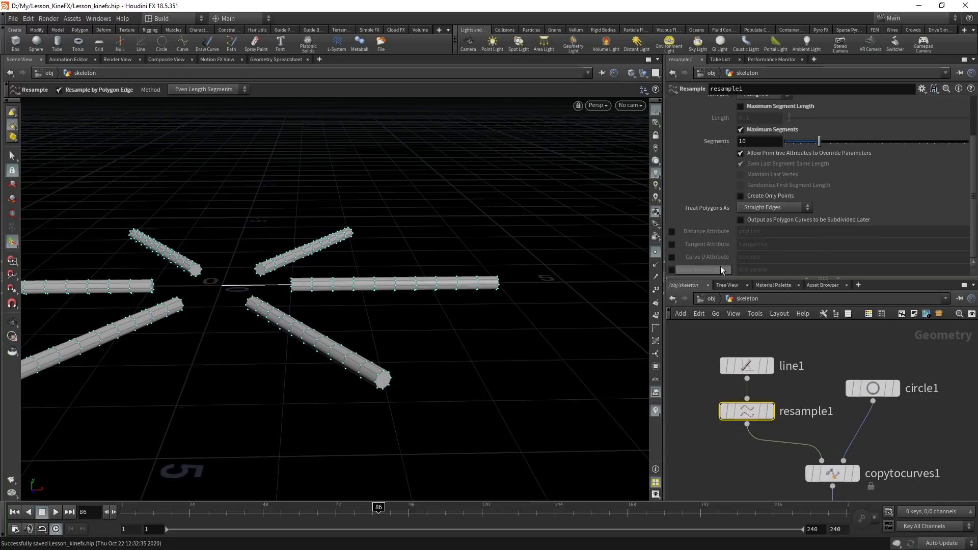
left_click(672, 256)
scroll(718, 458, "down", 2)
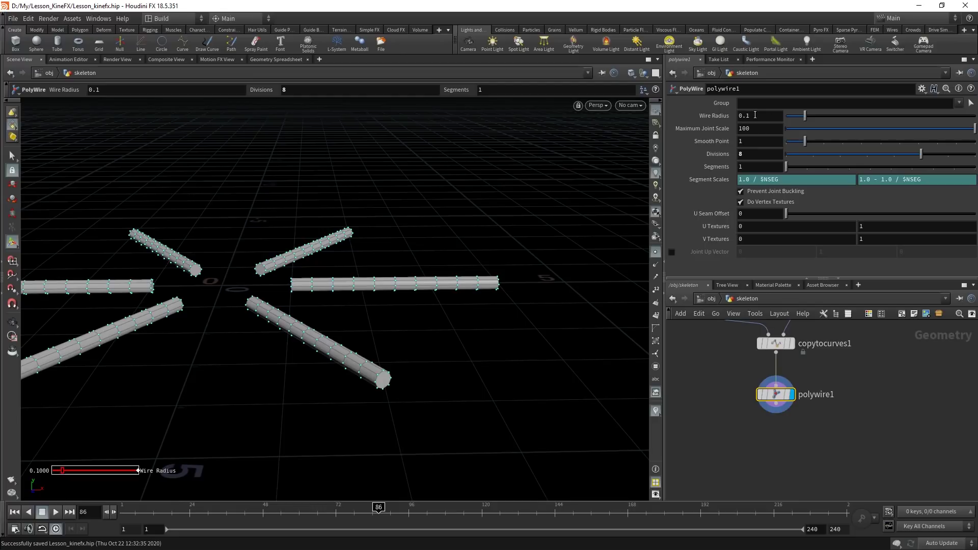
left_click(763, 116)
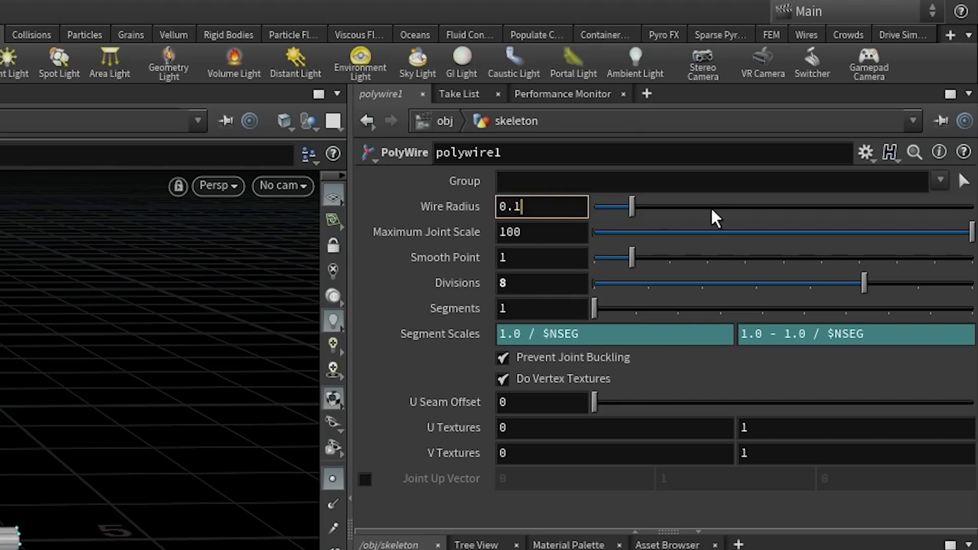
type("*@")
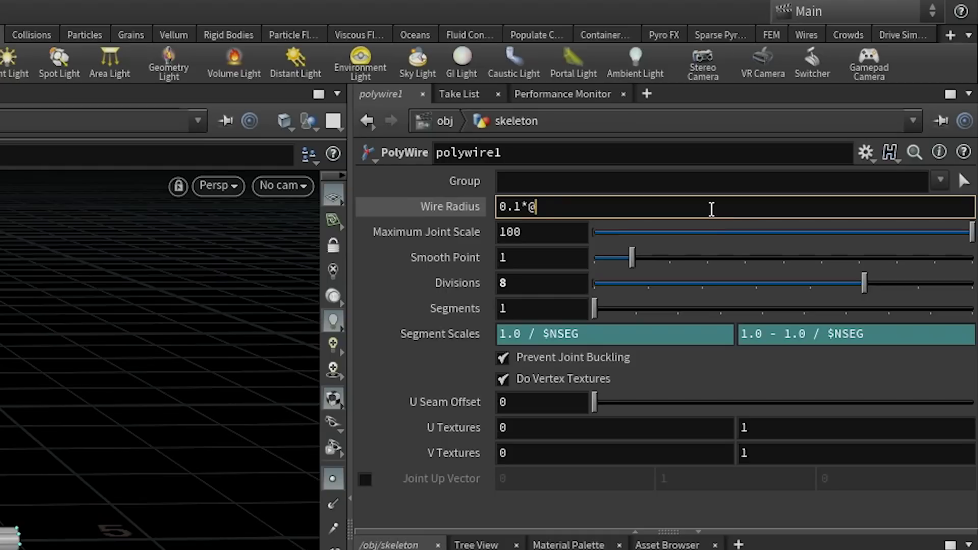
type("curvey")
key("Return")
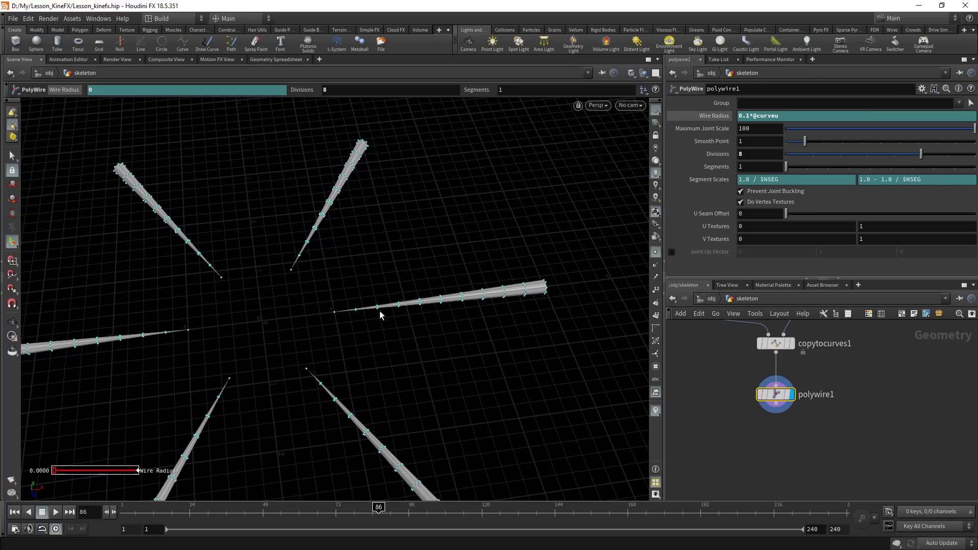
double_click(750, 118)
type("2")
key("Return")
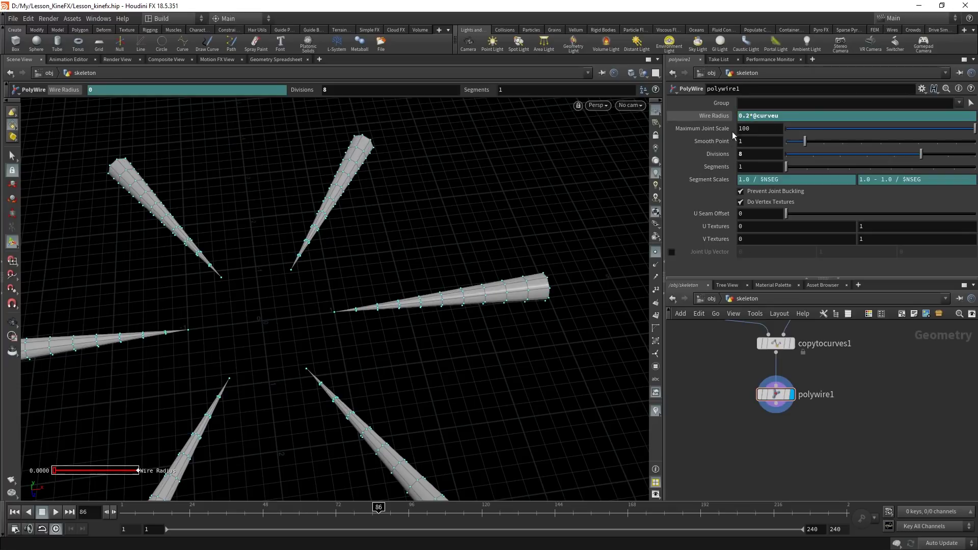
left_click_drag(494, 308, 553, 304, "alt")
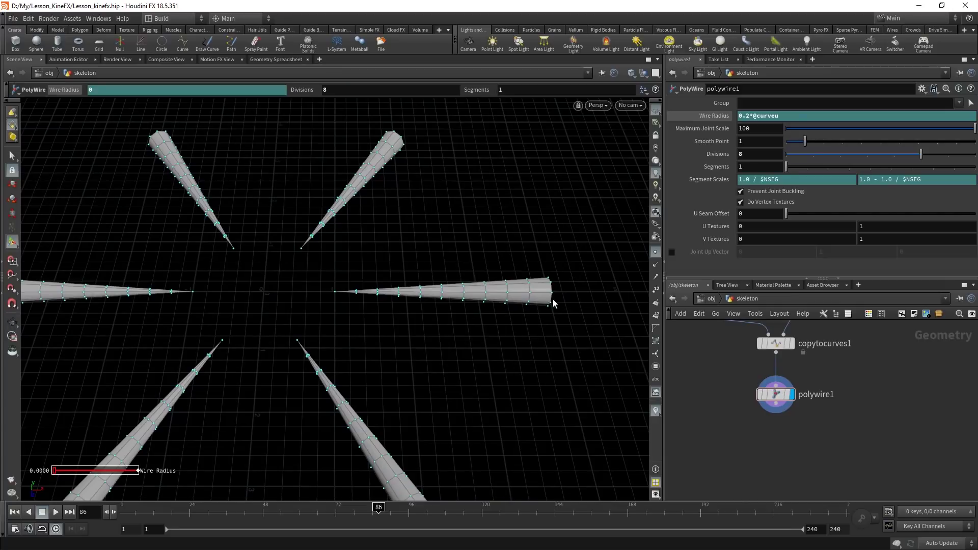
key("h")
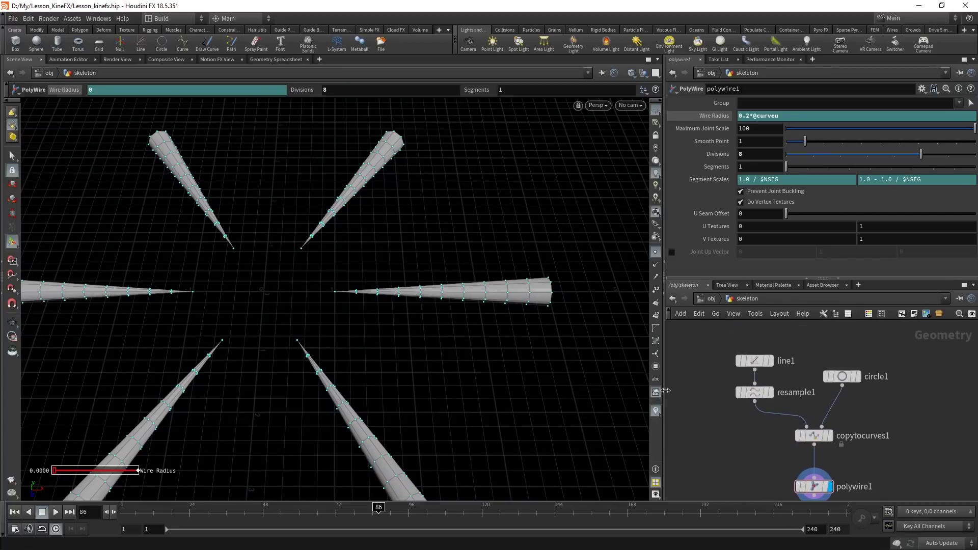
left_click(754, 393)
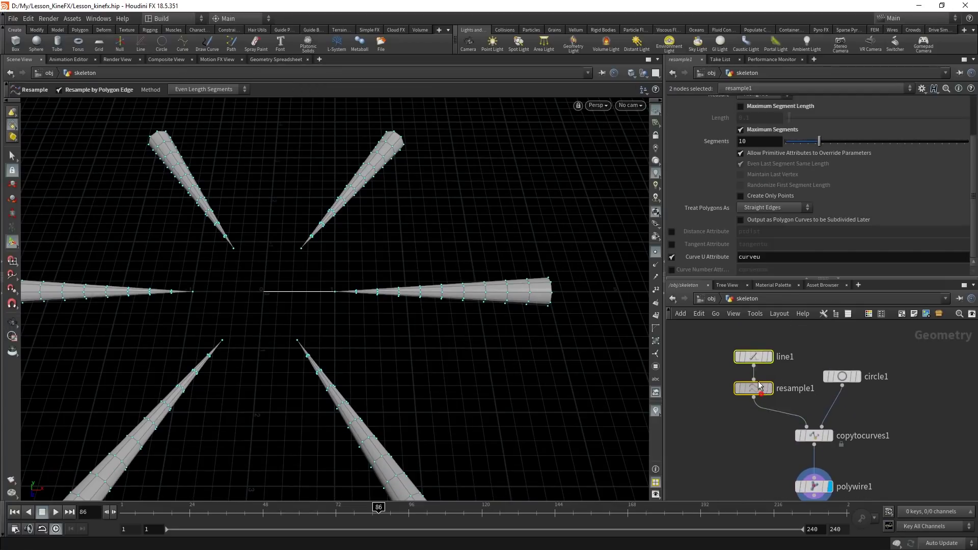
left_click_drag(754, 393, 733, 372)
key("Tab")
type("rig")
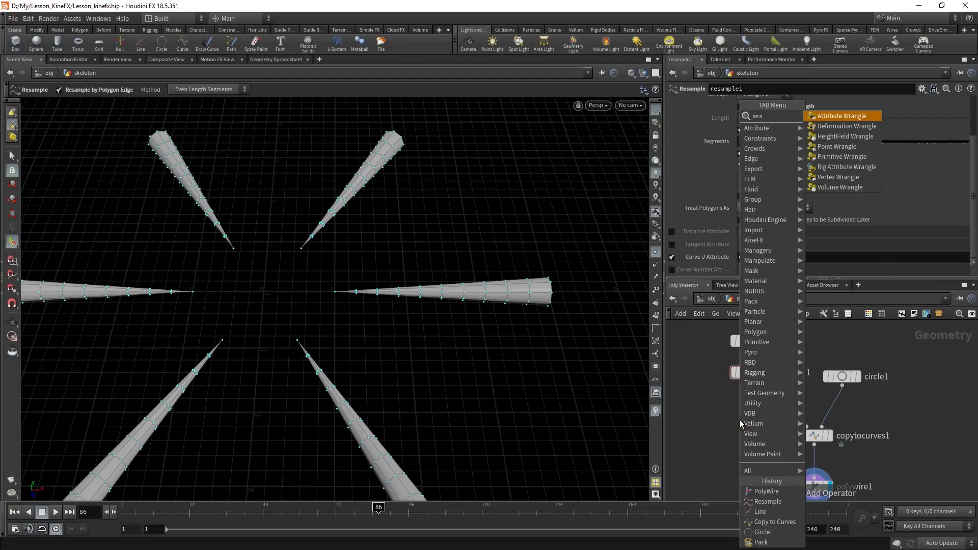
key("Return")
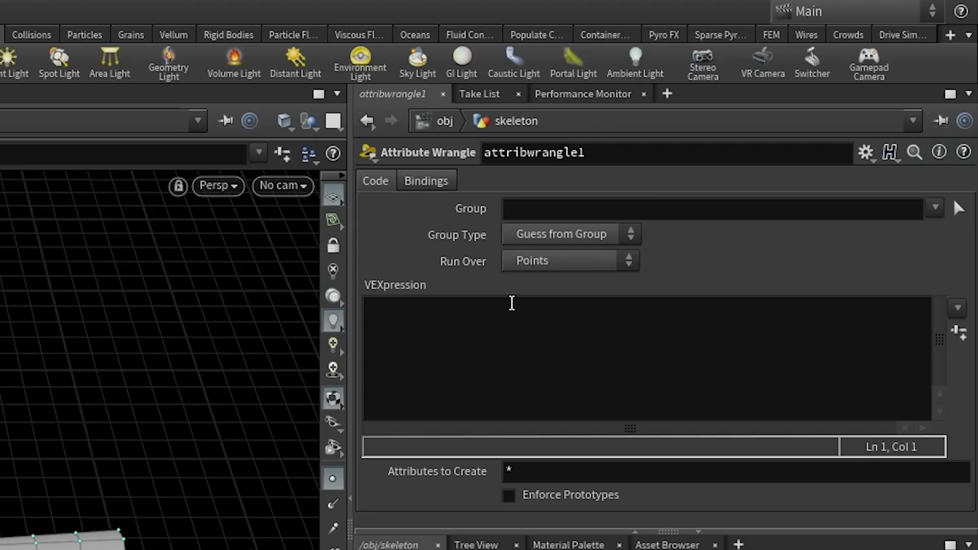
left_click(733, 184)
type("urv")
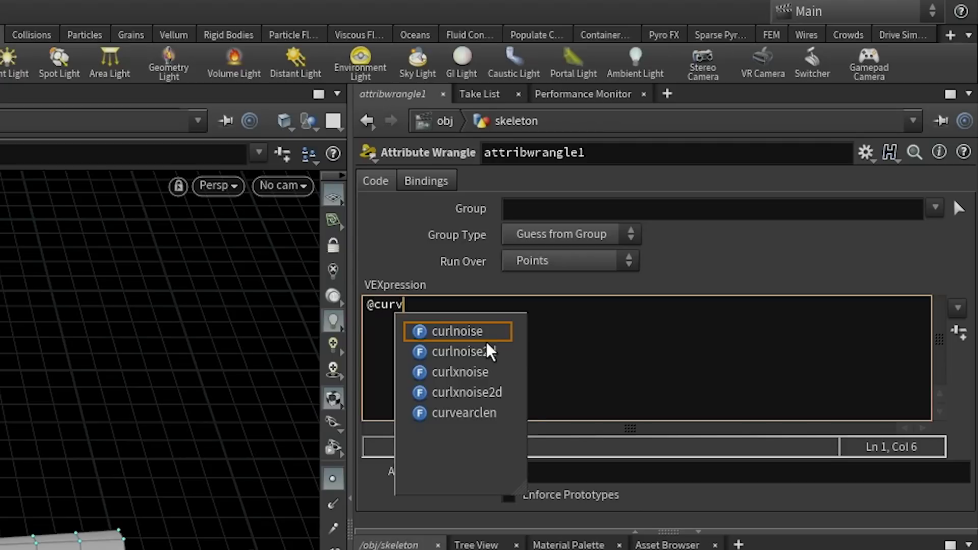
type("eu")
key("Escape")
type("=1")
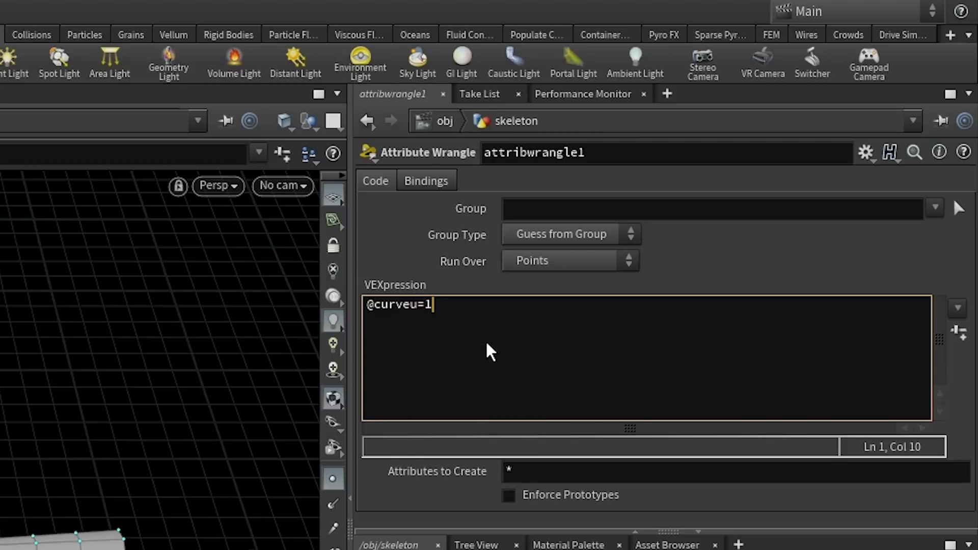
type("-@curve")
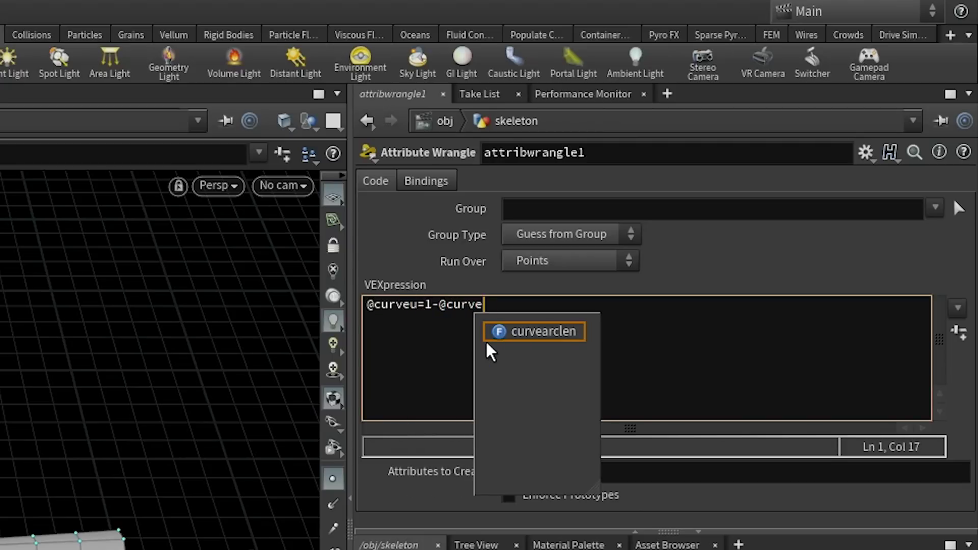
type("u;")
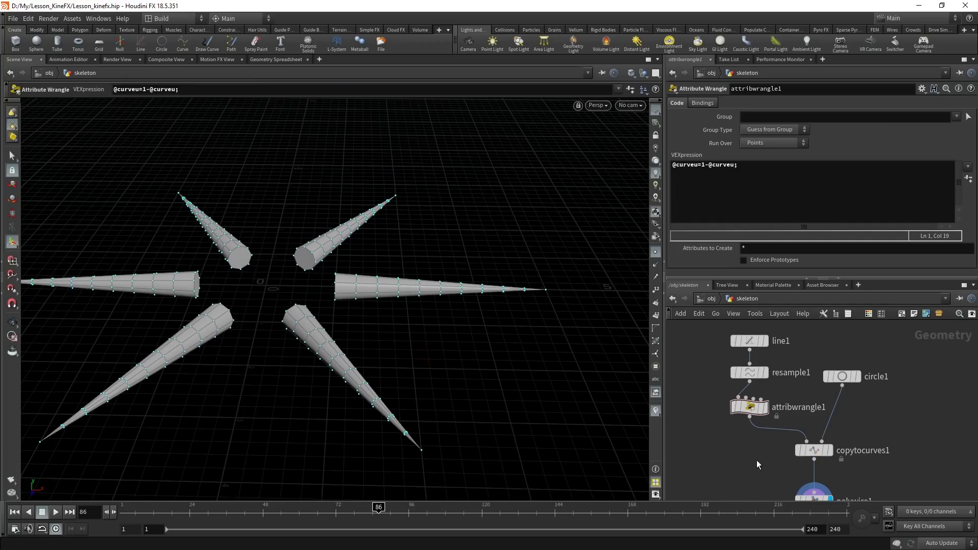
middle_click_drag(757, 461, 757, 423)
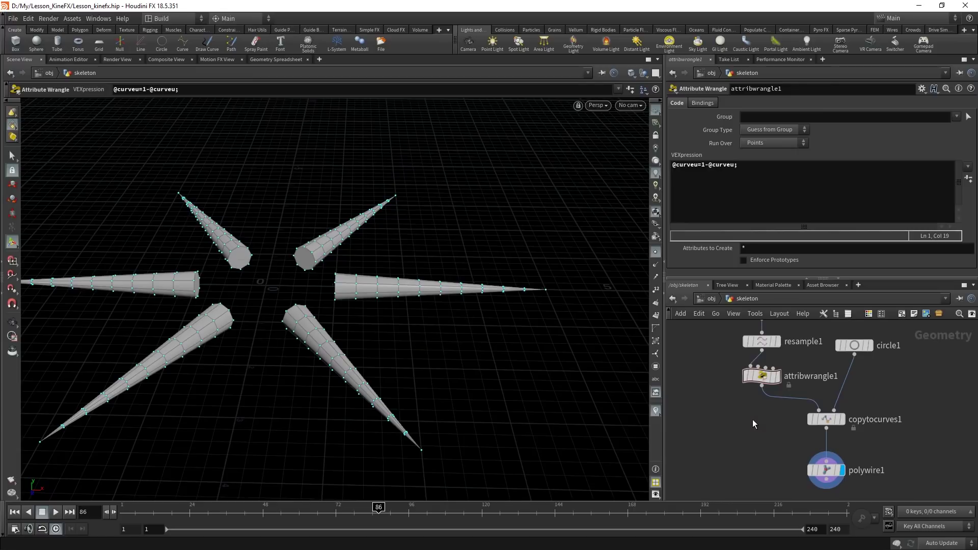
key("Tab")
Step: Insert a Bend node after attribwrangle1 with Capture Direction 1, 0, 0
type("adjust")
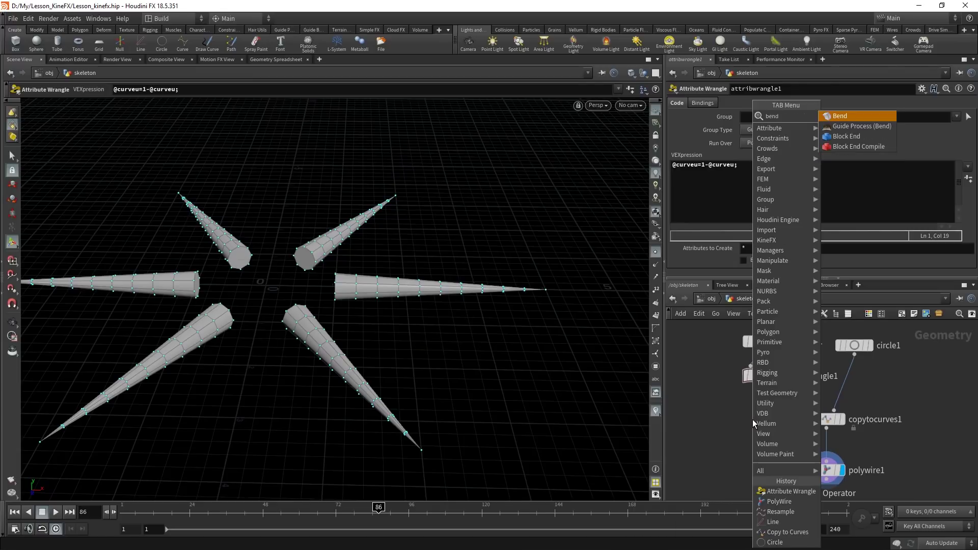
key("Return")
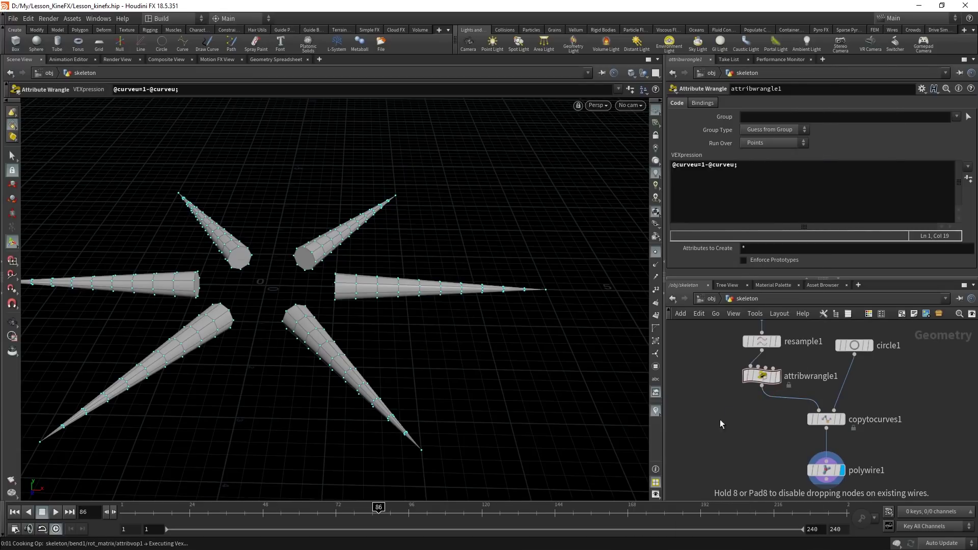
left_click(778, 415)
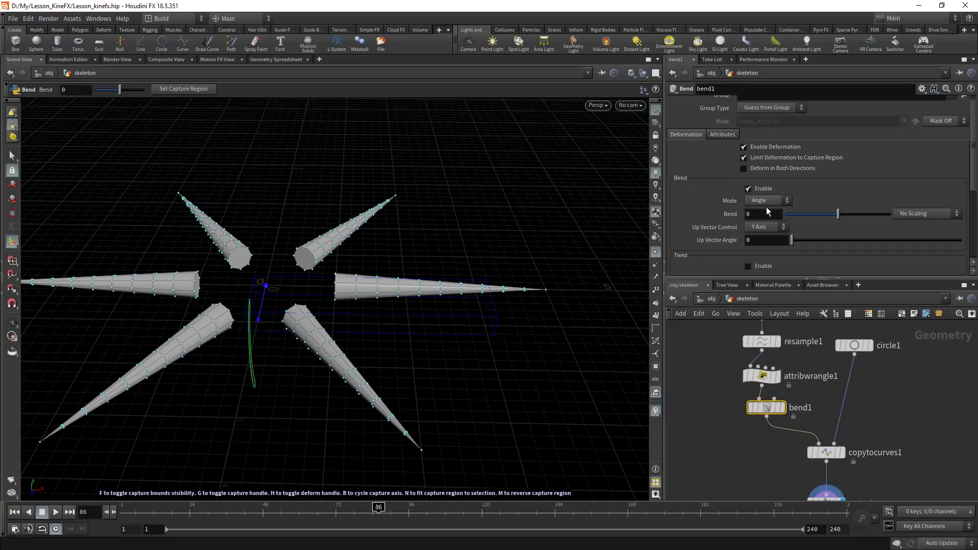
scroll(716, 207, "down", 5)
left_click(763, 236)
type("1")
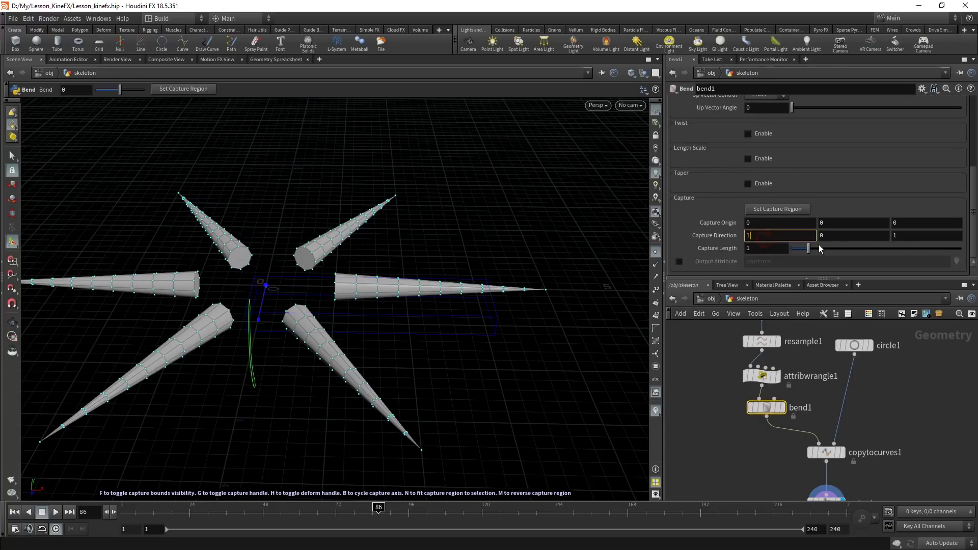
key("Return")
Step: Set bend1's Bend to 44.3 and Capture Length to 2.89, then inspect the curved cones
scroll(805, 161, "up", 2)
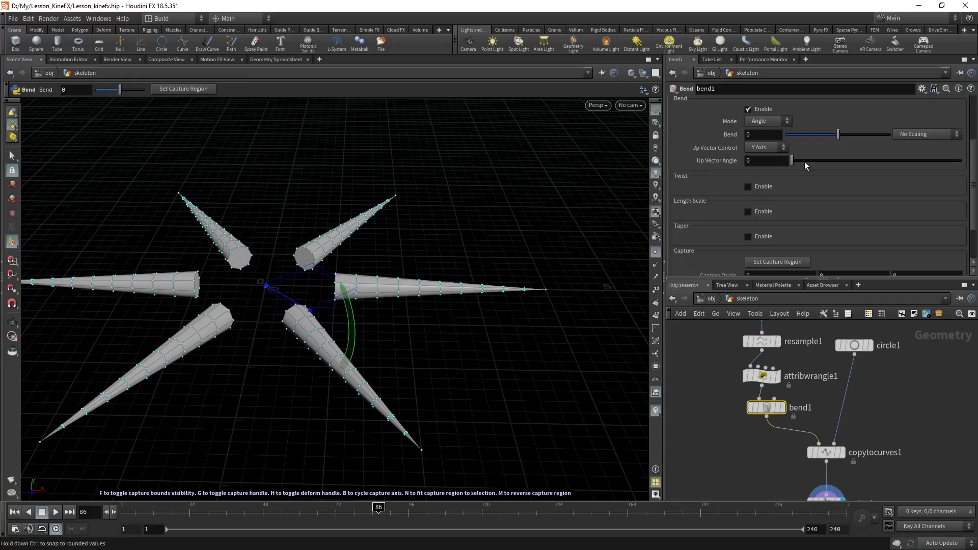
left_click_drag(840, 134, 865, 140)
scroll(739, 230, "down", 3)
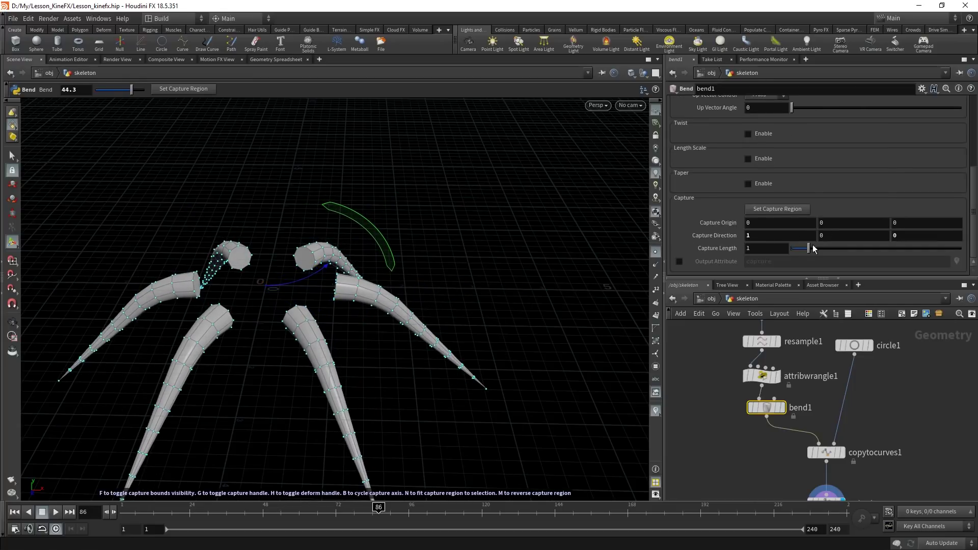
left_click_drag(811, 252, 841, 250)
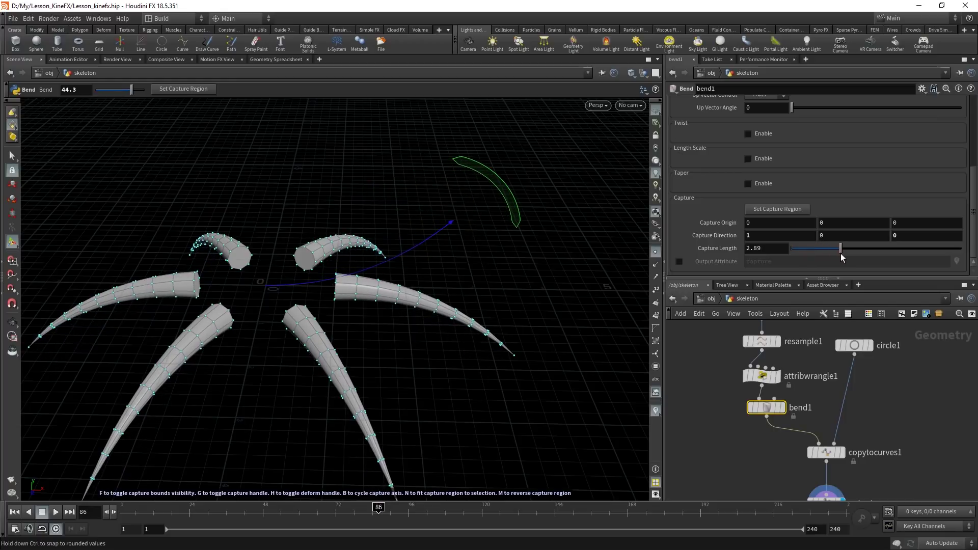
key("Escape")
mouse_move(433, 244)
left_mouse_down()
mouse_move(466, 259)
mouse_move(428, 232)
left_mouse_up()
key("Return")
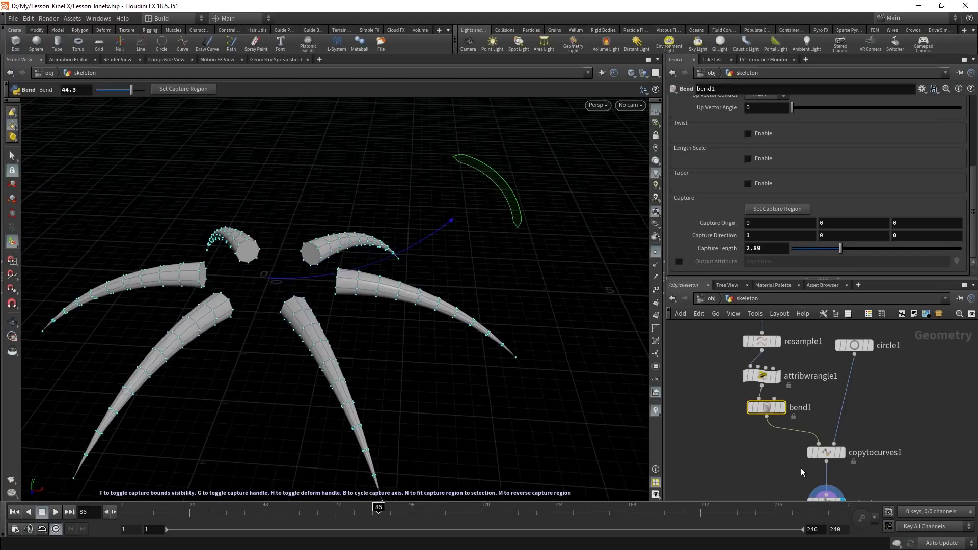
scroll(768, 434, "down", 3)
scroll(799, 408, "up", 3)
middle_click_drag(822, 399, 796, 446)
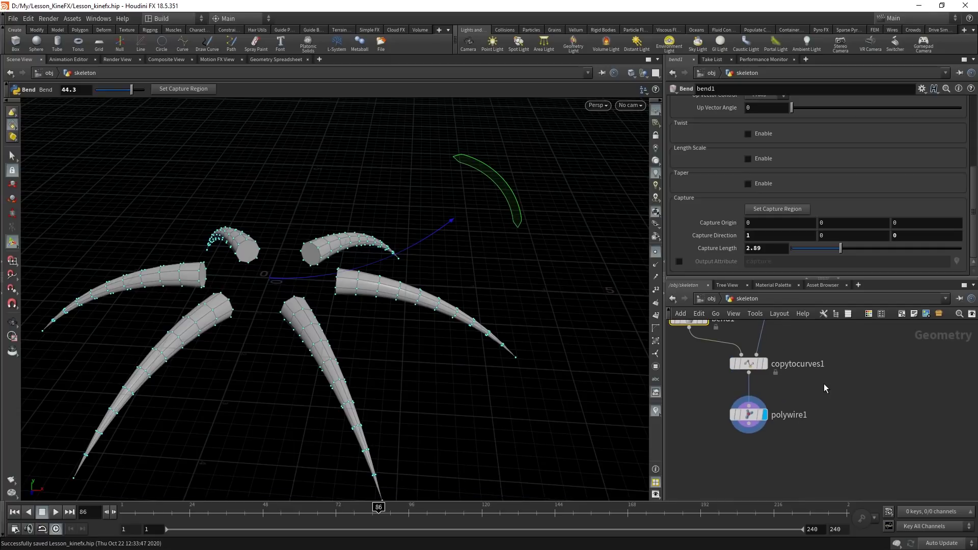
Step: Add a Sphere node as a polygon mesh with 13 rows and 24 columns
key("Tab")
type("sp")
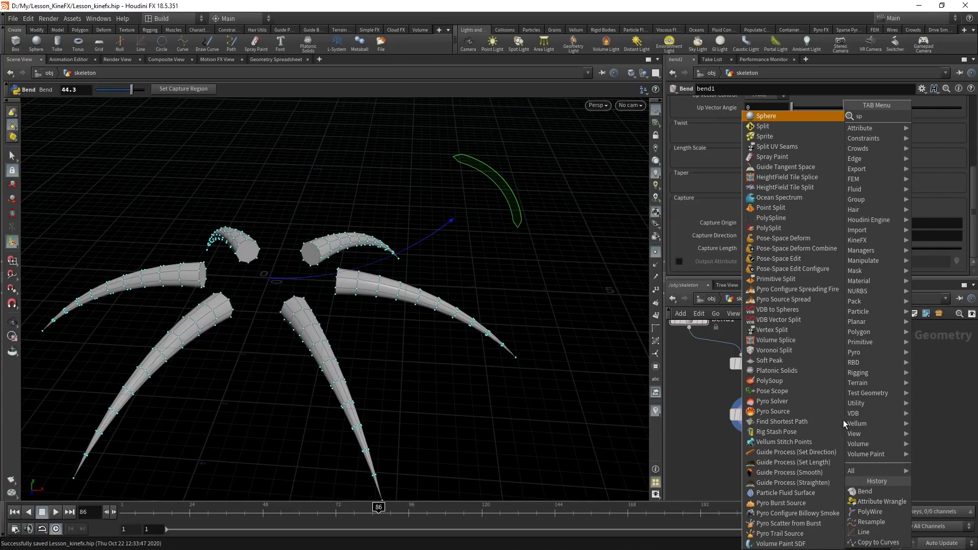
type("her")
key("Return")
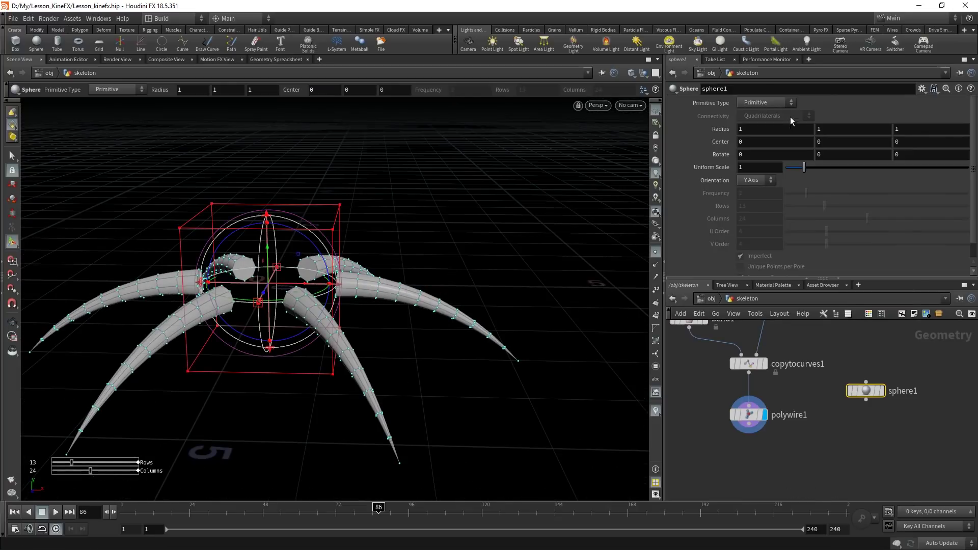
left_click(766, 103)
left_click(754, 123)
left_click(762, 103)
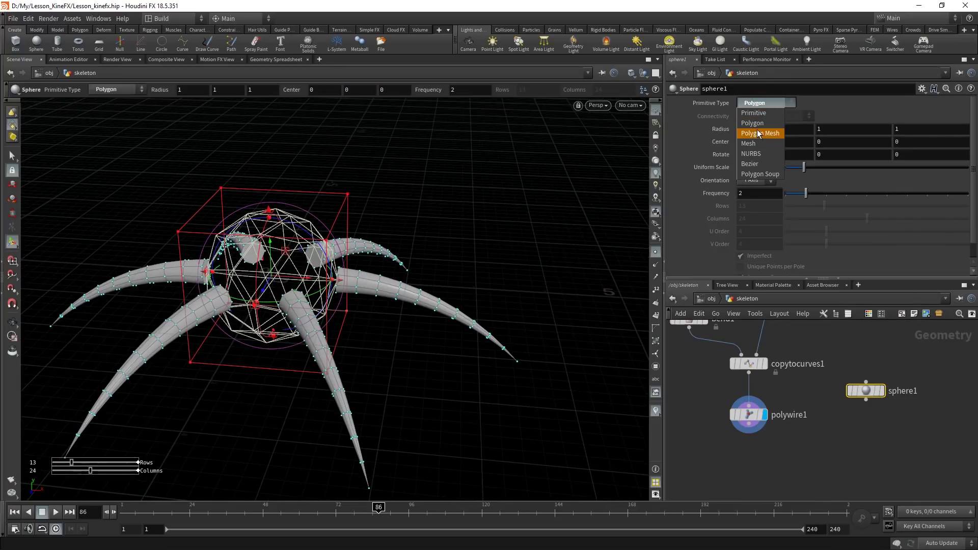
left_click(759, 133)
Step: Raise the sphere to Center Y 0.571913 and scale it uniformly to 1.4 above the tentacles
mouse_move(399, 245)
left_mouse_down()
mouse_move(413, 280)
mouse_move(412, 237)
mouse_move(413, 308)
mouse_move(430, 336)
left_mouse_up()
key("Escape")
key("Return")
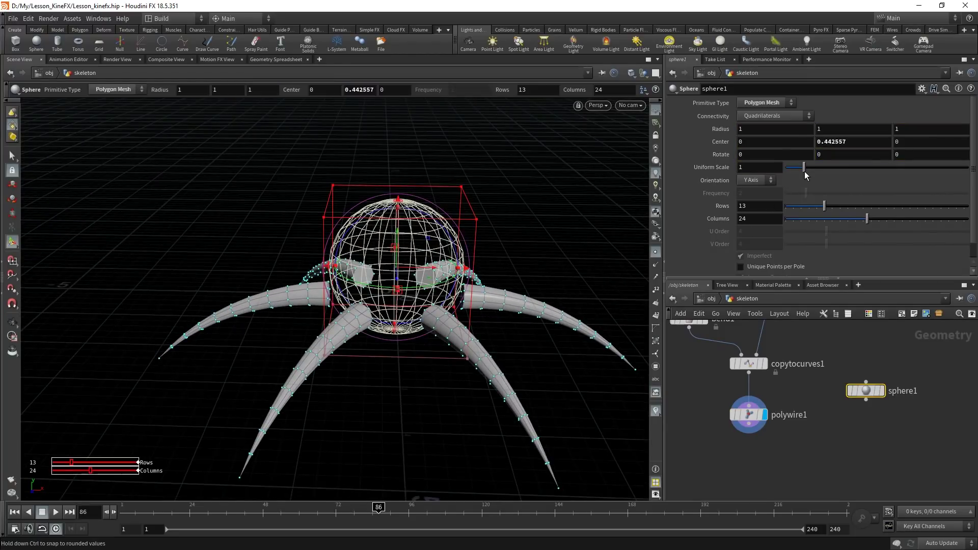
left_click_drag(805, 170, 811, 168)
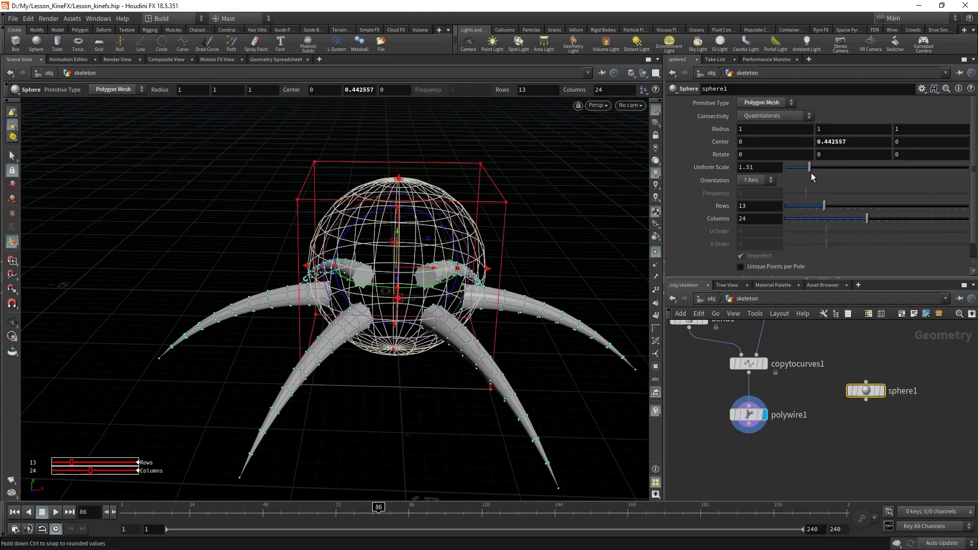
left_click(881, 391)
left_click(759, 422)
key("Escape")
mouse_move(500, 277)
left_mouse_down()
mouse_move(510, 312)
mouse_move(548, 365)
mouse_move(641, 361)
left_mouse_up()
key("Return")
left_click_drag(489, 364, 504, 339)
key("Tab")
Step: Add a Soft Transform under sphere1 with the sphere's bottom points as its group
type("sol")
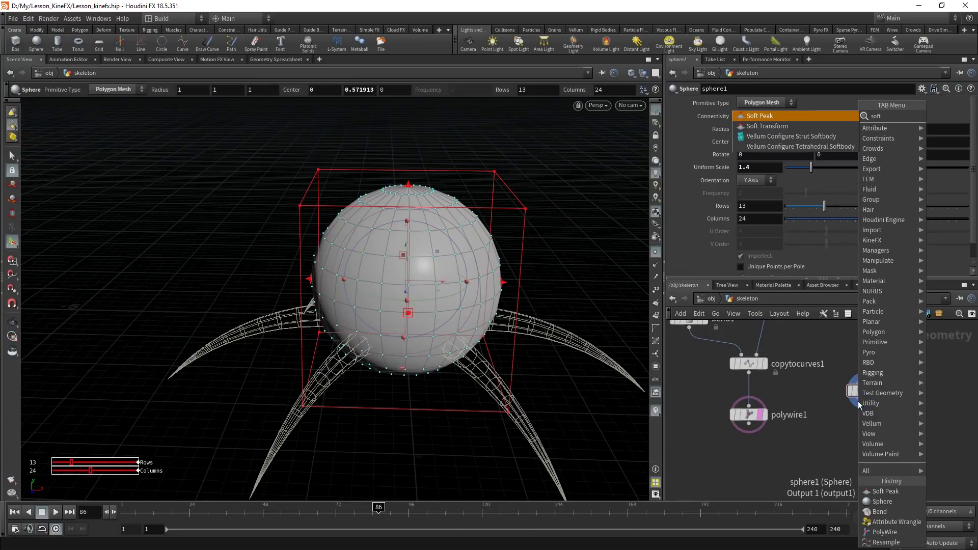
key("Return")
left_click(876, 429)
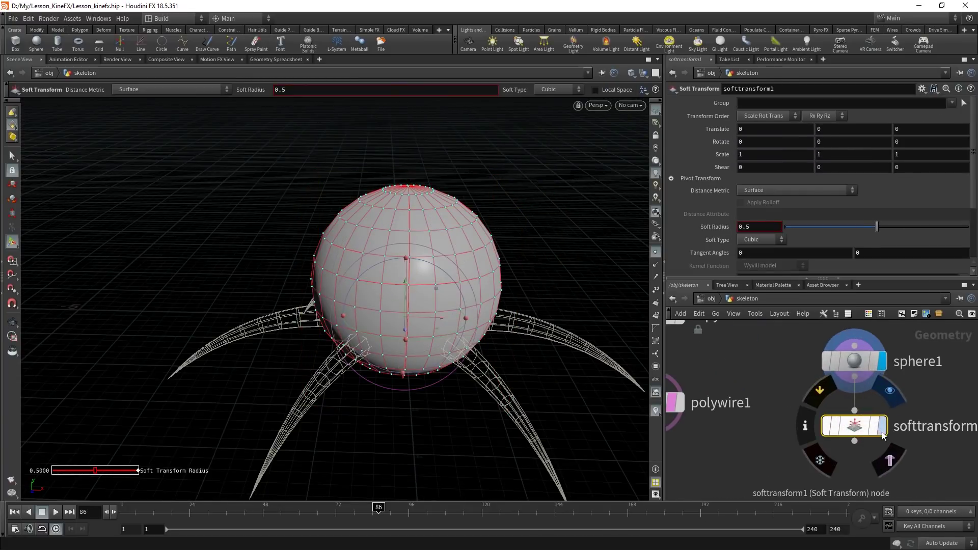
scroll(866, 428, "up", 3)
left_click_drag(459, 306, 458, 265)
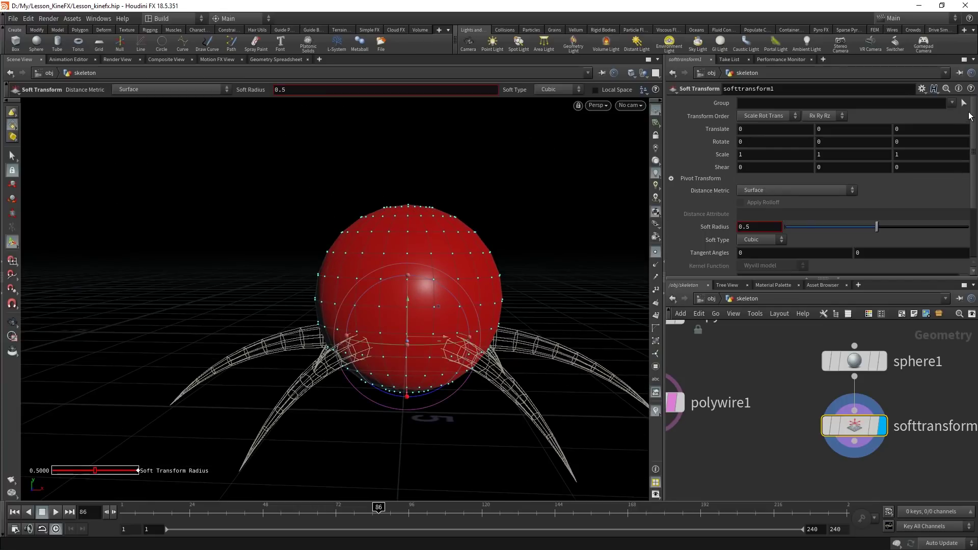
left_click(964, 103)
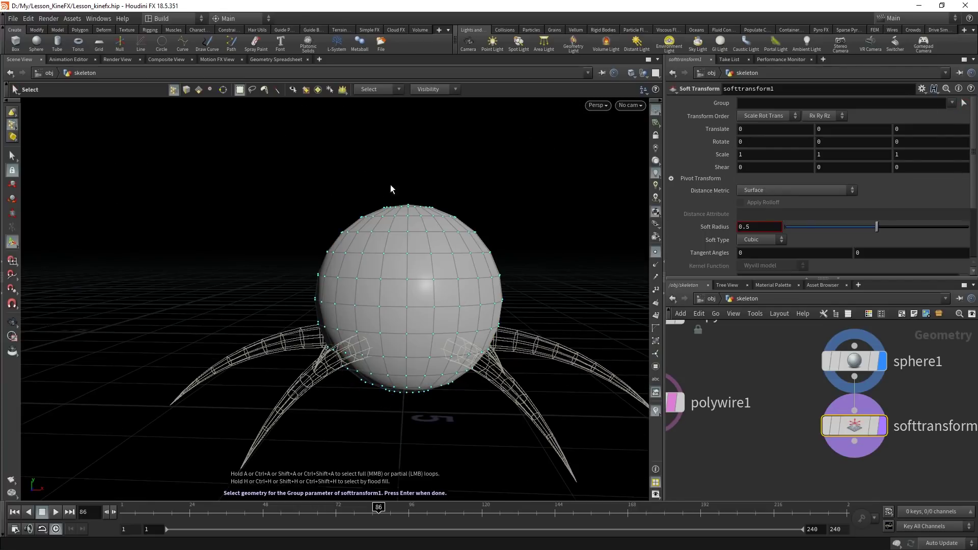
mouse_move(397, 413)
left_mouse_down("alt")
mouse_move(428, 389)
mouse_move(399, 310)
mouse_move(411, 356)
mouse_move(451, 379)
mouse_move(276, 289)
left_mouse_up("alt")
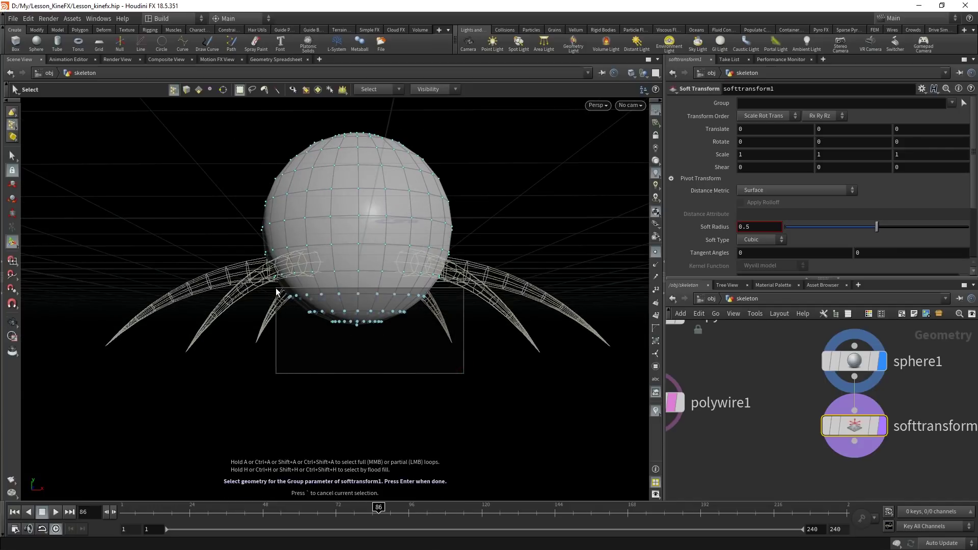
key("Return")
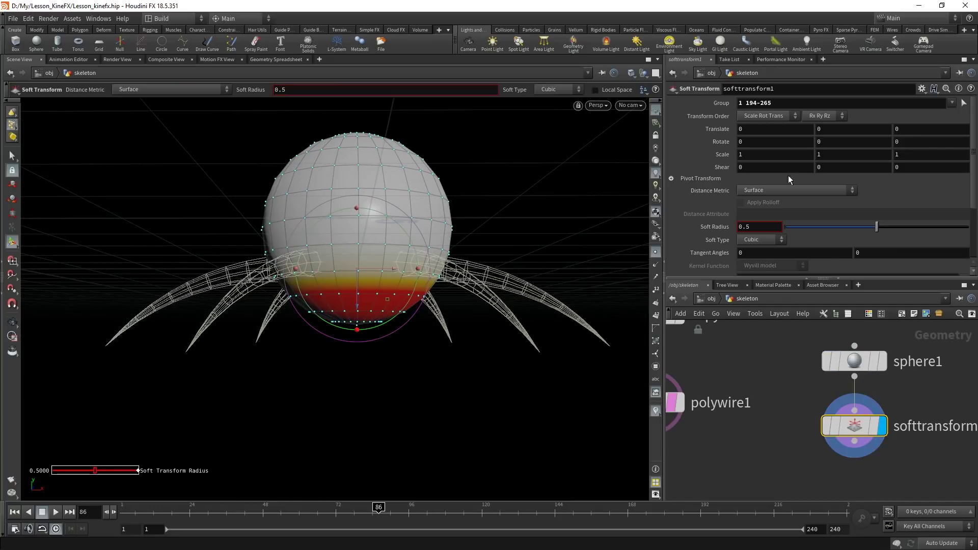
Step: Scale the bottom points to 1.8, 0.5, 2 with Soft Radius 1.294 to form the bell
middle_click_drag(842, 157, 798, 199)
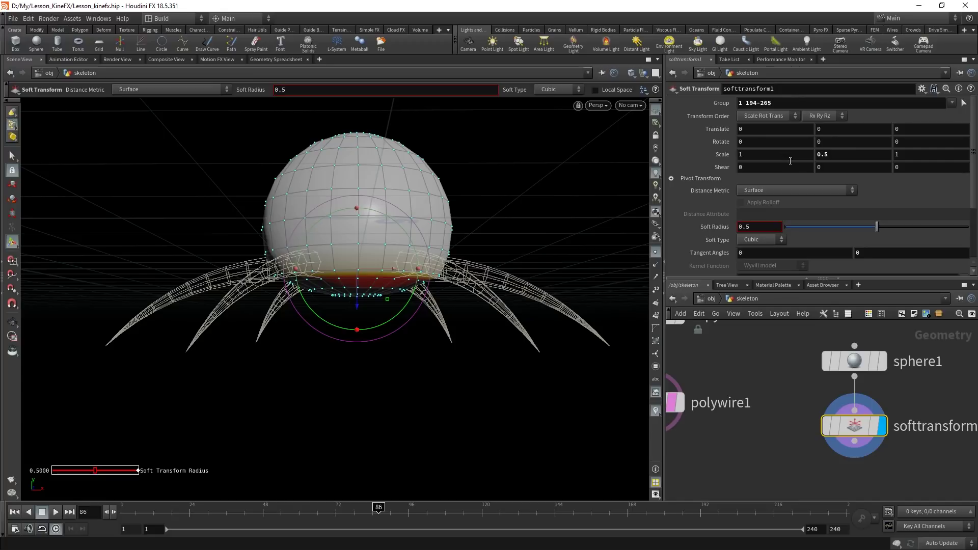
middle_click_drag(791, 161, 933, 158)
key("Escape")
left_click_drag(499, 239, 520, 248)
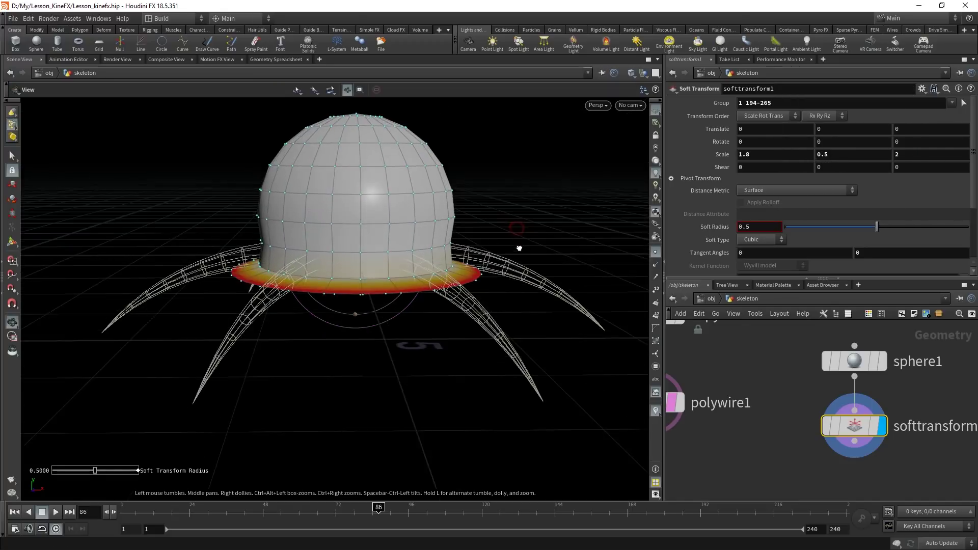
key("Return")
left_click_drag(883, 229, 901, 225)
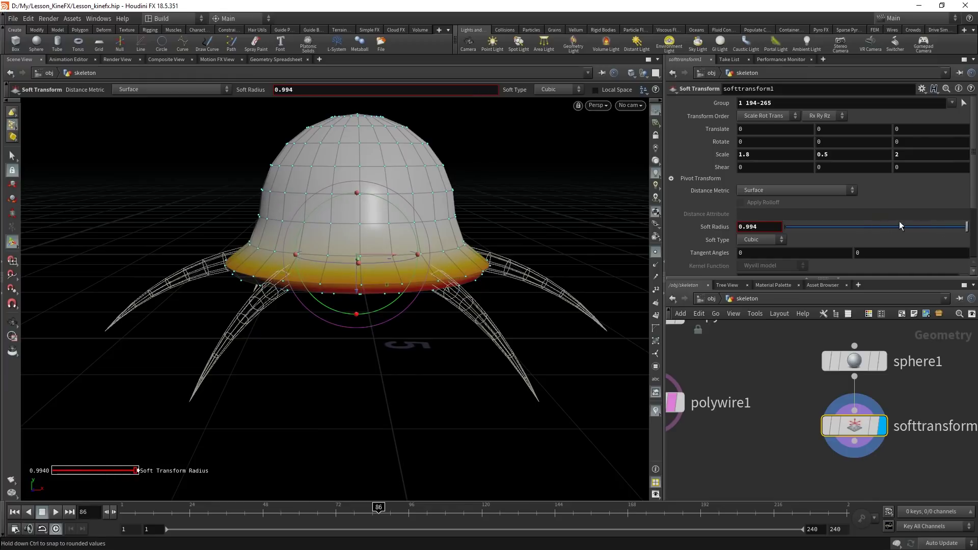
middle_click_drag(767, 226, 795, 228)
key("Escape")
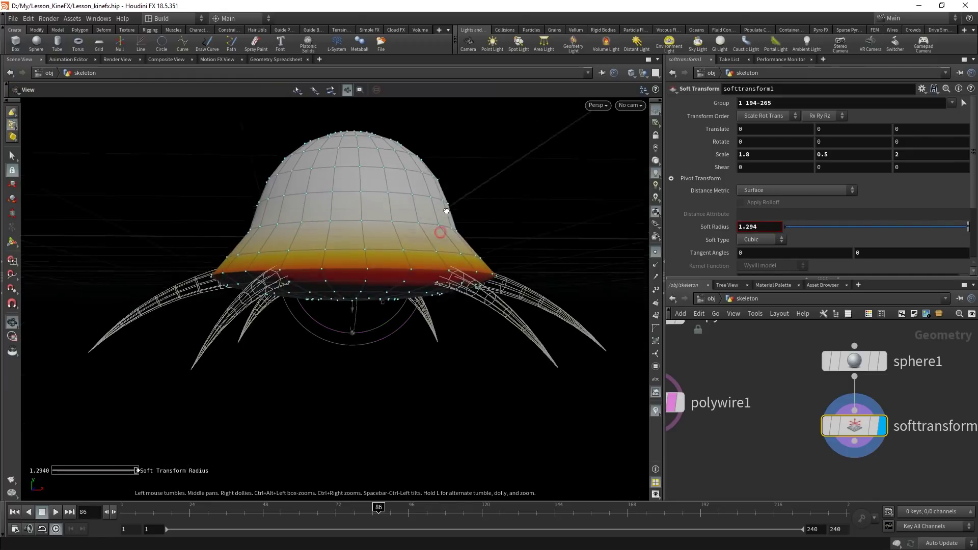
mouse_move(446, 209)
left_mouse_down()
mouse_move(477, 168)
mouse_move(535, 245)
mouse_move(476, 267)
left_mouse_up()
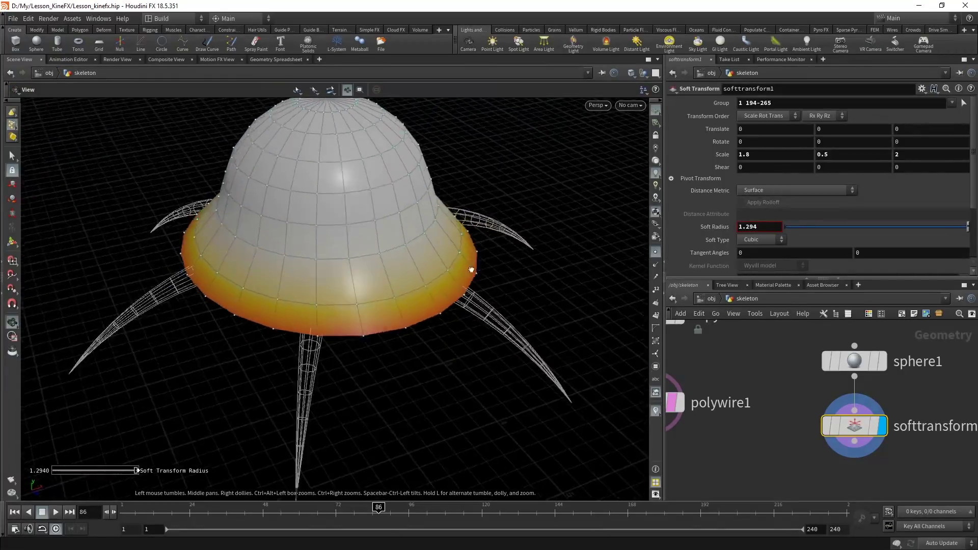
key("Return")
left_click(826, 384)
Step: Add softtransform2 below softtransform1 with the dome-top points as its group
left_click(850, 501)
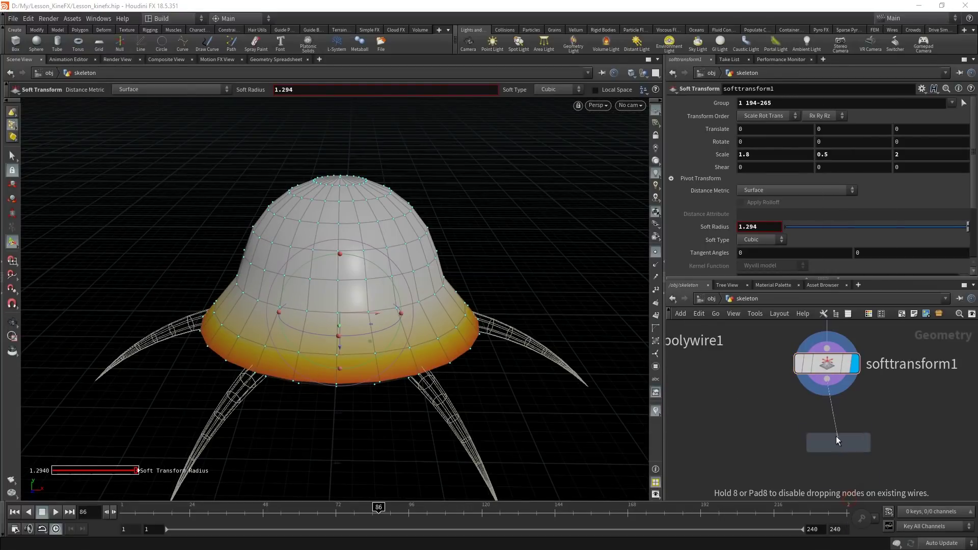
left_click(827, 429)
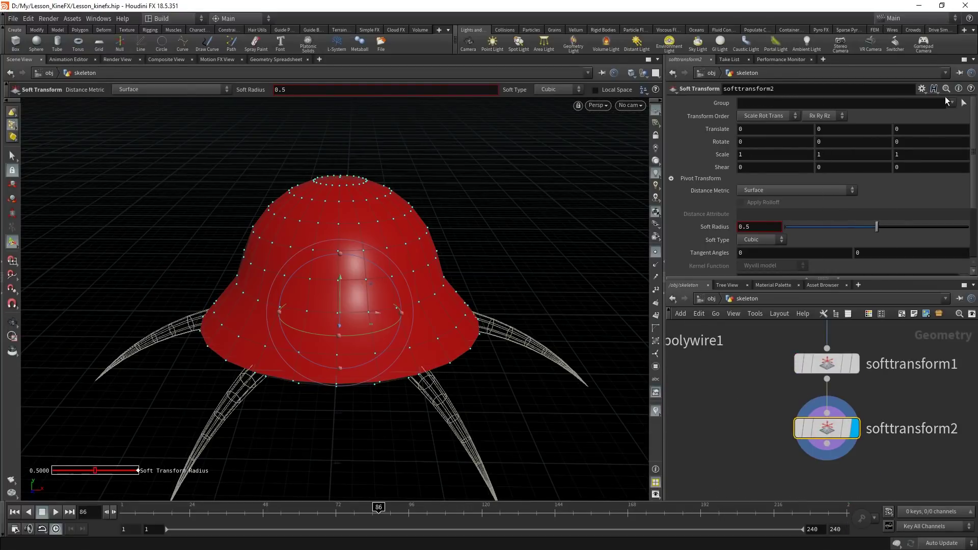
left_click(965, 105)
left_click_drag(301, 169, 380, 205)
key("Return")
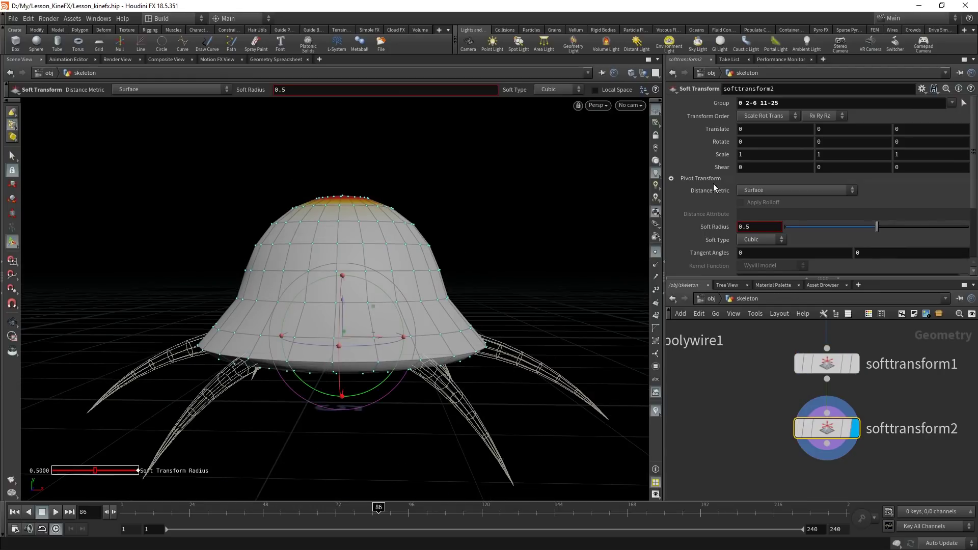
Step: Lift the dome top 0.4 in Y with Soft Radius 1 for a tapered peak
left_click_drag(875, 232, 908, 235)
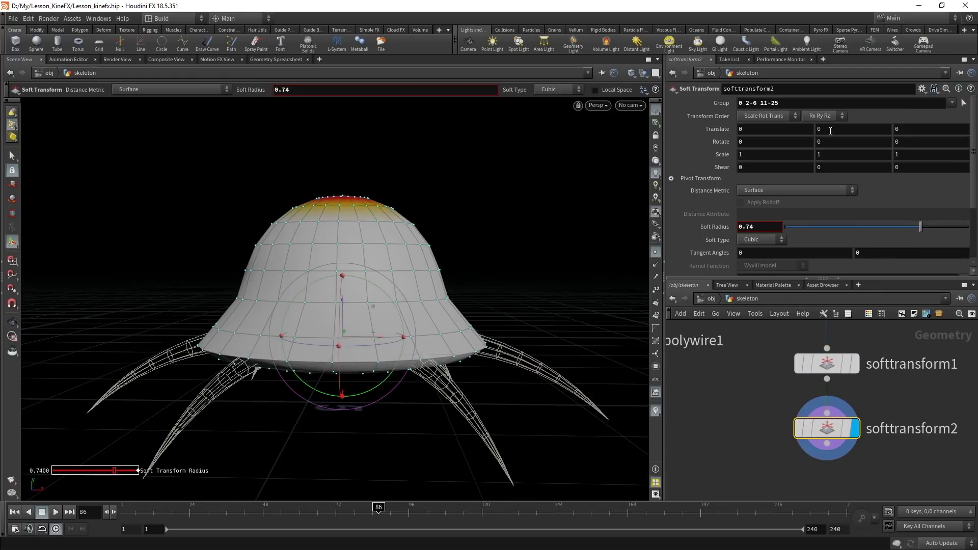
middle_click_drag(830, 131, 861, 131)
key("Escape")
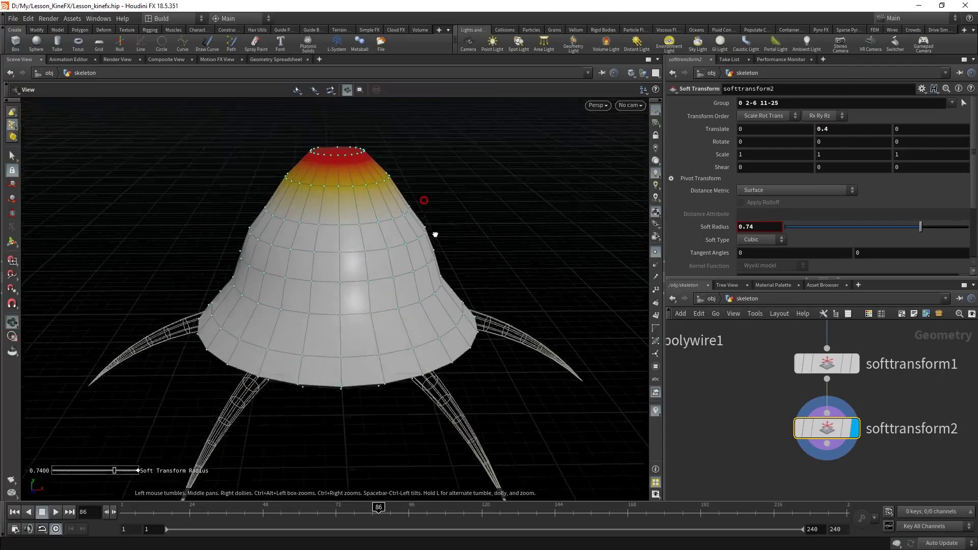
mouse_move(598, 186)
left_mouse_down()
mouse_move(533, 219)
mouse_move(650, 226)
mouse_move(637, 227)
left_mouse_up()
key("Return")
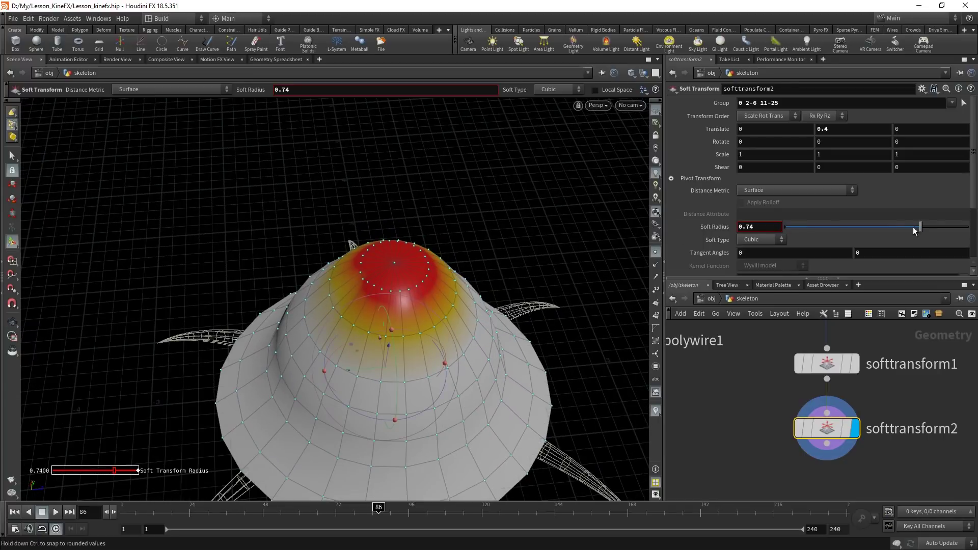
left_click_drag(930, 231, 965, 235)
key("Escape")
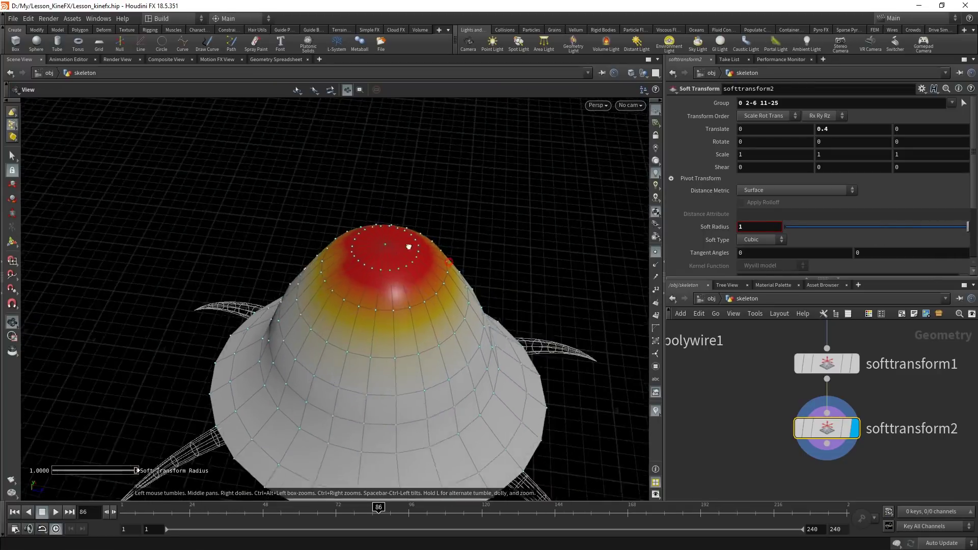
mouse_move(334, 197)
left_mouse_down()
mouse_move(377, 250)
mouse_move(367, 215)
left_mouse_up()
key("Return")
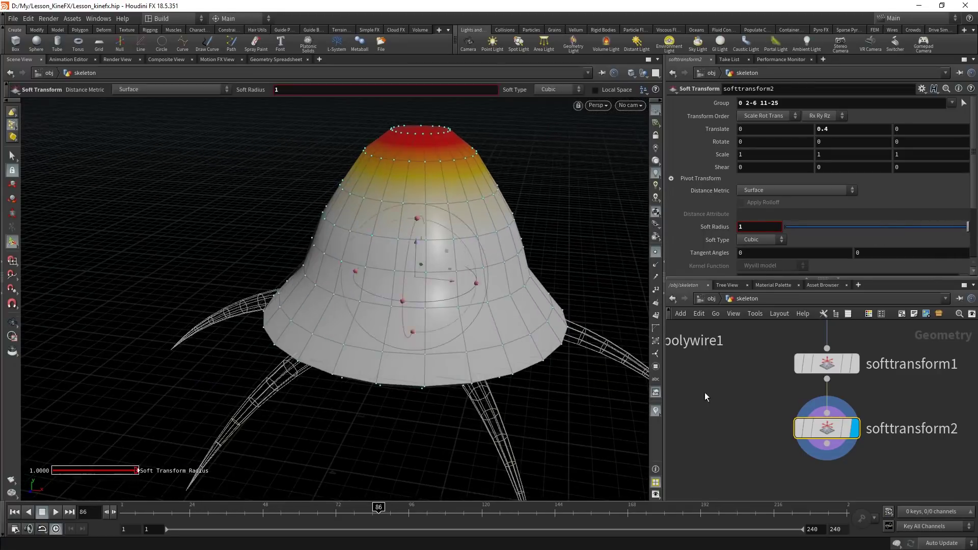
scroll(760, 464, "down", 2)
Step: Merge polywire1 and softtransform2 in a new merge1 node and display it
key("Tab")
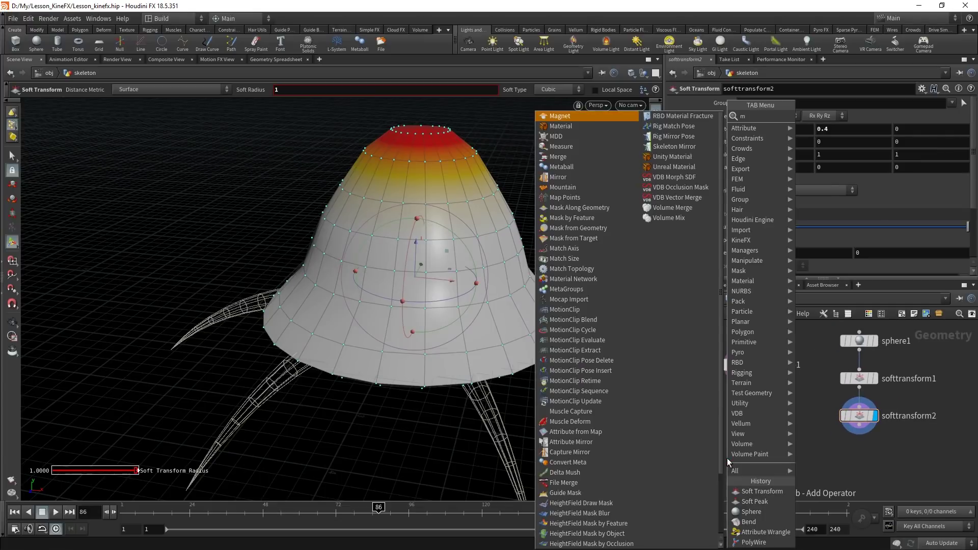
type("merge")
key("Return")
left_click(747, 474)
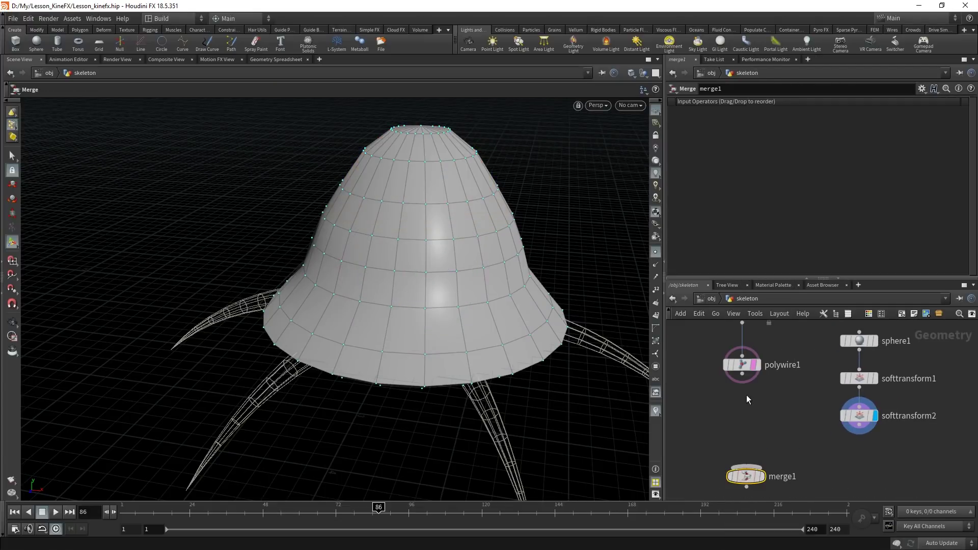
left_click_drag(743, 374, 747, 467)
left_click_drag(859, 434, 746, 467)
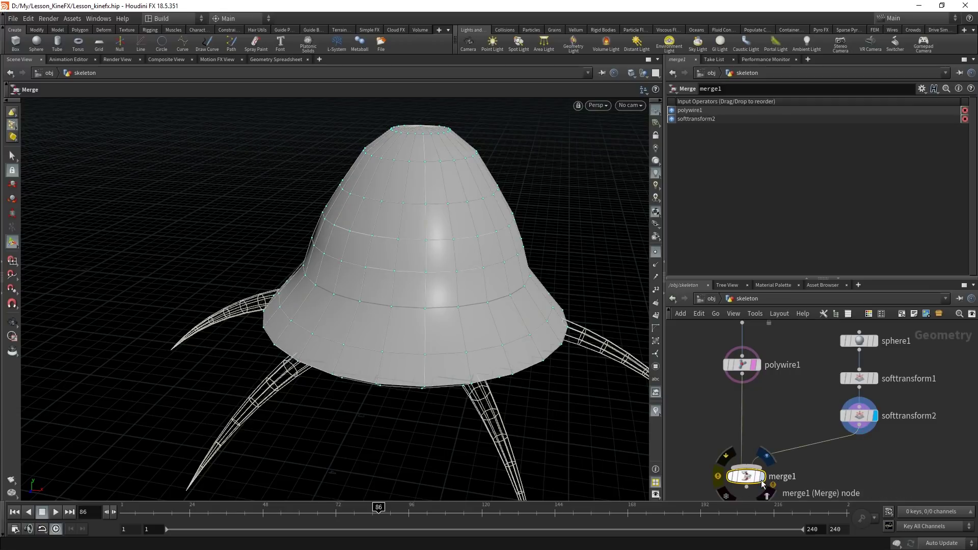
left_click(761, 476)
Step: Orbit around the merged bell and tentacles to view the creature from the front
key("Escape")
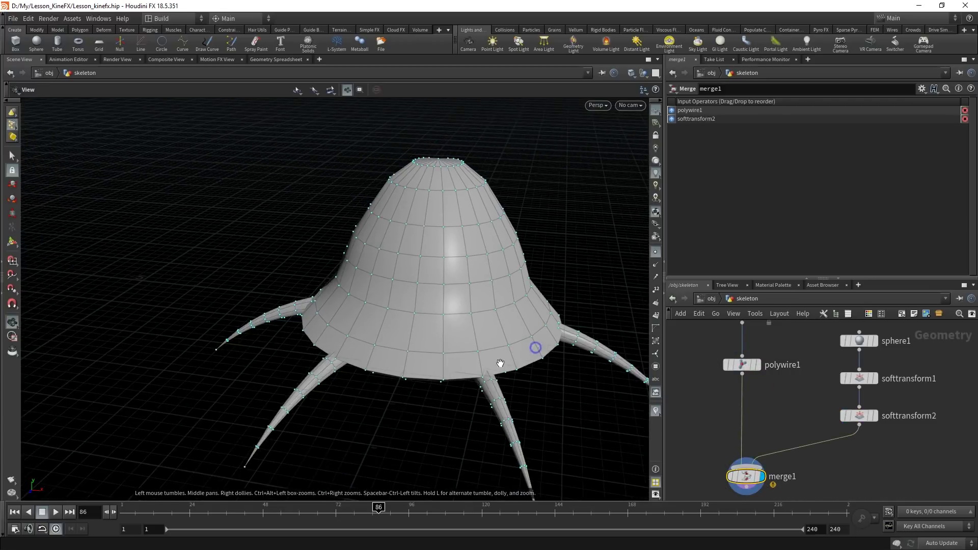
mouse_move(503, 350)
left_mouse_down()
mouse_move(453, 302)
mouse_move(533, 246)
mouse_move(576, 229)
mouse_move(551, 371)
mouse_move(479, 353)
mouse_move(385, 260)
mouse_move(415, 246)
left_mouse_up()
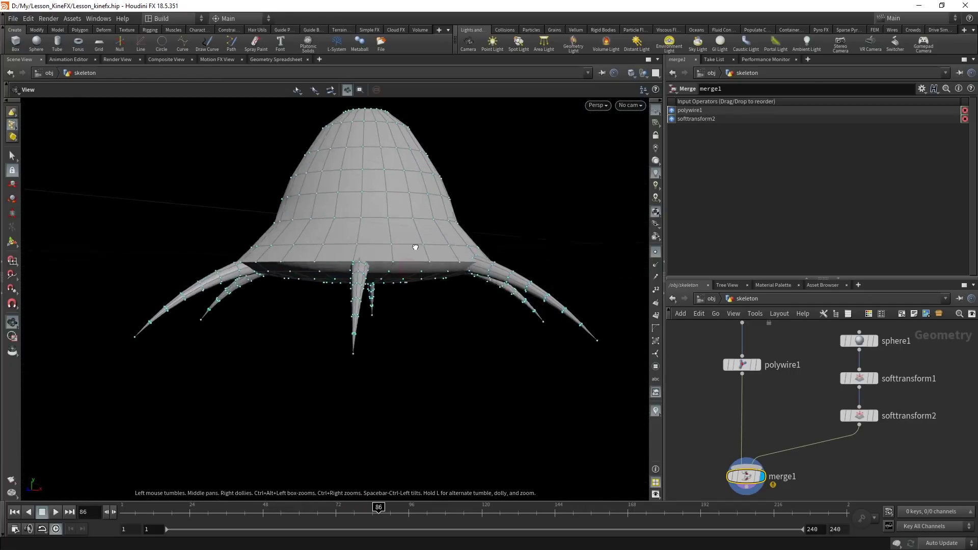
key("Return")
middle_click_drag(814, 452, 828, 383)
key("Tab")
type("c")
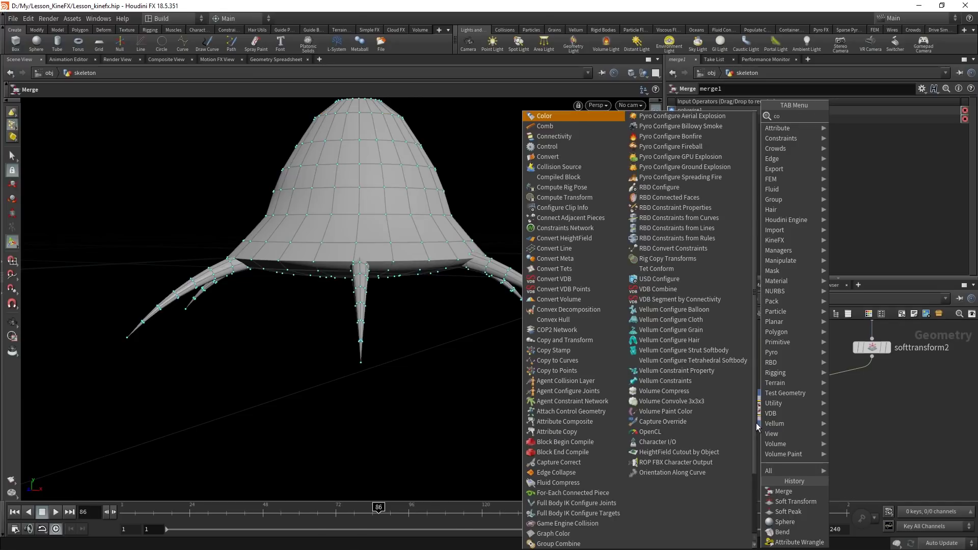
left_click(735, 455)
key("Tab")
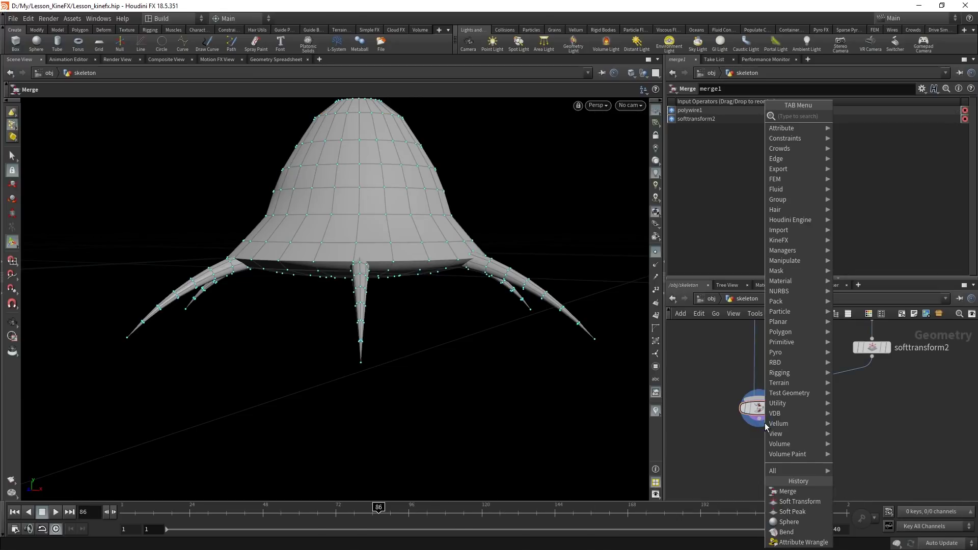
Step: Add VDB from Polygons after merge1 with Voxel Size 0.005
type("vdbf")
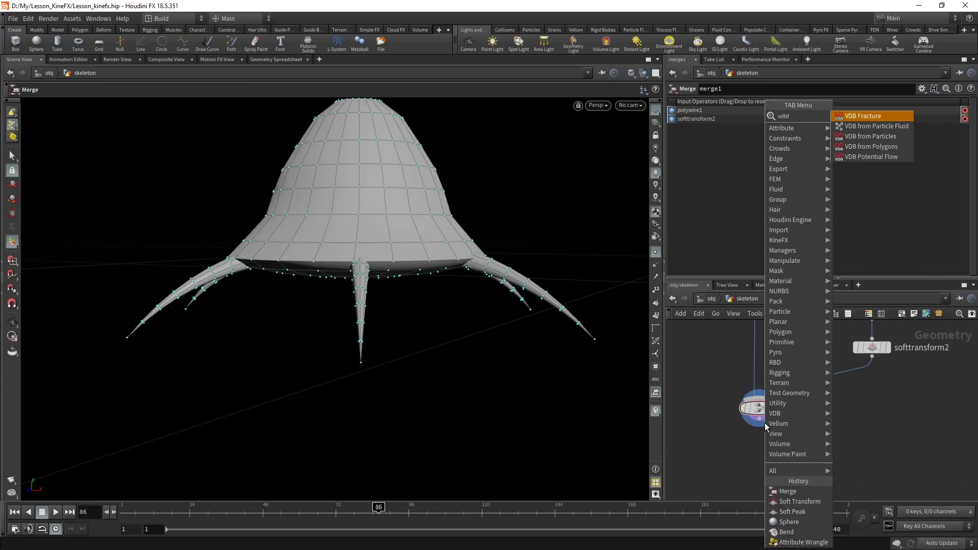
key("Down")
key("Down")
key("Down")
key("Return")
left_click(771, 446)
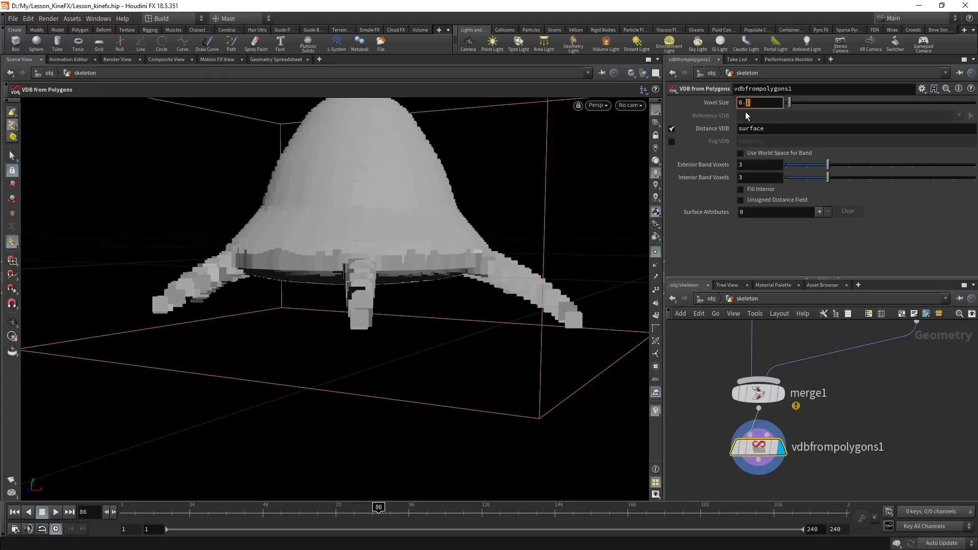
type("0.01")
key("Return")
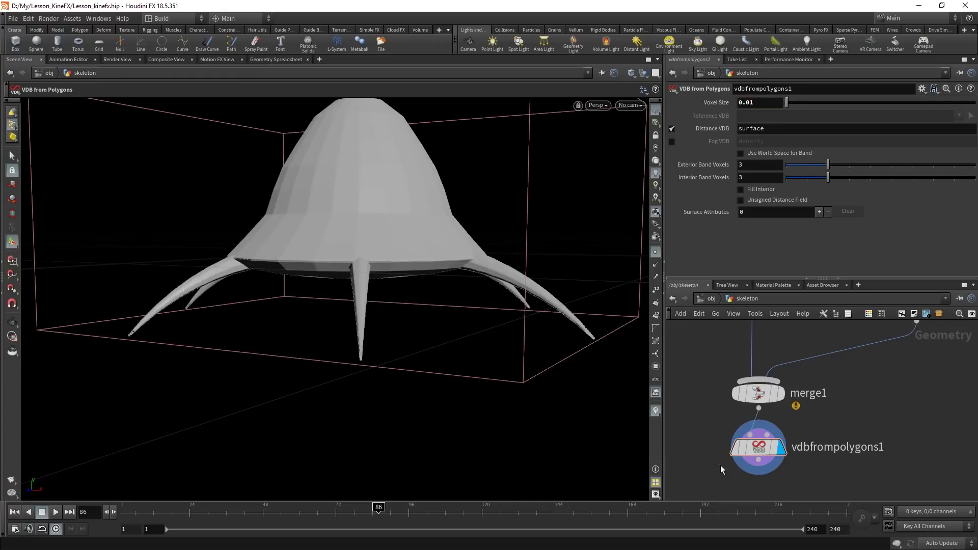
middle_click_drag(721, 469, 748, 427)
Step: Add Convert VDB set to Polygons with Adaptivity 2
key("Tab")
type("conver")
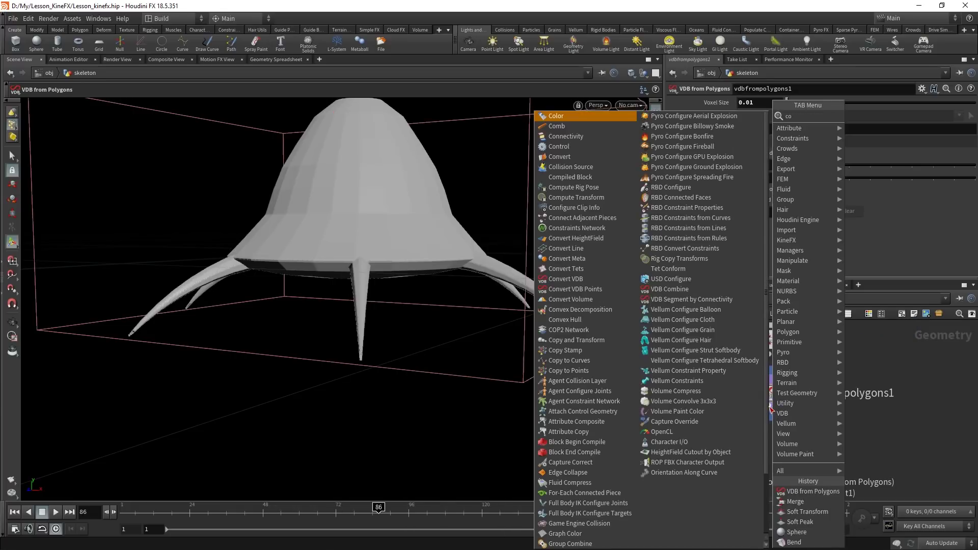
key("Down")
key("Down")
key("Down")
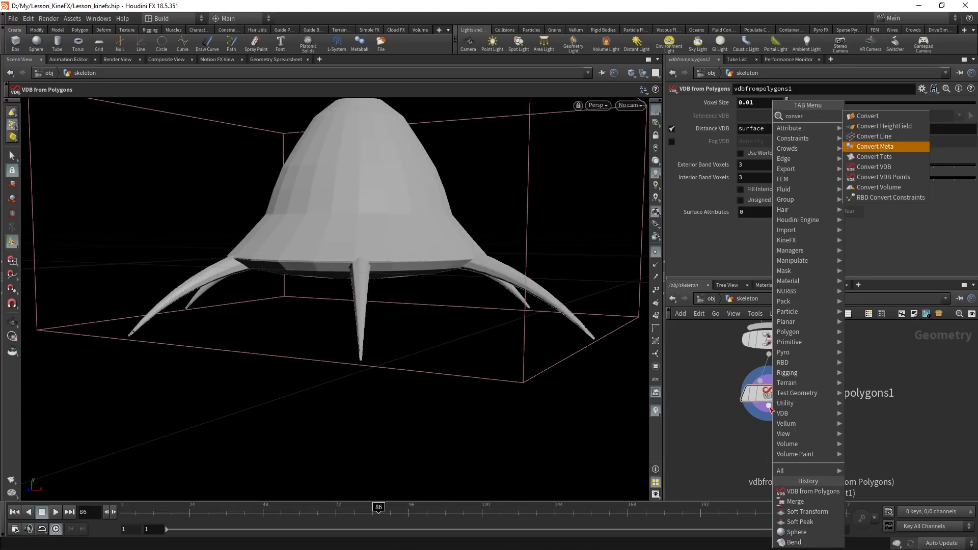
key("Down")
key("Down")
key("Return")
left_click(791, 456)
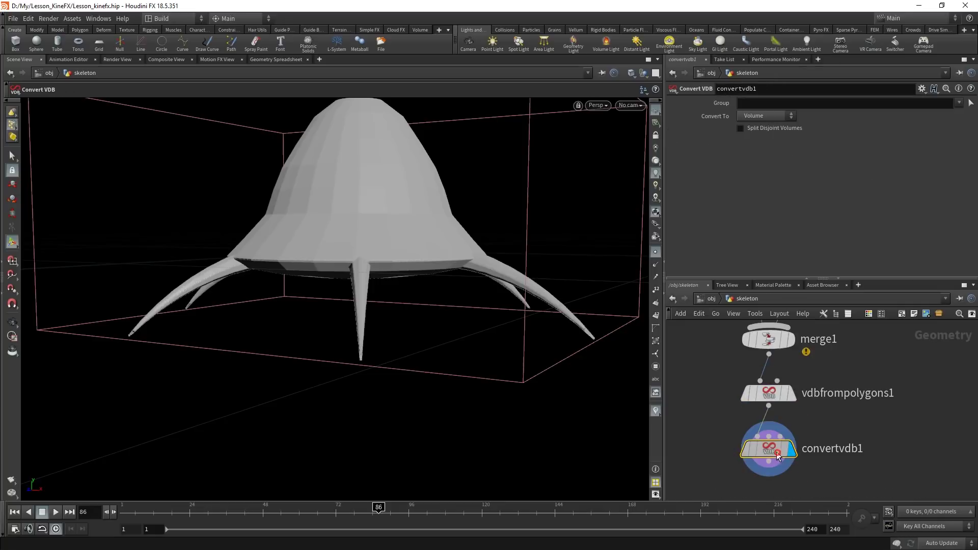
left_click(767, 117)
left_click(752, 135)
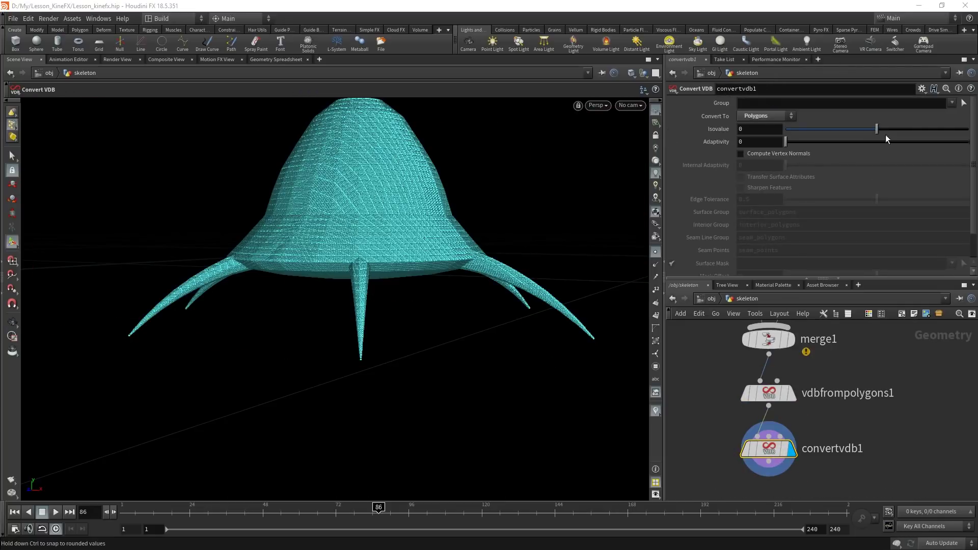
left_click_drag(805, 142, 830, 143)
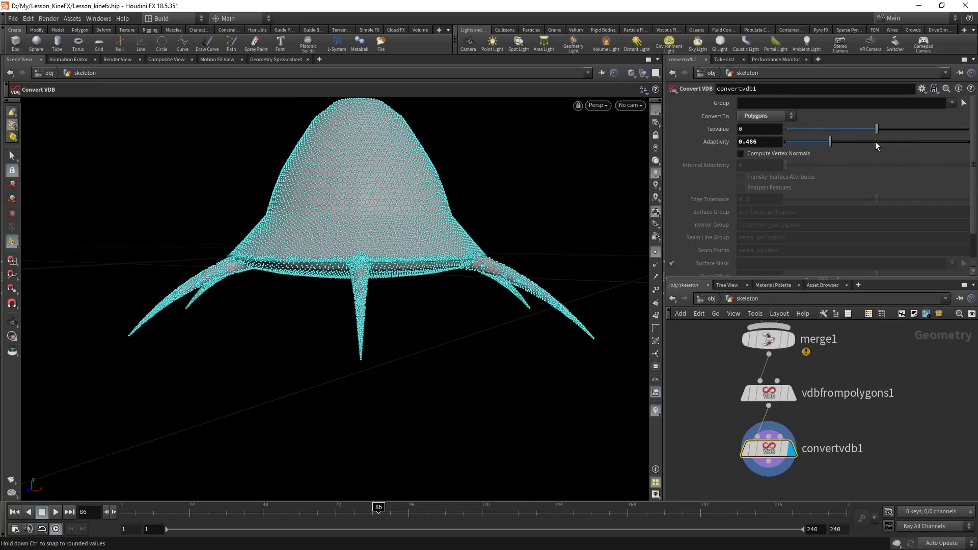
left_click_drag(876, 146, 930, 142)
left_click_drag(519, 178, 481, 212)
key("Escape")
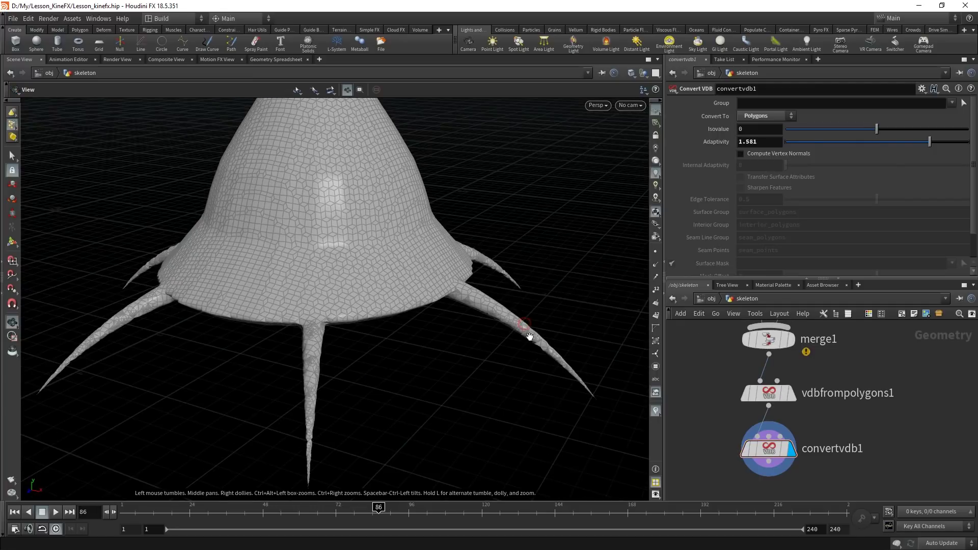
left_click_drag(530, 337, 732, 433)
Step: Review the VDB node settings and orbit around the fused creature mesh
left_click(765, 393)
type("0.005")
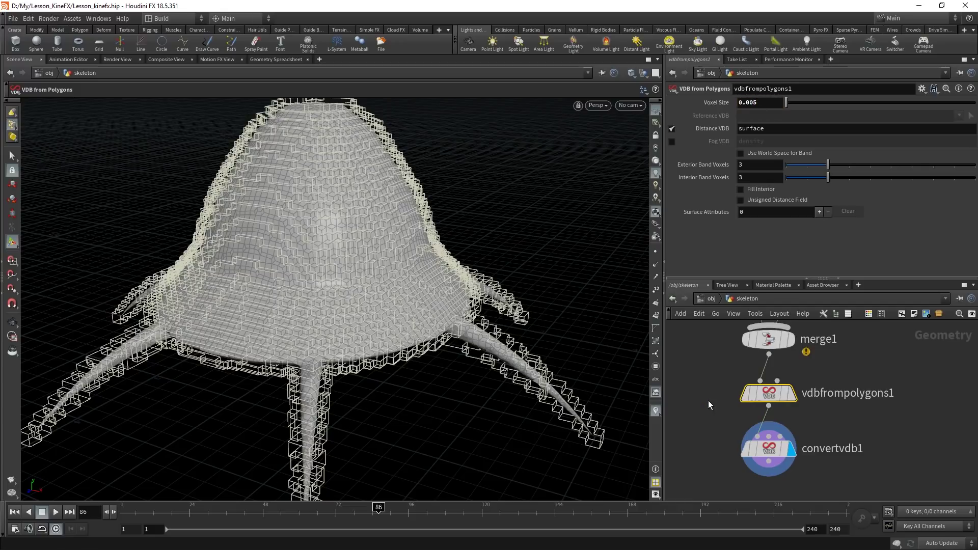
left_click(708, 401)
mouse_move(463, 347)
left_mouse_down()
mouse_move(468, 382)
mouse_move(437, 410)
mouse_move(533, 315)
mouse_move(426, 401)
mouse_move(544, 319)
mouse_move(537, 306)
mouse_move(555, 326)
left_mouse_up()
middle_click_drag(691, 468, 692, 395)
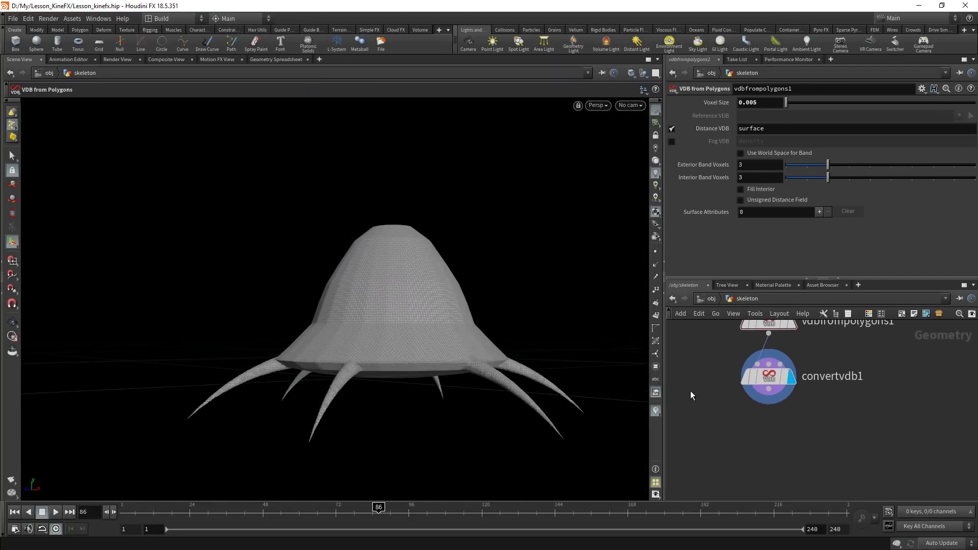
left_click(745, 387)
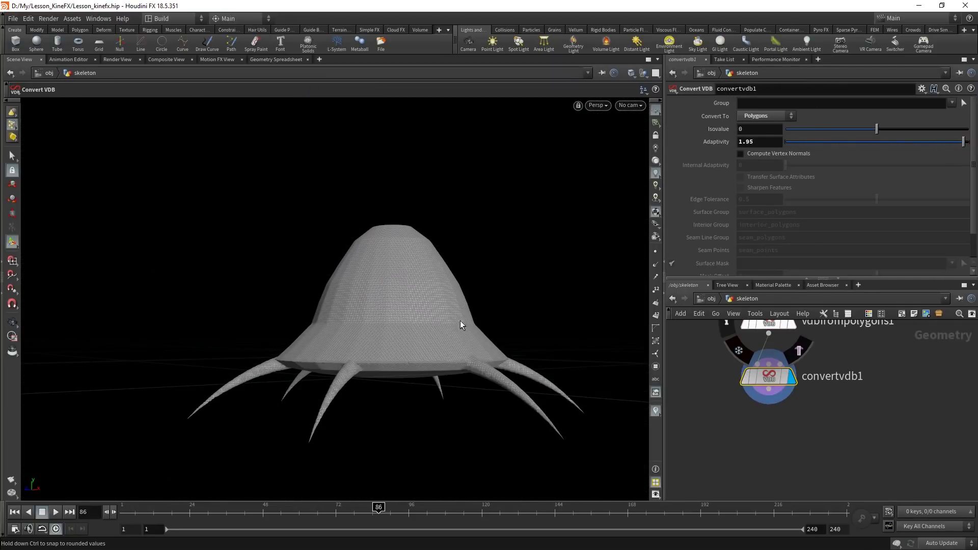
mouse_move(460, 321)
left_mouse_down()
mouse_move(389, 369)
mouse_move(399, 350)
left_mouse_up()
Step: Save the scene file
key("ctrl+s")
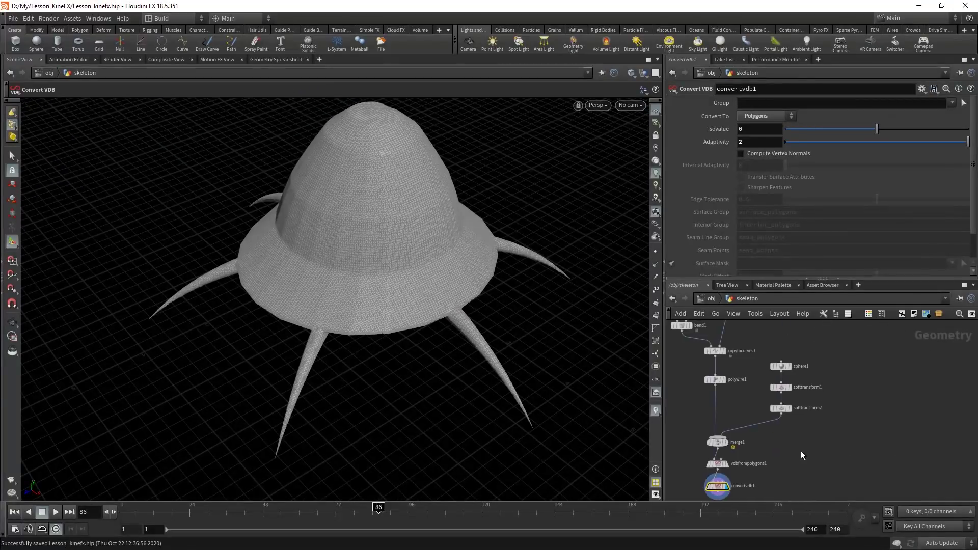
scroll(803, 440, "up", 2)
scroll(805, 443, "up", 2)
scroll(808, 451, "up", 1)
Step: Add a sphere2 node wired into merge1 and save the scene
key("Tab")
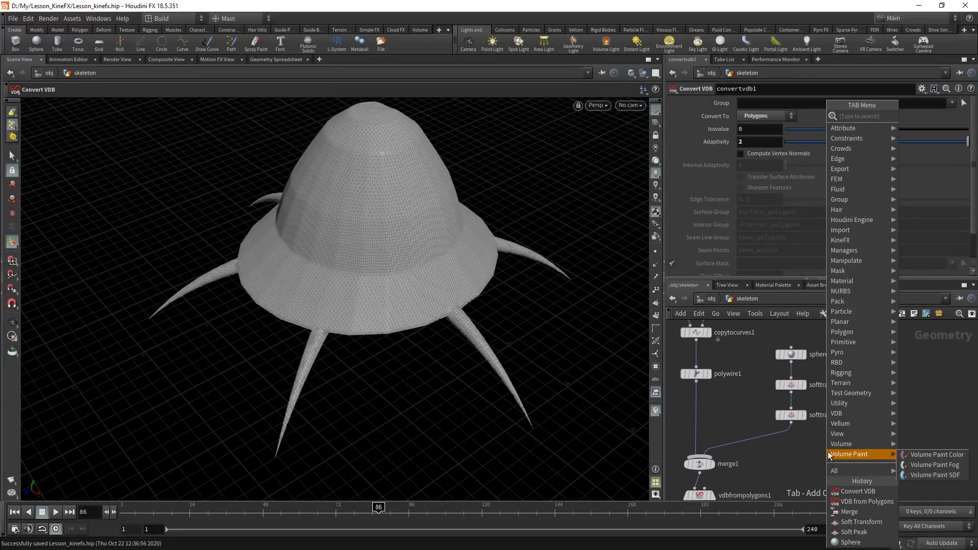
type("sphe")
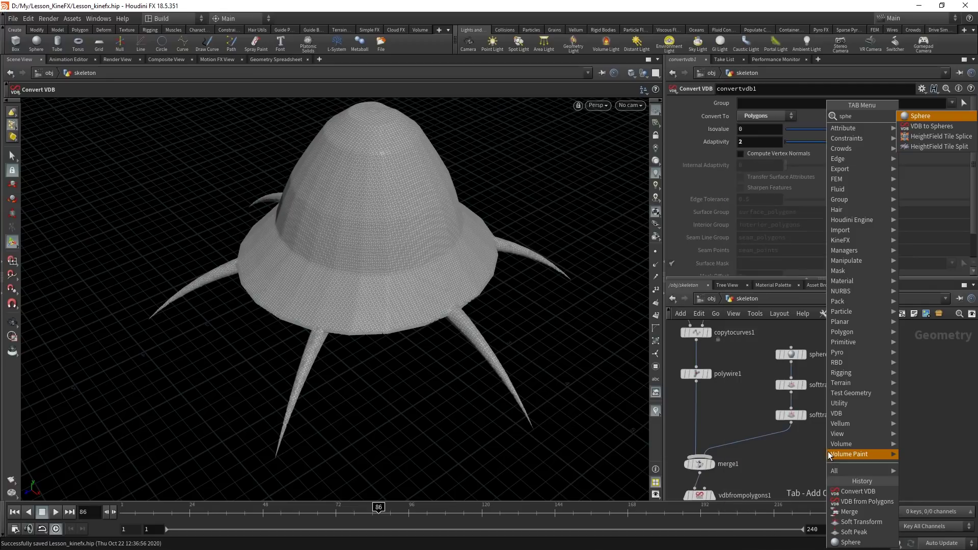
key("Return")
left_click(869, 413)
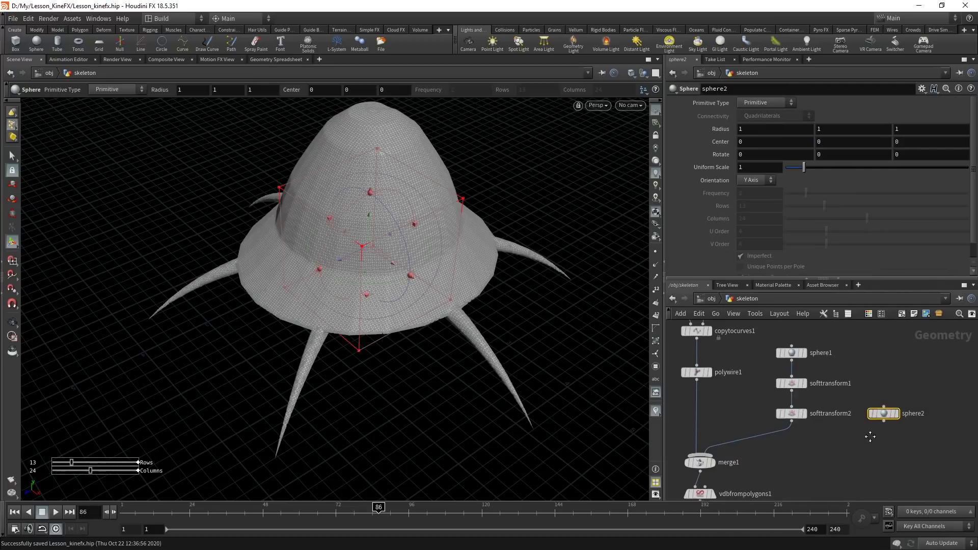
left_click_drag(894, 398, 759, 433)
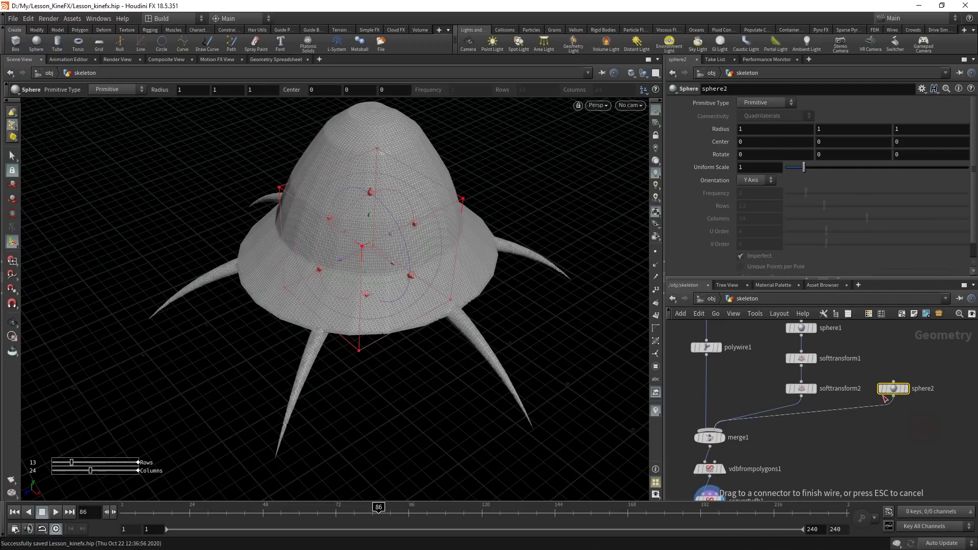
left_click(736, 461)
key("ctrl+s")
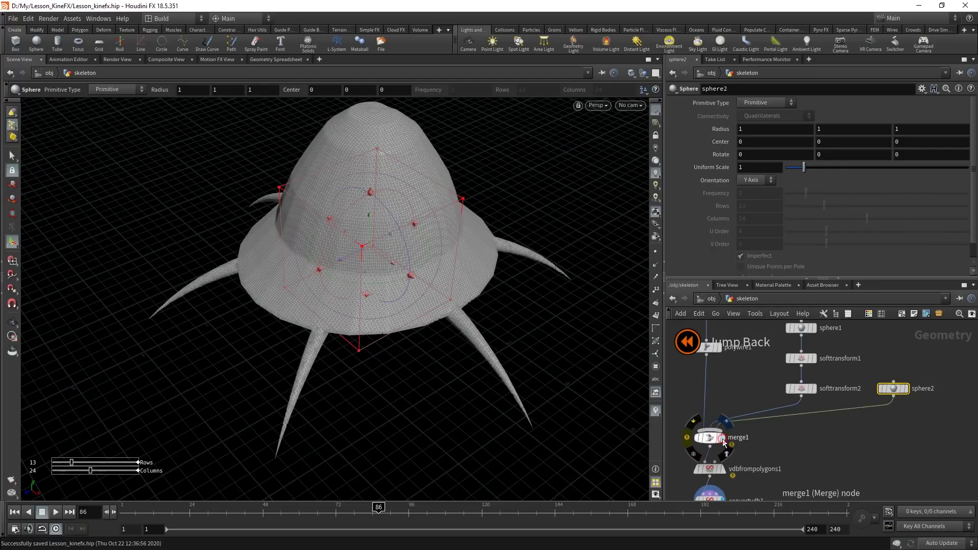
Step: Move sphere2 to the bell front at 0.481594, 1.28719, 1.20773 with Uniform Scale 0.34
left_click(721, 437)
left_click_drag(945, 424, 885, 378)
key("Return")
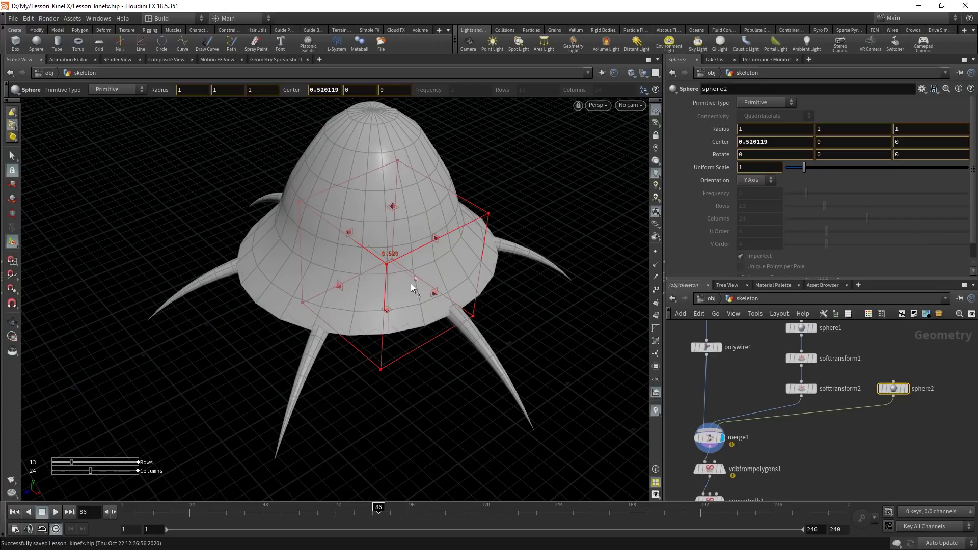
mouse_move(410, 283)
left_mouse_down()
mouse_move(355, 274)
mouse_move(289, 301)
left_mouse_up()
left_click_drag(797, 171, 790, 168)
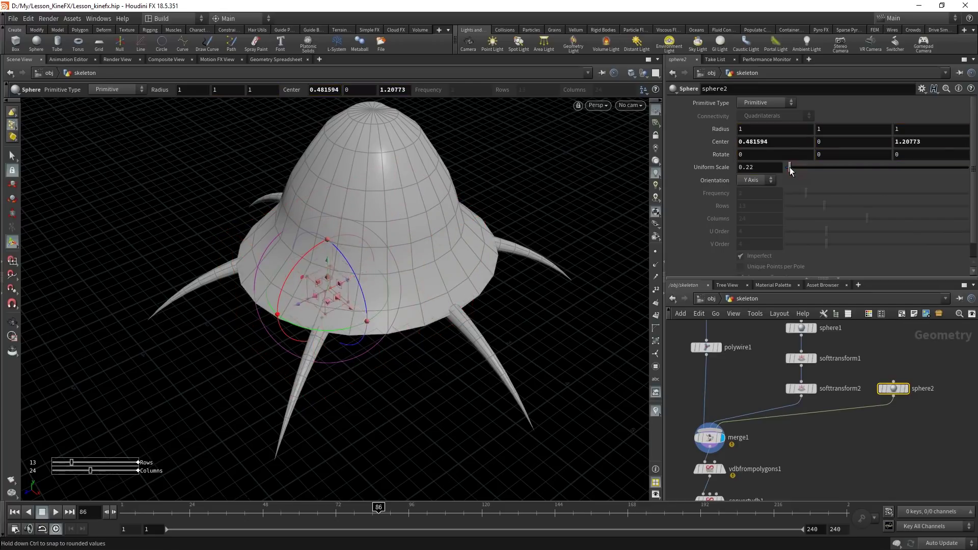
mouse_move(332, 233)
left_mouse_down()
mouse_move(338, 182)
mouse_move(411, 236)
mouse_move(524, 212)
mouse_move(498, 267)
left_mouse_up()
key("Escape")
Step: Insert a Mirror node between sphere2 and merge1 to copy the eye across X
key("Return")
key("Tab")
type("merge")
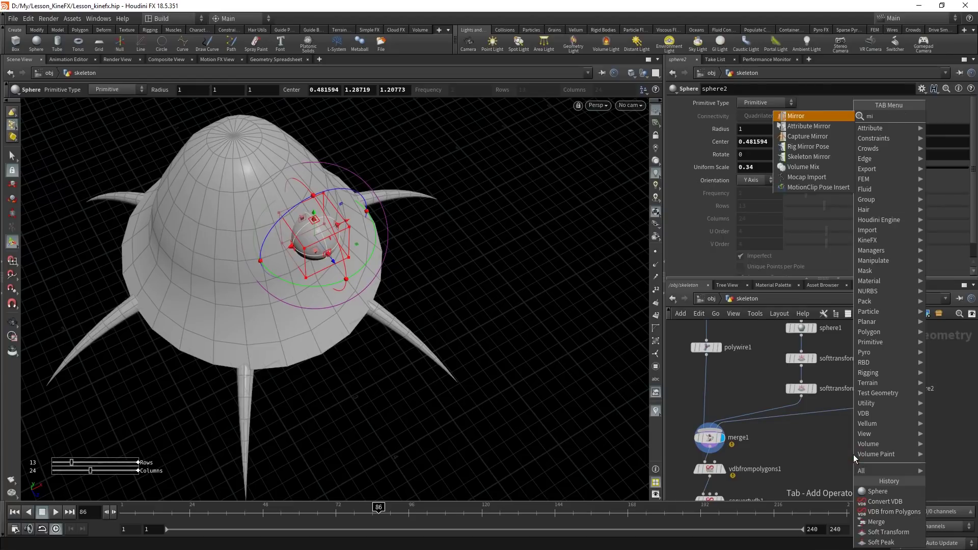
key("Return")
left_click(846, 412)
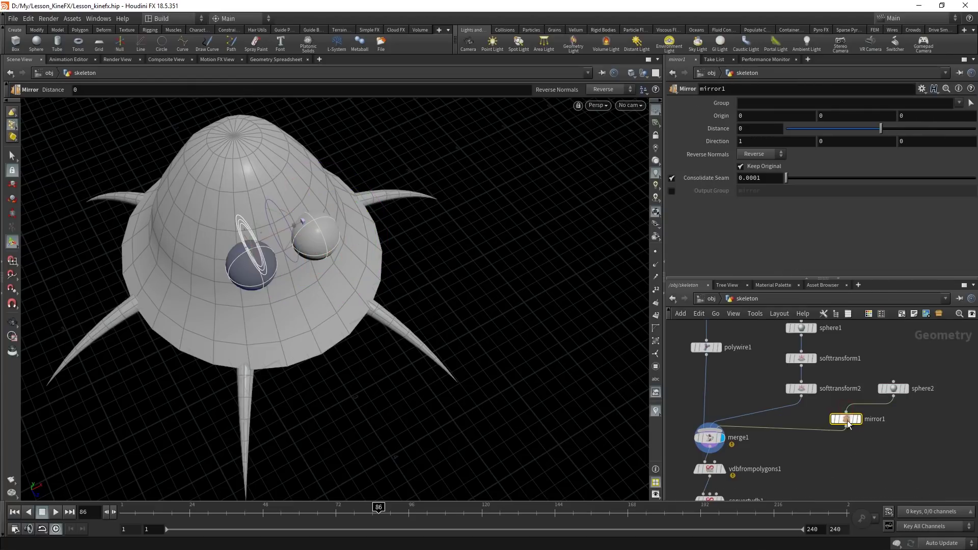
left_click_drag(846, 411, 876, 416)
mouse_move(408, 214)
left_mouse_down()
mouse_move(330, 212)
mouse_move(433, 212)
mouse_move(378, 199)
mouse_move(335, 228)
left_mouse_up()
key("Return")
Step: Display convertvdb1 to see the two-eyed remeshed creature, then save the scene
middle_click_drag(730, 481, 796, 420)
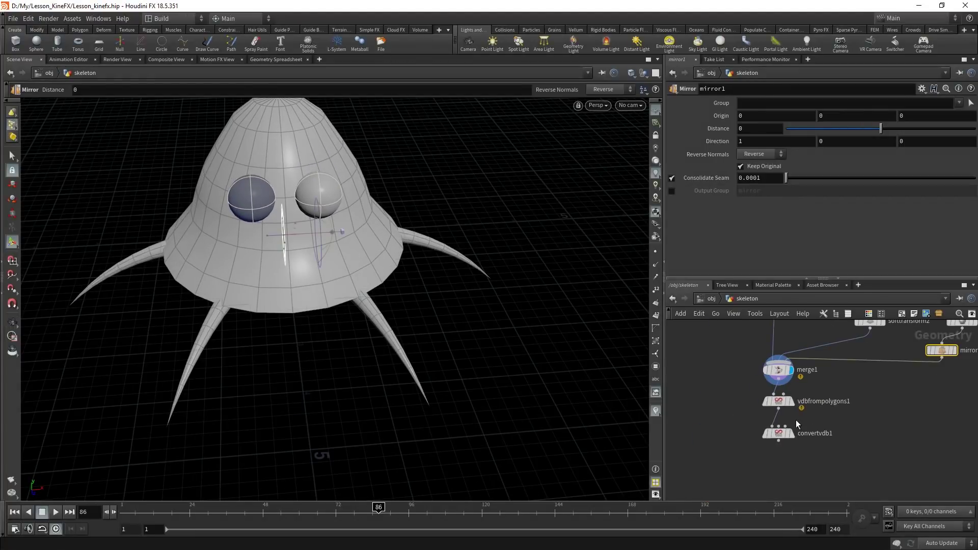
scroll(790, 442, "up", 2)
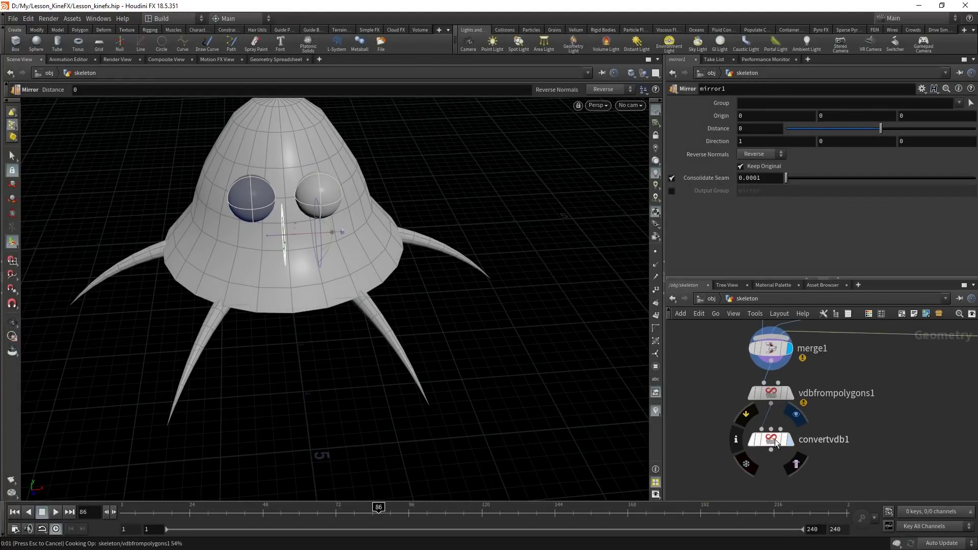
left_click(775, 442)
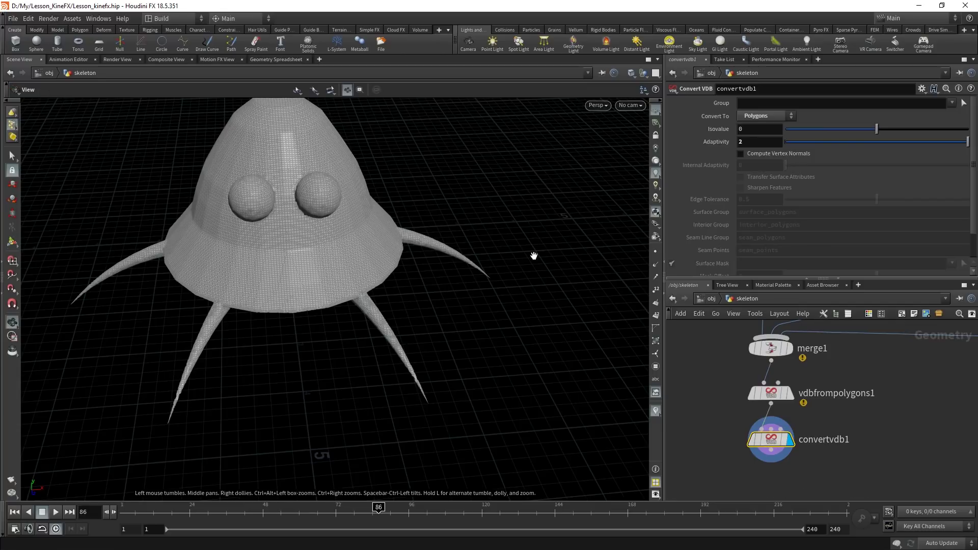
mouse_move(533, 257)
left_mouse_down()
mouse_move(400, 258)
mouse_move(335, 224)
left_mouse_up()
left_click_drag(553, 243, 520, 219)
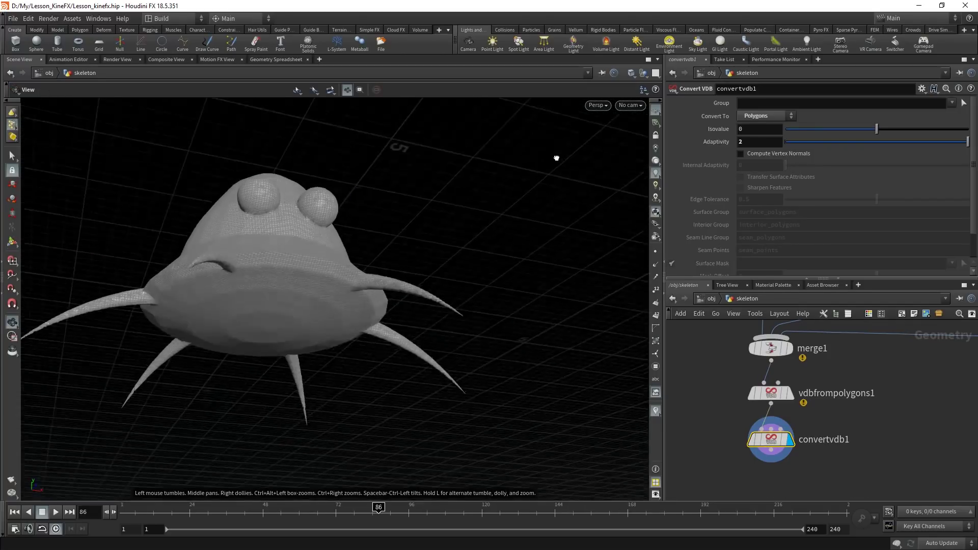
scroll(861, 459, "down", 3)
middle_click_drag(876, 467, 836, 468)
key("ctrl+s")
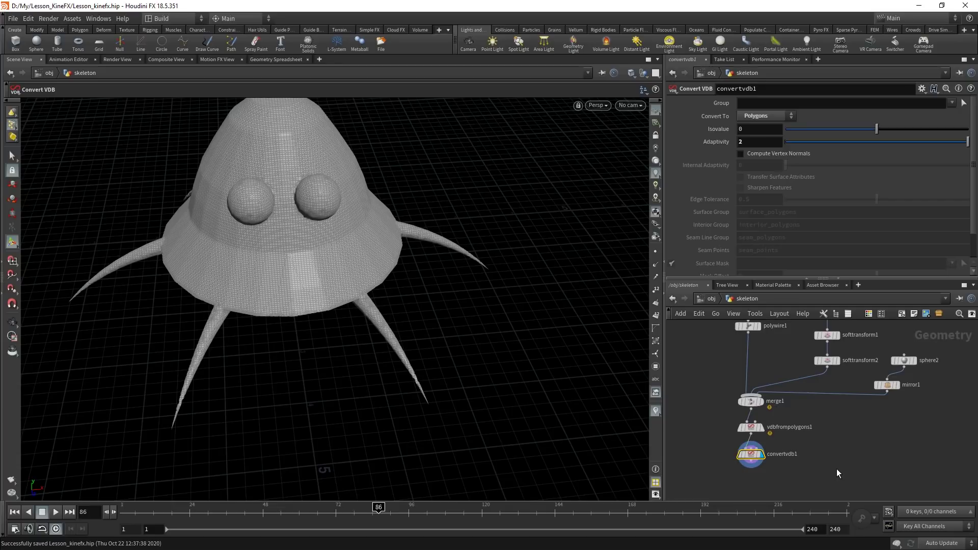
Step: Add a skeleton1 node and template convertvdb1 as the creature's wireframe reference
key("Tab")
type("ske")
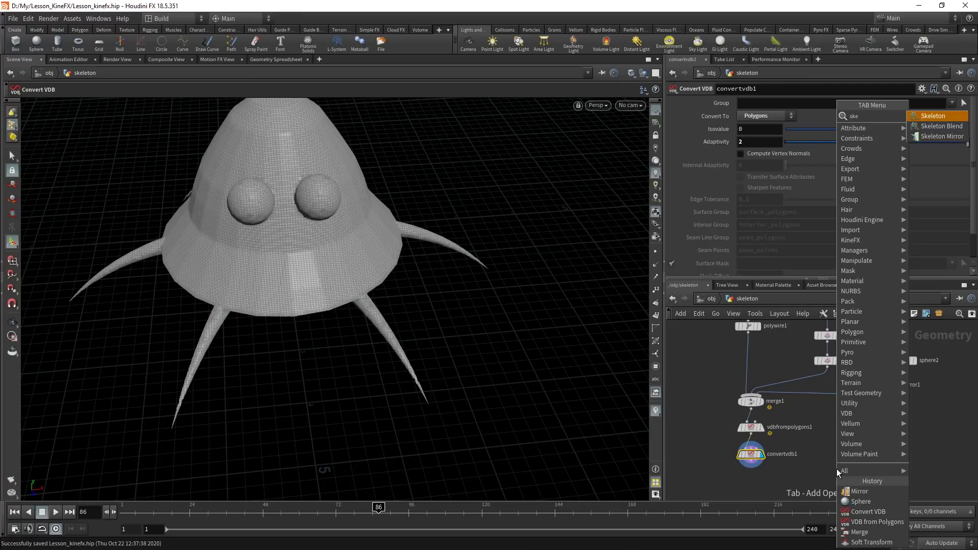
key("Return")
left_click(833, 469)
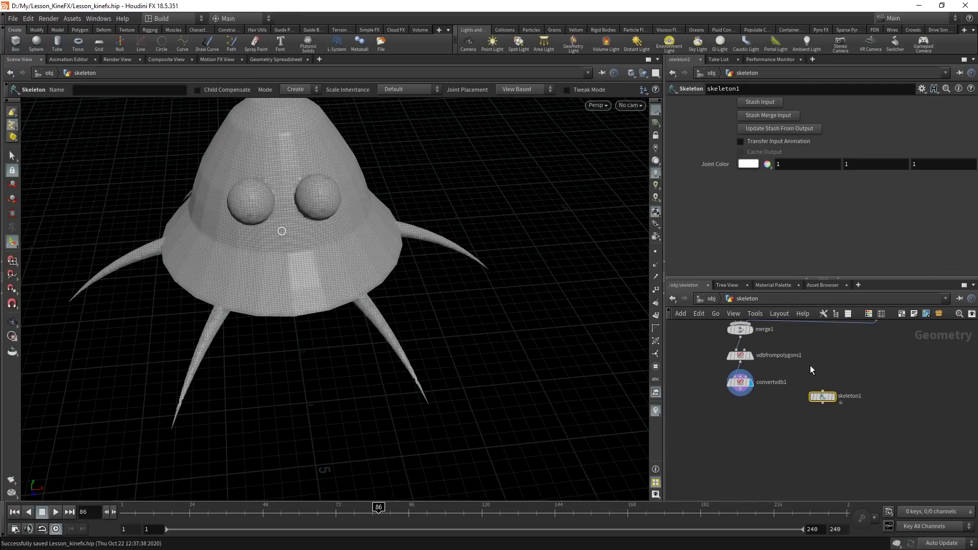
key("Escape")
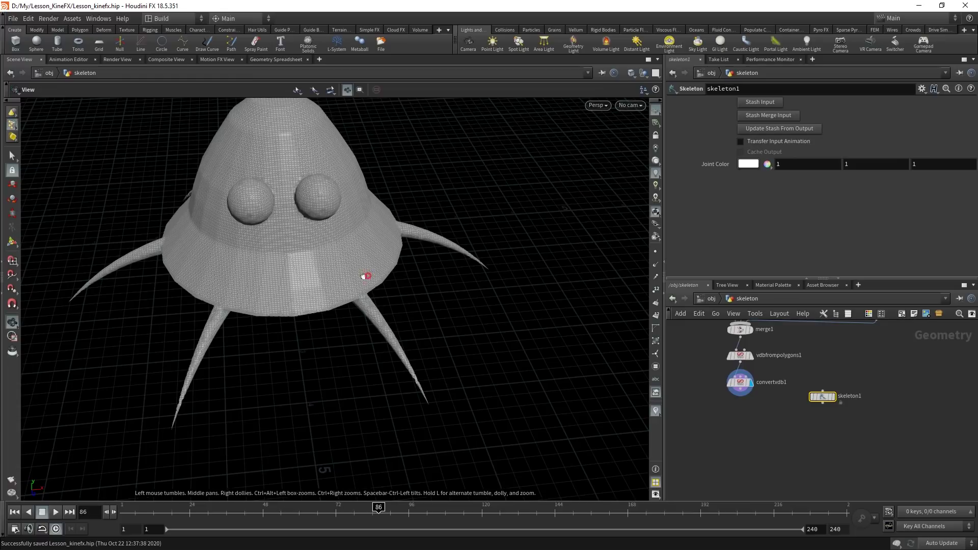
mouse_move(367, 275)
left_mouse_down()
mouse_move(356, 198)
mouse_move(406, 149)
mouse_move(373, 291)
mouse_move(293, 299)
mouse_move(332, 292)
left_mouse_up()
mouse_move(431, 268)
left_mouse_down()
mouse_move(426, 338)
mouse_move(497, 256)
left_mouse_up()
key("Return")
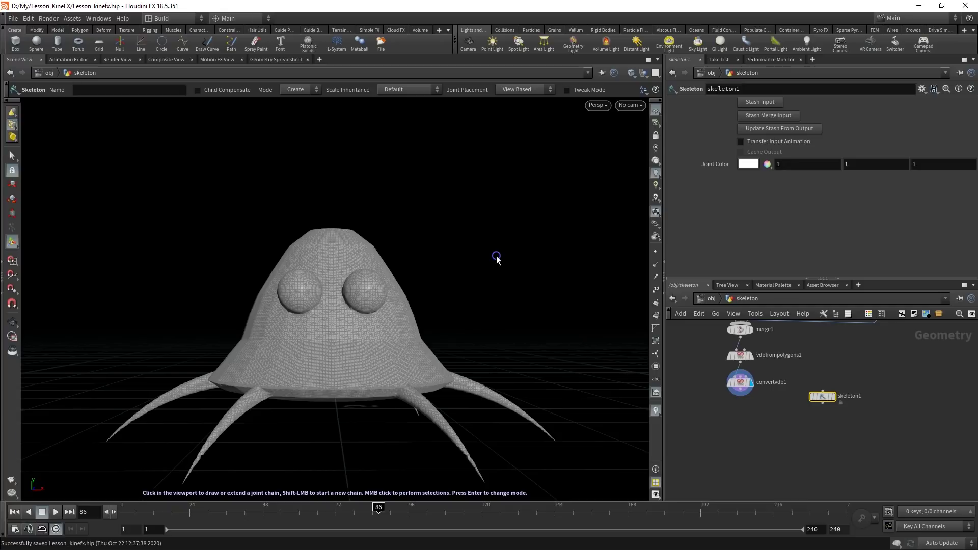
left_click_drag(382, 366, 403, 377)
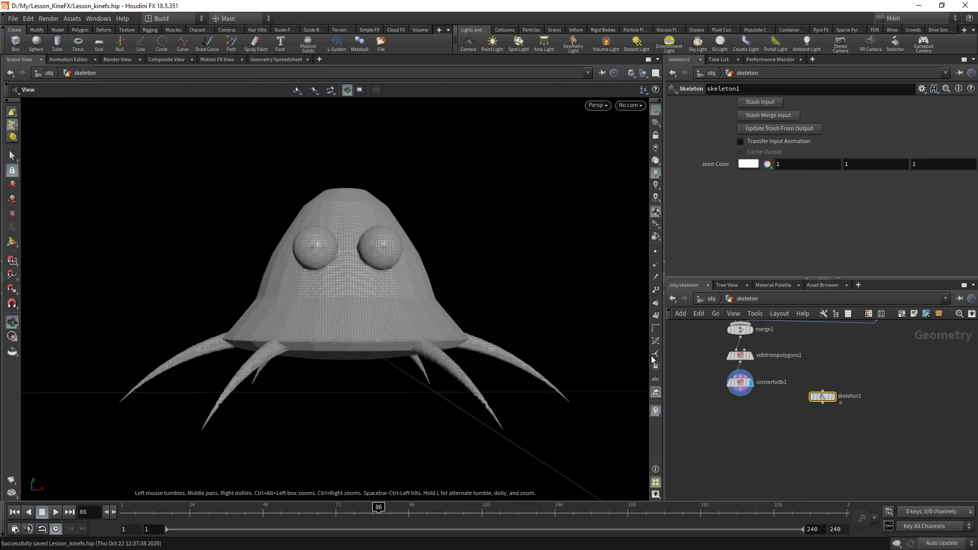
scroll(822, 398, "up", 2)
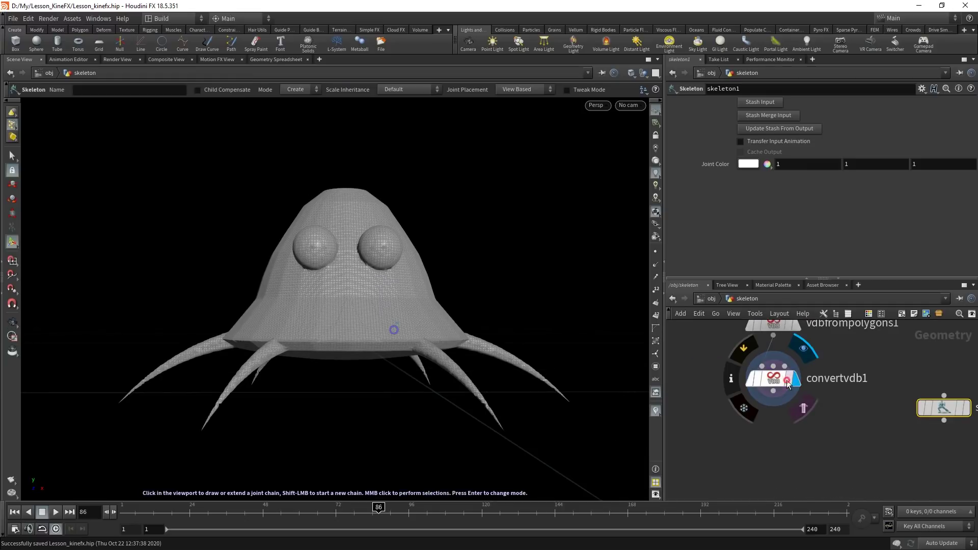
left_click(776, 376)
Step: Display skeleton1's output and centre it in the network view
left_click(838, 395)
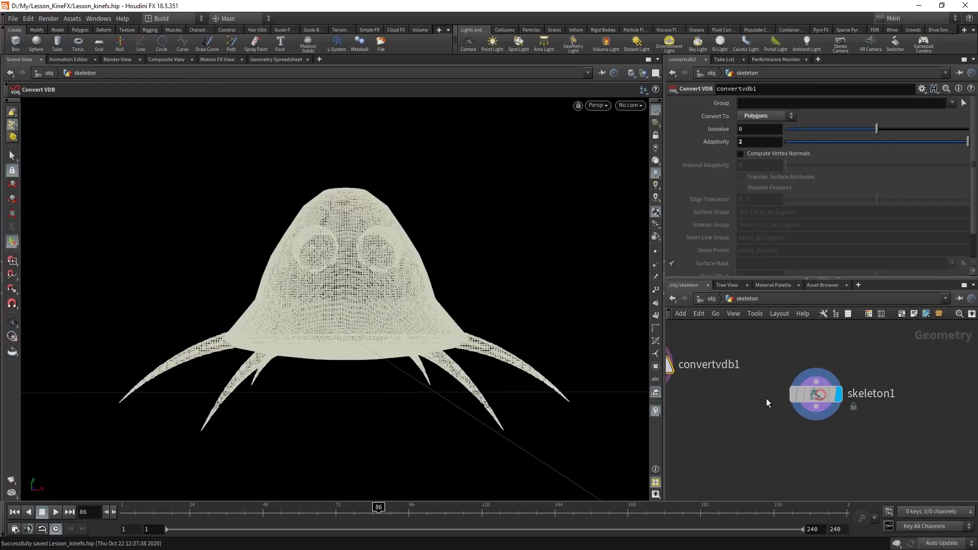
middle_click_drag(868, 444, 755, 430)
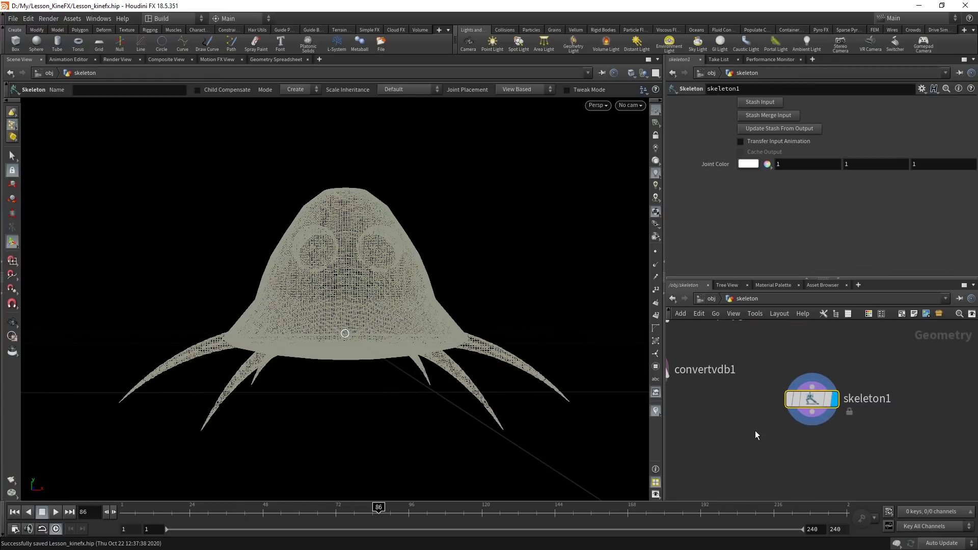
scroll(397, 338, "up", 3)
scroll(414, 299, "up", 3)
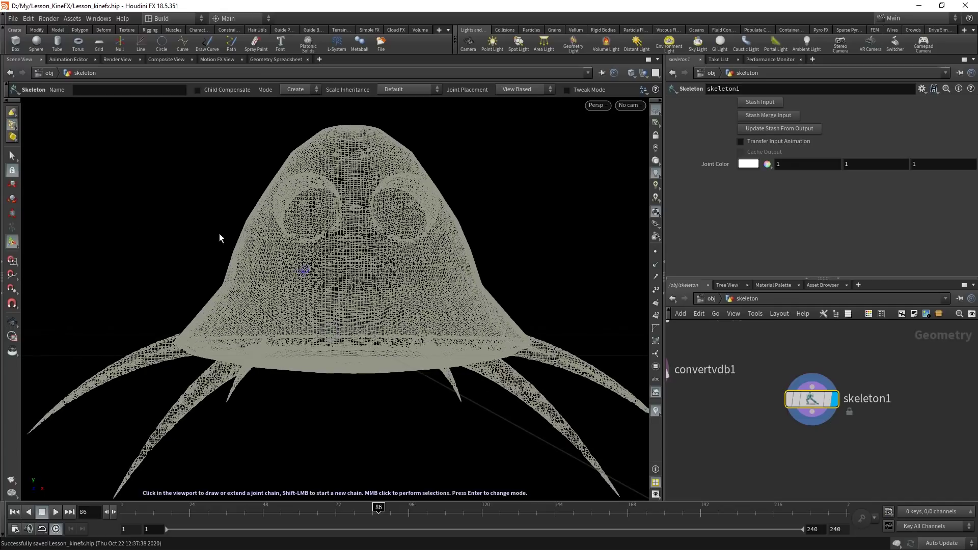
Step: Activate the Skeleton tool and frame the creature in front view
left_click(13, 243)
key("space+2")
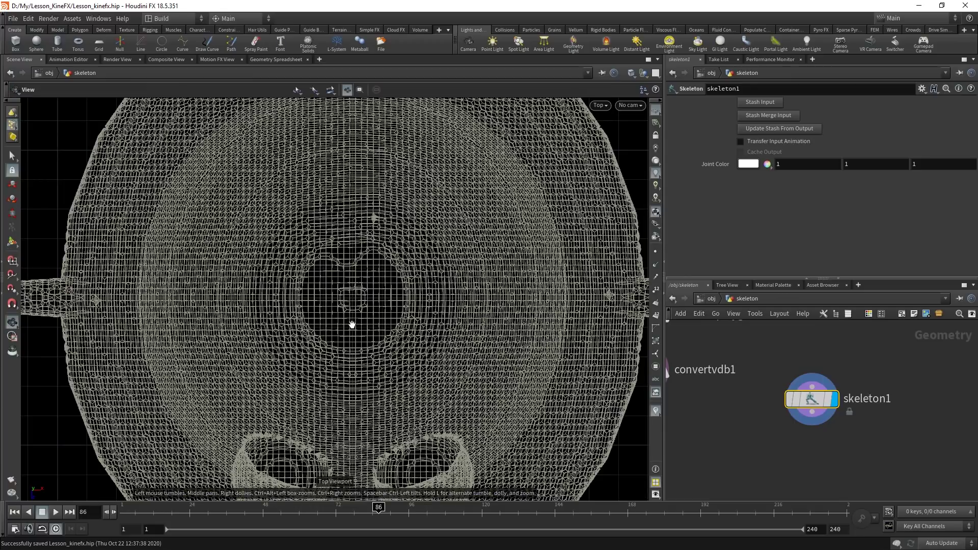
key("space+3")
scroll(301, 331, "down", 5)
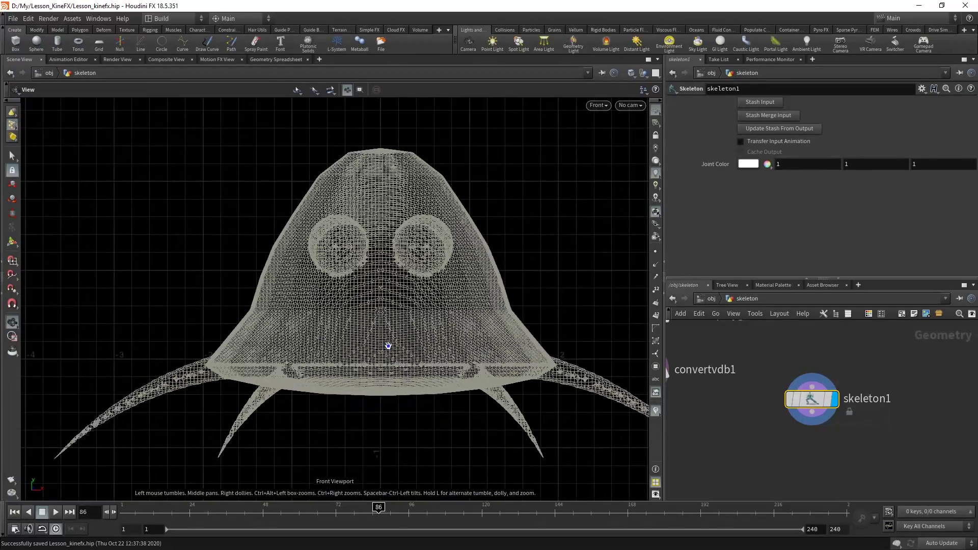
scroll(407, 362, "up", 2)
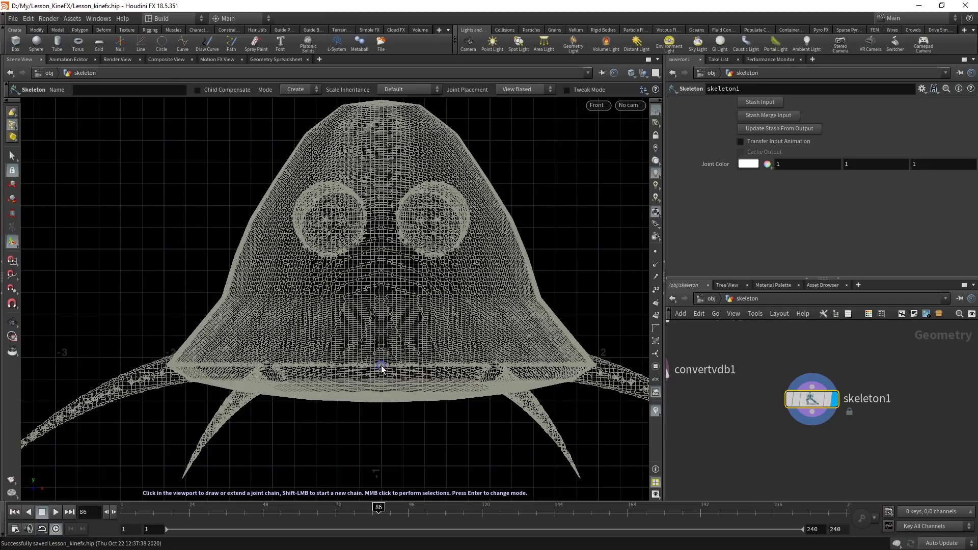
Step: Draw a three-joint chain from the bell's rim up through its middle to its top
left_click_drag(381, 366, 381, 265)
left_click(381, 256)
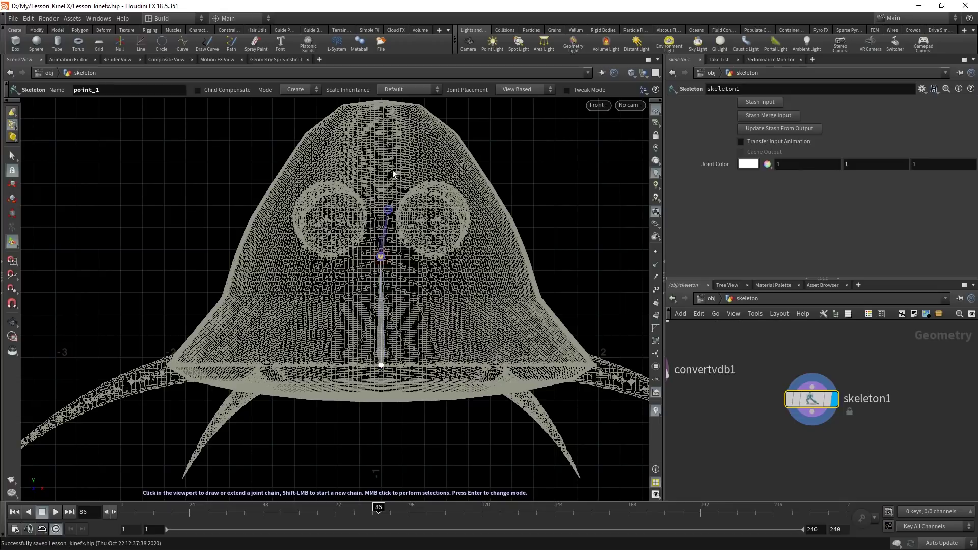
left_click(382, 125)
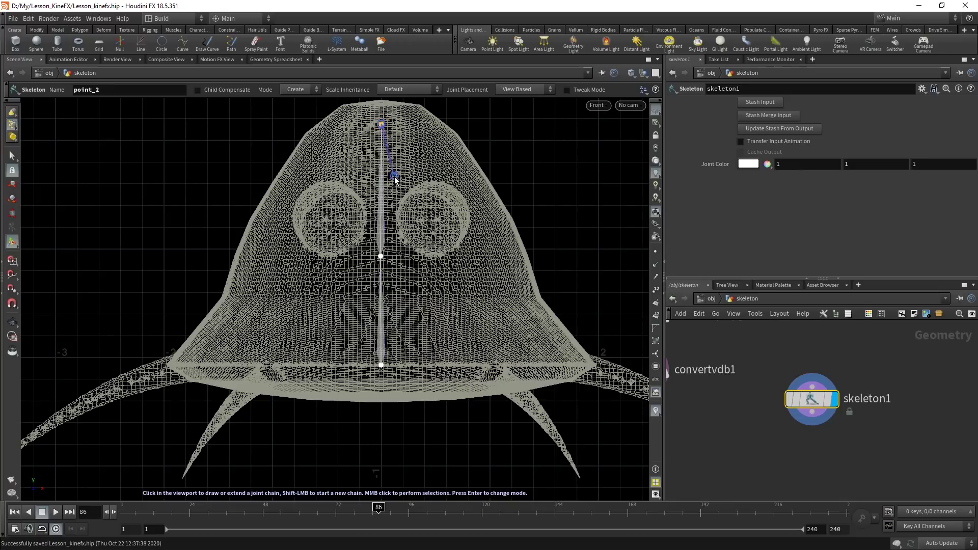
key("Return")
Step: Orbit to check the chain in perspective, then return to joint editing and Joint Placement options
key("Escape")
mouse_move(421, 291)
left_mouse_down()
mouse_move(489, 321)
mouse_move(543, 294)
left_mouse_up()
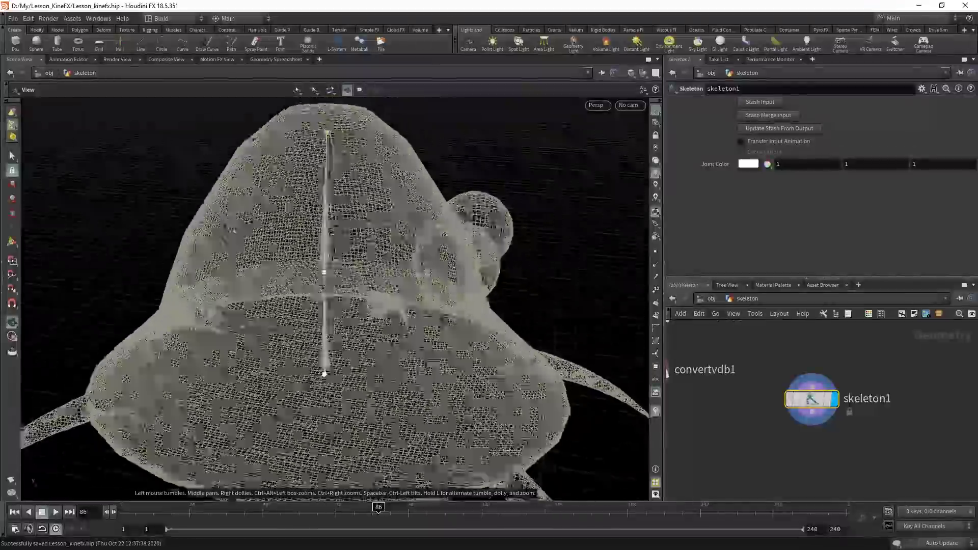
left_click_drag(542, 295, 448, 290)
key("Return")
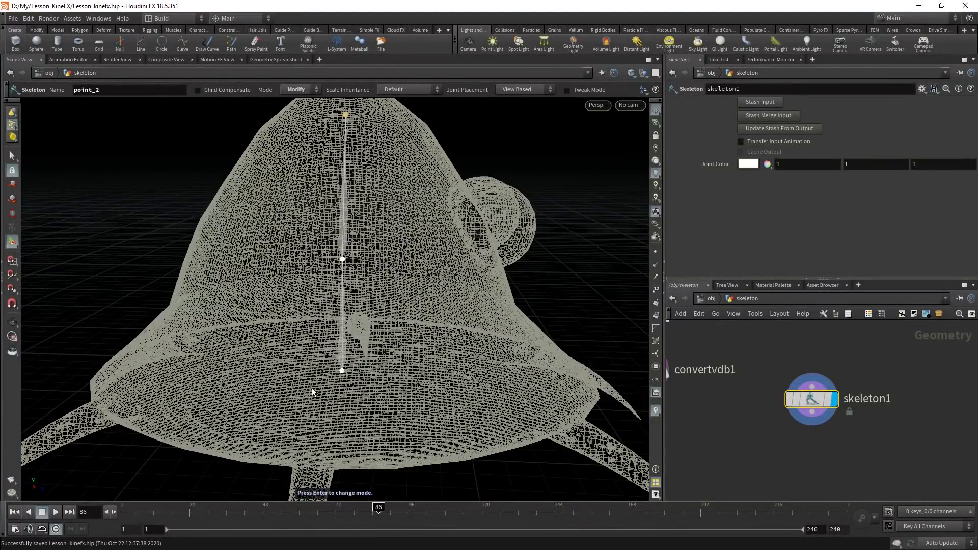
left_click(522, 91)
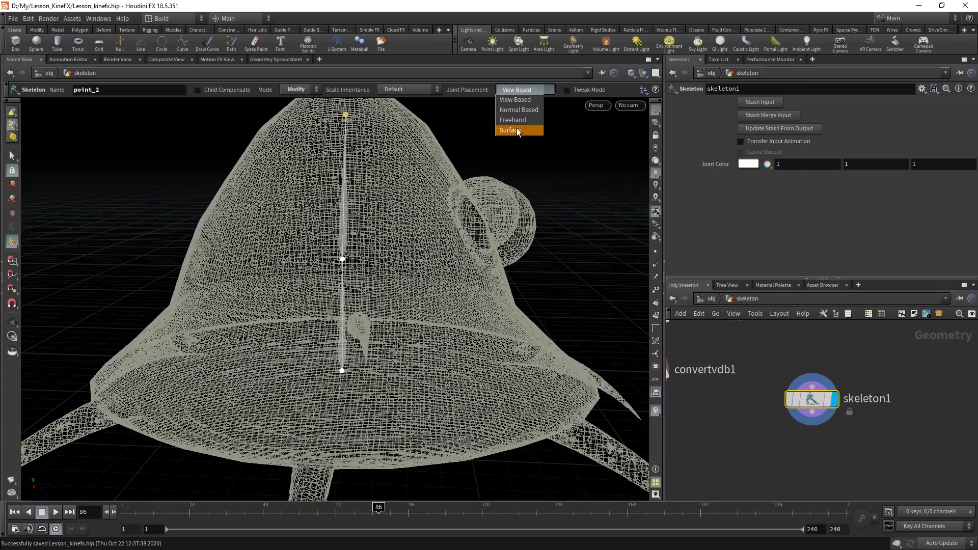
Step: Tumble the viewport down to a low view of the creature's bell-shaped underside
left_click(517, 102)
mouse_move(493, 134)
left_mouse_down()
mouse_move(417, 271)
mouse_move(382, 284)
mouse_move(316, 343)
mouse_move(443, 319)
mouse_move(319, 293)
mouse_move(436, 280)
left_mouse_up()
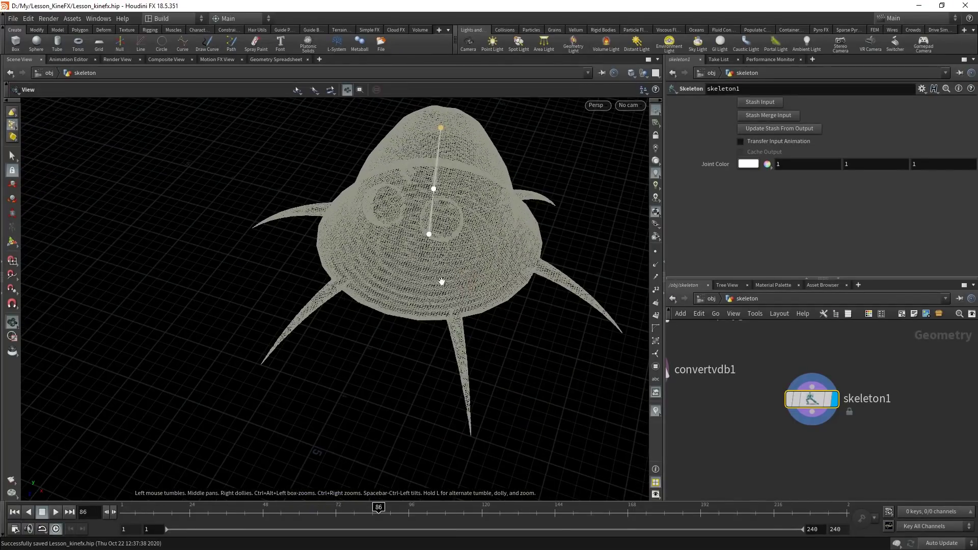
middle_click_drag(436, 280, 528, 293)
mouse_move(528, 292)
left_mouse_down()
mouse_move(415, 313)
mouse_move(485, 277)
mouse_move(483, 252)
left_mouse_up()
key("Return")
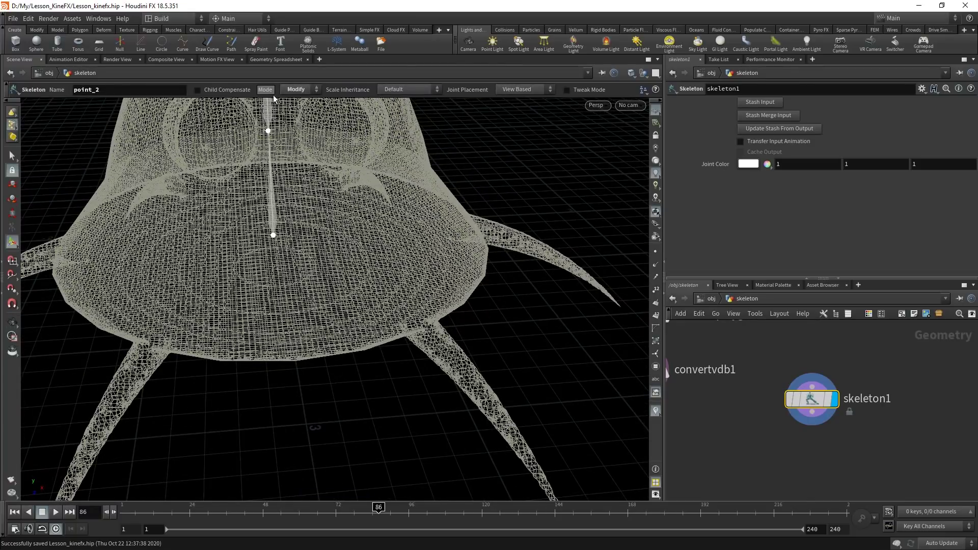
Step: Switch the Skeleton tool's Mode from Modify to Create, framing the legs closely
left_click(298, 90)
left_click(301, 102)
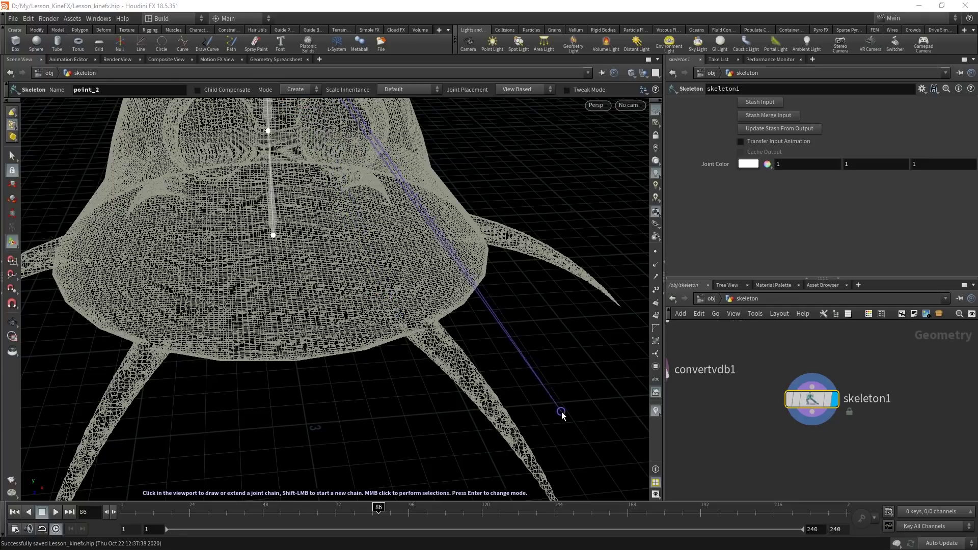
key("Escape")
mouse_move(562, 410)
left_mouse_down()
mouse_move(481, 324)
mouse_move(478, 362)
left_mouse_up()
right_click_drag(389, 341, 527, 339)
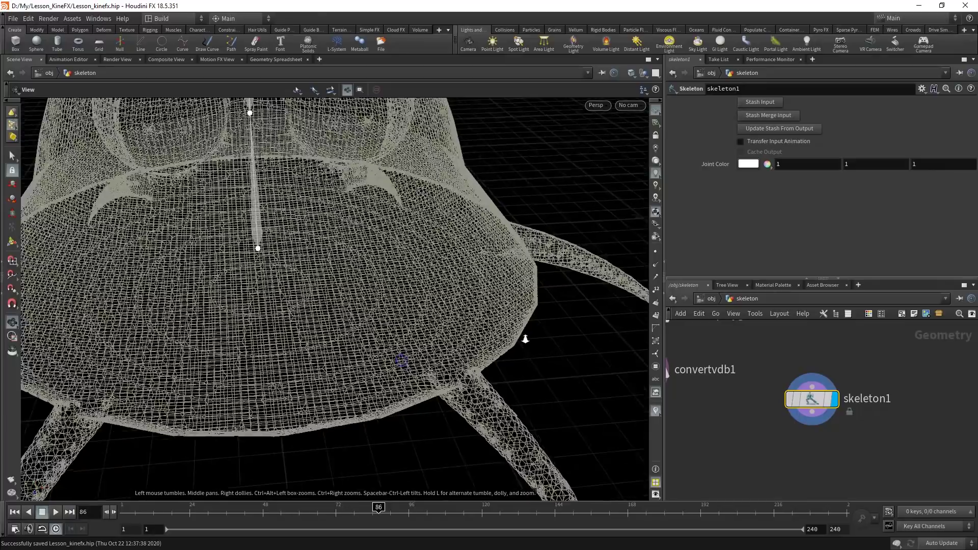
mouse_move(527, 339)
left_mouse_down()
mouse_move(429, 271)
mouse_move(419, 286)
left_mouse_up()
key("Return")
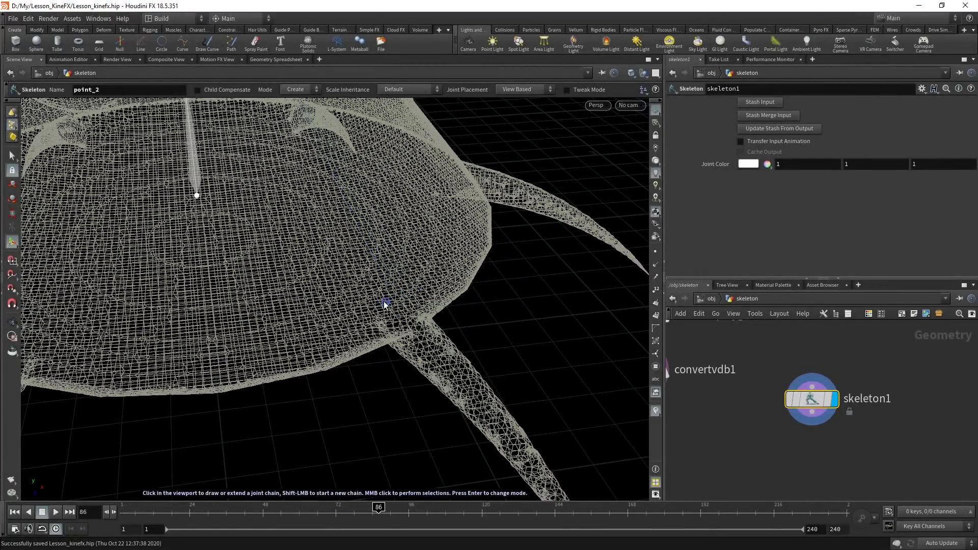
Step: Draw a three-joint chain from the leg root, through its middle, to the leg tip
left_click(381, 301, "shift")
left_click(491, 408)
key("Escape")
left_click_drag(492, 408, 387, 263)
key("Return")
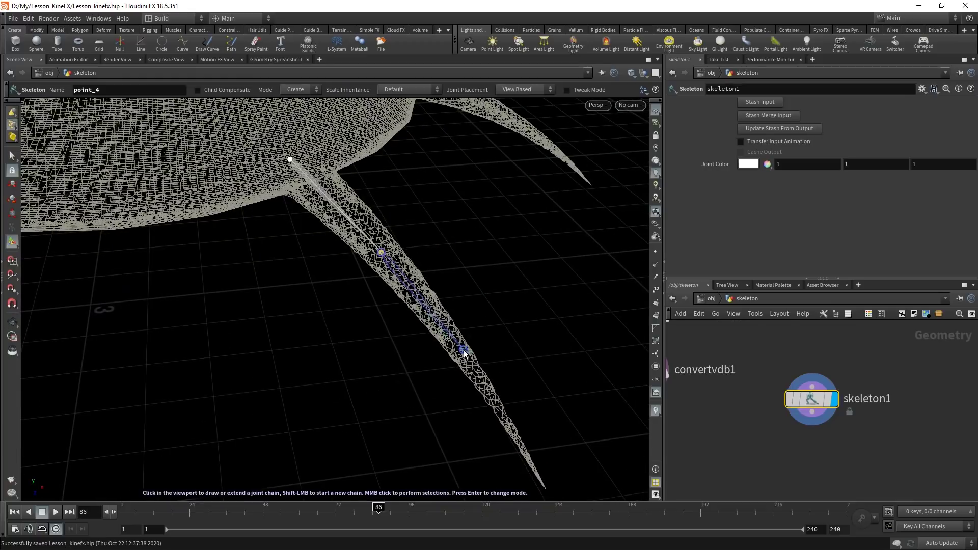
left_click(464, 352)
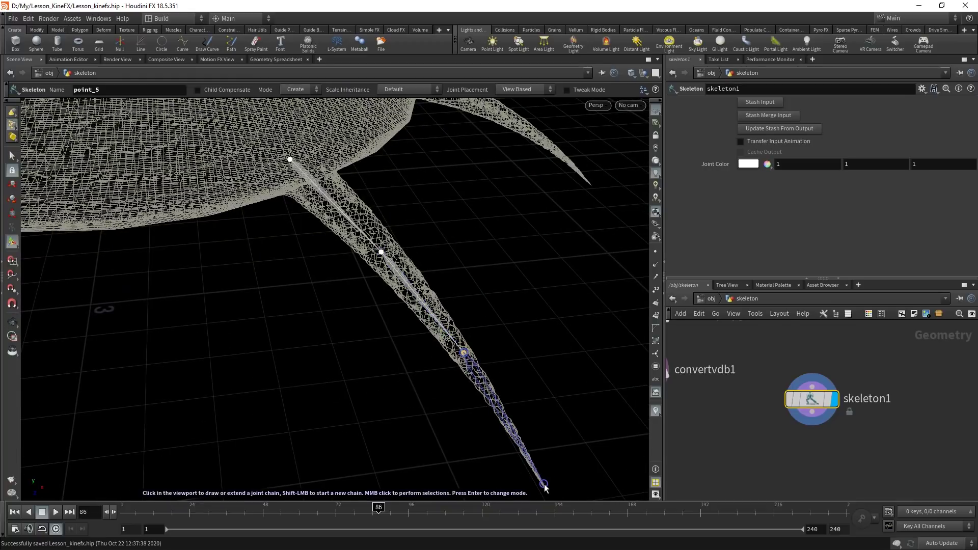
left_click(544, 487)
key("Escape")
mouse_move(454, 278)
left_mouse_down()
mouse_move(409, 257)
mouse_move(487, 245)
mouse_move(316, 255)
mouse_move(371, 261)
mouse_move(467, 233)
mouse_move(383, 380)
left_mouse_up()
key("Return")
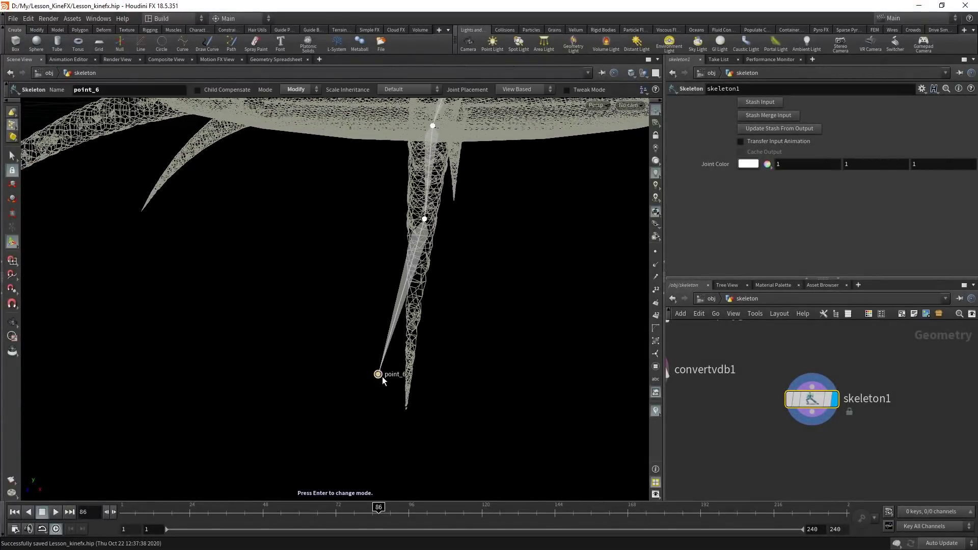
Step: Zoom in close on the new leg chain and turn on Tweak Mode
left_click_drag(399, 364, 428, 390)
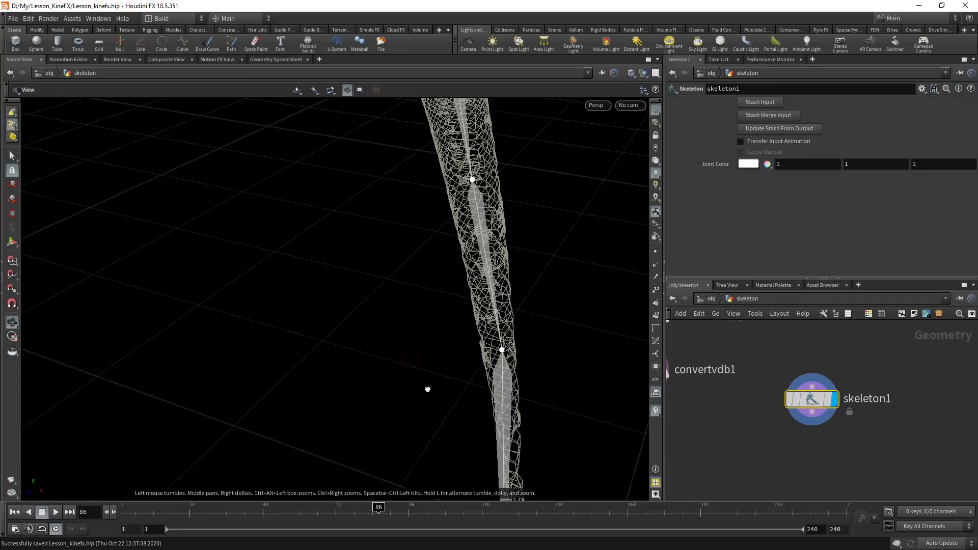
mouse_move(392, 353)
left_mouse_down()
mouse_move(422, 397)
mouse_move(390, 388)
left_mouse_up()
key("Return")
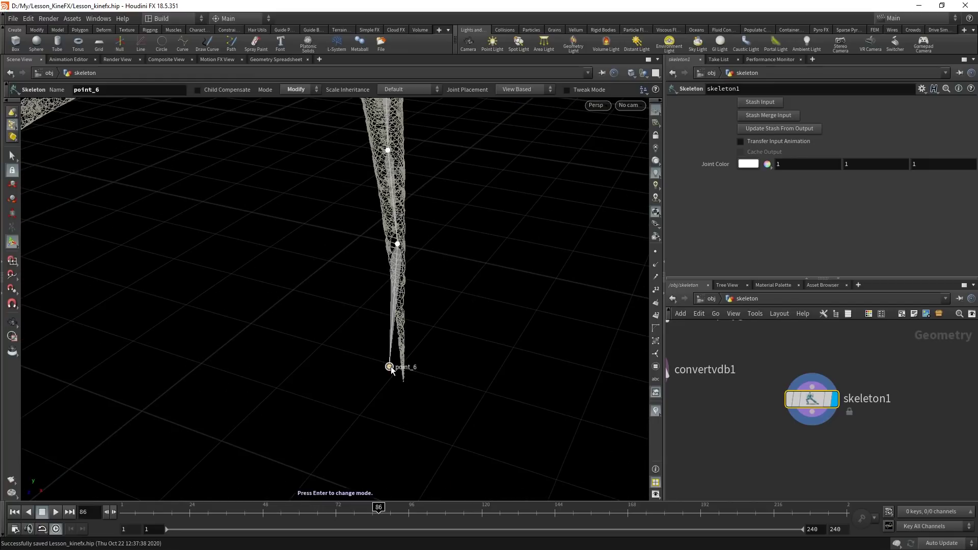
left_click(570, 90)
Step: Move point_6 to the leg tip, undo a test drag of point_5, and recentre the middle joint
mouse_move(390, 367)
left_mouse_down()
mouse_move(402, 368)
mouse_move(383, 366)
left_mouse_up()
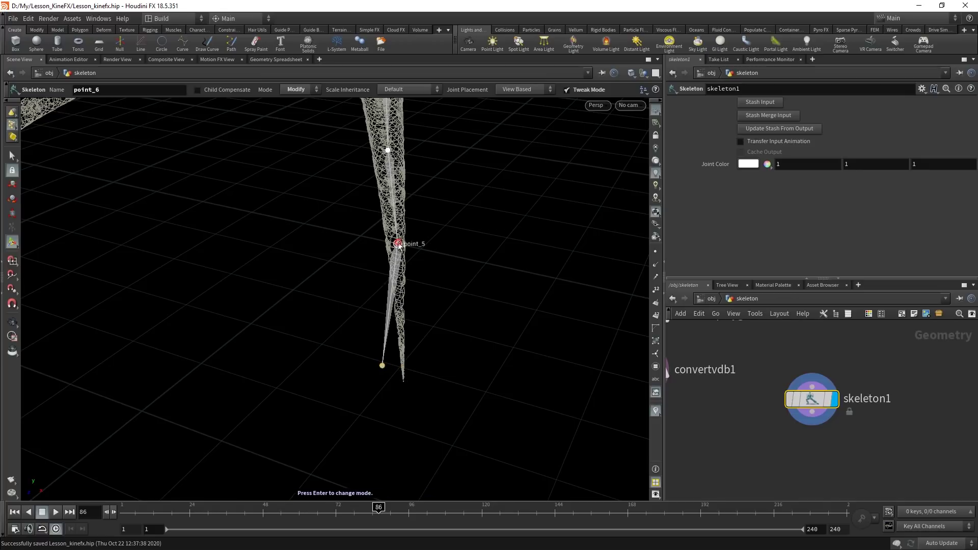
left_click_drag(398, 248, 392, 247)
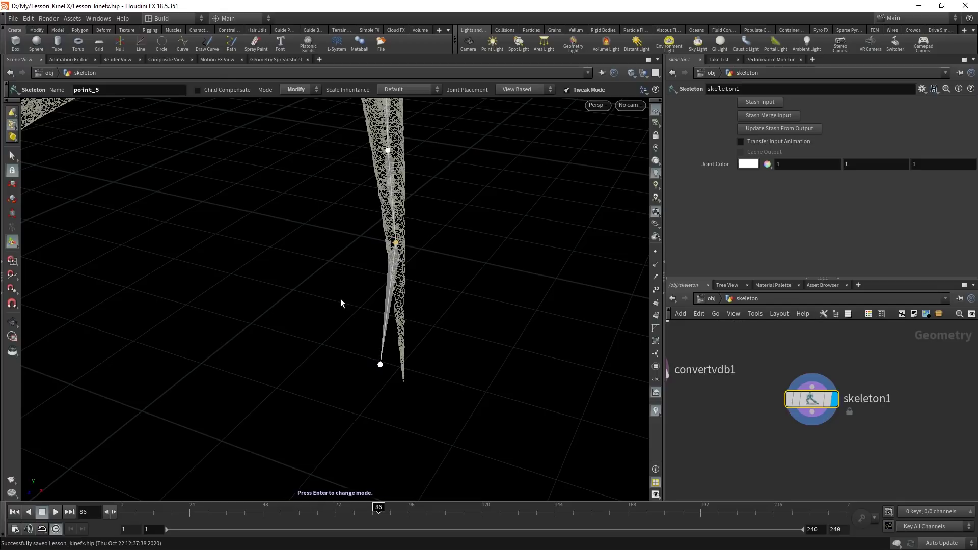
key("ctrl+z")
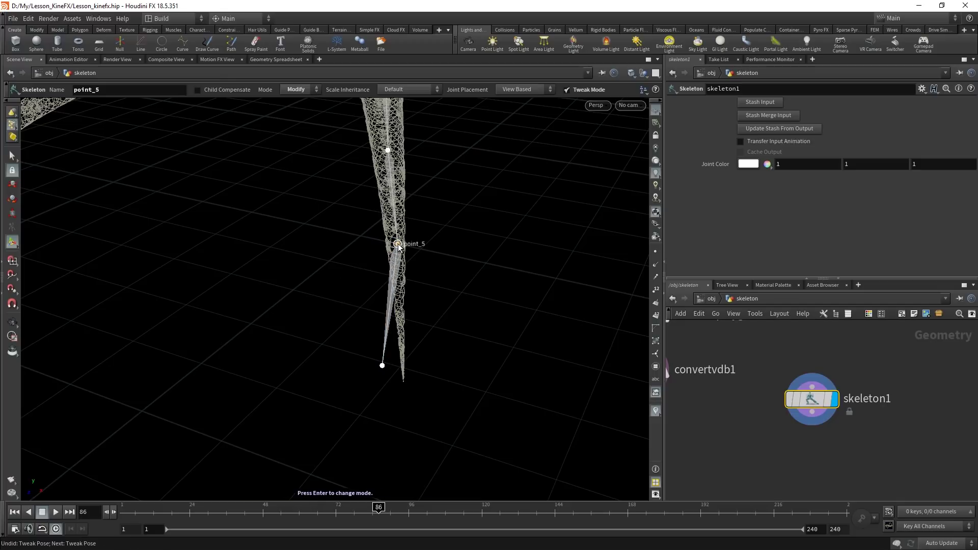
left_click_drag(398, 248, 379, 354)
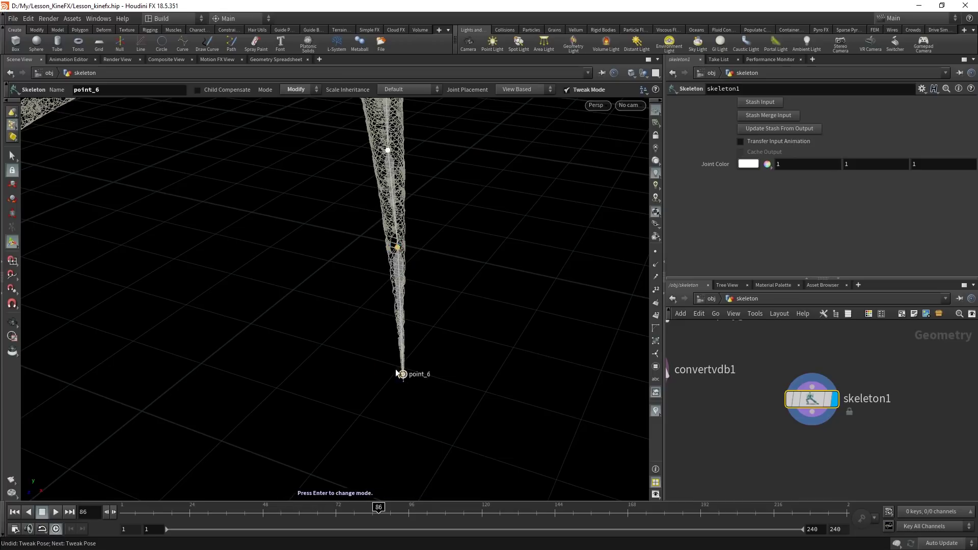
key("Escape")
mouse_move(399, 376)
left_mouse_down()
mouse_move(411, 328)
mouse_move(561, 284)
mouse_move(506, 295)
mouse_move(450, 246)
mouse_move(419, 269)
mouse_move(321, 276)
mouse_move(441, 293)
mouse_move(380, 341)
mouse_move(327, 304)
mouse_move(323, 400)
mouse_move(376, 286)
mouse_move(375, 345)
mouse_move(337, 151)
left_mouse_up()
key("Return")
key("Escape")
key("Return")
Step: Switch back to Create mode and start a chain down another tentacle
left_click(307, 89)
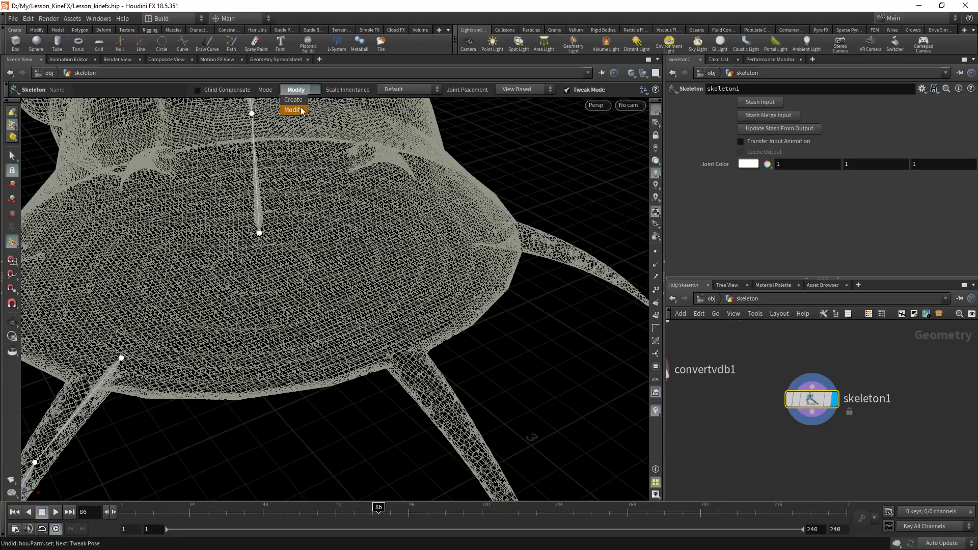
left_click(300, 107)
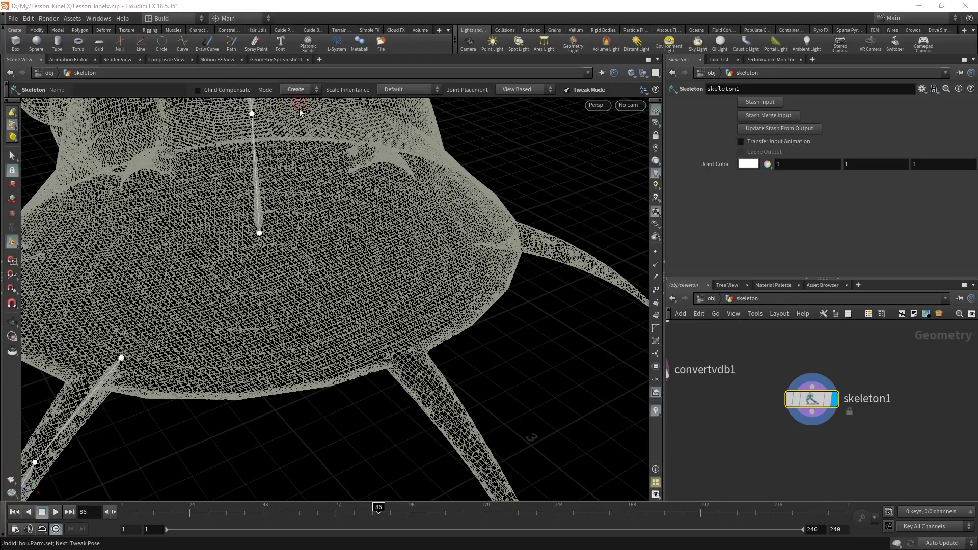
left_click(389, 338)
left_click_drag(393, 340, 400, 319, "alt")
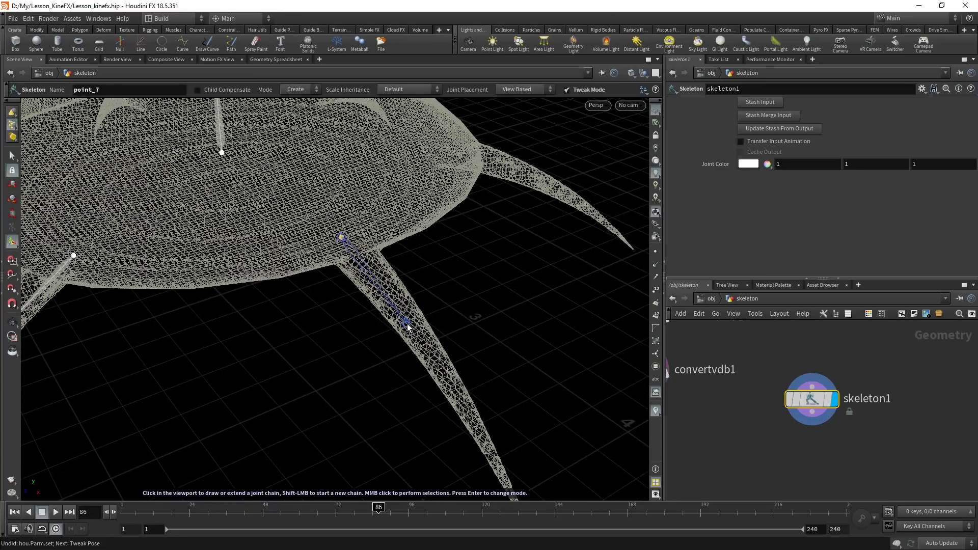
left_click(465, 411)
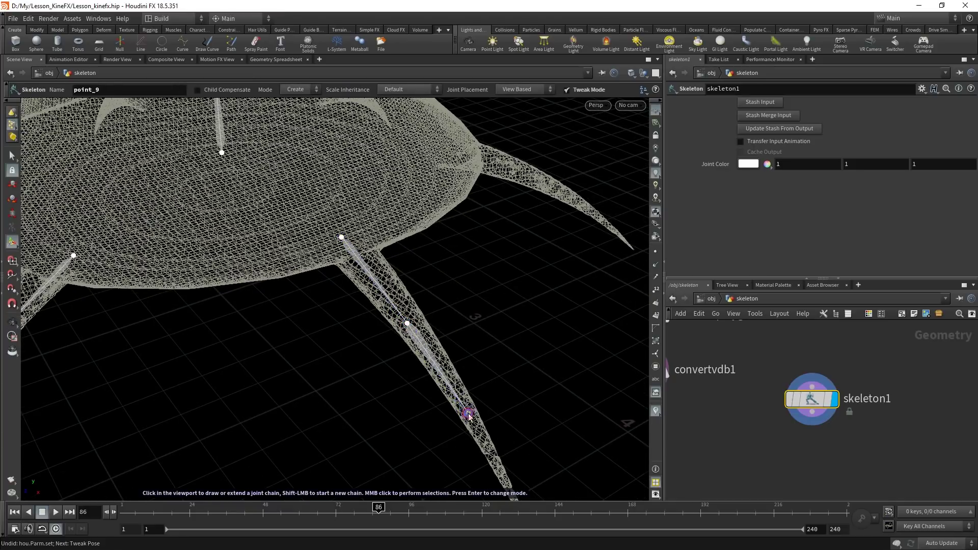
mouse_move(465, 411)
left_mouse_down()
mouse_move(396, 289)
mouse_move(458, 422)
left_mouse_up()
key("Return")
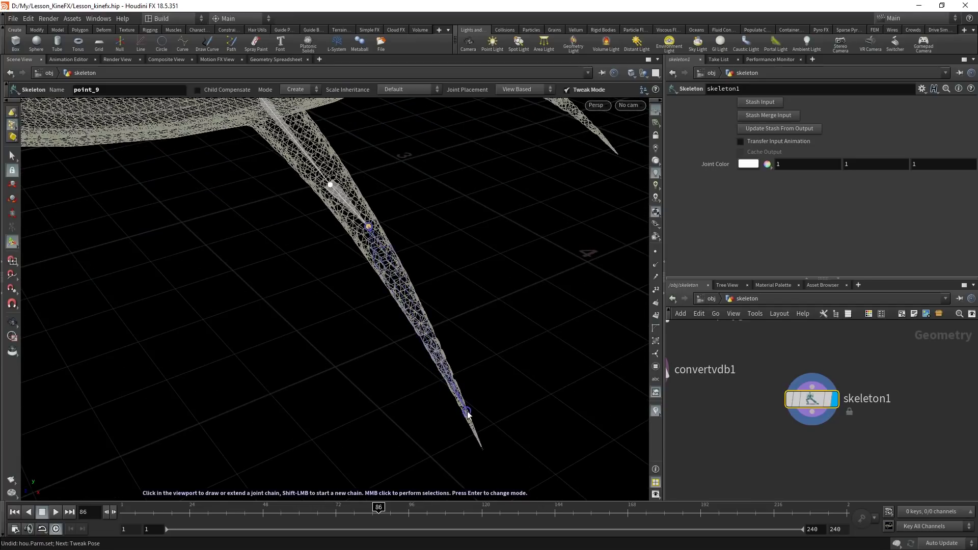
Step: Undo the misplaced joint, place the final joint at the tentacle tip, and finish the chain
key("ctrl+z")
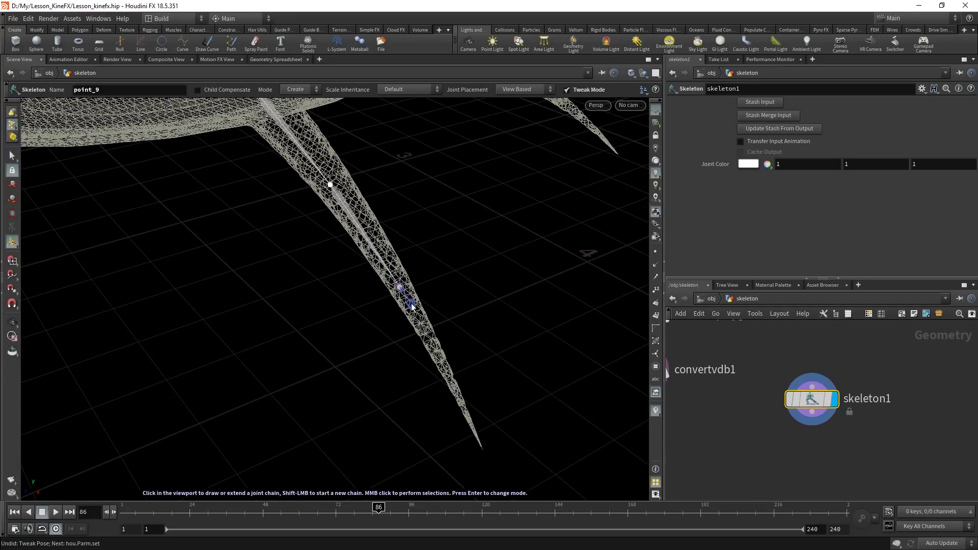
left_click(466, 414)
key("Return")
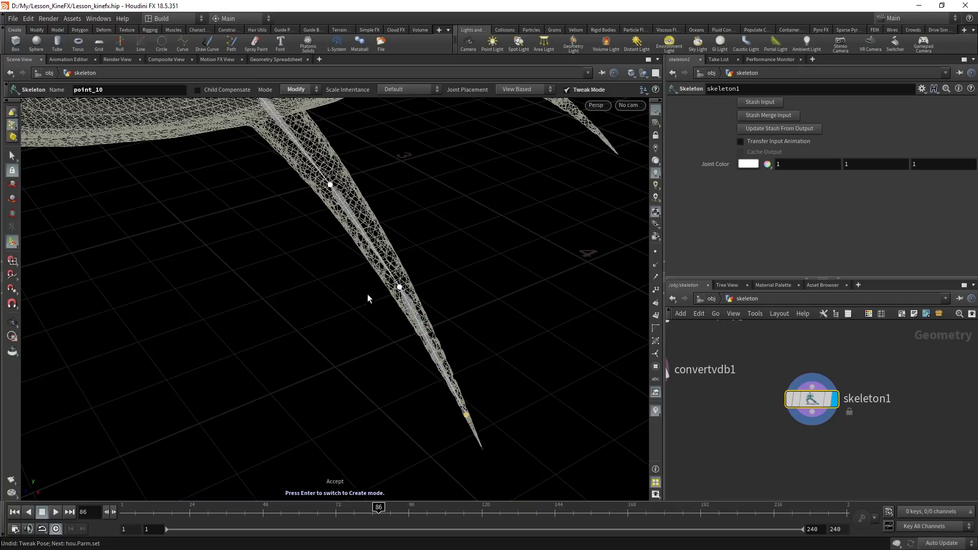
key("Escape")
mouse_move(368, 295)
left_mouse_down()
mouse_move(366, 205)
mouse_move(402, 186)
mouse_move(426, 249)
mouse_move(461, 221)
mouse_move(256, 297)
mouse_move(371, 294)
mouse_move(322, 162)
left_mouse_up()
key("Return")
left_click(298, 90)
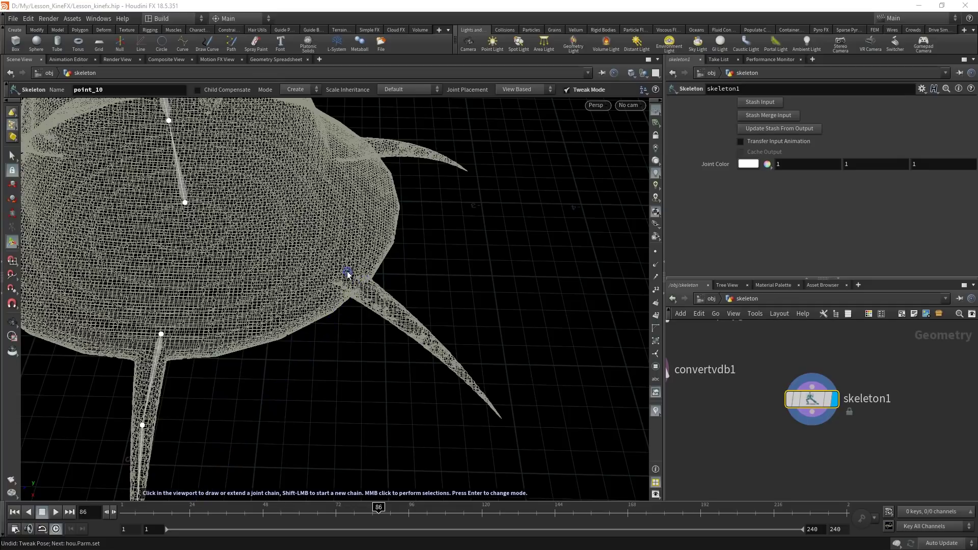
Step: Place joints from root to tip of the next tentacle, then review the three rigged legs
mouse_move(343, 279)
left_mouse_down()
mouse_move(524, 280)
mouse_move(323, 277)
left_mouse_up()
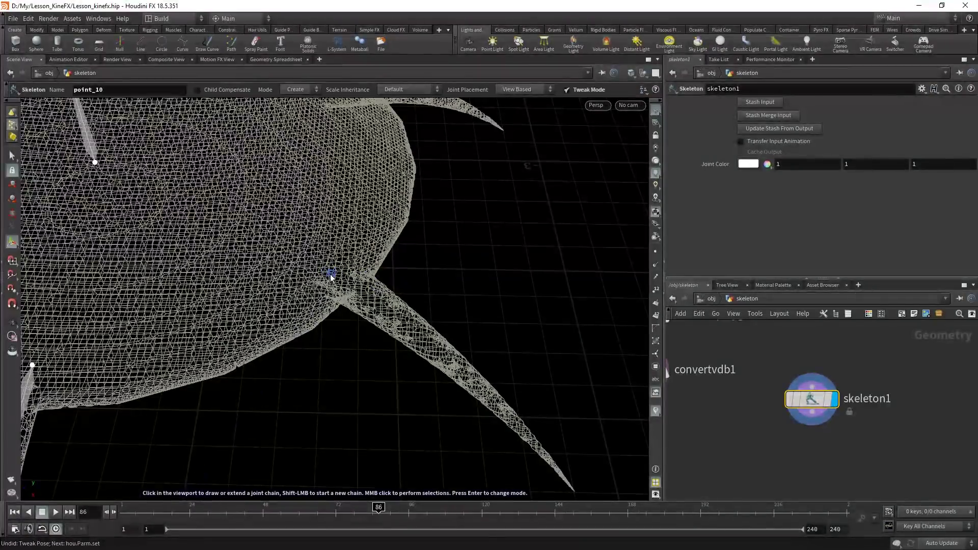
left_click(417, 335)
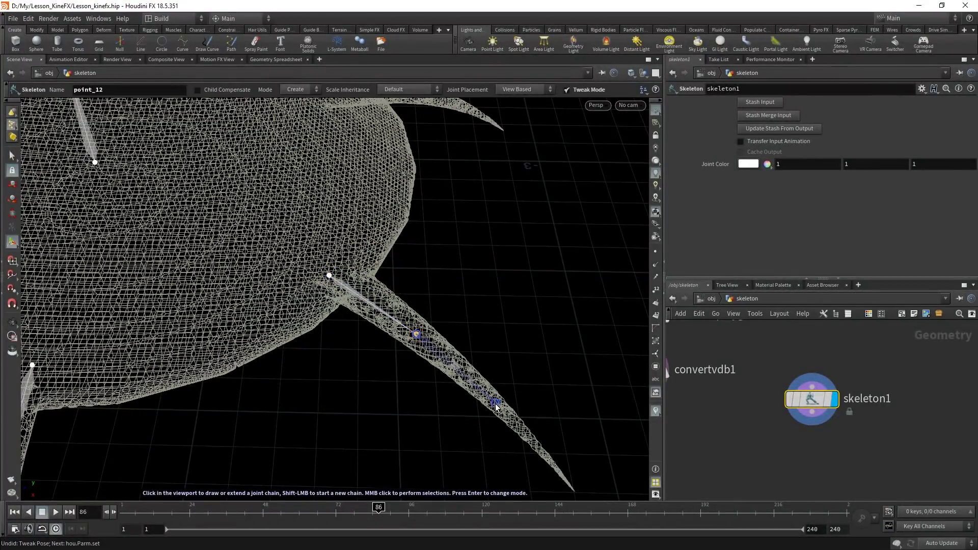
left_click(495, 405)
left_click_drag(495, 405, 430, 349, "alt")
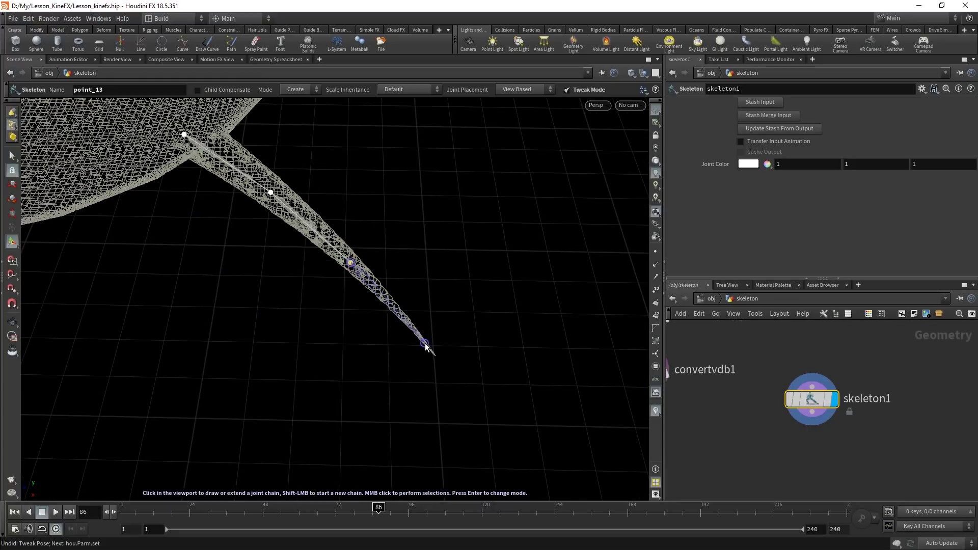
key("Return")
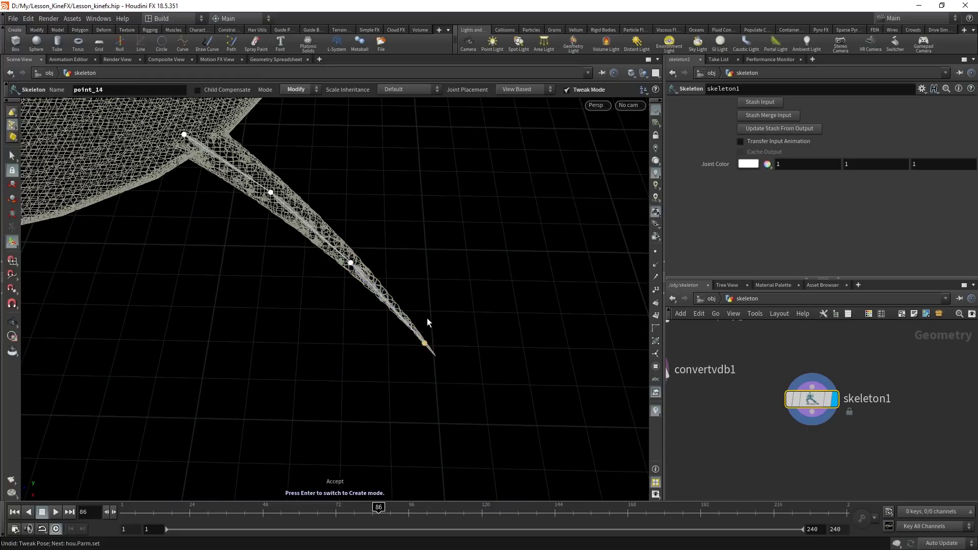
key("Escape")
mouse_move(427, 322)
left_mouse_down()
mouse_move(278, 241)
mouse_move(310, 284)
mouse_move(239, 204)
mouse_move(300, 289)
mouse_move(520, 334)
mouse_move(434, 324)
mouse_move(413, 304)
mouse_move(484, 277)
left_mouse_up()
key("Return")
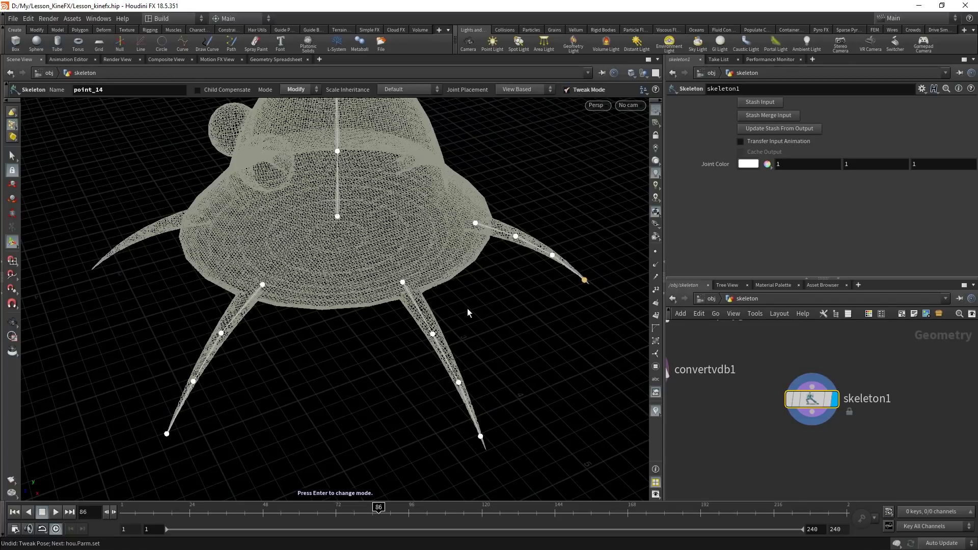
Step: Add a Rig Mirror Pose node below skeleton1 and inspect the mirrored tentacle joints
mouse_move(388, 305)
left_mouse_down()
mouse_move(415, 316)
mouse_move(377, 275)
left_mouse_up()
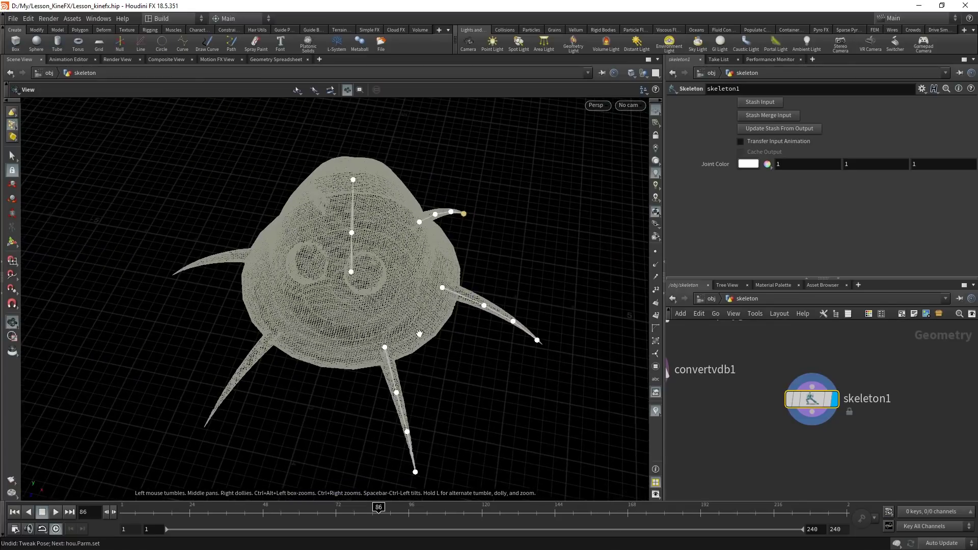
key("Tab")
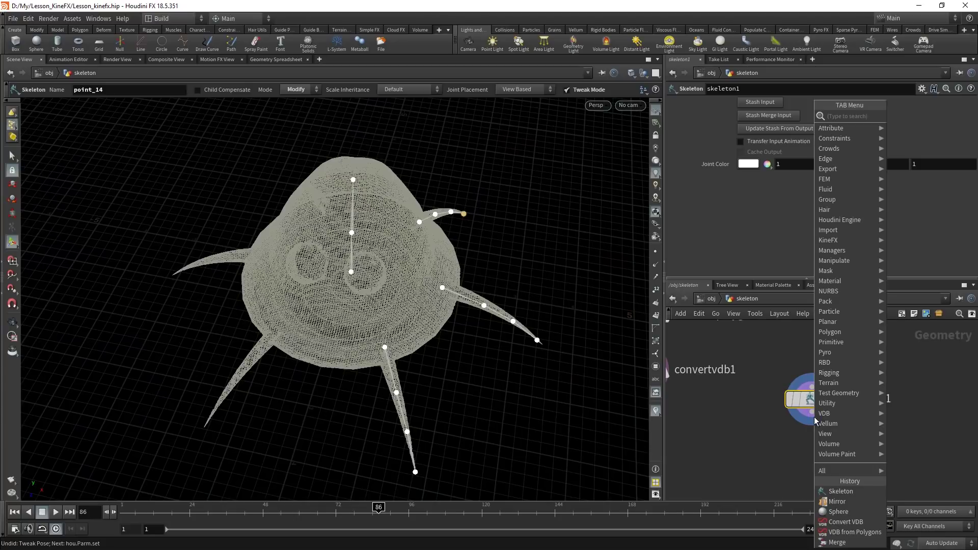
type("mirro")
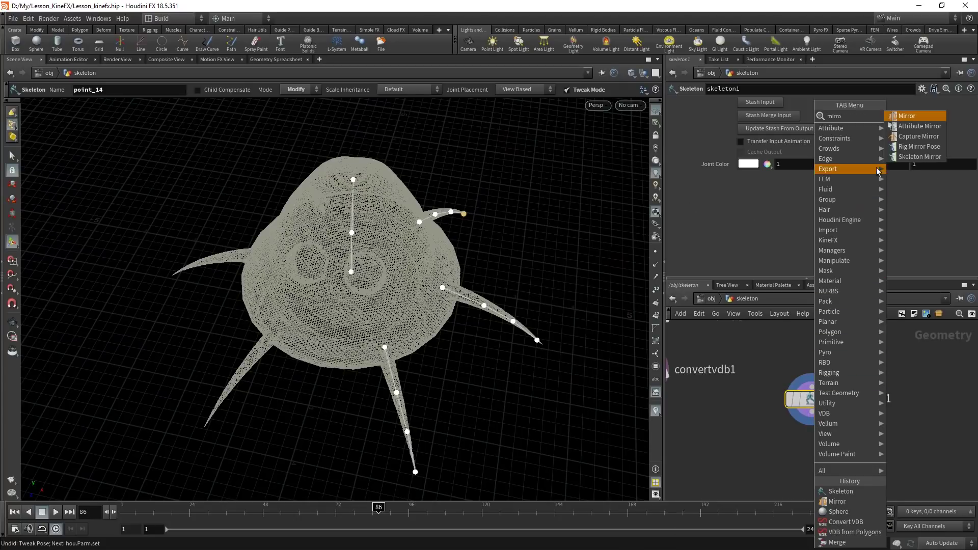
left_click(900, 147)
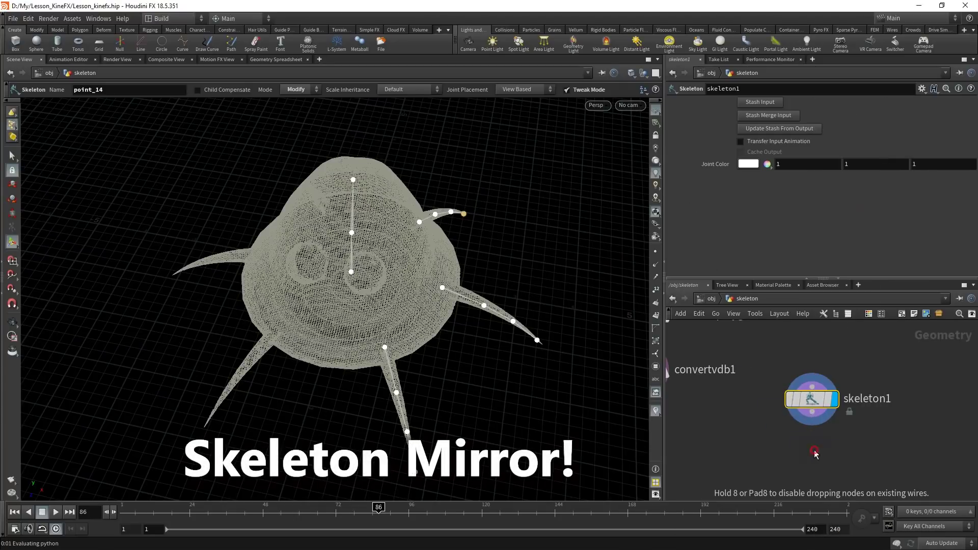
left_click(837, 451)
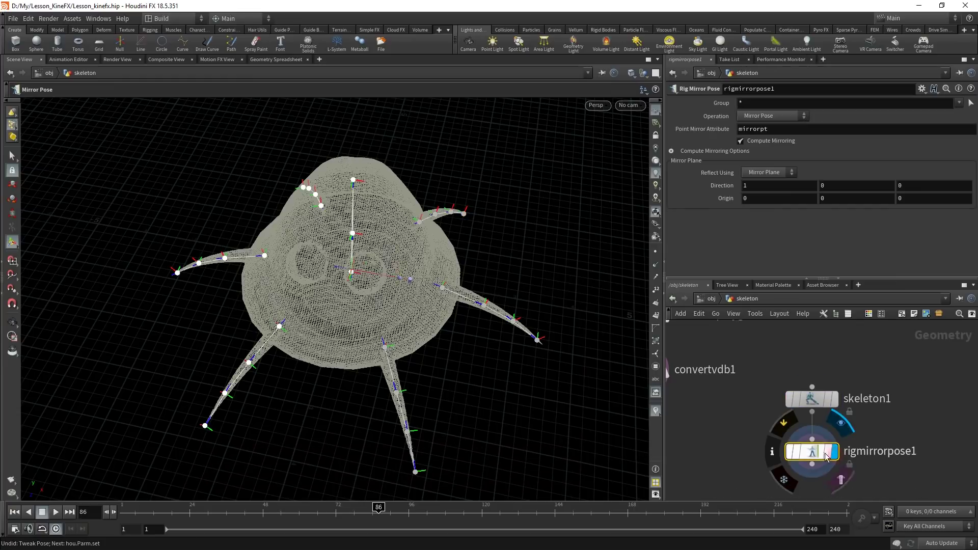
left_click_drag(570, 385, 310, 244, "alt")
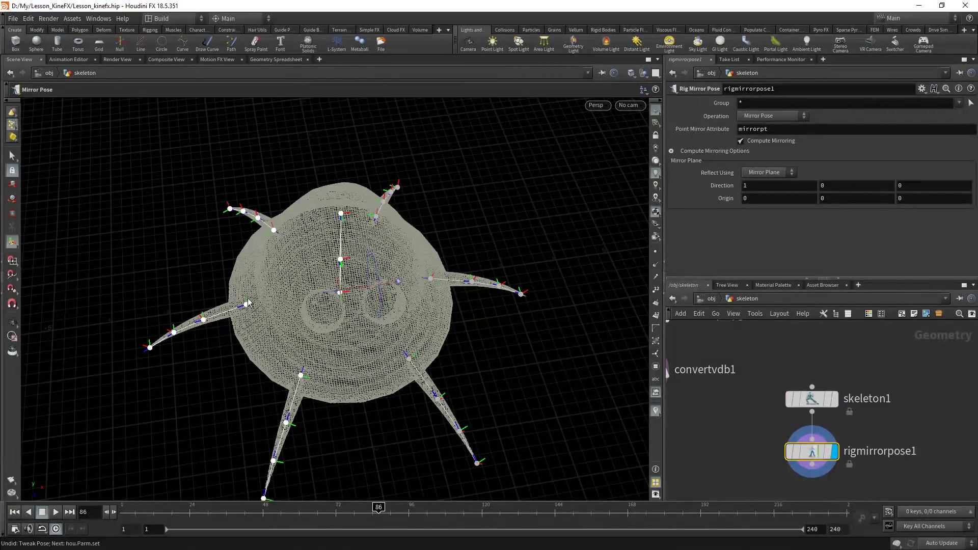
left_click_drag(248, 298, 279, 189, "alt")
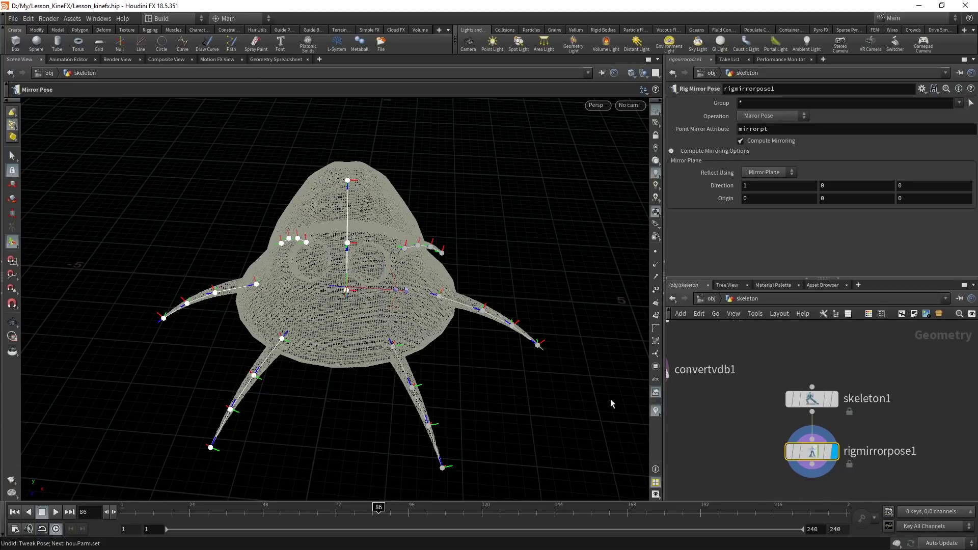
Step: Fill the mirror node's Group by box-selecting the leg joints point_3 to point_6
left_click(968, 104)
mouse_move(480, 256)
left_mouse_down("alt")
mouse_move(438, 288)
mouse_move(356, 217)
left_mouse_up("alt")
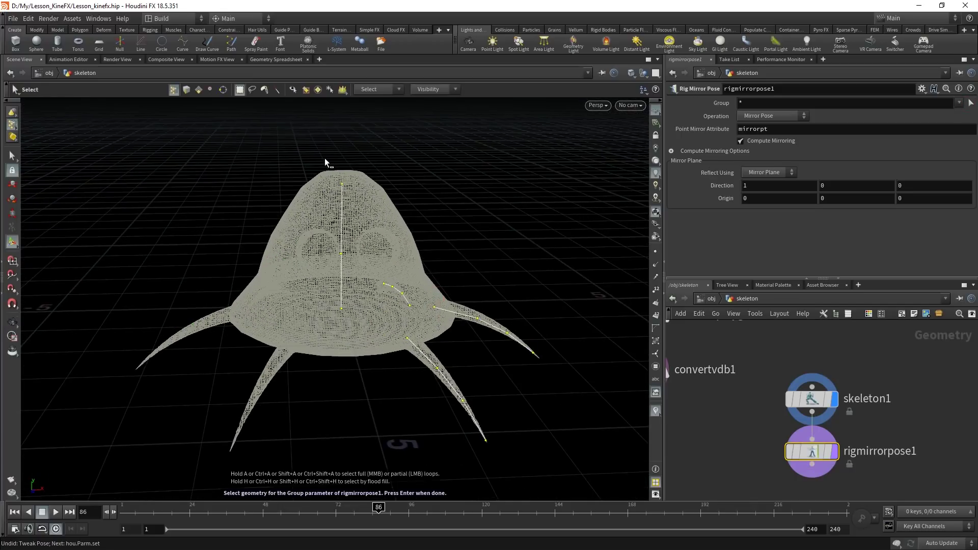
left_click_drag(325, 159, 351, 345)
key("Return")
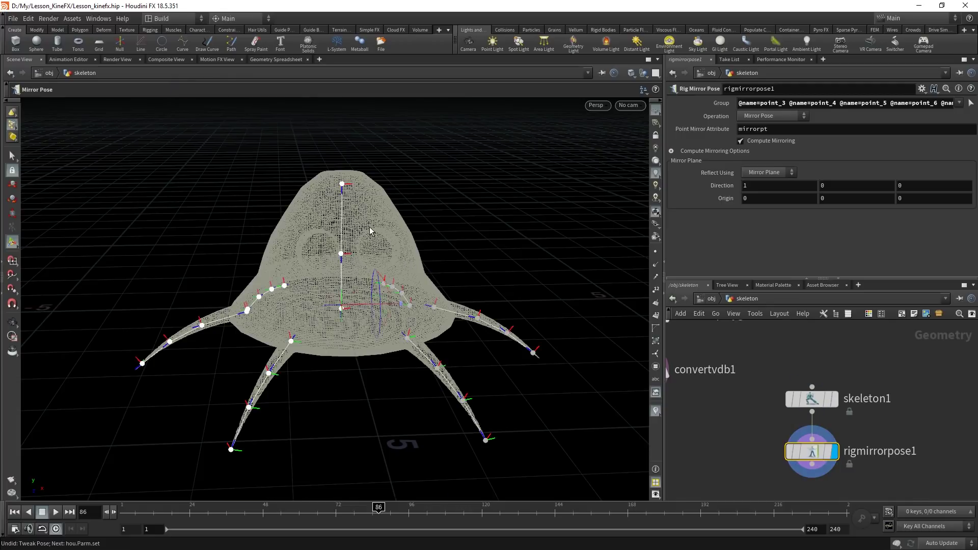
mouse_move(369, 227)
left_mouse_down()
mouse_move(418, 339)
mouse_move(418, 229)
left_mouse_up()
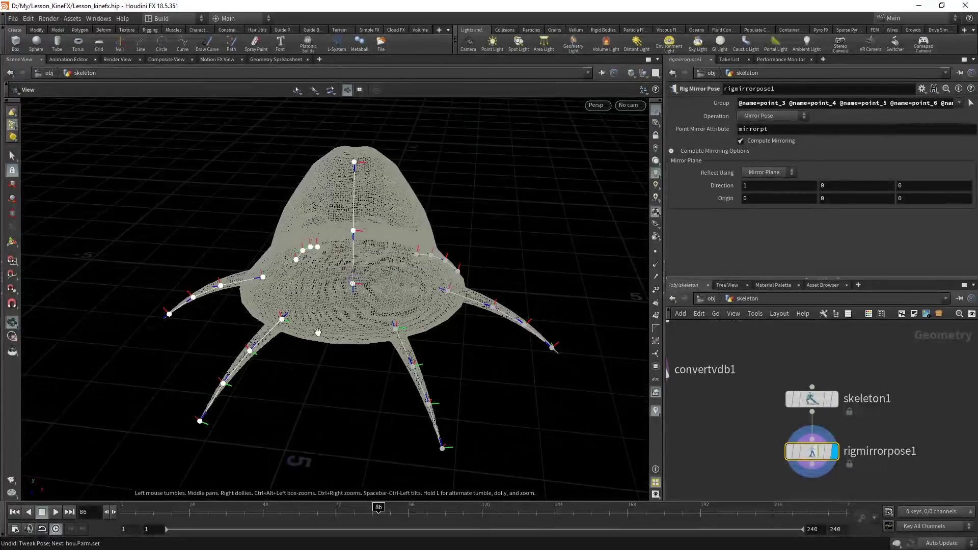
Step: Save Lesson_kinefx.hip and review the mirrored rig from a top-down view
key("ctrl+s")
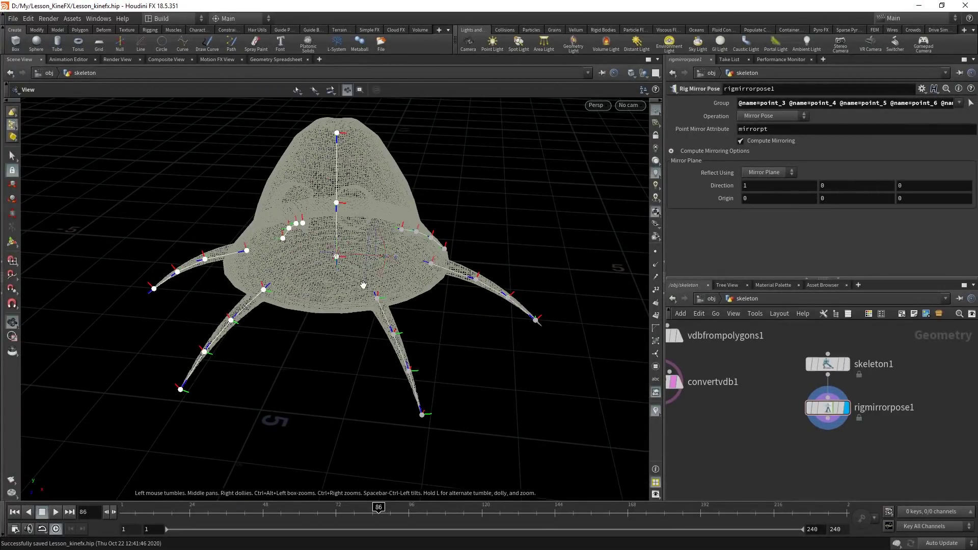
left_click_drag(356, 117, 355, 215)
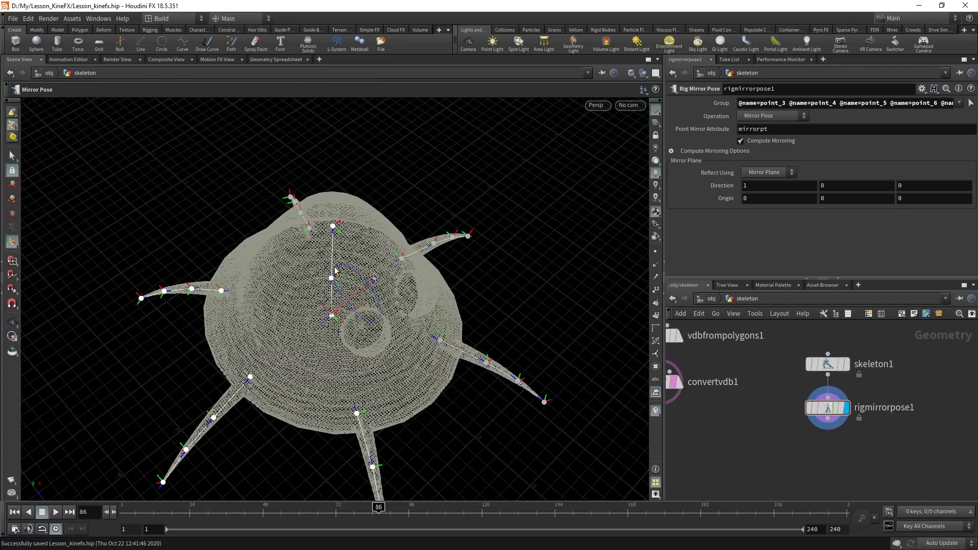
scroll(734, 464, "down", 2)
scroll(742, 472, "down", 1)
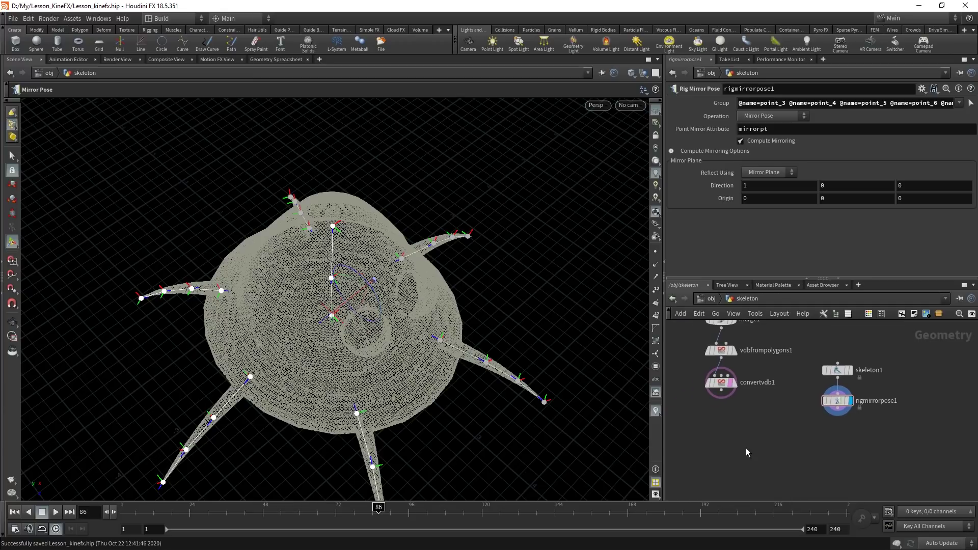
scroll(825, 439, "up", 2)
scroll(827, 443, "down", 2)
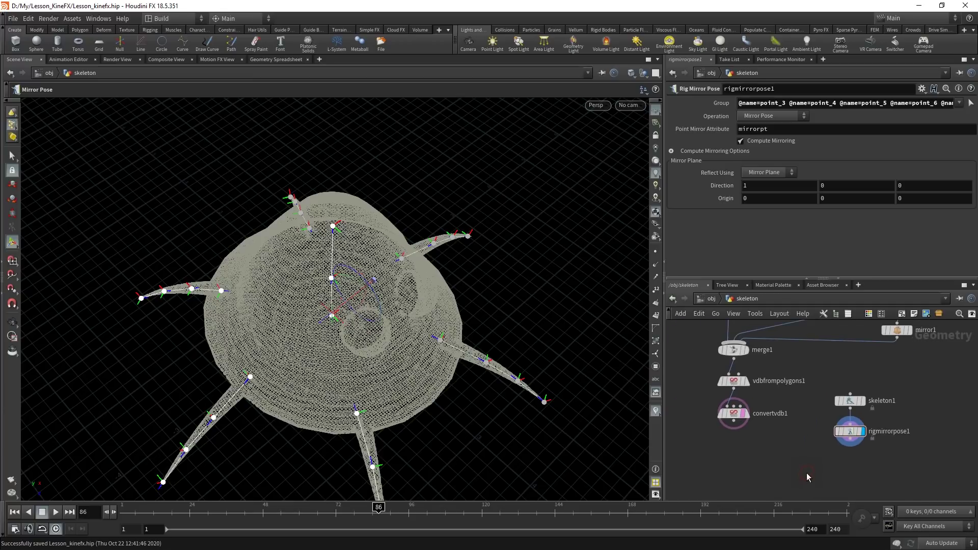
key("Tab")
Step: Add a Bone Capture Lines node (bonecapturelines1) via the 'lib' search and centre it in the network
type("lib")
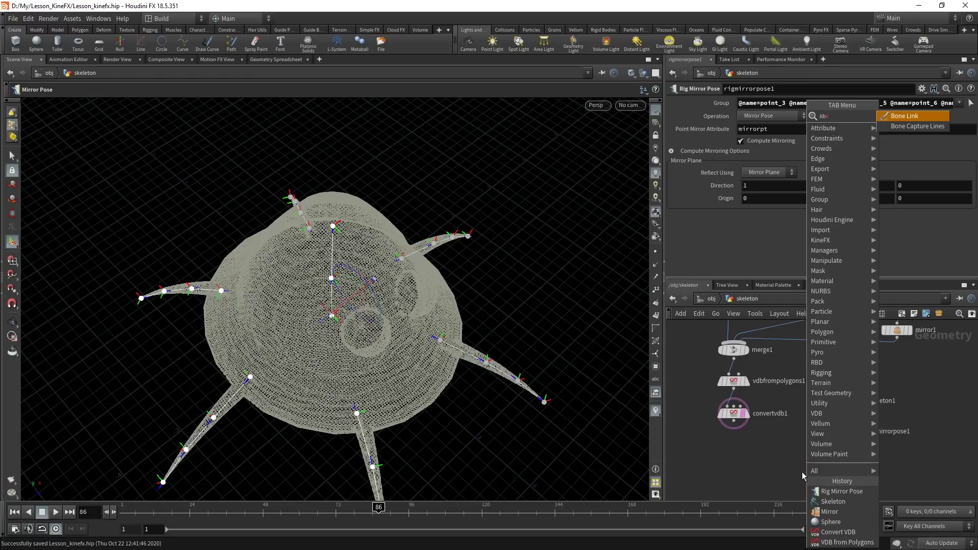
key("Return")
left_click(820, 462)
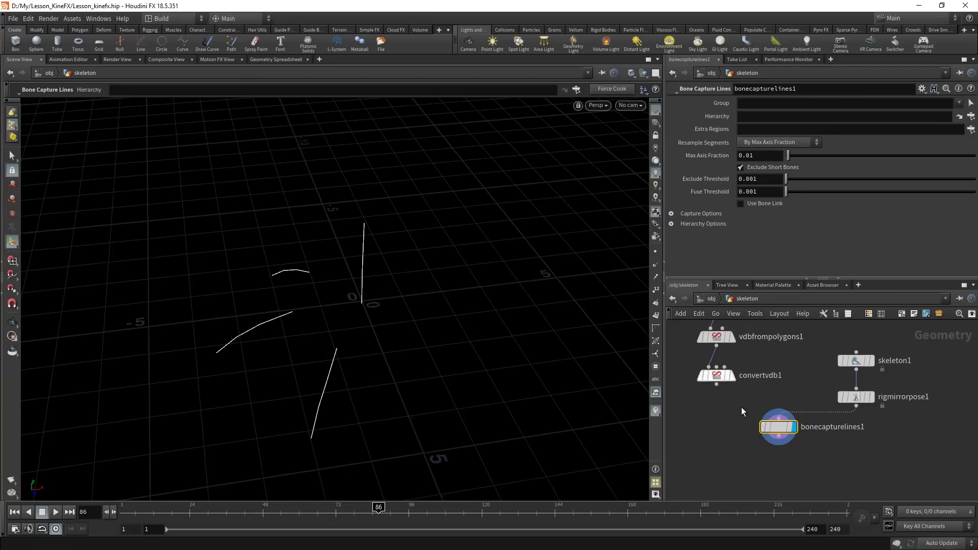
middle_click_drag(720, 477, 782, 429)
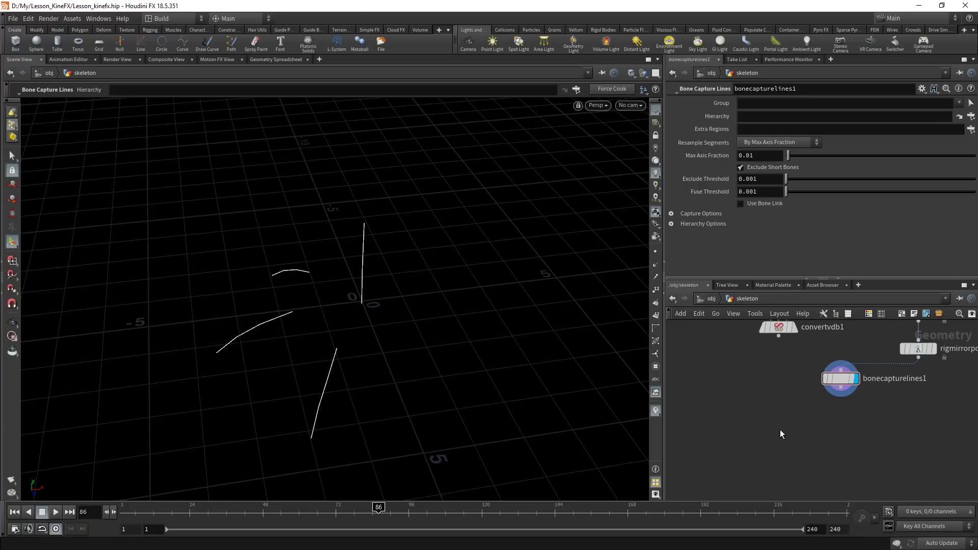
Step: Add a Tet Embed node (tetembed1) to the network via the 'tet' search
key("Tab")
type("tes")
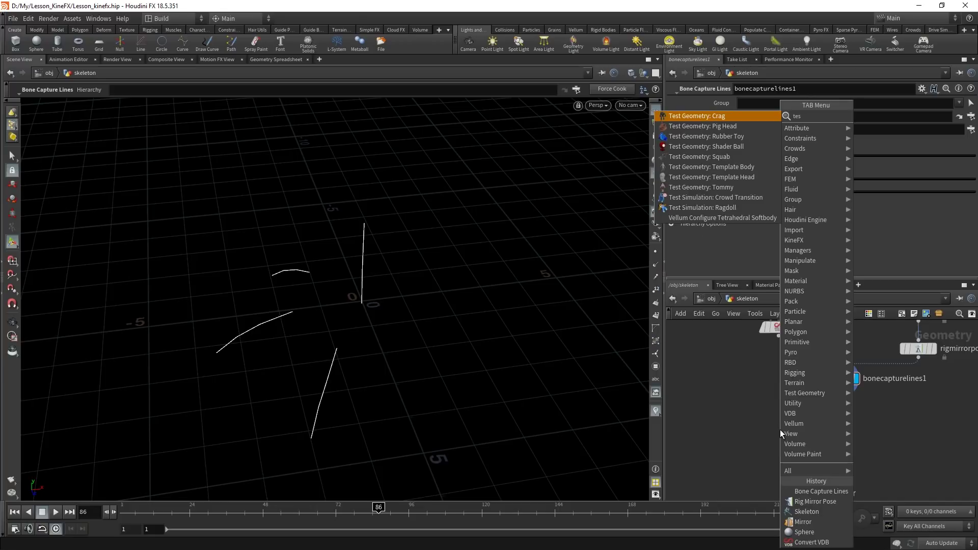
key("Escape")
key("Tab")
type("tet")
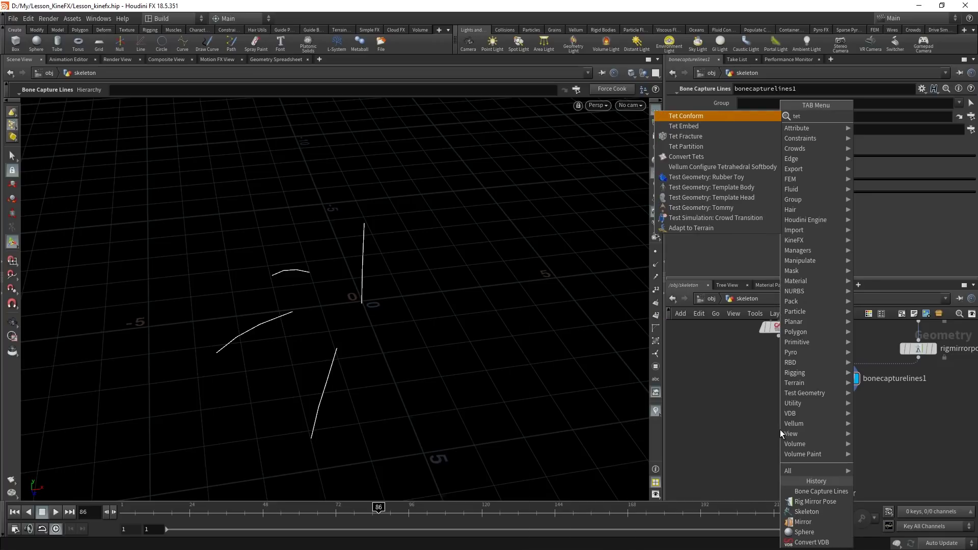
left_click(692, 126)
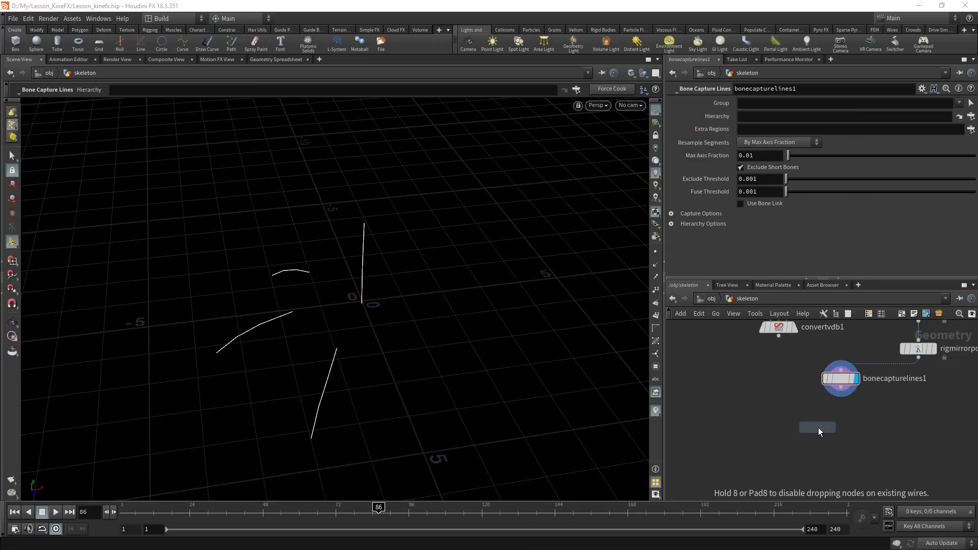
left_click(822, 428)
scroll(852, 404, "up", 2)
scroll(826, 414, "down", 2)
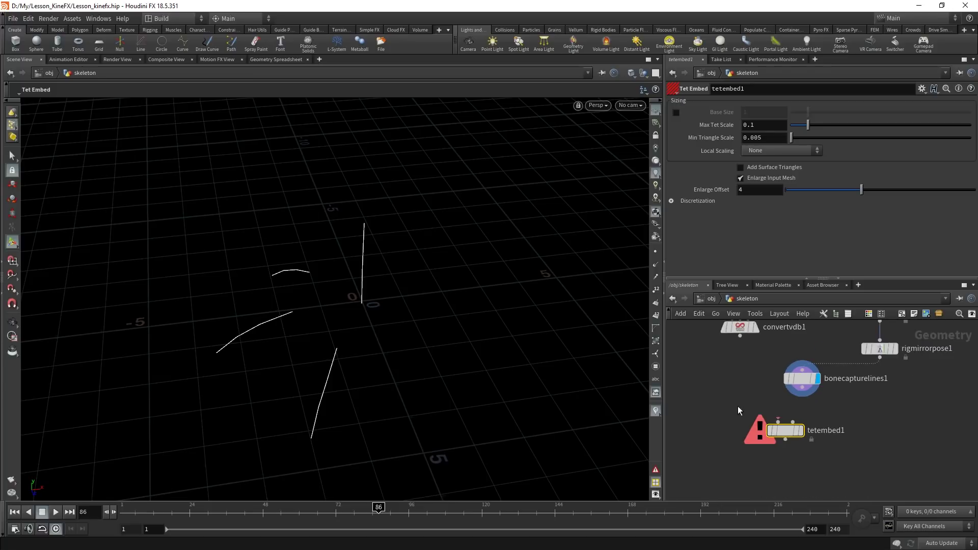
Step: Wire convertvdb1 and bonecapturelines1 into tetembed1 and display its result
left_click_drag(758, 349, 771, 422)
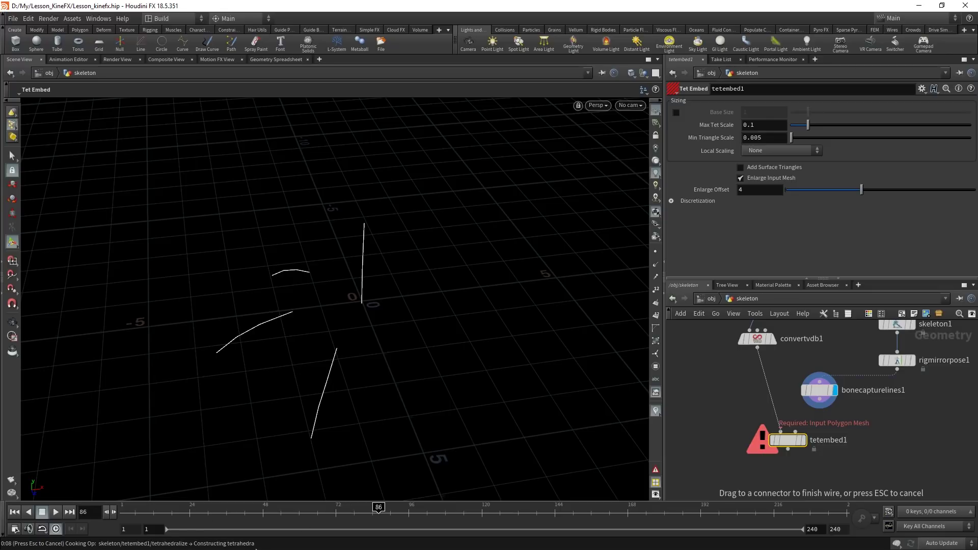
scroll(761, 433, "up", 5)
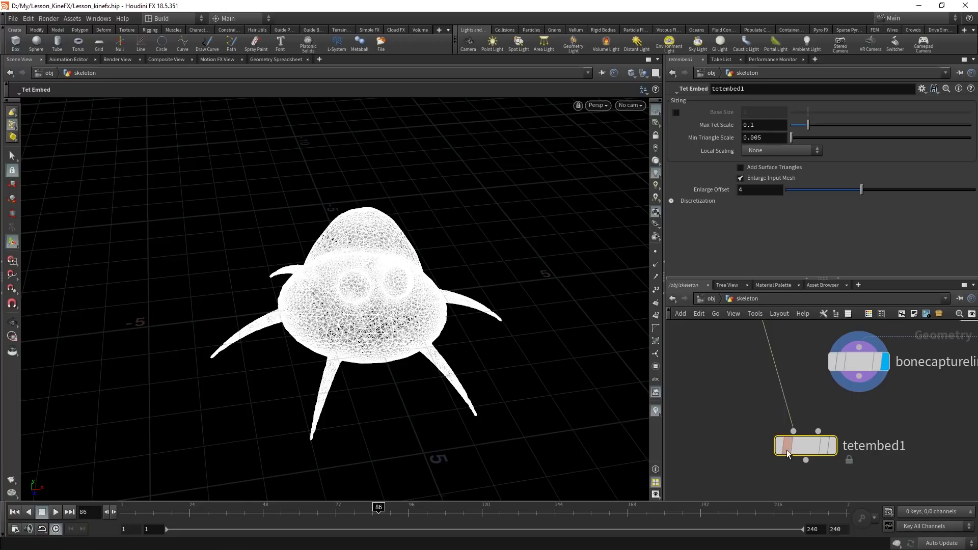
left_click(832, 445)
left_click_drag(337, 372, 346, 387)
key("Return")
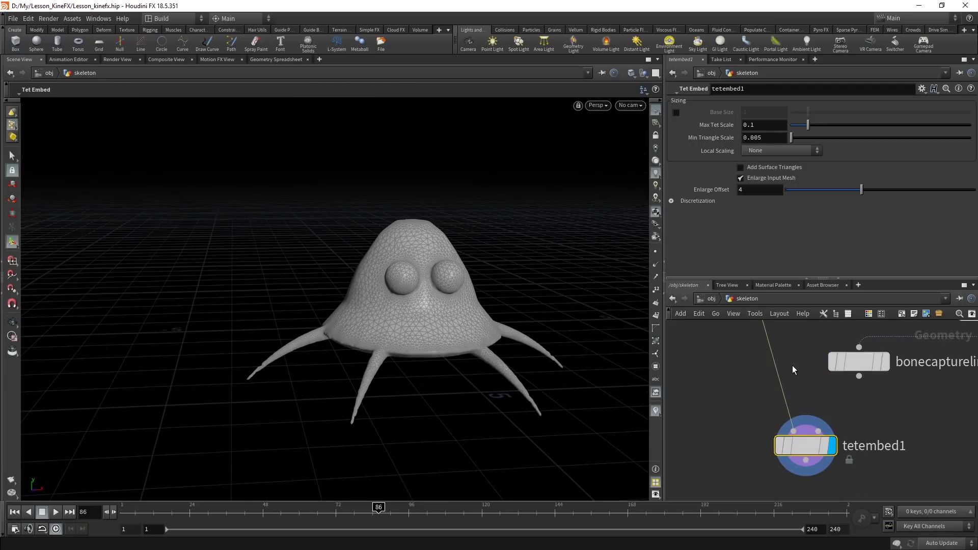
scroll(793, 370, "down", 2)
middle_click_drag(727, 505, 824, 421)
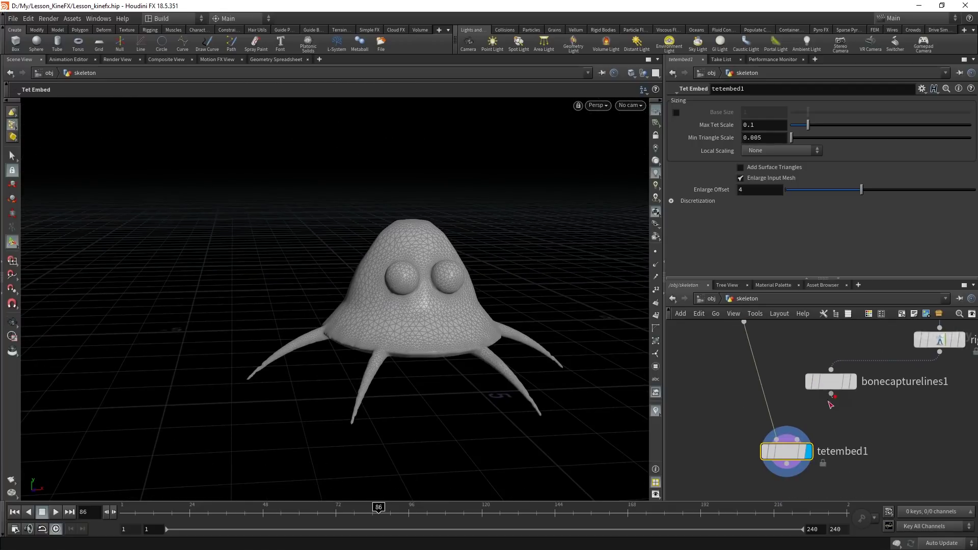
left_click_drag(830, 403, 788, 455)
left_click(786, 455)
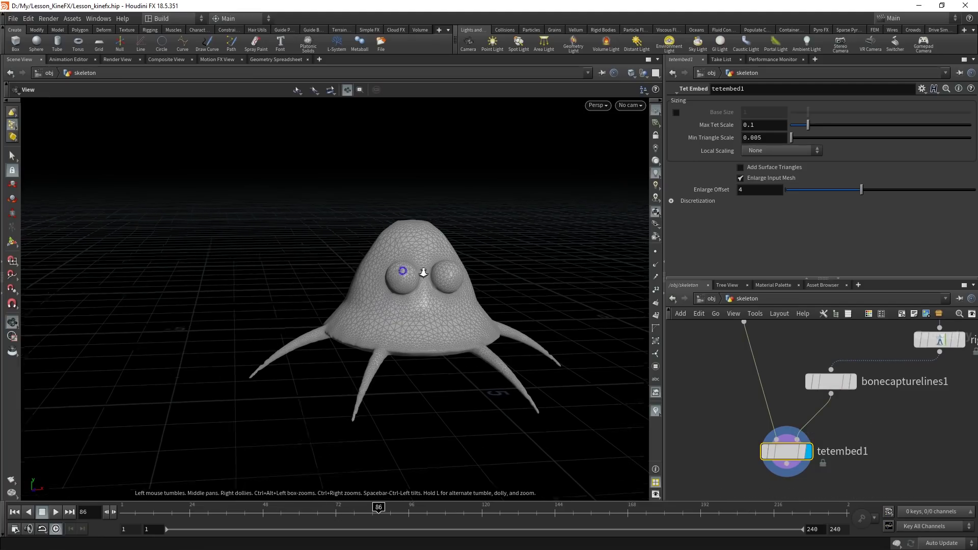
Step: Inspect the tetrahedral mesh inside the creature from several angles
key("Escape")
scroll(403, 272, "up", 10)
scroll(507, 311, "down", 10)
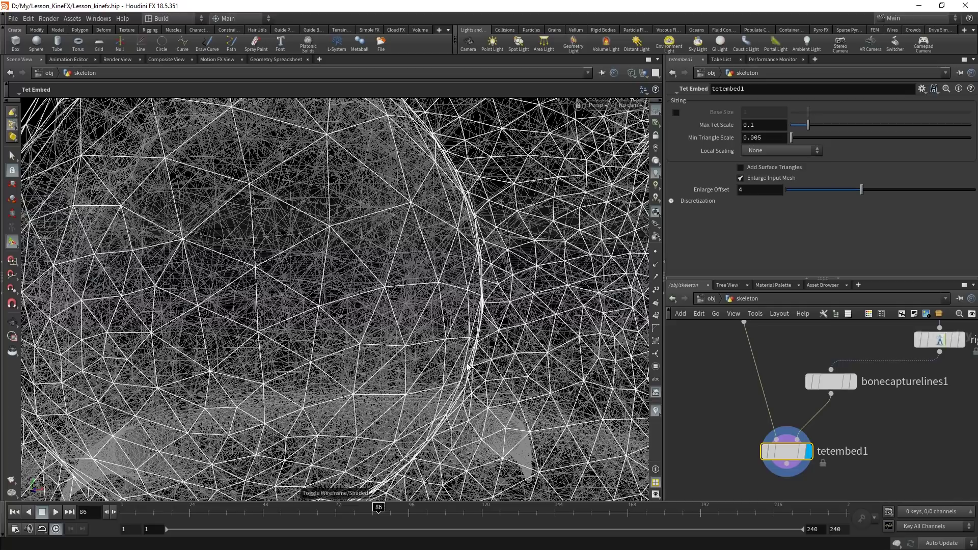
scroll(555, 357, "up", 3)
scroll(555, 356, "up", 3)
scroll(556, 357, "down", 5)
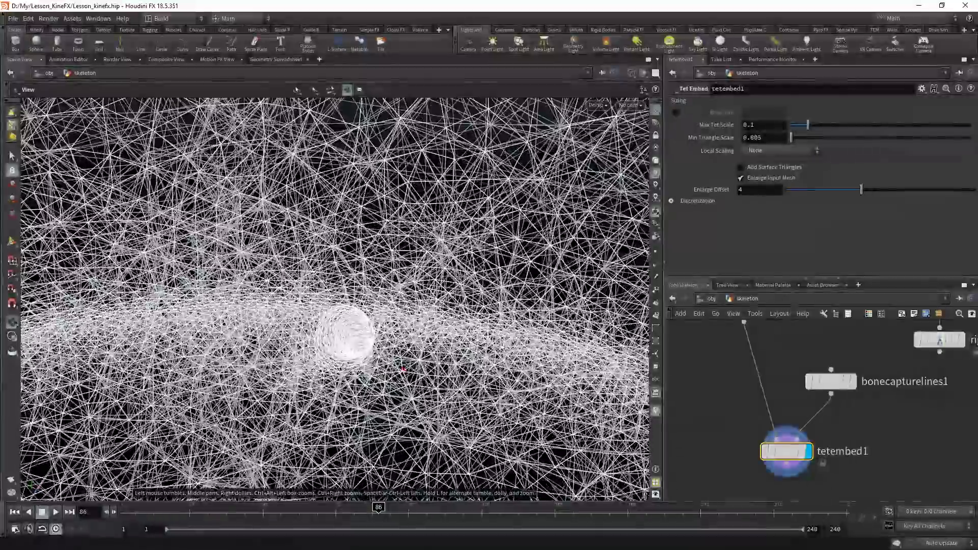
mouse_move(556, 357)
left_mouse_down()
mouse_move(420, 353)
mouse_move(429, 242)
left_mouse_up()
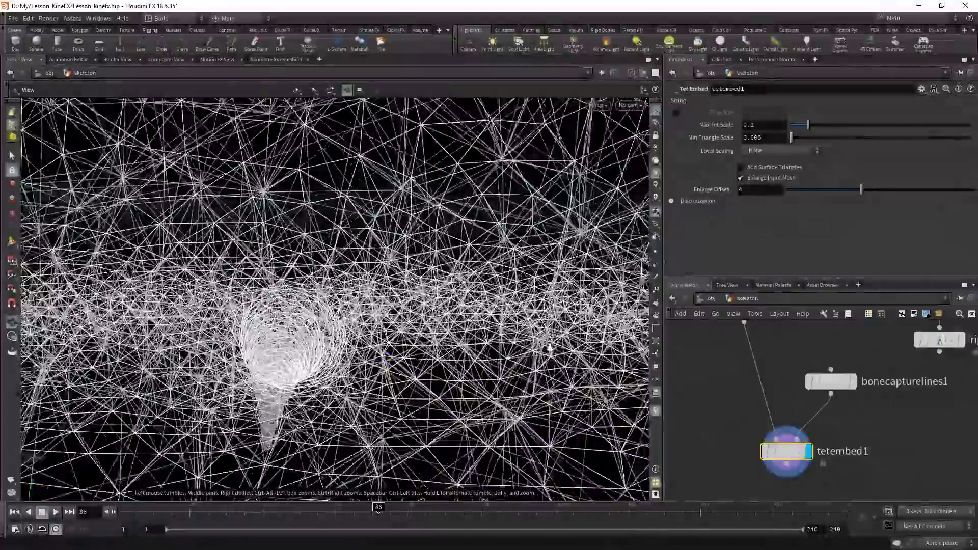
key("Return")
key("Escape")
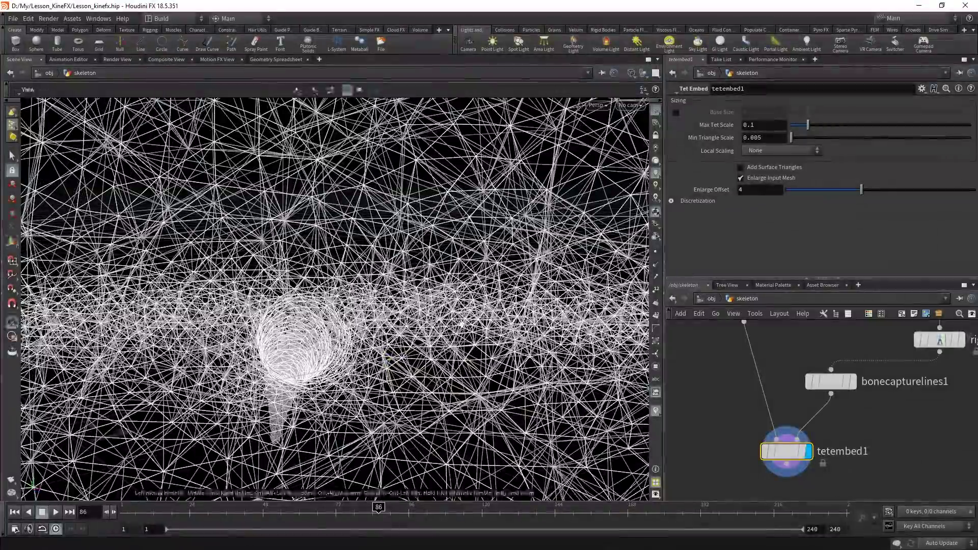
left_click_drag(459, 205, 443, 344)
scroll(331, 312, "down", 5)
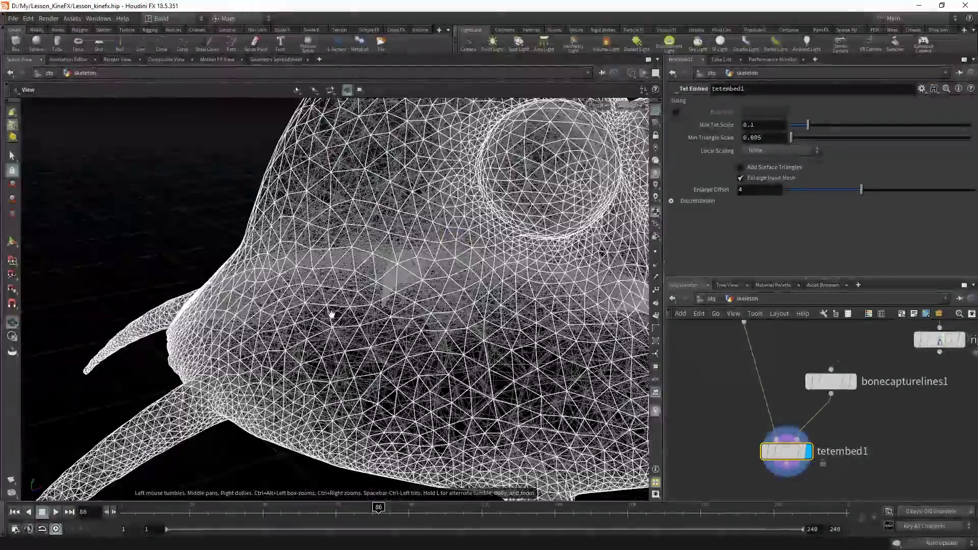
scroll(399, 328, "down", 3)
left_click_drag(448, 301, 556, 347)
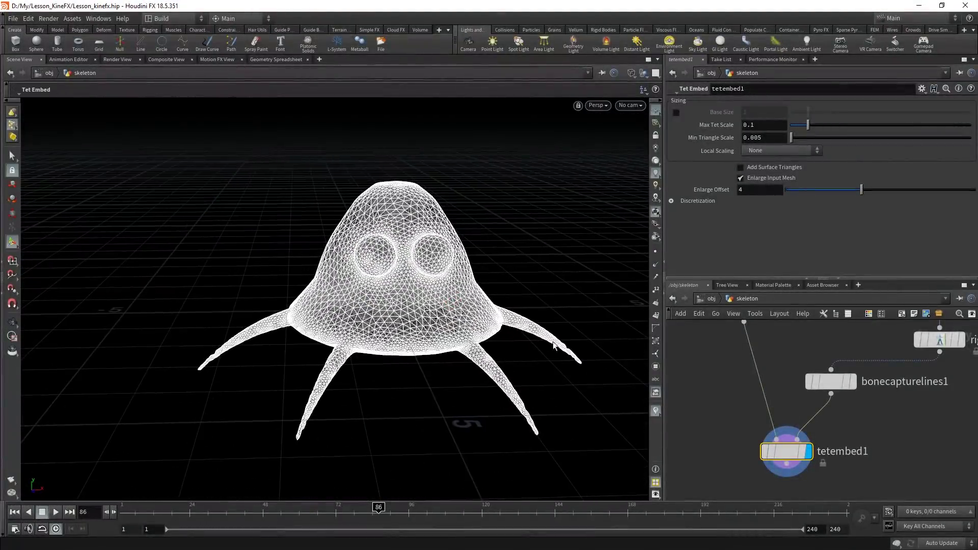
key("Return")
scroll(692, 459, "down", 3)
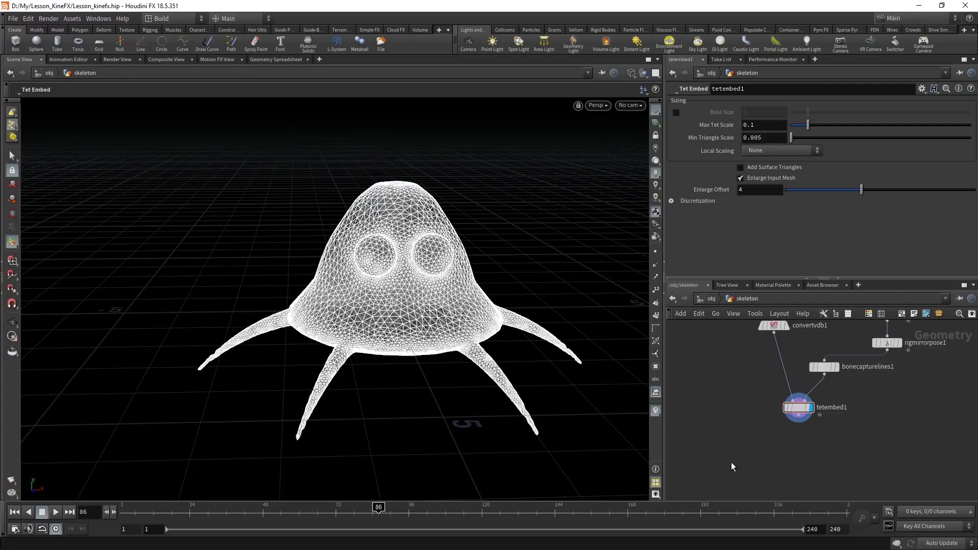
key("Tab")
Step: Add bonecapturebiharmonic1 below tetembed1, wire convertvdb1 and tetembed1 into it, and display it
type("bi")
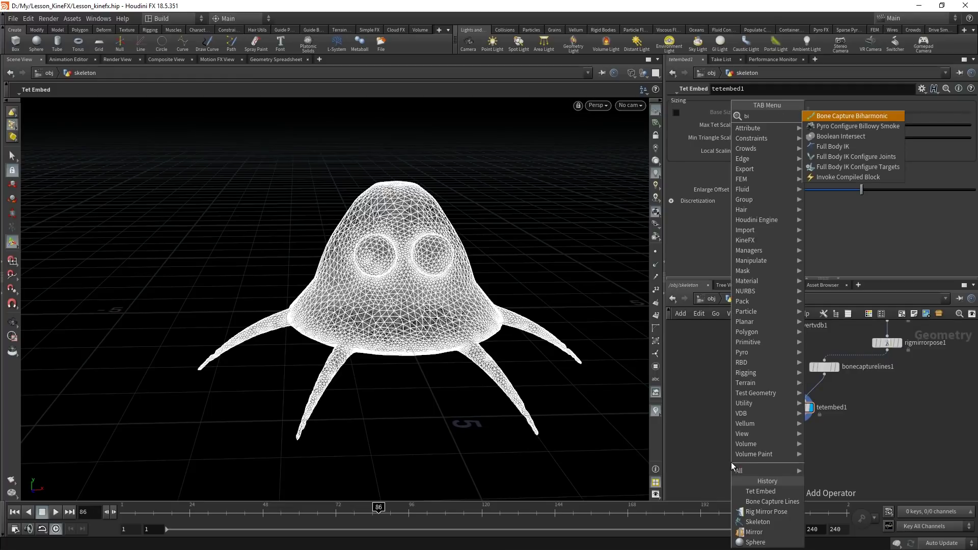
type("ha")
key("Return")
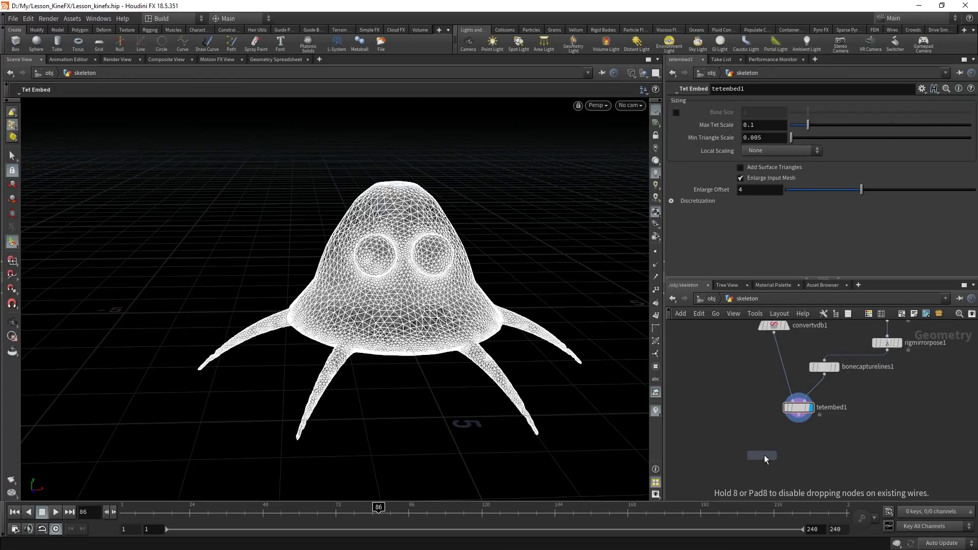
left_click(764, 455)
scroll(785, 424, "up", 3)
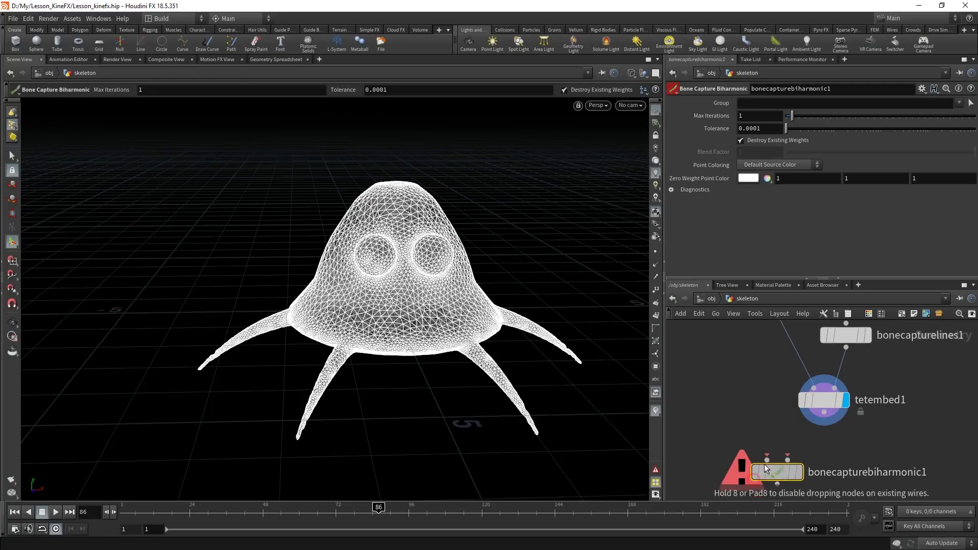
scroll(735, 426, "down", 3)
mouse_move(745, 336)
left_mouse_down()
mouse_move(750, 442)
mouse_move(800, 371)
left_mouse_up()
scroll(777, 437, "up", 3)
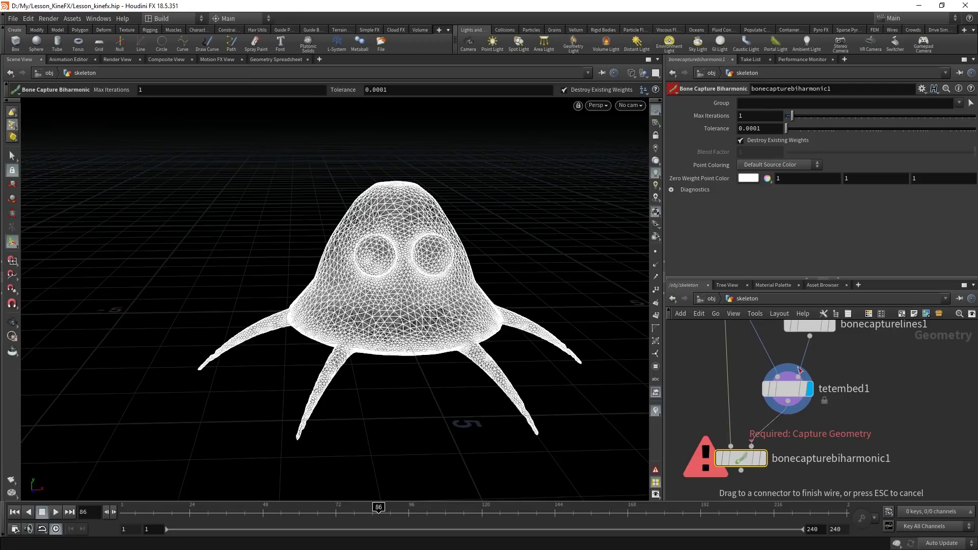
left_click(788, 402)
left_click(766, 459)
Step: Move bonecapturelines1 so it sits directly below rigmirrorpose1
scroll(744, 428, "down", 1)
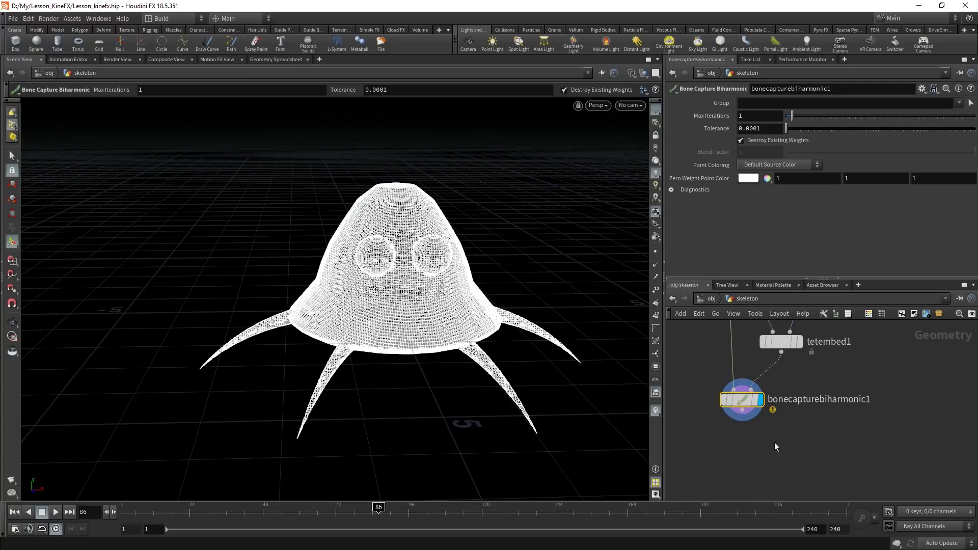
scroll(783, 467, "down", 2)
left_click(783, 466)
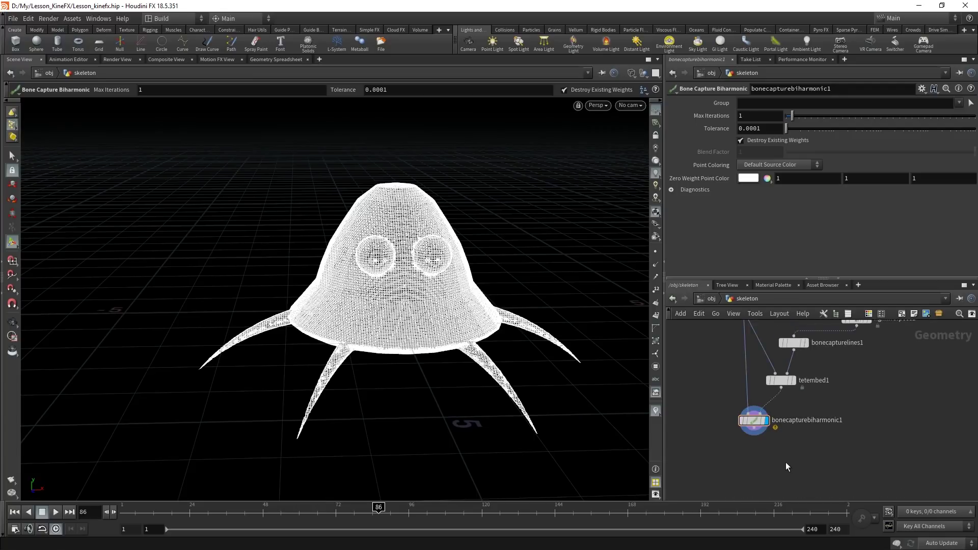
scroll(786, 463, "down", 2)
left_click_drag(771, 394, 814, 394)
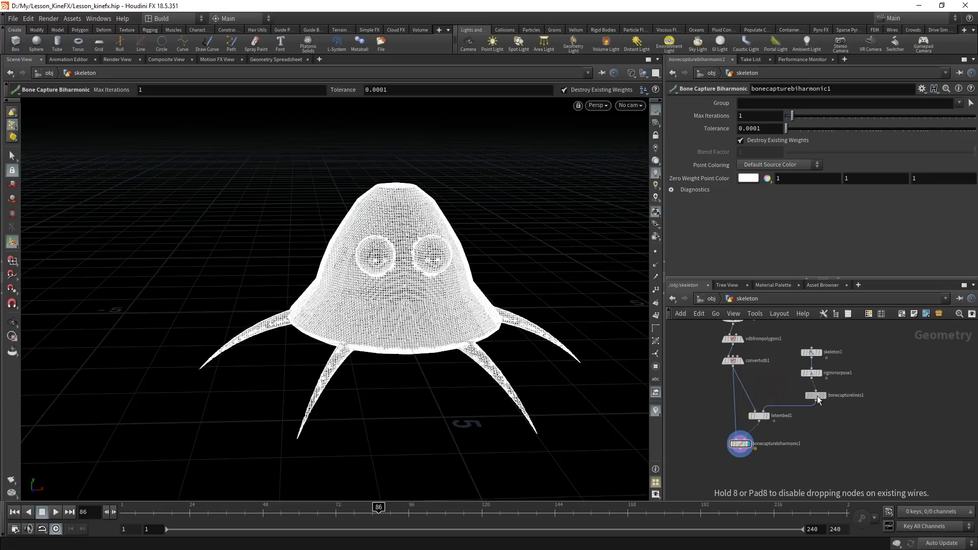
scroll(758, 474, "up", 2)
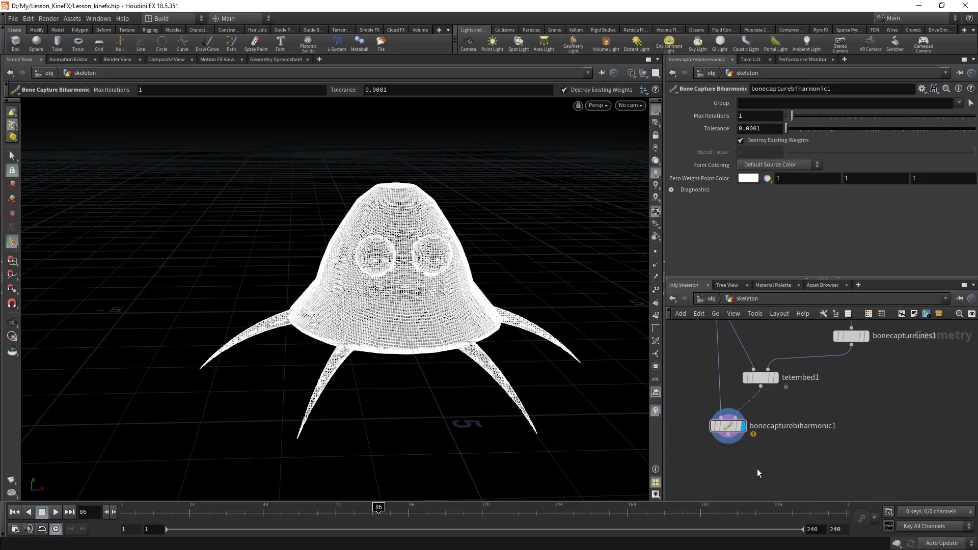
key("Tab")
Step: Add a Bone Deform node below bonecapturebiharmonic1 and feed the biharmonic capture into its first input
type("defo")
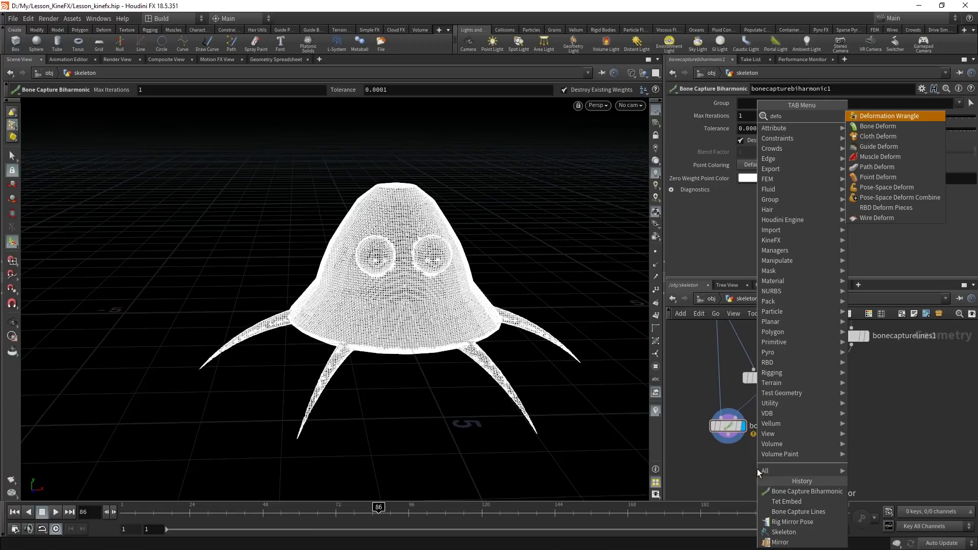
key("Down")
key("Return")
left_click(760, 469)
scroll(714, 460, "up", 1)
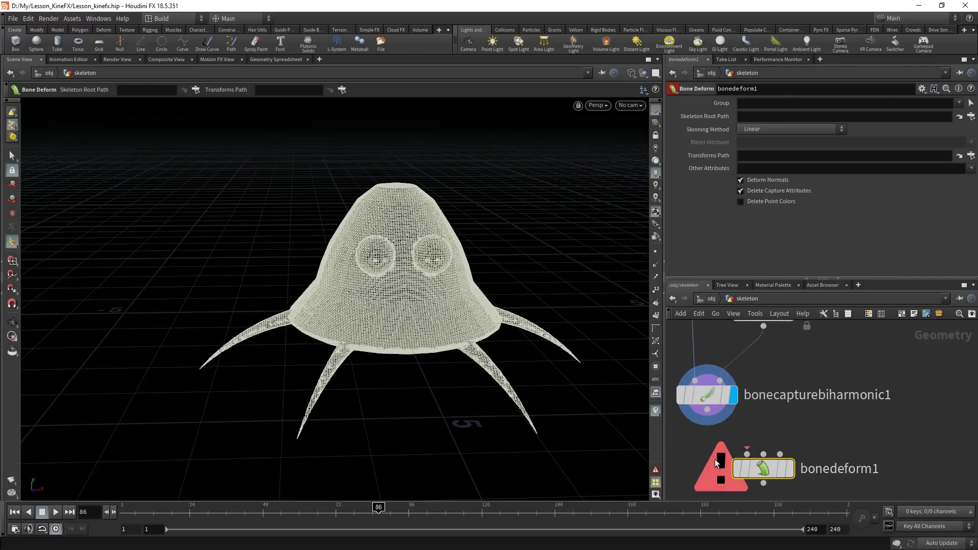
scroll(804, 408, "up", 2)
left_click_drag(803, 407, 801, 445)
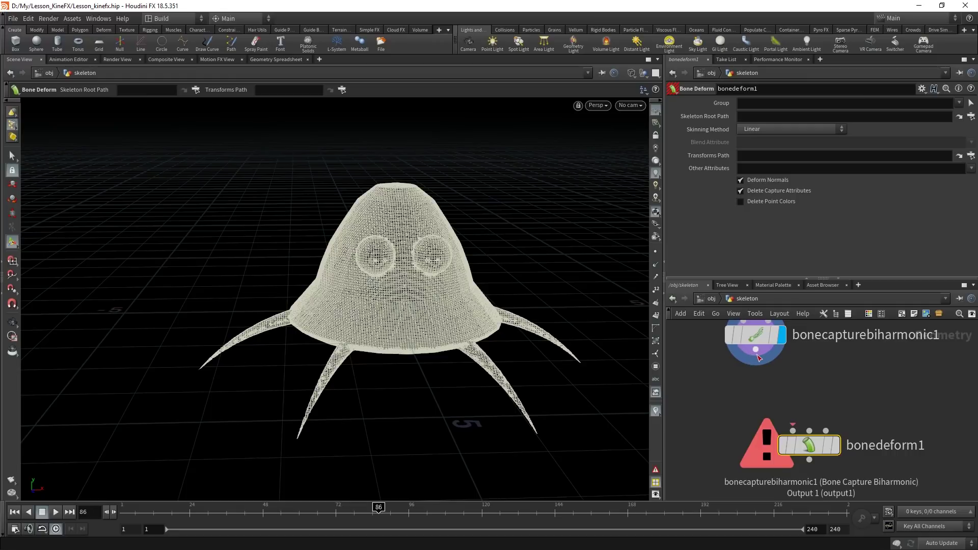
left_click_drag(756, 357, 793, 431)
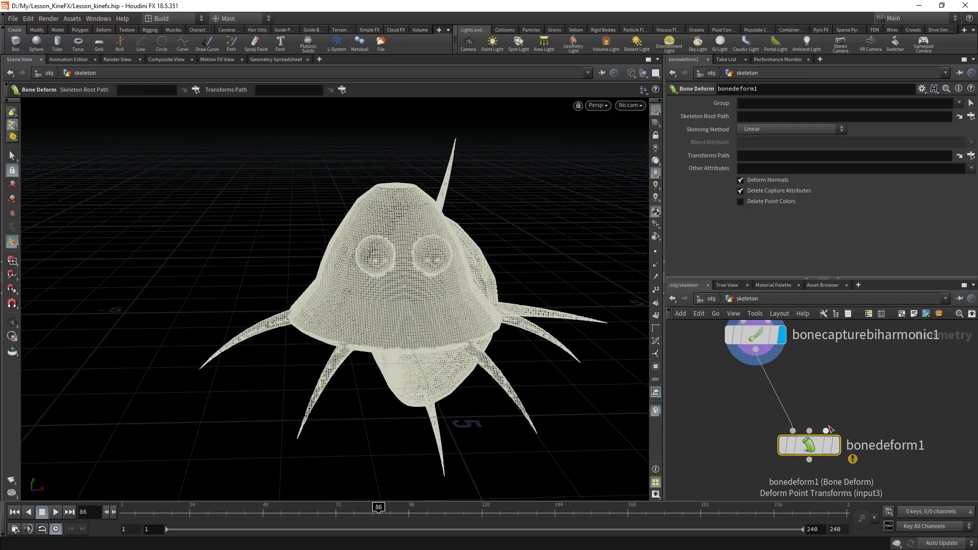
Step: Connect rigmirrorpose1 to bonedeform1's second input
left_click(810, 430)
scroll(864, 393, "down", 3)
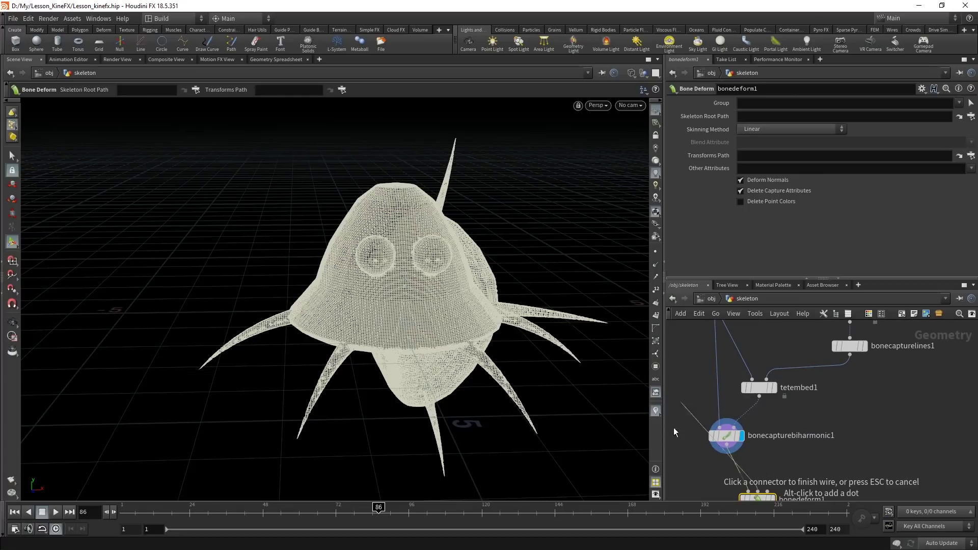
scroll(826, 414, "down", 1)
middle_click_drag(826, 414, 844, 406)
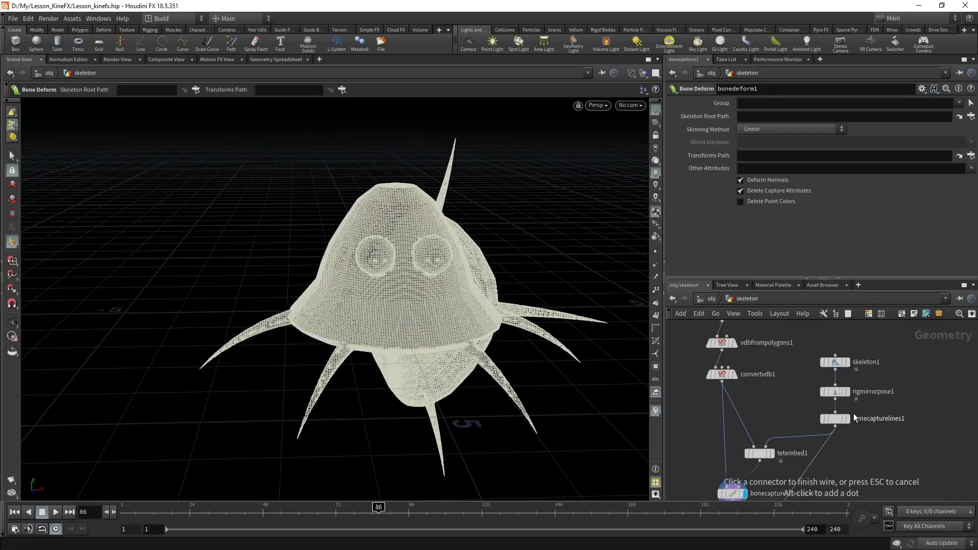
left_click(836, 399)
left_click_drag(836, 419, 772, 422)
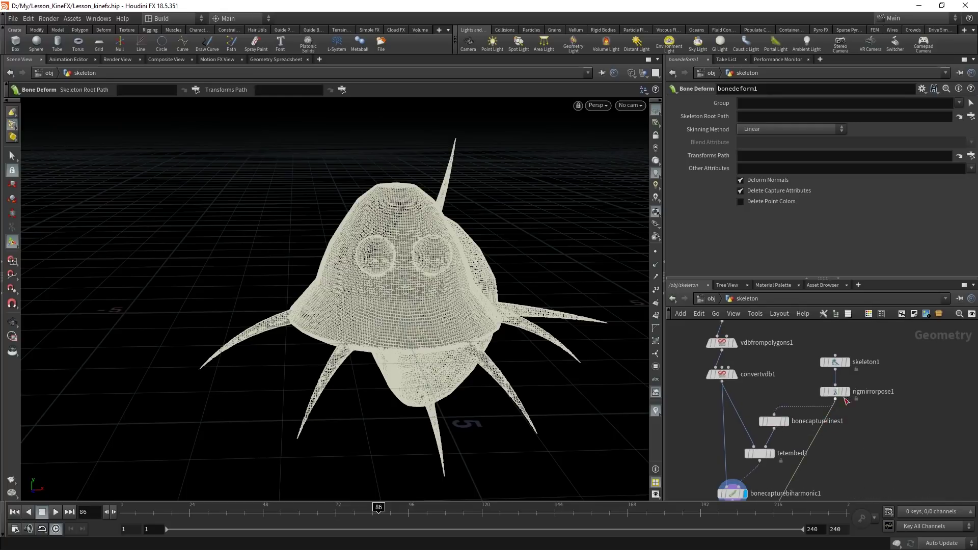
Step: Connect rigmirrorpose1 to bonedeform1's third input and move bonedeform1 to the lower right
scroll(937, 393, "up", 2)
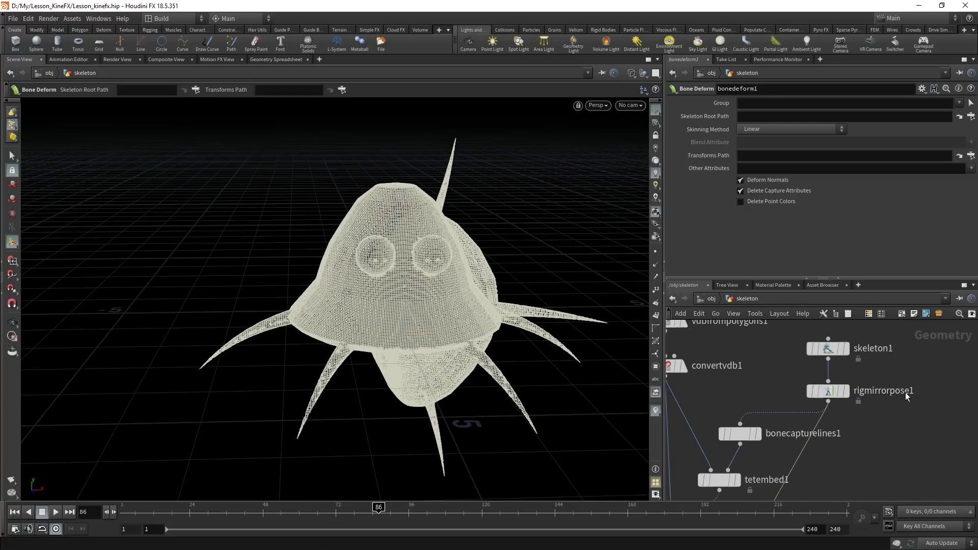
scroll(832, 481, "down", 3)
mouse_move(833, 481)
middle_mouse_down()
mouse_move(851, 364)
mouse_move(841, 419)
mouse_move(853, 374)
middle_mouse_up()
left_click(795, 436)
left_click(835, 412)
scroll(776, 437, "up", 3)
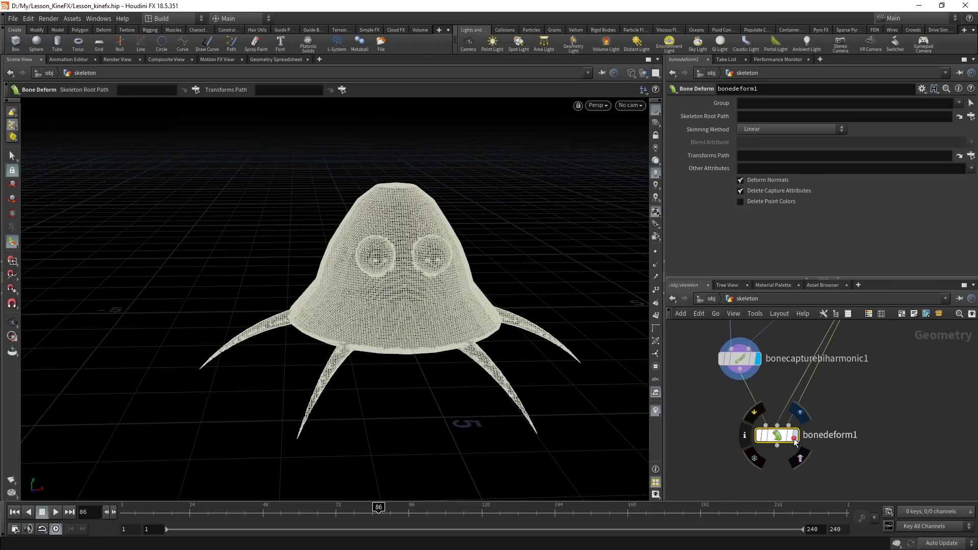
left_click_drag(775, 438, 831, 455)
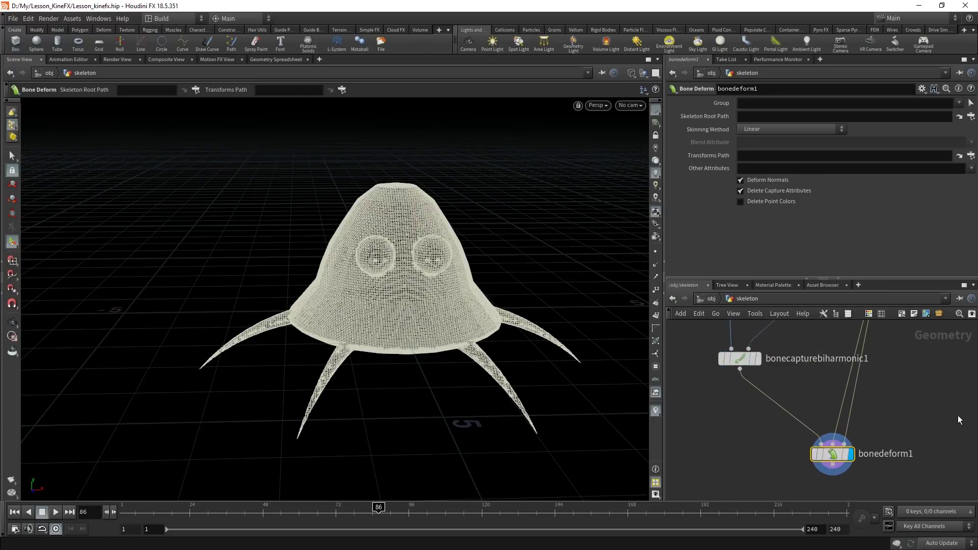
key("Tab")
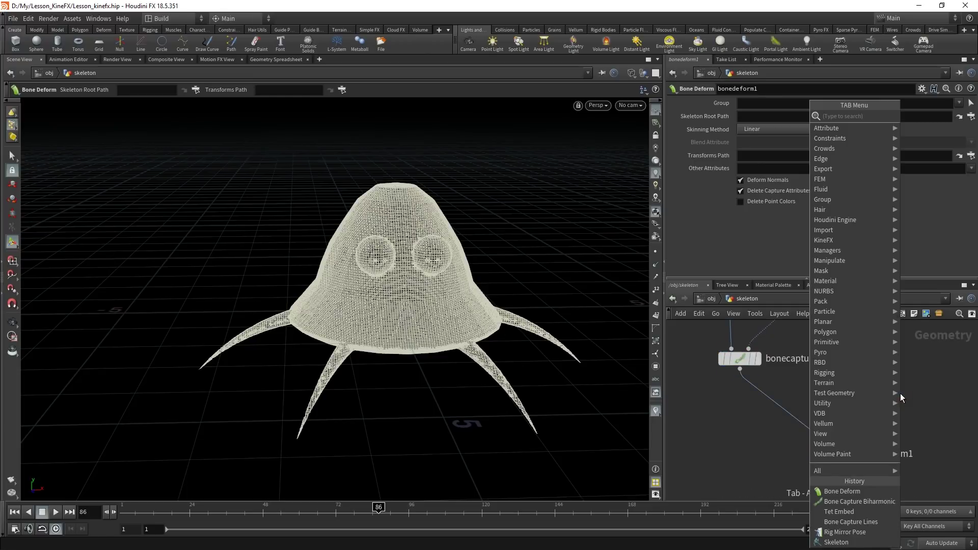
Step: Add a Rig Pose node feeding bonedeform1 and test-rotate a front leg joint
left_click(942, 181)
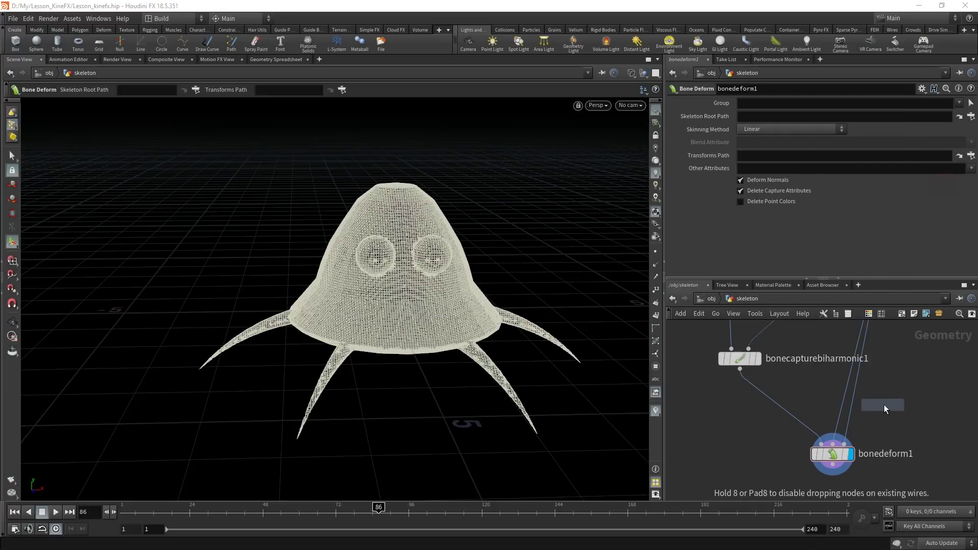
left_click(859, 393)
left_click_drag(859, 393, 907, 385)
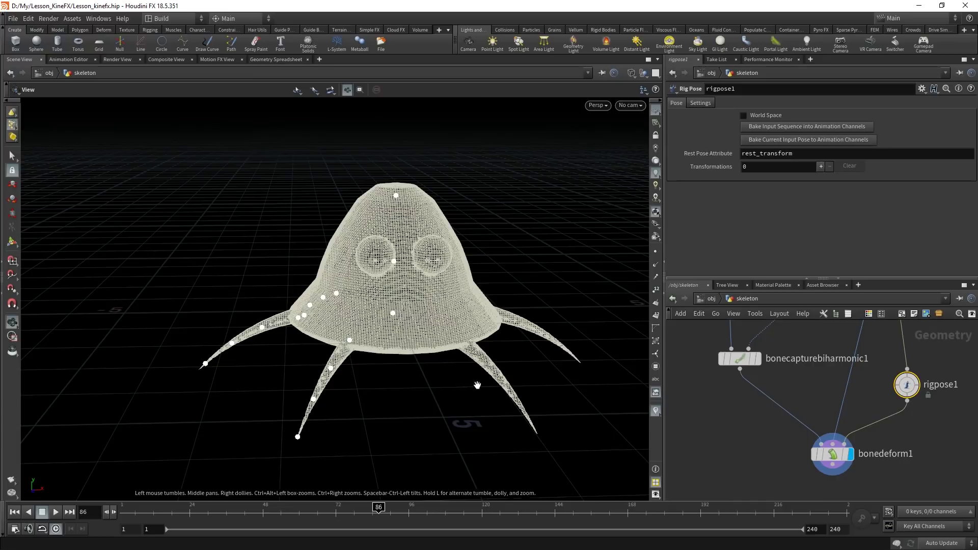
left_click_drag(480, 392, 530, 389, "alt")
left_click(353, 338)
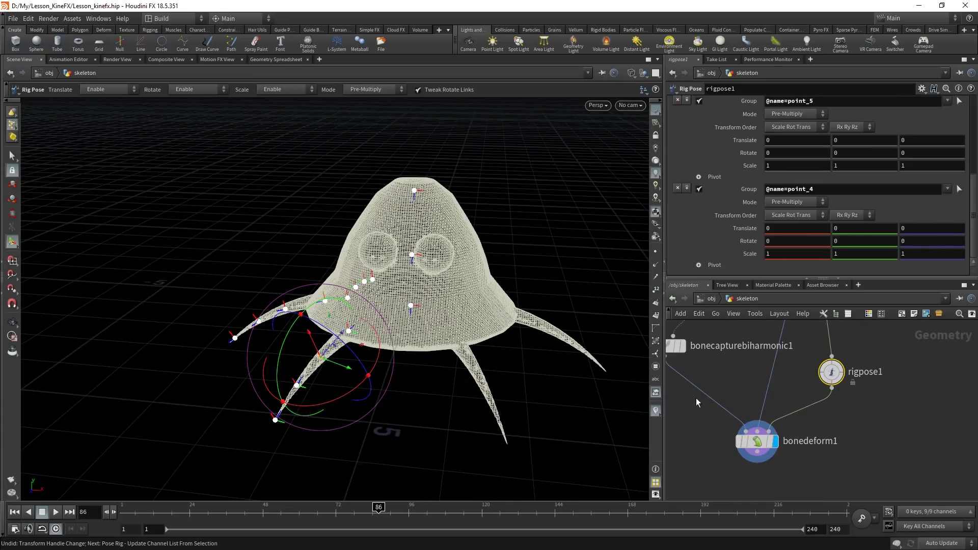
mouse_move(696, 399)
middle_mouse_down()
mouse_move(806, 405)
mouse_move(726, 425)
middle_mouse_up()
Step: Display rigmirrorpose1's skeleton and return to the 3D Scene View
left_click(810, 389)
left_click(276, 59)
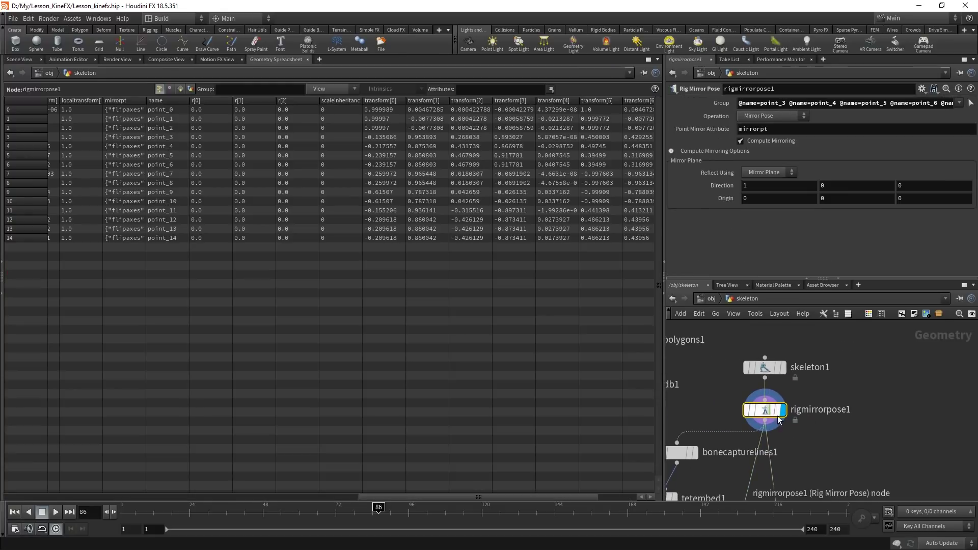
left_click(39, 62)
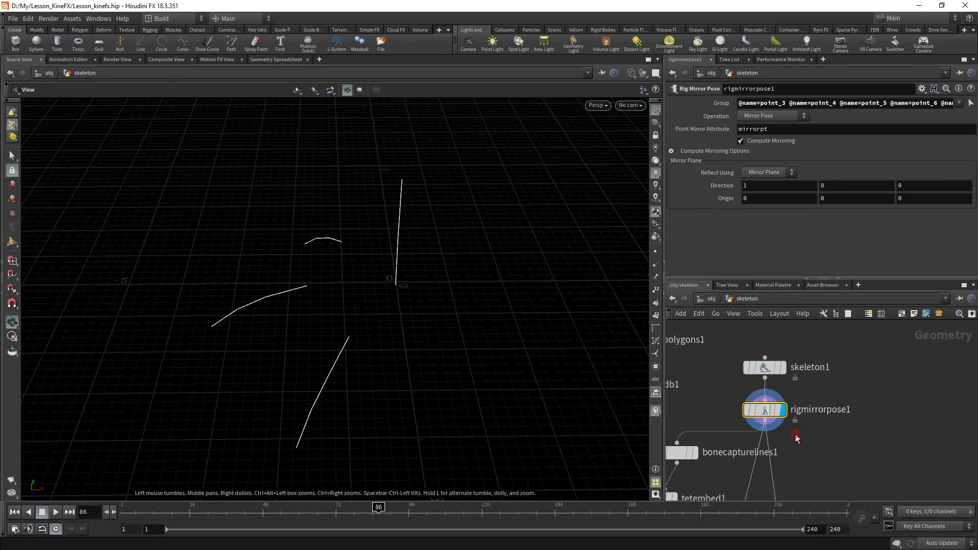
Step: Add a Skeleton Mirror node fed by skeleton1, grouping the centre joints to mirror
key("Tab")
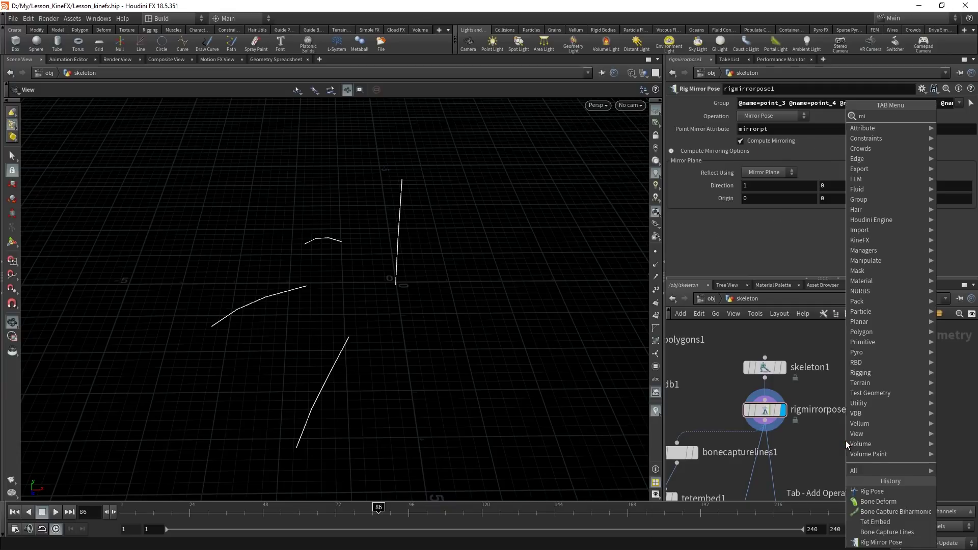
type("rror")
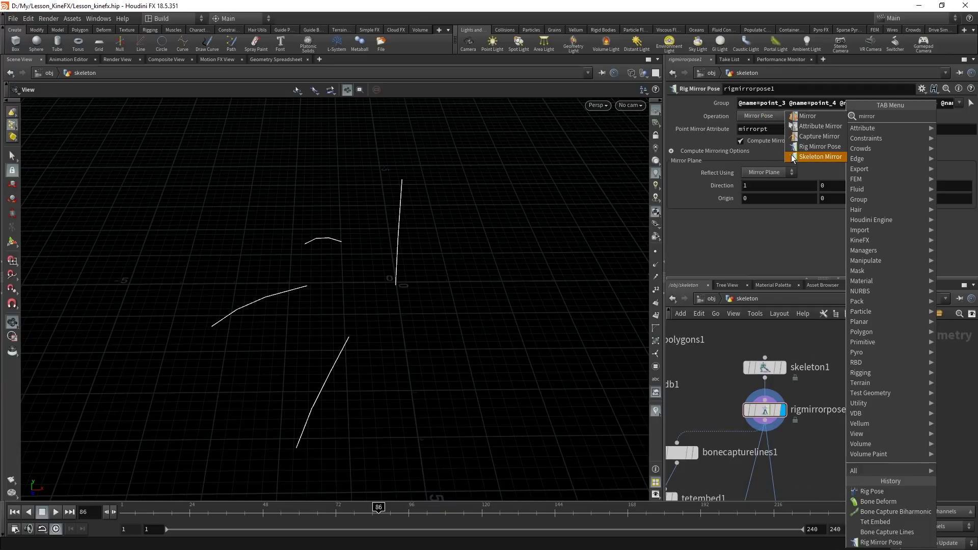
left_click(795, 158)
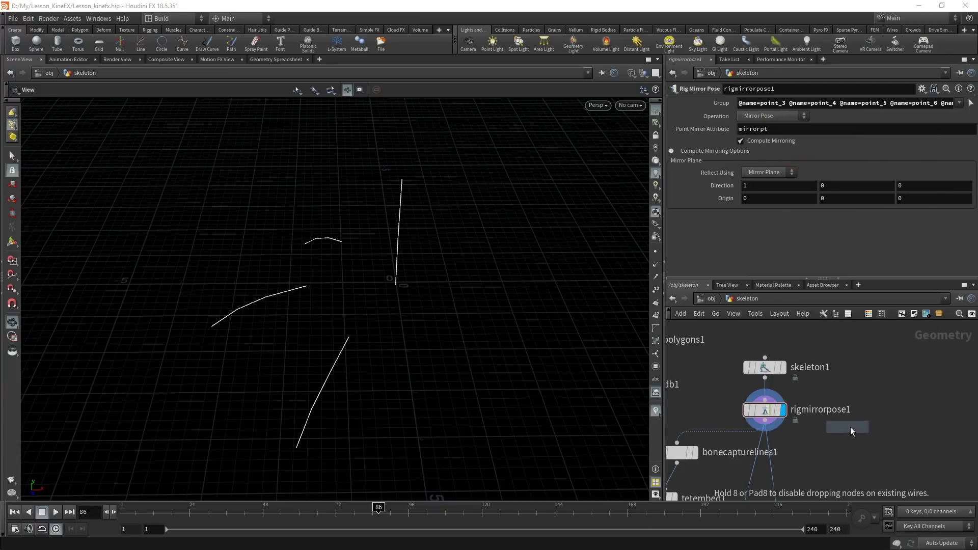
left_click(871, 418)
mouse_move(765, 367)
left_mouse_down()
mouse_move(800, 348)
mouse_move(887, 429)
left_mouse_up()
left_click(889, 418)
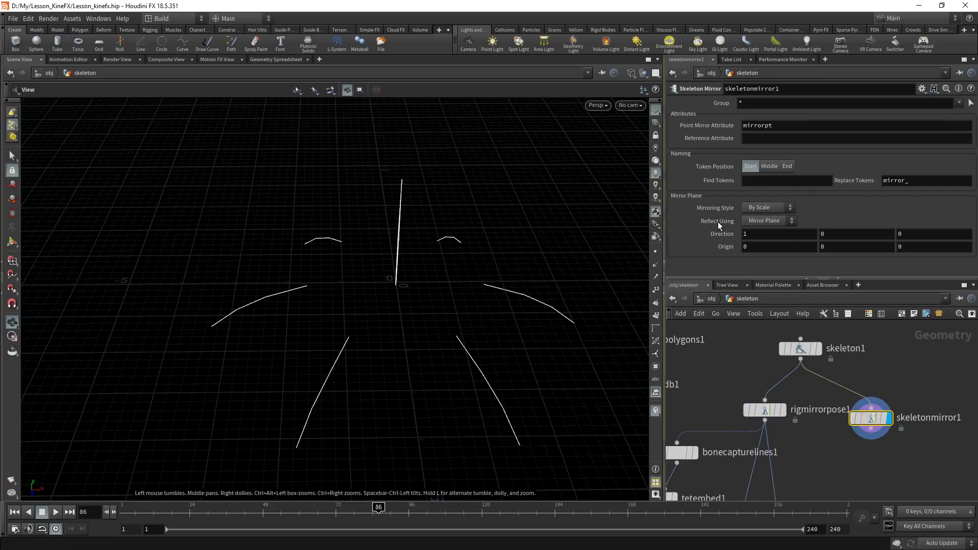
left_click(971, 102)
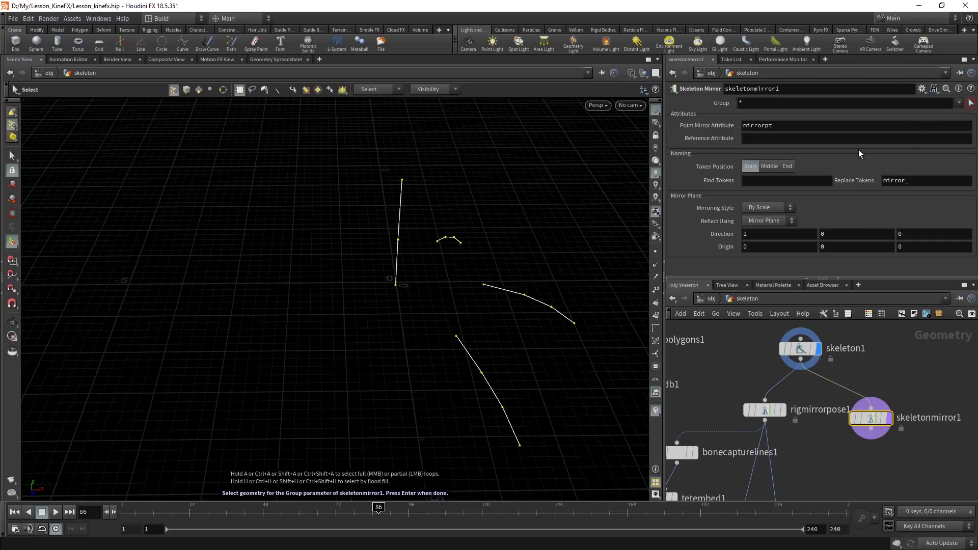
left_click_drag(371, 156, 407, 322)
key("Return")
Step: Delete rigmirrorpose1 and drop skeletonmirror1 into its place in the skeleton chain
middle_click_drag(787, 436, 826, 417)
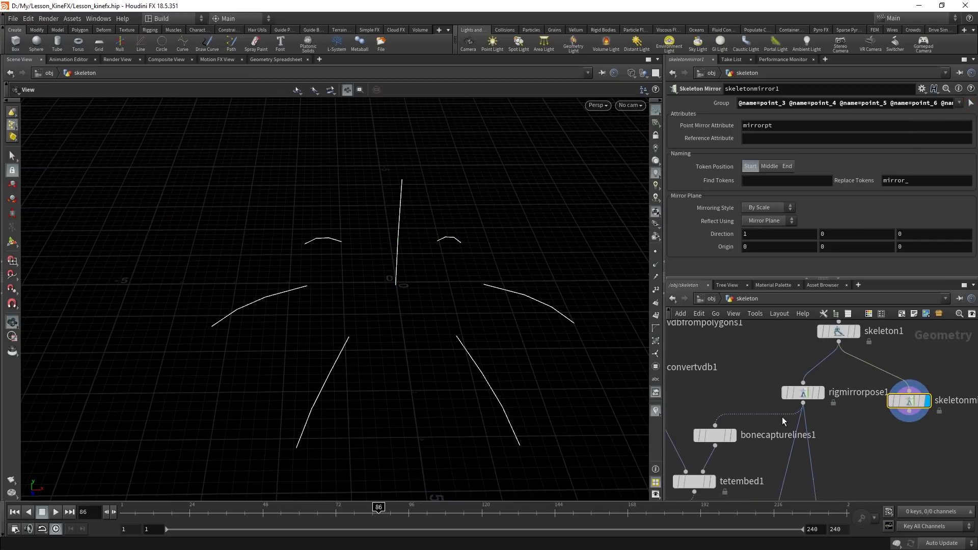
left_click(885, 423)
left_click(803, 393)
key("Delete")
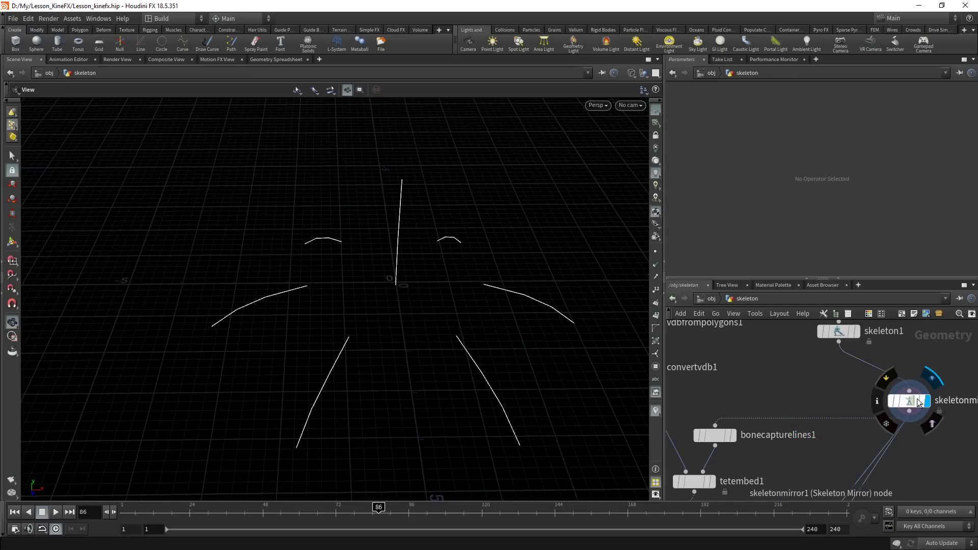
left_click_drag(919, 406, 848, 387)
mouse_move(860, 493)
middle_mouse_down()
mouse_move(860, 454)
mouse_move(918, 350)
middle_mouse_up()
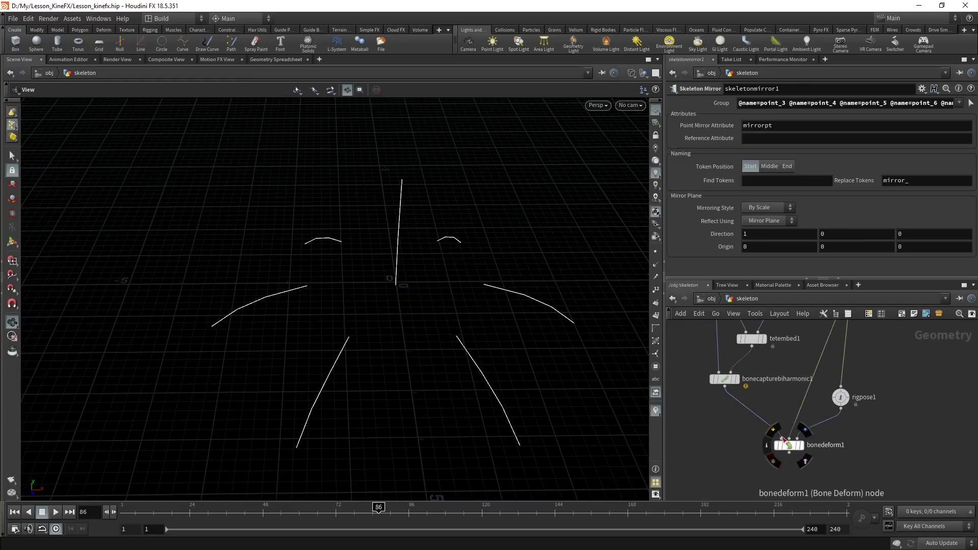
Step: Display the bone-deformed mesh from bonedeform1 and start posing joints on rigpose1
left_click(730, 381)
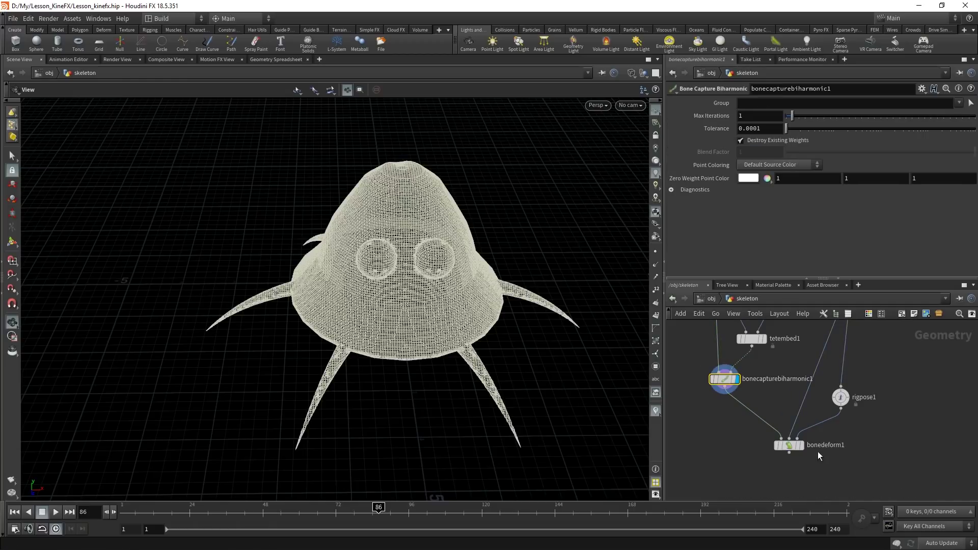
scroll(796, 453, "up", 3)
left_click(800, 449)
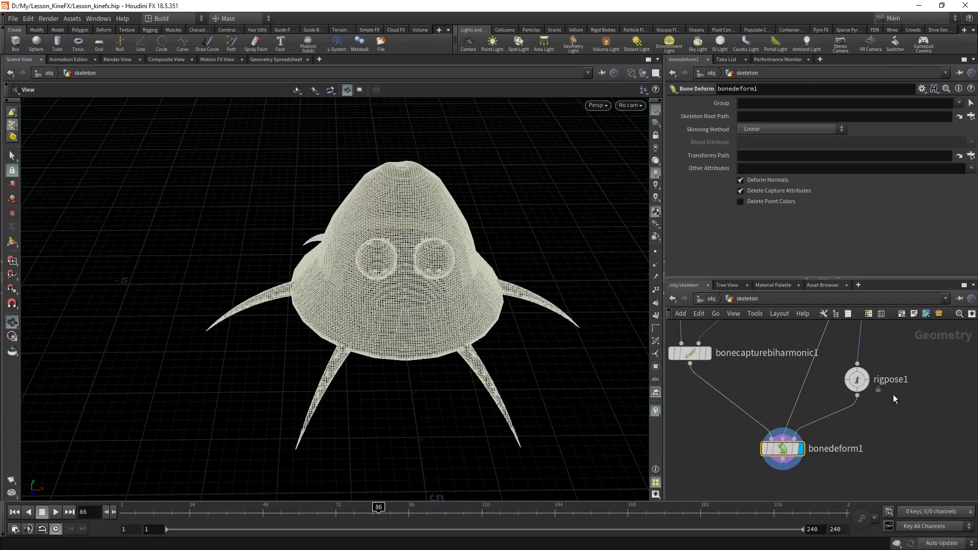
left_click(857, 380)
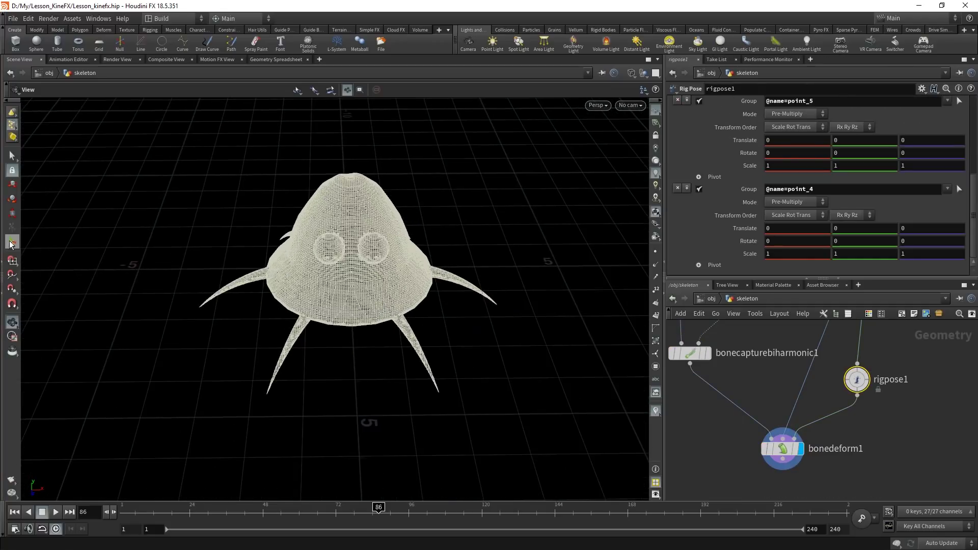
key("Return")
Step: Rotate the right leg joint about 21.8 degrees and tilt the body via point_1
left_click_drag(368, 313, 511, 313, "alt")
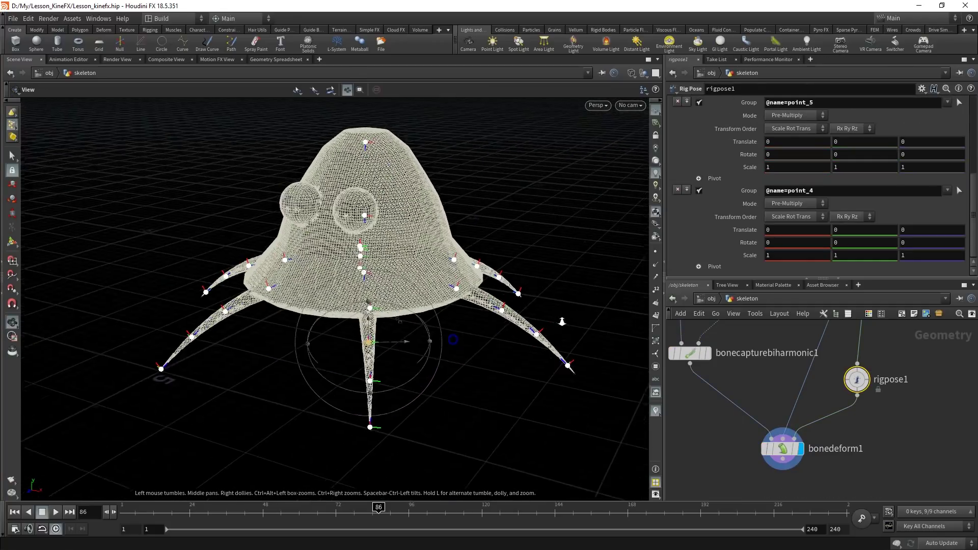
left_click(503, 309)
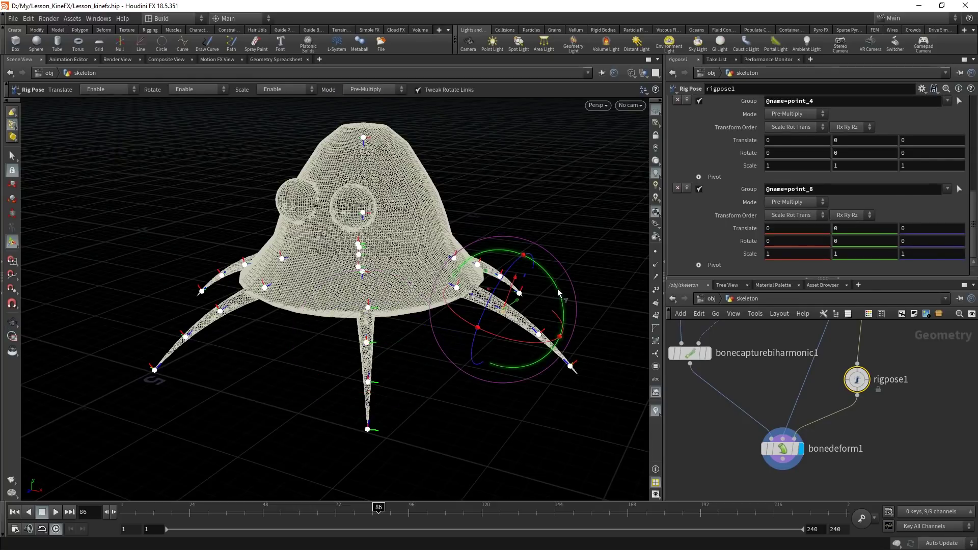
mouse_move(551, 292)
left_mouse_down()
mouse_move(570, 314)
mouse_move(528, 353)
mouse_move(571, 337)
left_mouse_up()
left_click(529, 344)
key("Escape")
mouse_move(510, 306)
left_mouse_down()
mouse_move(402, 300)
mouse_move(306, 233)
left_mouse_up()
key("Return")
left_click(312, 228)
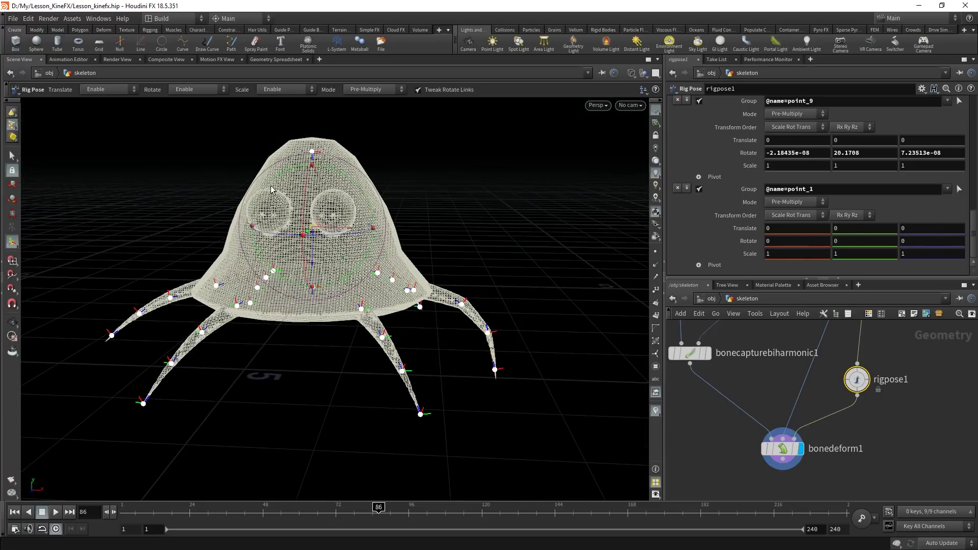
mouse_move(271, 189)
left_mouse_down()
mouse_move(285, 196)
mouse_move(249, 214)
mouse_move(352, 204)
mouse_move(398, 306)
left_mouse_up()
Step: Rotate leg joints point_4 and point_3, then reselect skeleton1 for editing
key("Escape")
key("Return")
scroll(409, 367, "up", 3)
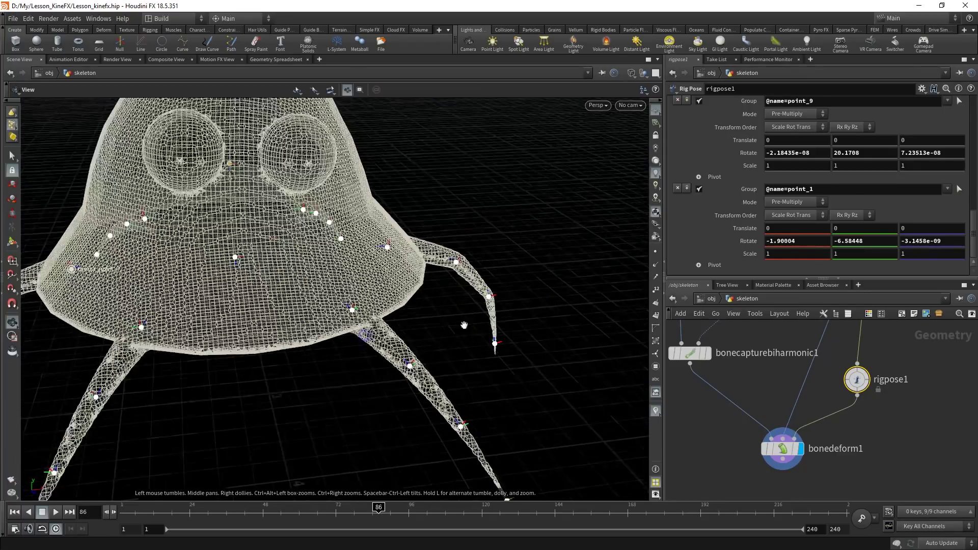
left_click(409, 366)
left_click_drag(410, 360, 399, 334)
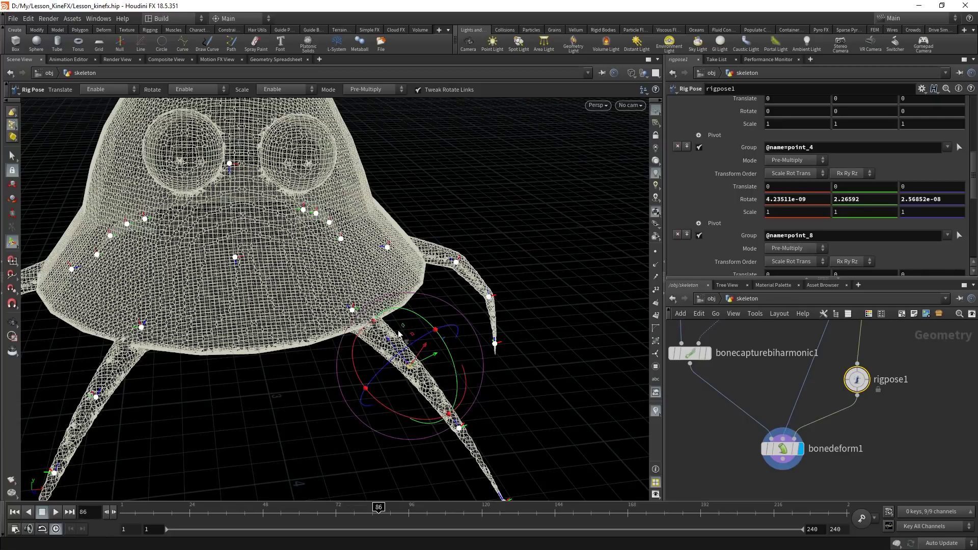
left_click(352, 309)
mouse_move(392, 311)
left_mouse_down()
mouse_move(406, 340)
mouse_move(412, 316)
mouse_move(366, 349)
mouse_move(510, 357)
mouse_move(590, 339)
mouse_move(491, 405)
mouse_move(484, 249)
left_mouse_up()
key("Escape")
left_click(857, 405)
key("Escape")
Step: Move mirror1 under sphere2 and bring the bone capture and deform nodes into view
key("Return")
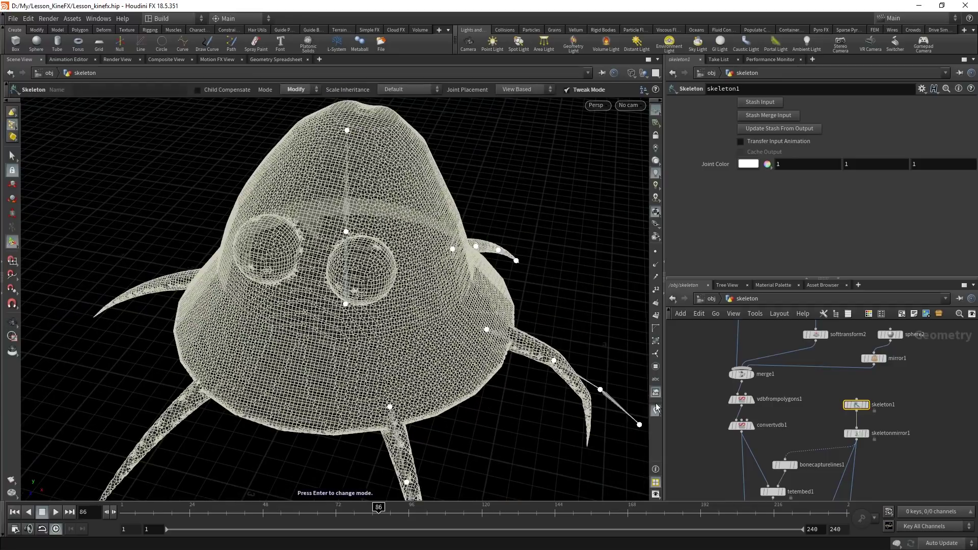
scroll(775, 405, "down", 3)
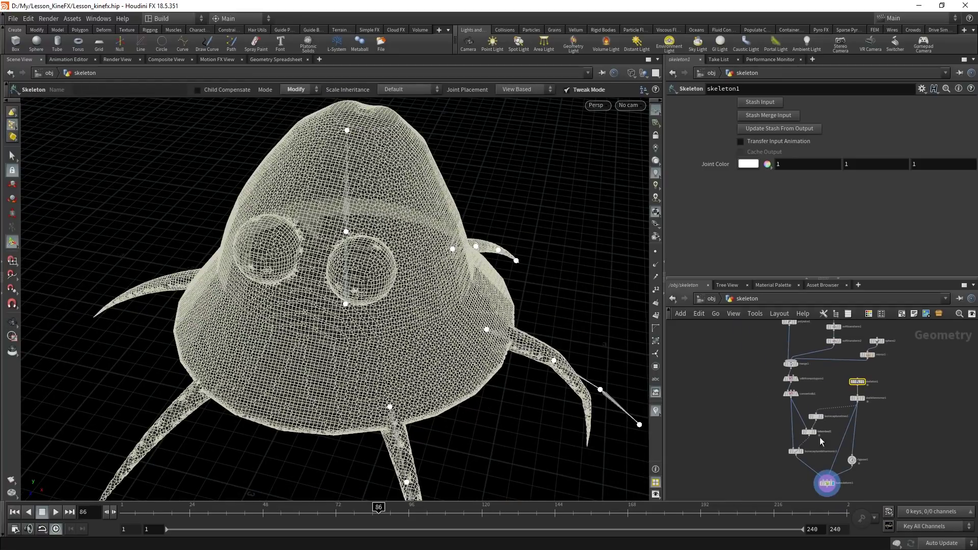
scroll(879, 375, "up", 3)
left_click_drag(855, 355, 874, 353)
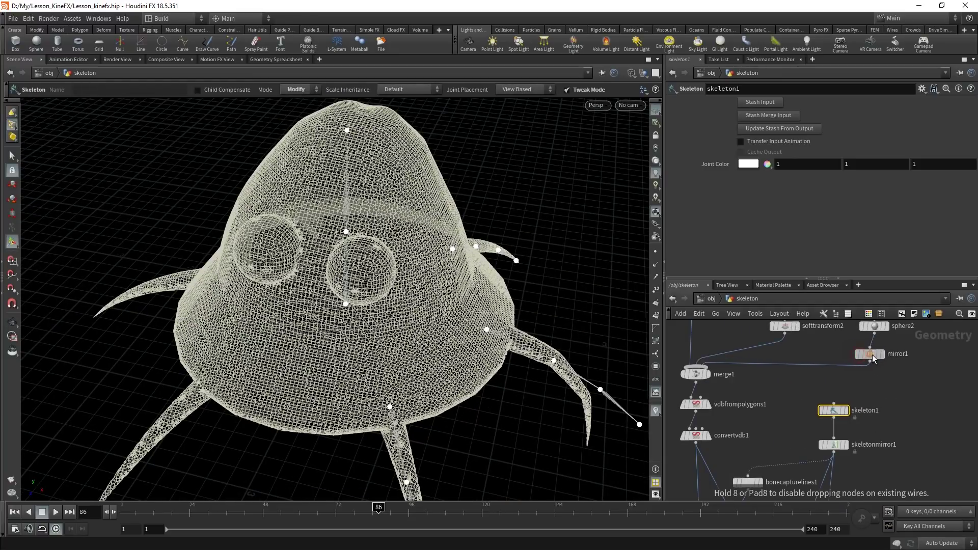
scroll(763, 425, "down", 3)
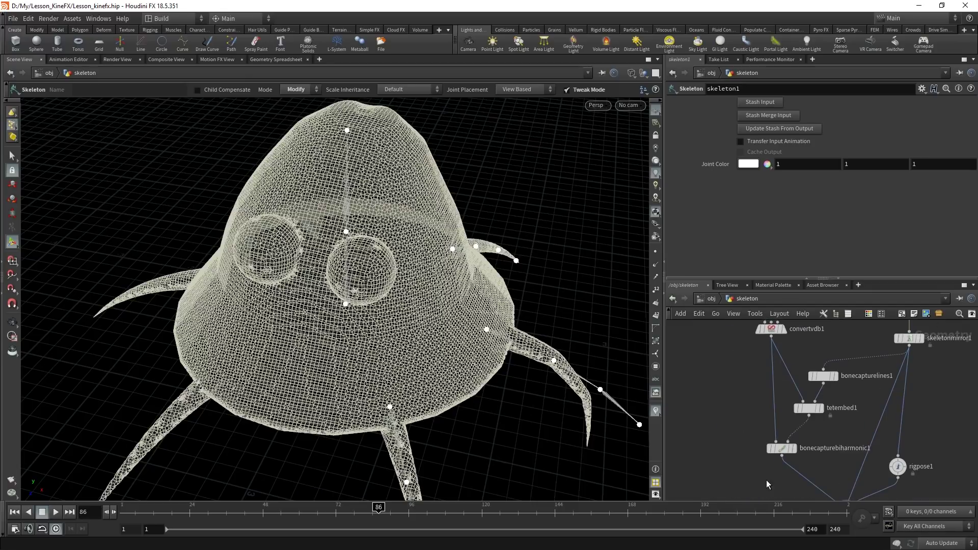
middle_click_drag(729, 425, 726, 391)
scroll(726, 391, "up", 4)
Step: Add a Capture Layer Paint node wired into the bone deform
key("Tab")
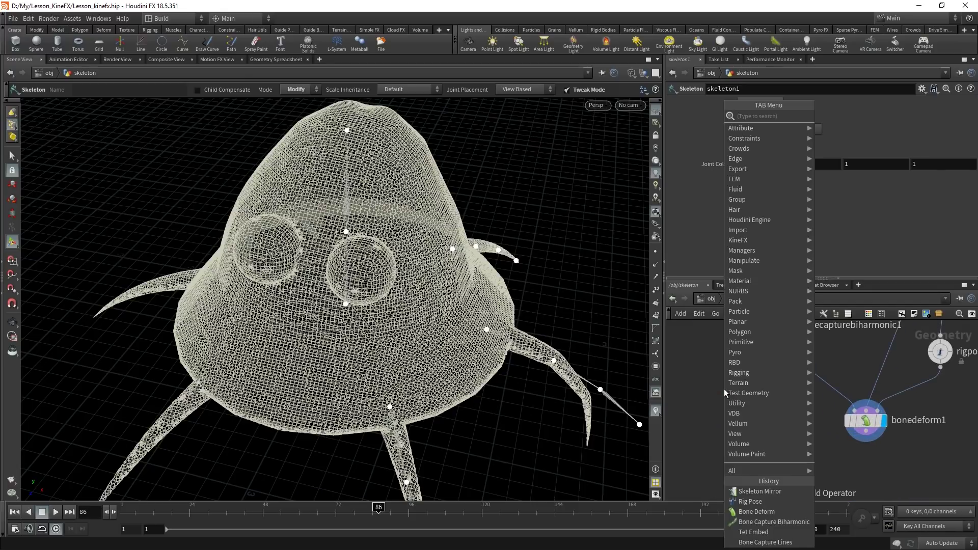
type("layer")
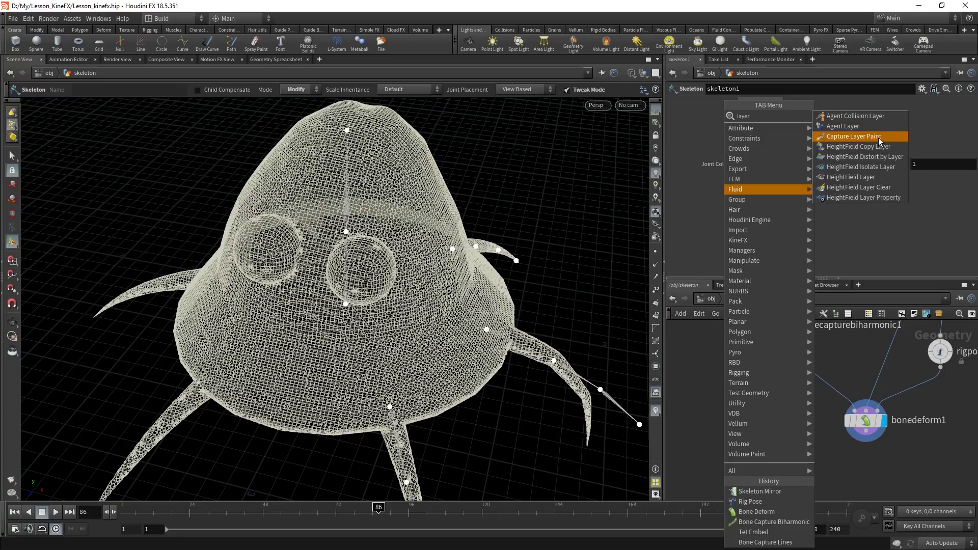
left_click(880, 138)
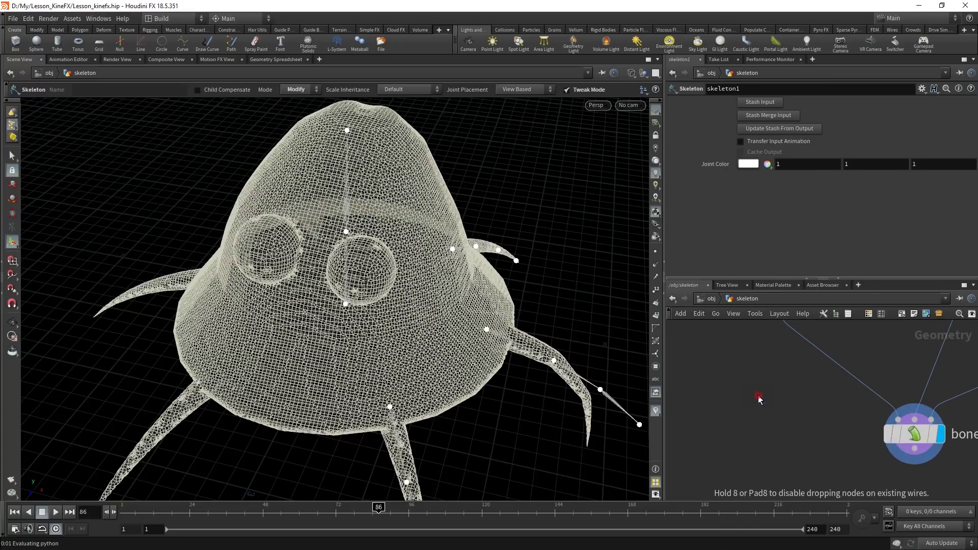
left_click(695, 400)
left_click_drag(695, 399, 791, 371)
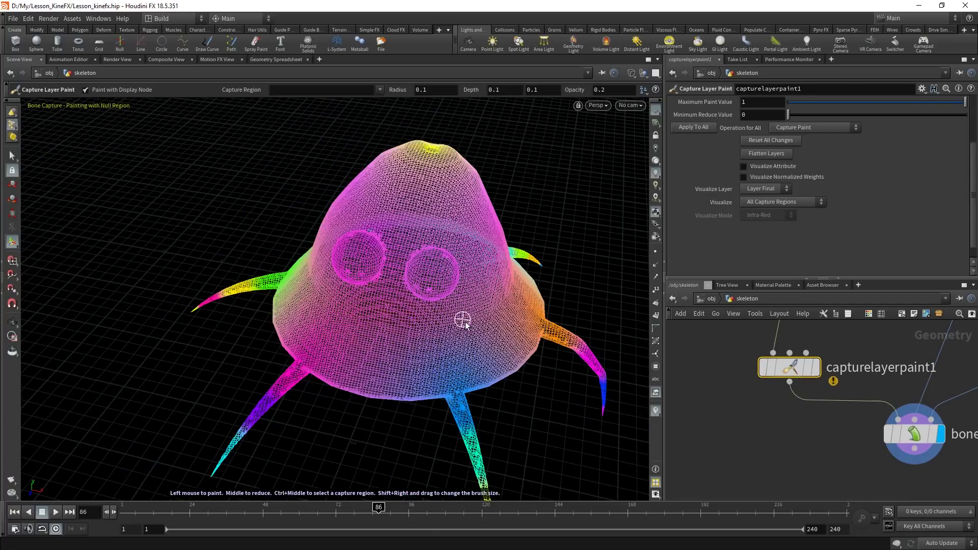
Step: Set the middle mouse operation to Region Selector and Visualize to Selected Capture Region
right_click(455, 272)
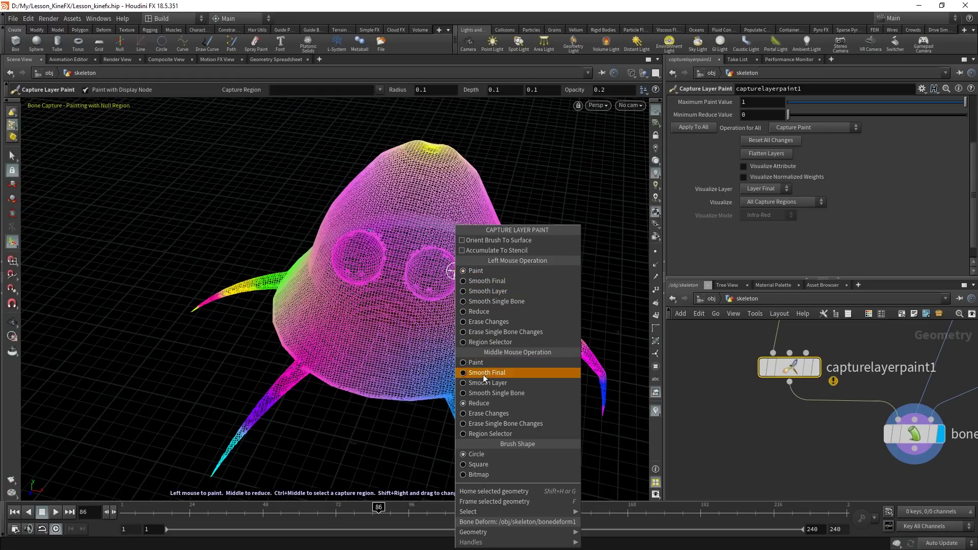
left_click(465, 434)
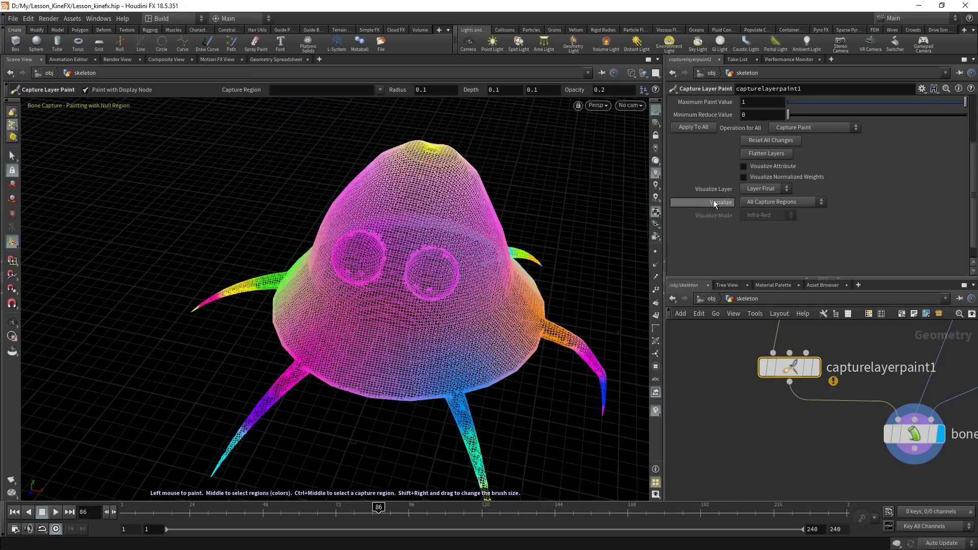
left_click(762, 204)
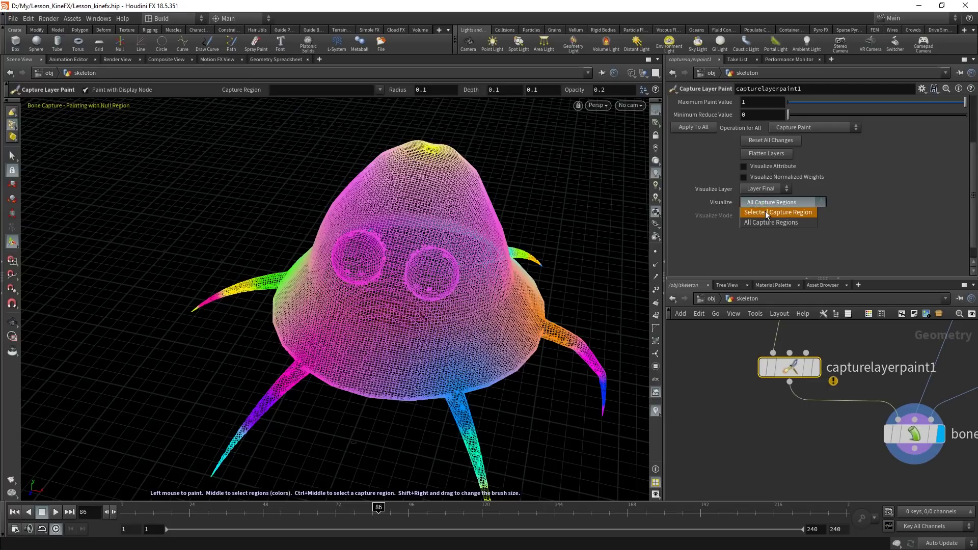
left_click(770, 212)
Step: Preview capture regions point_7, point_3, point_4 and the body by middle-clicking them
left_click_drag(554, 361, 436, 321, "alt")
middle_click(452, 323)
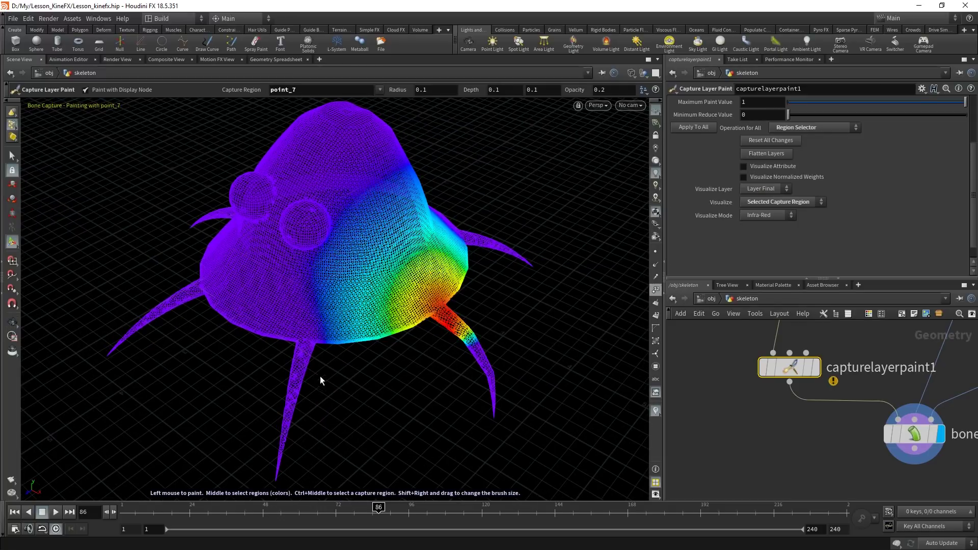
middle_click(305, 361)
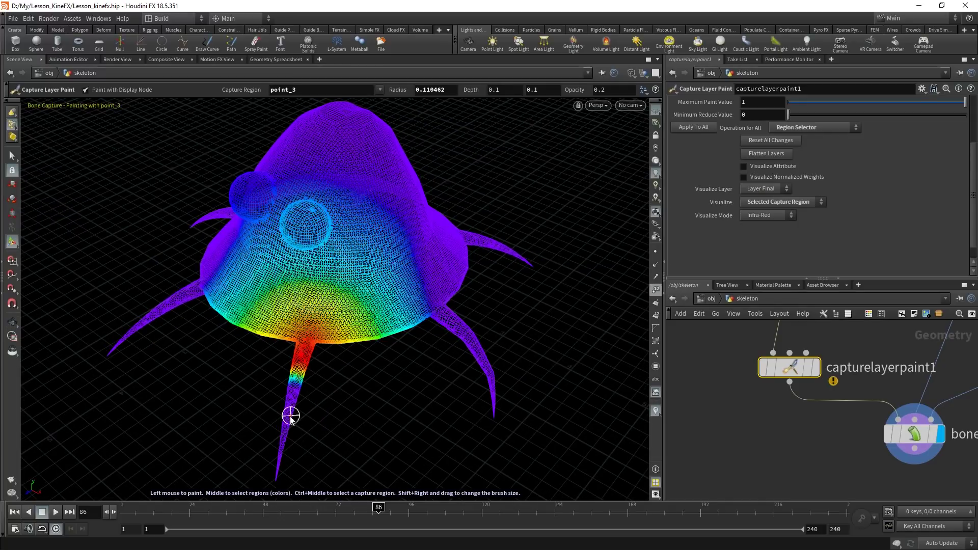
middle_click(290, 417)
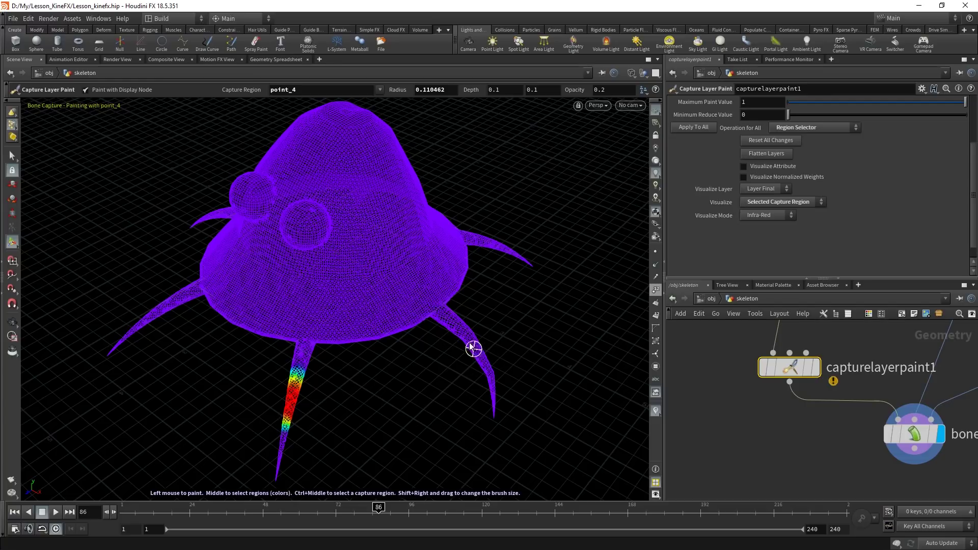
middle_click(457, 326)
mouse_move(323, 316)
left_mouse_down("alt")
mouse_move(306, 317)
mouse_move(402, 282)
mouse_move(377, 271)
left_mouse_up("alt")
middle_click(415, 216)
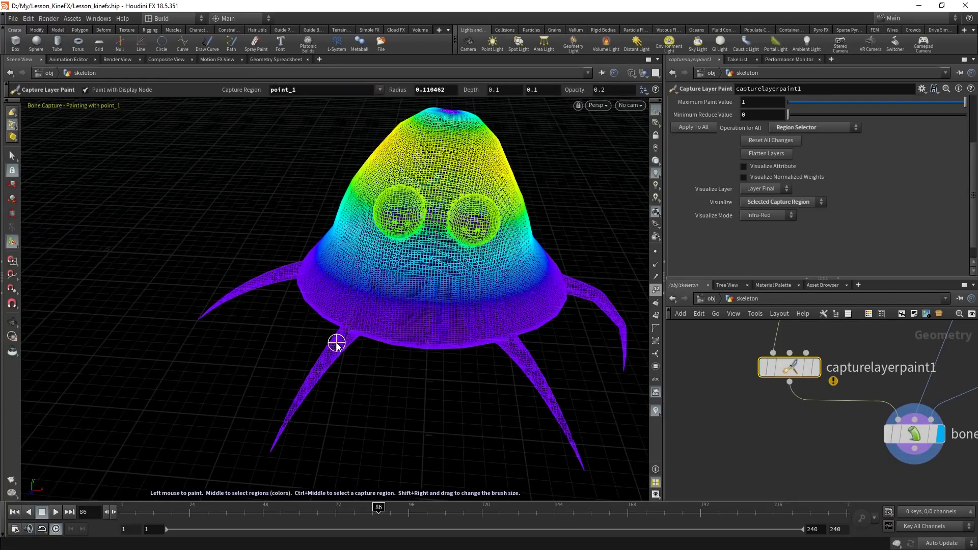
key("Escape")
mouse_move(312, 360)
left_mouse_down()
mouse_move(385, 332)
mouse_move(397, 306)
left_mouse_up()
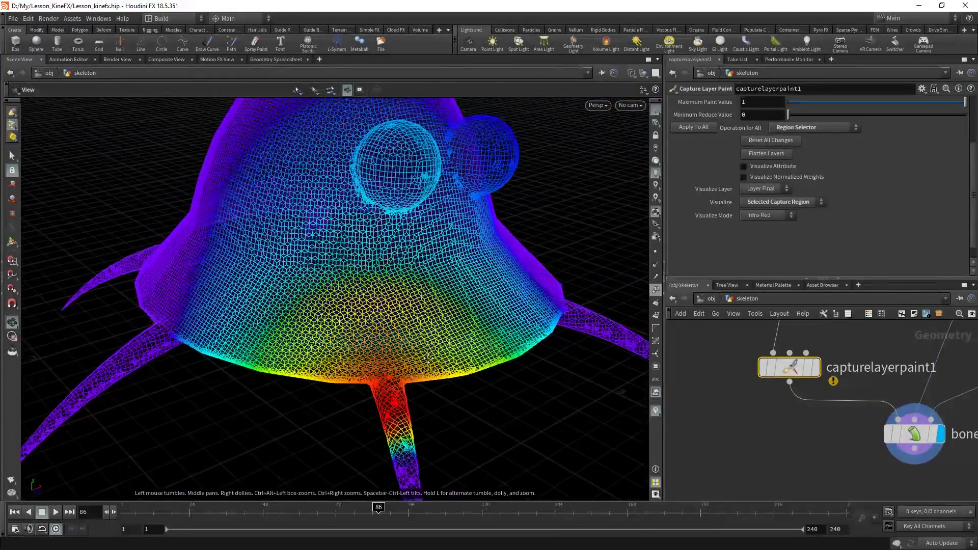
key("Return")
Step: Switch the capture paint brush to Reduce Capture Weight
right_click(403, 298)
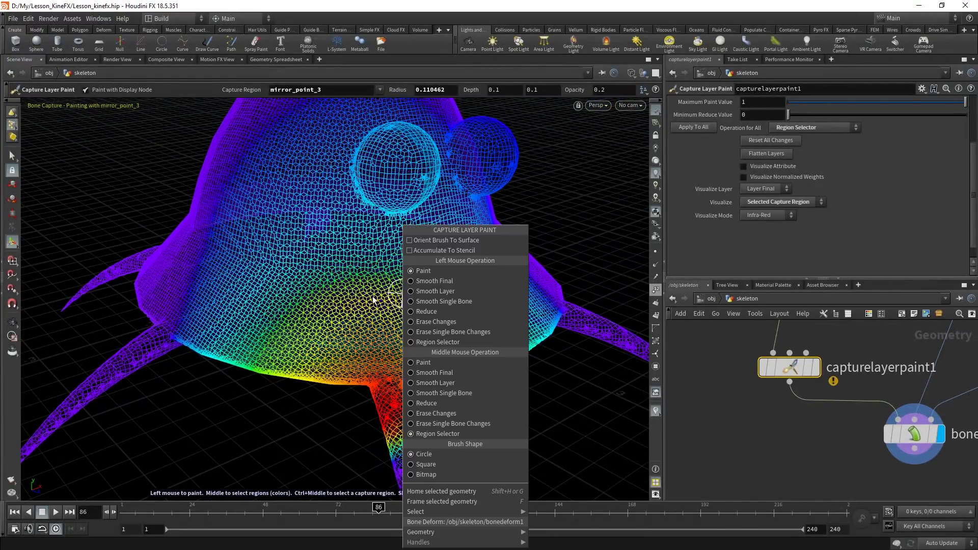
left_click(426, 312)
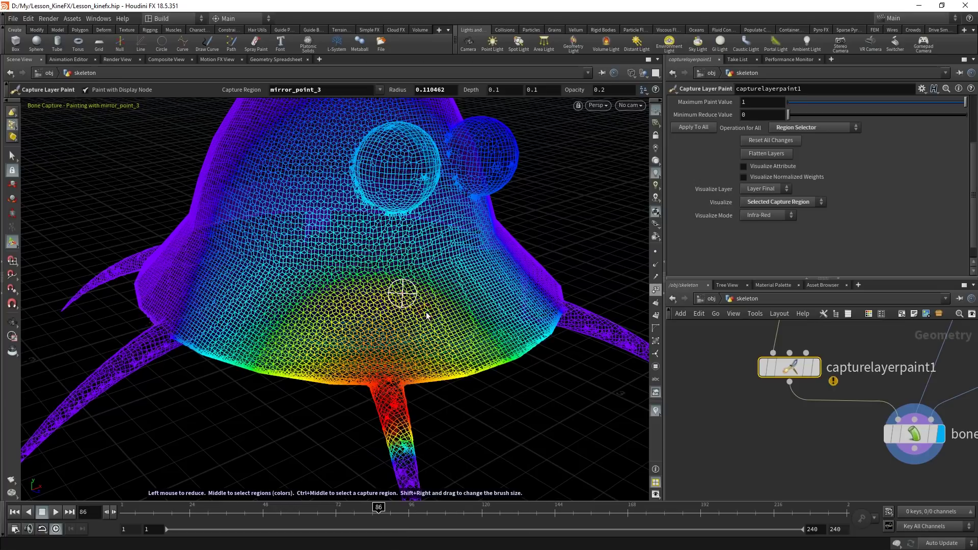
key("Escape")
mouse_move(427, 316)
left_mouse_down()
mouse_move(400, 316)
mouse_move(499, 325)
mouse_move(410, 345)
mouse_move(444, 326)
left_mouse_up()
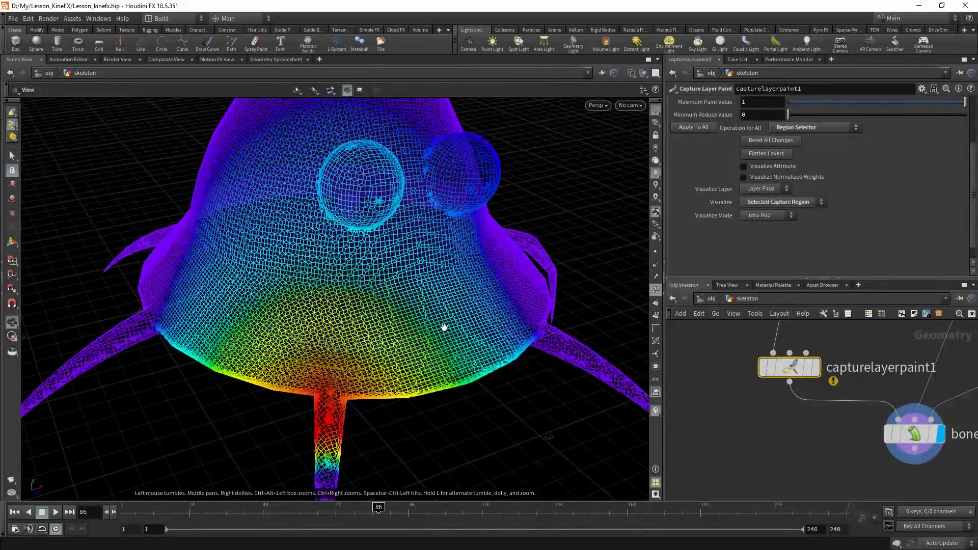
key("Return")
left_click_drag(349, 343, 350, 332)
Step: Enlarge the brush and paint mirror_point_3's weights down across the head and lower-left body
right_click_drag(350, 329, 335, 246, "shift")
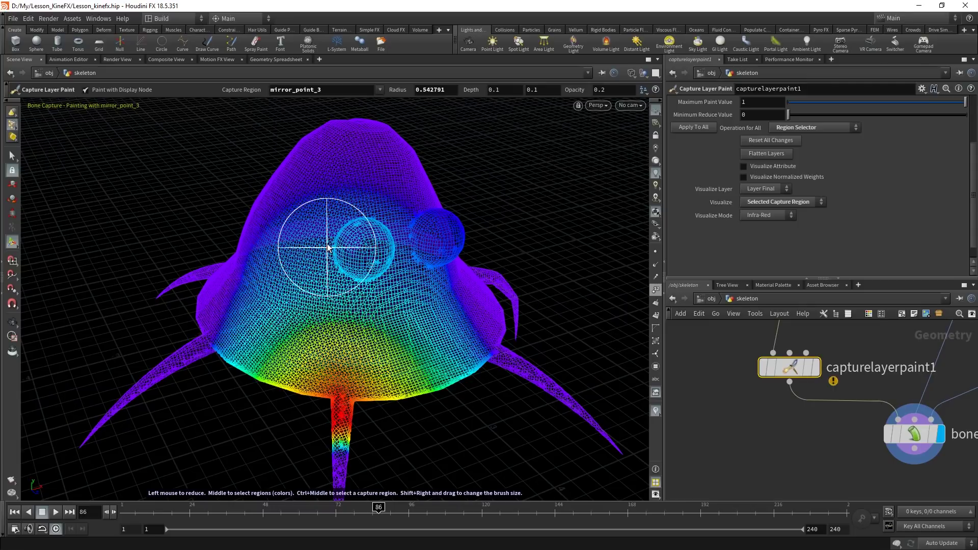
mouse_move(334, 247)
left_mouse_down()
mouse_move(286, 224)
mouse_move(404, 208)
mouse_move(361, 230)
mouse_move(361, 245)
mouse_move(351, 238)
left_mouse_up()
mouse_move(292, 254)
left_mouse_down()
mouse_move(312, 266)
mouse_move(228, 289)
mouse_move(326, 257)
mouse_move(282, 277)
mouse_move(262, 306)
left_mouse_up()
right_click_drag(262, 305, 252, 225, "shift")
mouse_move(251, 224)
left_mouse_down()
mouse_move(257, 301)
mouse_move(219, 370)
mouse_move(258, 360)
mouse_move(308, 283)
mouse_move(280, 258)
mouse_move(350, 208)
left_mouse_up()
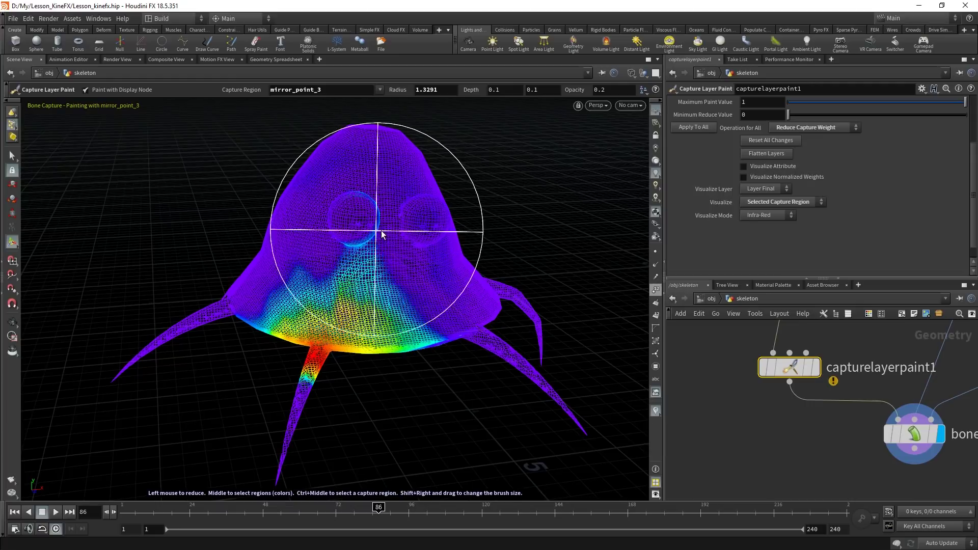
left_click_drag(367, 225, 333, 221, "alt")
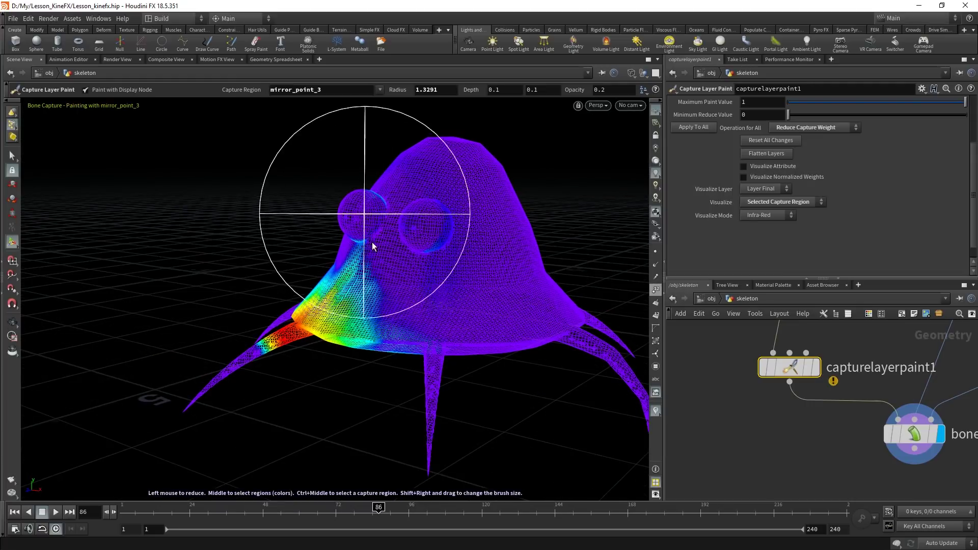
left_click_drag(399, 310, 436, 294, "alt")
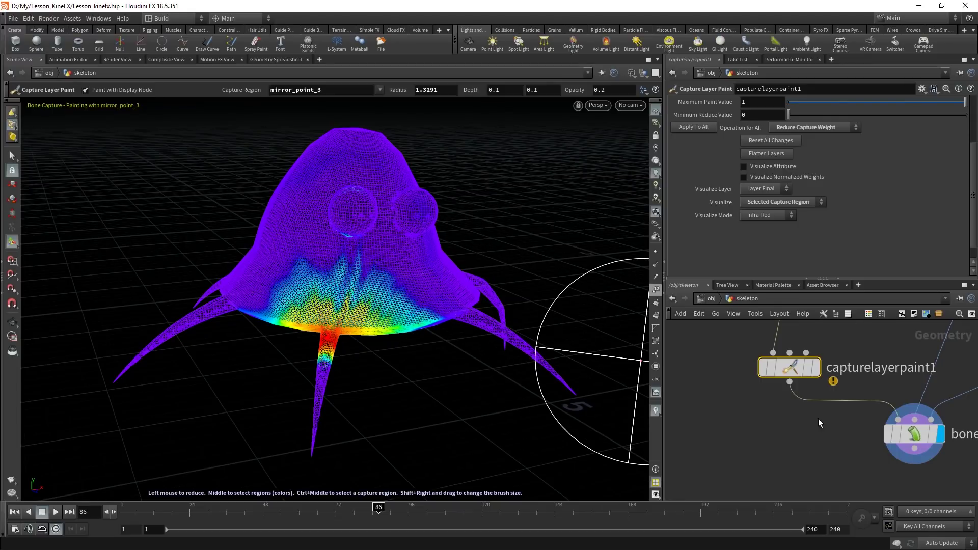
scroll(810, 419, "down", 3)
middle_click_drag(810, 419, 855, 425)
Step: Inspect rigpose1's 68.4652-degree mirror_point_3 front-leg rotation, then resume painting on capturelayerpaint1
left_click(850, 403)
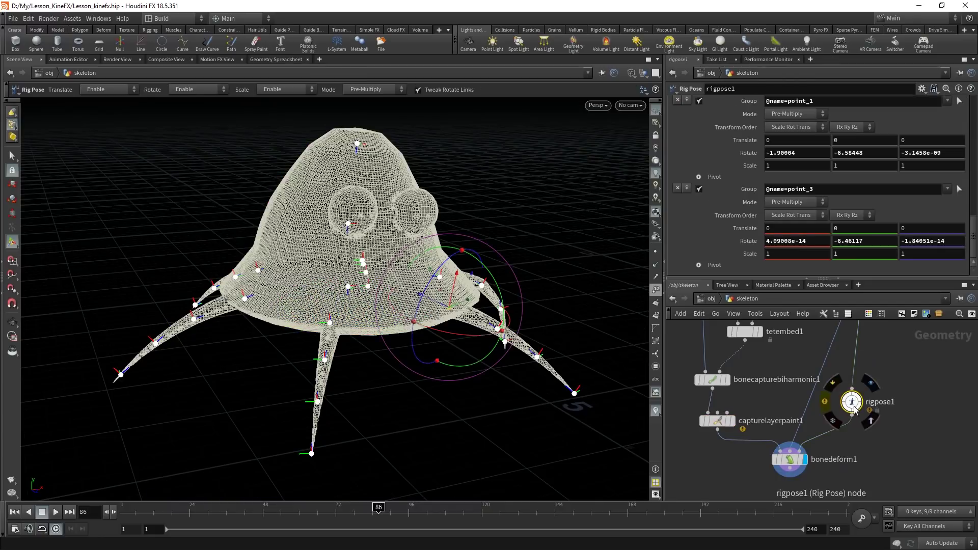
left_click(331, 324)
mouse_move(332, 324)
left_mouse_down("alt")
mouse_move(290, 309)
mouse_move(316, 362)
left_mouse_up("alt")
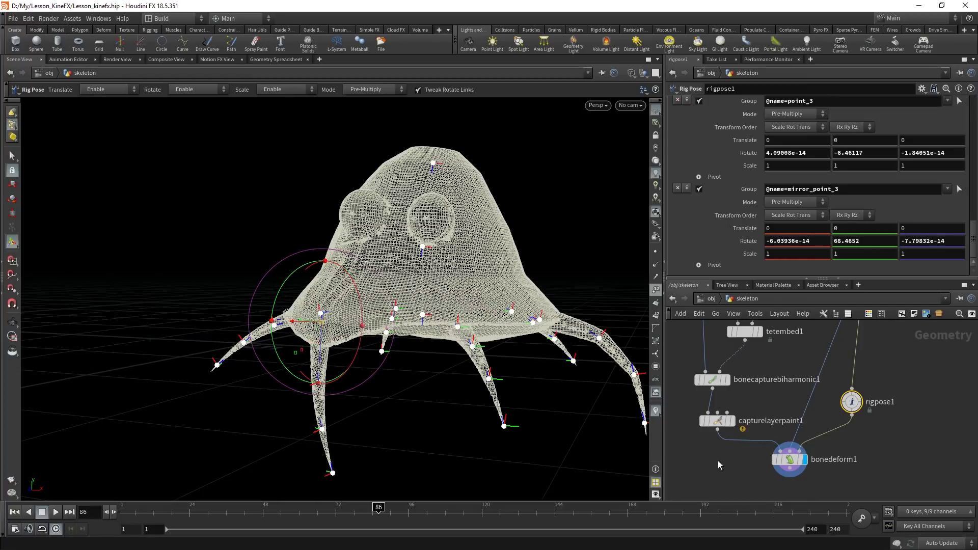
left_click_drag(700, 454, 738, 412)
key("Return")
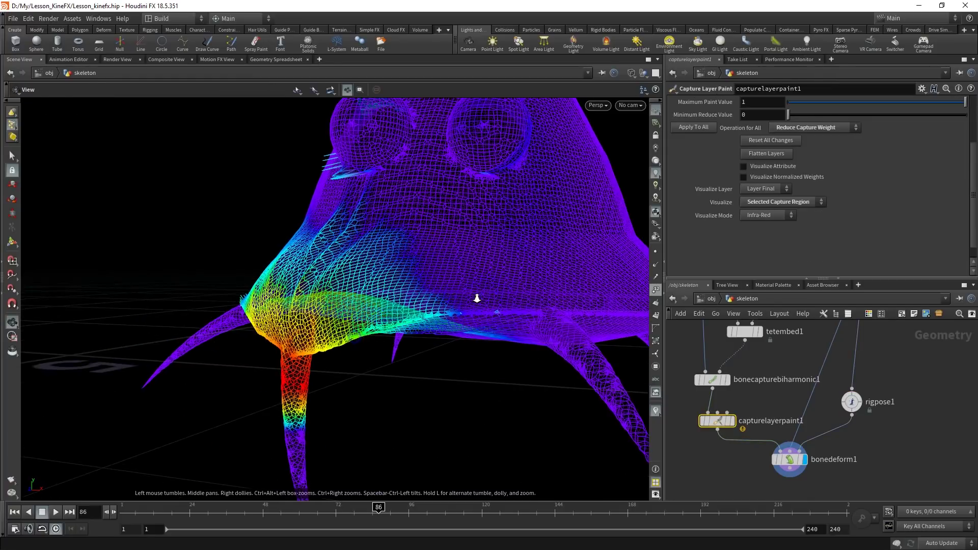
Step: Reduce the leftover cyan upper-body weights to purple and bring up the brush operation choices
left_click_drag(404, 360, 470, 343, "alt")
mouse_move(326, 189)
left_mouse_down()
mouse_move(342, 211)
mouse_move(162, 216)
mouse_move(306, 225)
mouse_move(312, 239)
left_mouse_up()
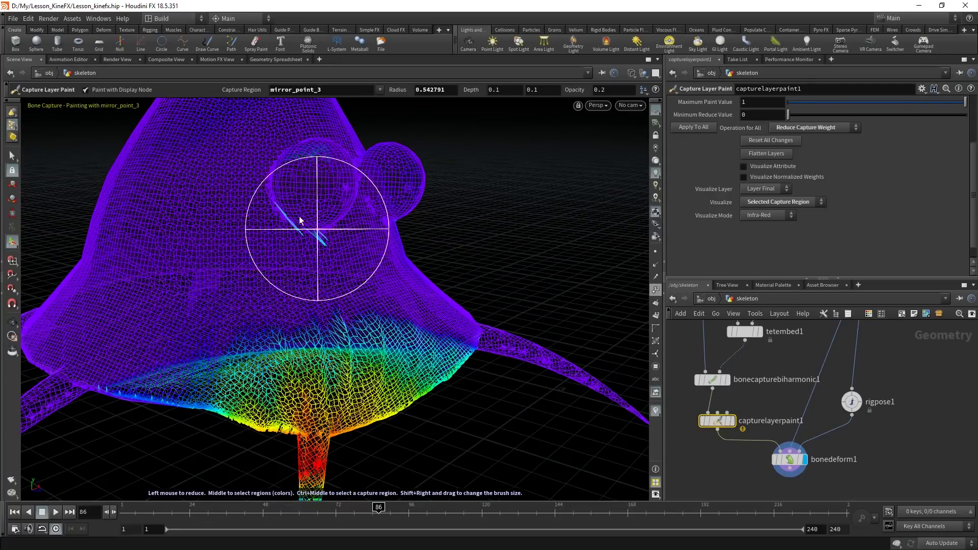
key("Escape")
key("Return")
scroll(311, 217, "up", 5)
right_click(282, 209)
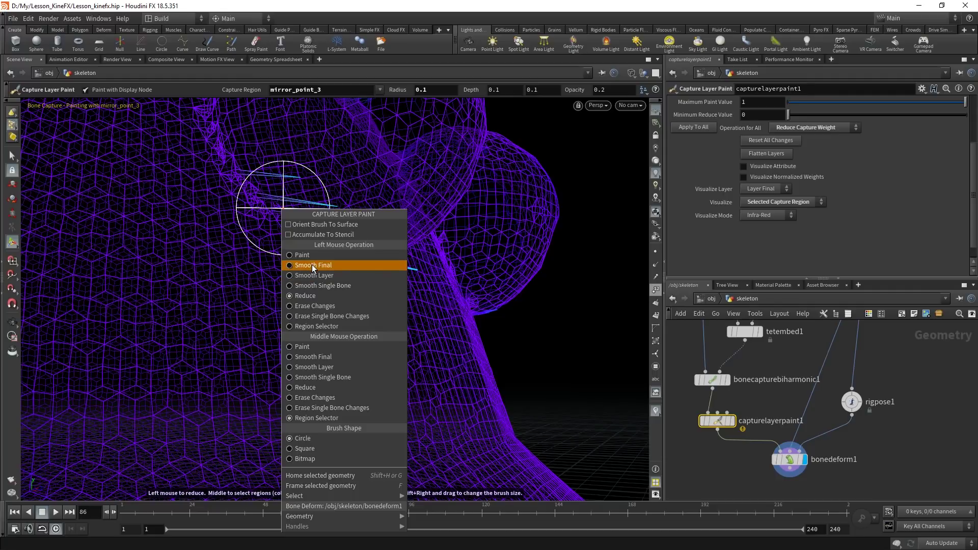
Step: Try a Smooth Final stroke with a smaller brush, then undo it
left_click(312, 266)
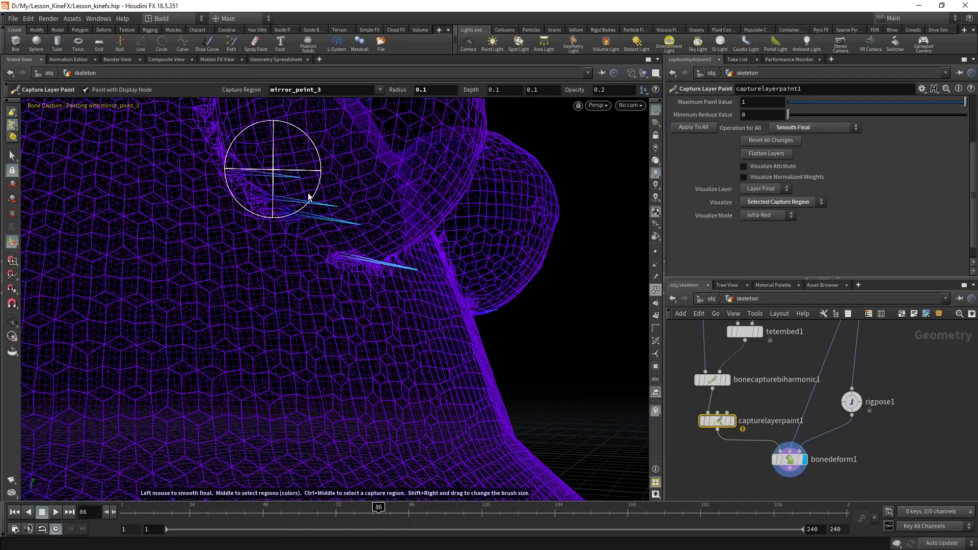
right_click_drag(332, 249, 357, 255, "shift")
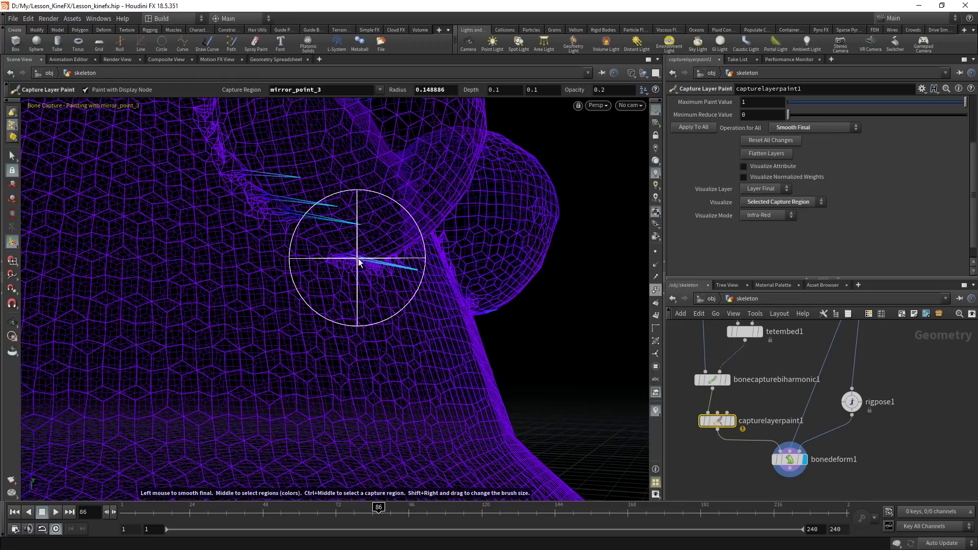
key("ctrl+z")
left_click_drag(282, 136, 525, 271)
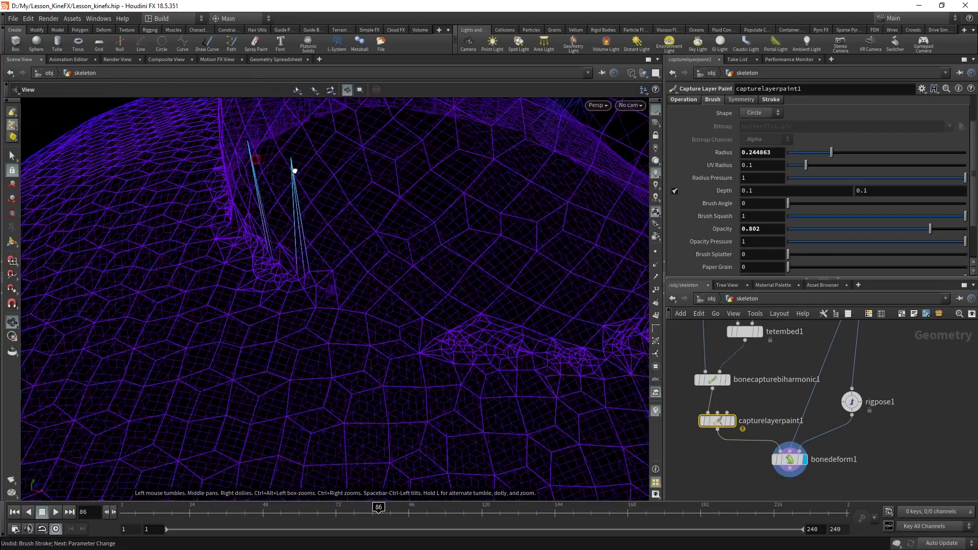
key("Return")
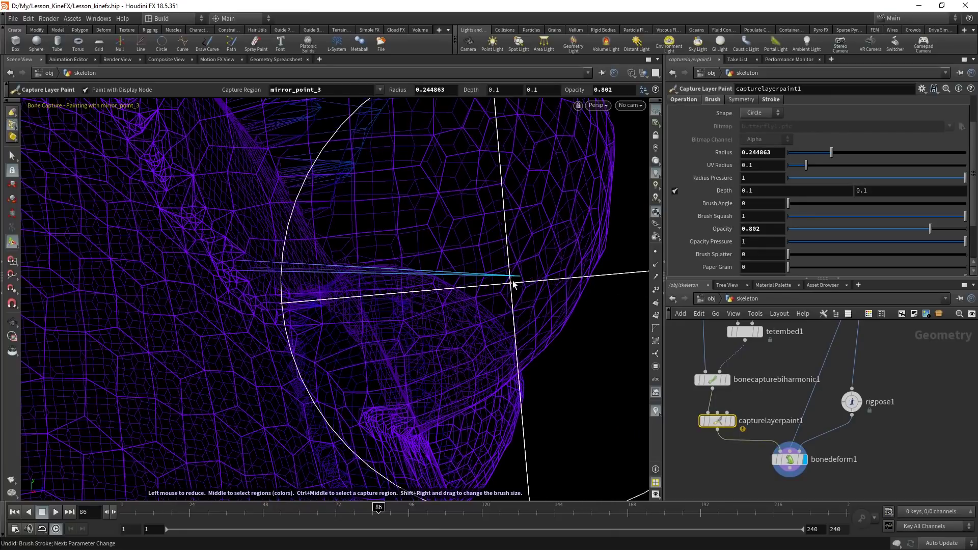
Step: Select the point_4 capture region on the leg, viewing the creature from below
scroll(521, 279, "up", 3)
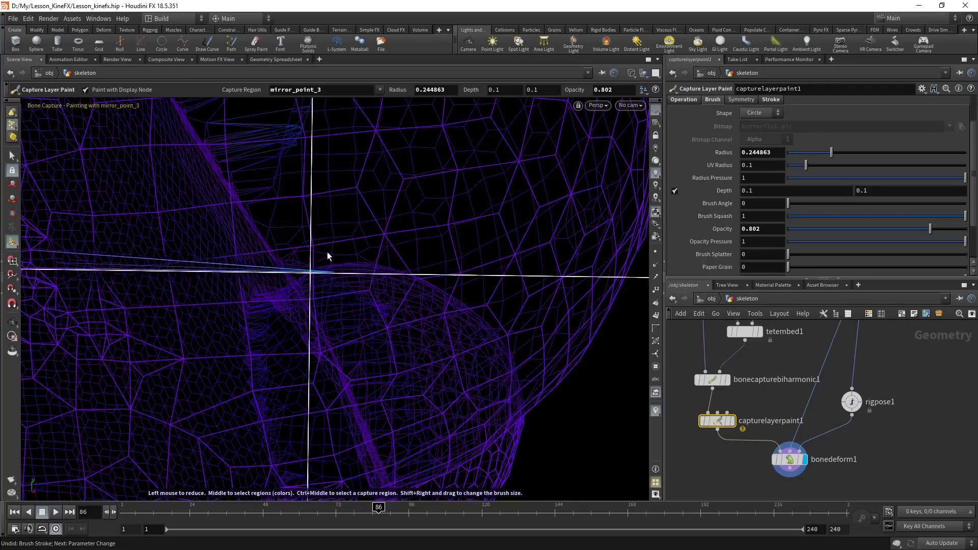
scroll(284, 268, "down", 3)
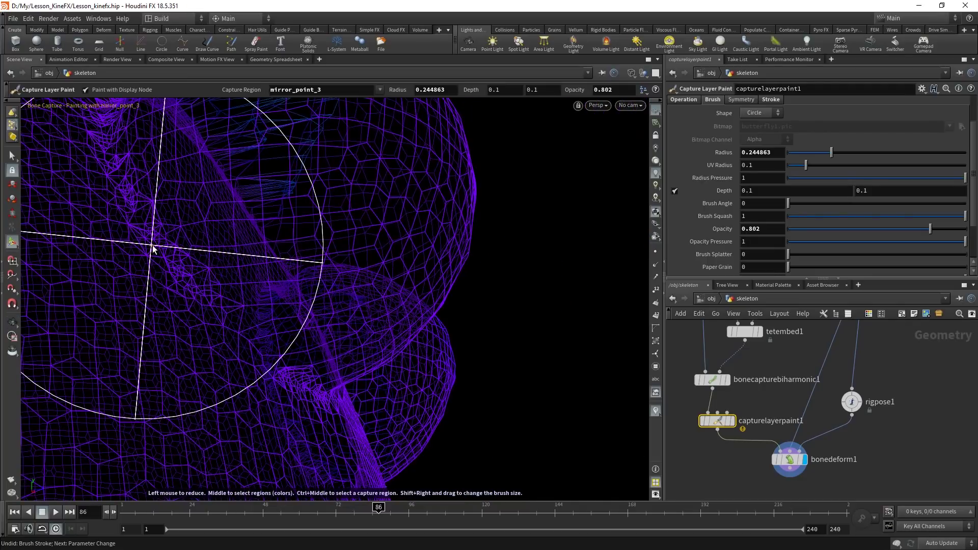
key("Escape")
left_click_drag(338, 275, 325, 313)
scroll(285, 316, "down", 5)
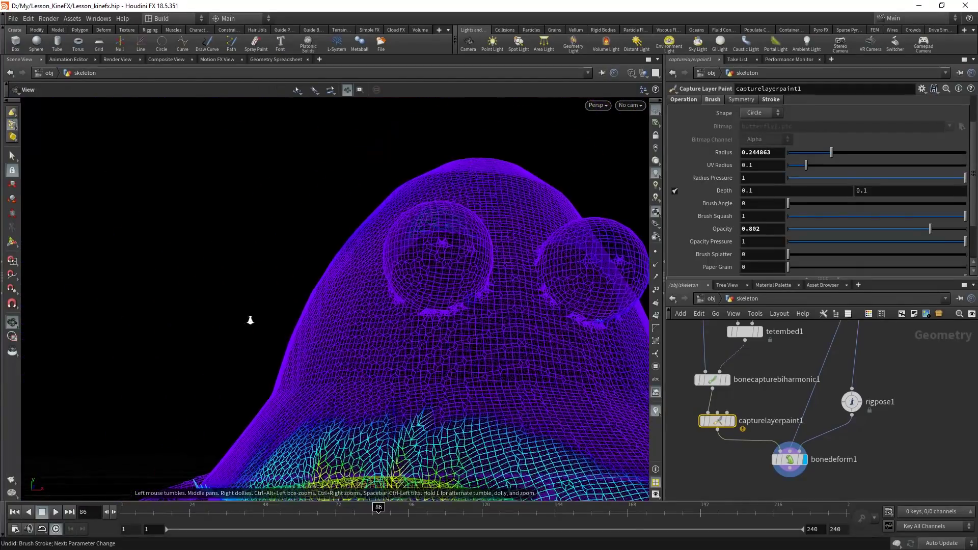
mouse_move(251, 321)
left_mouse_down()
mouse_move(406, 225)
mouse_move(375, 310)
mouse_move(448, 350)
left_mouse_up()
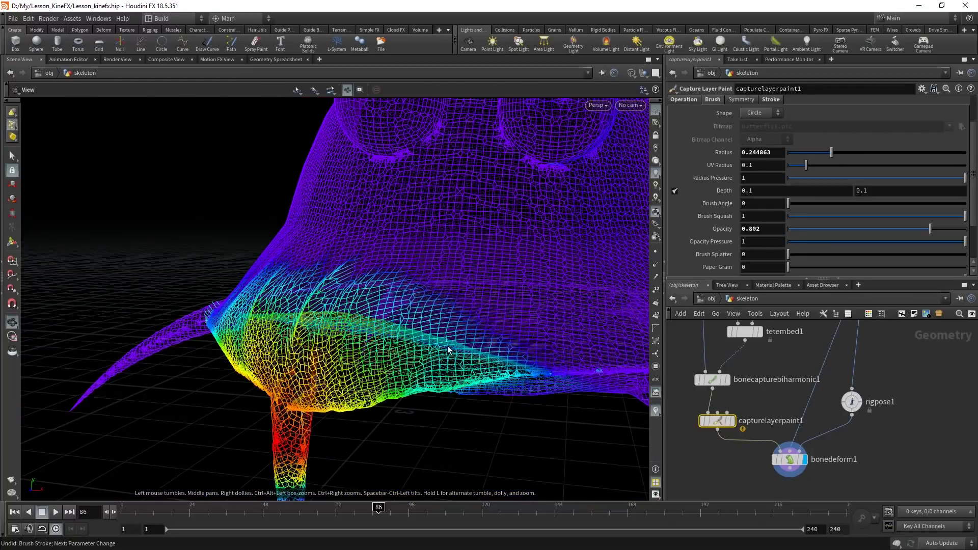
key("Return")
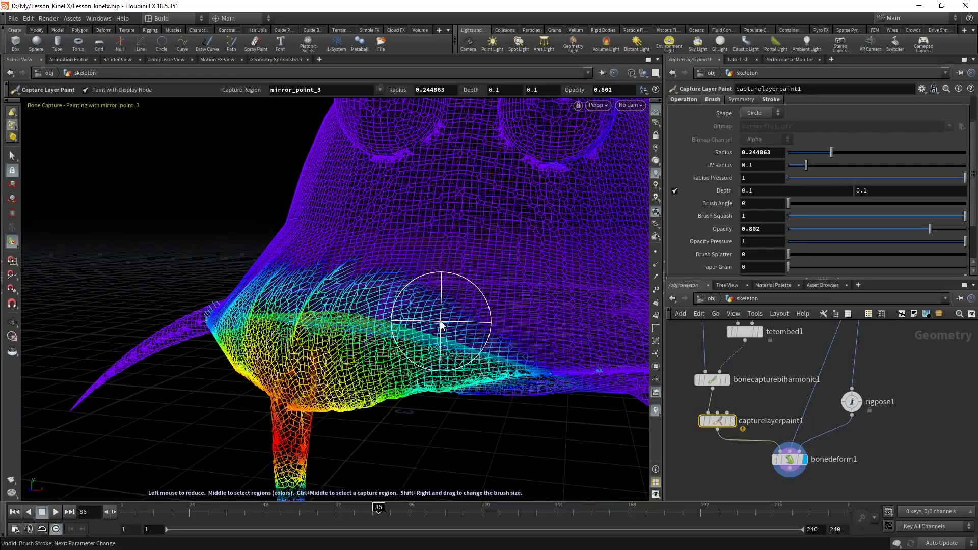
left_click_drag(460, 306, 432, 332, "alt")
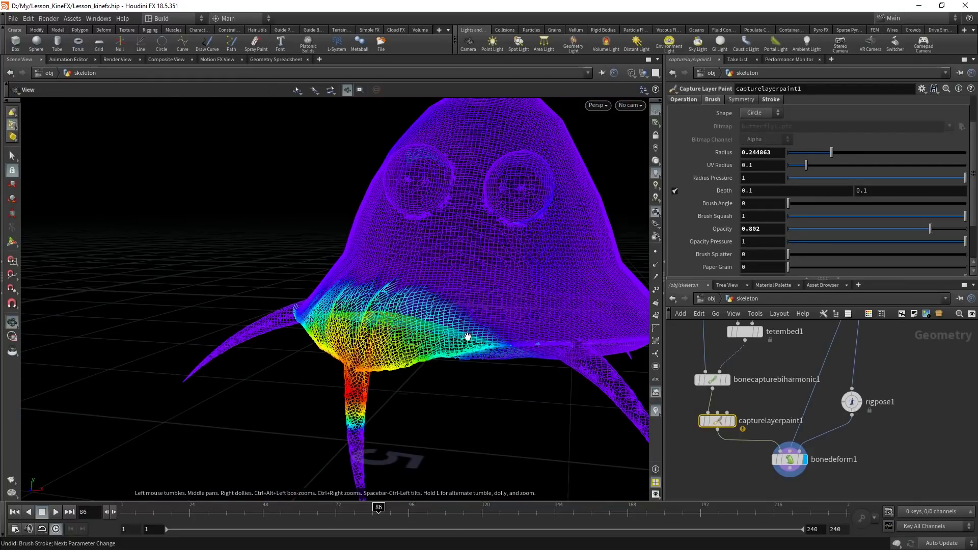
middle_click(473, 336)
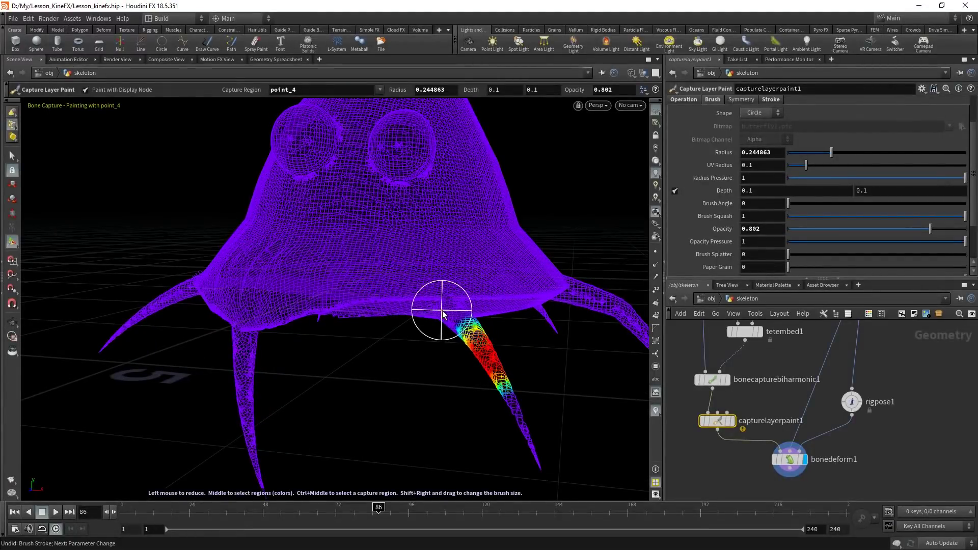
Step: Tumble around the creature and pan the network toward skeleton1
key("Escape")
left_click_drag(421, 285, 436, 348)
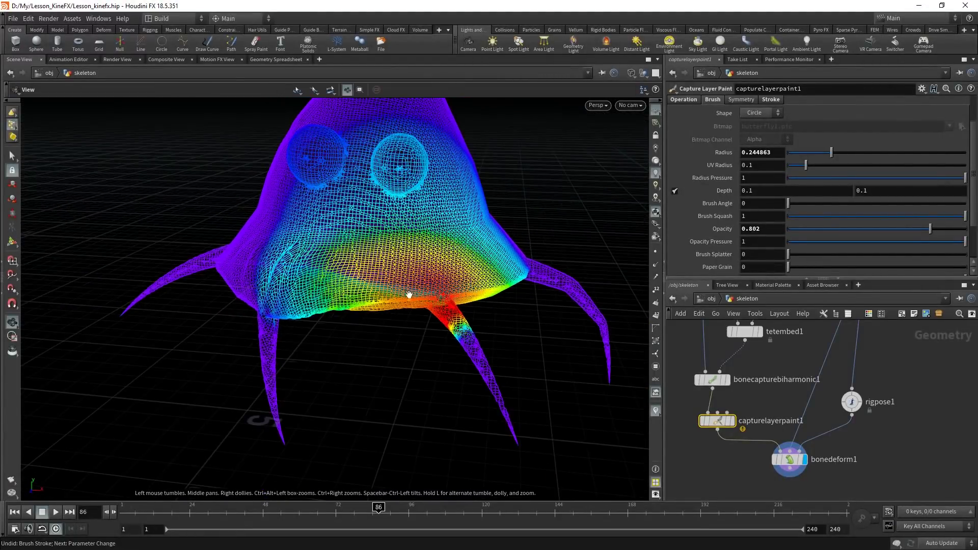
key("Return")
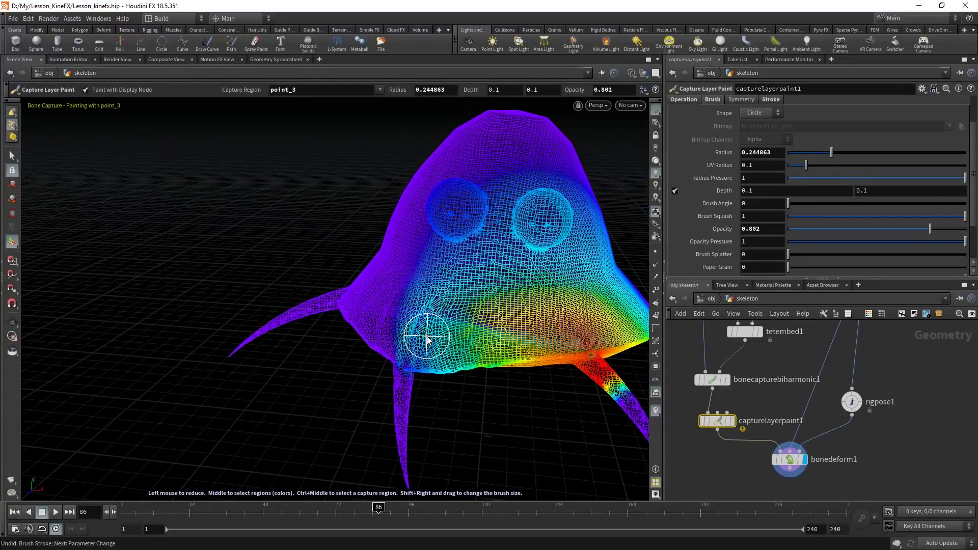
left_click_drag(339, 334, 614, 336, "alt")
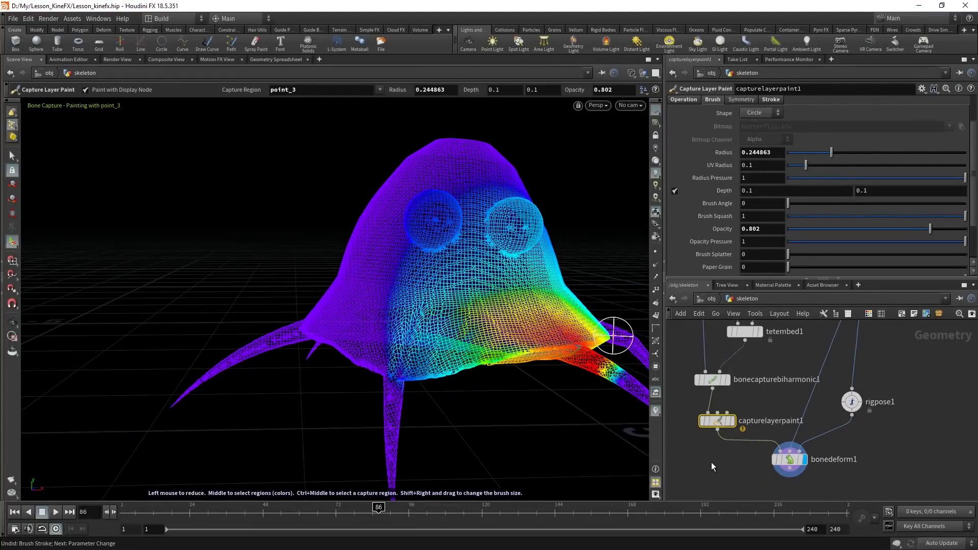
scroll(712, 463, "down", 3)
mouse_move(804, 394)
middle_mouse_down()
mouse_move(825, 450)
mouse_move(833, 418)
middle_mouse_up()
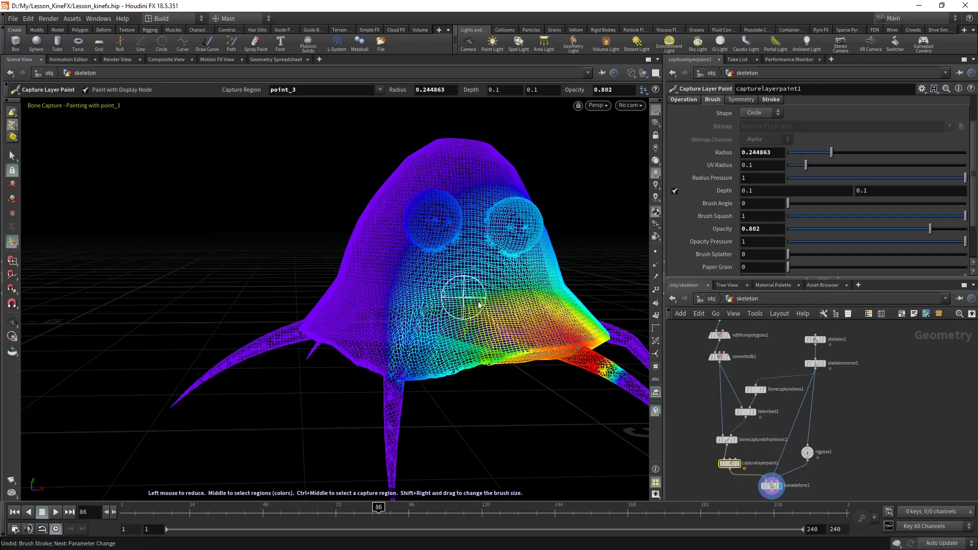
Step: Inspect skeleton1, then bypass capturelayerpaint1 so the mesh shows without painted weights
left_click(814, 338)
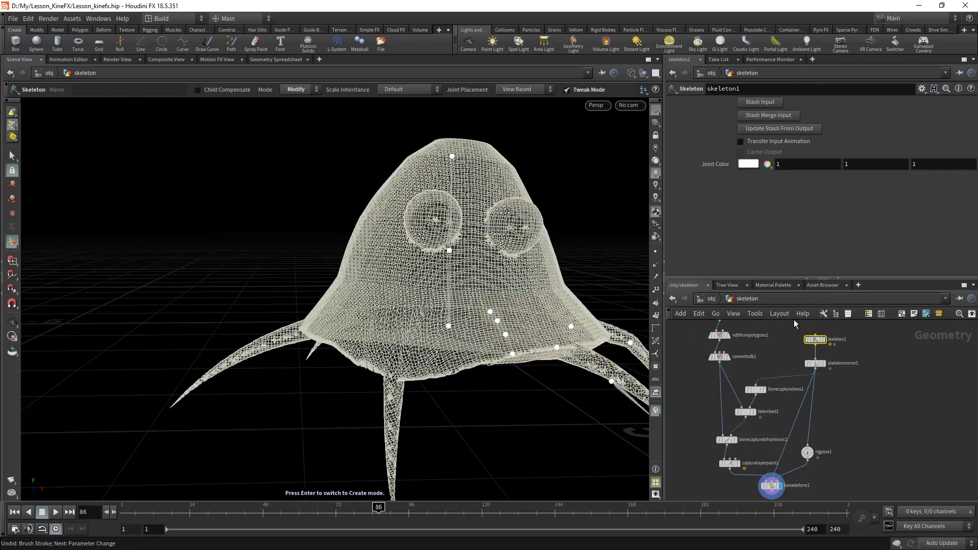
middle_click_drag(827, 427, 853, 377)
scroll(707, 422, "up", 2)
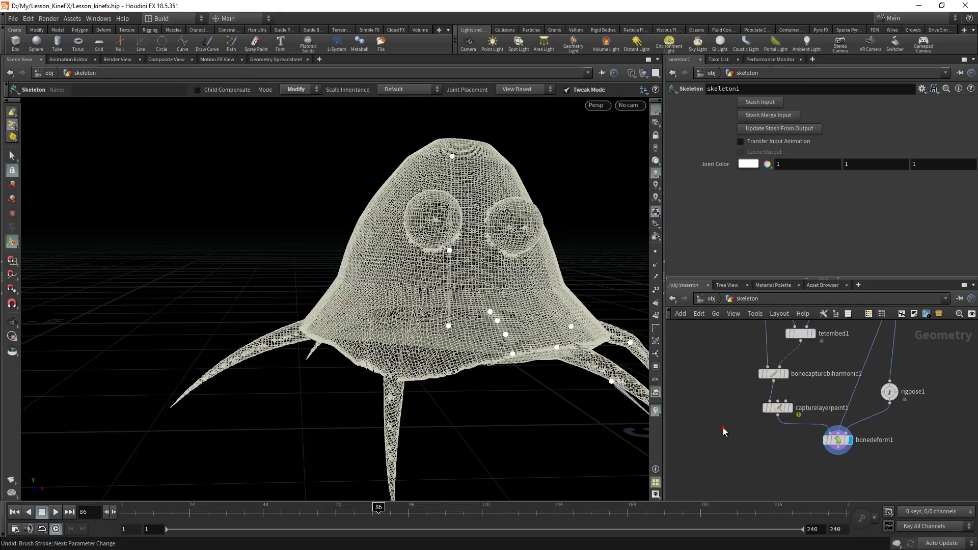
left_click(778, 407)
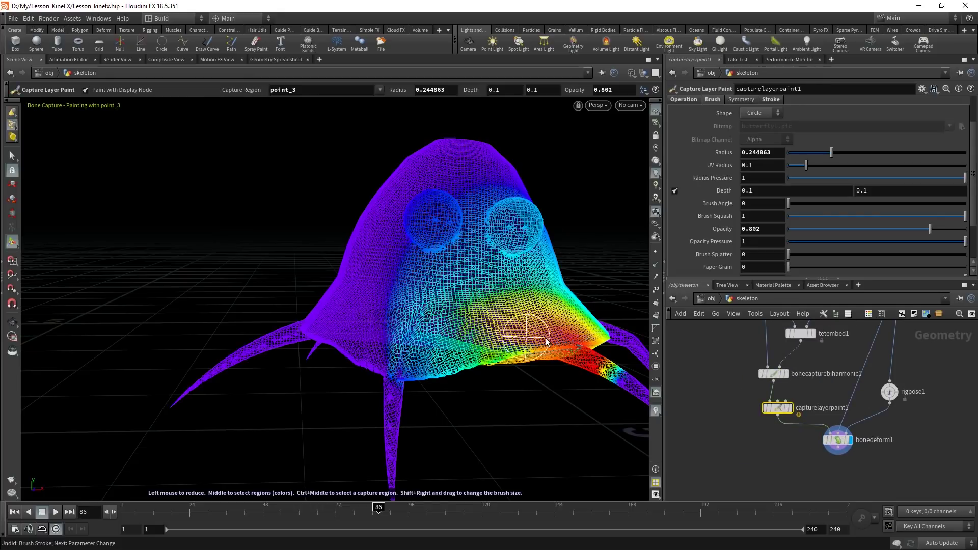
left_click_drag(549, 335, 467, 355, "alt")
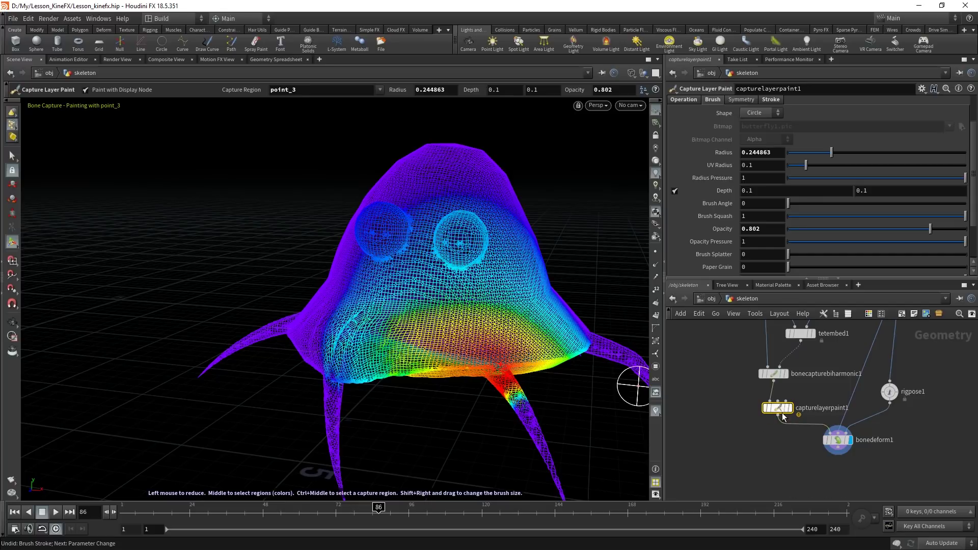
left_click(763, 393)
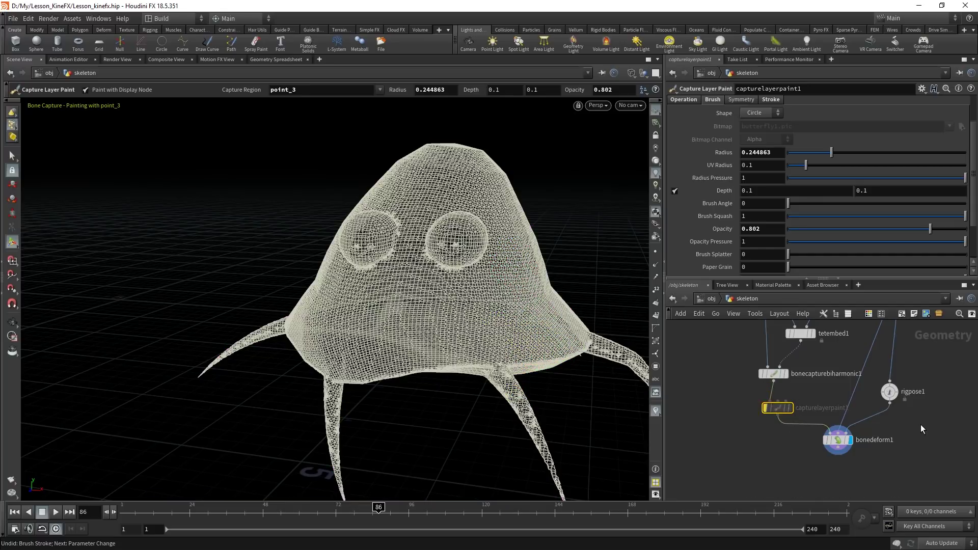
Step: Bypass rigpose1 to return the creature to its rest position, viewed from above
left_click(890, 392)
left_click(878, 377)
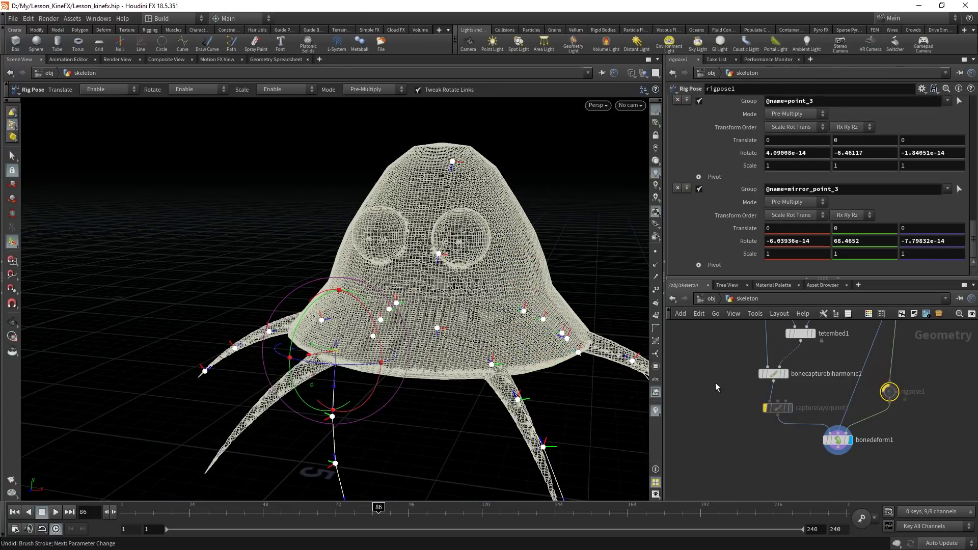
mouse_move(468, 322)
left_mouse_down("alt")
mouse_move(453, 387)
mouse_move(746, 455)
left_mouse_up("alt")
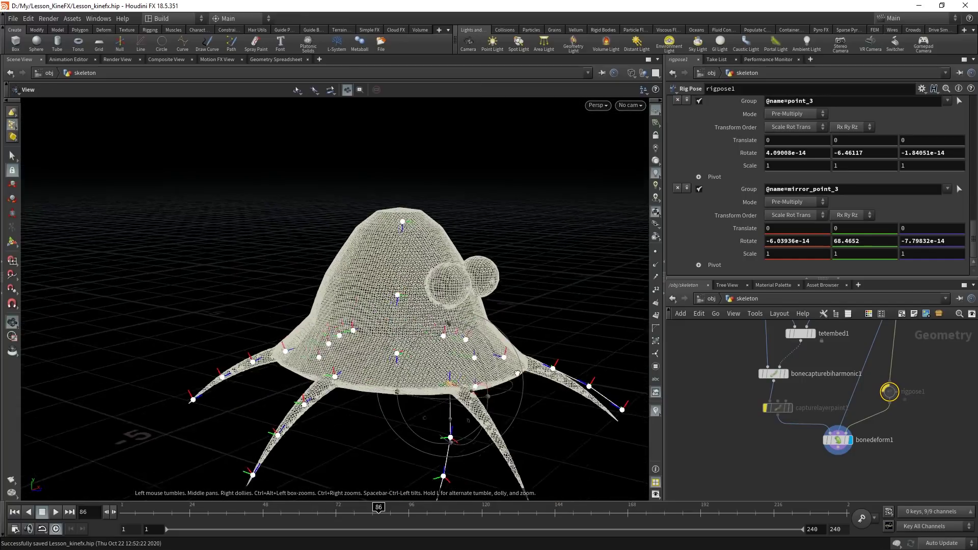
left_click(832, 441)
Step: Display skeletonmirror1, frame the whole skeleton, and switch to the Select tool
scroll(832, 441, "up", 2)
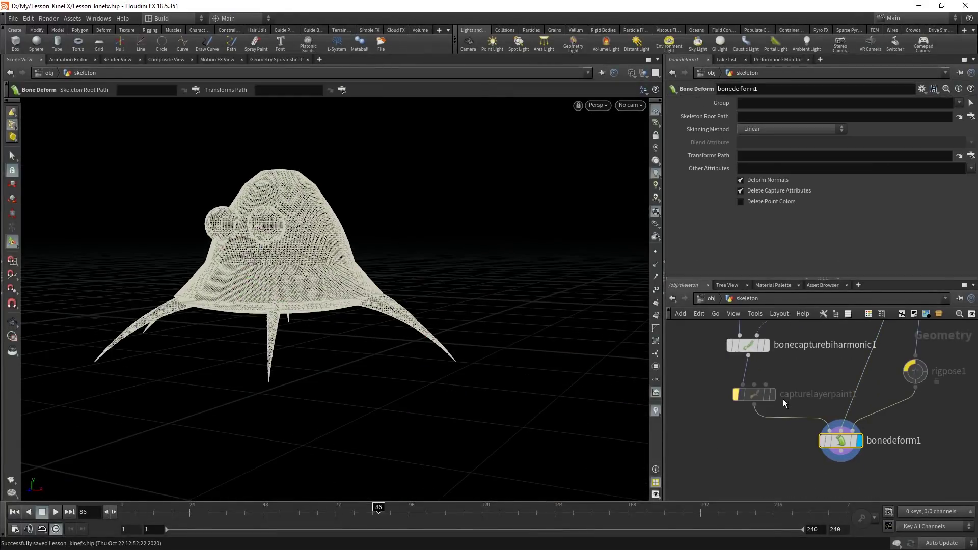
middle_click_drag(934, 392, 864, 439)
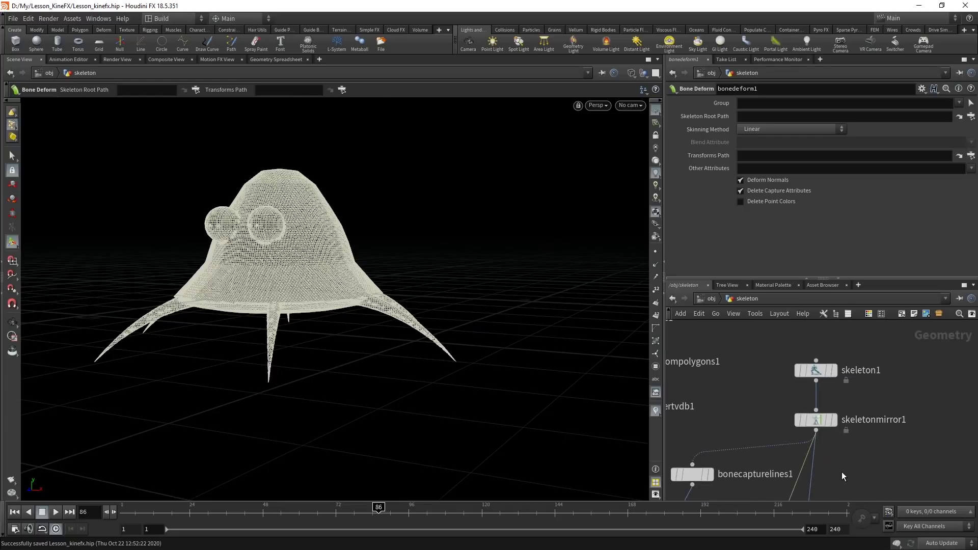
middle_click_drag(843, 473, 833, 418)
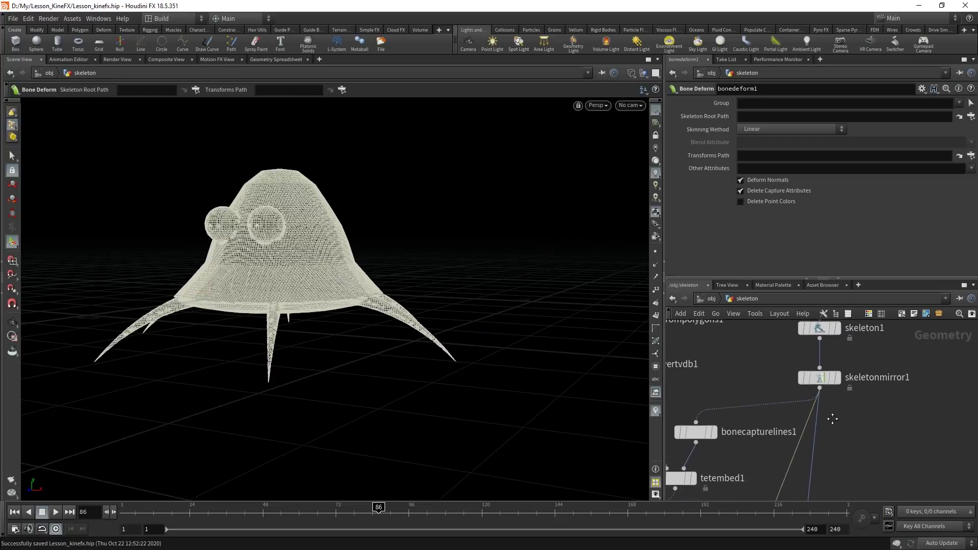
left_click(822, 394)
left_click_drag(525, 364, 394, 380)
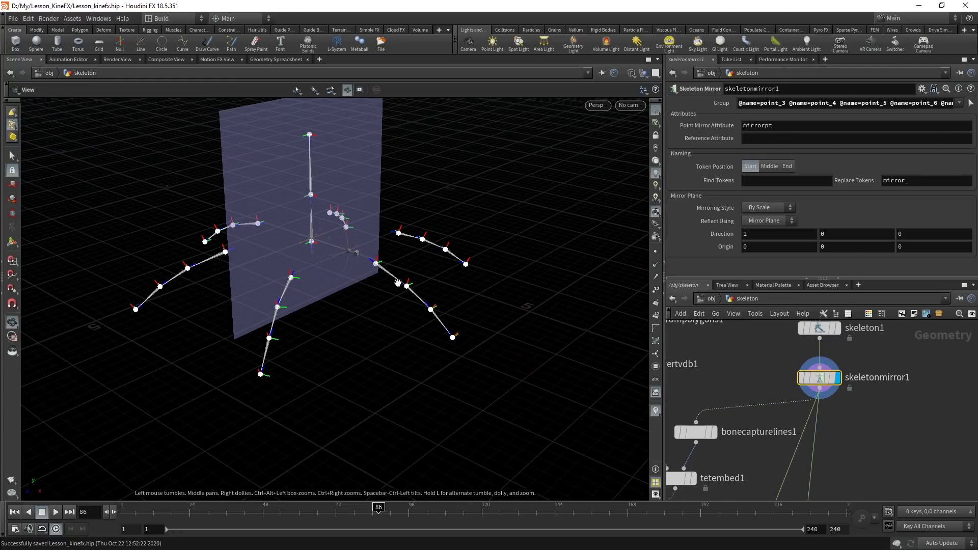
key("Return")
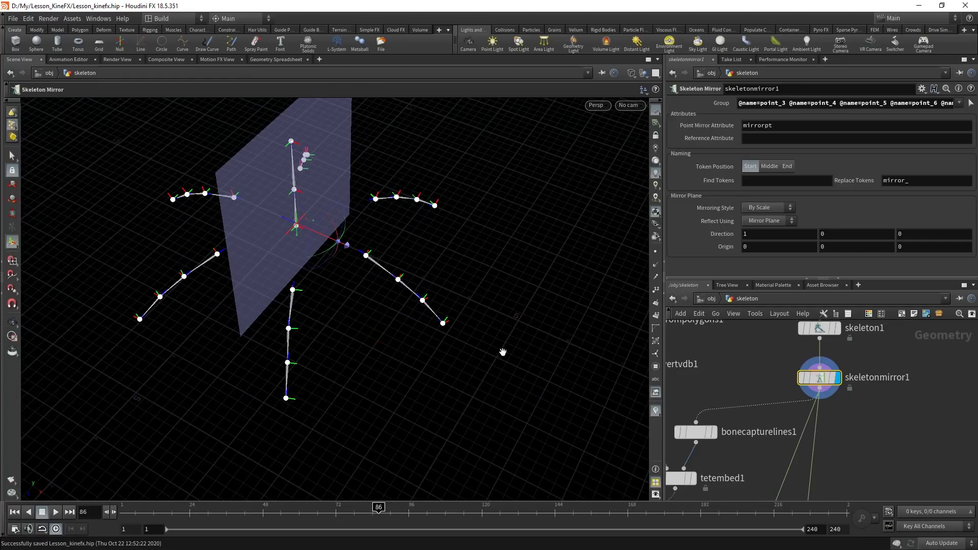
key("h")
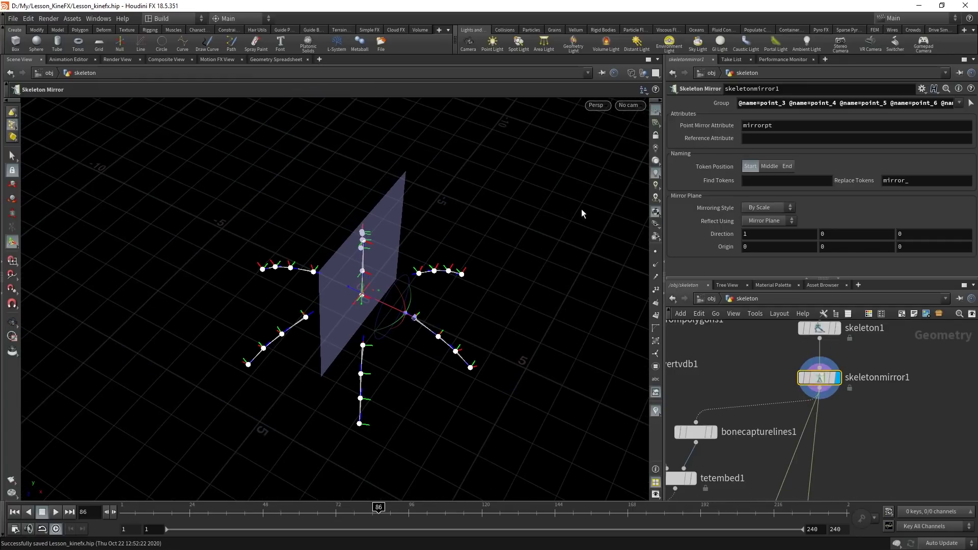
left_click(12, 156)
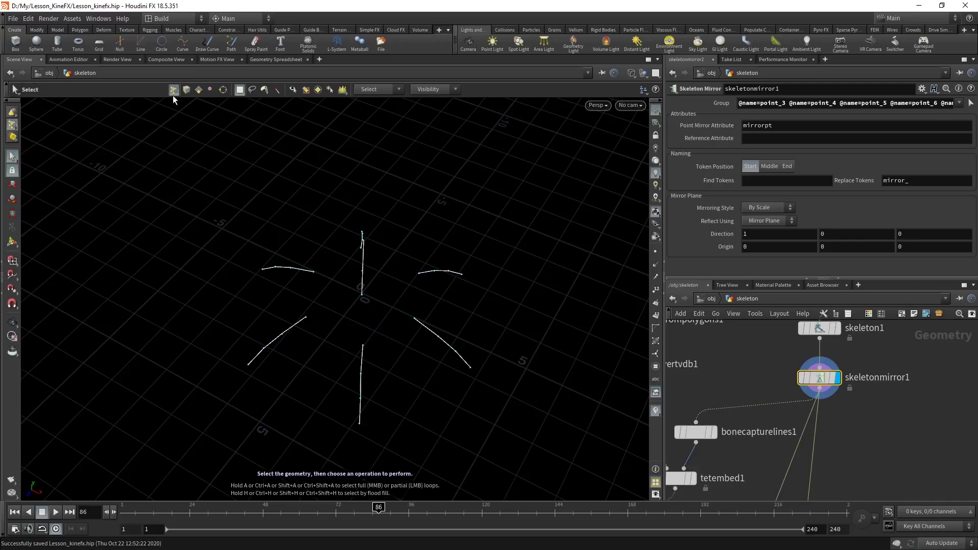
Step: Box-select the tentacle tip points and delete them to create a Blast node
left_click_drag(483, 384, 468, 365)
left_click_drag(377, 444, 347, 419, "shift")
left_click_drag(242, 385, 243, 360, "shift")
mouse_move(273, 292)
left_mouse_down("alt")
mouse_move(266, 324)
mouse_move(279, 360)
left_mouse_up("alt")
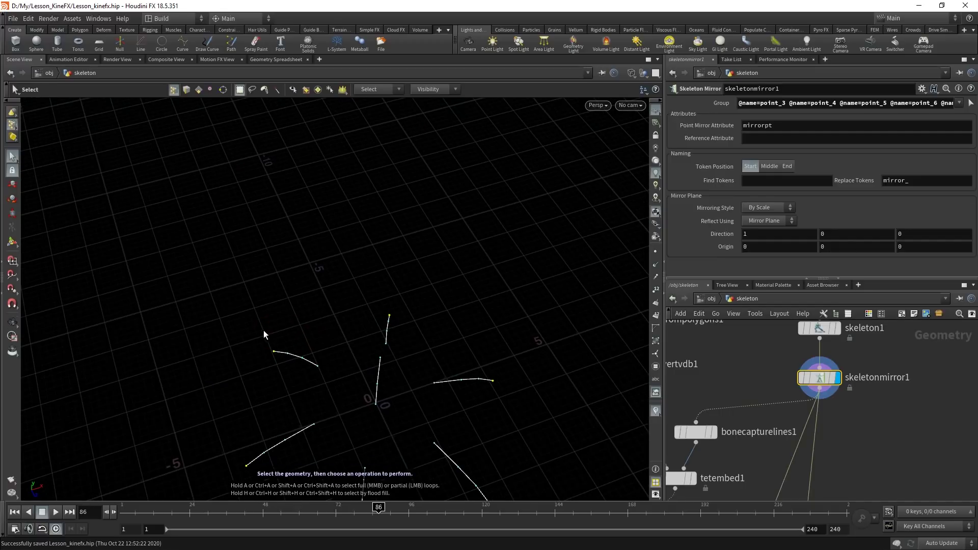
key("Delete")
middle_click_drag(808, 443, 762, 404)
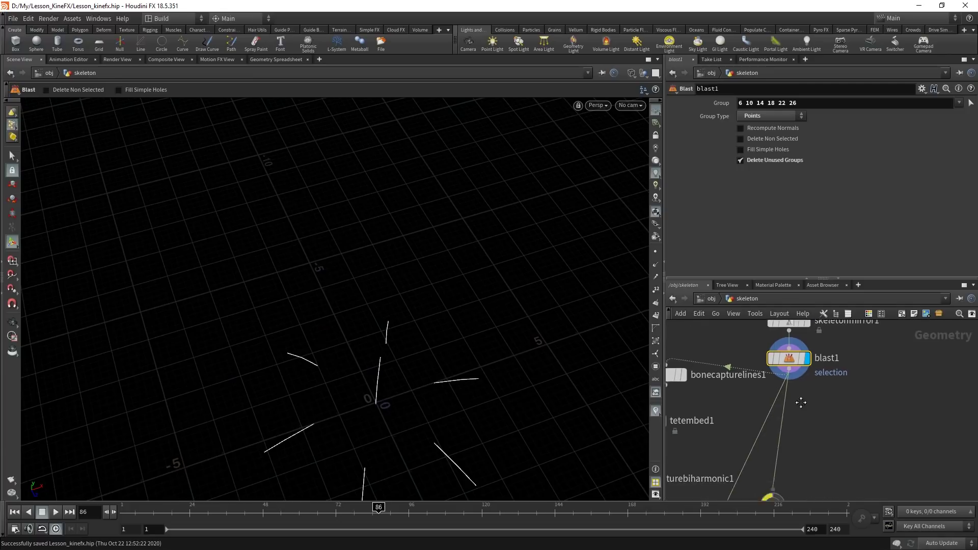
mouse_move(775, 338)
left_mouse_down()
mouse_move(801, 360)
mouse_move(809, 400)
left_mouse_up()
scroll(802, 360, "down", 2)
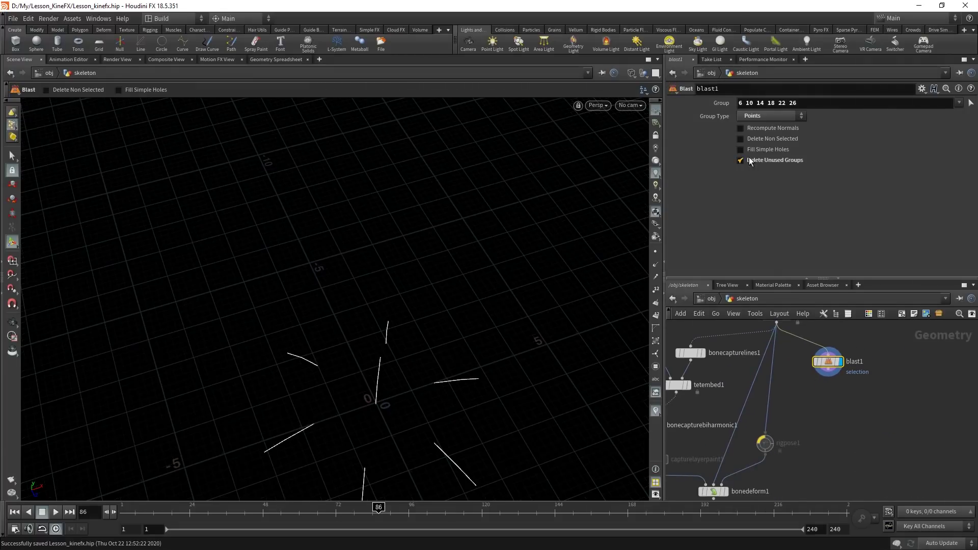
left_click(763, 140)
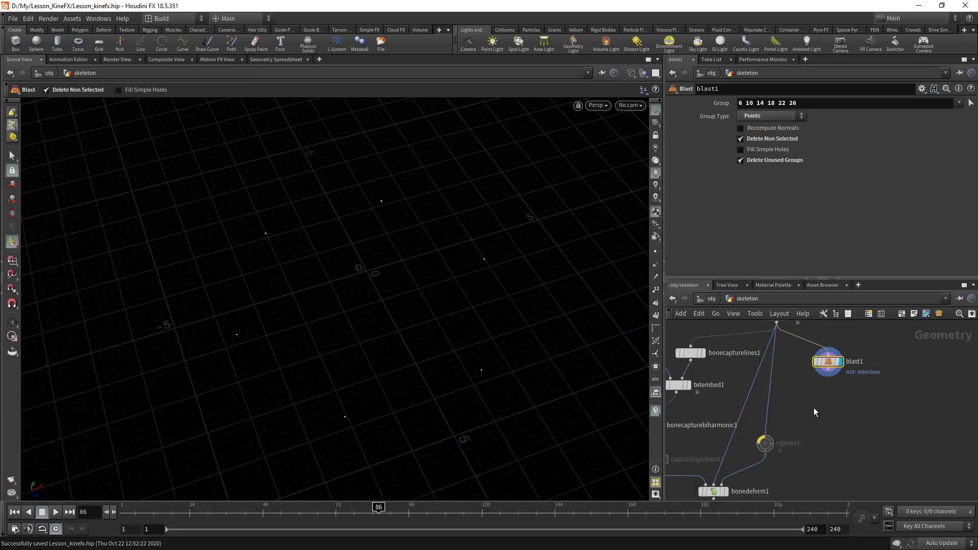
key("Tab")
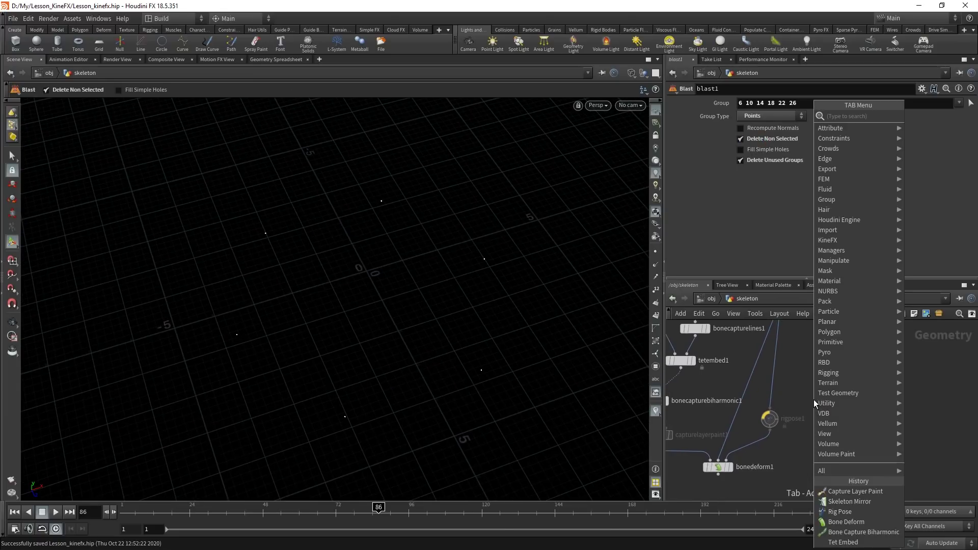
Step: Place a Full Body IK node in the network
type("fus")
key("Return")
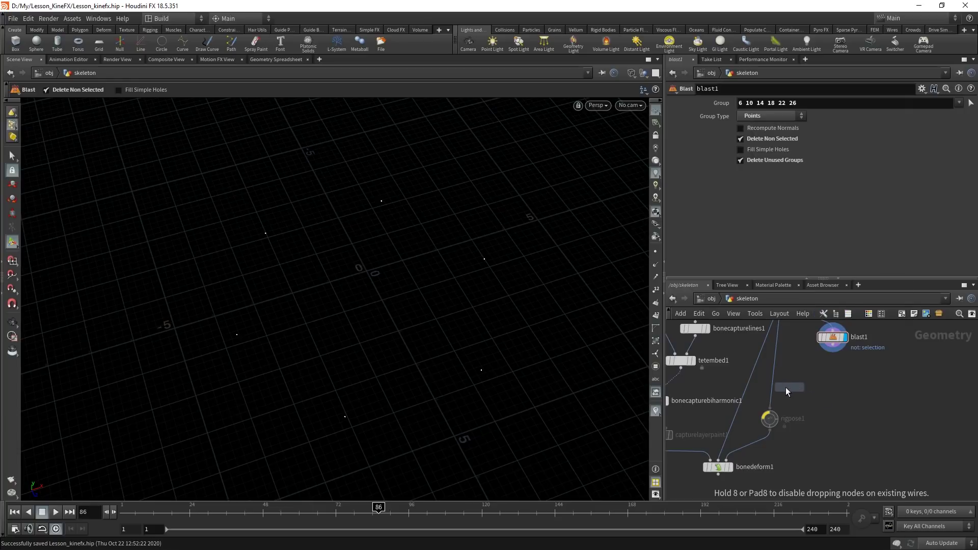
left_click(780, 383)
left_click(809, 407)
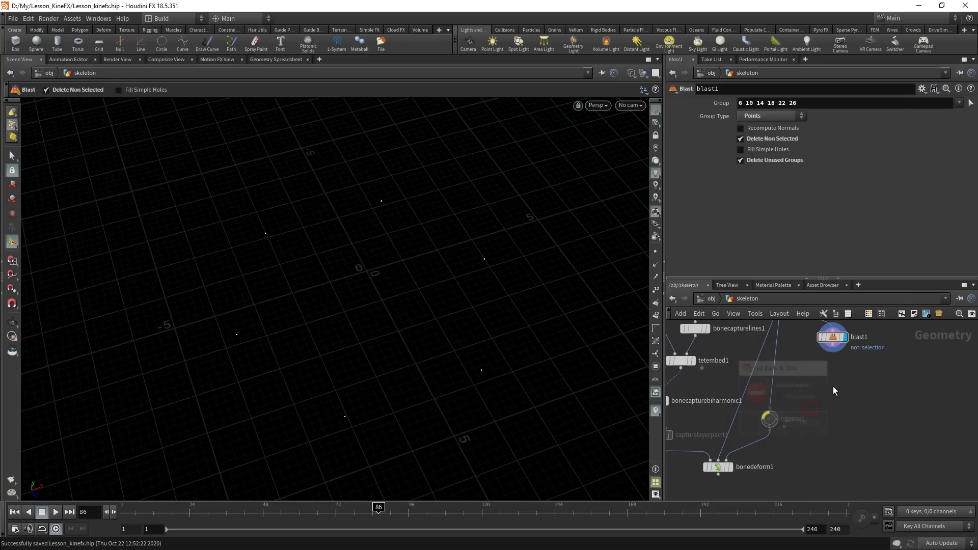
key("Tab")
type("fu")
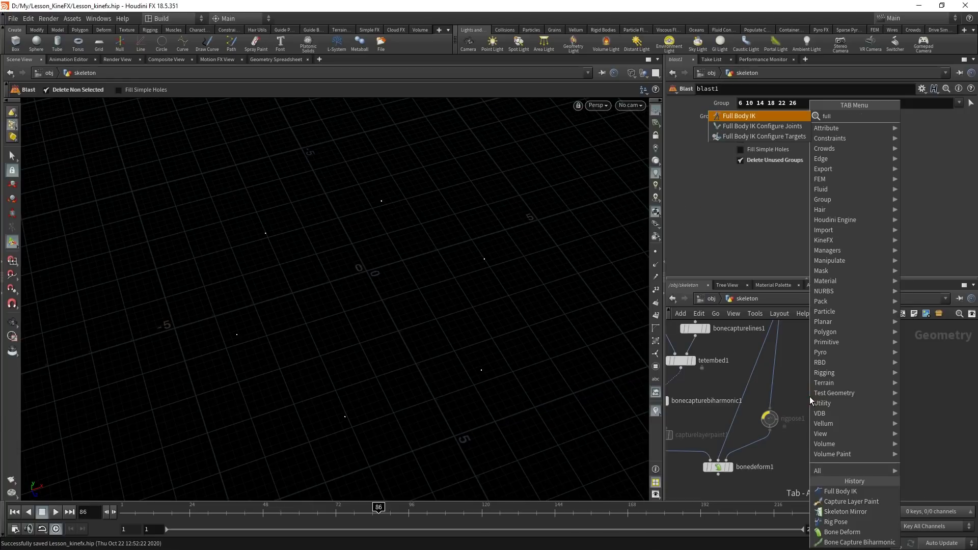
key("Return")
left_click(815, 398)
mouse_move(810, 390)
left_mouse_down()
mouse_move(782, 357)
mouse_move(805, 435)
left_mouse_up()
Step: Wire skeletonmirror1 and blast1 into fullbodyik1, feed bonedeform1 from it, and delete rigpose1
middle_click_drag(745, 474, 755, 408)
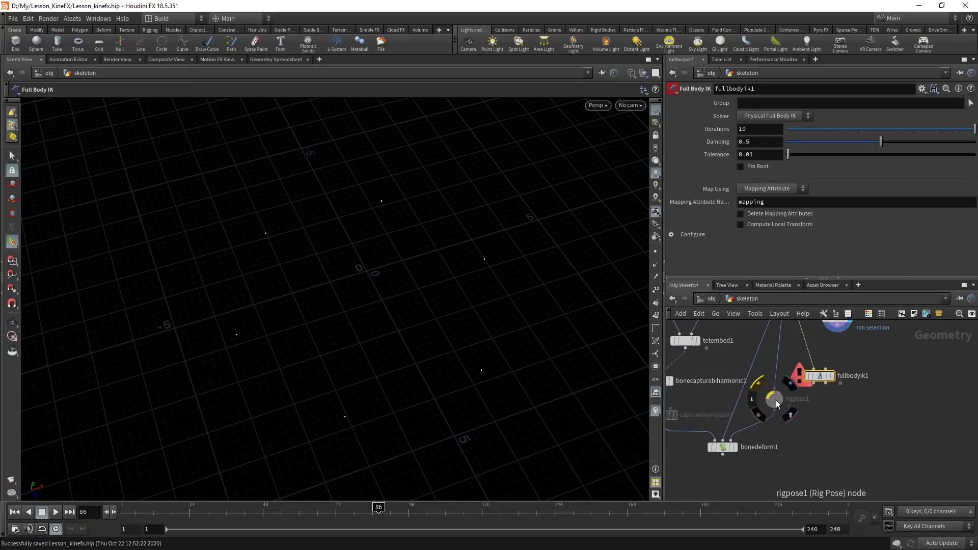
mouse_move(739, 440)
left_mouse_down()
mouse_move(841, 383)
mouse_move(813, 372)
left_mouse_up()
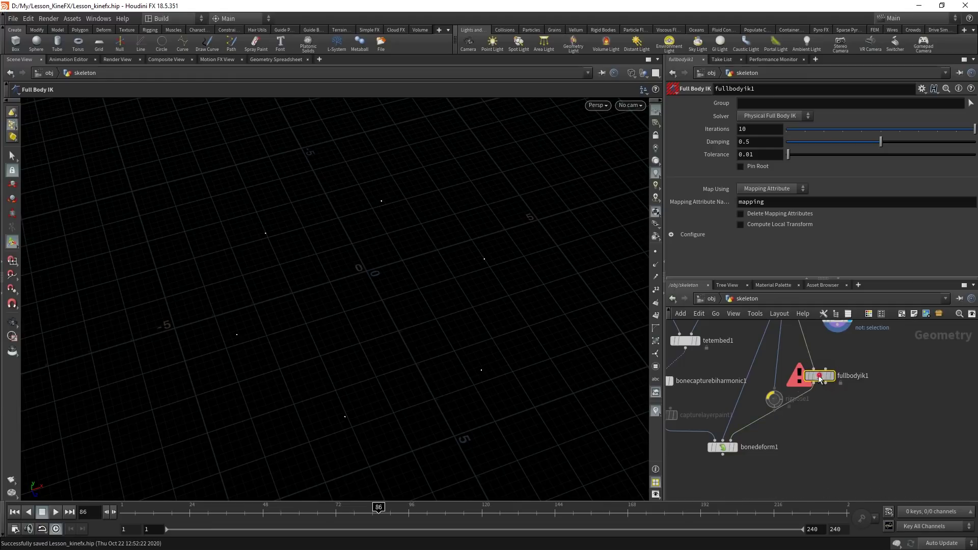
left_click_drag(833, 338, 821, 365)
left_click(774, 399)
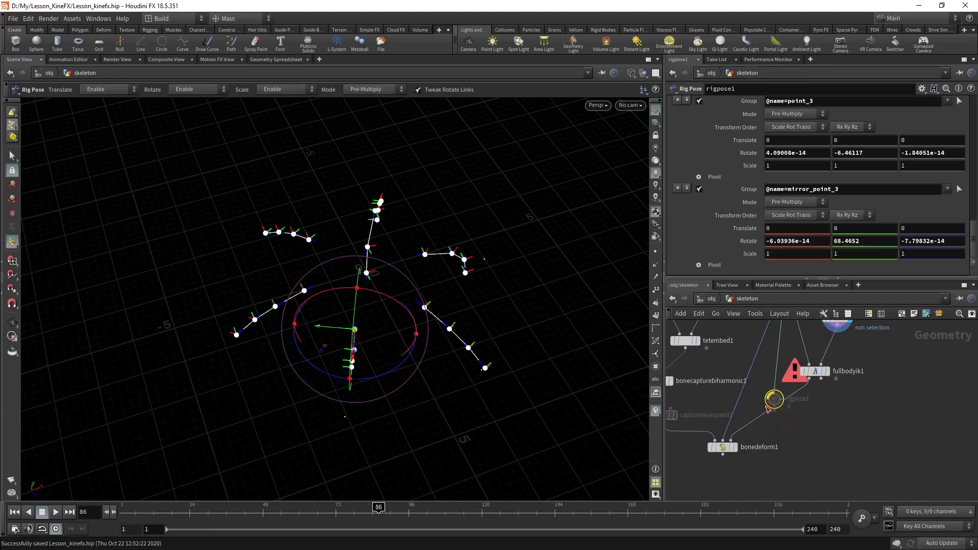
key("Delete")
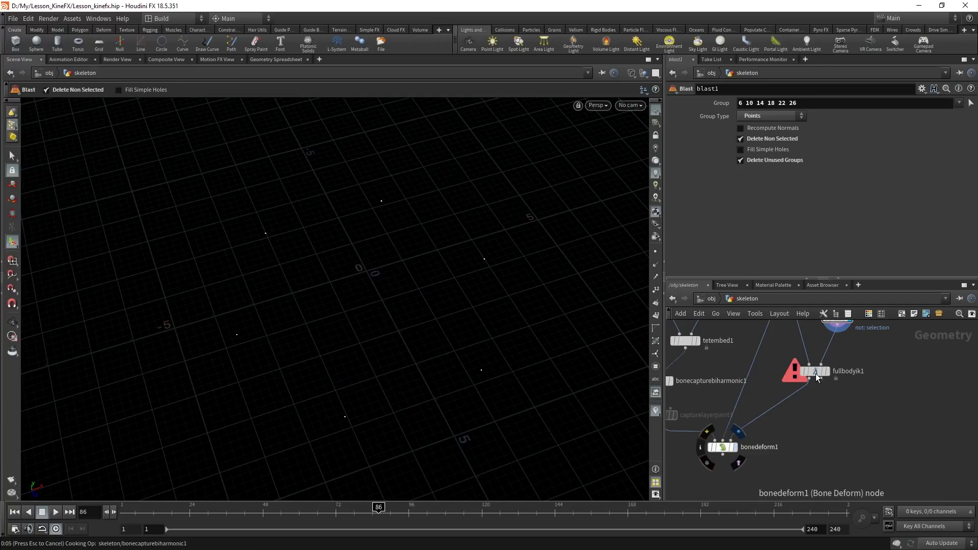
left_click_drag(816, 374, 803, 388)
Step: Add a Rig Pose node wired in above Full Body IK
key("Tab")
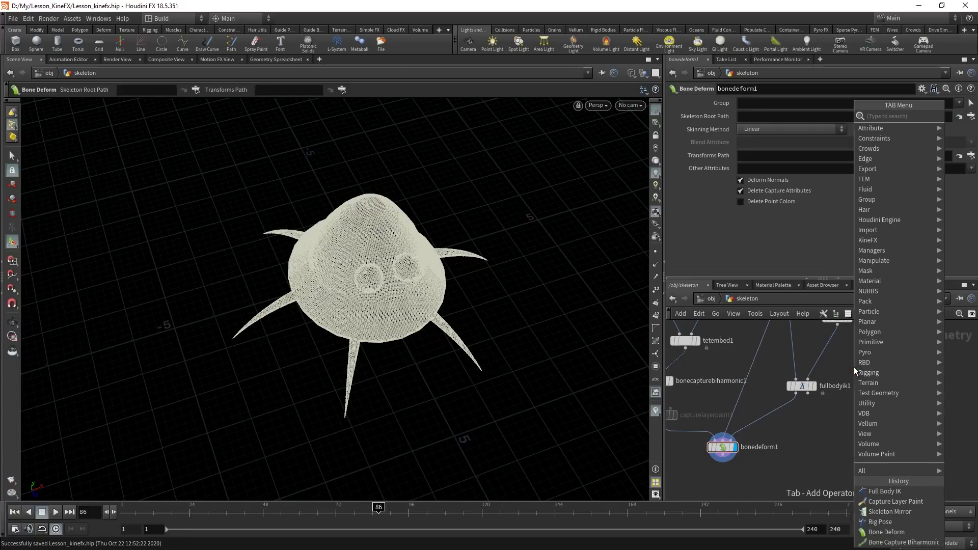
type("rig")
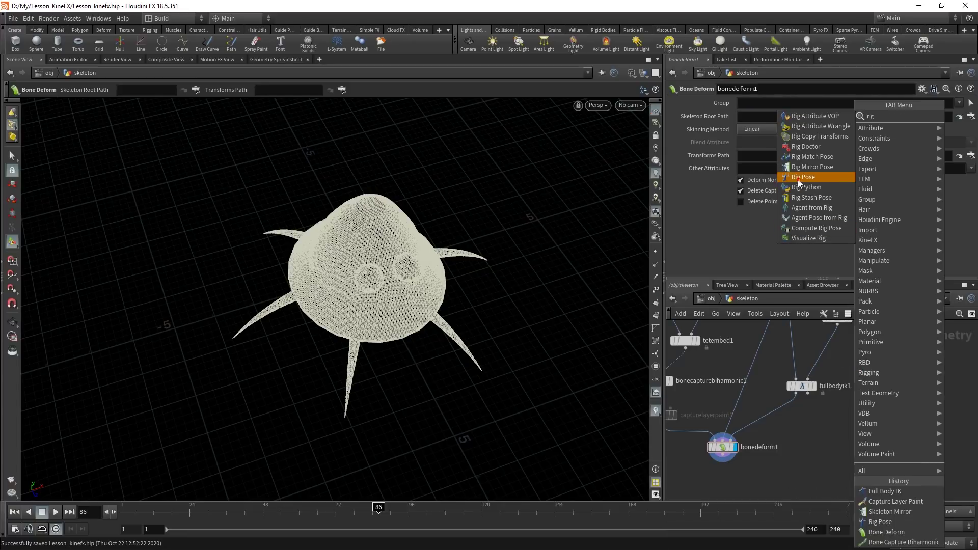
left_click(804, 177)
left_click(824, 353)
left_click_drag(824, 353, 837, 353)
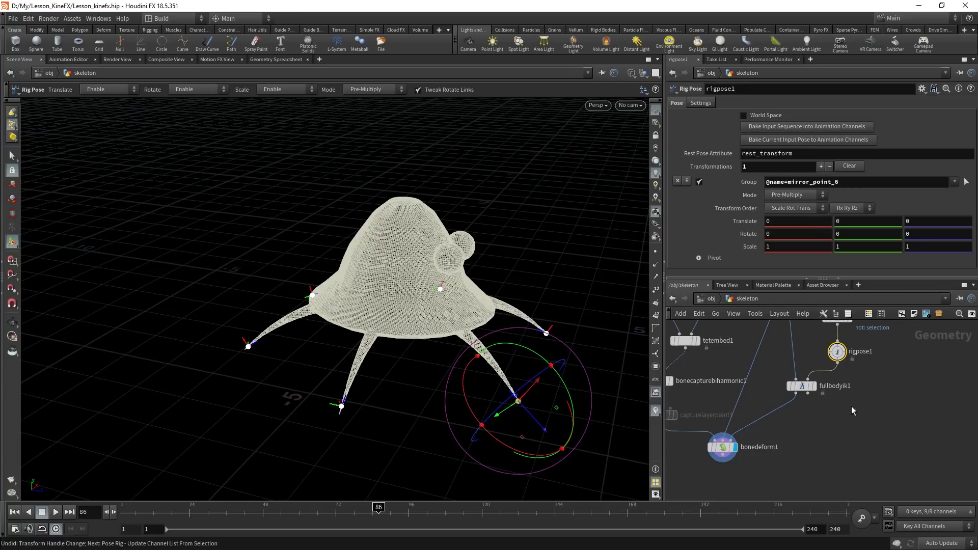
Step: Set fullbodyik1 to Match By Attribute with Pin Root on, and nudge a tentacle tip along X
left_click(787, 389)
left_click(772, 188)
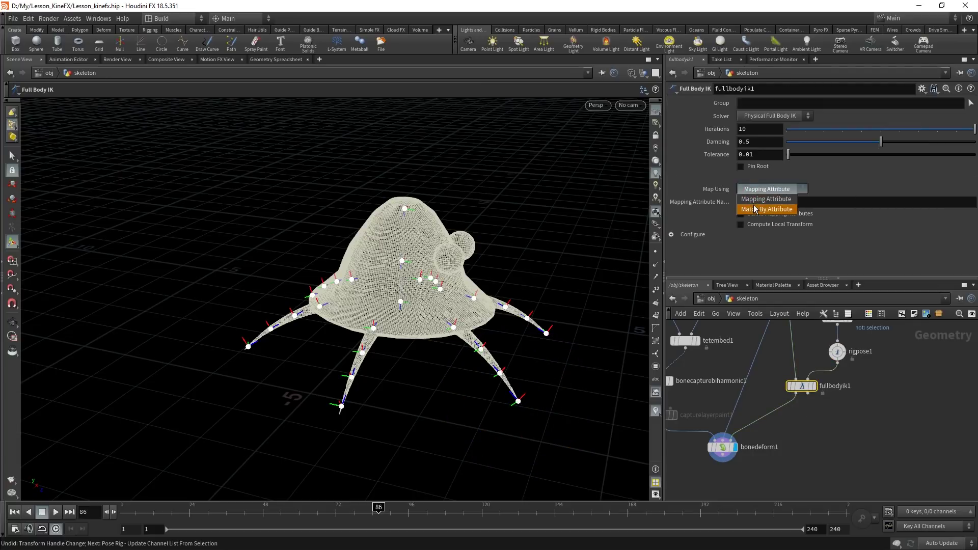
left_click(759, 210)
left_click(859, 465)
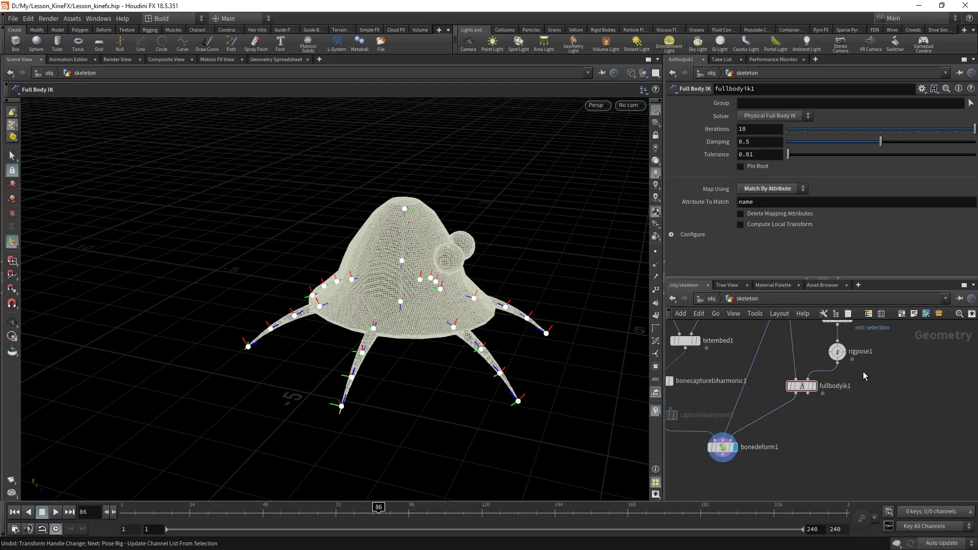
left_click(836, 349)
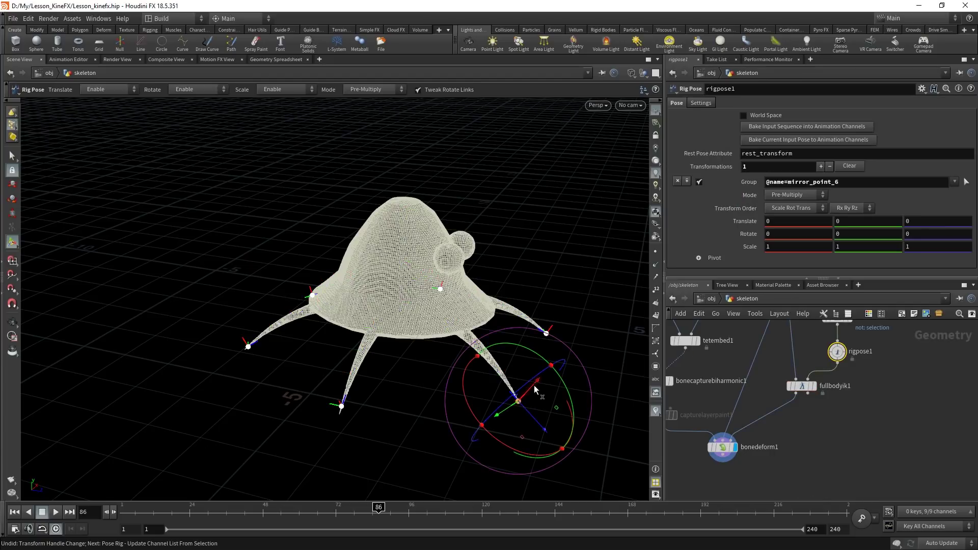
left_click_drag(534, 385, 578, 372)
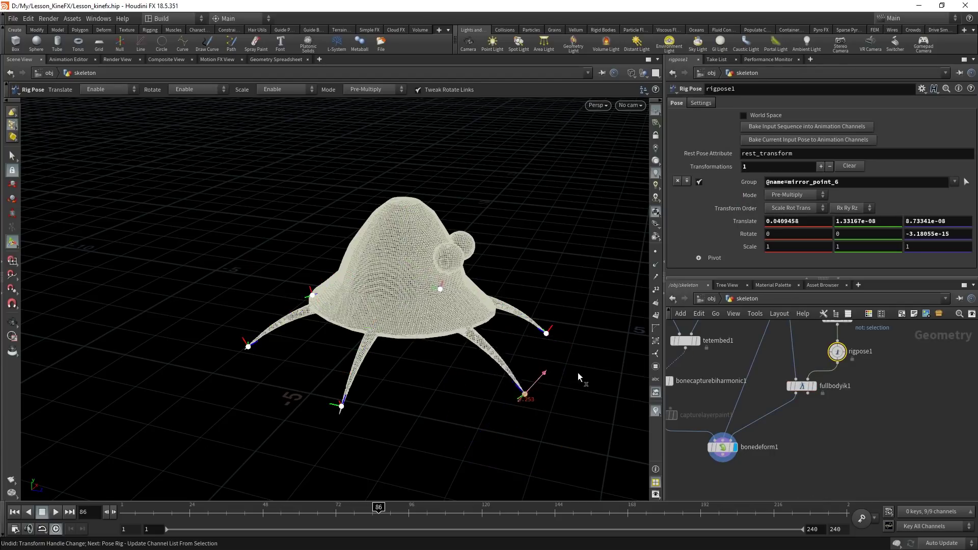
left_click(789, 385)
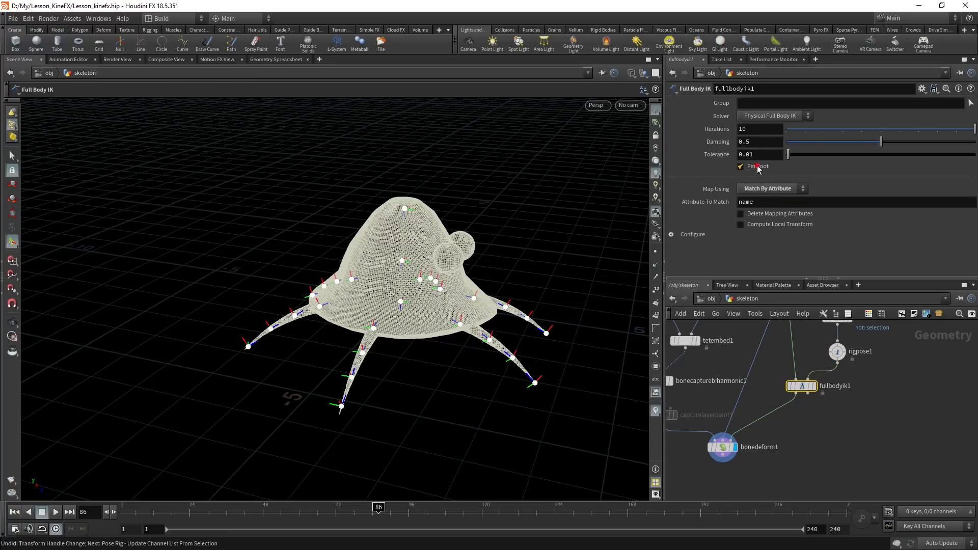
Step: Pull the point_6 tentacle tip to a new position with Rig Pose
key("Escape")
left_click_drag(563, 365, 475, 349)
scroll(475, 349, "up", 3)
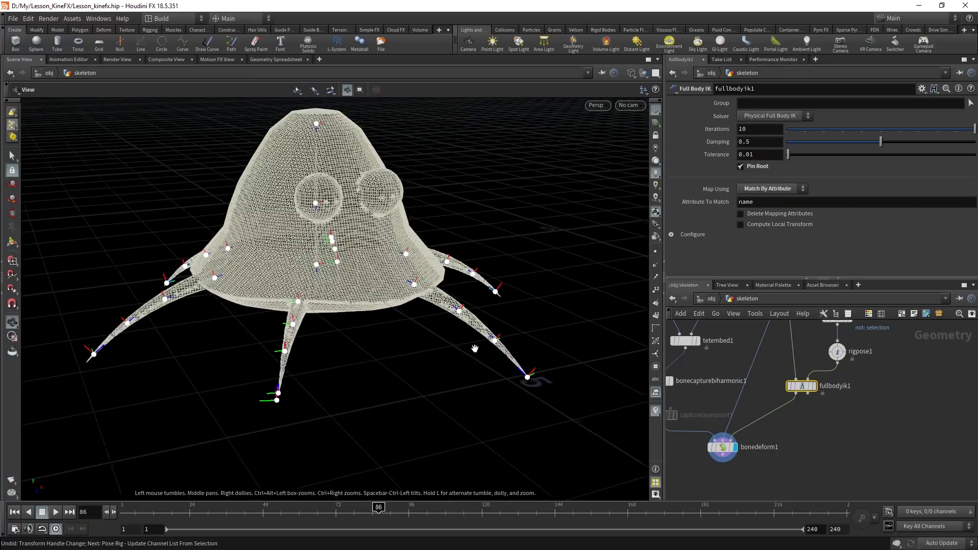
key("Return")
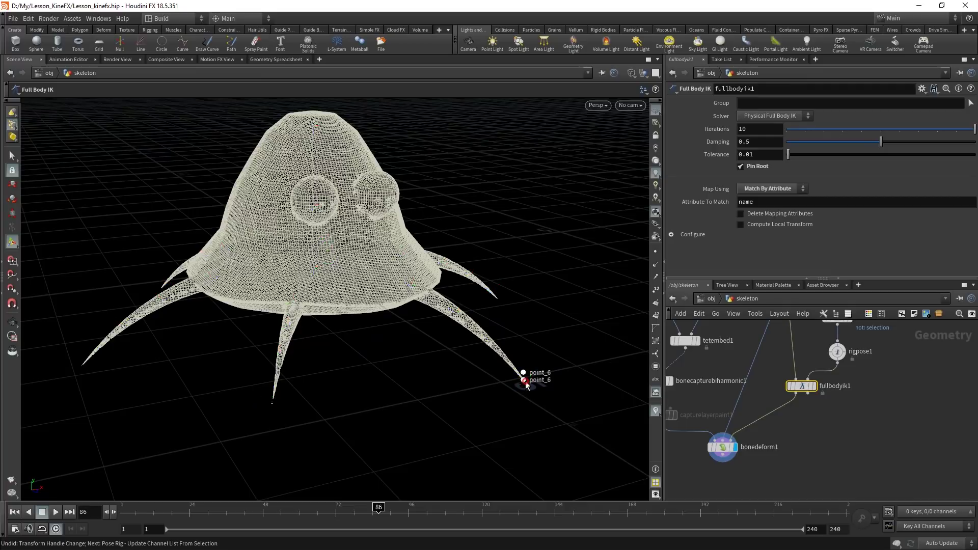
left_click(837, 351)
left_click(523, 379)
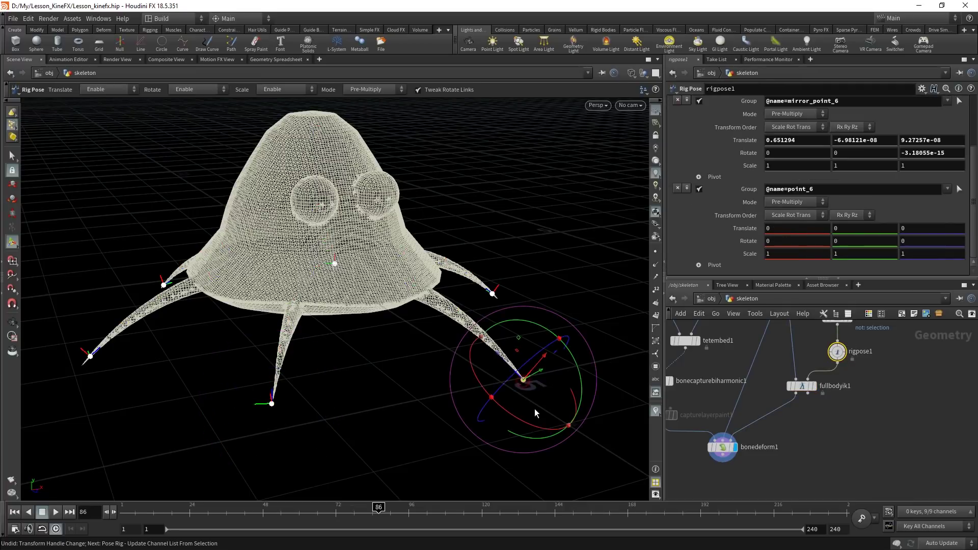
mouse_move(520, 342)
left_mouse_down()
mouse_move(527, 329)
mouse_move(514, 326)
mouse_move(477, 377)
left_mouse_up()
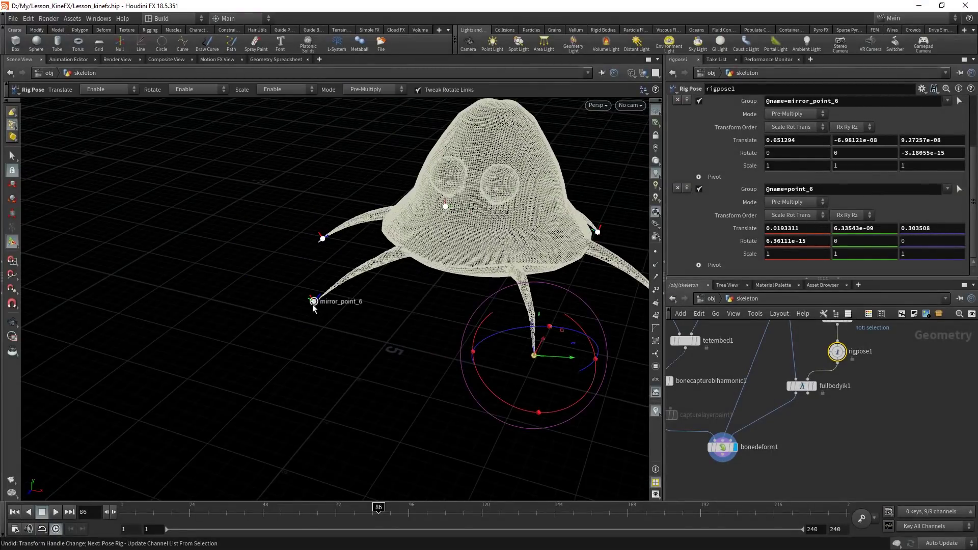
Step: Pose the left tentacle tip (mirror_point_6) outward along the ground
left_click(313, 304)
mouse_move(281, 308)
left_mouse_down()
mouse_move(326, 273)
mouse_move(320, 292)
mouse_move(339, 277)
mouse_move(329, 289)
mouse_move(366, 258)
mouse_move(334, 294)
left_mouse_up()
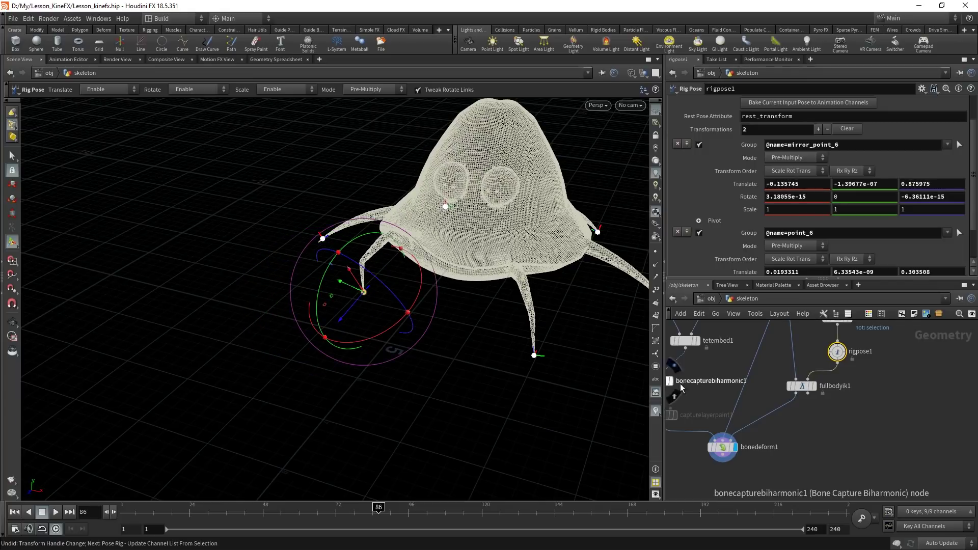
middle_click_drag(724, 392, 777, 383)
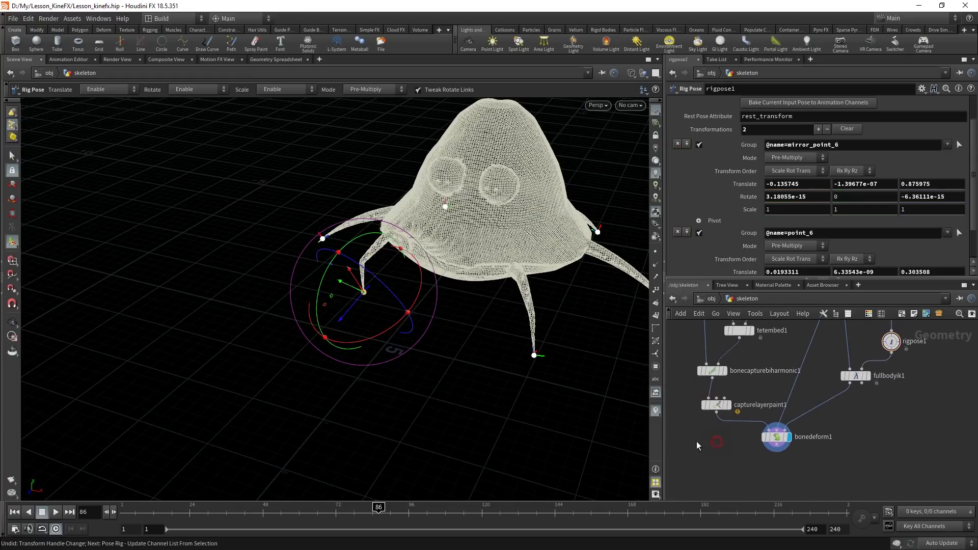
key("Escape")
mouse_move(387, 265)
left_mouse_down()
mouse_move(455, 283)
mouse_move(317, 332)
mouse_move(551, 311)
mouse_move(530, 331)
left_mouse_up()
key("Return")
key("Escape")
key("Return")
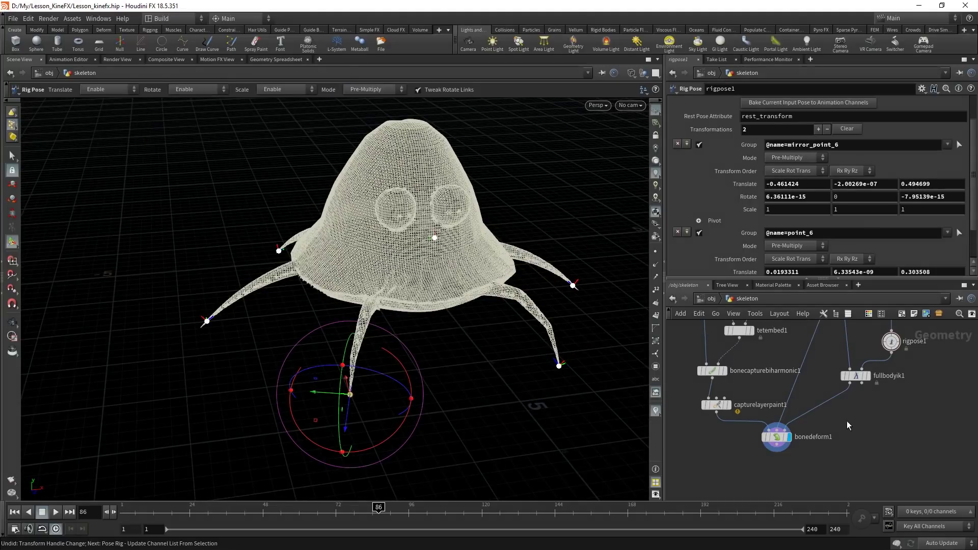
Step: Move bonedeform1 lower in the network and save Lesson_kinefx.hip
middle_click_drag(843, 419, 872, 372)
left_click_drag(806, 390, 818, 430)
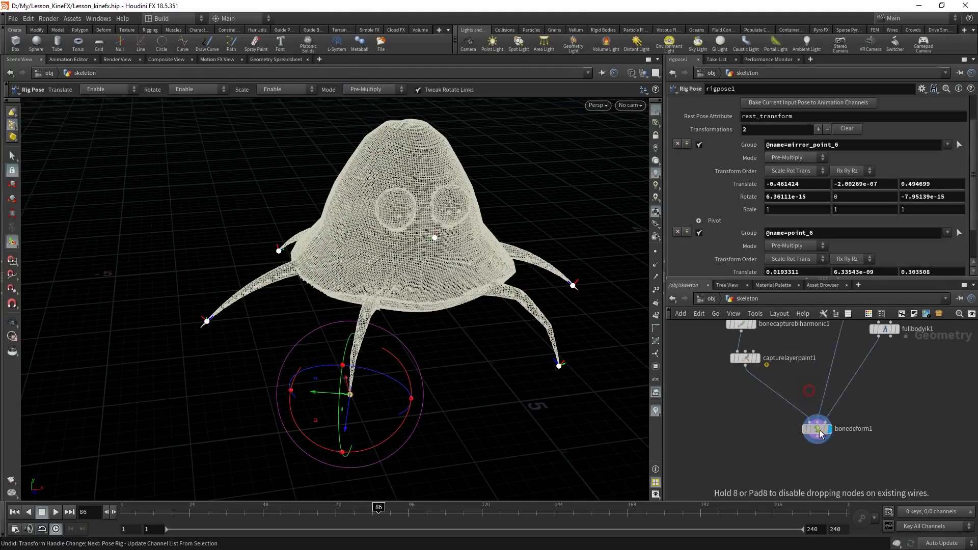
key("ctrl+s")
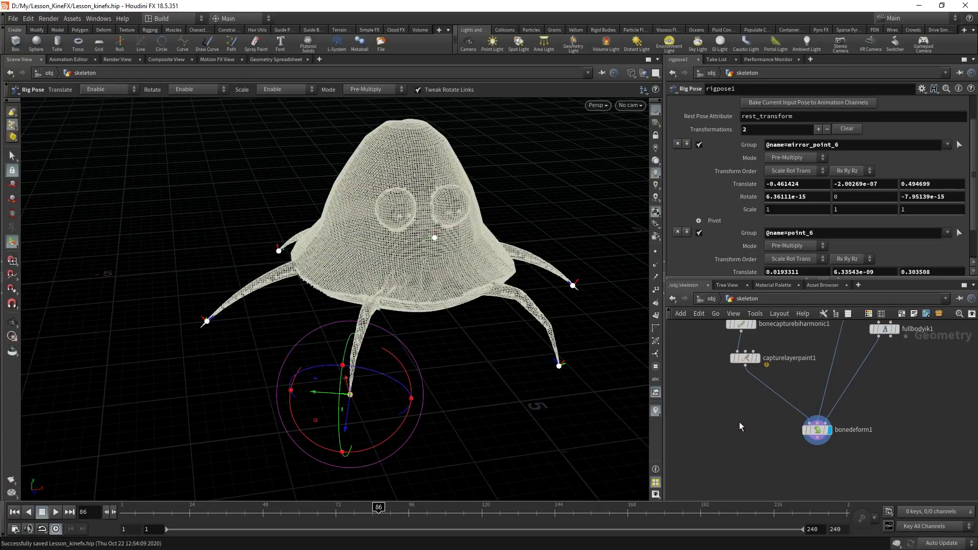
Step: Add a ROP FBX Character Output node to the network
key("Tab")
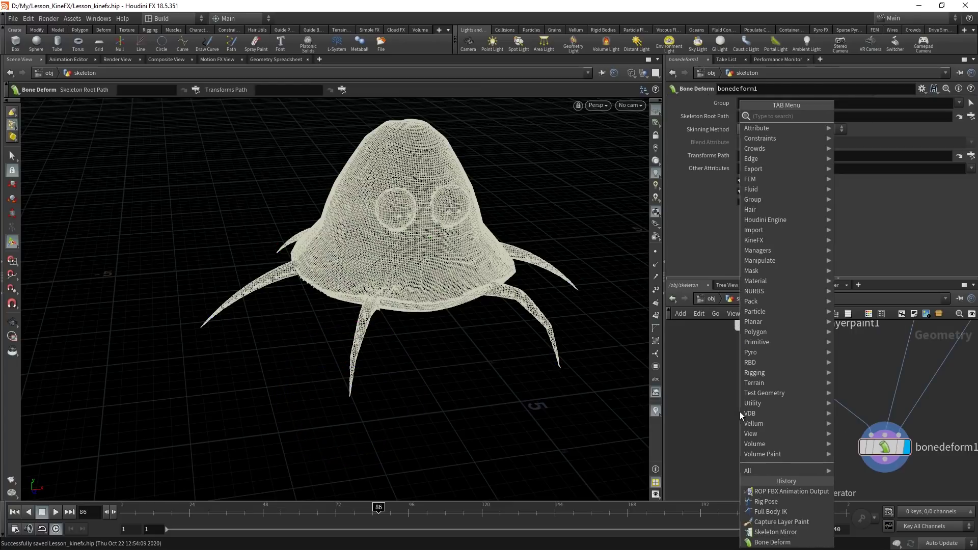
type("fbx")
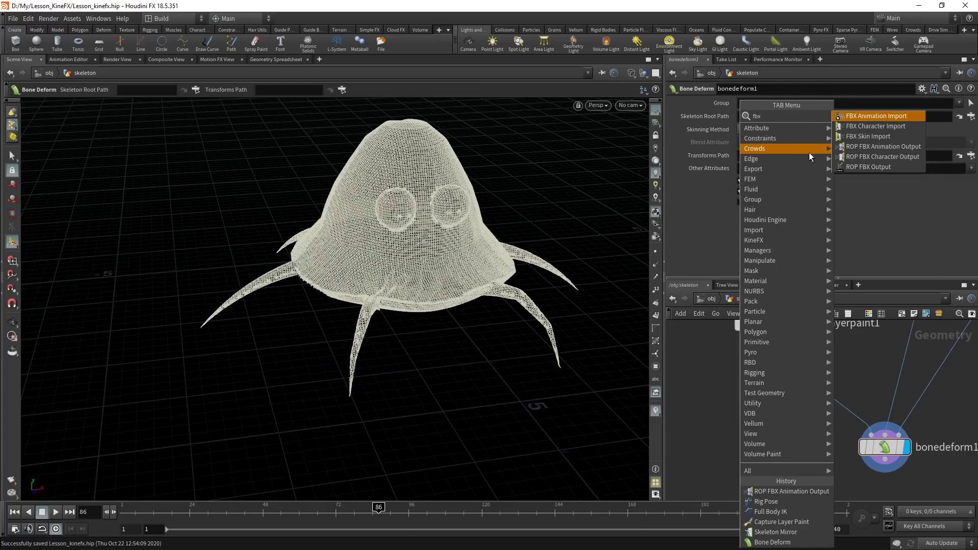
left_click(856, 157)
left_click(736, 436)
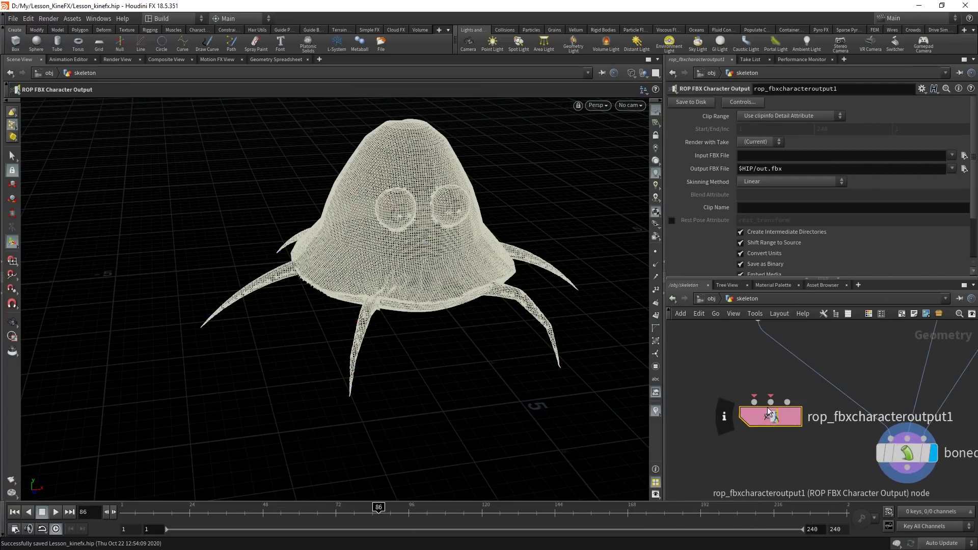
scroll(763, 381, "down", 2)
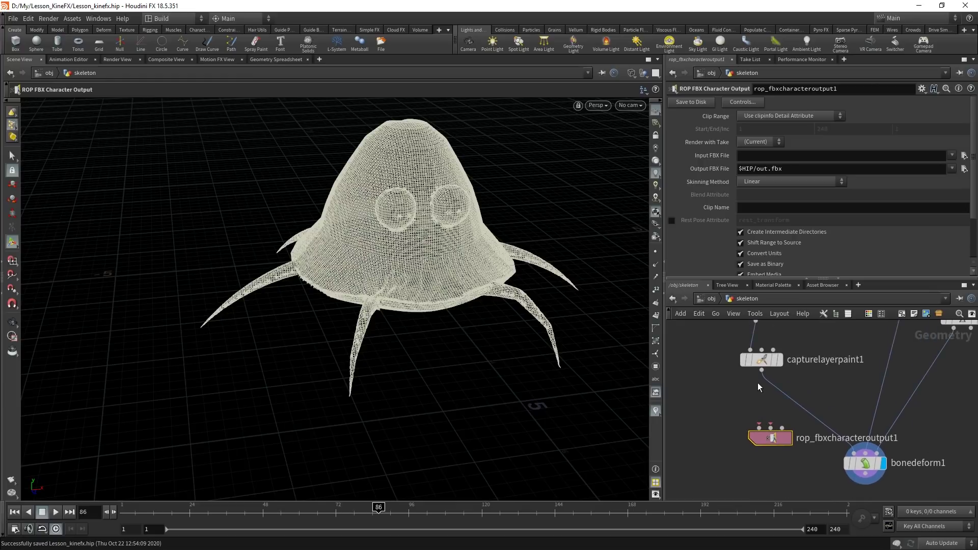
Step: Wire capturelayerpaint1, skeletonmirror1 and fullbodyik1 into the FBX export node's inputs
left_click_drag(761, 370, 763, 418)
left_click(761, 427)
scroll(814, 457, "down", 3)
left_click(851, 356)
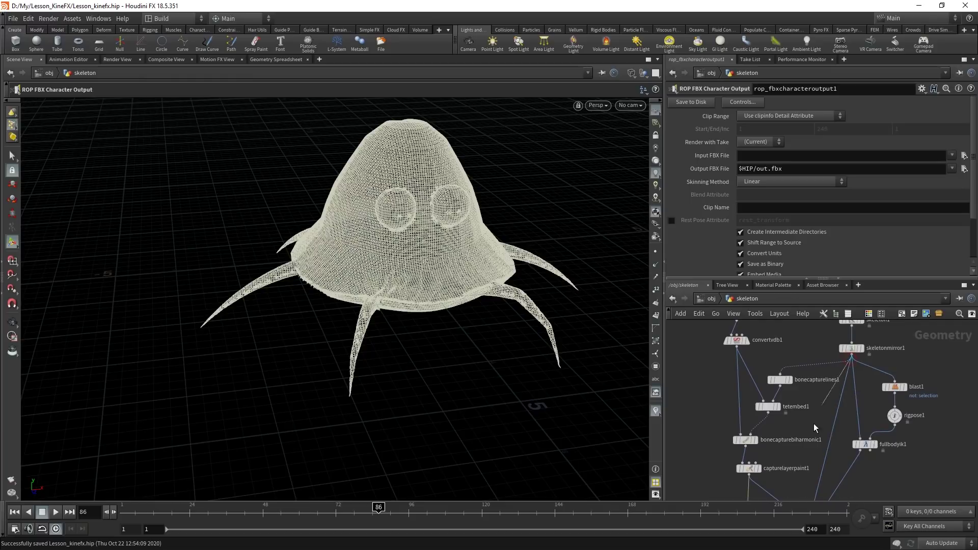
scroll(811, 443, "up", 3)
left_click(809, 394)
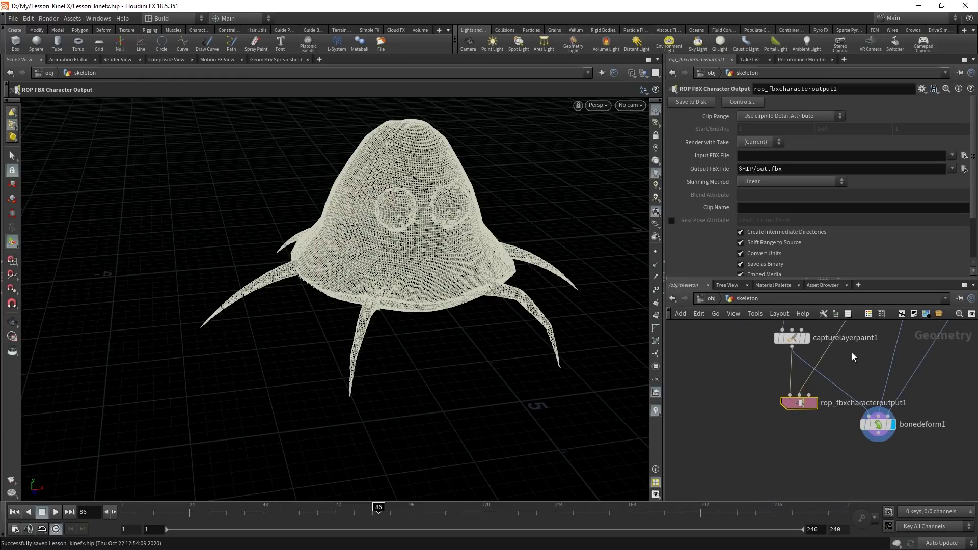
middle_click_drag(857, 357, 788, 418)
left_click_drag(884, 372, 741, 462)
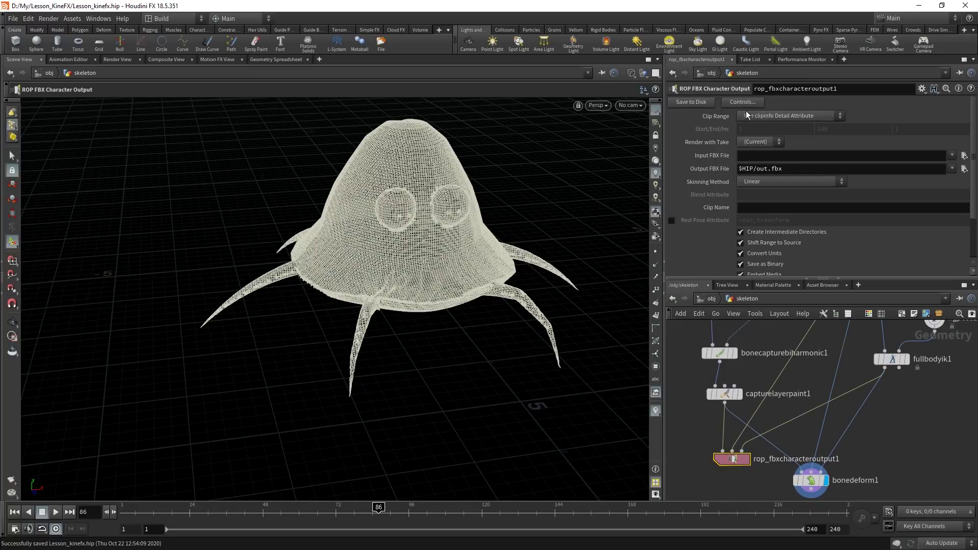
Step: Set the FBX export's Clip Range to Render Frame Range, reviewing Input FBX File and Clip Name
left_click(774, 118)
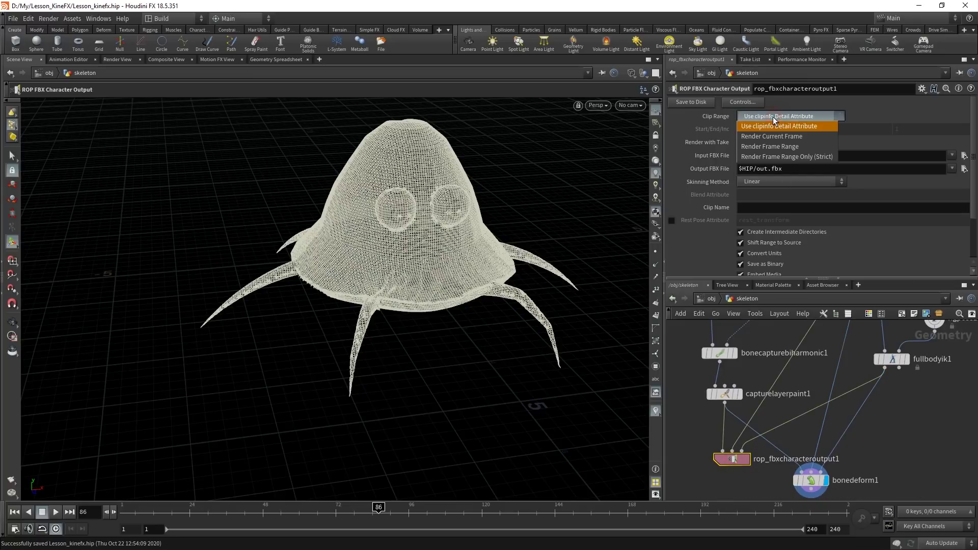
left_click(775, 147)
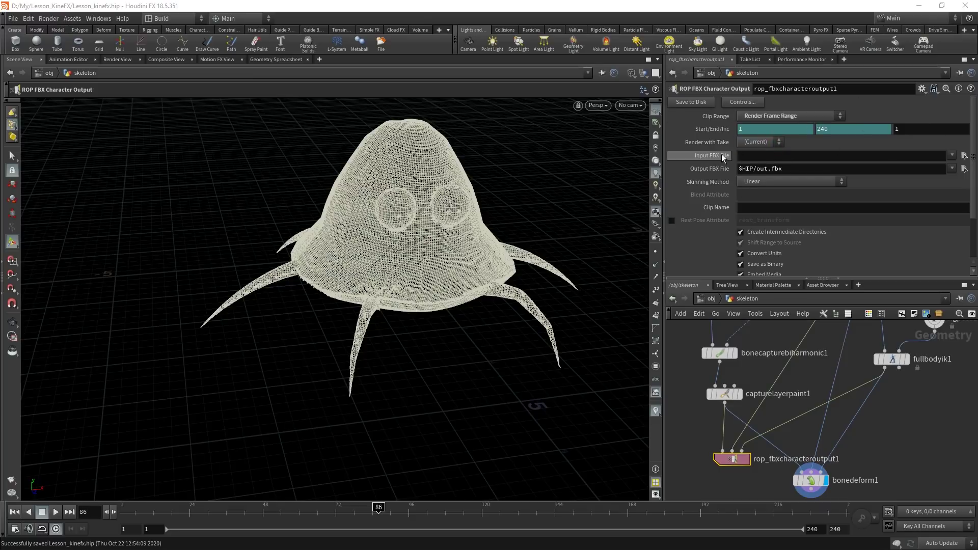
left_click(760, 154)
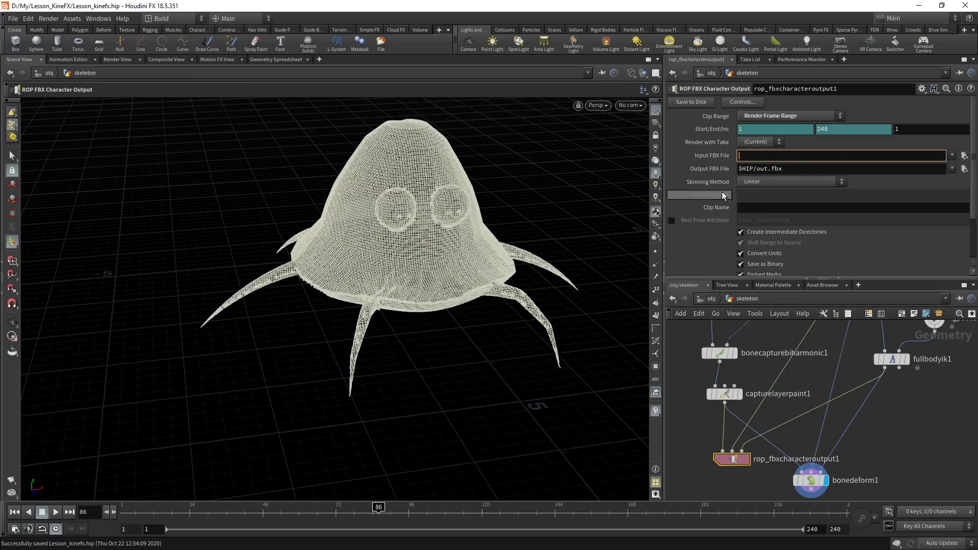
scroll(724, 189, "down", 2)
left_click(741, 169)
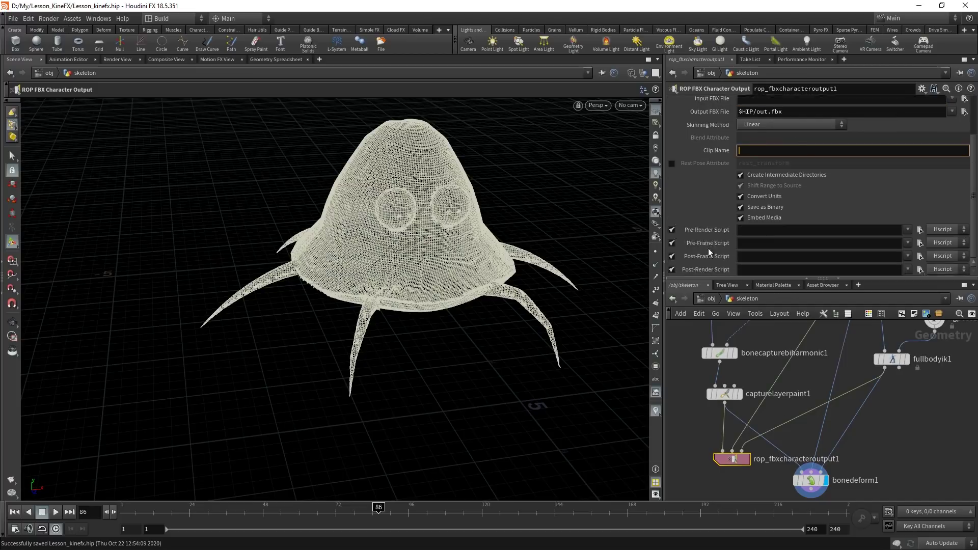
scroll(709, 249, "up", 2)
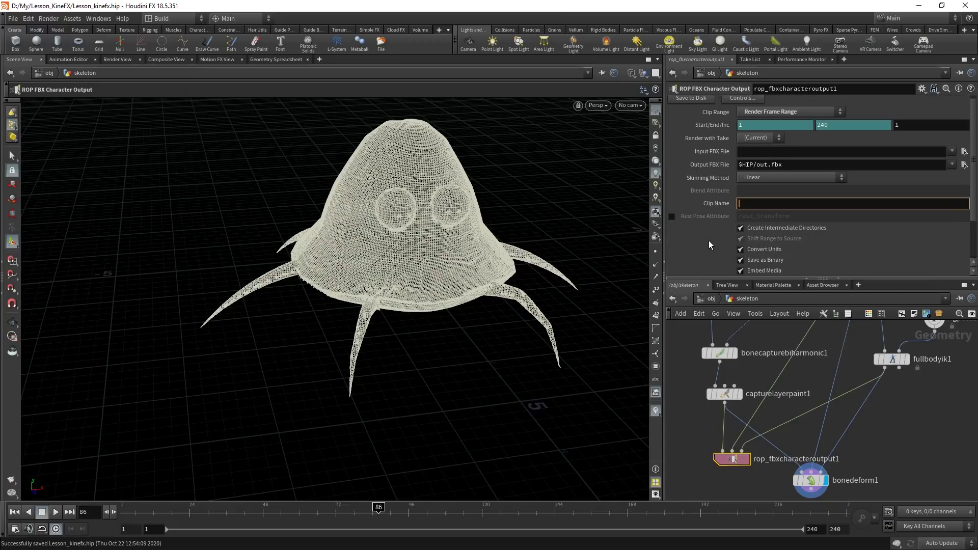
scroll(709, 241, "up", 1)
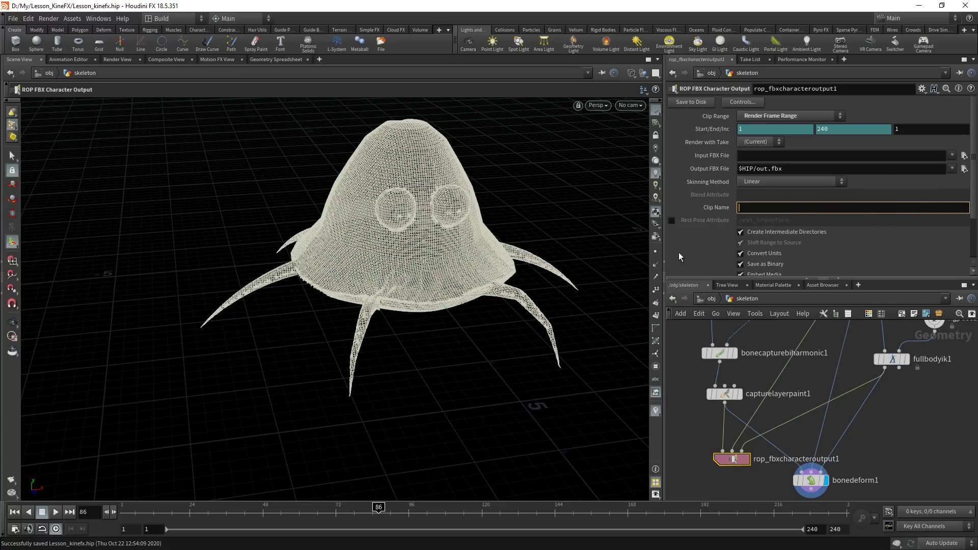
left_click_drag(881, 278, 882, 320)
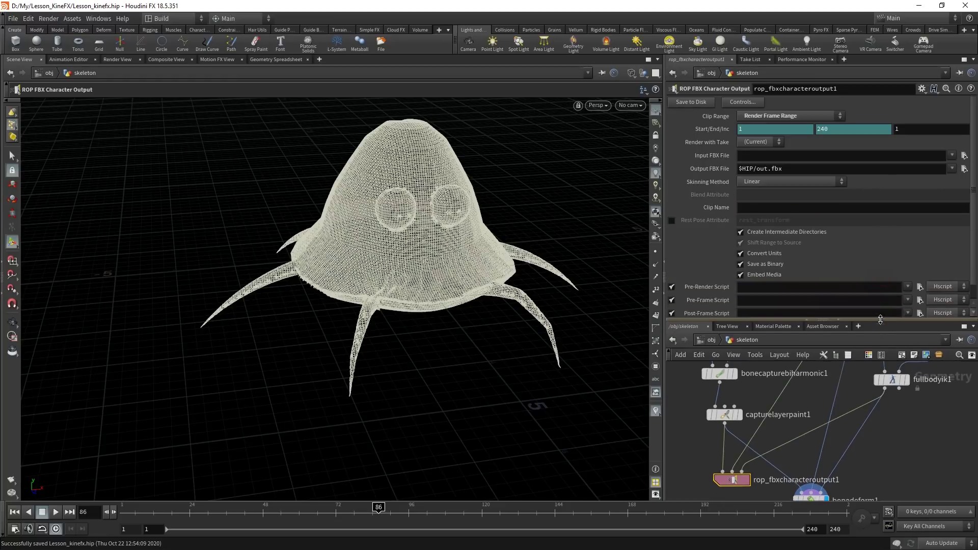
scroll(841, 239, "down", 1)
scroll(841, 236, "up", 1)
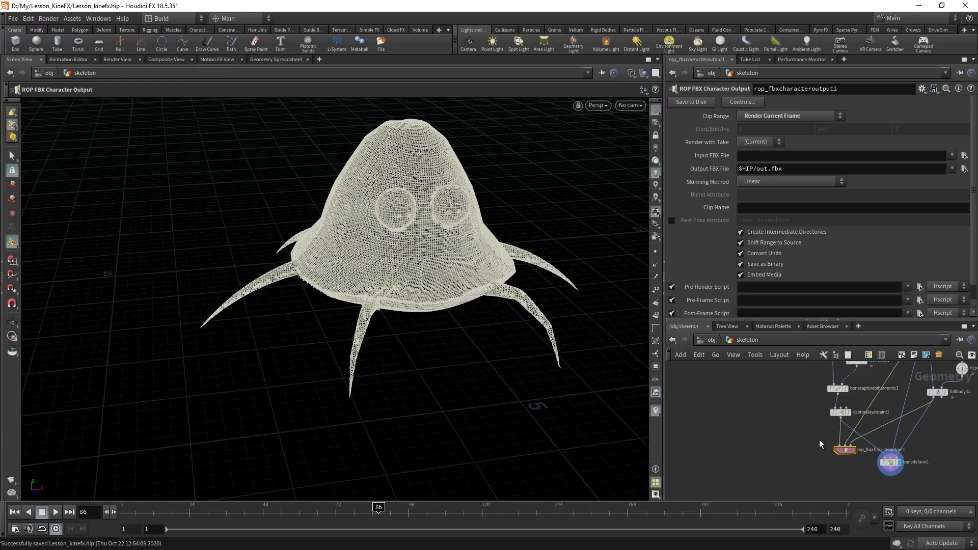
Step: Switch Clip Range to Render Current Frame and write the posed creature to $HIP/out.fbx
left_click_drag(849, 451, 825, 467)
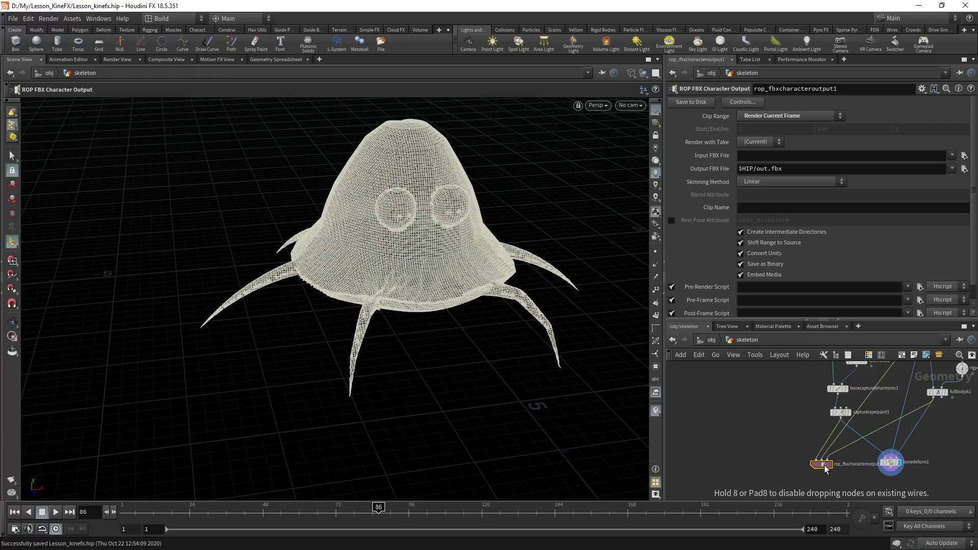
left_click(790, 116)
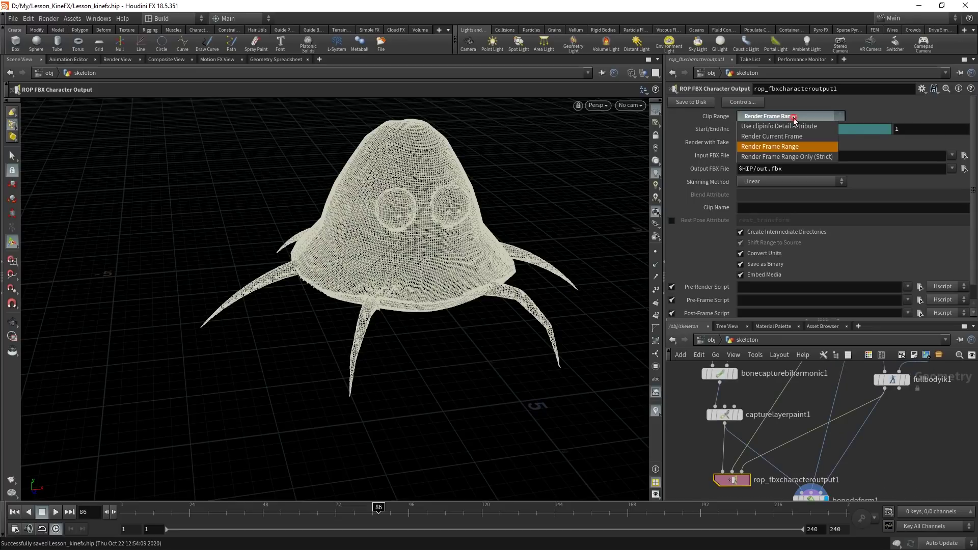
left_click(773, 136)
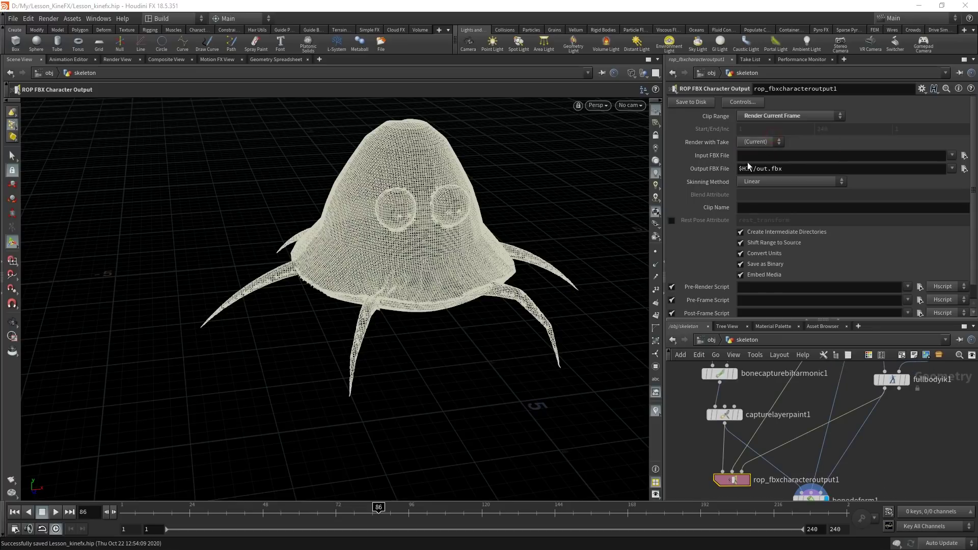
left_click(704, 103)
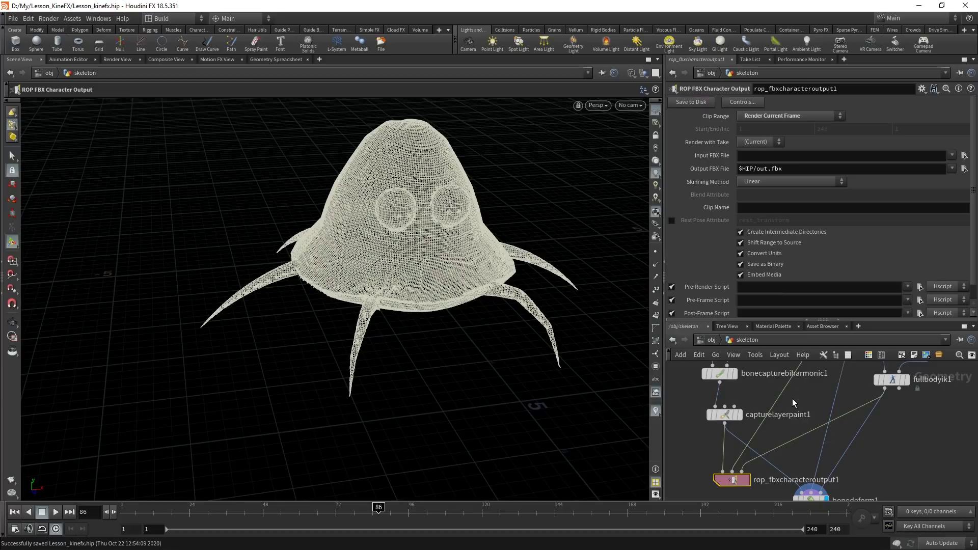
Step: Reposition rop_fbxcharacteroutput1 and resave Lesson_kinefx.hip
scroll(793, 403, "down", 3)
scroll(835, 410, "down", 2)
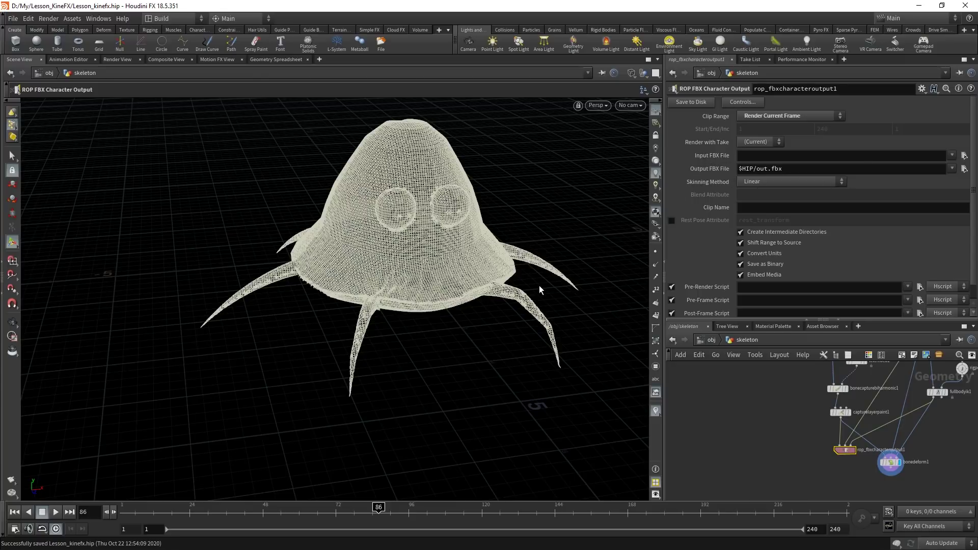
left_click_drag(848, 451, 825, 467)
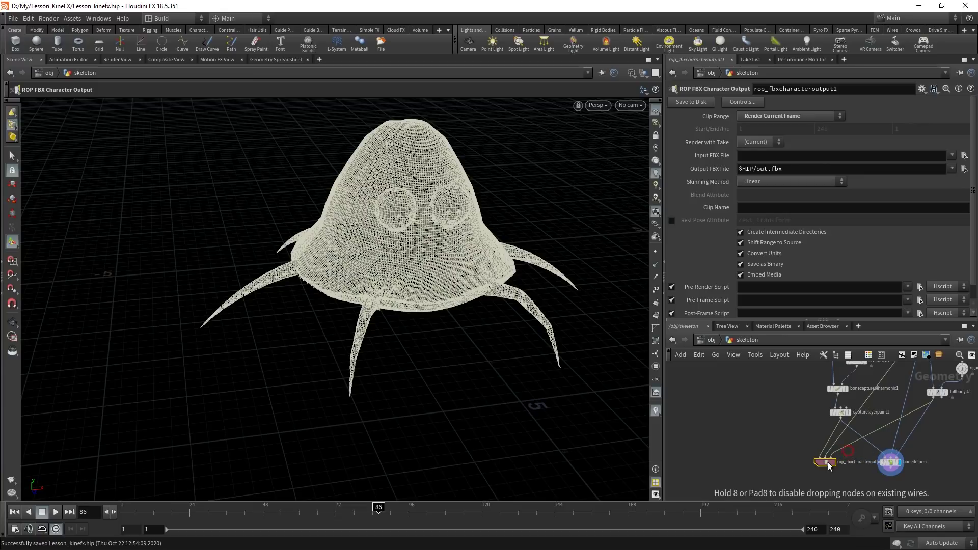
scroll(815, 454, "down", 3)
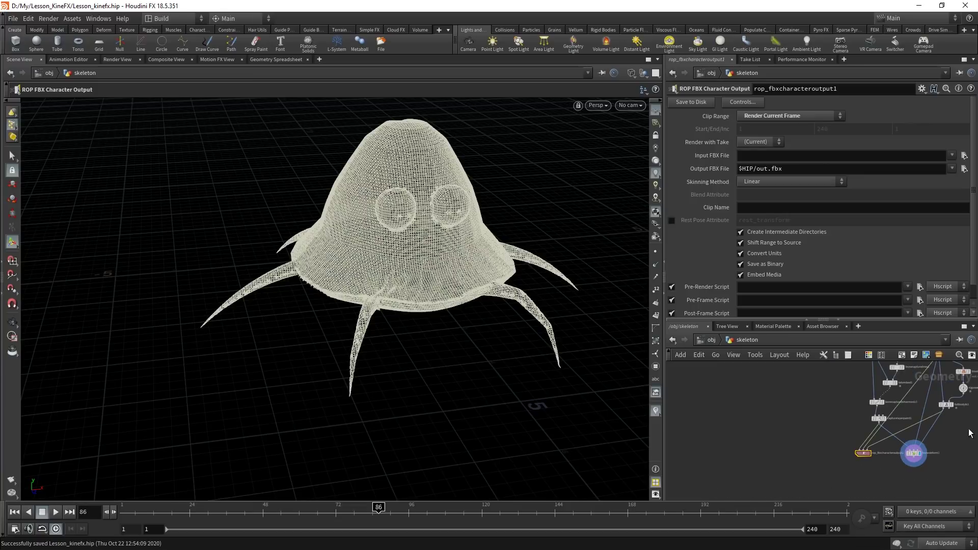
key("ctrl+s")
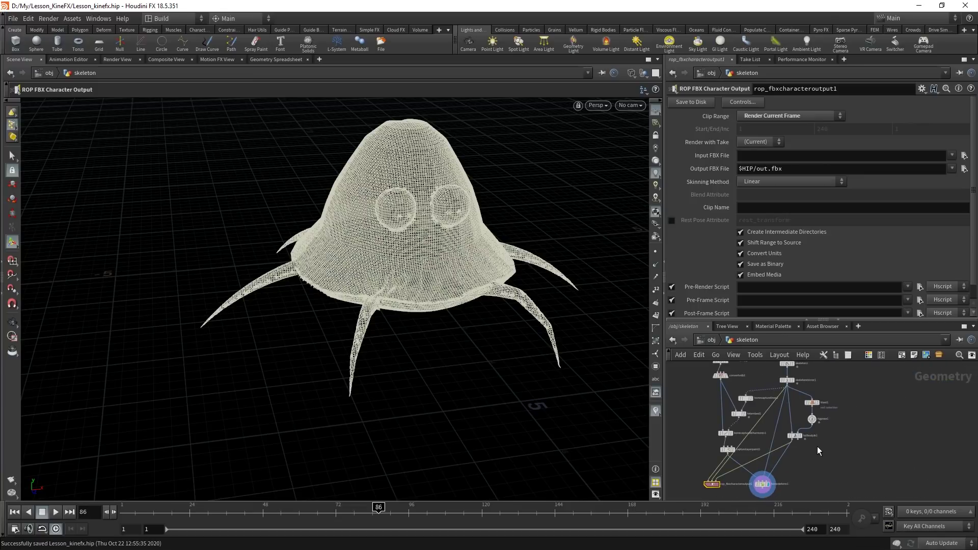